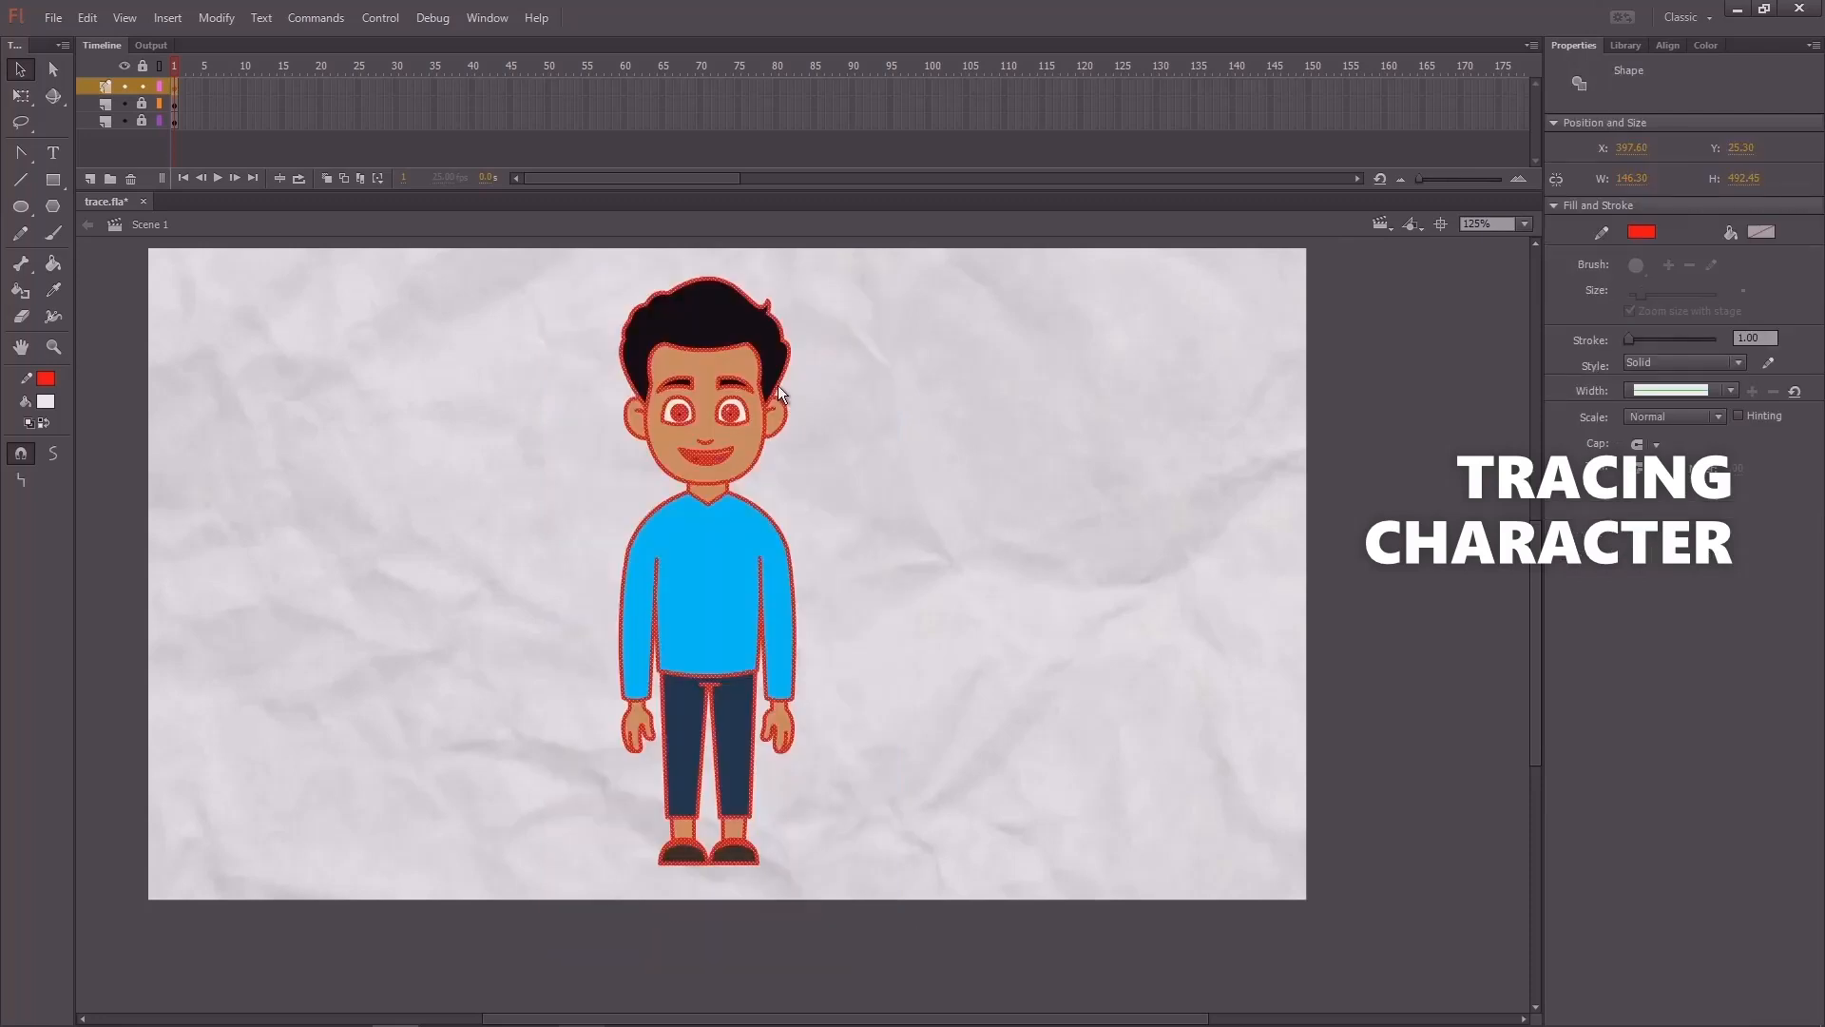
# Move the traced outline beside the reference character and fill its ears and neck with the sampled skin colour.
pyautogui.moveTo(777, 385)
pyautogui.mouseDown()
pyautogui.moveTo(1030, 393)
pyautogui.moveTo(1059, 374)
pyautogui.mouseUp()
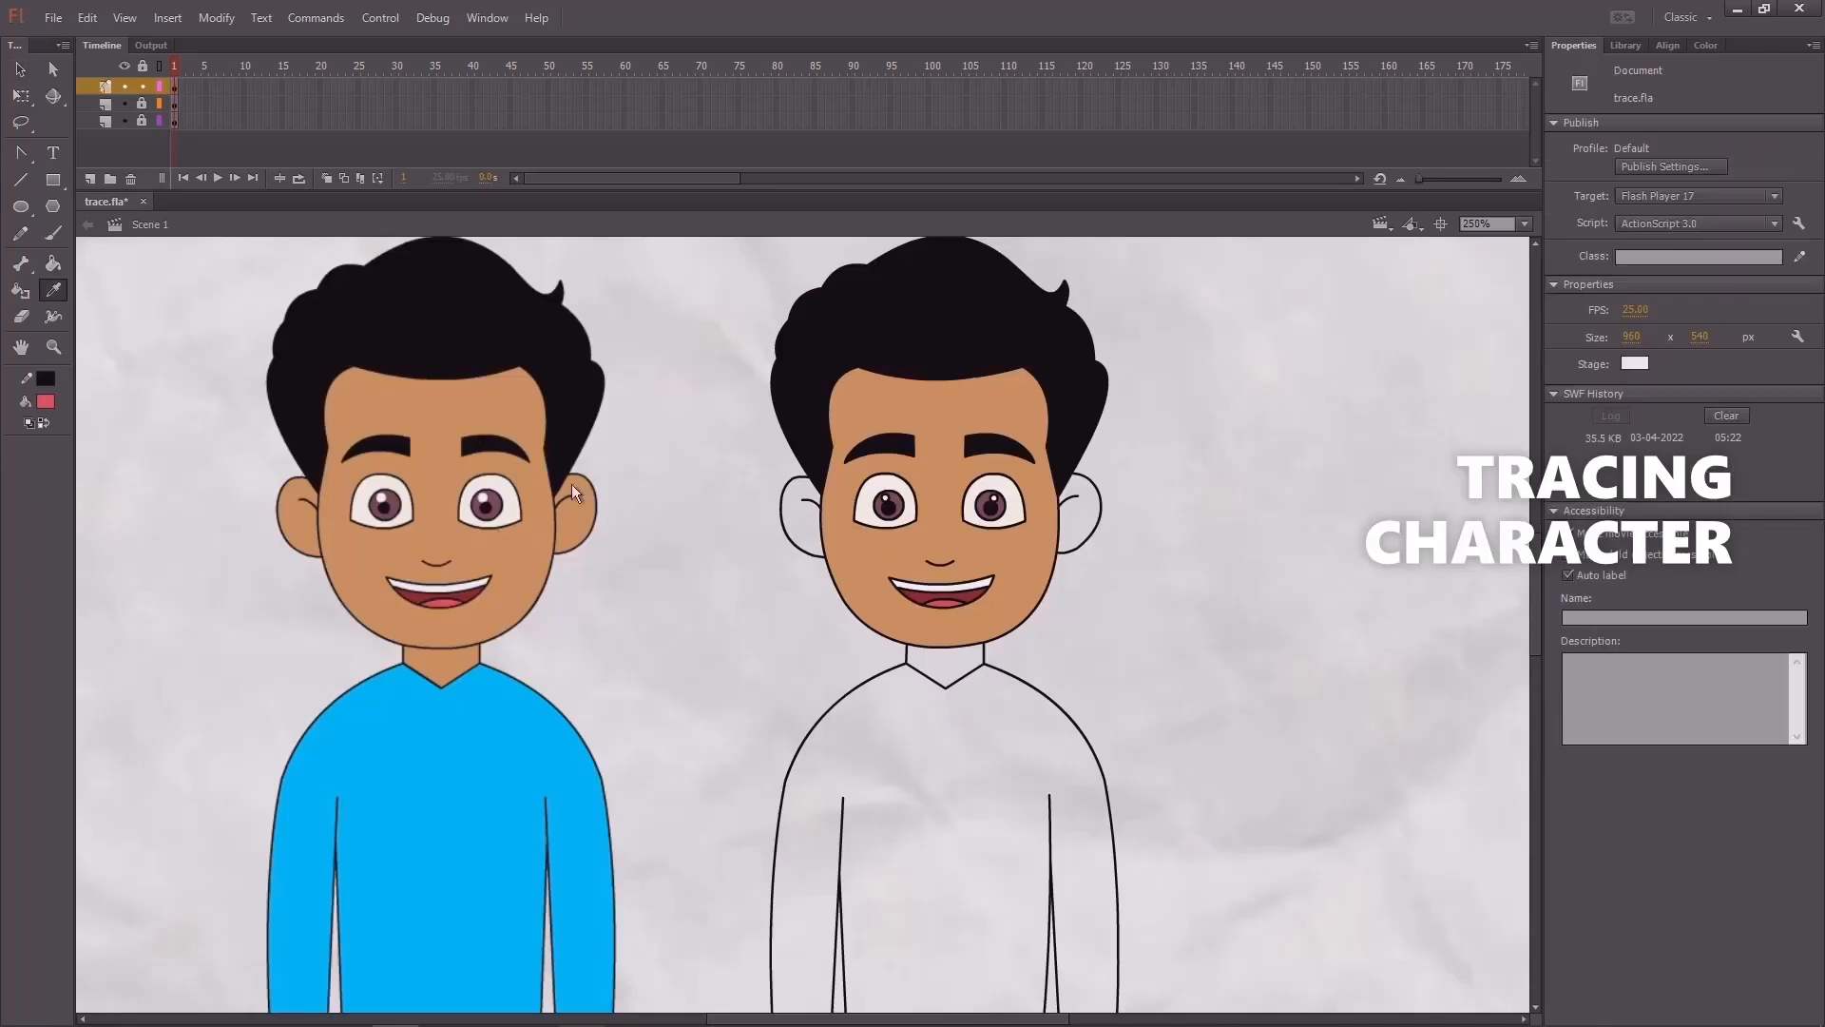
pyautogui.click(572, 486)
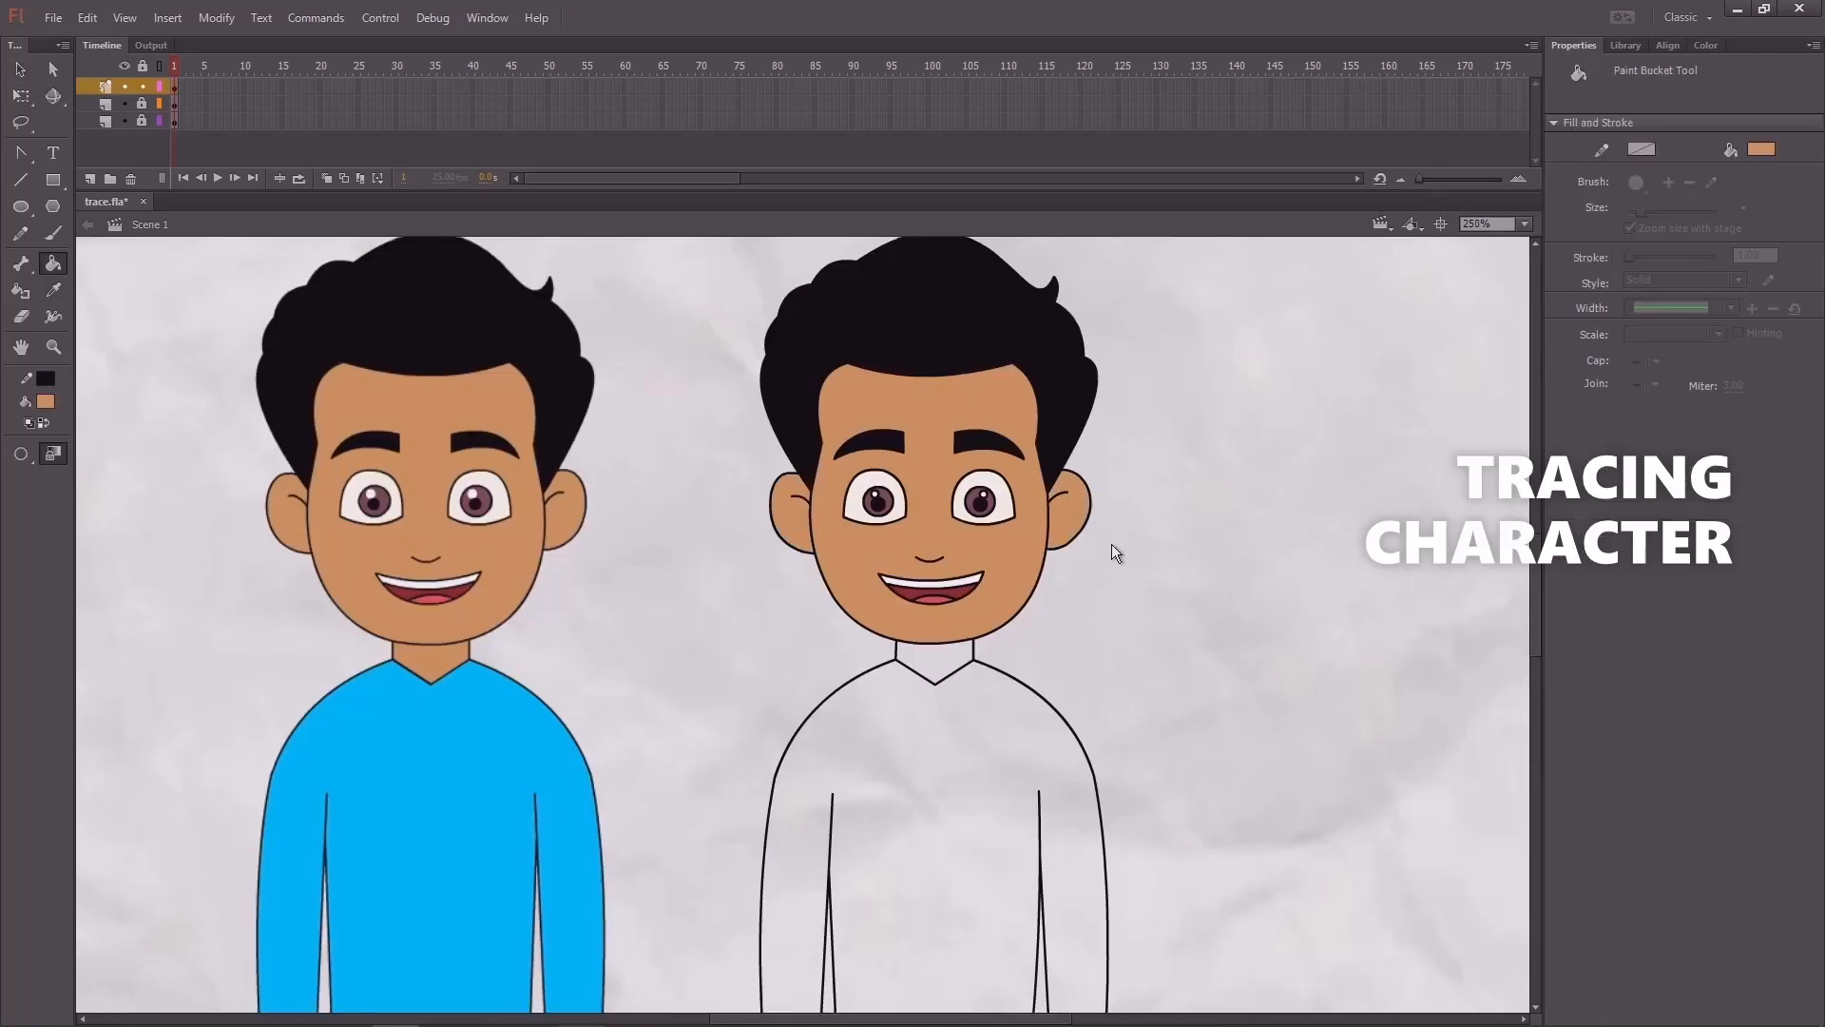
pyautogui.scroll(-3, 730, 460)
pyautogui.hscroll(2, 730, 460)
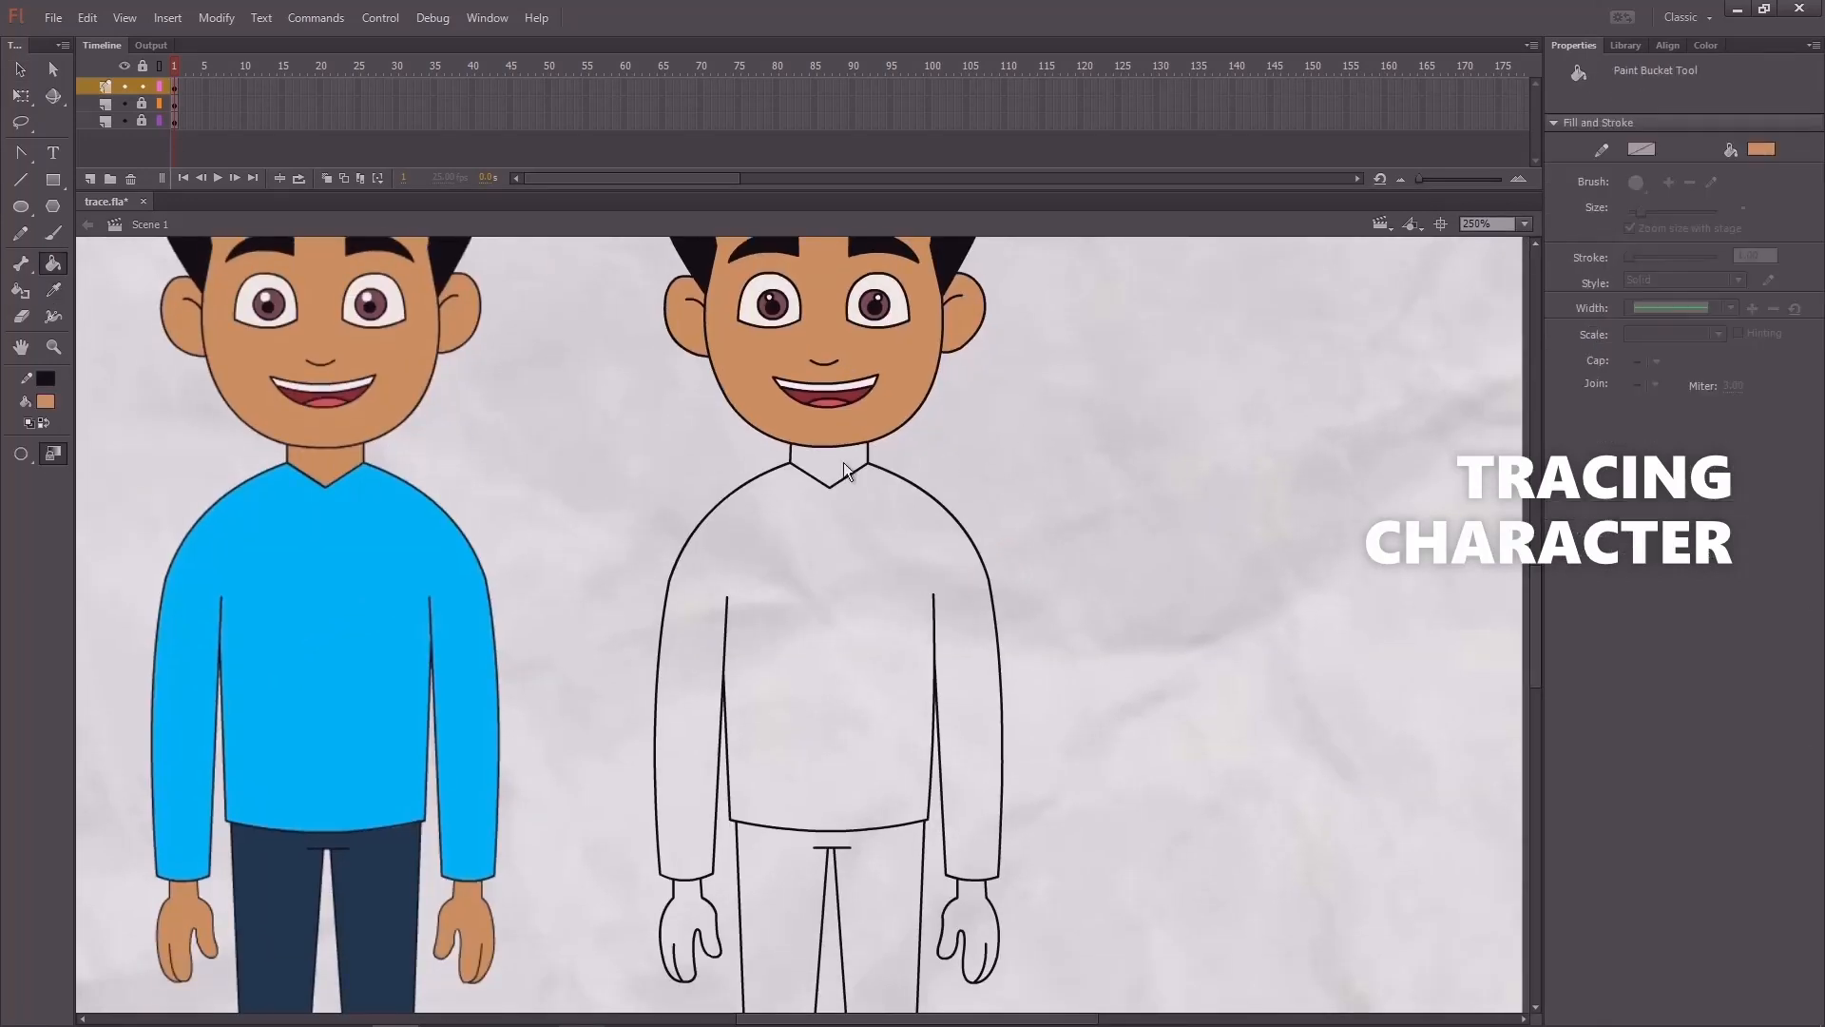
pyautogui.scroll(-2, 1097, 522)
pyautogui.hscroll(-2, 1097, 523)
# Fill the traced outline's sweater with the blue sampled from the reference character's sweater.
pyautogui.press('i')
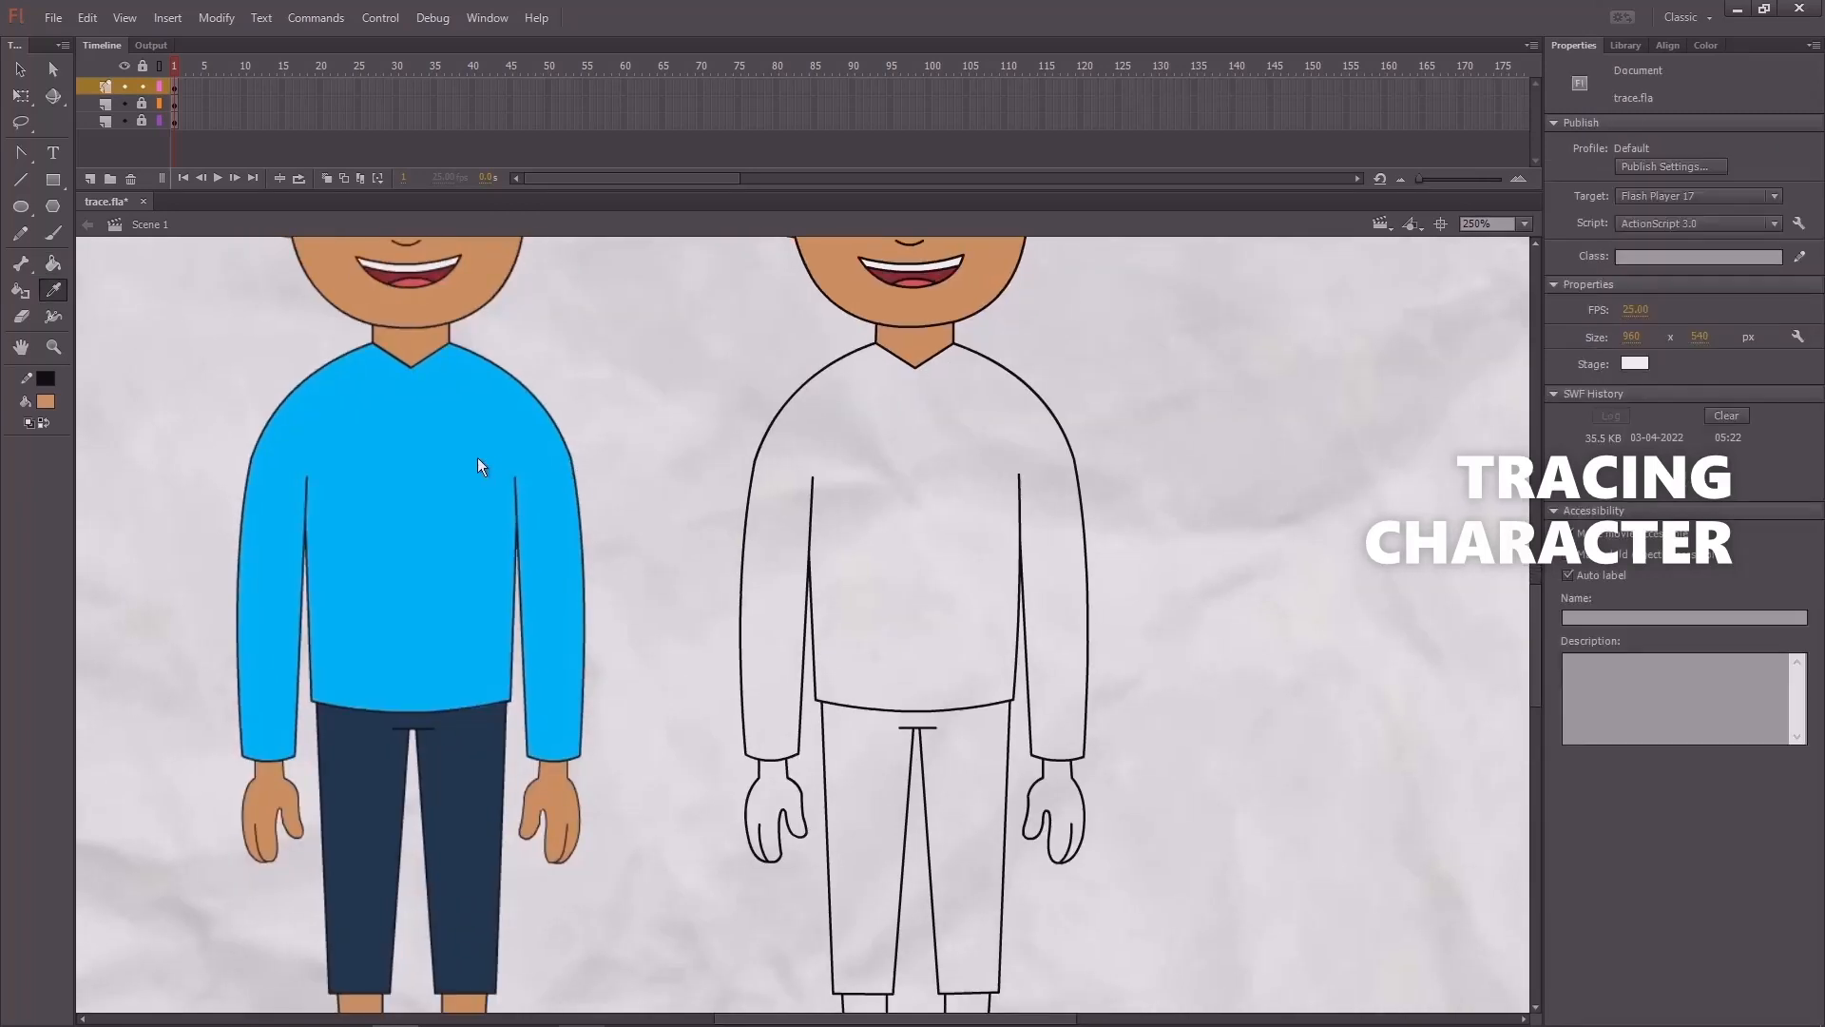
pyautogui.click(478, 464)
pyautogui.click(945, 510)
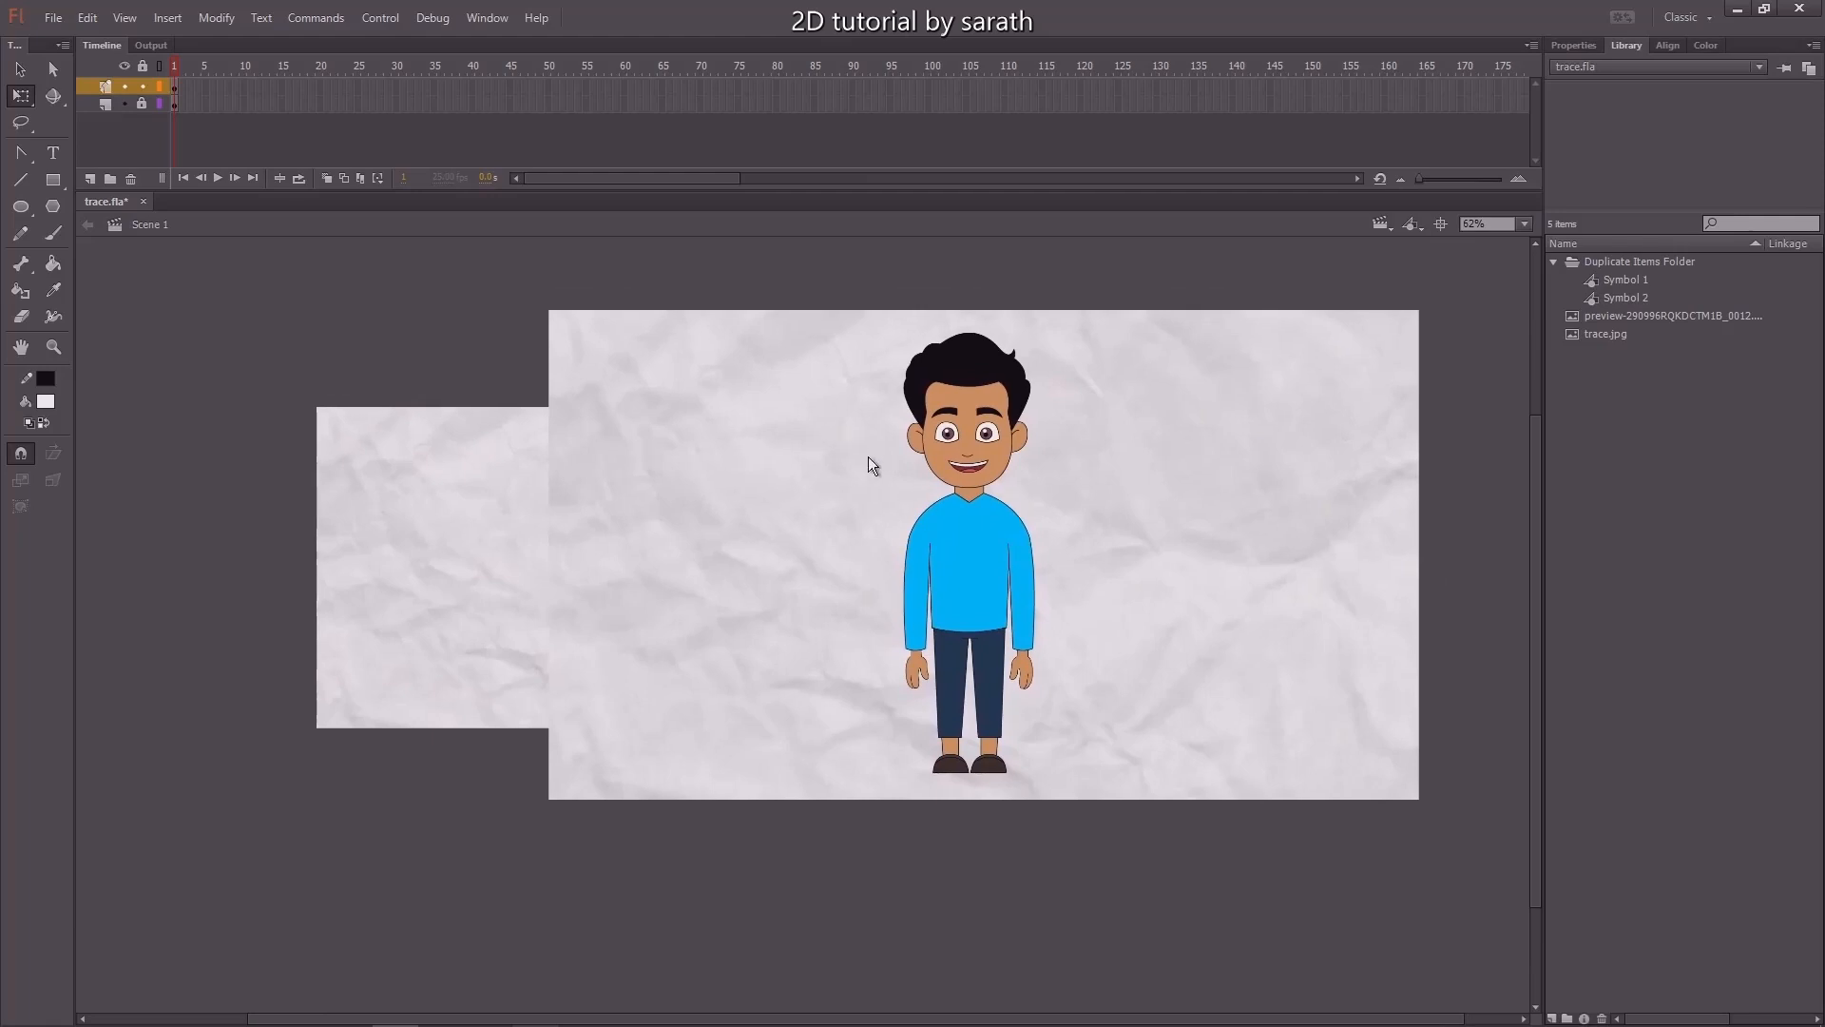
# Move the reference character image closer to the stage and scale it down slightly.
pyautogui.moveTo(905, 459); pyautogui.dragTo(787, 510)
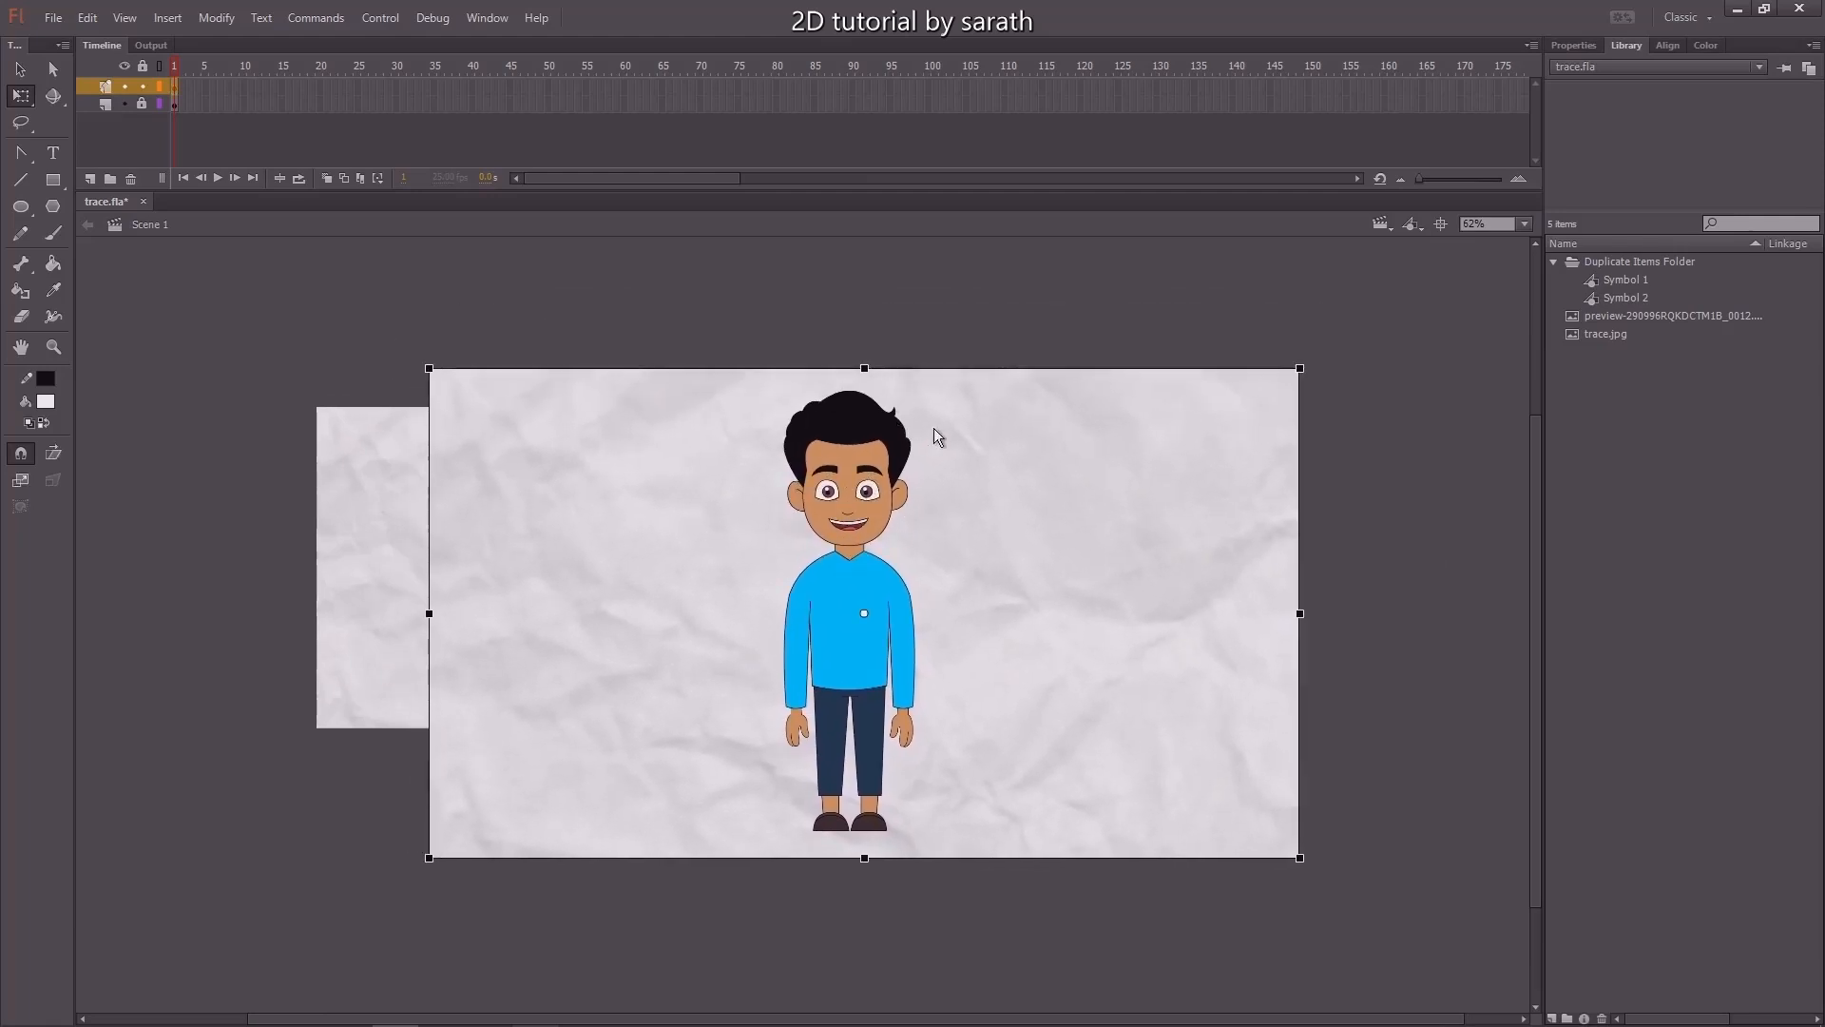
pyautogui.moveTo(918, 451); pyautogui.dragTo(925, 396)
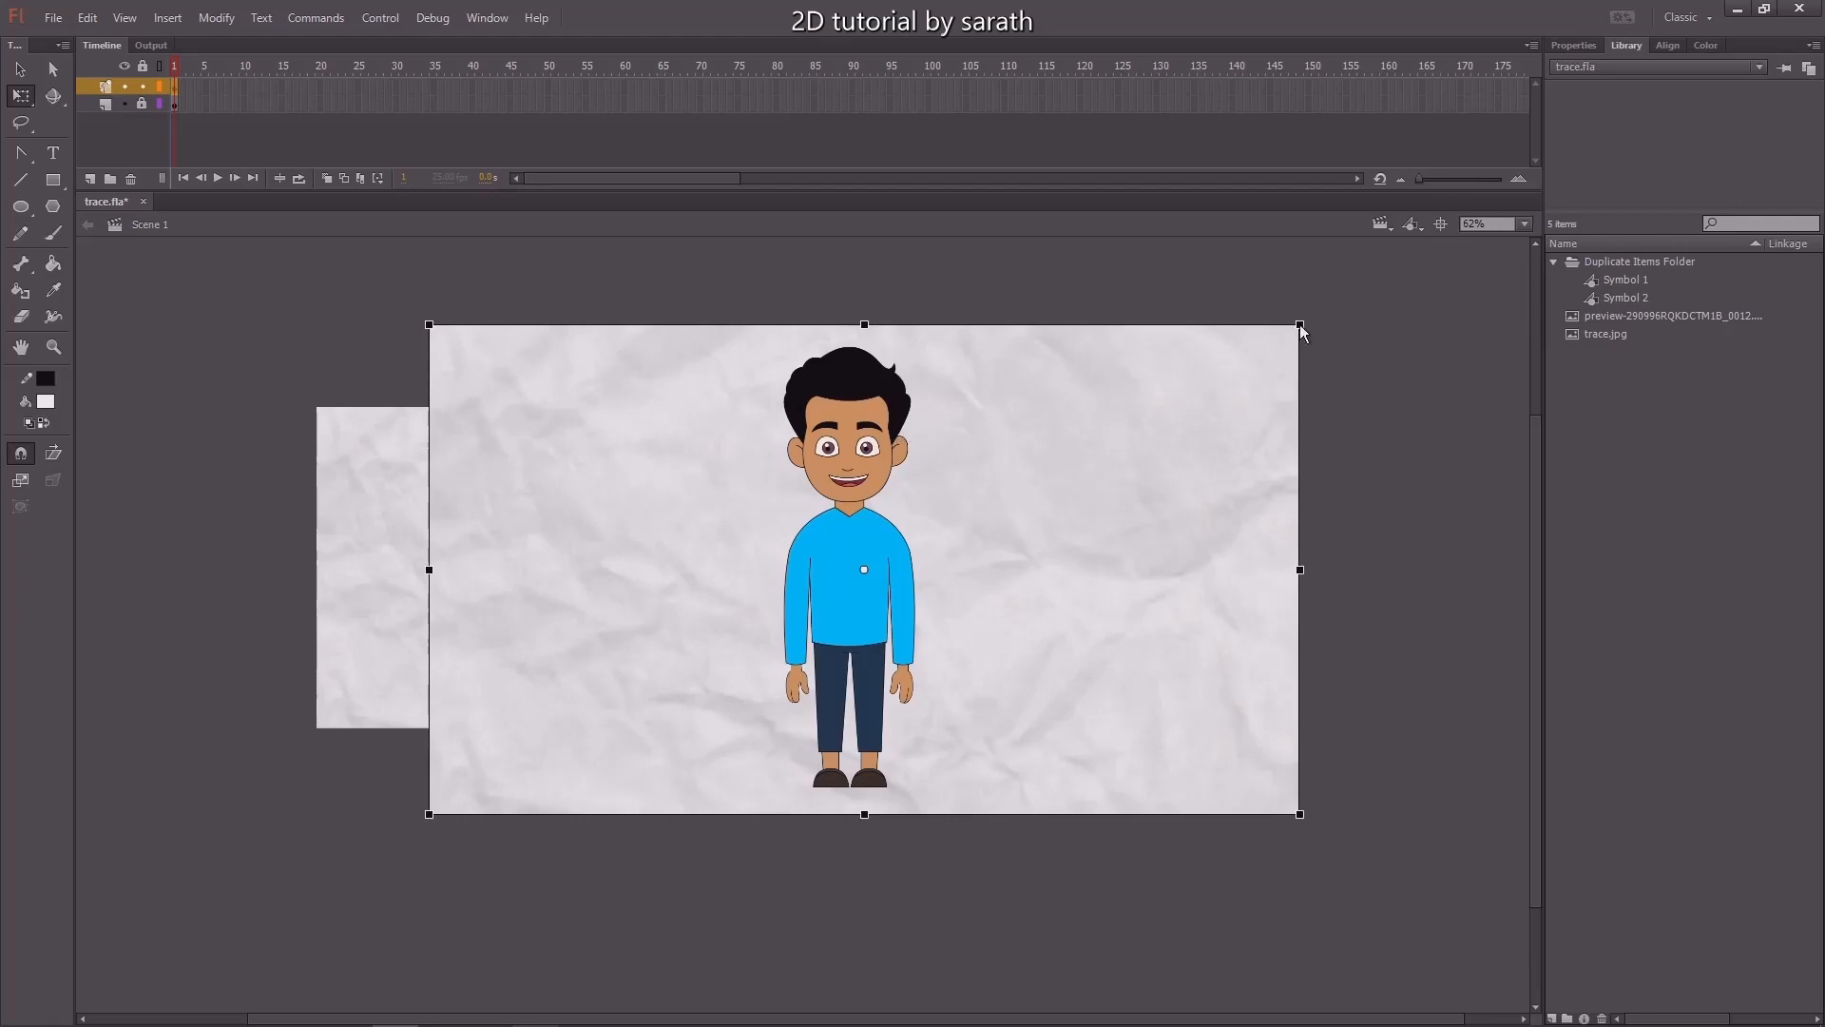
pyautogui.moveTo(1300, 331)
pyautogui.mouseDown()
pyautogui.moveTo(1205, 397)
pyautogui.moveTo(1323, 294)
pyautogui.moveTo(1167, 401)
pyautogui.moveTo(1293, 311)
pyautogui.mouseUp()
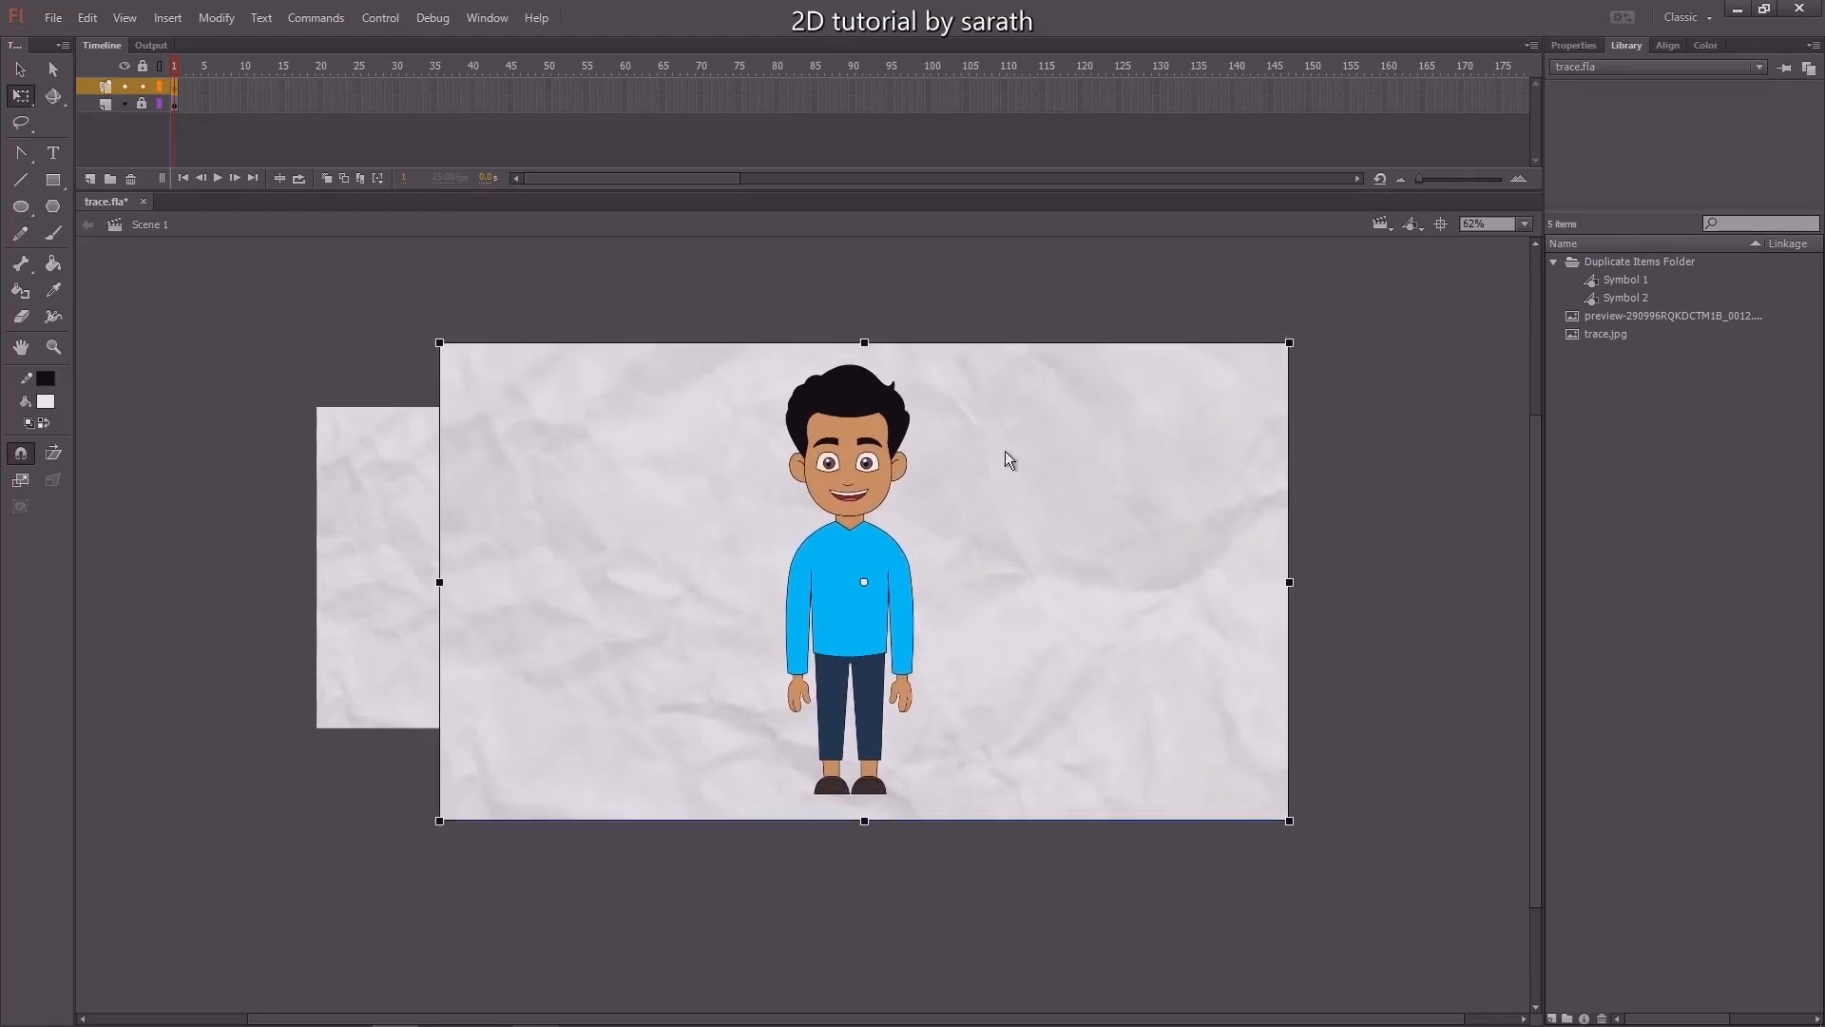
pyautogui.click(53, 18)
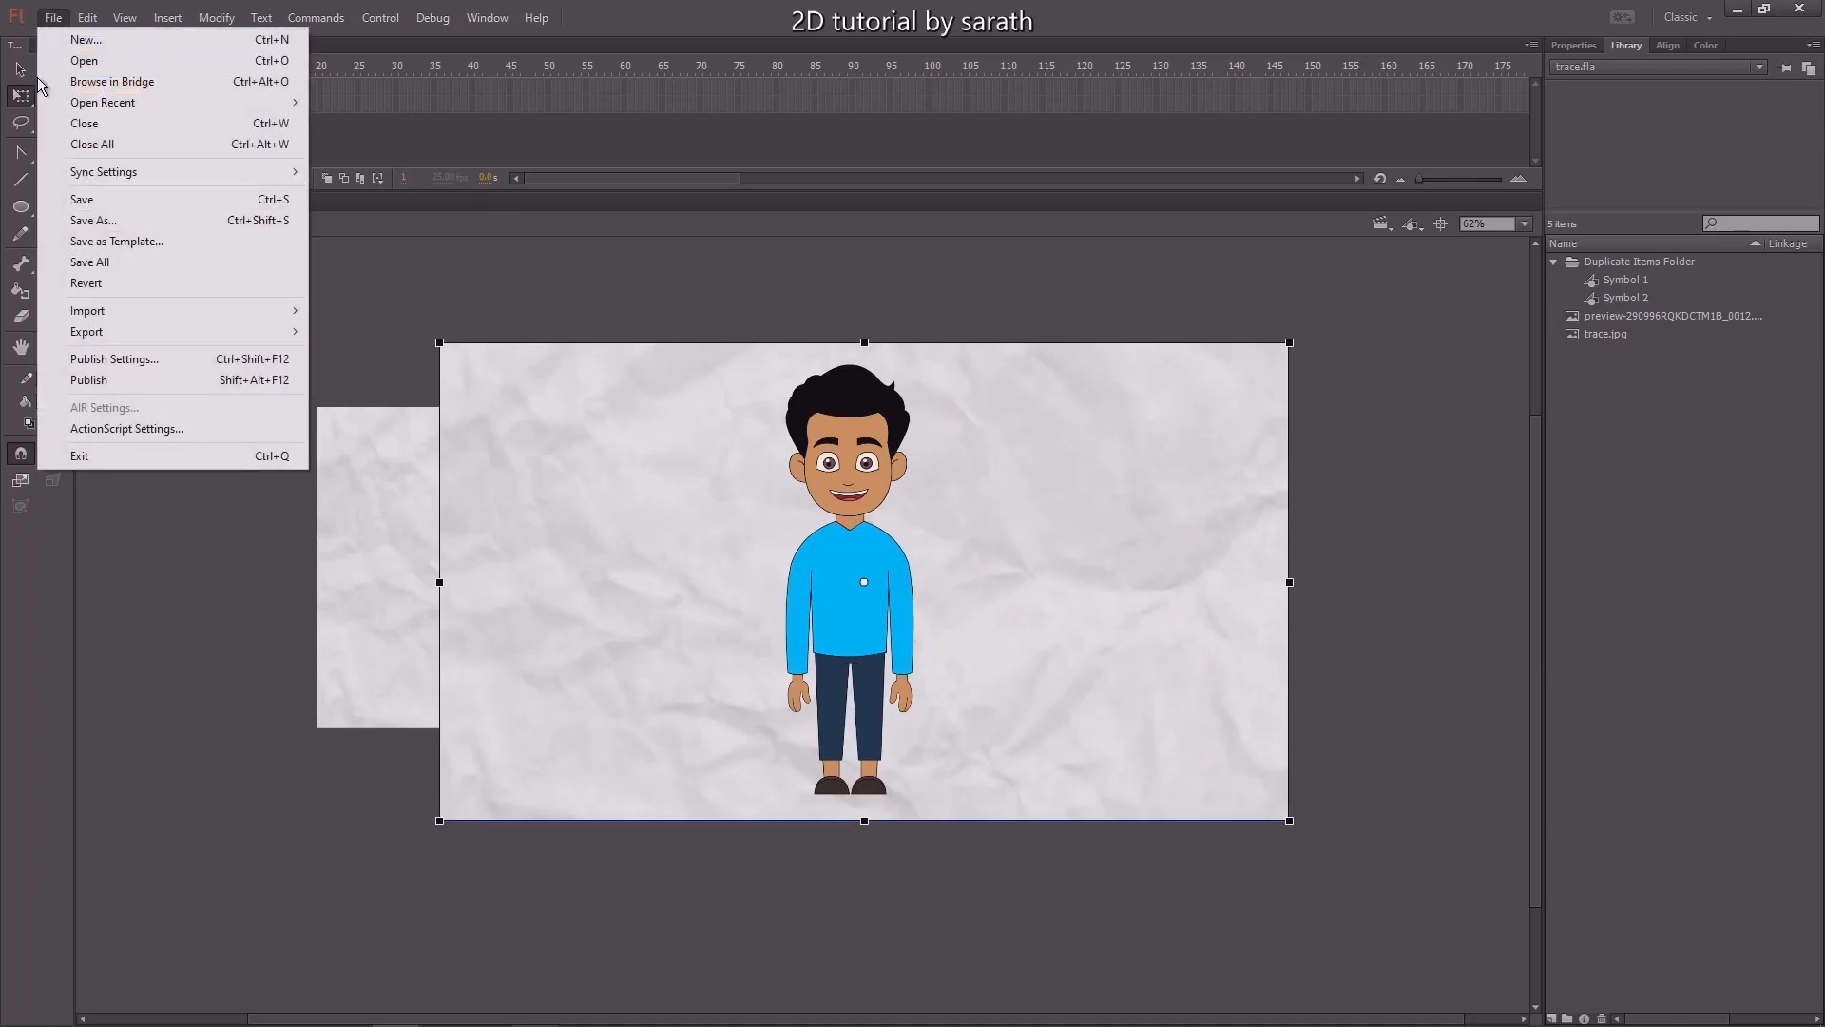
pyautogui.moveTo(208, 315)
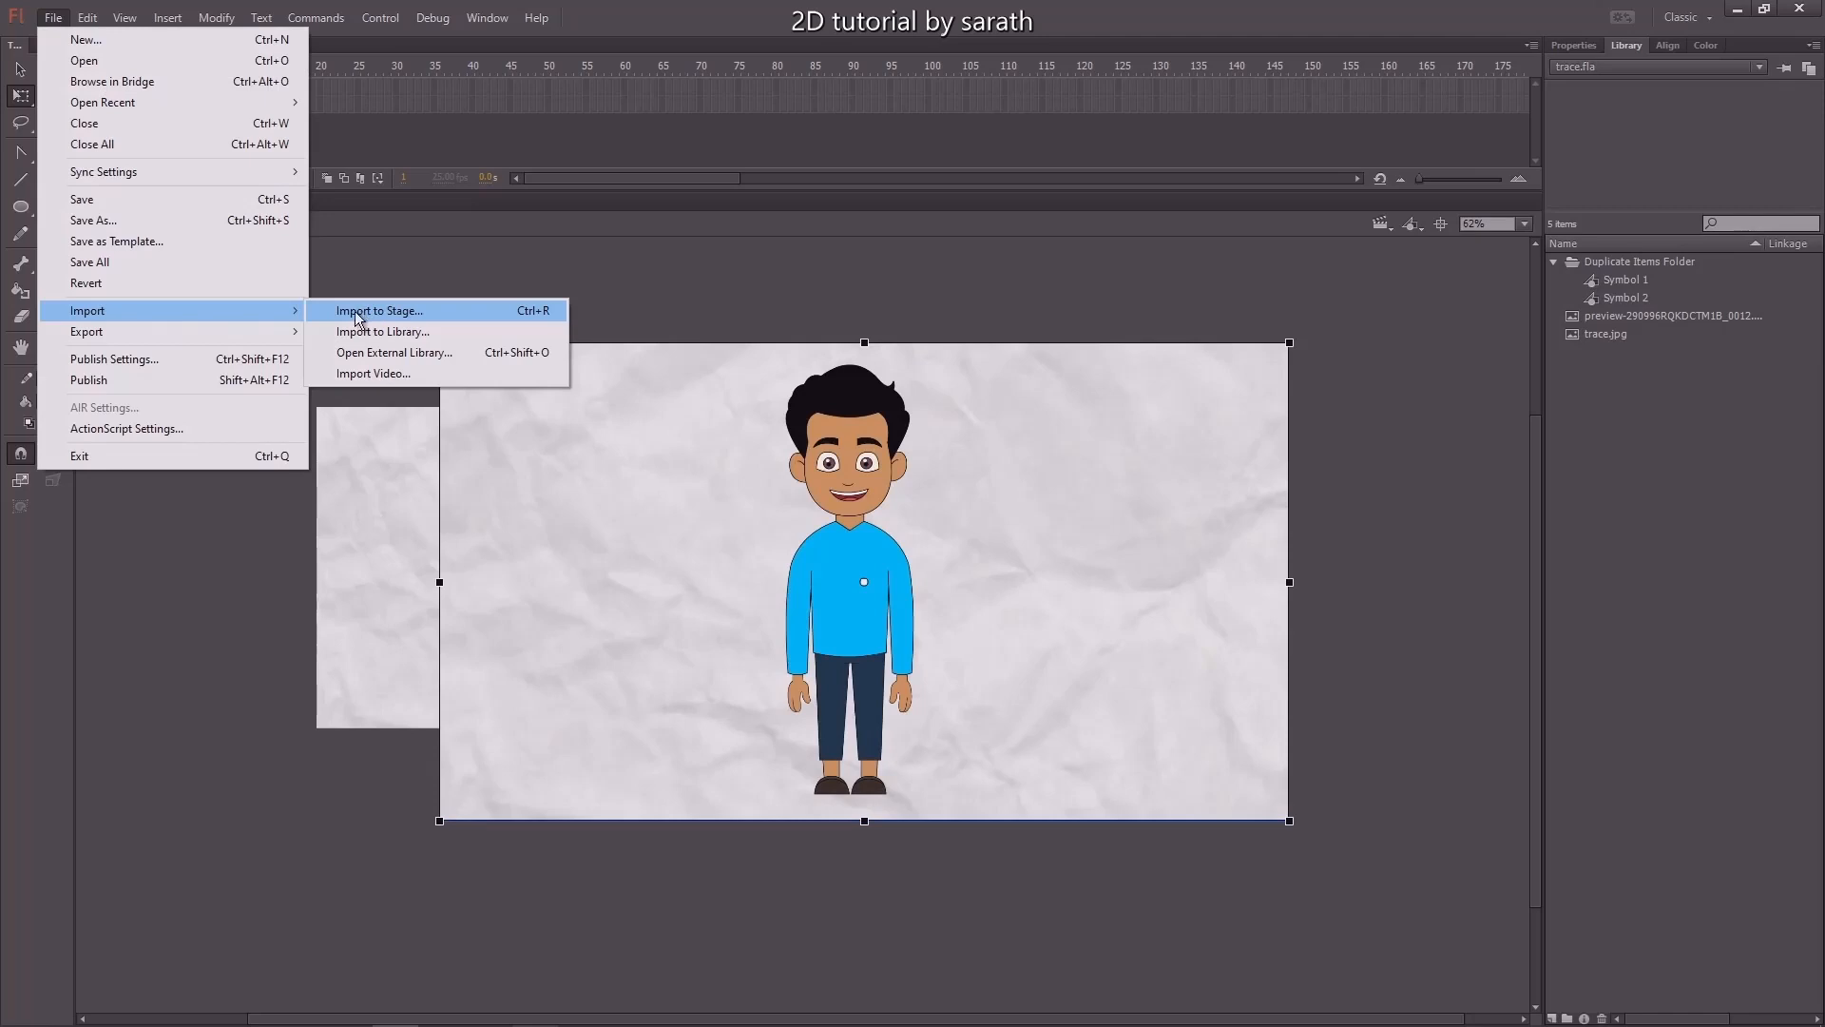
pyautogui.click(807, 290)
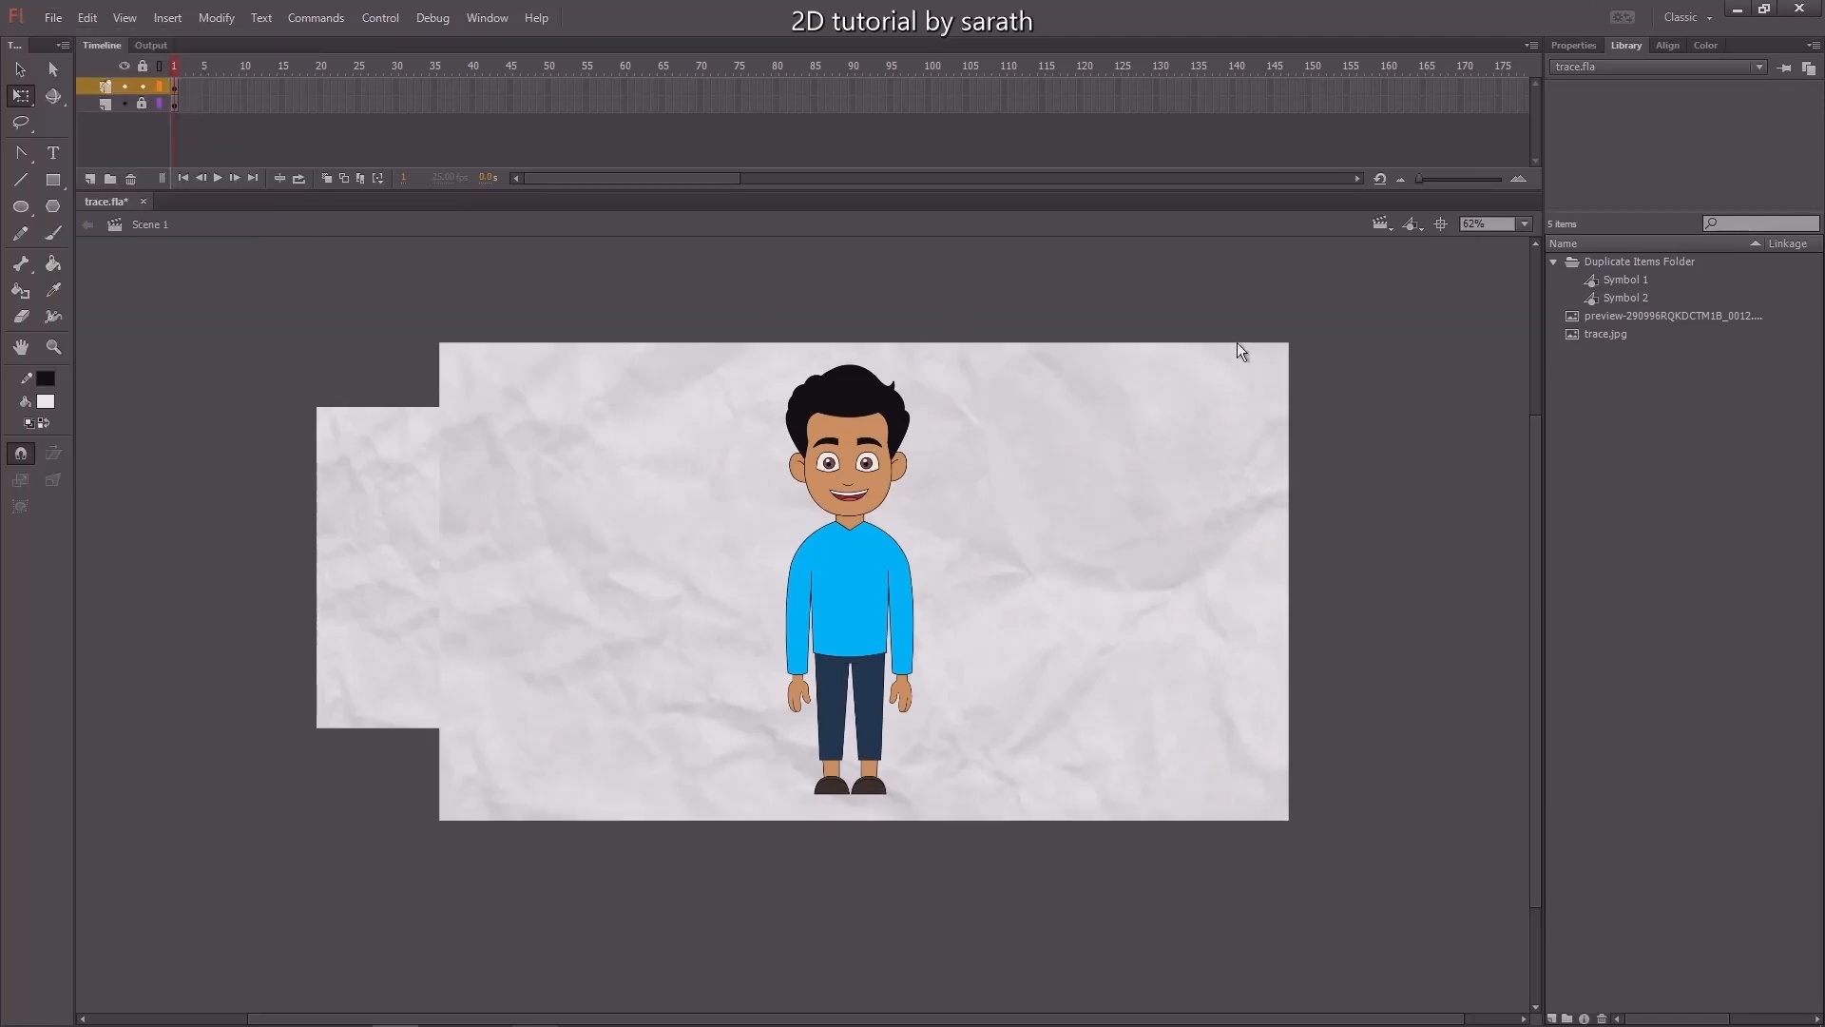
# Scale the reference character image down proportionally and align it so it exactly covers the stage.
pyautogui.moveTo(1154, 480); pyautogui.dragTo(1071, 460)
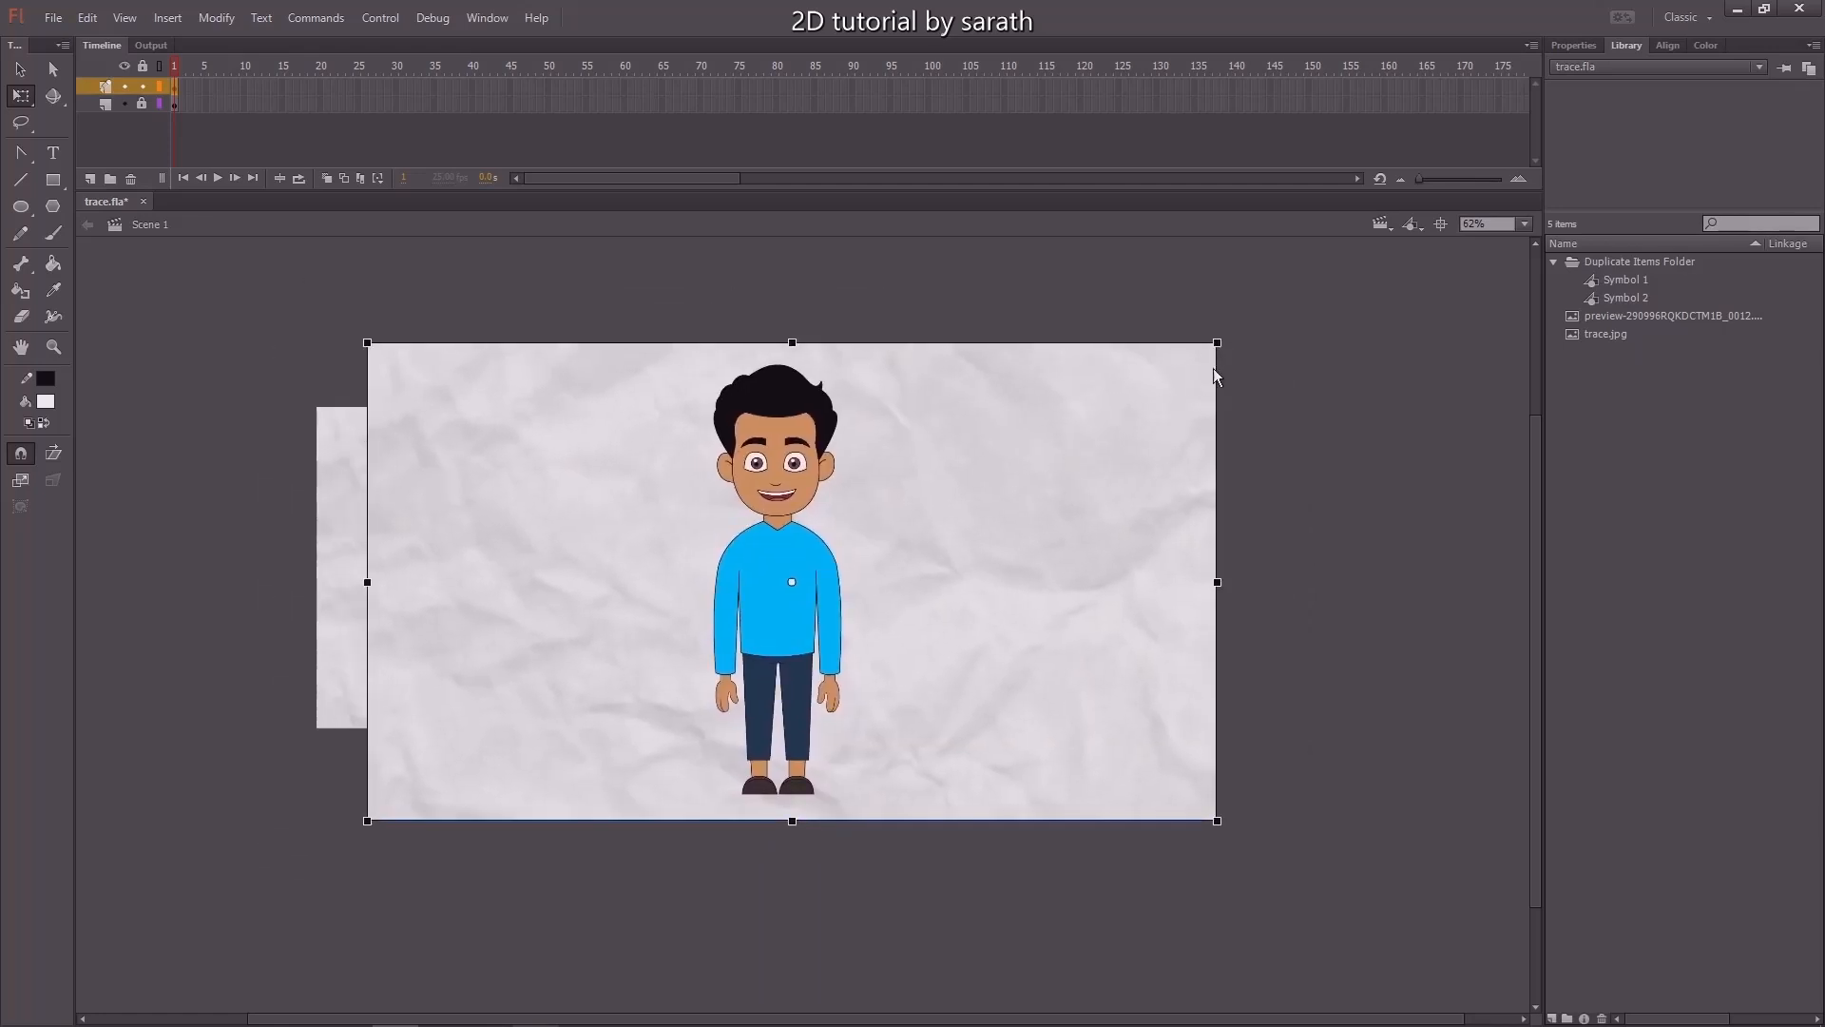
pyautogui.moveTo(1217, 342); pyautogui.dragTo(1133, 415)
pyautogui.moveTo(1030, 534); pyautogui.dragTo(842, 522)
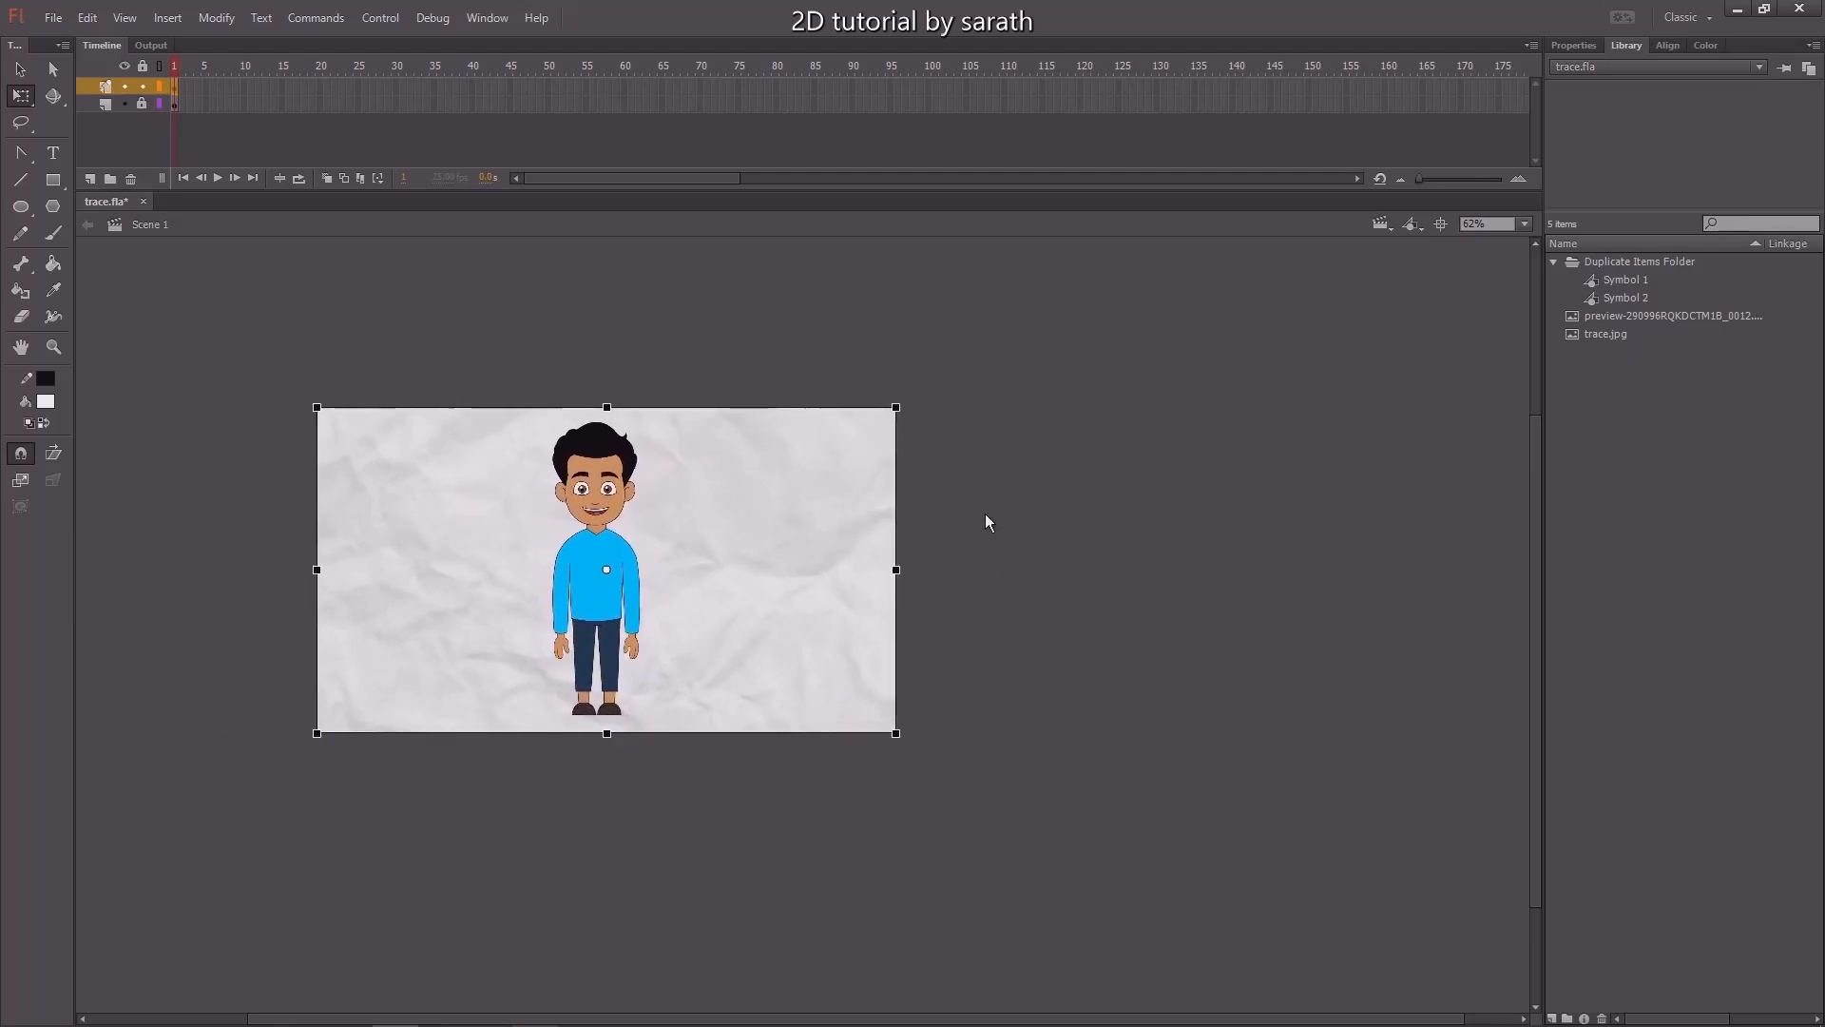
pyautogui.hotkey('ctrl', '=')
pyautogui.click(568, 281)
pyautogui.click(561, 420)
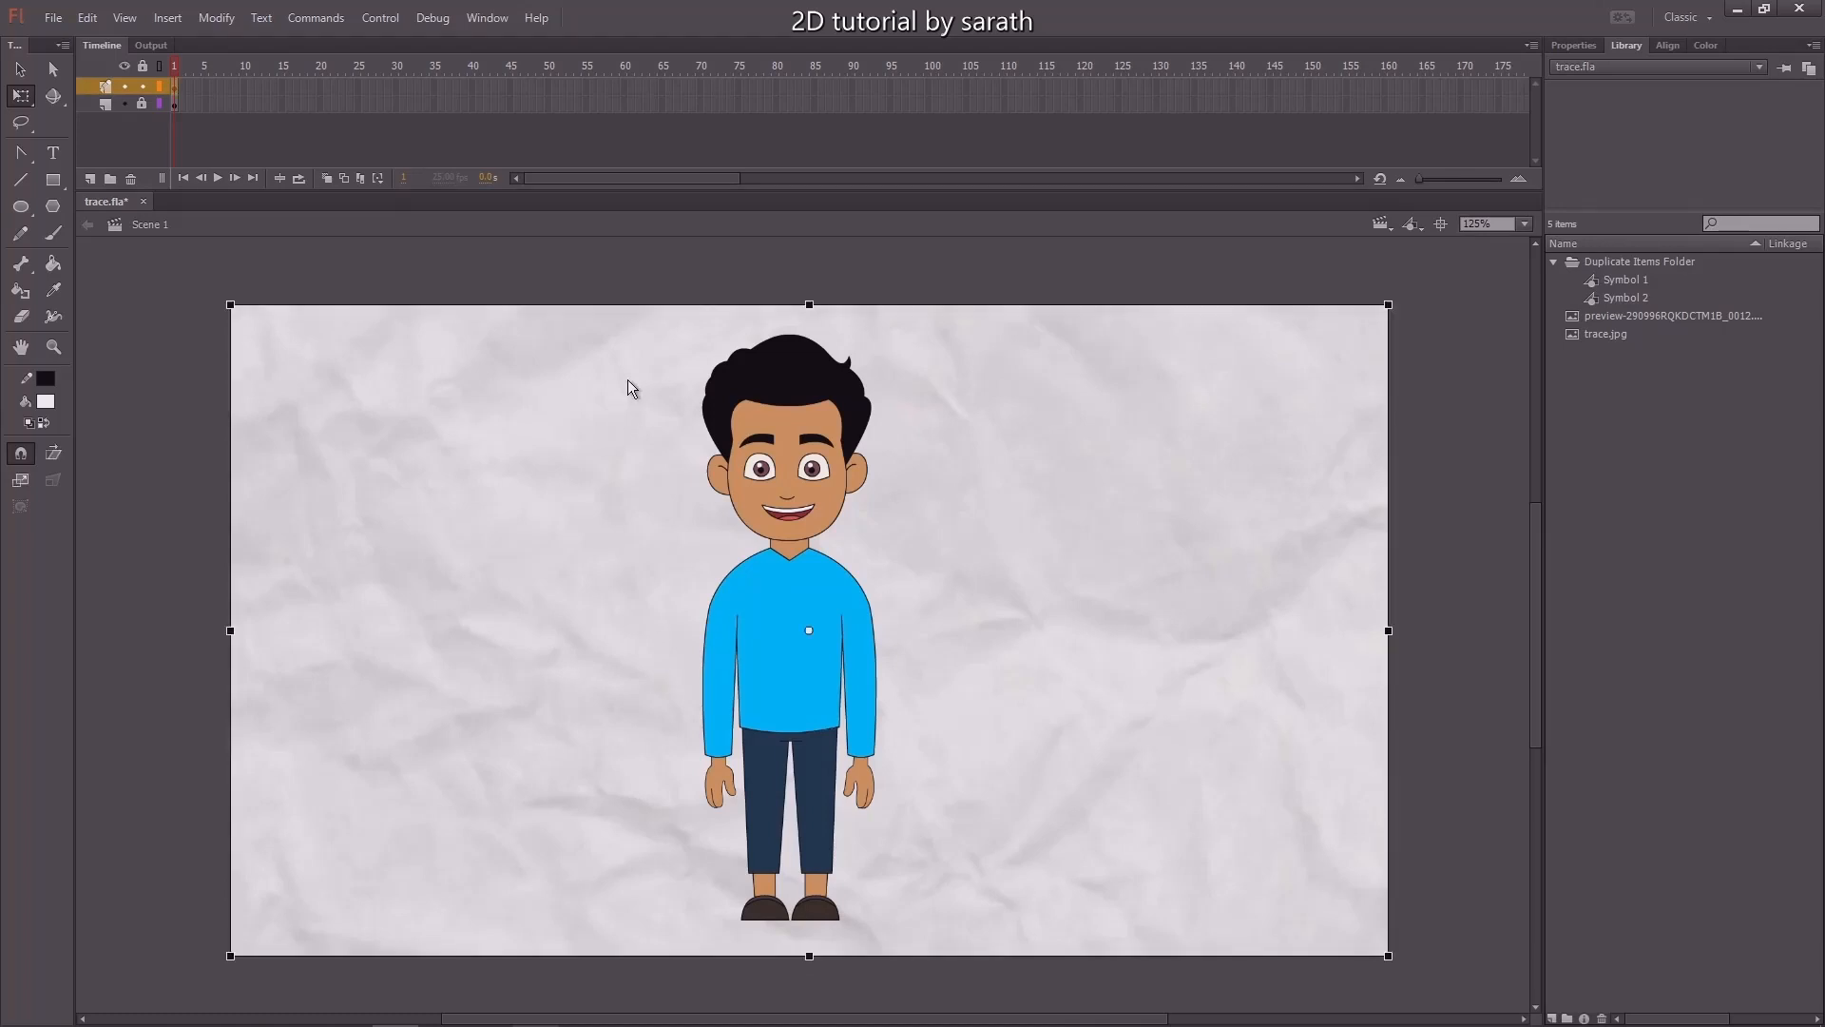
# Lock the reference image's layer and add a new empty layer above it for tracing.
pyautogui.click(143, 87)
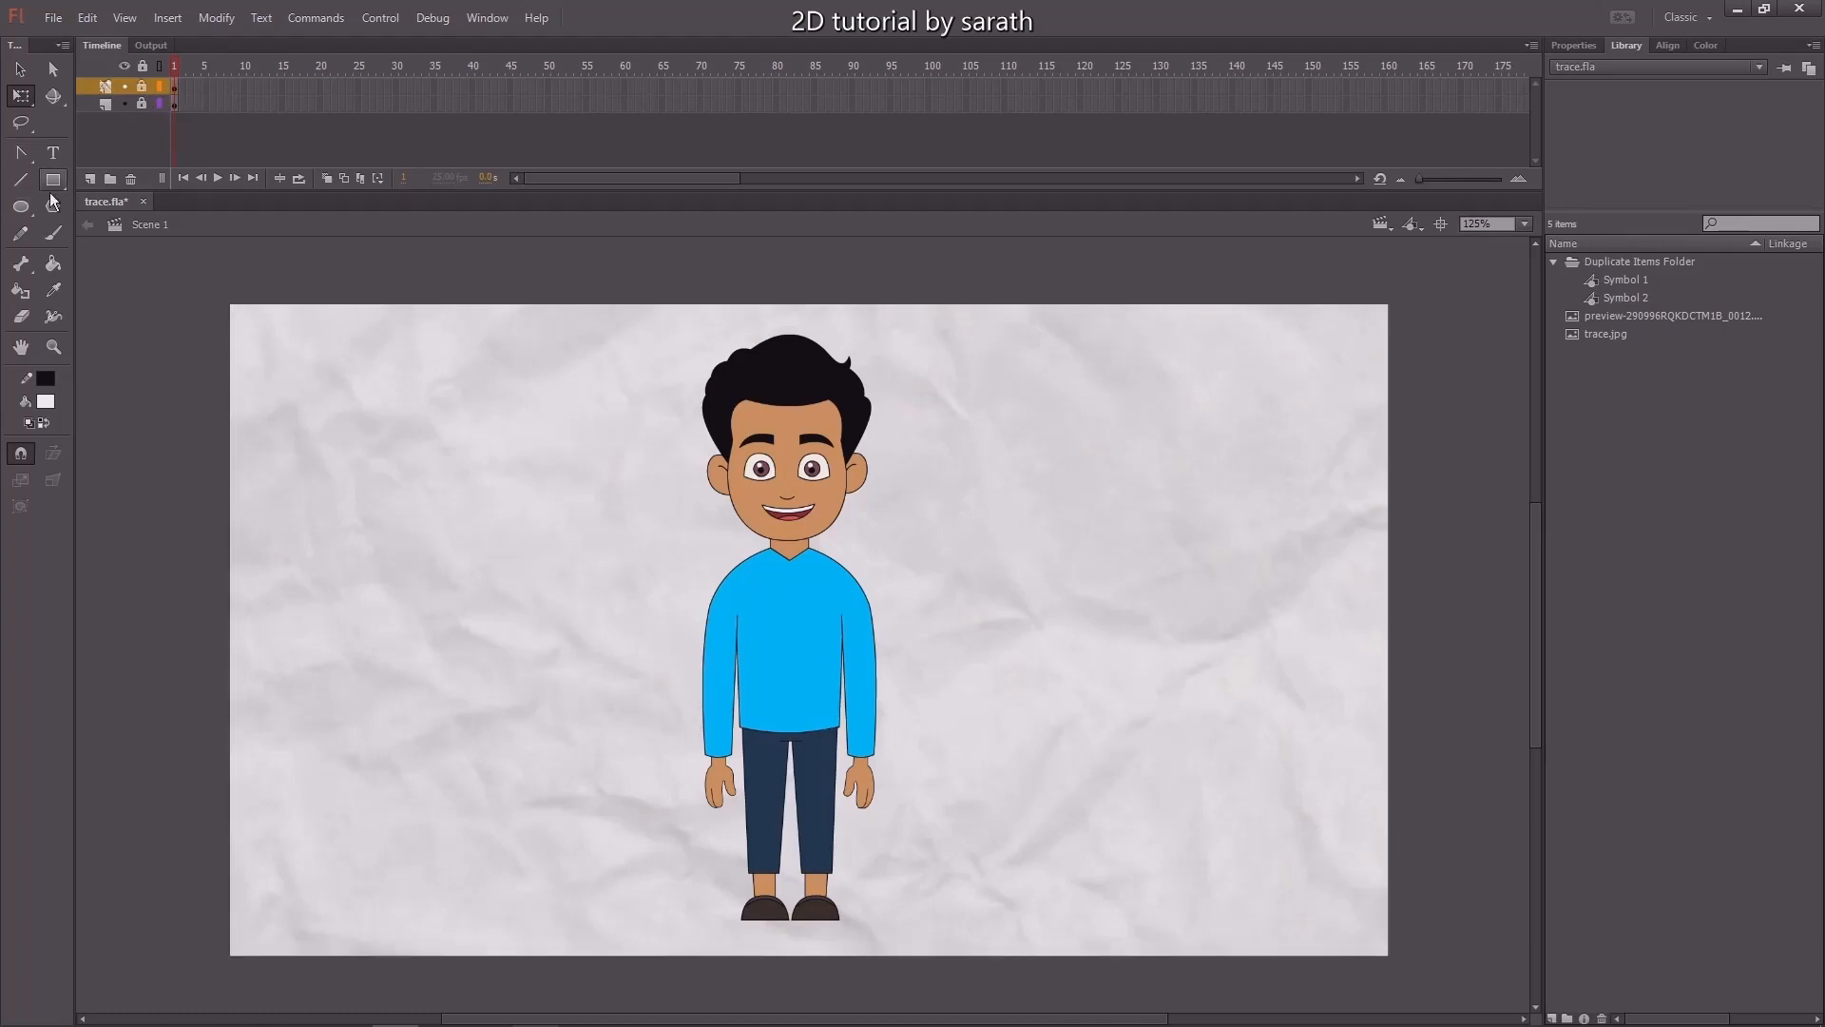
pyautogui.hscroll(1, 608, 387)
pyautogui.hscroll(1, 574, 386)
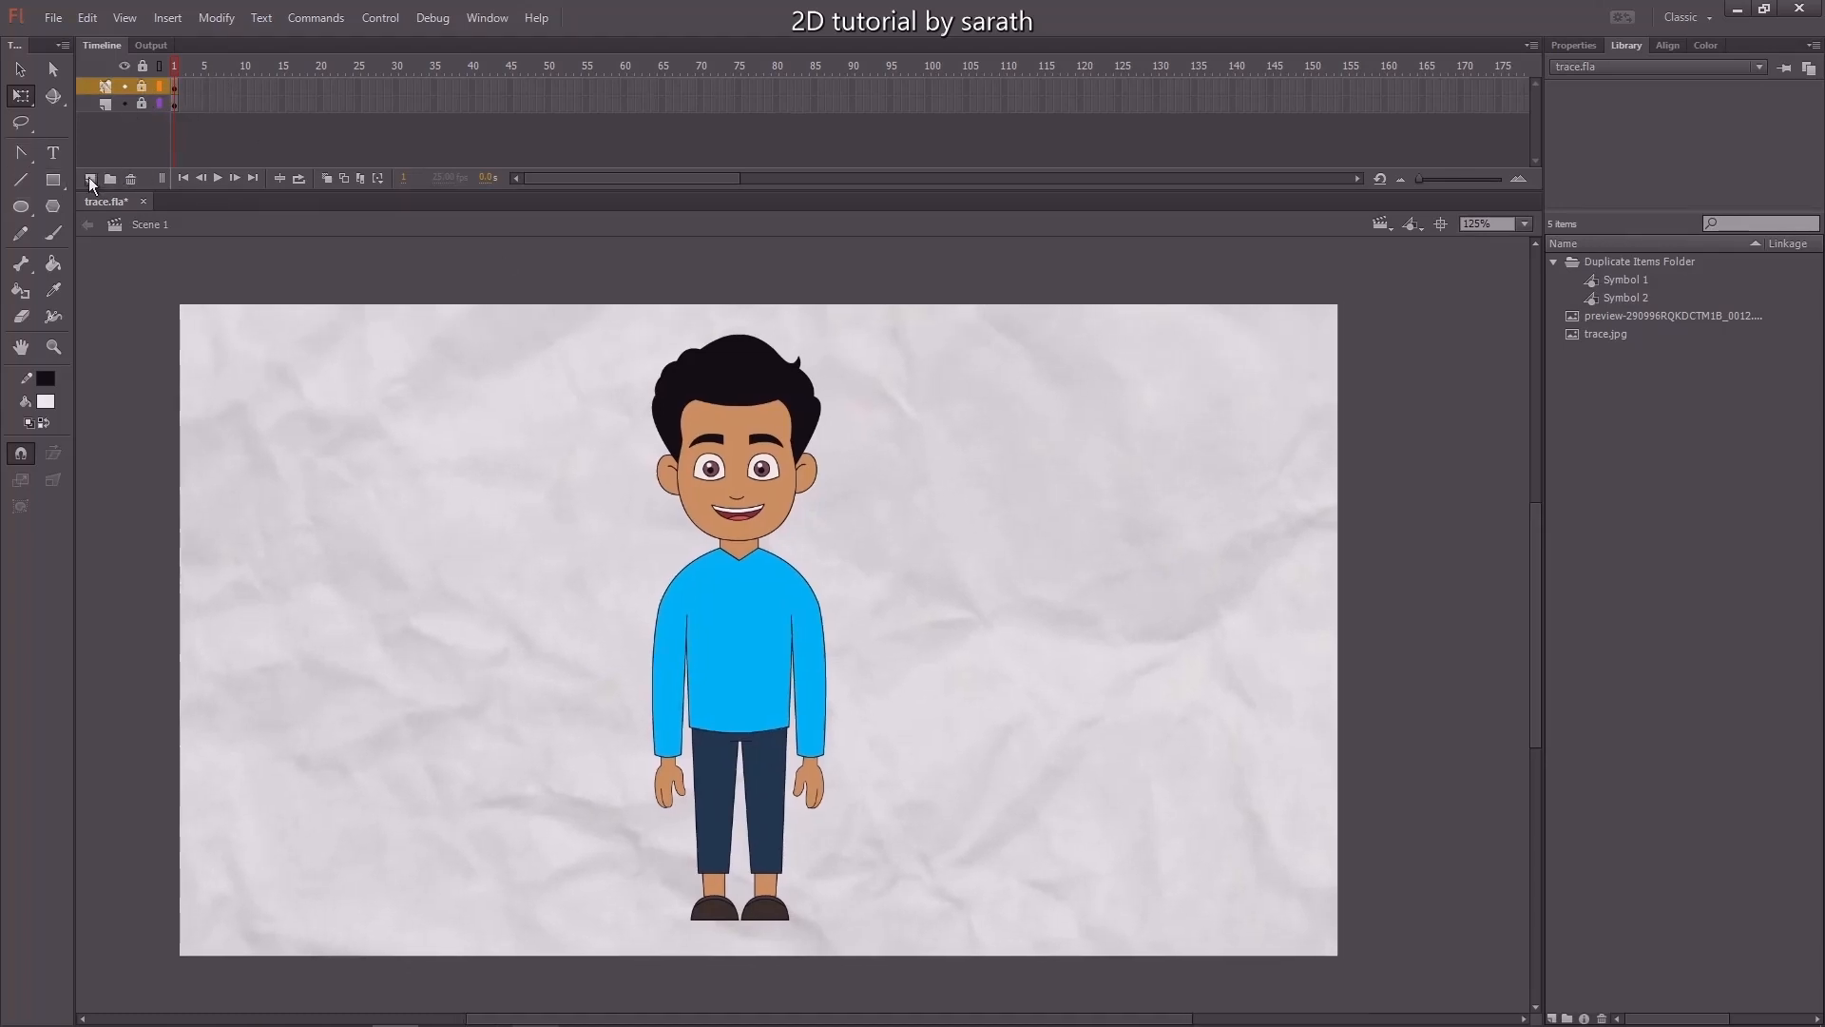
pyautogui.click(90, 179)
pyautogui.hscroll(2, 666, 418)
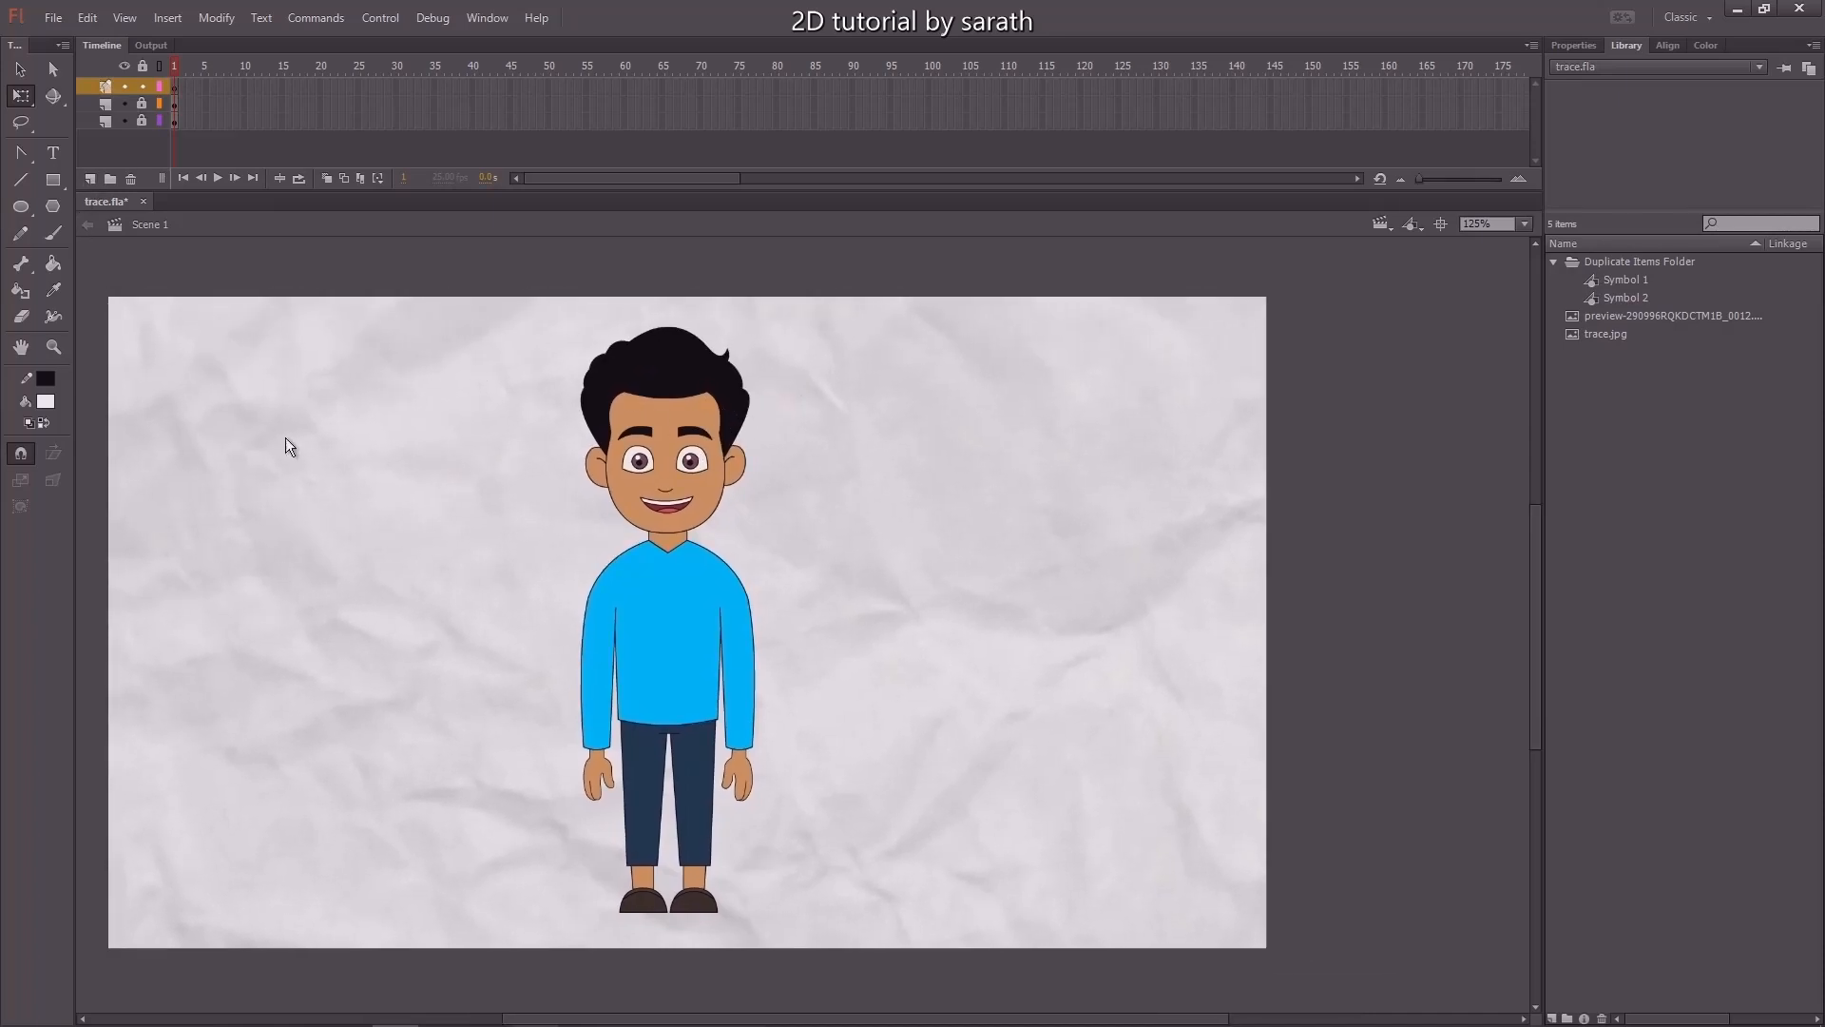
# Choose the Line tool and set its stroke style to Solid.
pyautogui.click(23, 180)
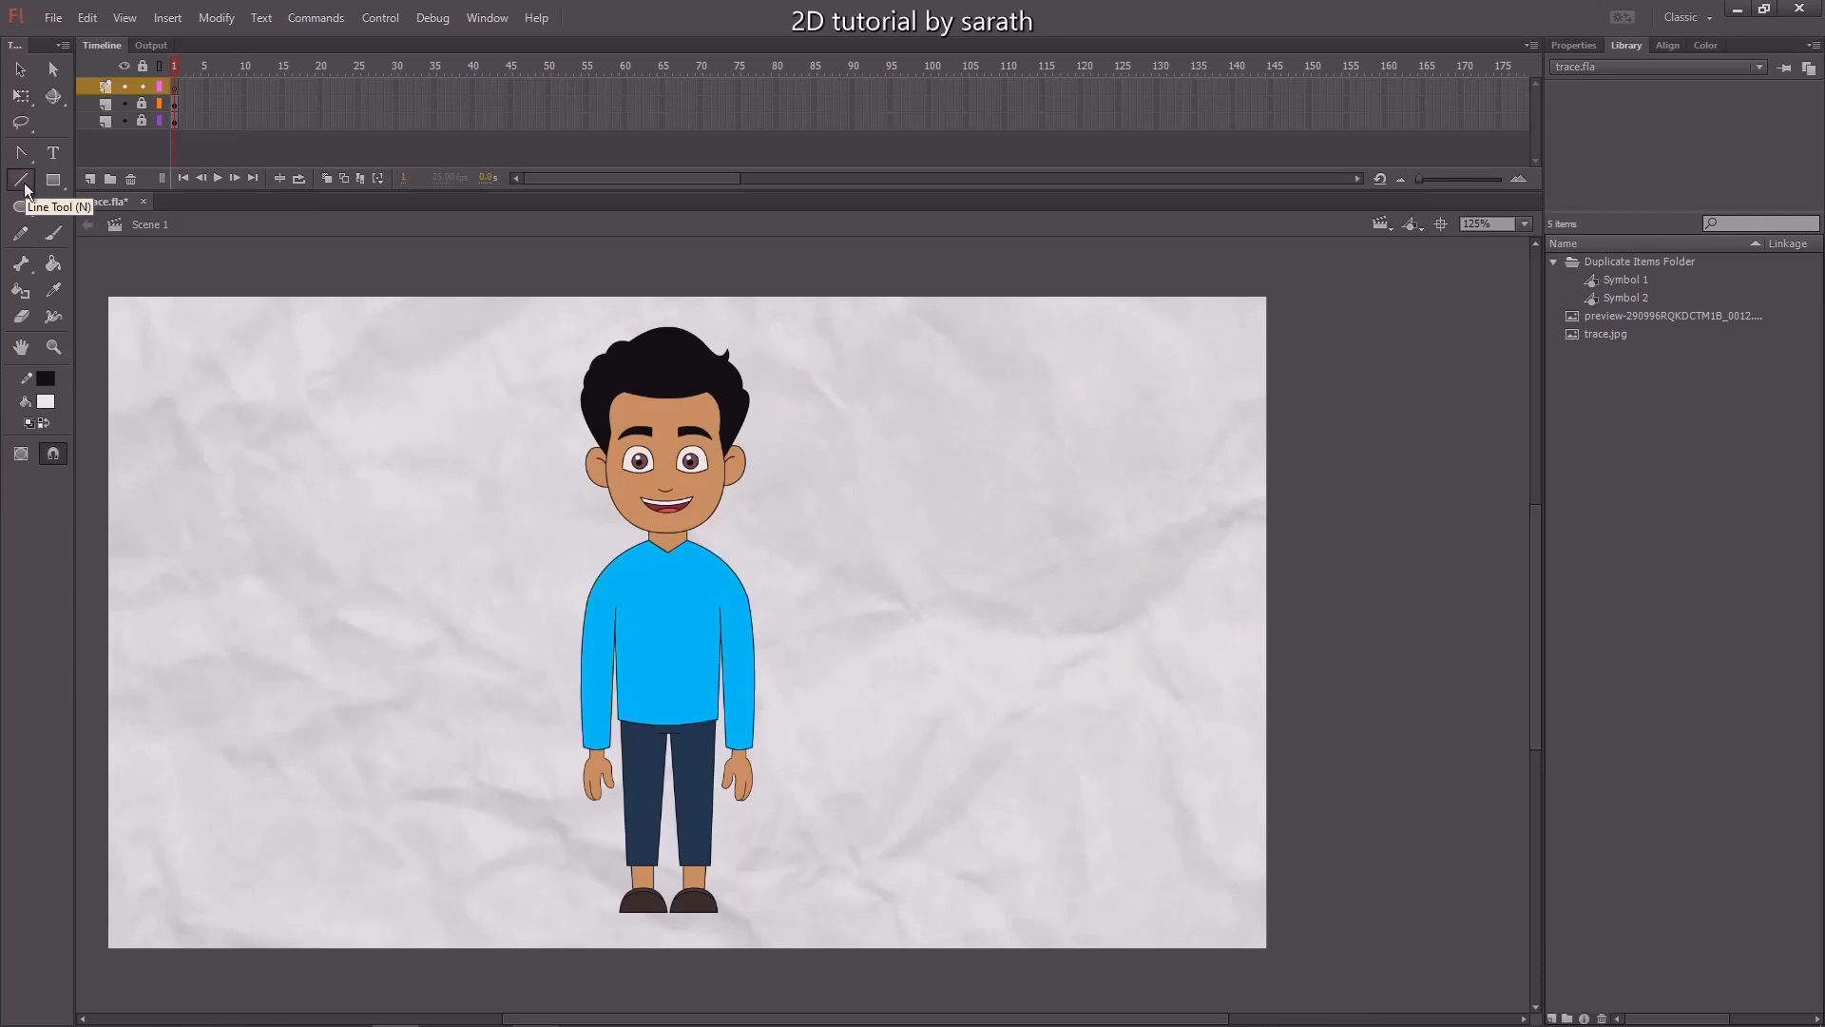
pyautogui.click(1570, 48)
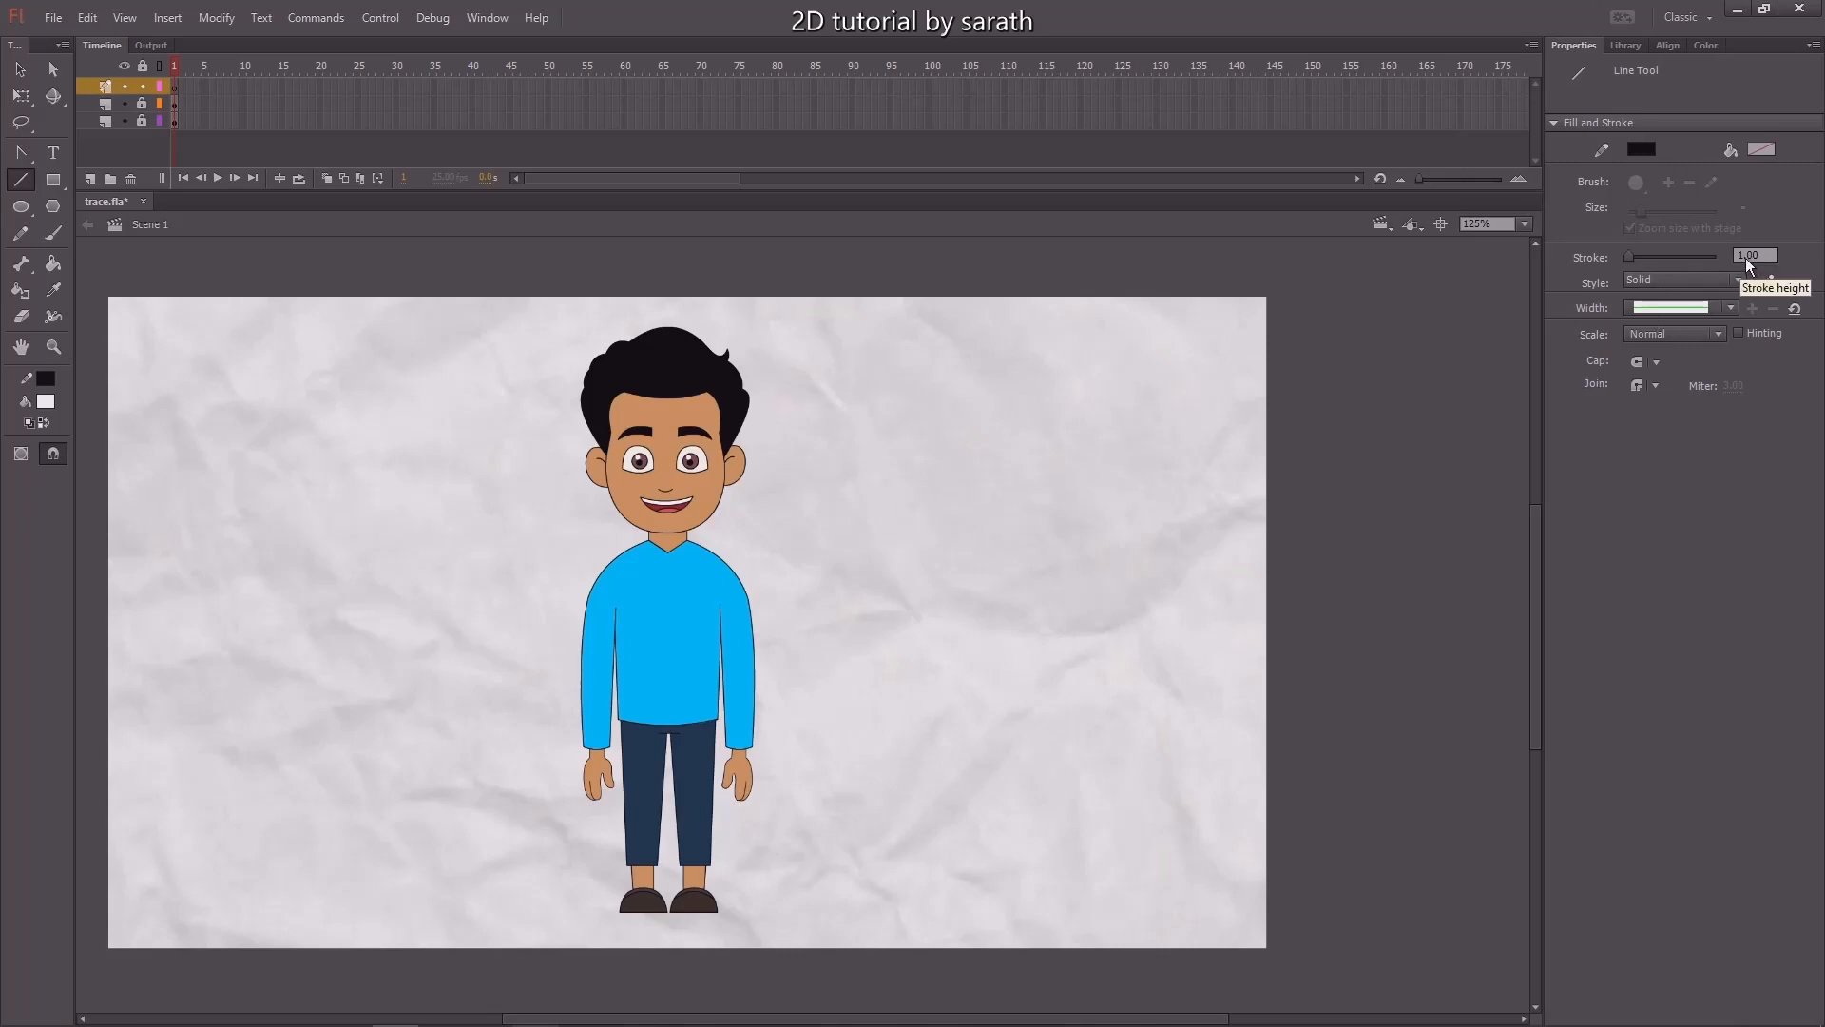
pyautogui.click(1666, 283)
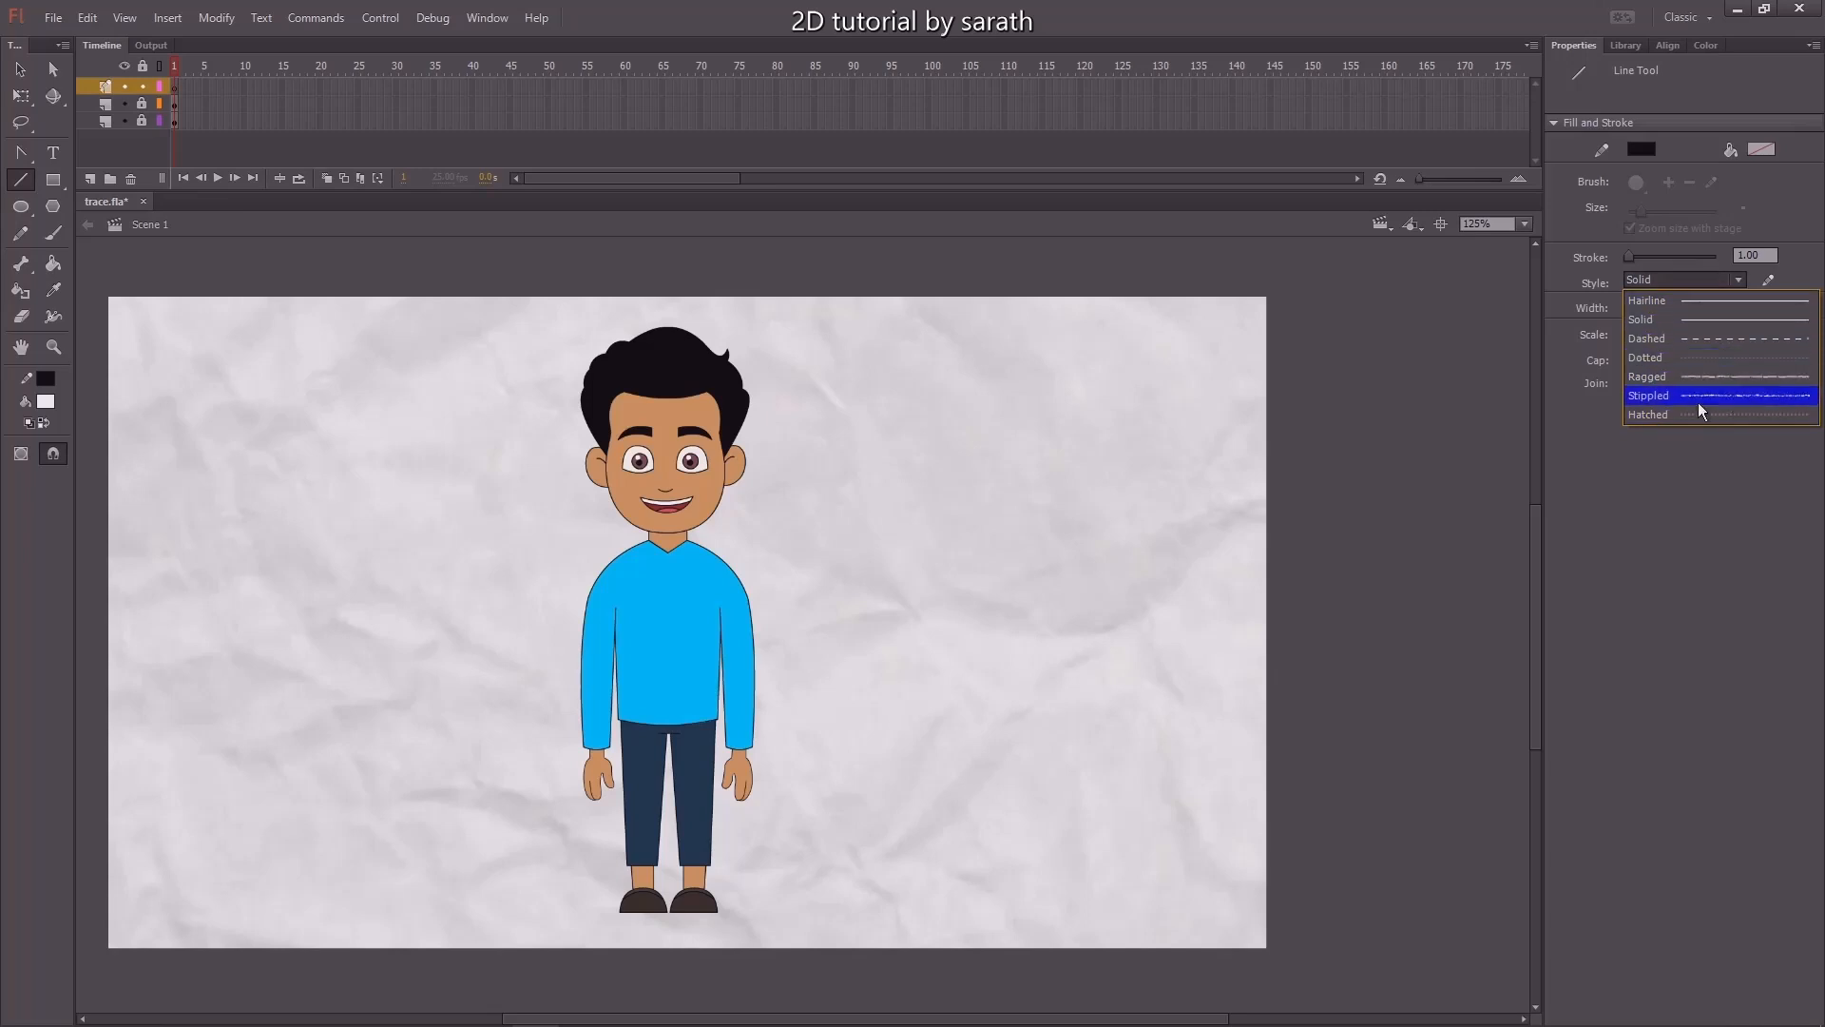
pyautogui.click(1694, 321)
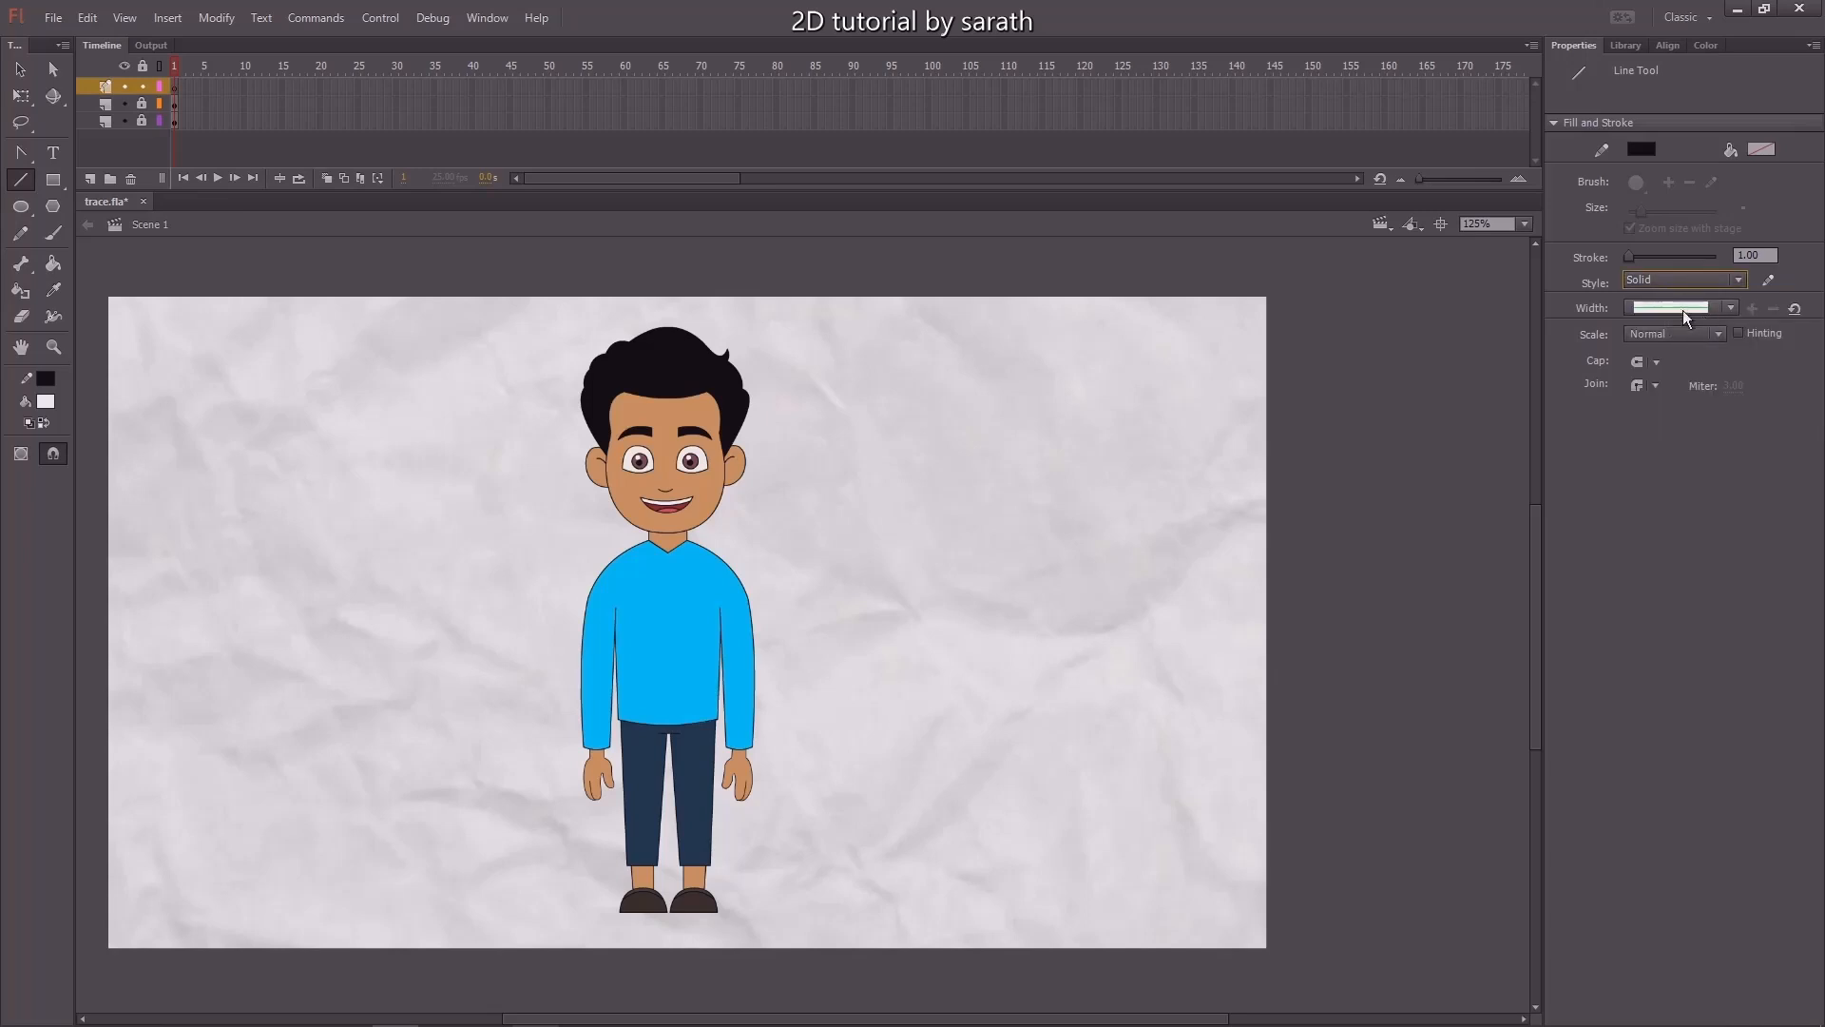
# Draw a horizontal line about 232 px wide beside the character's head and set its stroke colour to red.
pyautogui.scroll(4, 925, 409)
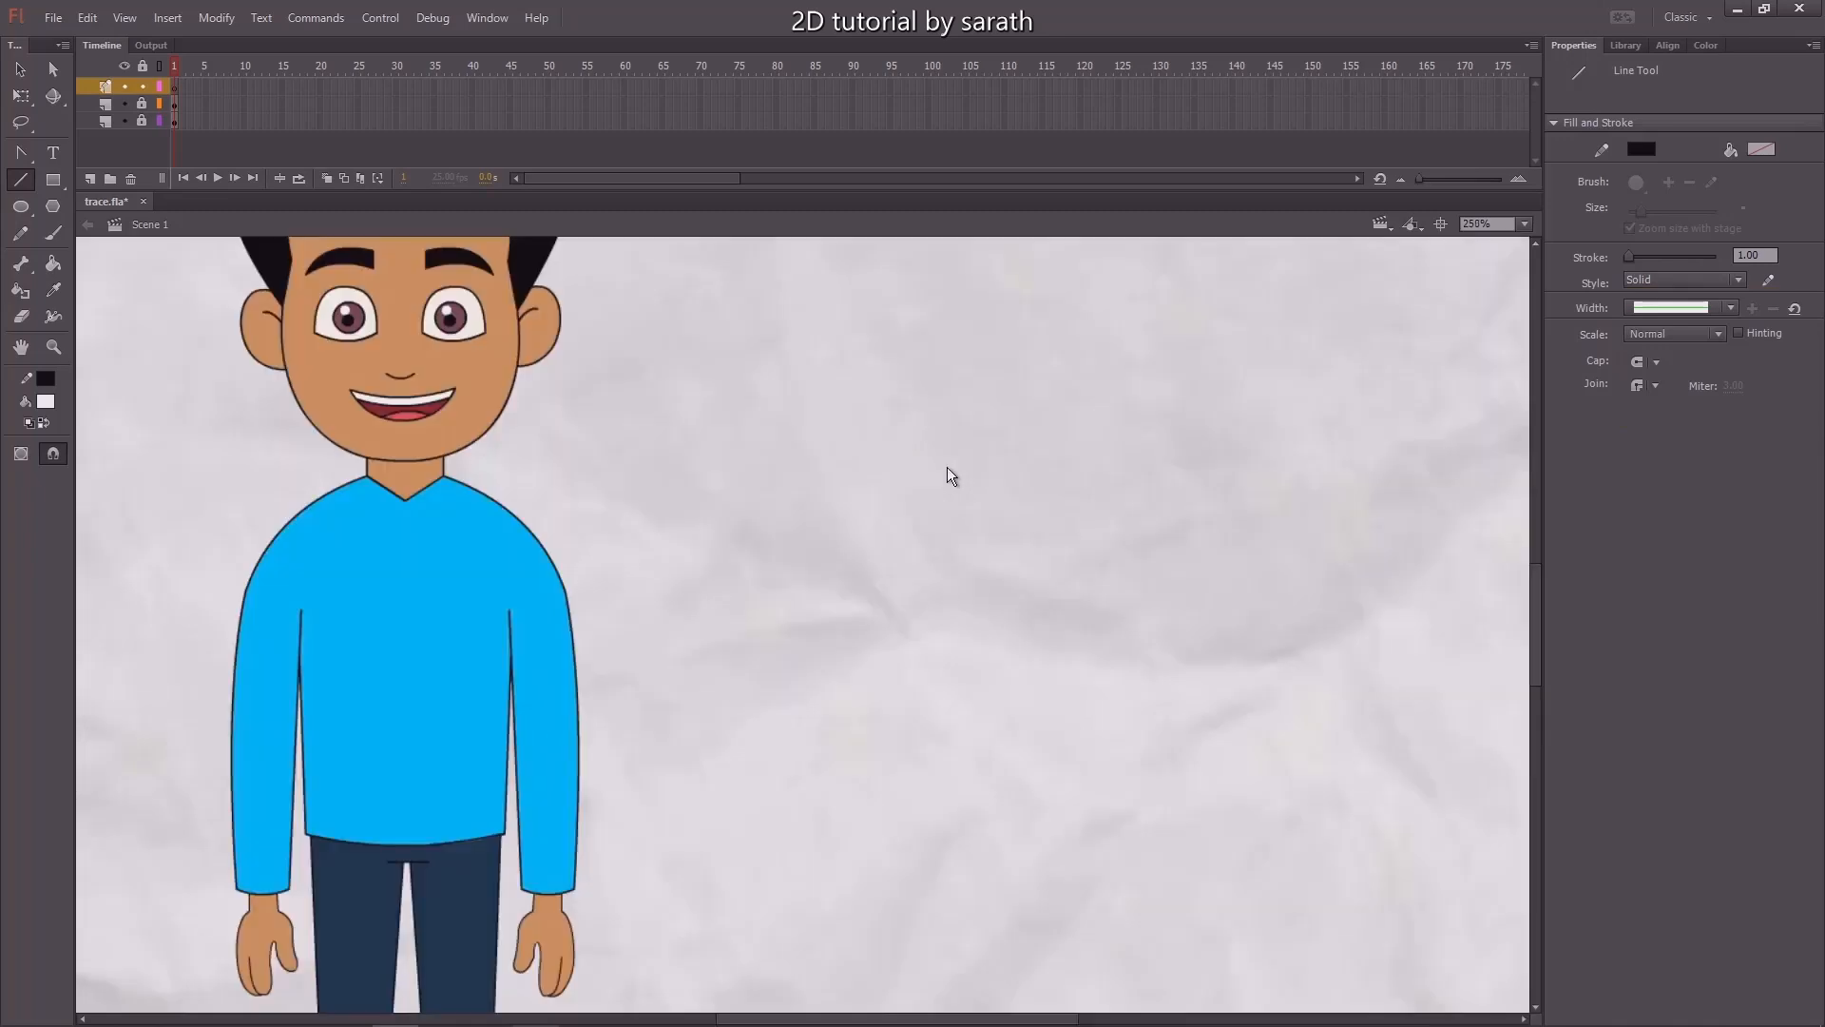
pyautogui.scroll(1, 690, 448)
pyautogui.moveTo(691, 439); pyautogui.dragTo(1244, 439)
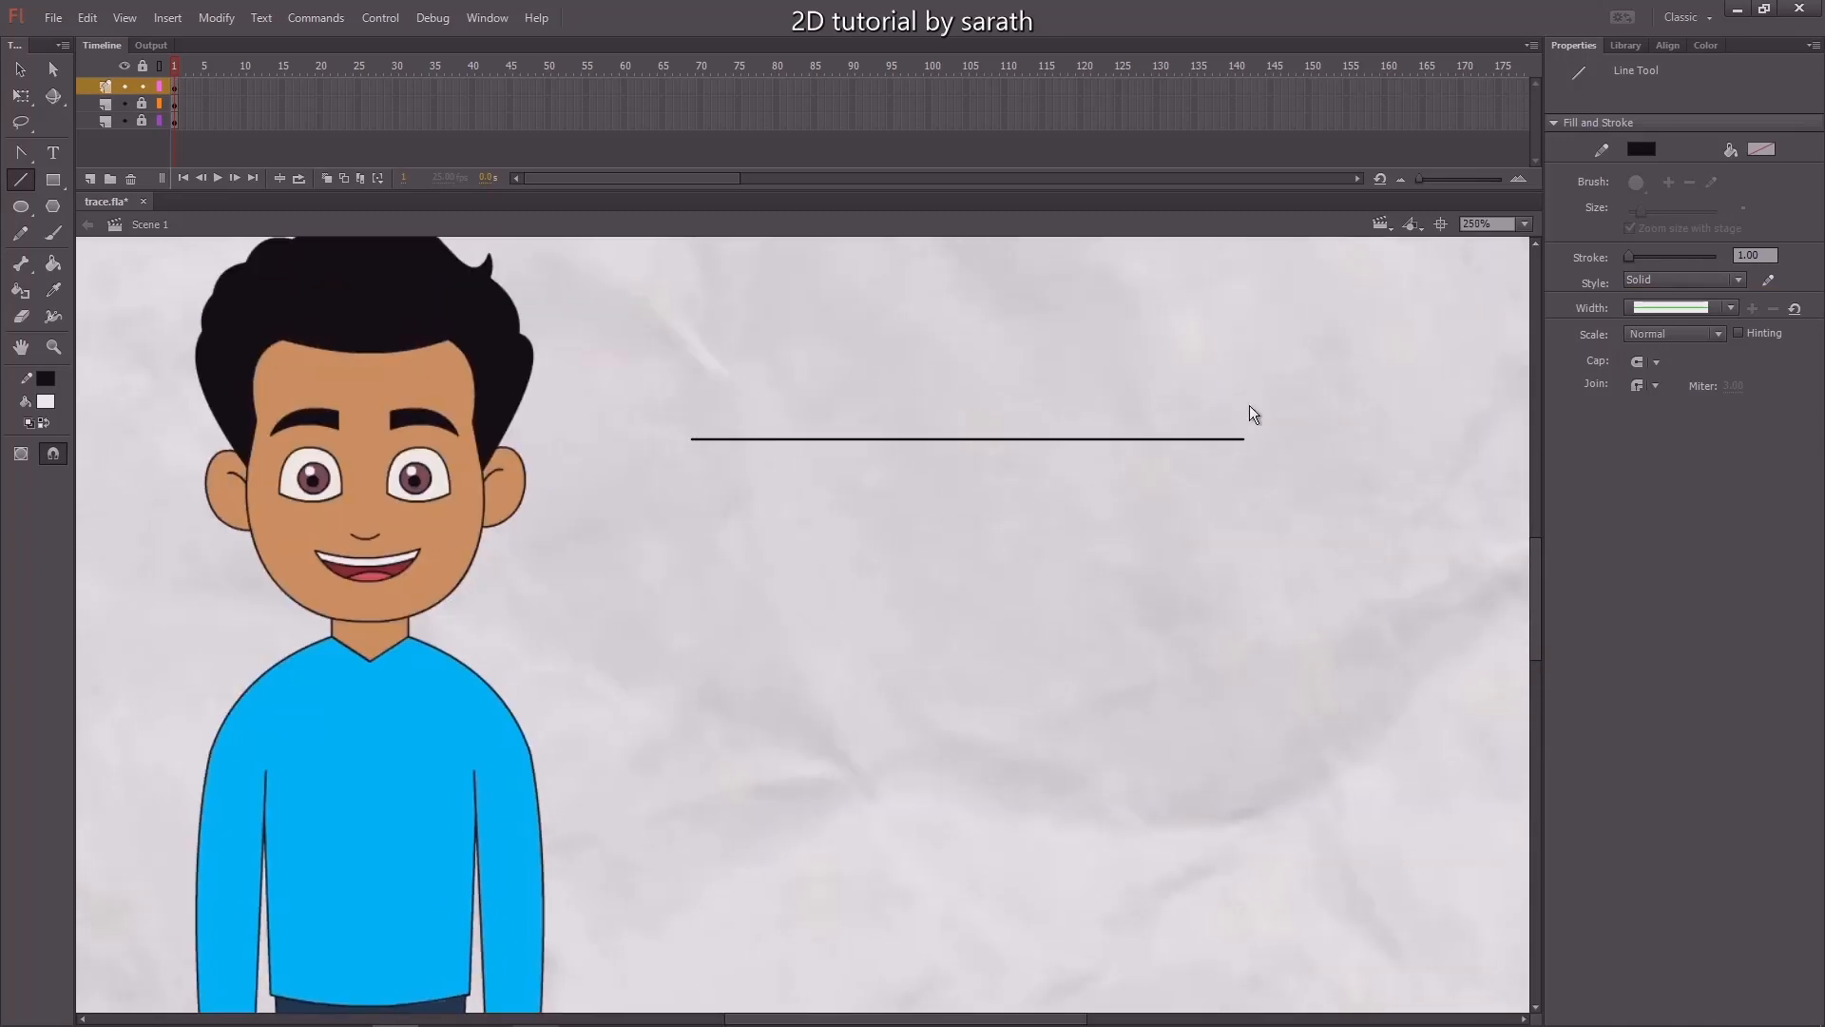
pyautogui.press('v')
pyautogui.moveTo(1332, 342); pyautogui.dragTo(611, 576)
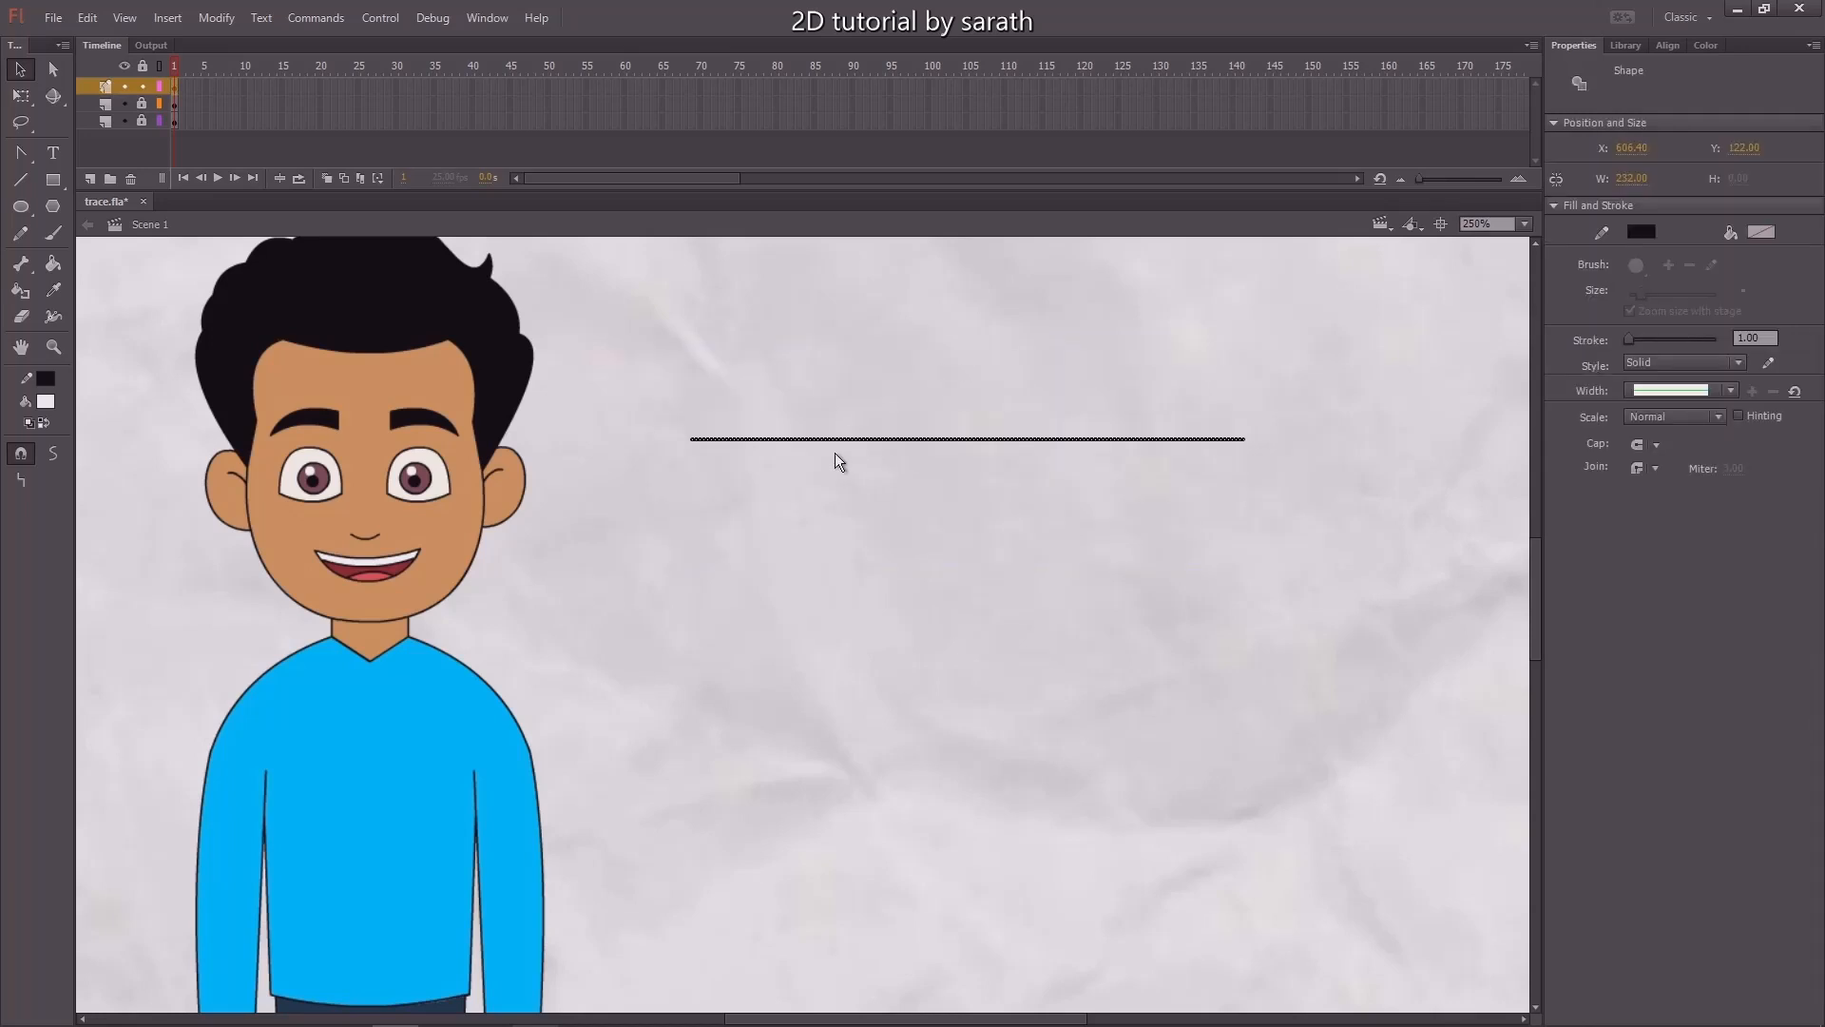
pyautogui.click(47, 383)
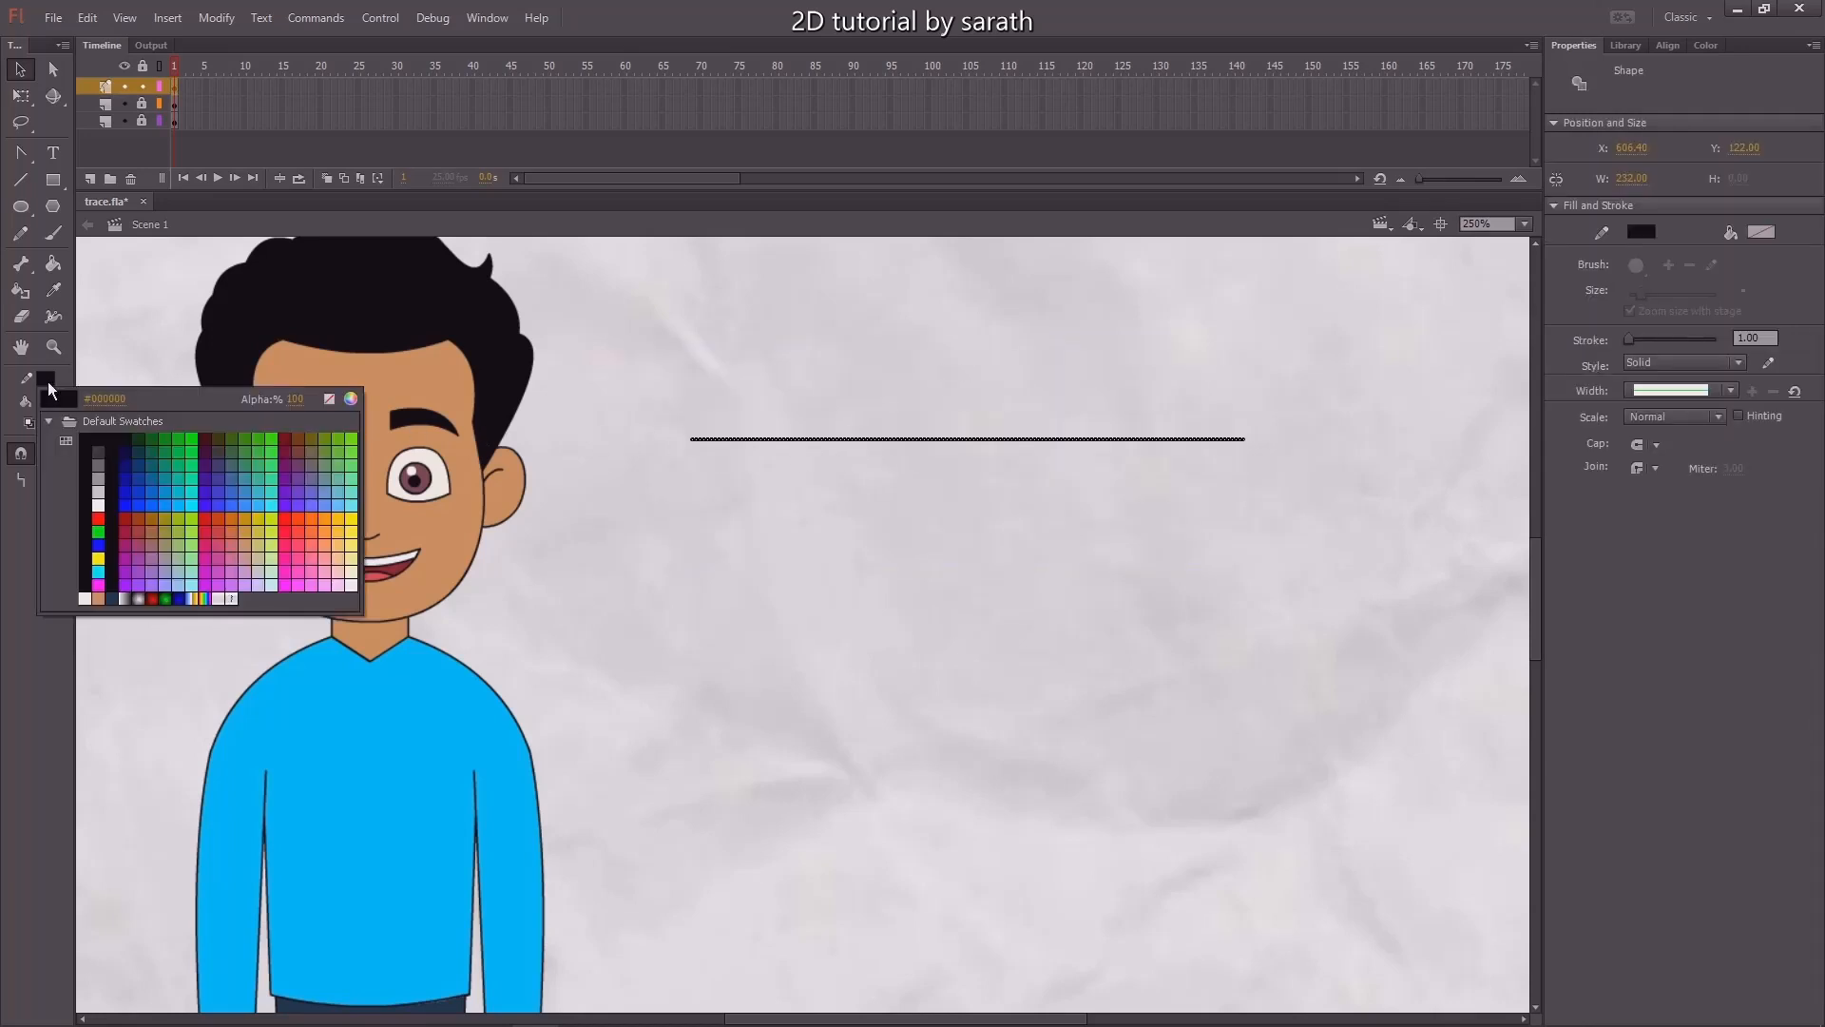
pyautogui.click(276, 519)
pyautogui.click(897, 486)
# Bend the red line upward, pull a pointed peak out of its middle and reshape the curves on both sides.
pyautogui.moveTo(966, 441); pyautogui.dragTo(966, 382)
pyautogui.moveTo(1184, 419)
pyautogui.mouseDown()
pyautogui.moveTo(1172, 470)
pyautogui.moveTo(1181, 386)
pyautogui.moveTo(1173, 587)
pyautogui.moveTo(1178, 445)
pyautogui.mouseUp()
pyautogui.moveTo(915, 407); pyautogui.dragTo(981, 335)
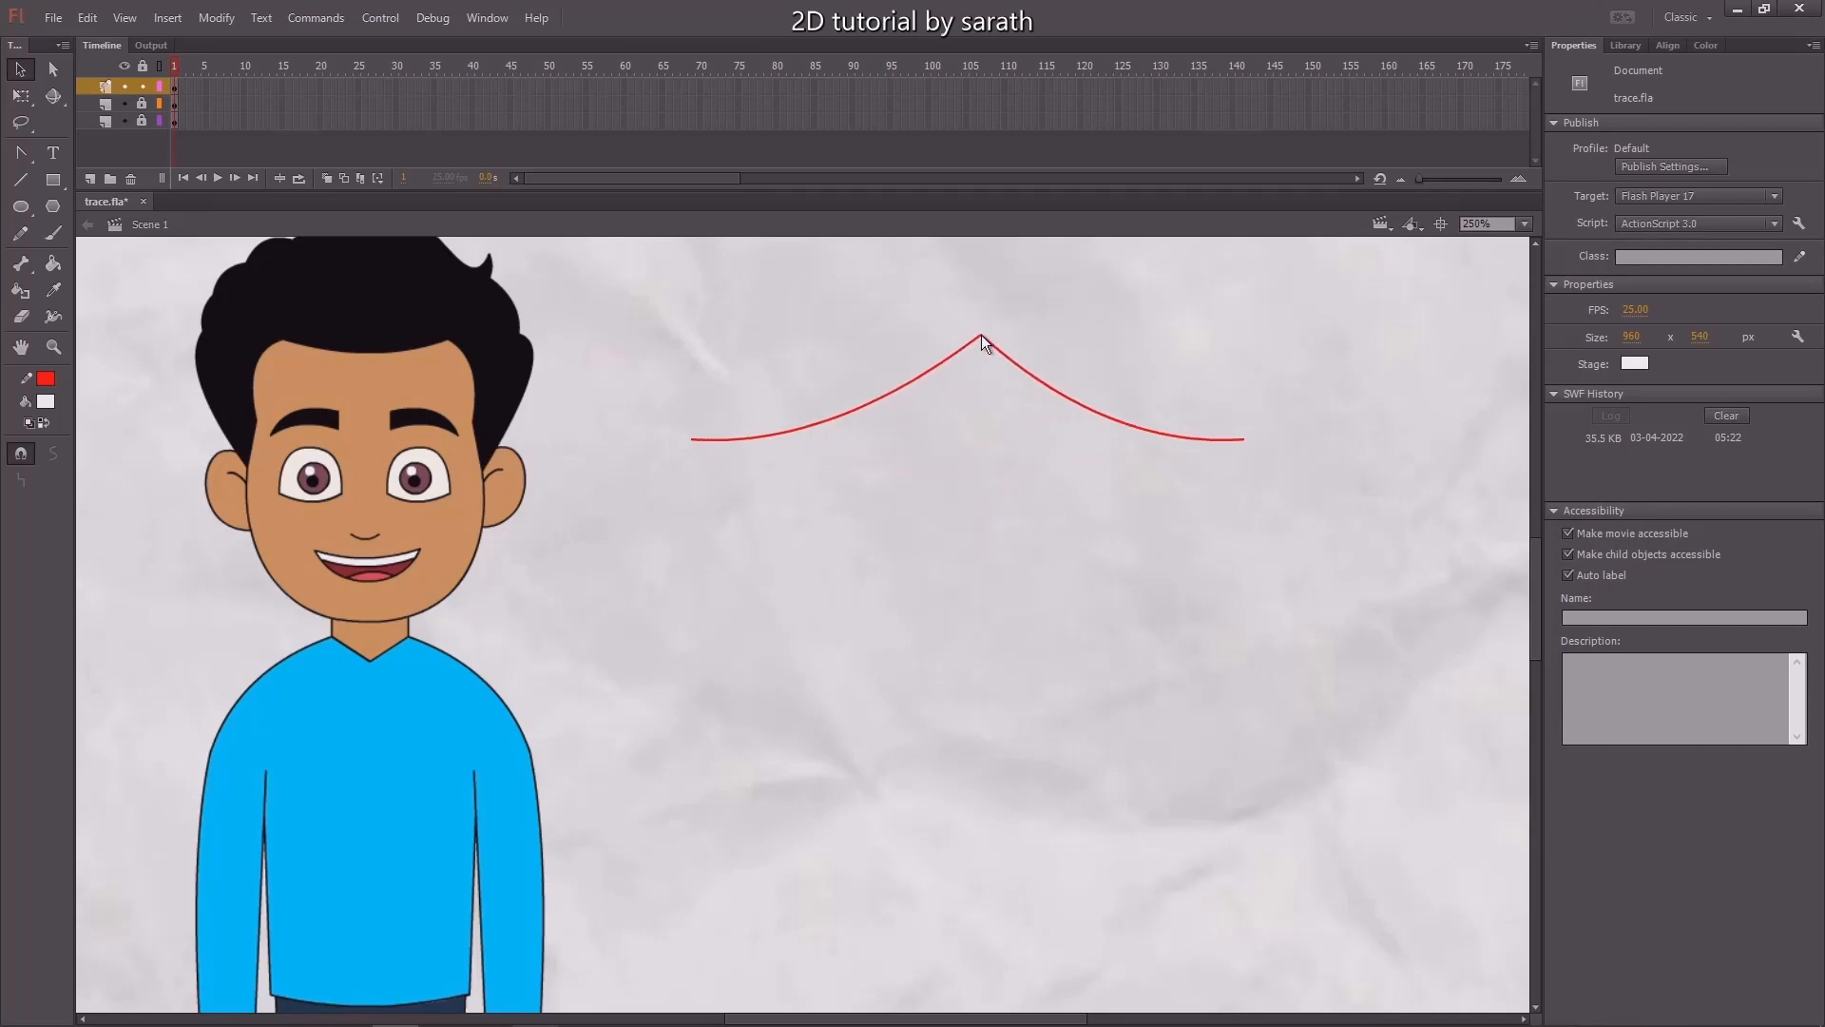
pyautogui.moveTo(1084, 415)
pyautogui.mouseDown()
pyautogui.moveTo(1112, 352)
pyautogui.moveTo(1097, 393)
pyautogui.moveTo(1066, 398)
pyautogui.moveTo(1103, 418)
pyautogui.mouseUp()
pyautogui.moveTo(846, 414)
pyautogui.mouseDown()
pyautogui.moveTo(825, 335)
pyautogui.moveTo(858, 421)
pyautogui.mouseUp()
# Undo the peak edits on the red line and flatten it into a shallow arc.
pyautogui.hotkey('ctrl', 'z')
pyautogui.hotkey('ctrl', 'z')
pyautogui.hotkey('ctrl', 'z')
pyautogui.hotkey('ctrl', 'z')
pyautogui.hotkey('ctrl', 'z')
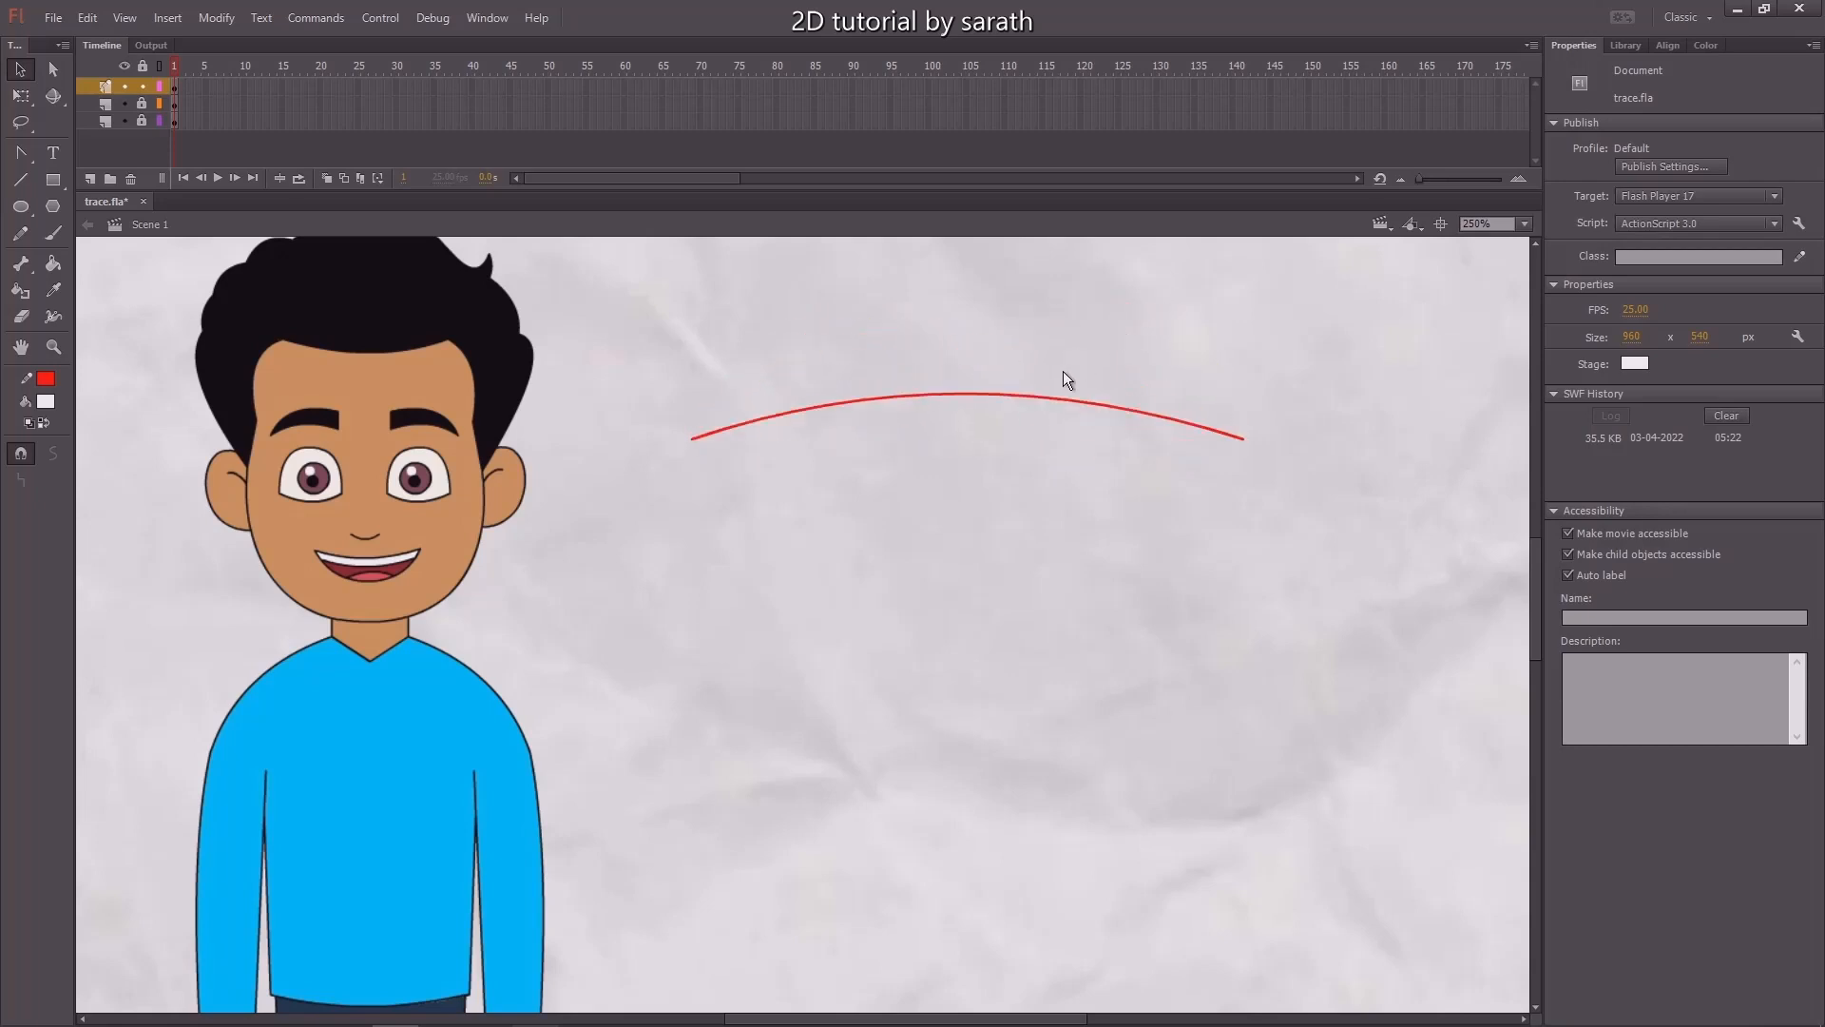
pyautogui.moveTo(991, 401)
pyautogui.mouseDown()
pyautogui.moveTo(974, 506)
pyautogui.moveTo(979, 403)
pyautogui.mouseUp()
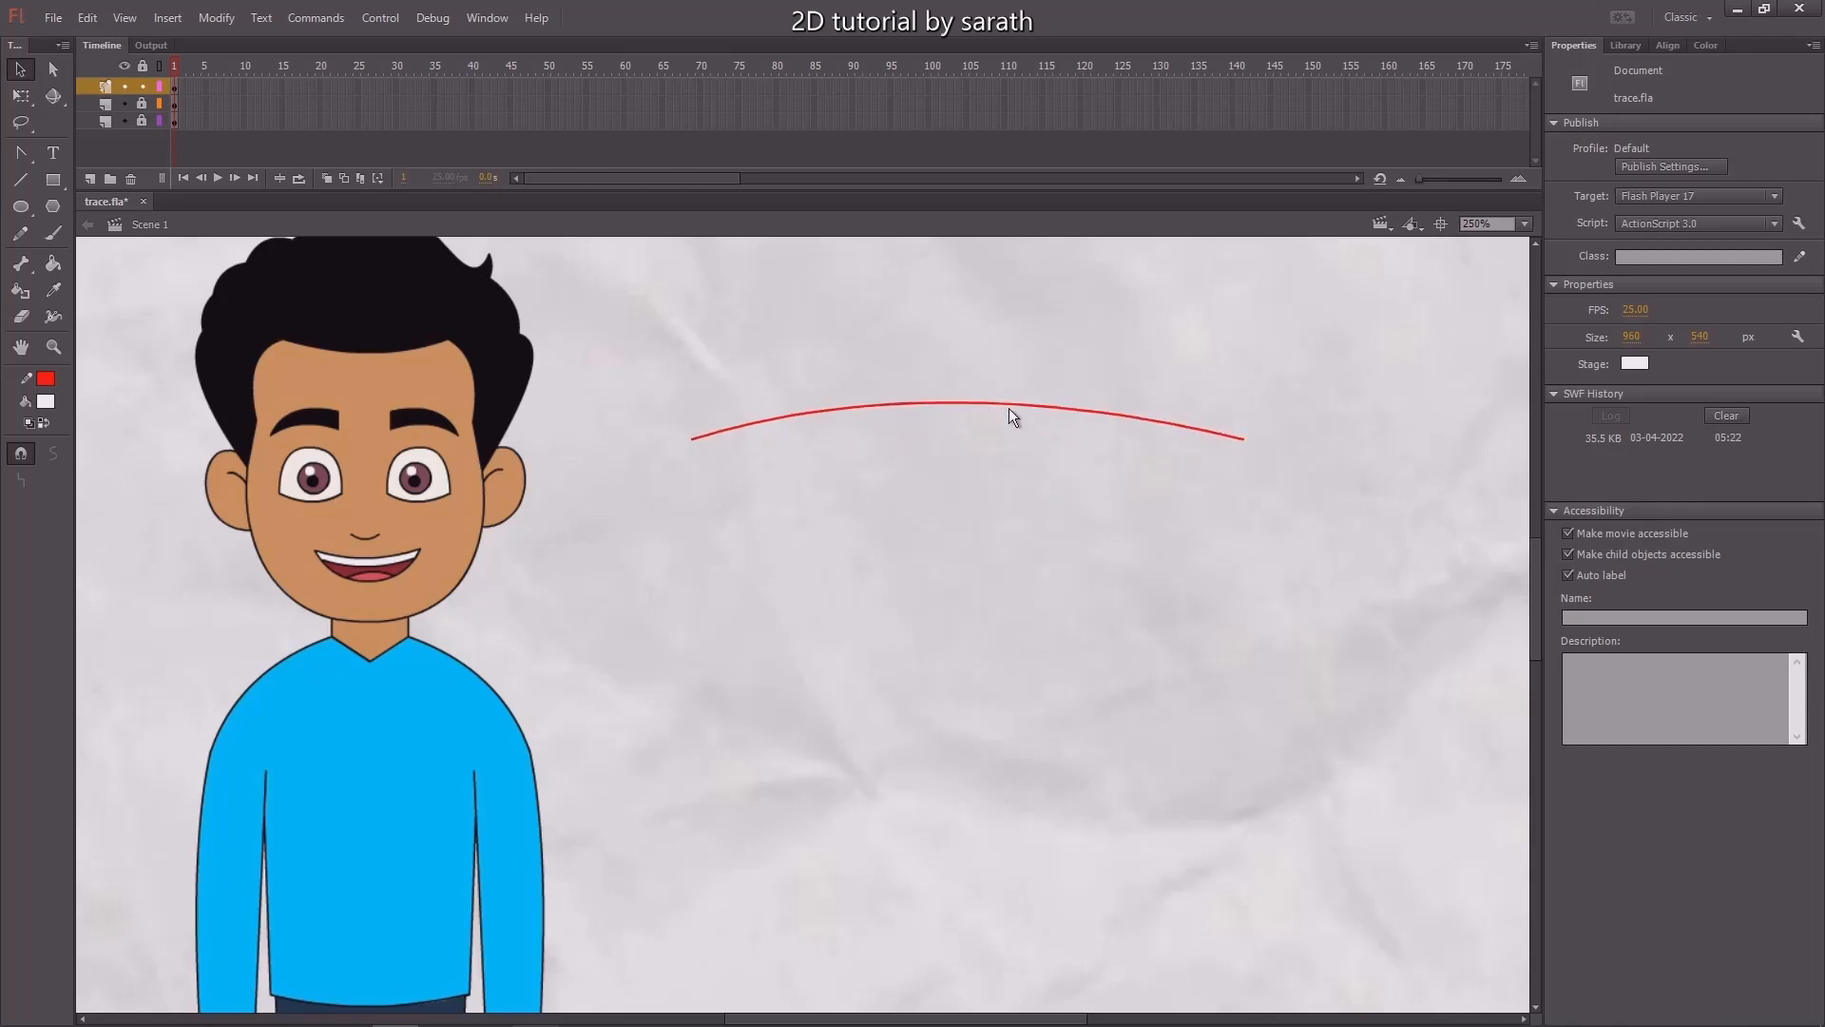
# Reshape the red arc into an S-curve by adjusting the Bezier handles of both end points with the Subselection tool.
pyautogui.click(53, 70)
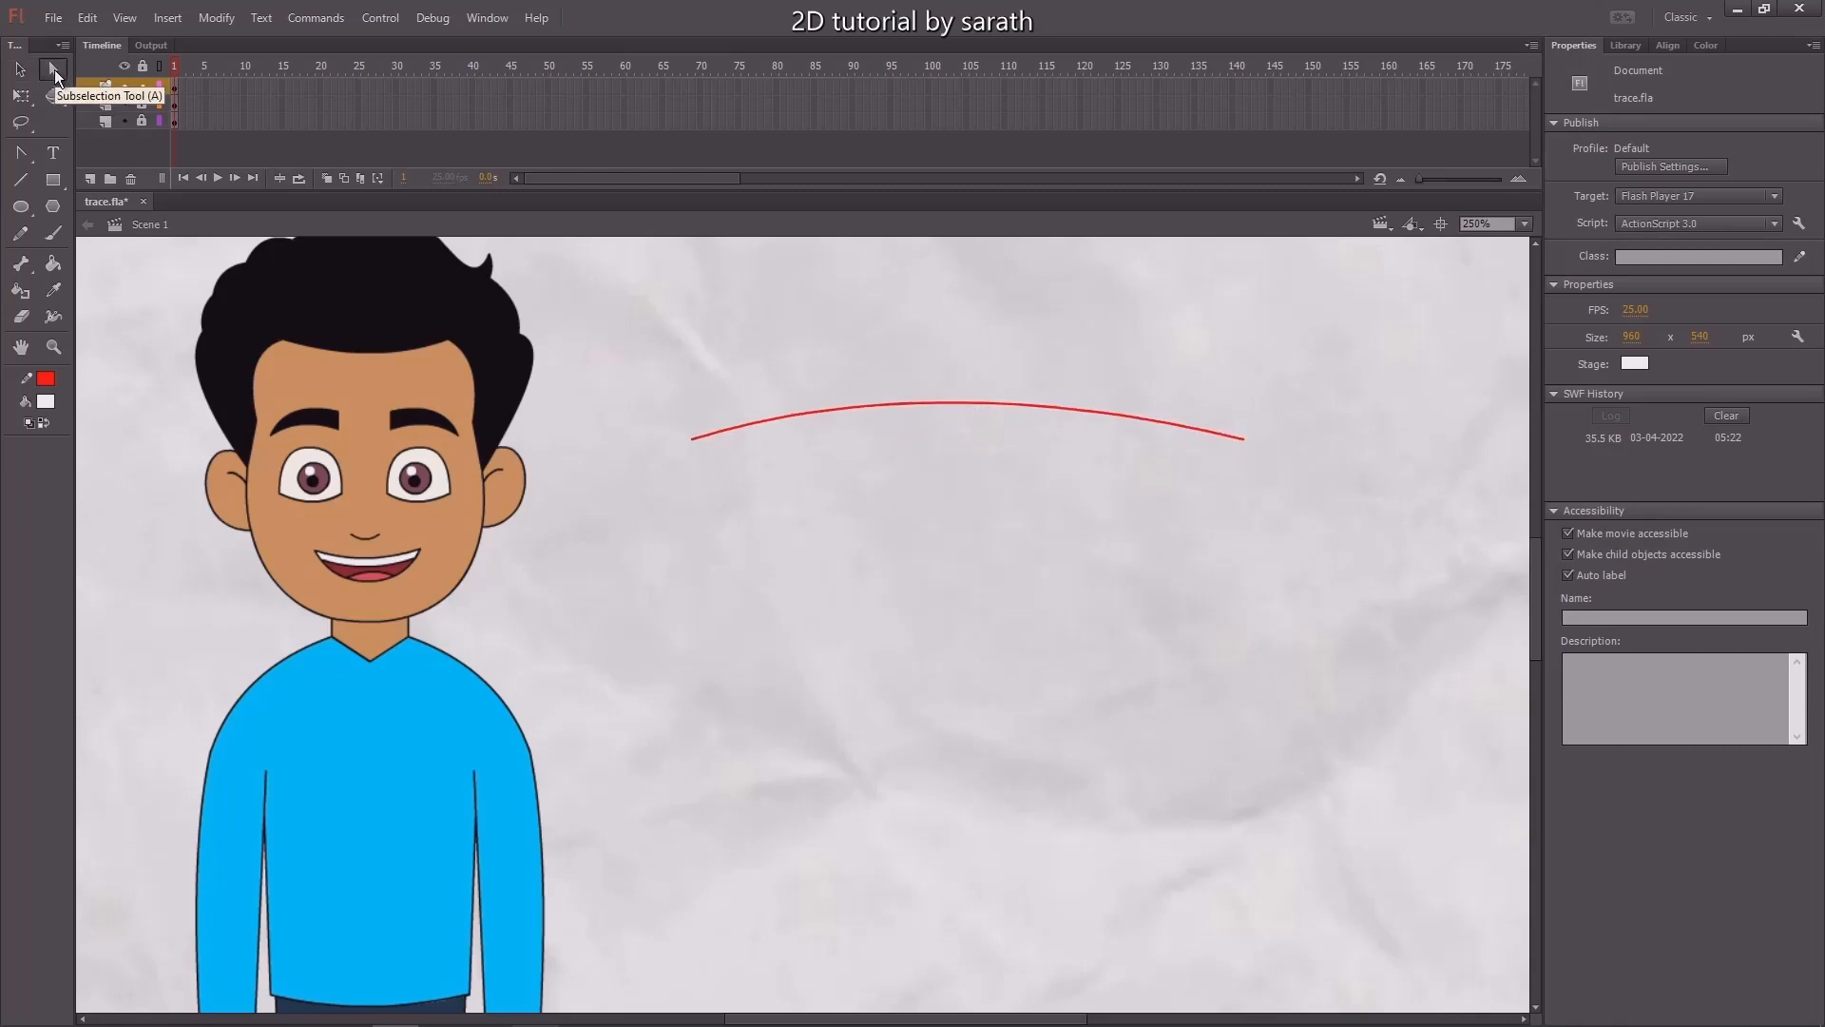
pyautogui.moveTo(1285, 408); pyautogui.dragTo(1186, 499)
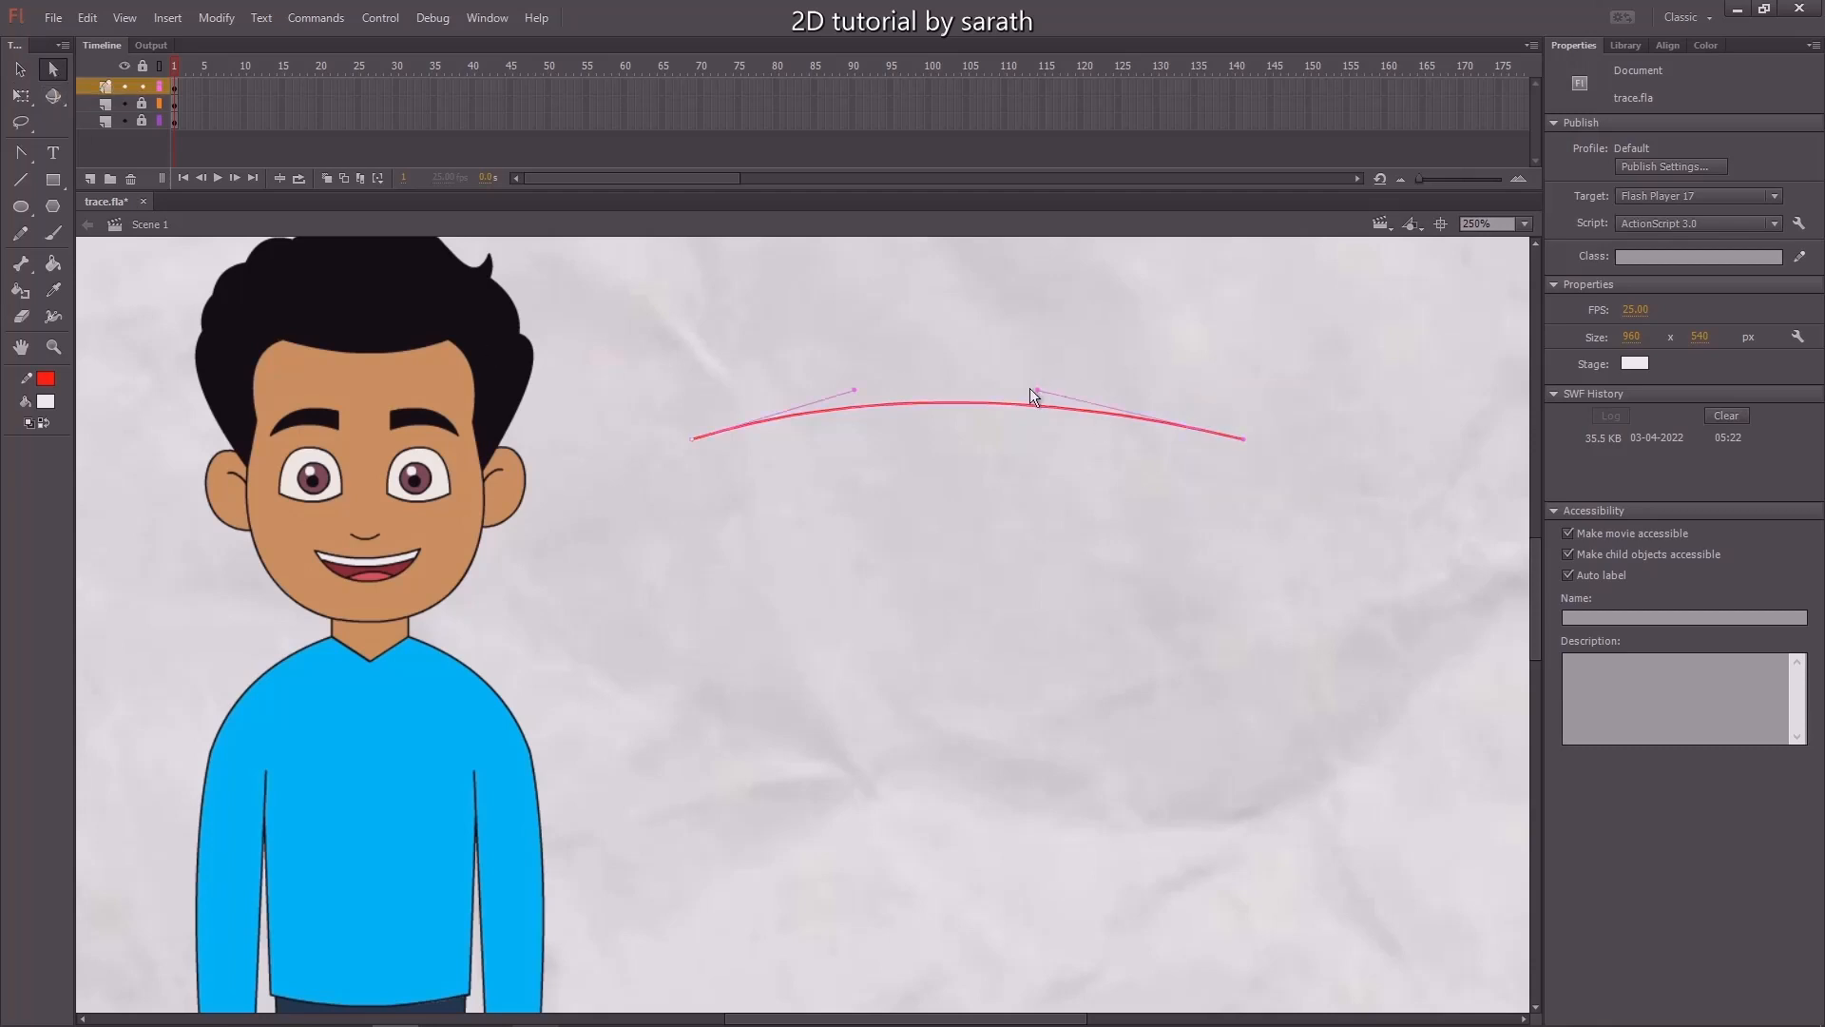
pyautogui.moveTo(1037, 390); pyautogui.dragTo(998, 533)
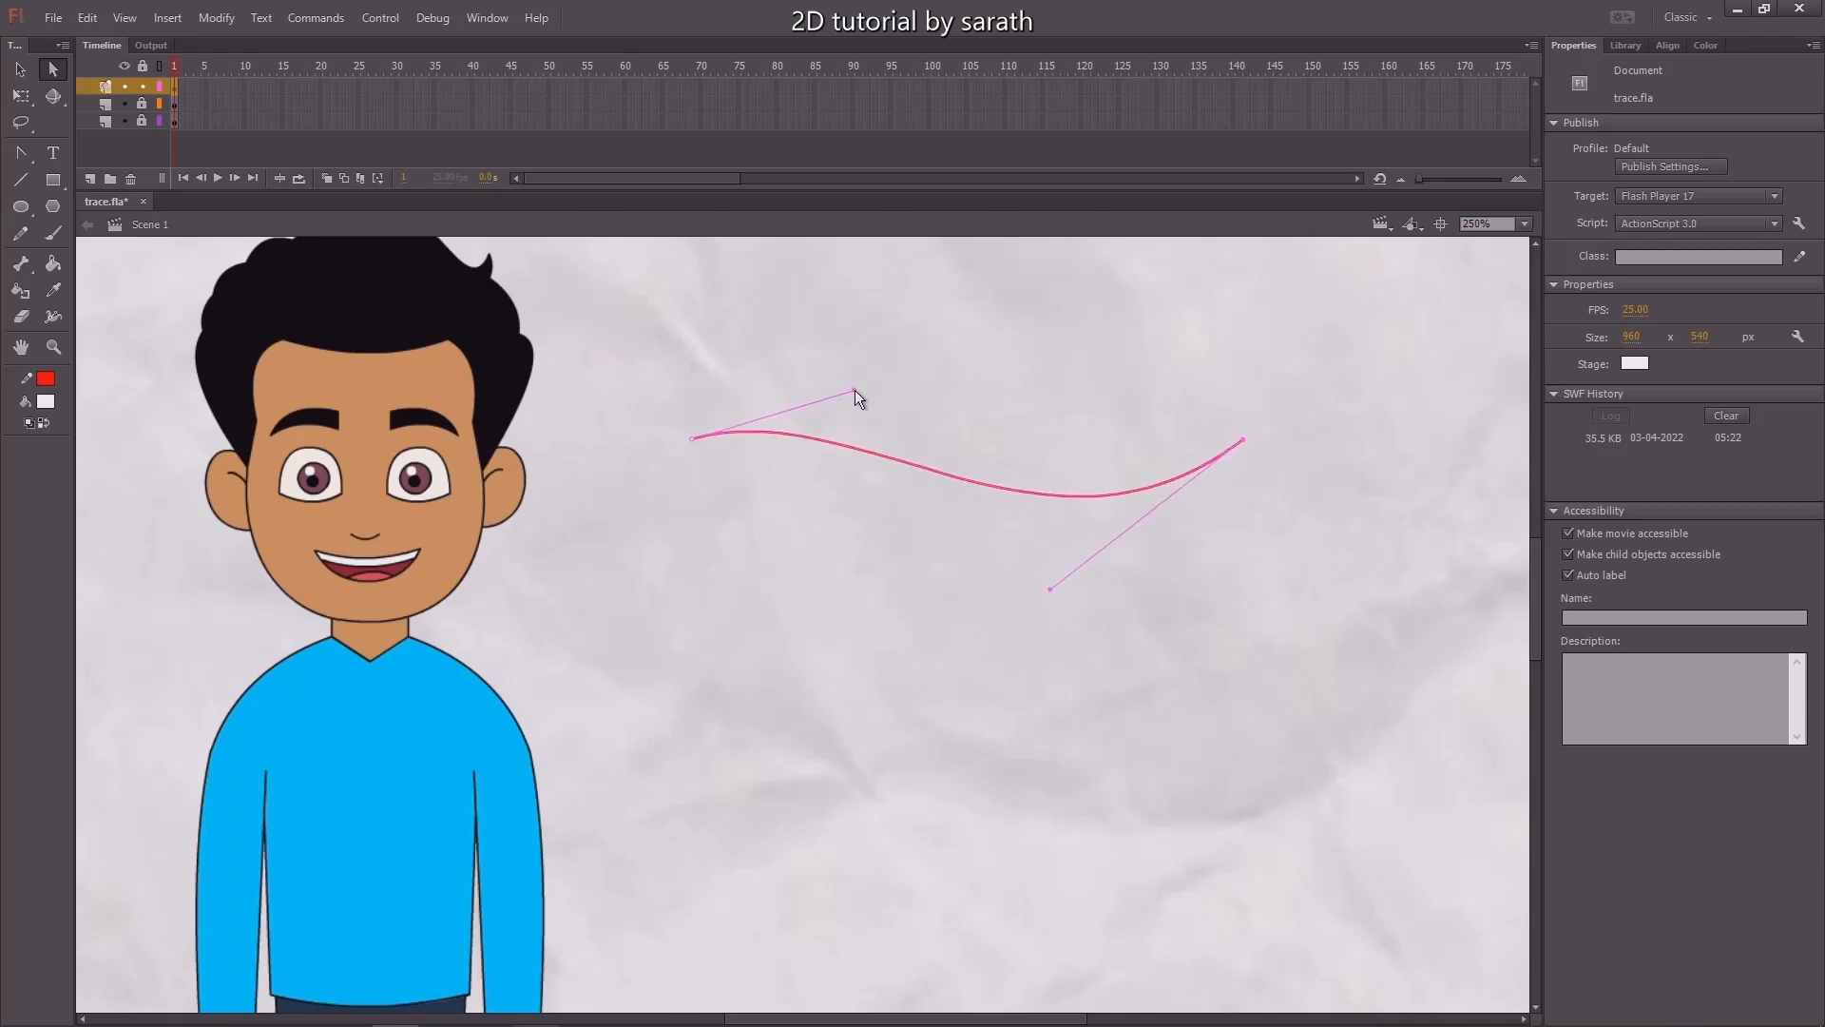
pyautogui.moveTo(854, 390); pyautogui.dragTo(1151, 243)
pyautogui.press('v')
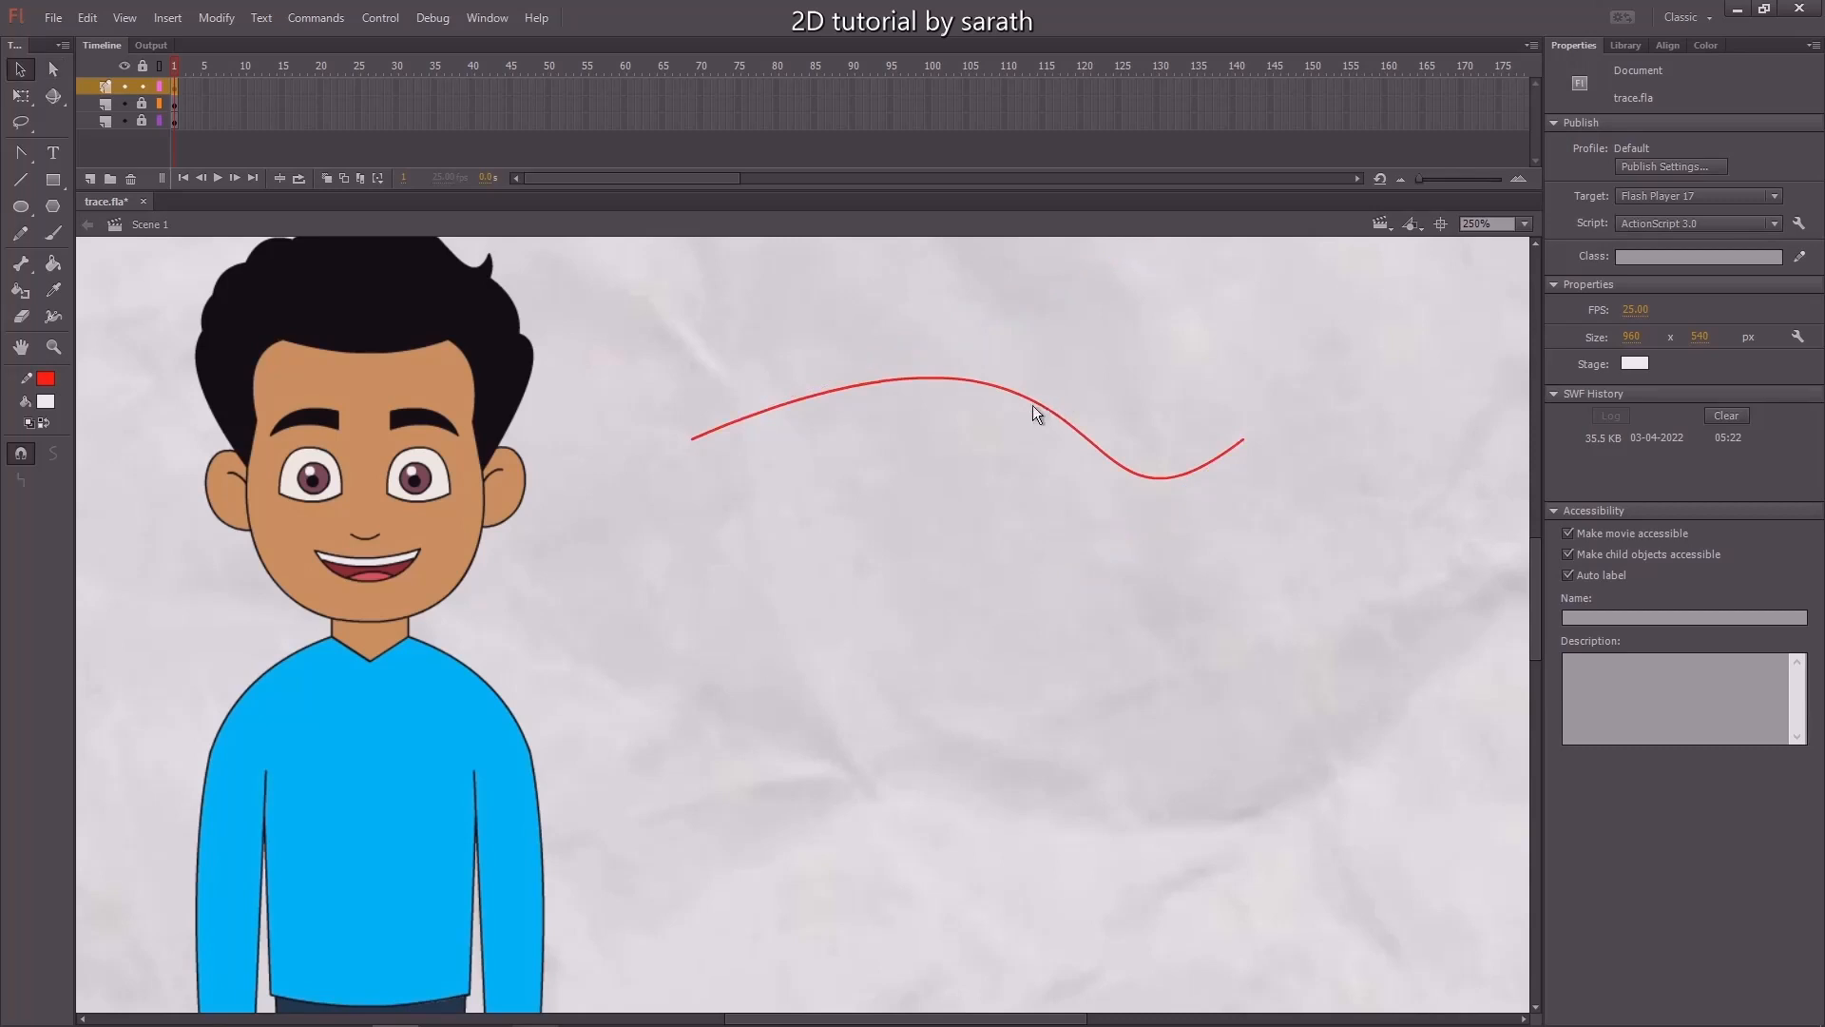
# Bend extra waves into the middle of the red curve and add a corner point on its descending section.
pyautogui.moveTo(990, 385); pyautogui.dragTo(933, 460)
pyautogui.moveTo(1040, 442); pyautogui.dragTo(1021, 418)
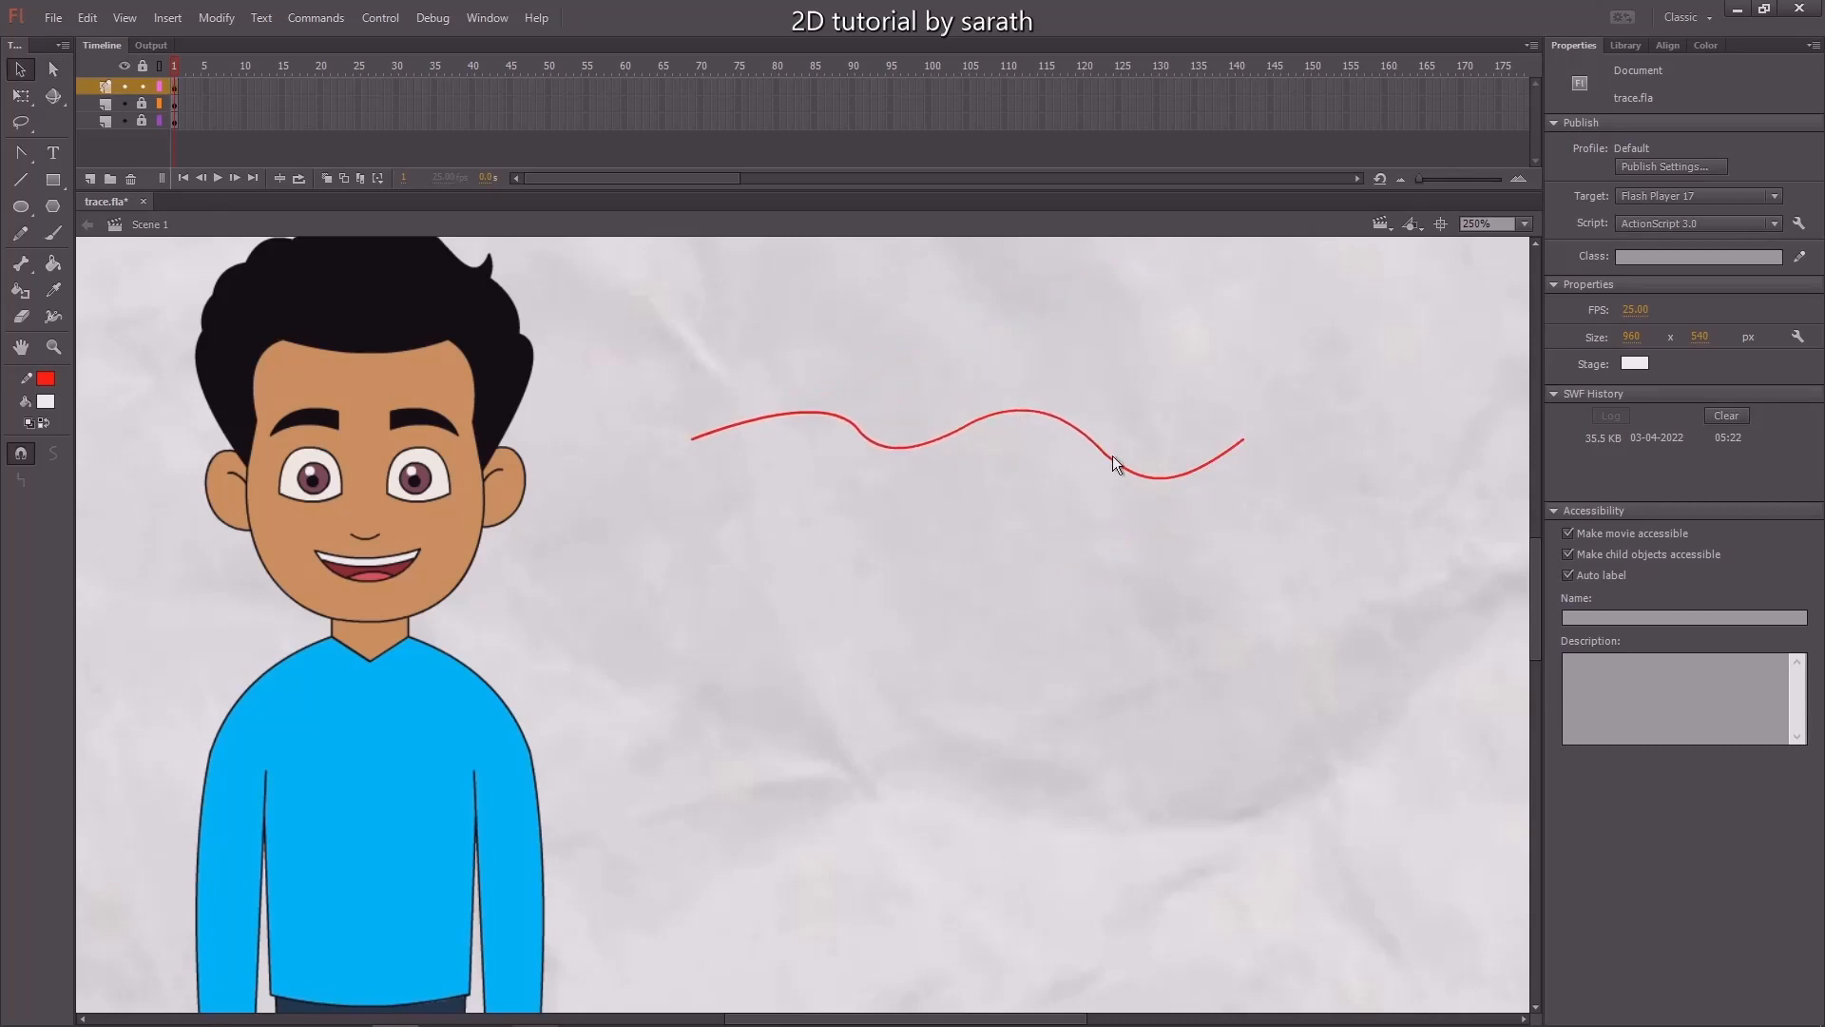
pyautogui.moveTo(1139, 437); pyautogui.dragTo(1087, 466)
pyautogui.hotkey('ctrl', 'z')
pyautogui.click(1046, 447)
pyautogui.click(1036, 468)
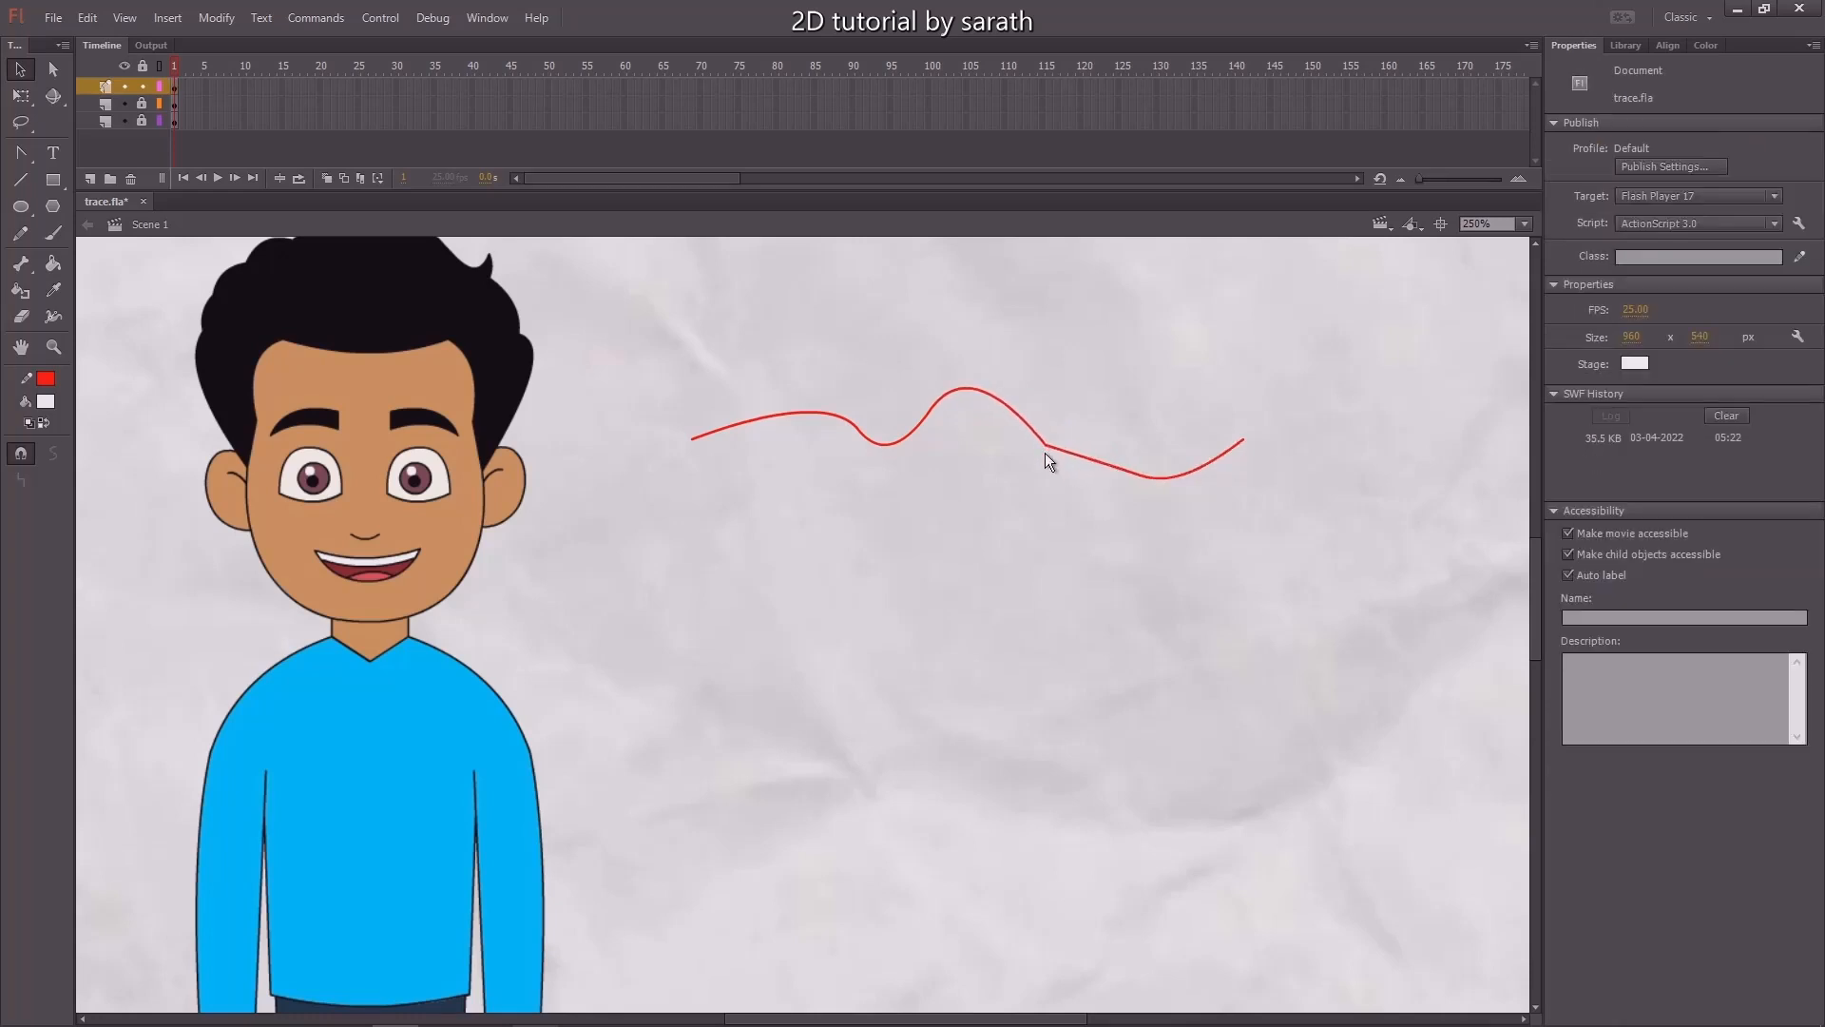
pyautogui.press('a')
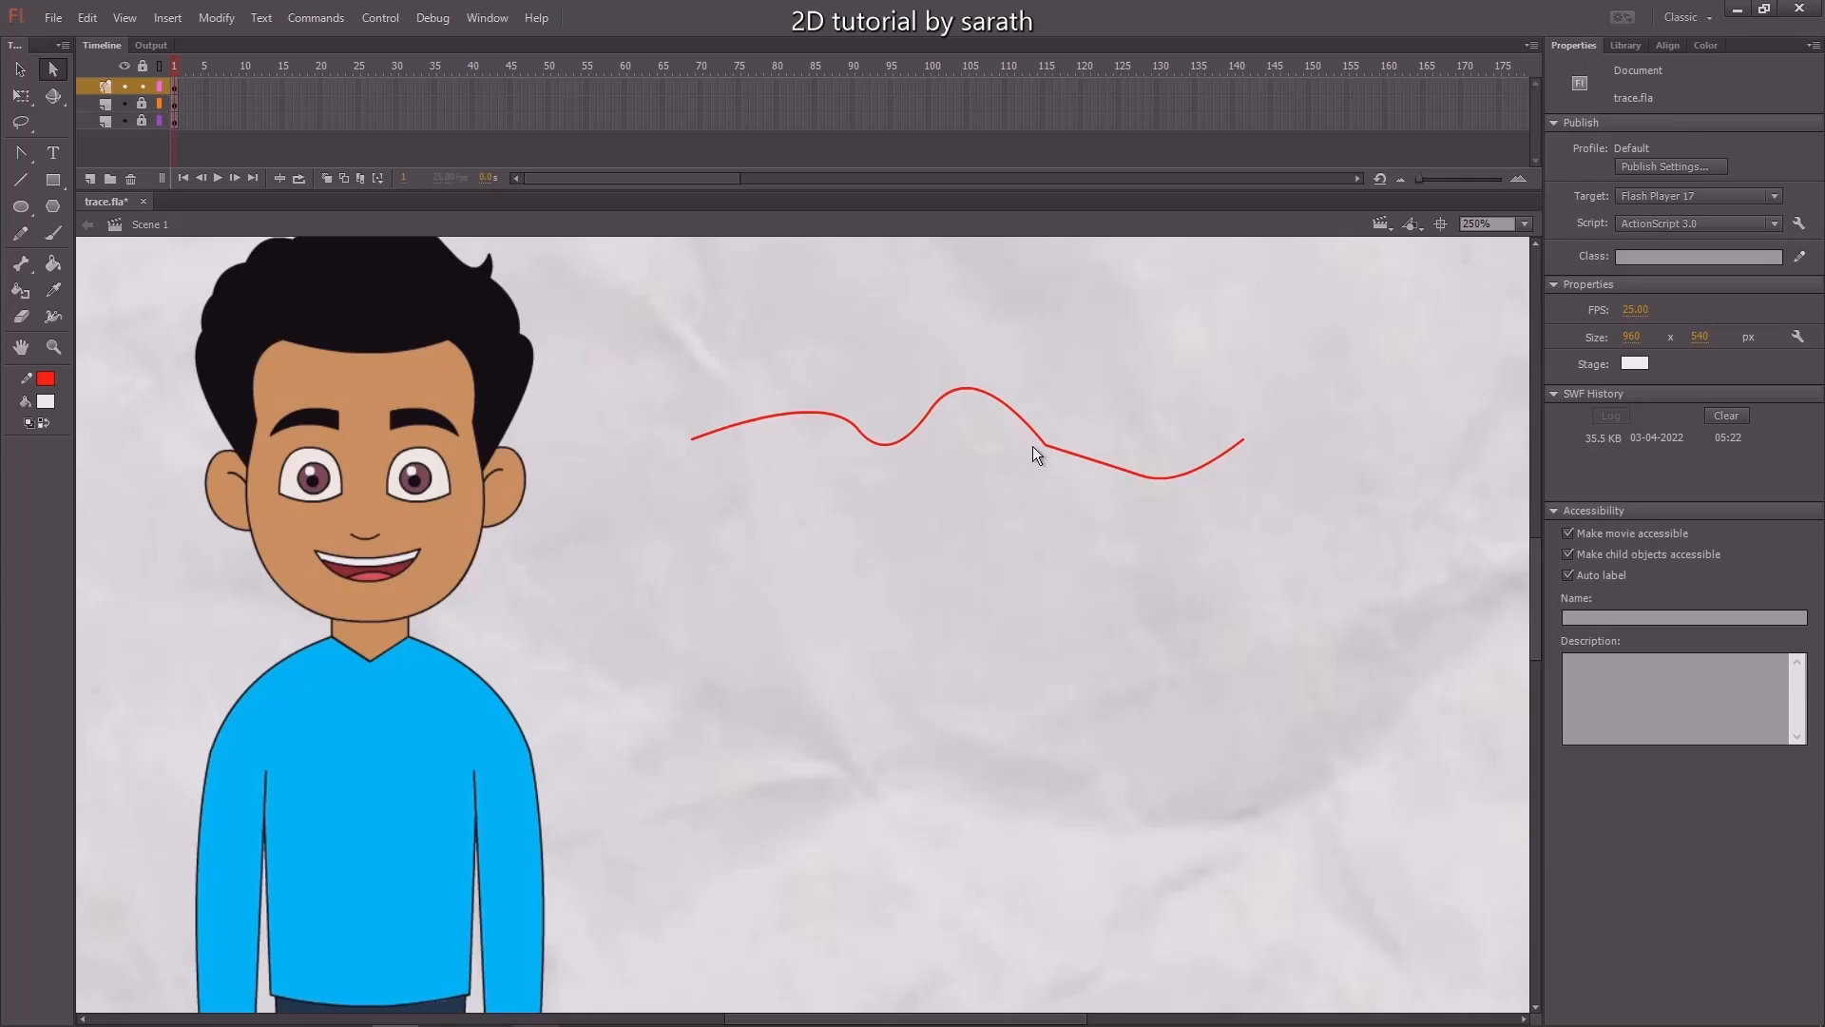
# Delete two anchor points from the red practice curve and reshape its large hump and following dip with the Bezier handles.
pyautogui.click(1051, 441)
pyautogui.press('Delete')
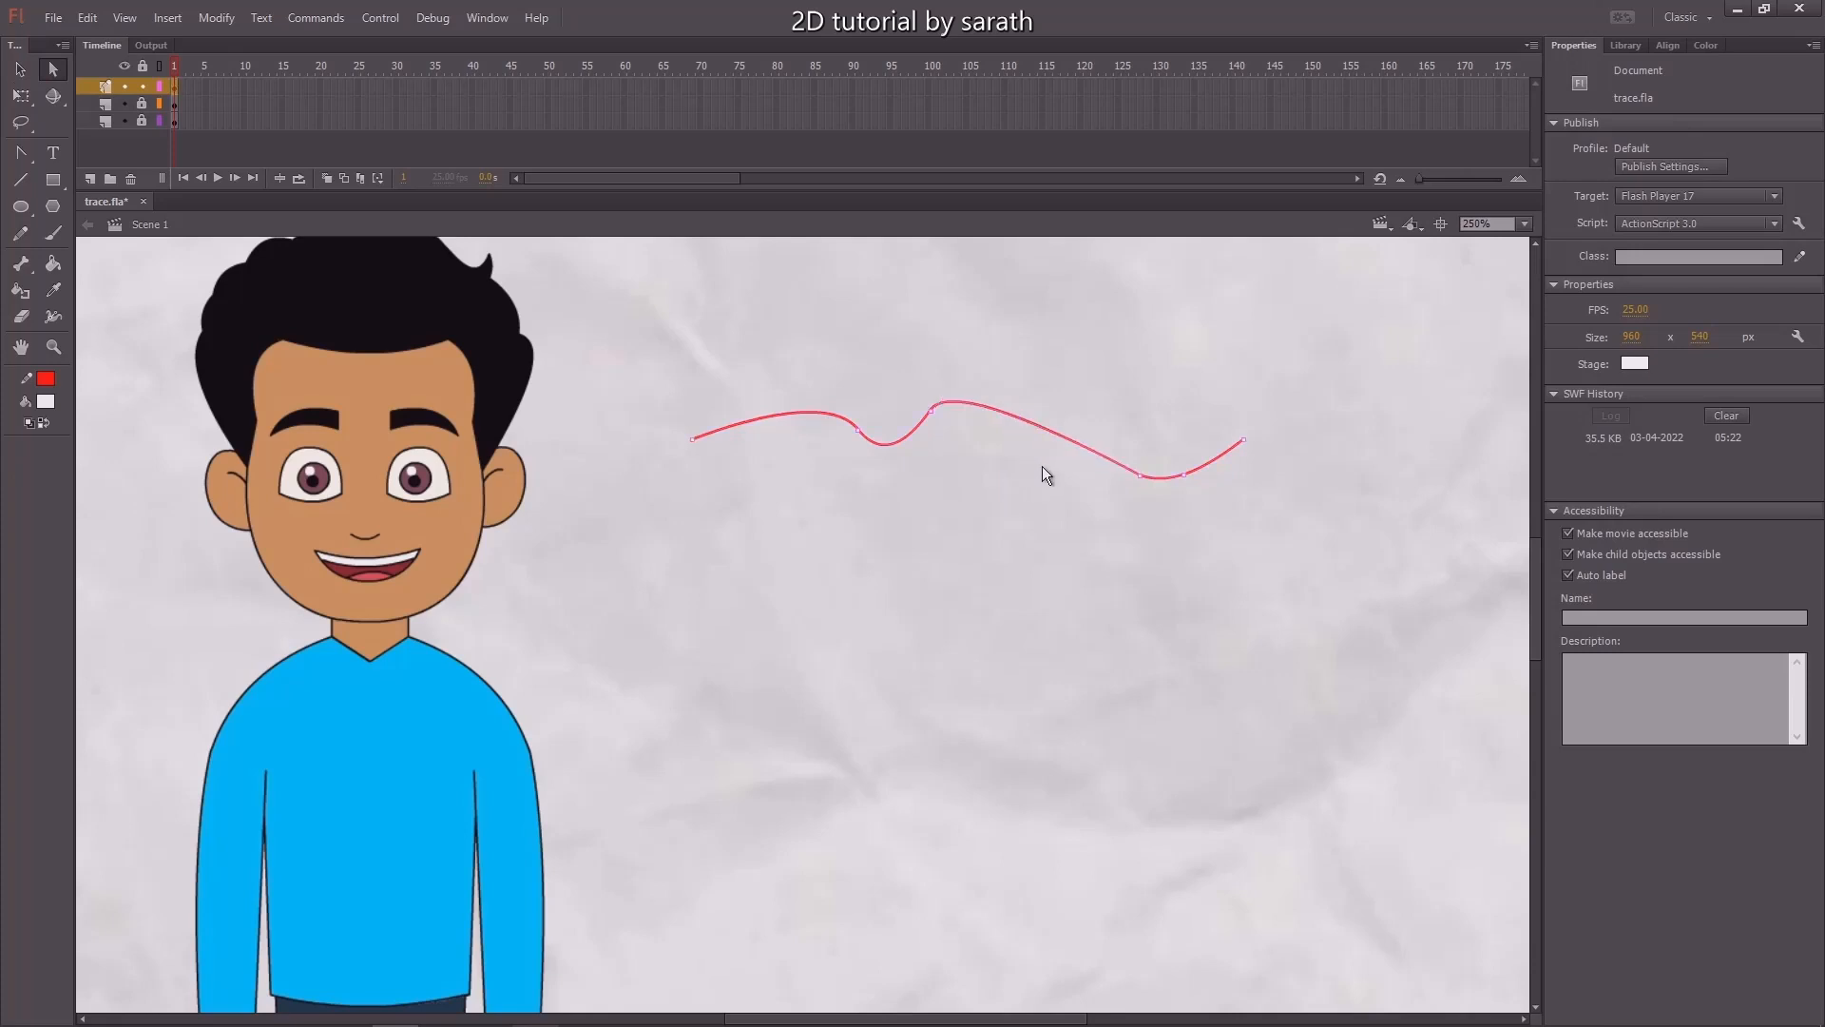
pyautogui.click(931, 411)
pyautogui.moveTo(957, 372); pyautogui.dragTo(1100, 254)
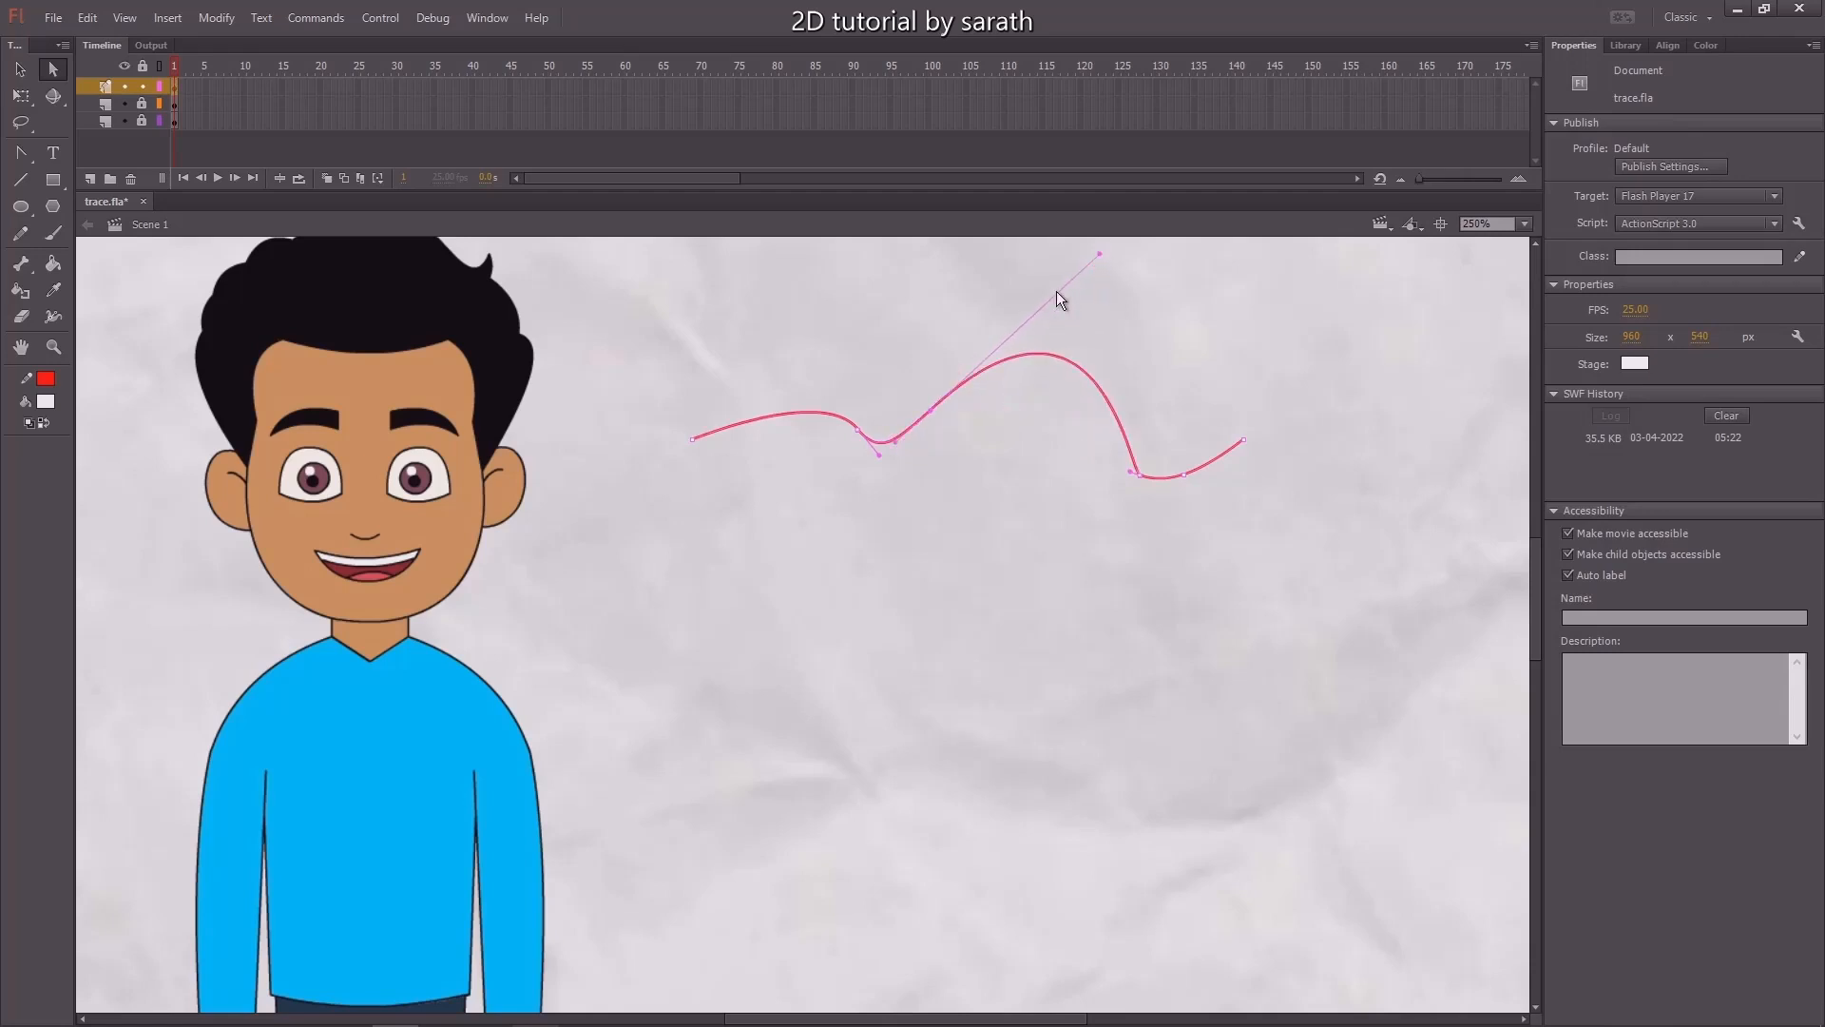
pyautogui.click(1139, 473)
pyautogui.press('Delete')
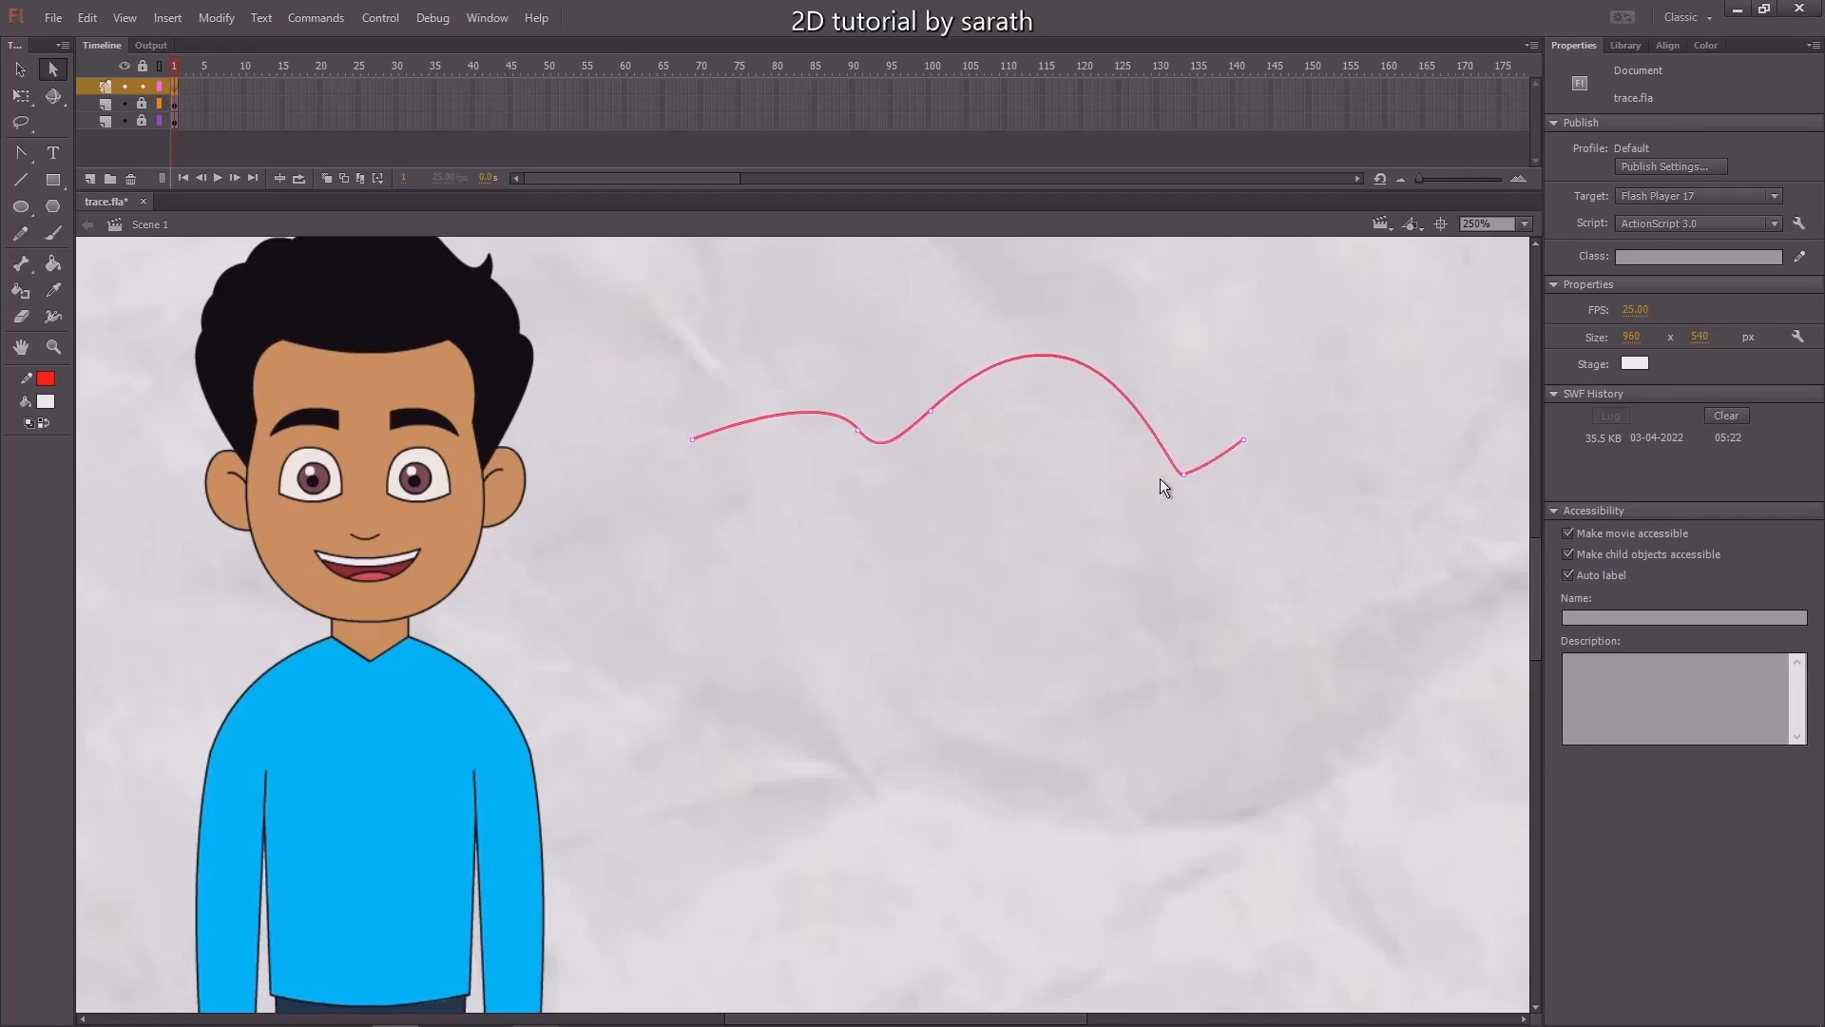
pyautogui.moveTo(1178, 475); pyautogui.dragTo(1056, 494)
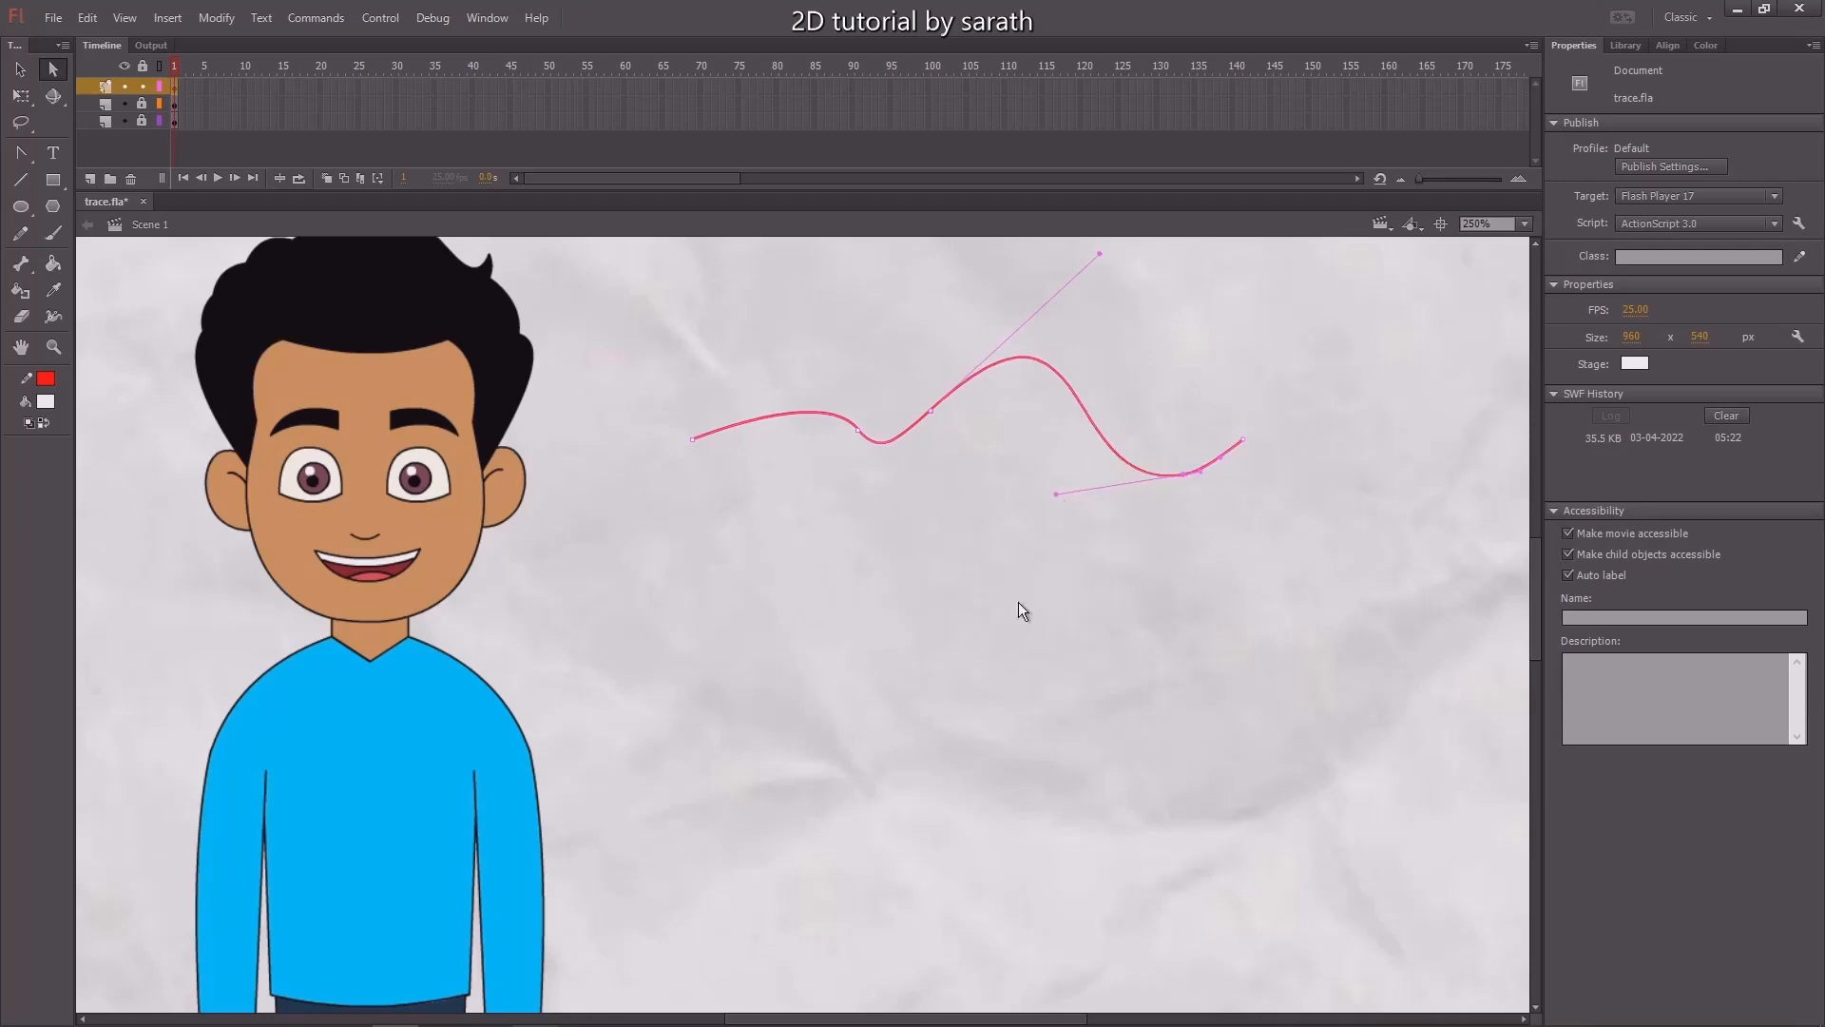
# Select the whole red practice line and delete it from the stage.
pyautogui.click(1025, 580)
pyautogui.press('v')
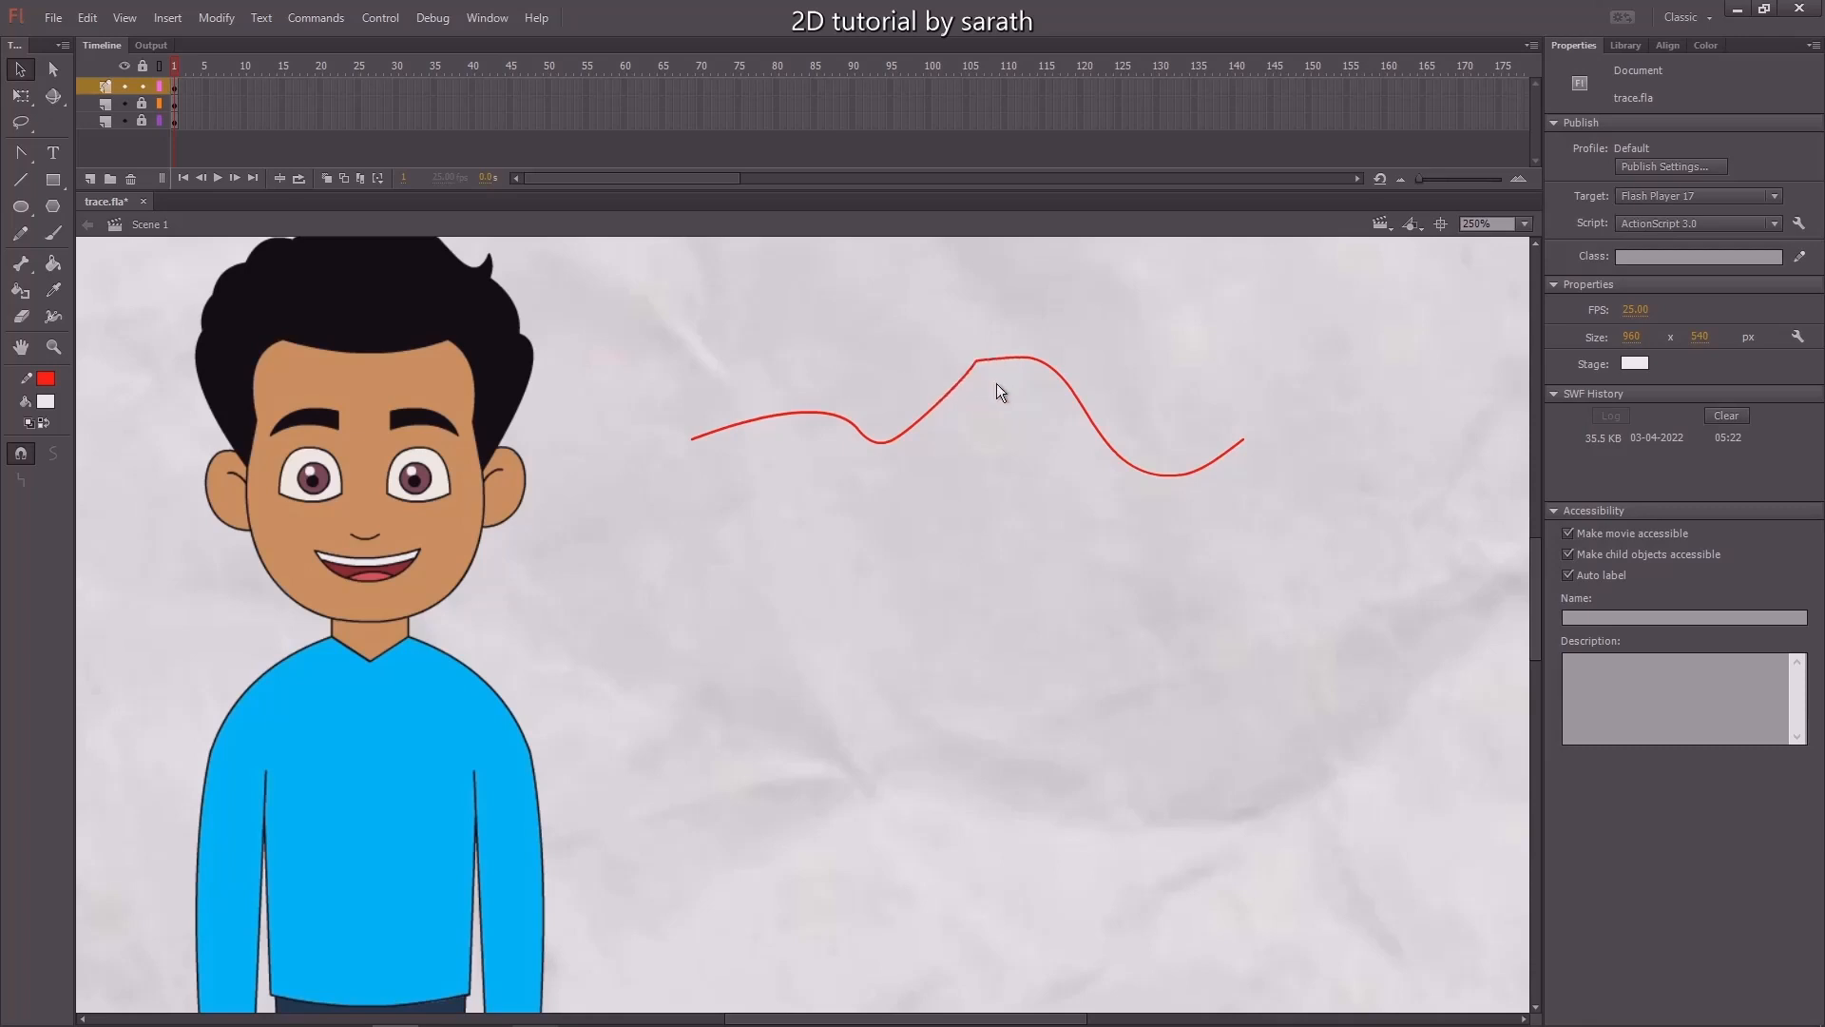
pyautogui.moveTo(636, 277); pyautogui.dragTo(1357, 593)
pyautogui.press('Delete')
# Draw a straight line from the left end of the hair's top crest to the tuft tip and bend it upward into an arc.
pyautogui.moveTo(636, 353); pyautogui.dragTo(820, 505)
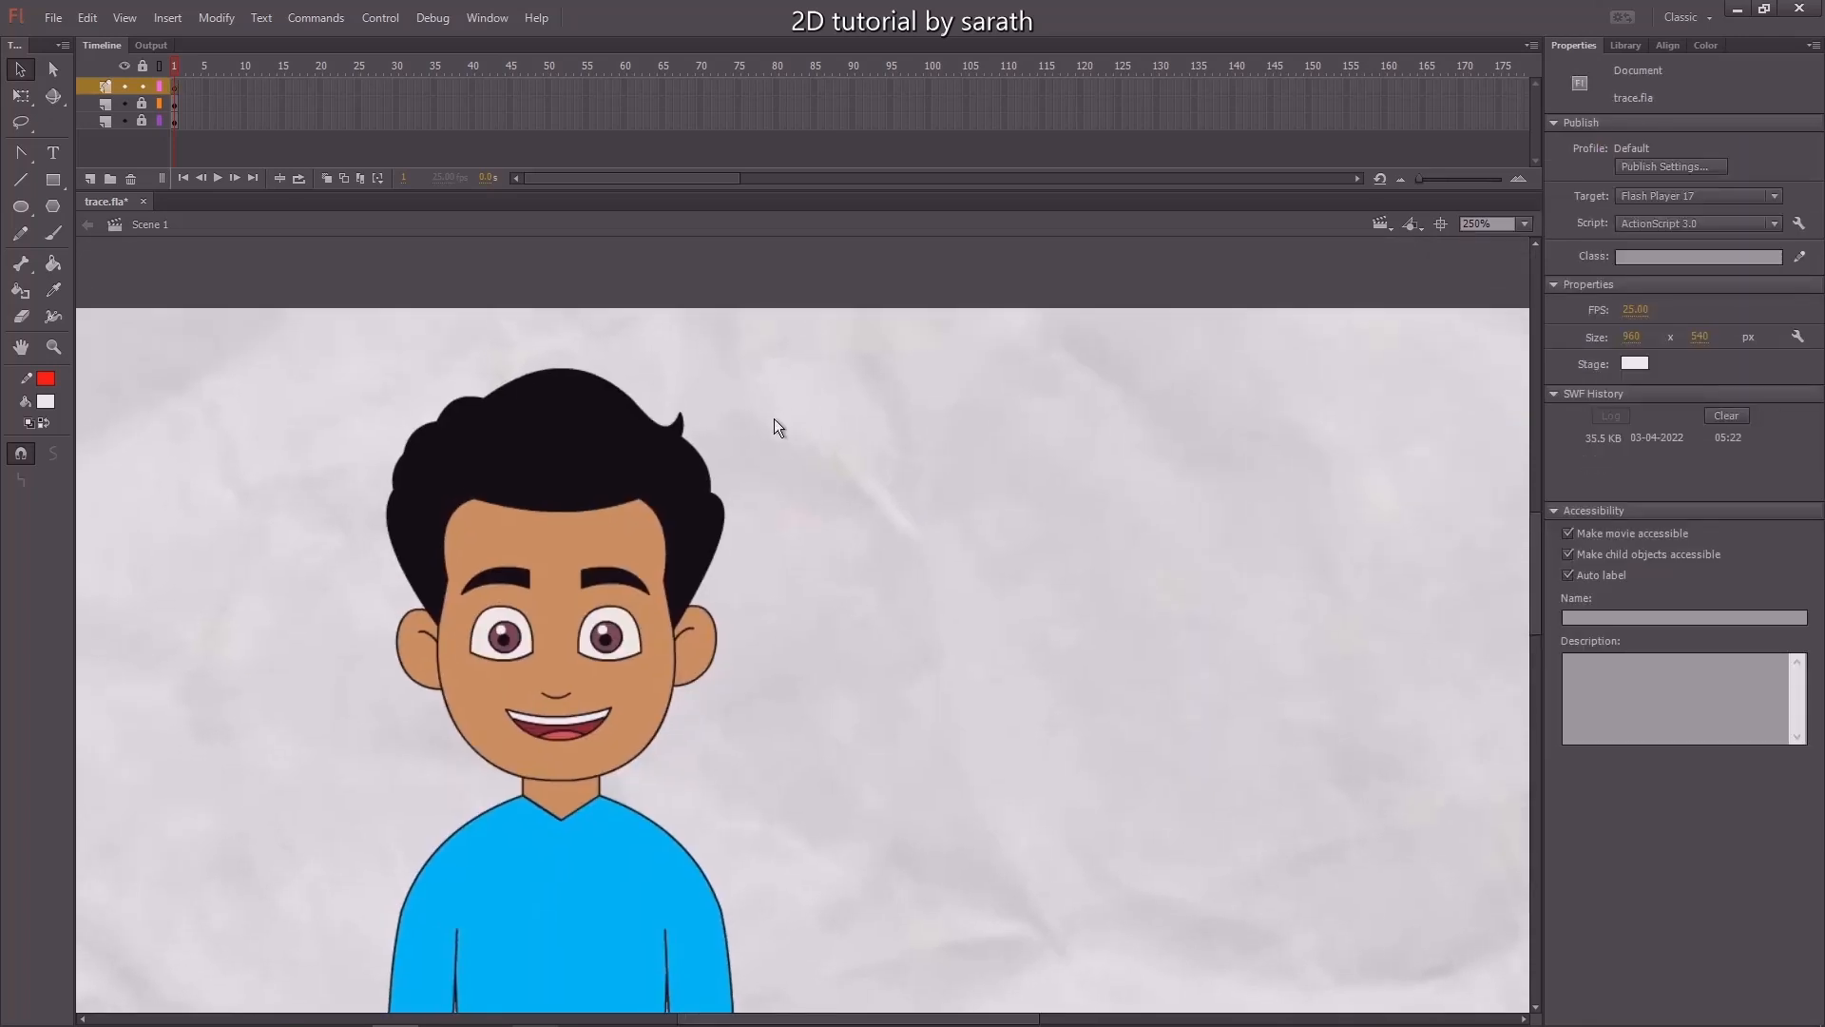
pyautogui.hotkey('ctrl', '=')
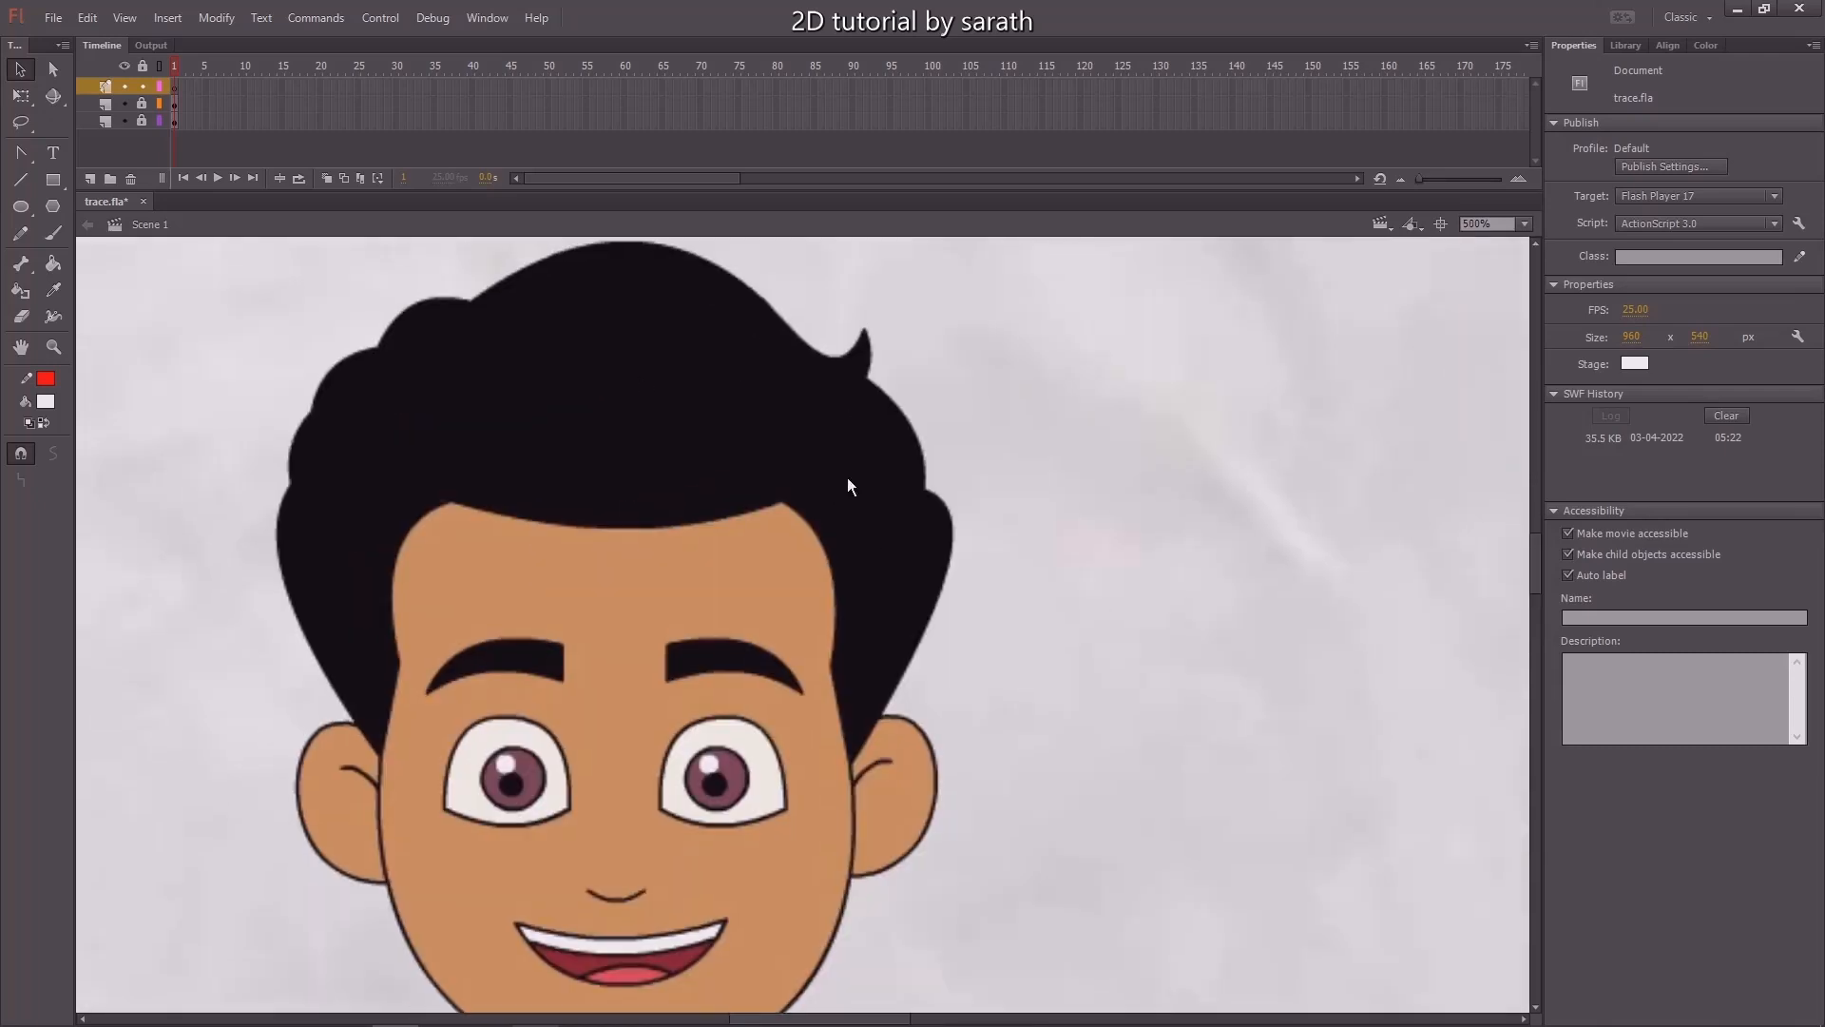
pyautogui.moveTo(871, 505); pyautogui.dragTo(892, 519)
pyautogui.press('n')
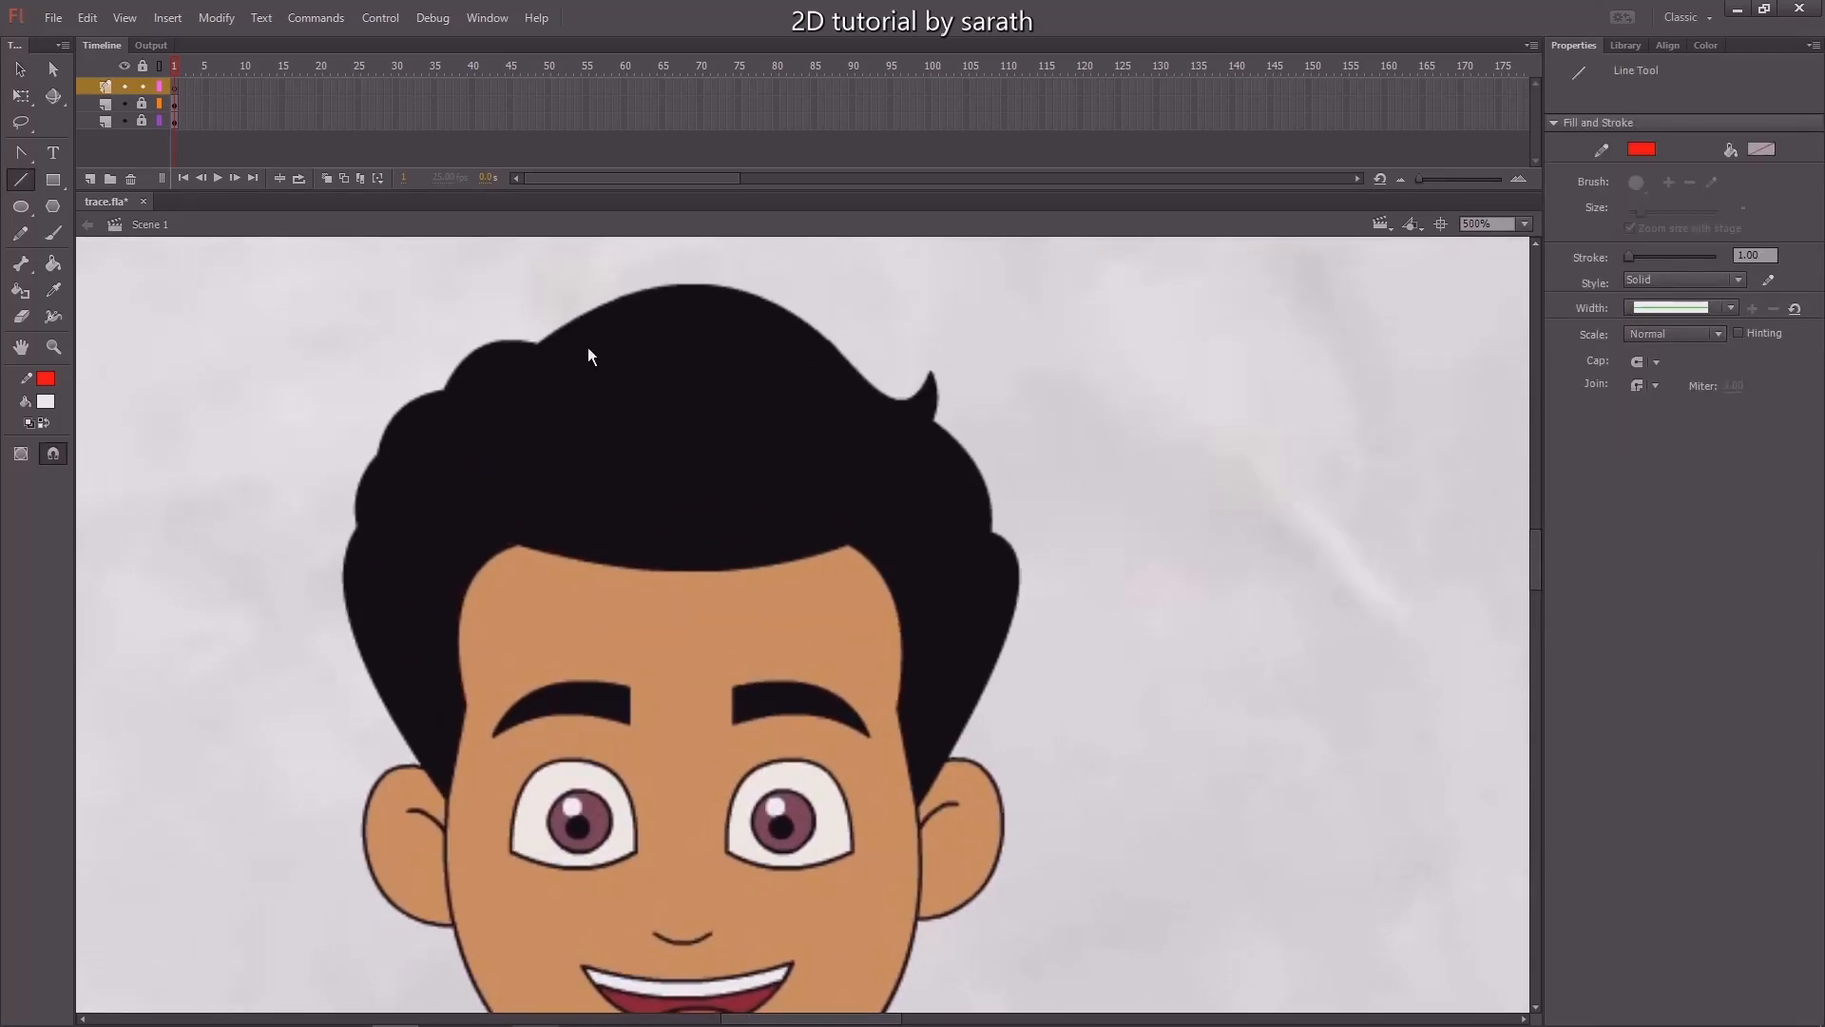
pyautogui.moveTo(538, 345); pyautogui.dragTo(933, 374)
pyautogui.press('v')
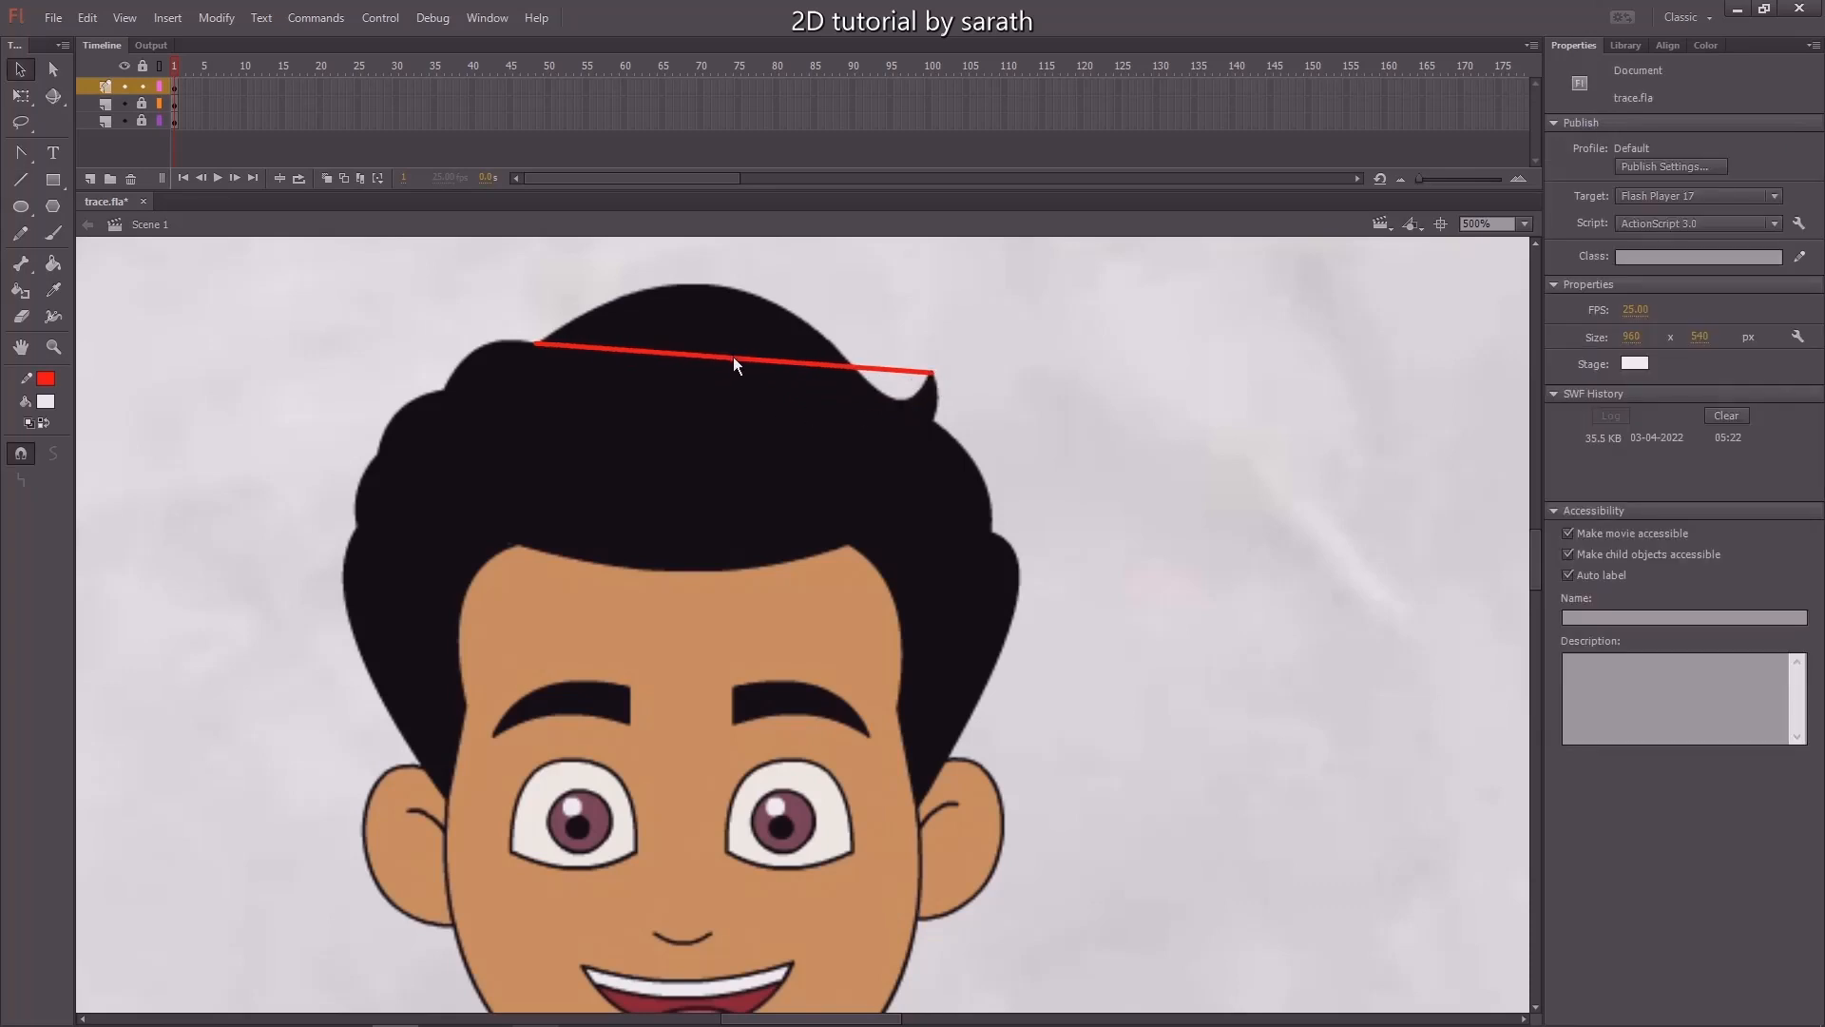
pyautogui.moveTo(733, 359); pyautogui.dragTo(730, 290)
# Fit the arc to the hair's top contour and the dip before the tuft by adjusting both end points' Bezier handles with the Subselection tool.
pyautogui.click(730, 291)
pyautogui.press('a')
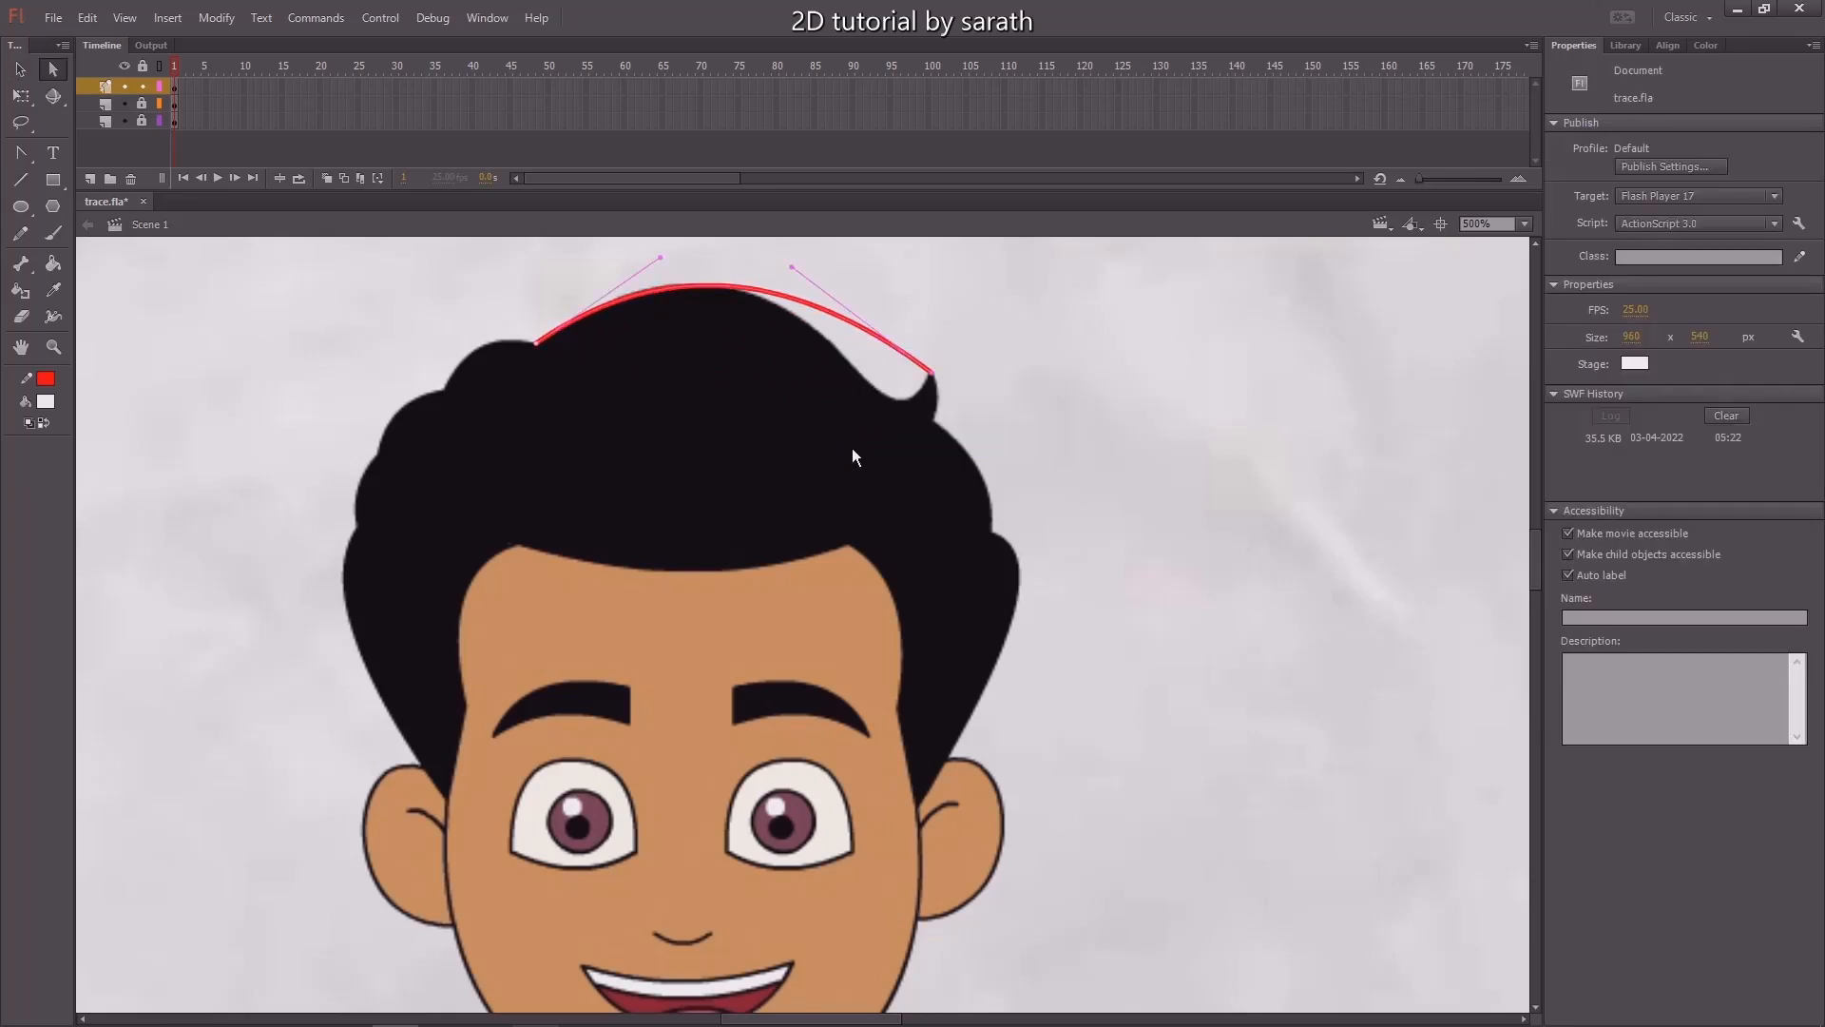
pyautogui.moveTo(792, 267); pyautogui.dragTo(875, 475)
pyautogui.moveTo(663, 258); pyautogui.dragTo(800, 163)
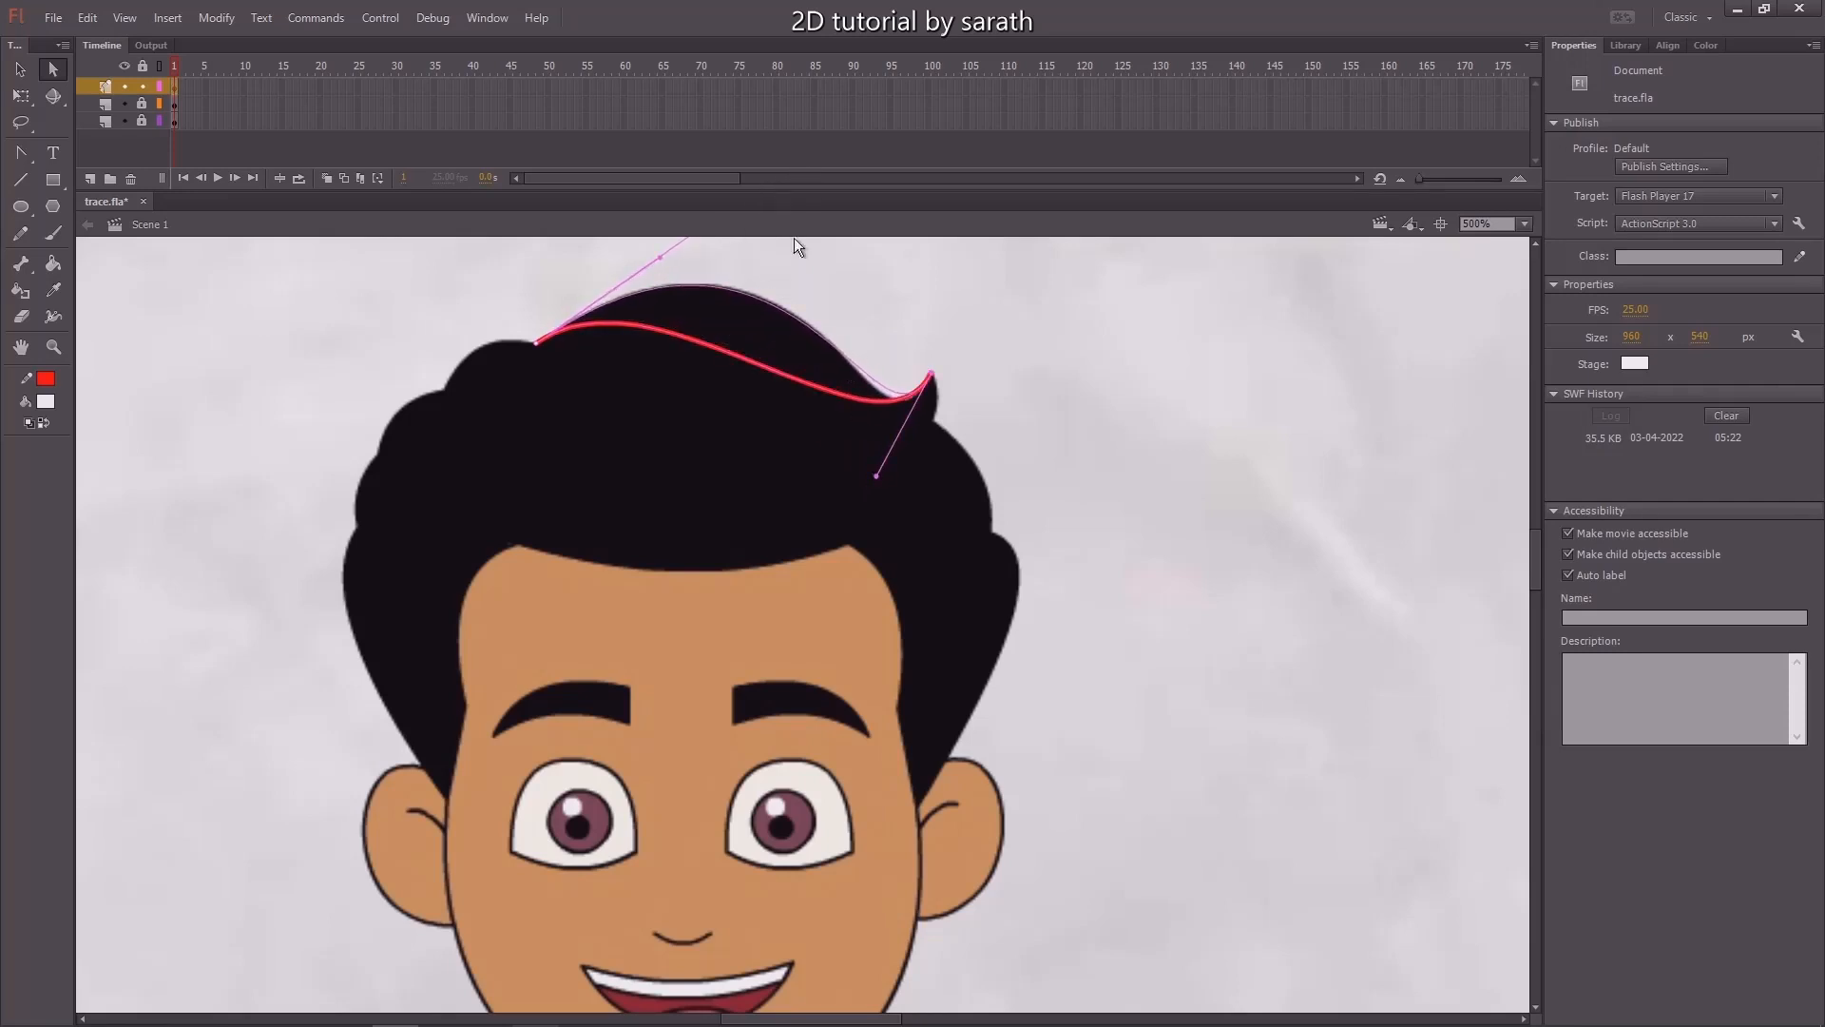
pyautogui.moveTo(875, 476); pyautogui.dragTo(877, 492)
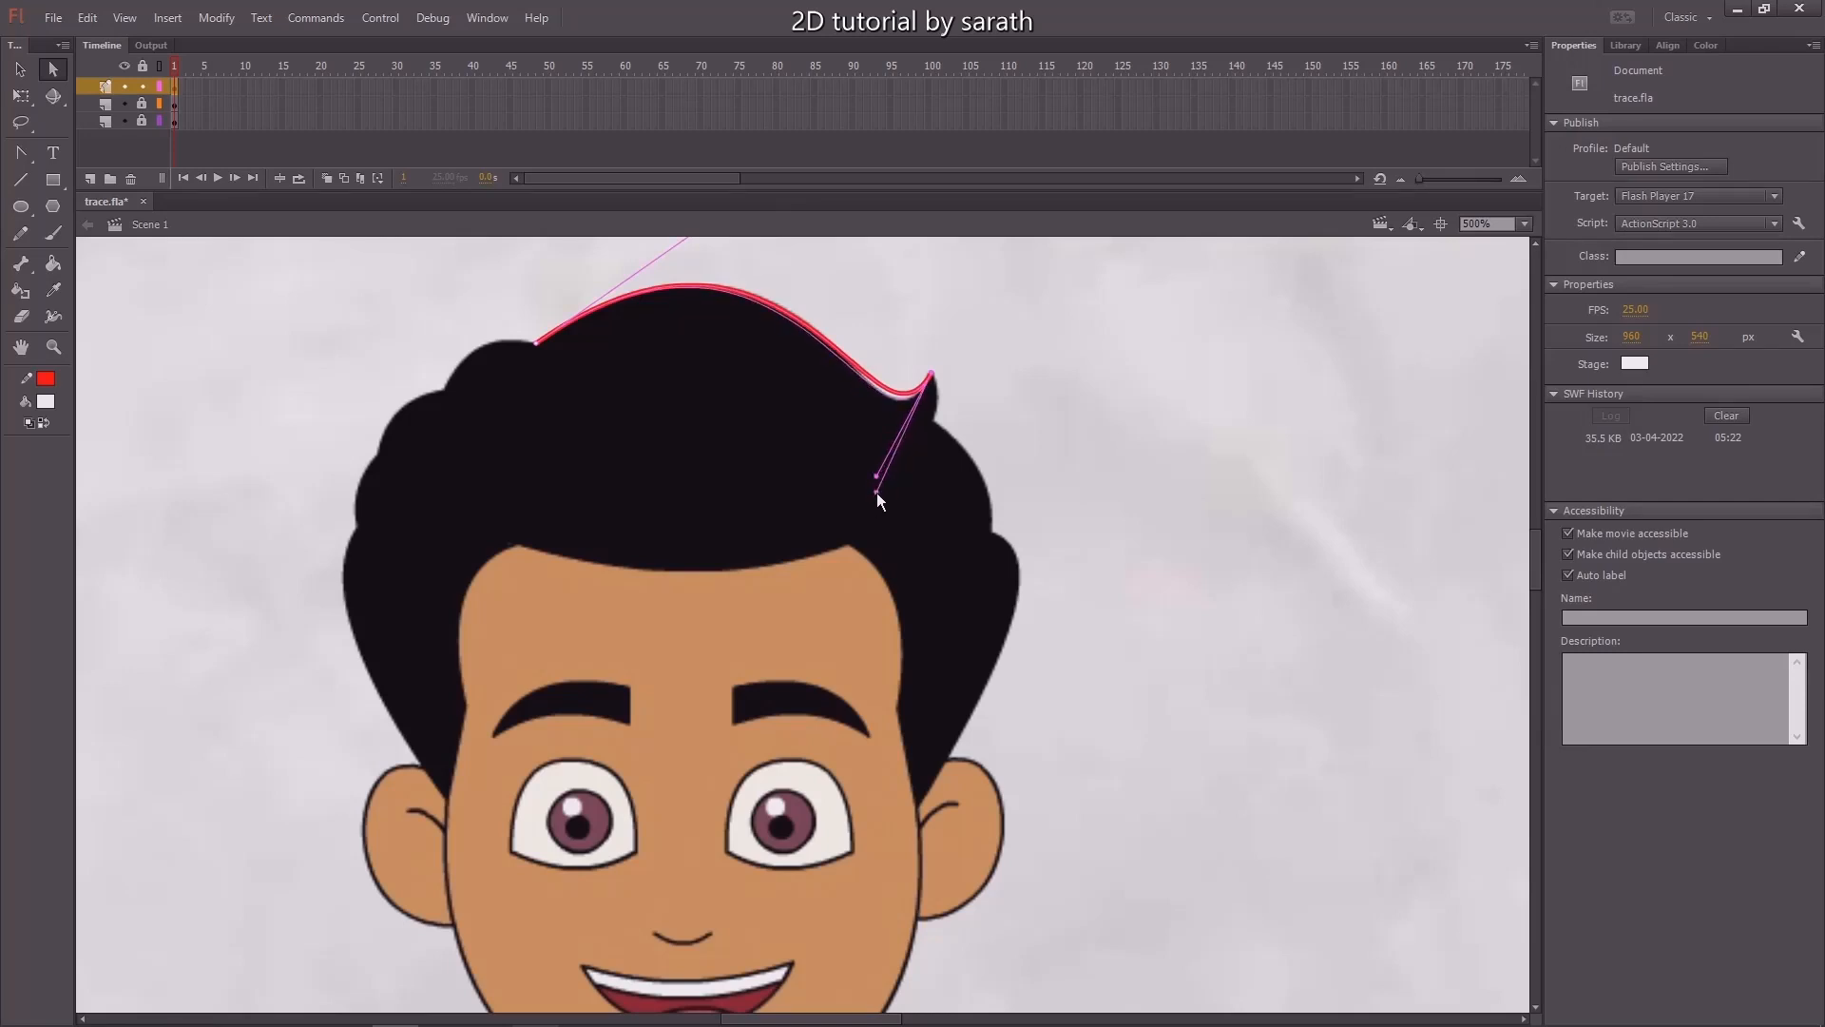
pyautogui.scroll(3, 876, 492)
pyautogui.moveTo(761, 302); pyautogui.dragTo(774, 297)
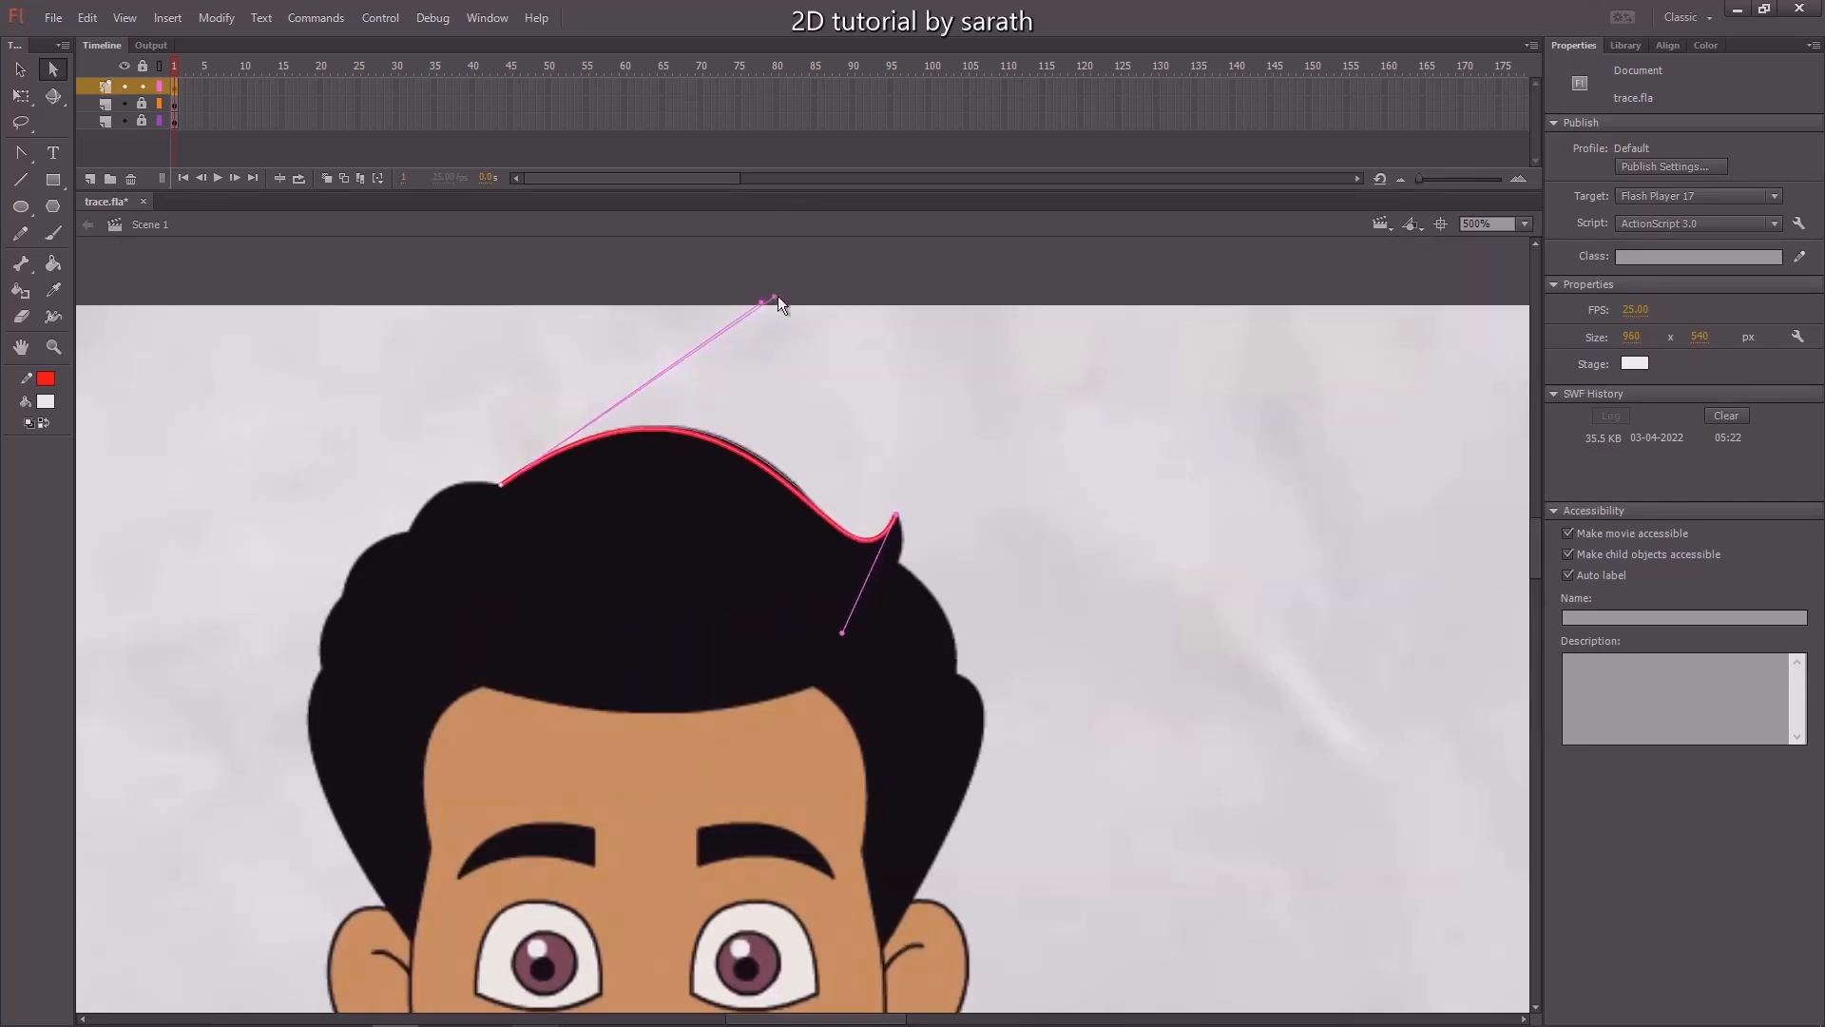
# Trace the tuft's outer edge and the upper right side of the hair with lines bent to the contour.
pyautogui.scroll(-3, 931, 408)
pyautogui.press('n')
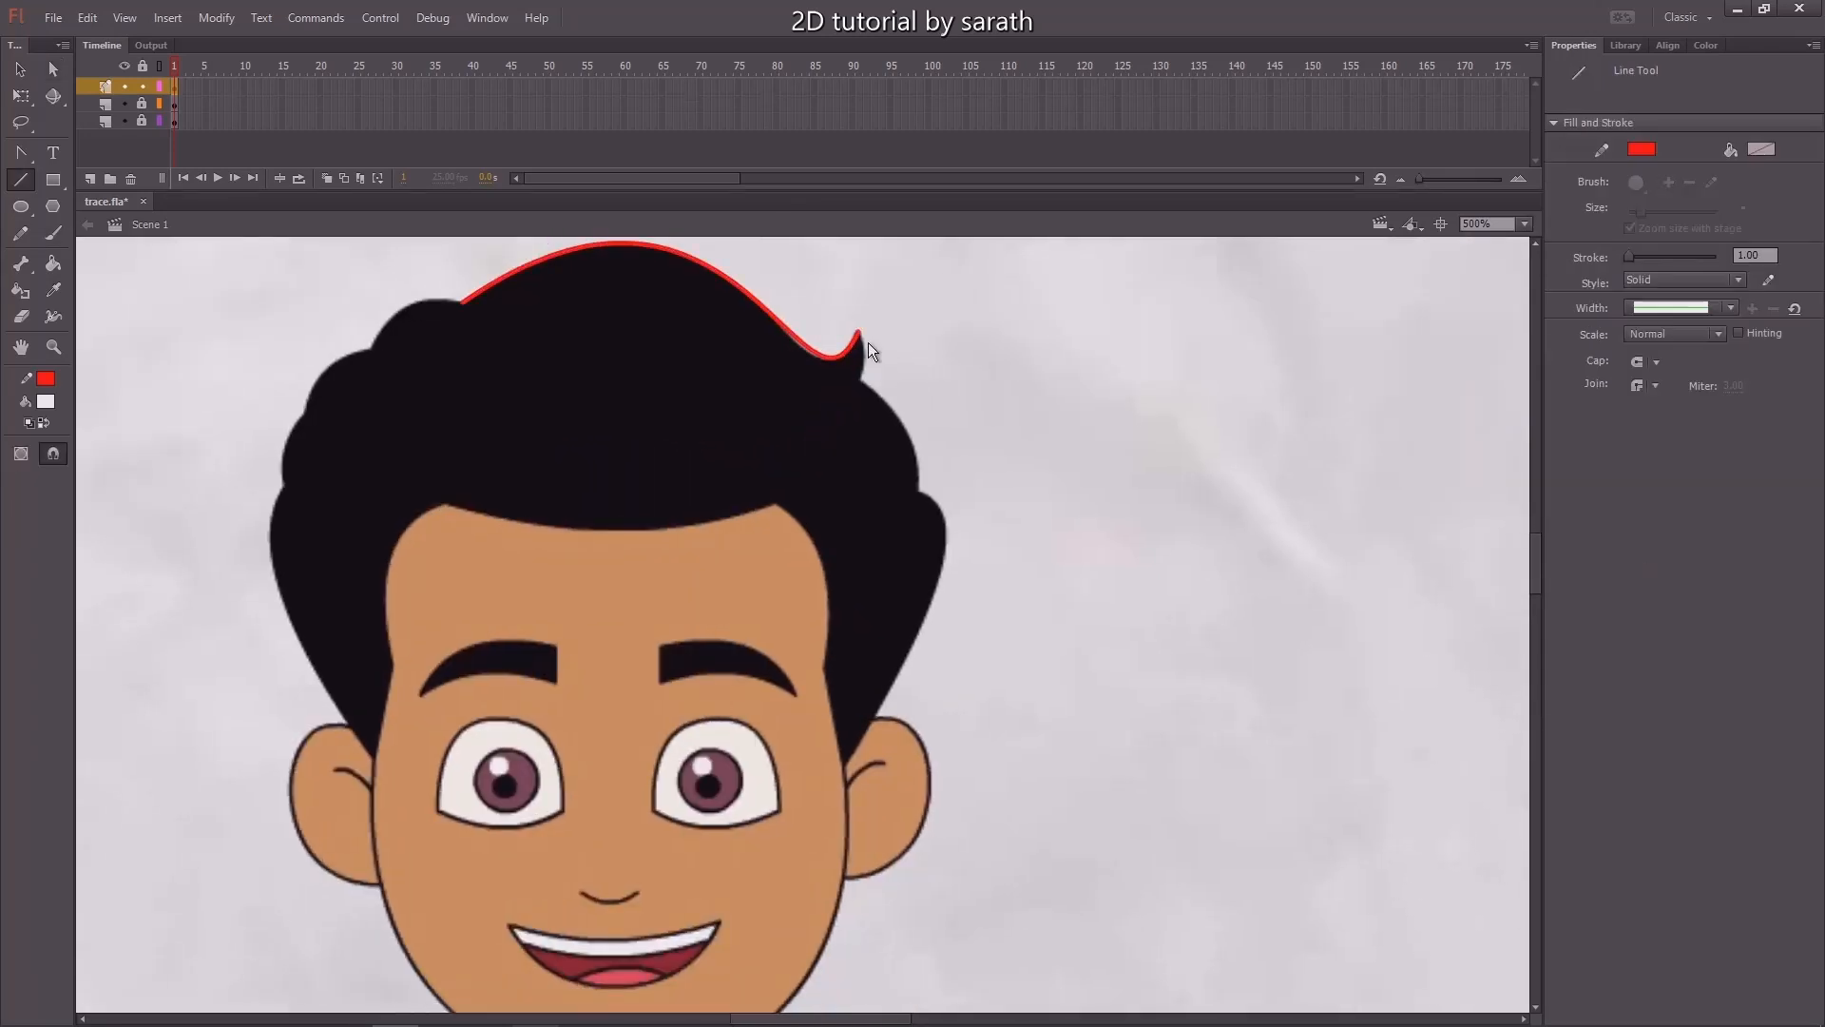
pyautogui.moveTo(860, 334)
pyautogui.mouseDown()
pyautogui.moveTo(860, 388)
pyautogui.moveTo(922, 497)
pyautogui.mouseUp()
pyautogui.press('v')
pyautogui.press('n')
pyautogui.press('v')
# Trace the lower right side of the hair down to the sideburn tip with a line bent outward along the contour.
pyautogui.scroll(-2, 955, 441)
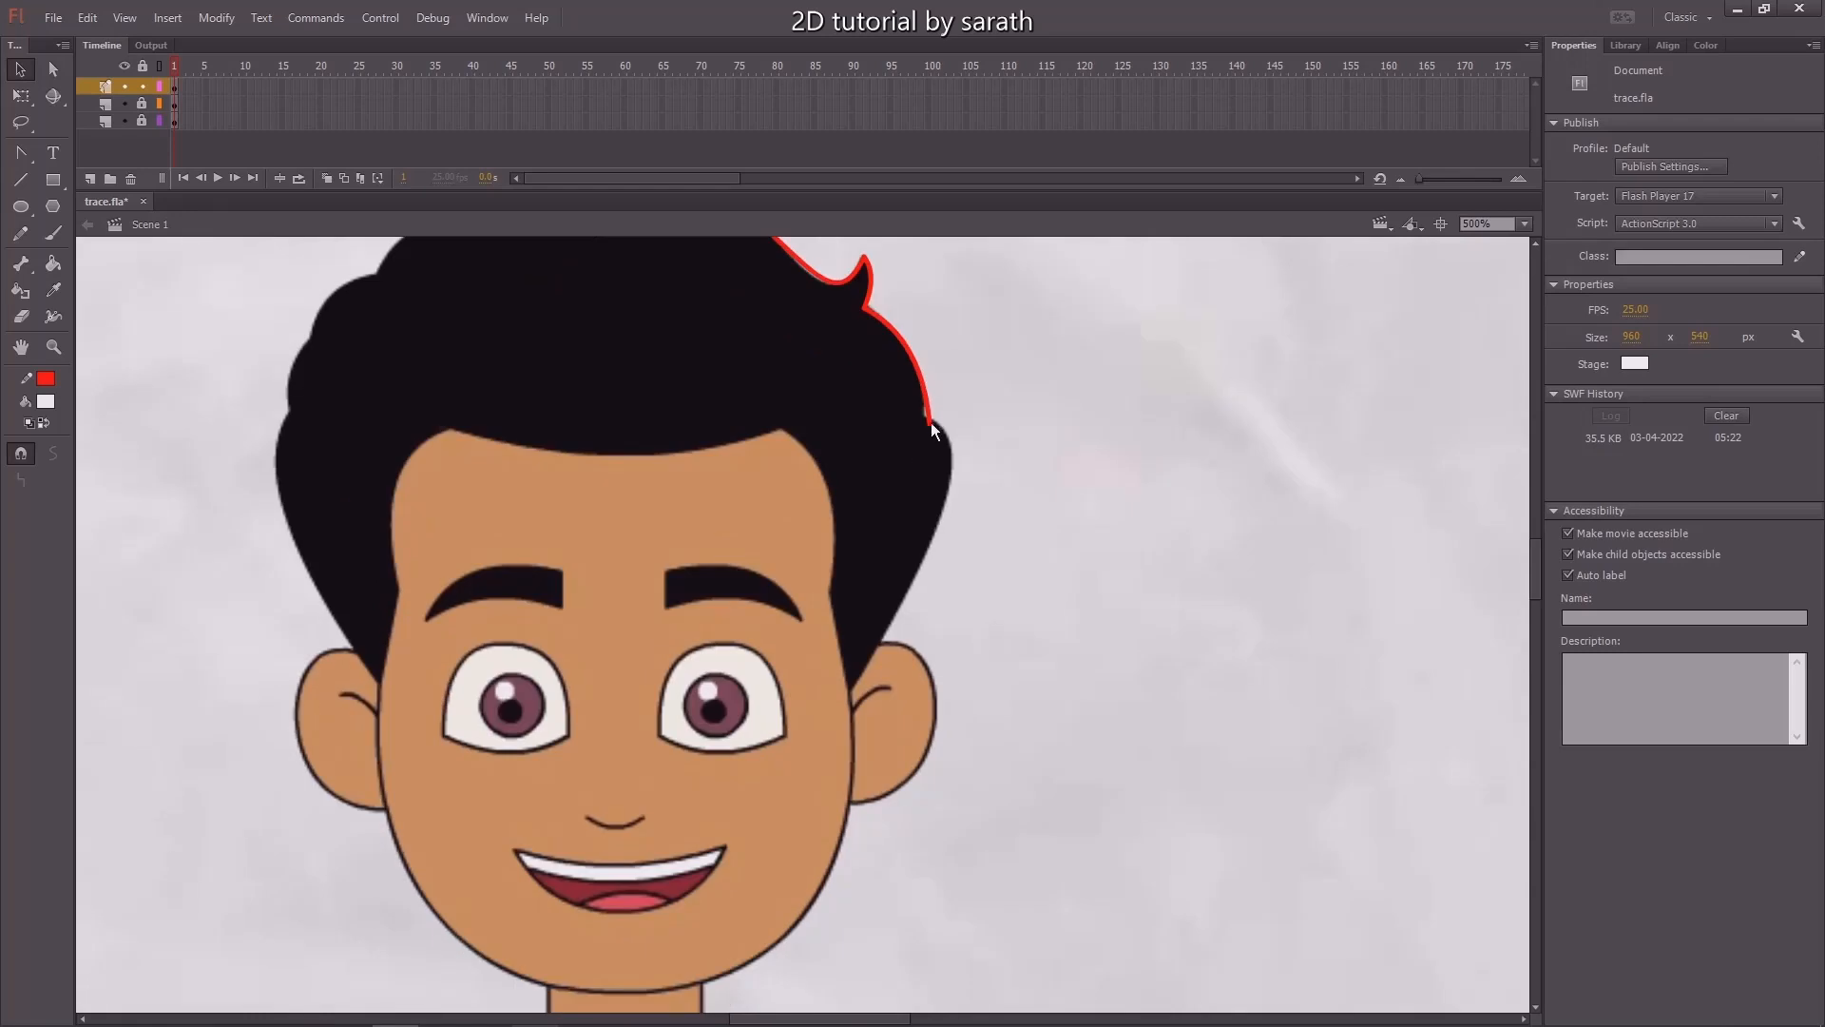
pyautogui.press('n')
pyautogui.moveTo(922, 415)
pyautogui.mouseDown()
pyautogui.moveTo(921, 589)
pyautogui.moveTo(851, 696)
pyautogui.mouseUp()
pyautogui.press('v')
pyautogui.moveTo(882, 576); pyautogui.dragTo(946, 515)
# Draw a line from the right sideburn tip to the neck's right edge and bend it along the cheek and jaw.
pyautogui.press('n')
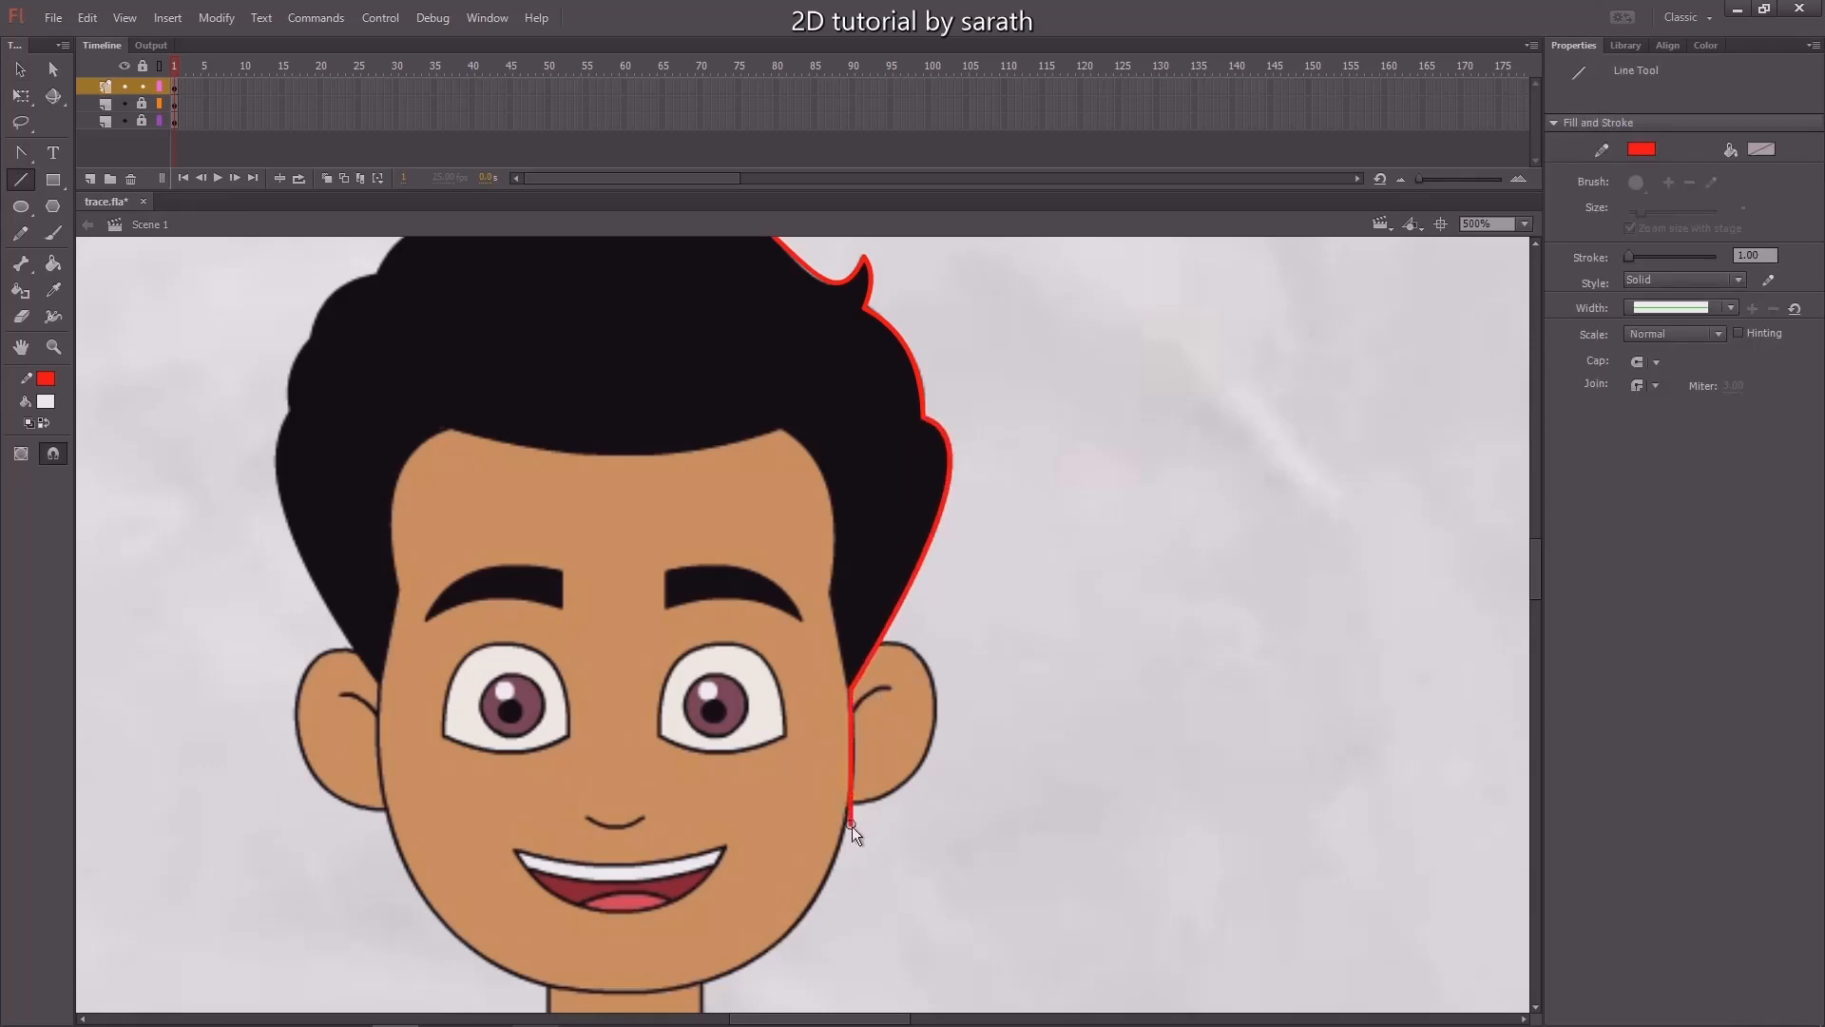
pyautogui.moveTo(851, 825); pyautogui.dragTo(705, 978)
pyautogui.scroll(-3, 802, 597)
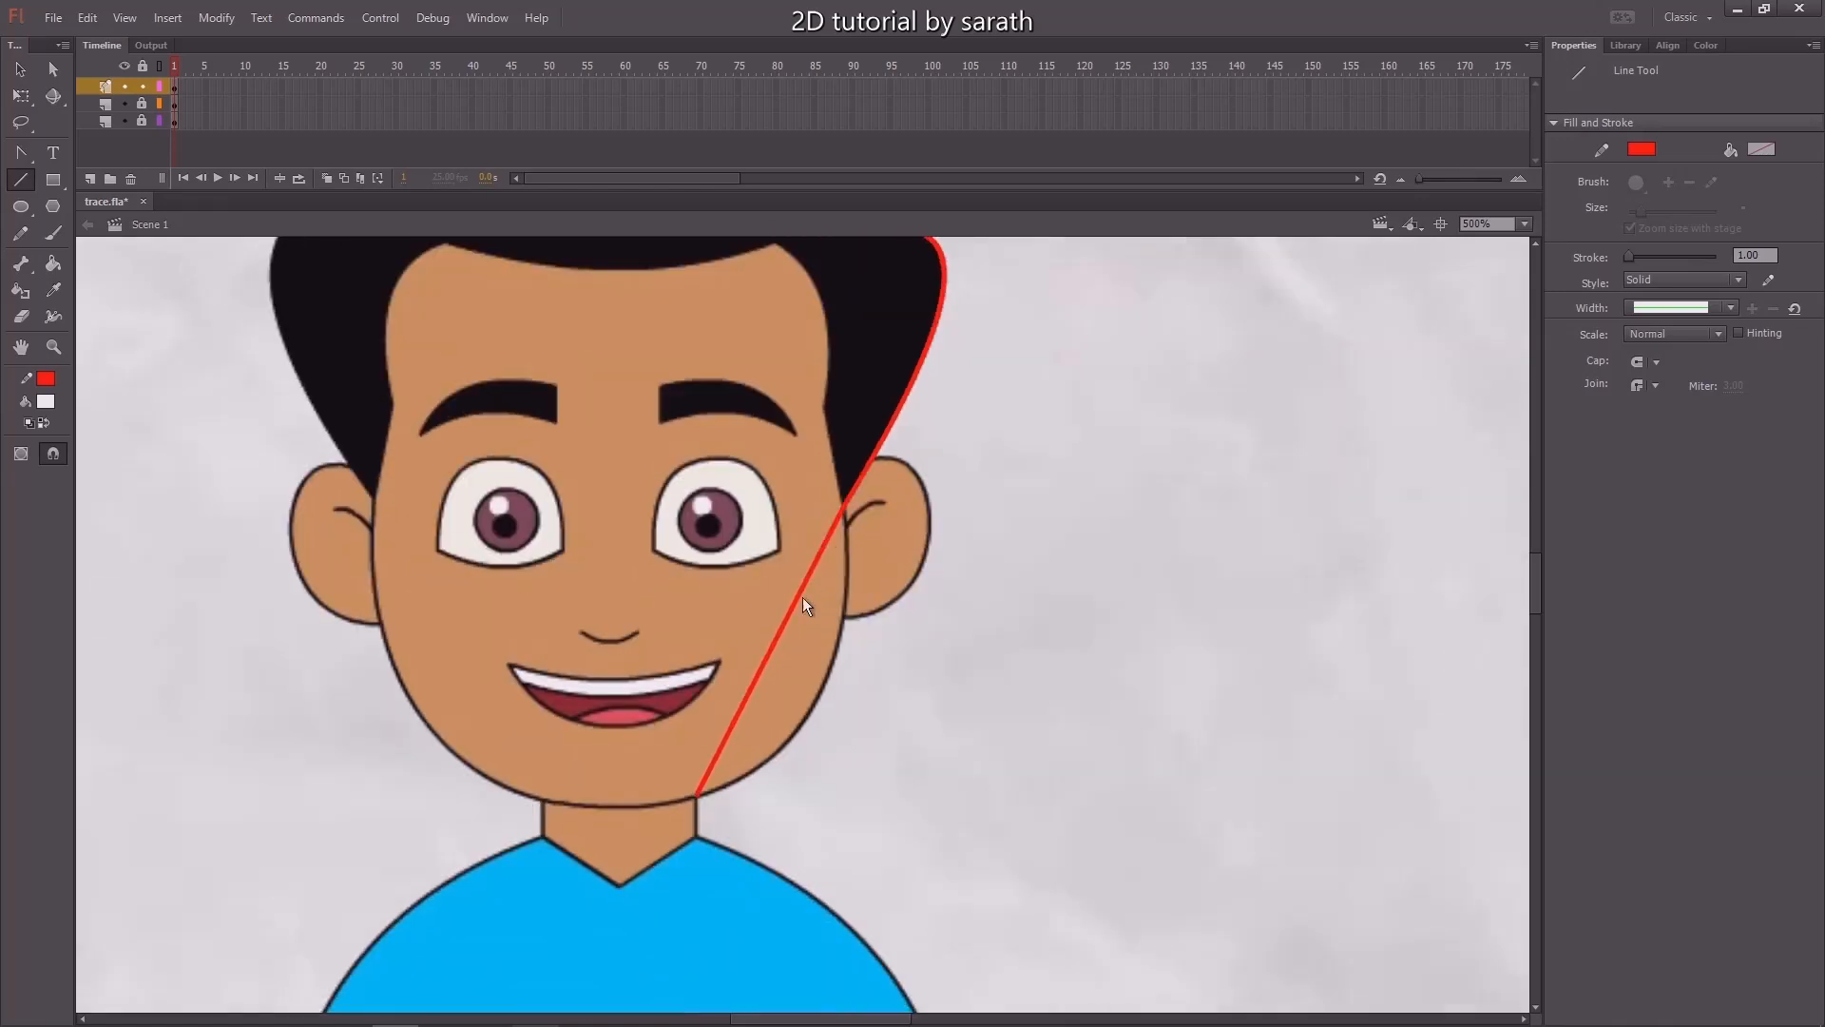
pyautogui.press('v')
pyautogui.moveTo(783, 629); pyautogui.dragTo(830, 682)
# Continue the face outline from the neck's right edge around the chin and up the left cheek to the left sideburn tip.
pyautogui.press('n')
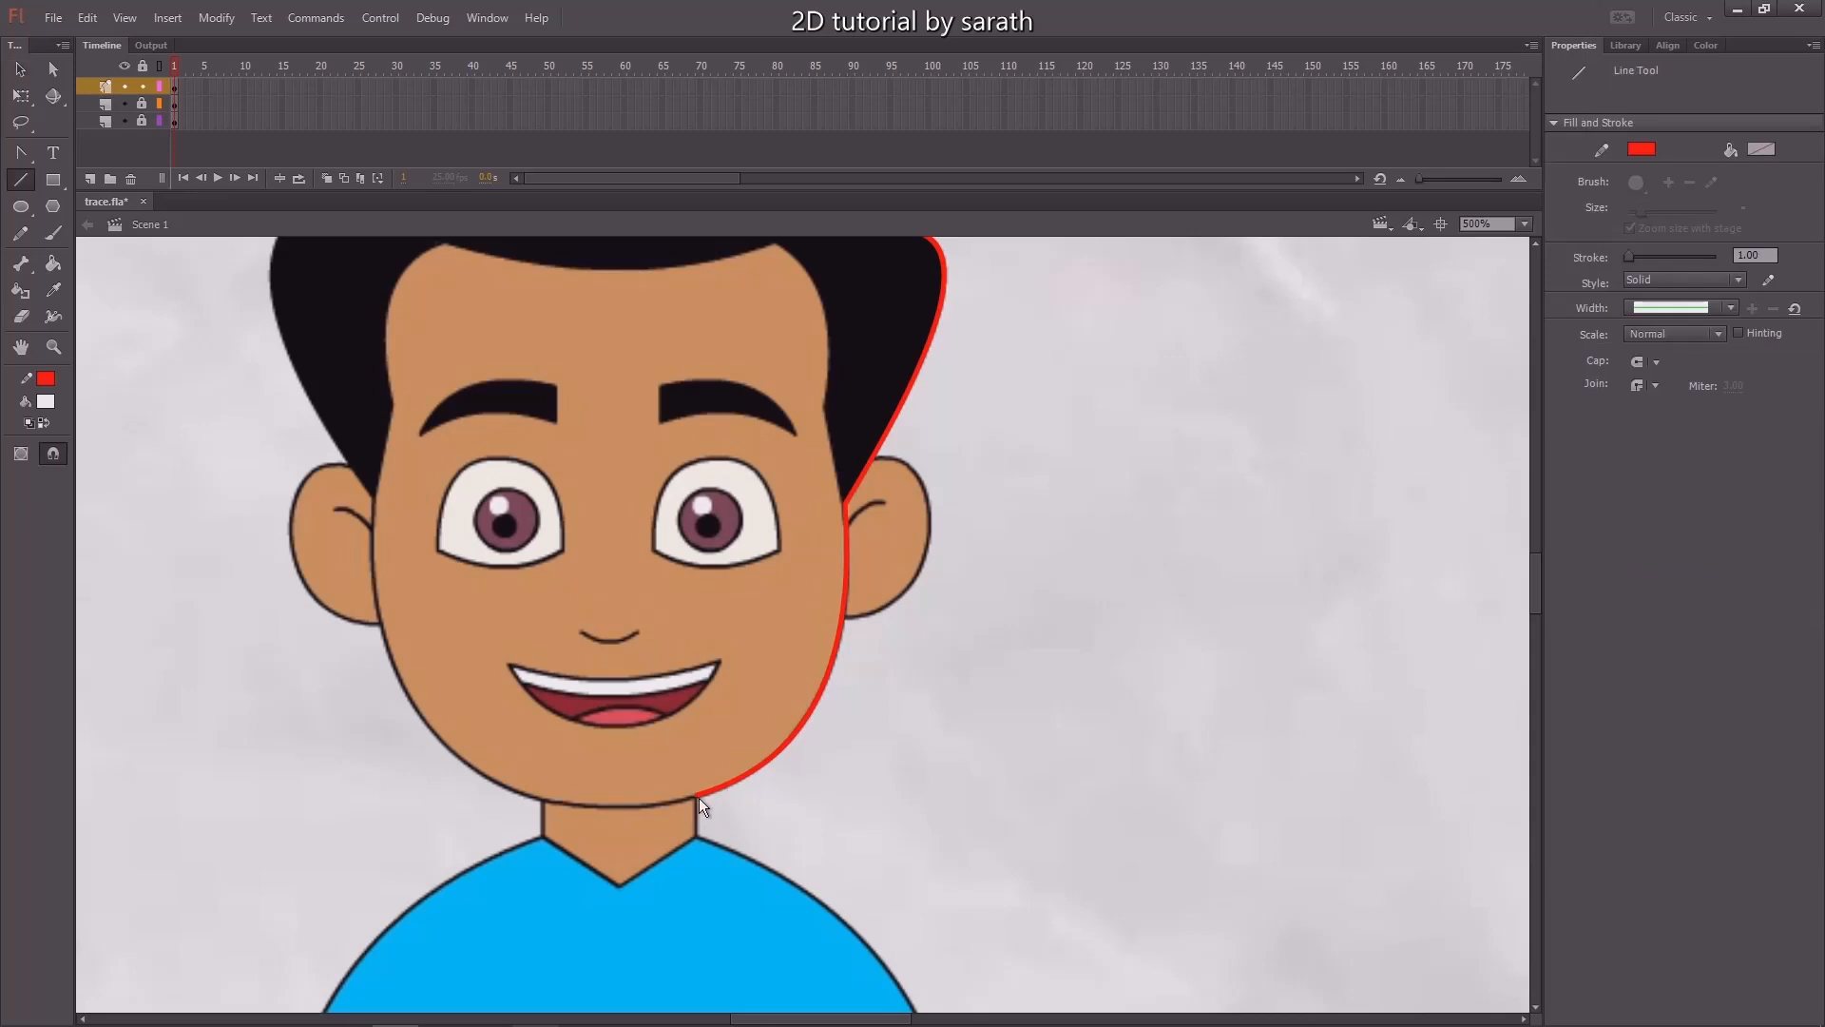
pyautogui.moveTo(699, 797)
pyautogui.mouseDown()
pyautogui.moveTo(405, 727)
pyautogui.moveTo(419, 715)
pyautogui.mouseUp()
pyautogui.press('v')
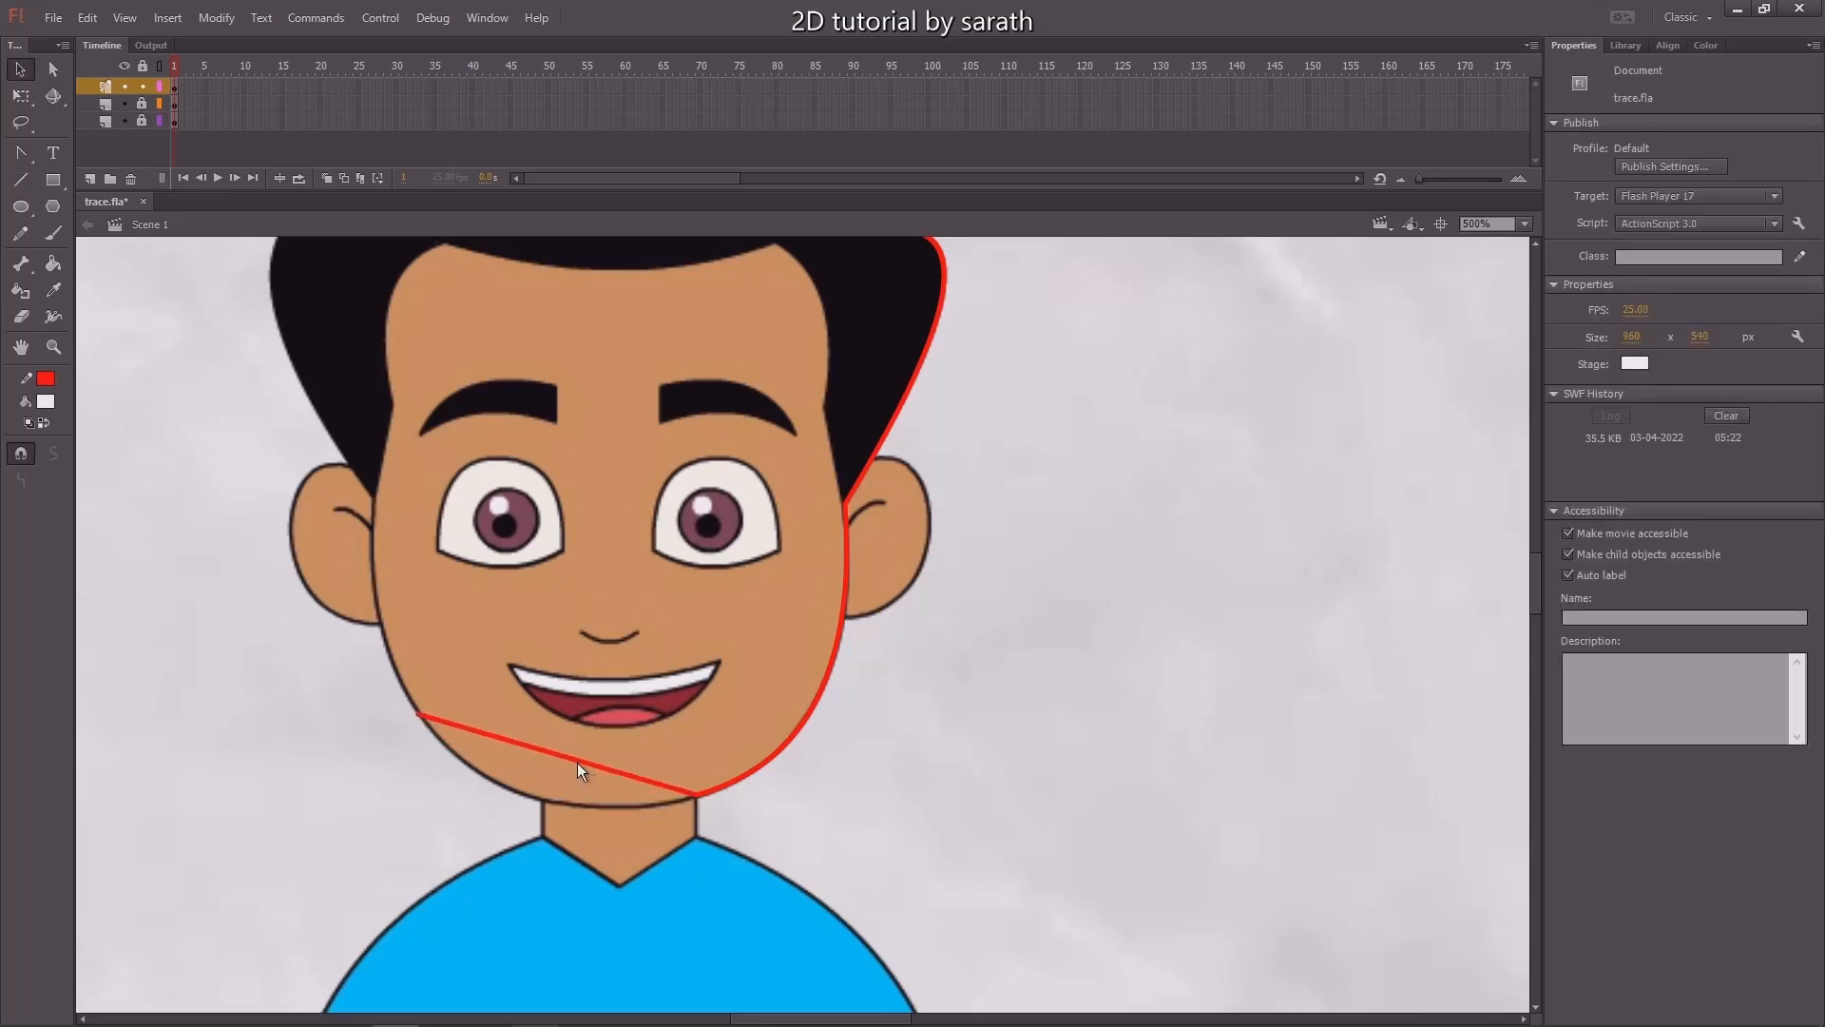
pyautogui.moveTo(578, 762)
pyautogui.mouseDown()
pyautogui.moveTo(549, 807)
pyautogui.moveTo(726, 732)
pyautogui.moveTo(622, 539)
pyautogui.mouseUp()
pyautogui.press('n')
pyautogui.press('v')
pyautogui.moveTo(645, 624); pyautogui.dragTo(623, 633)
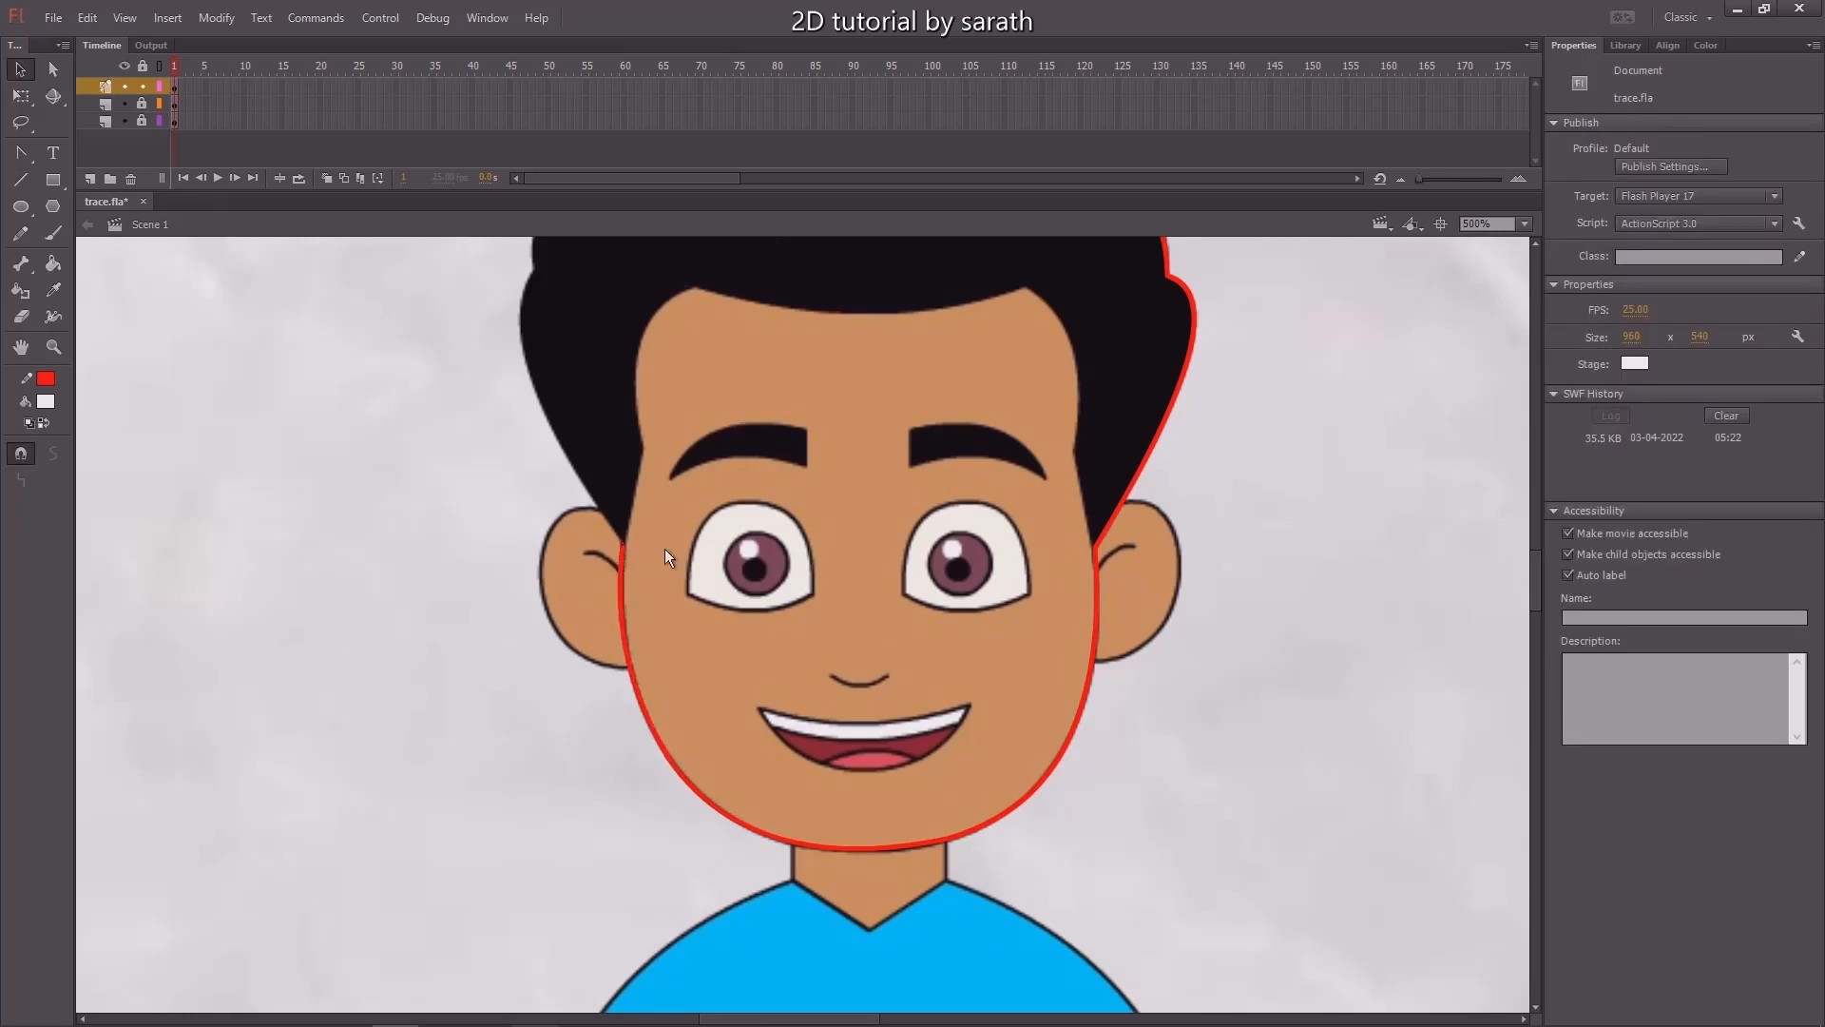
# Trace the lower left side of the hair from the sideburn tip up to the first notch with a bent line.
pyautogui.moveTo(631, 534)
pyautogui.mouseDown()
pyautogui.moveTo(640, 650)
pyautogui.moveTo(545, 390)
pyautogui.mouseUp()
pyautogui.press('n')
pyautogui.press('v')
pyautogui.moveTo(590, 505)
pyautogui.mouseDown()
pyautogui.moveTo(559, 508)
pyautogui.moveTo(535, 477)
pyautogui.mouseUp()
pyautogui.moveTo(556, 375); pyautogui.dragTo(466, 608)
# Trace the remaining hair bumps on the upper left with bent lines, closing the hair outline at the top crest.
pyautogui.press('n')
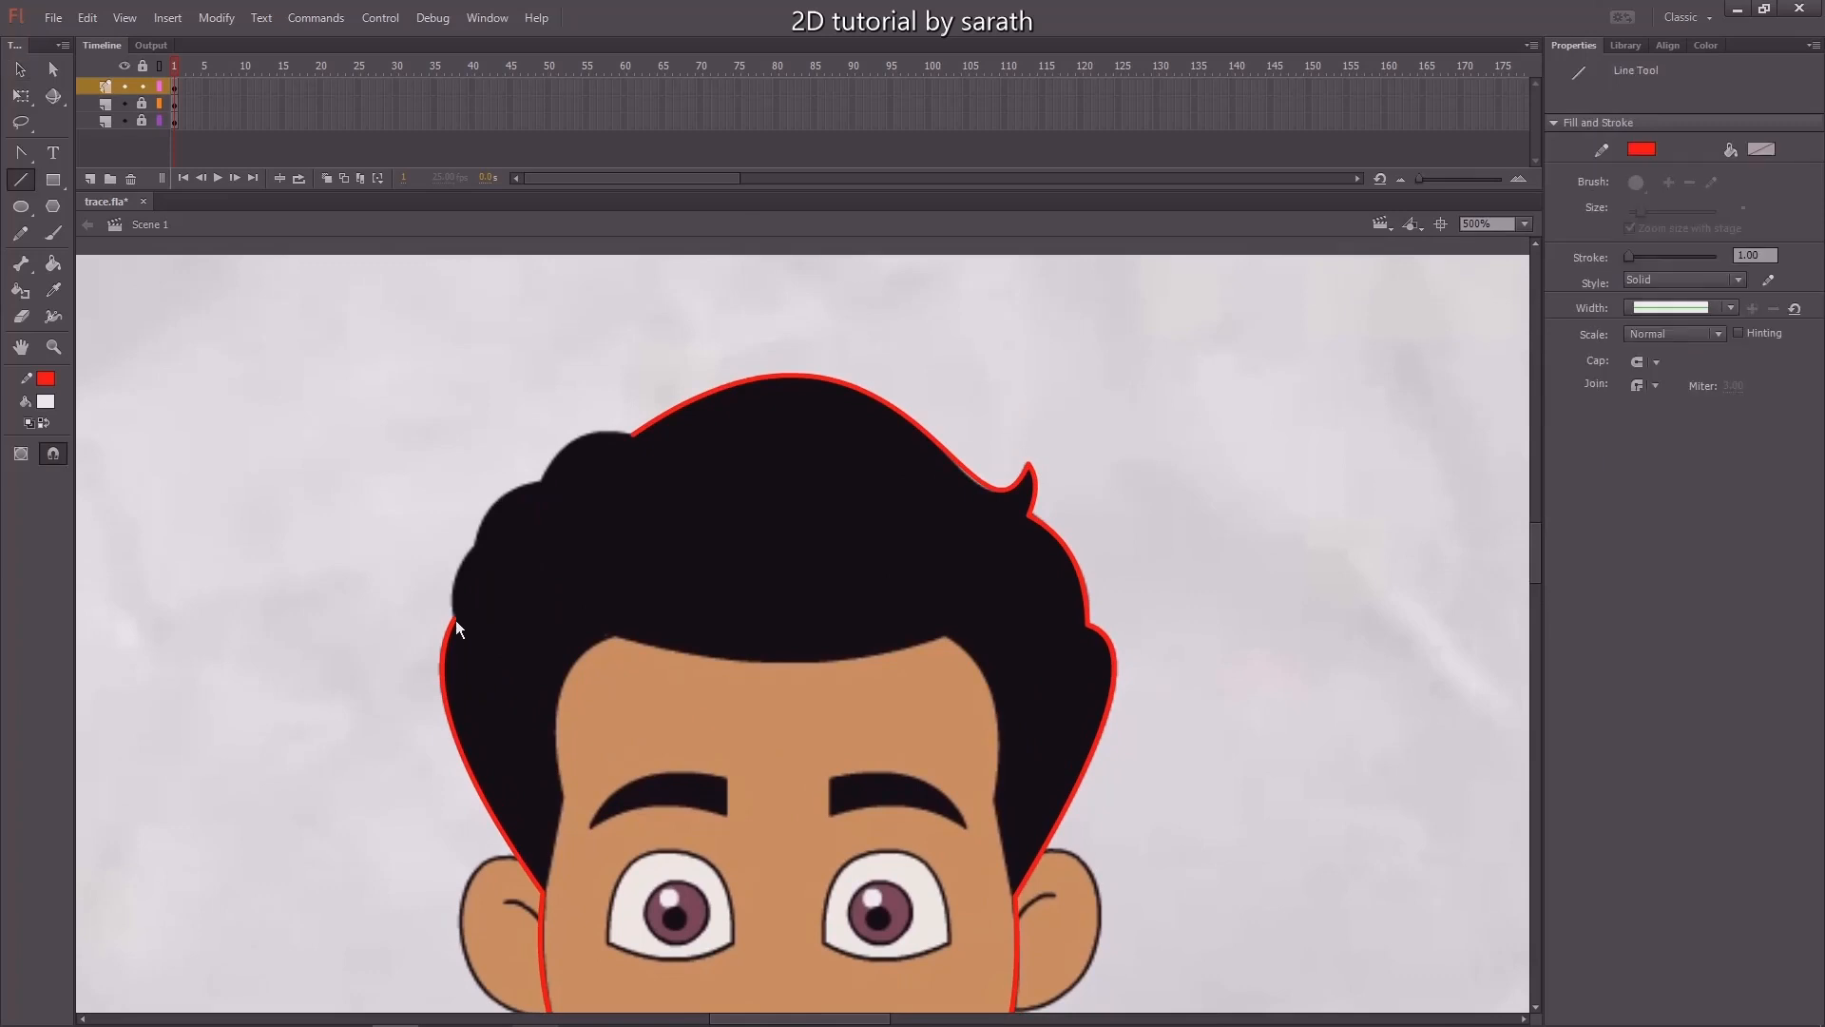
pyautogui.press('v')
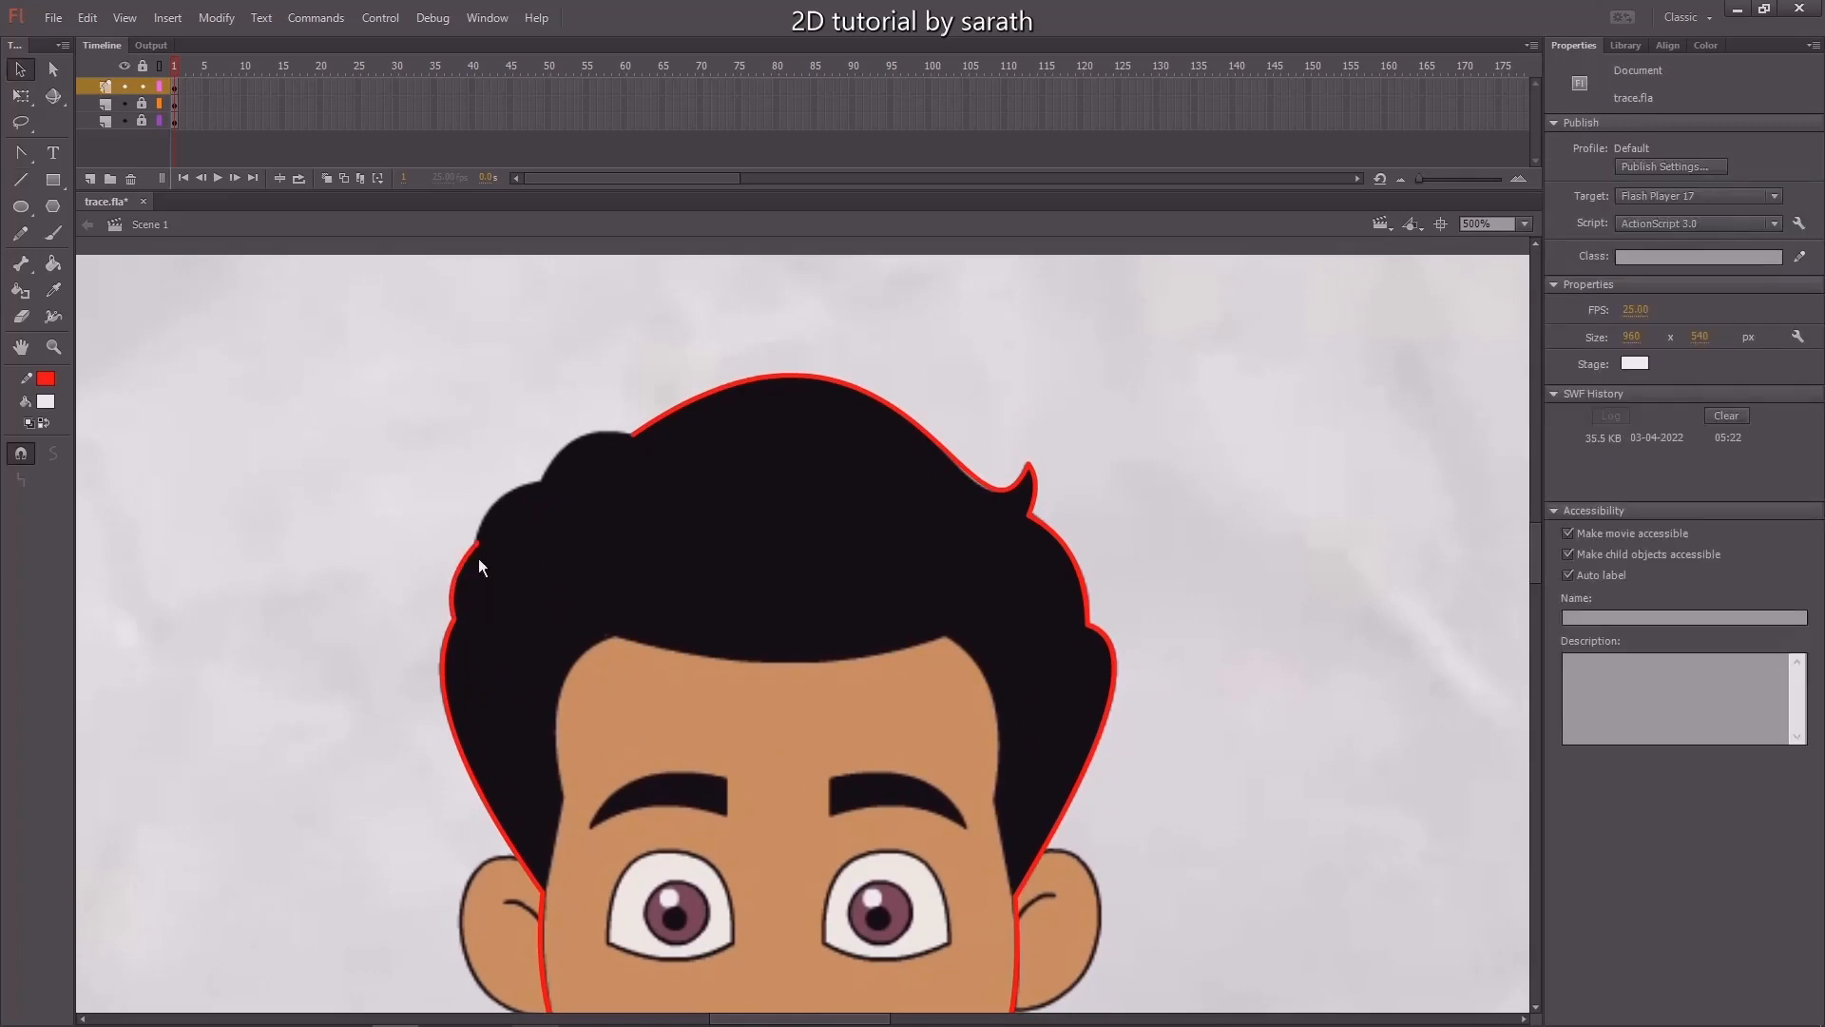
pyautogui.press('n')
pyautogui.moveTo(477, 542); pyautogui.dragTo(631, 434)
pyautogui.press('v')
pyautogui.press('n')
pyautogui.press('v')
# Trace the inner hairline from the left sideburn tip around the left temple and across the forehead, bending the lines to fit.
pyautogui.scroll(-3, 917, 561)
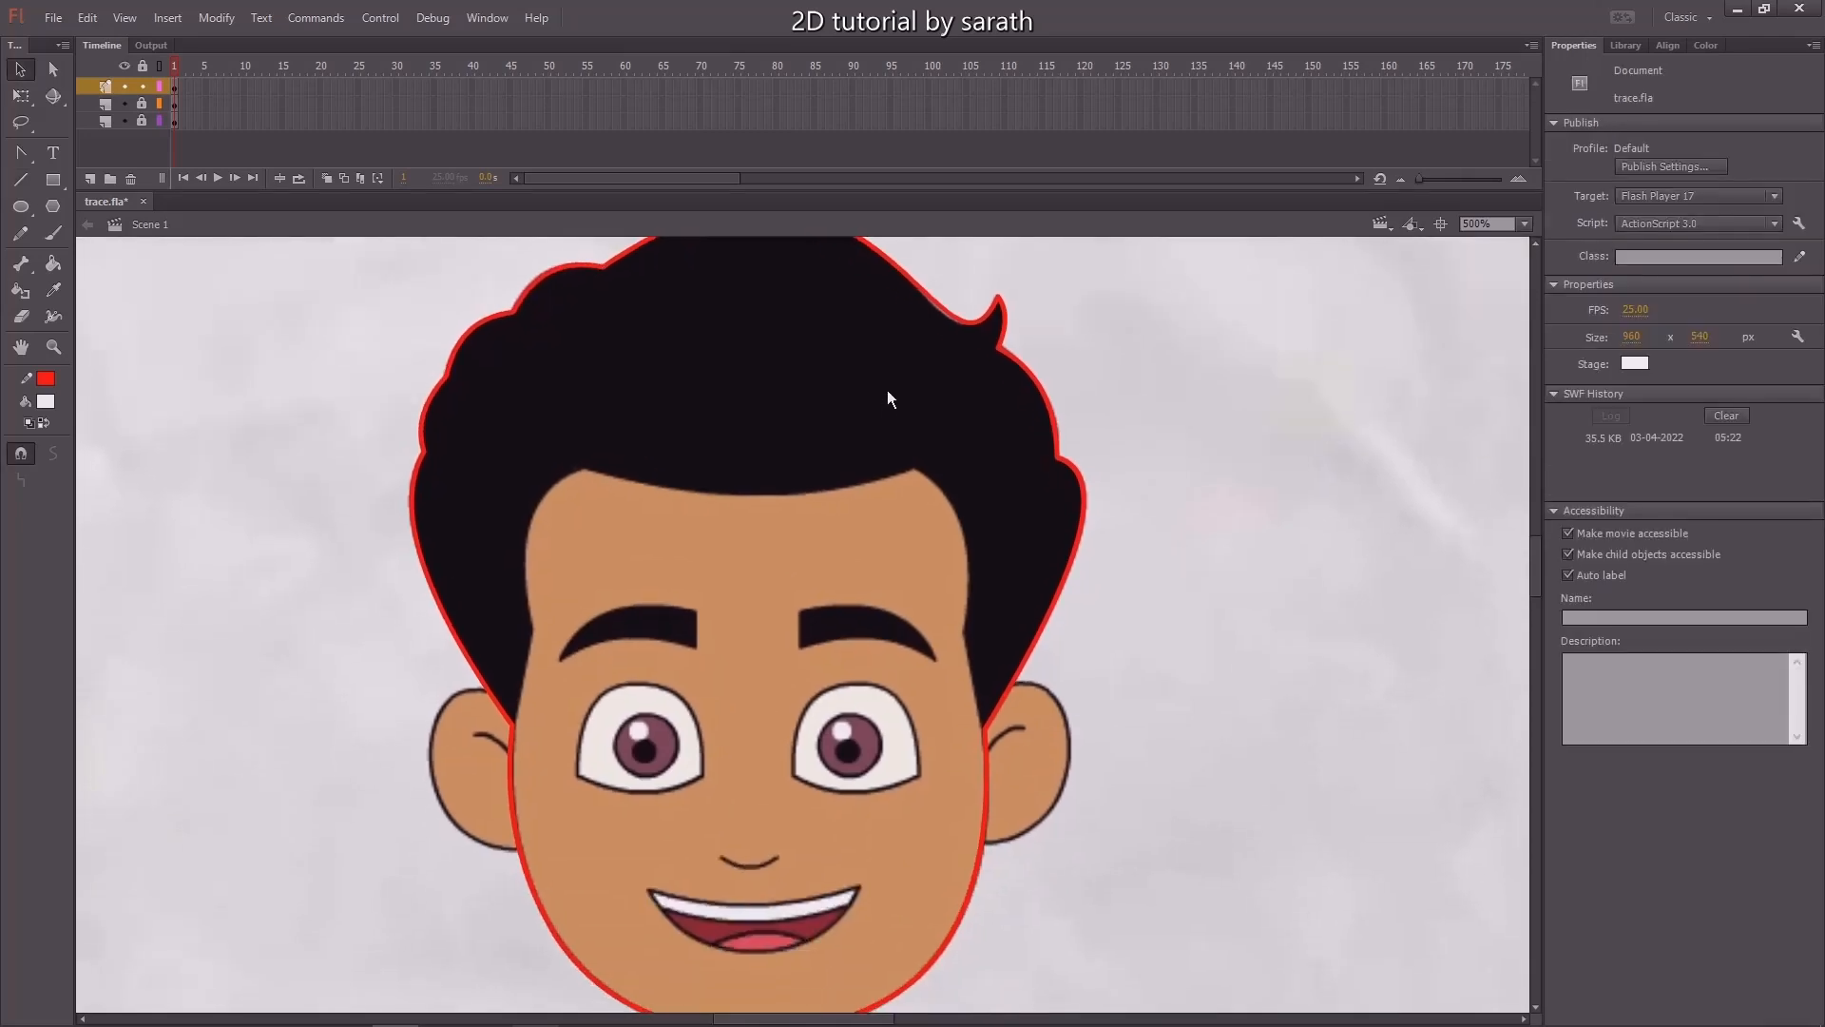
pyautogui.press('n')
pyautogui.moveTo(515, 713); pyautogui.dragTo(532, 626)
pyautogui.moveTo(582, 497)
pyautogui.mouseDown()
pyautogui.moveTo(584, 465)
pyautogui.moveTo(549, 516)
pyautogui.moveTo(535, 498)
pyautogui.moveTo(915, 467)
pyautogui.mouseUp()
pyautogui.press('v')
pyautogui.press('n')
pyautogui.press('v')
pyautogui.moveTo(801, 468); pyautogui.dragTo(789, 498)
# Trace the inner hairline around the right temple and down to the right sideburn tip with lines bent to the contour.
pyautogui.press('n')
pyautogui.moveTo(916, 467); pyautogui.dragTo(962, 624)
pyautogui.press('v')
pyautogui.moveTo(954, 557)
pyautogui.mouseDown()
pyautogui.moveTo(966, 546)
pyautogui.moveTo(945, 586)
pyautogui.mouseUp()
# Draw a line from the top of the right ear to its lower edge and bend it outward around the ear.
pyautogui.scroll(-3, 985, 485)
pyautogui.press('n')
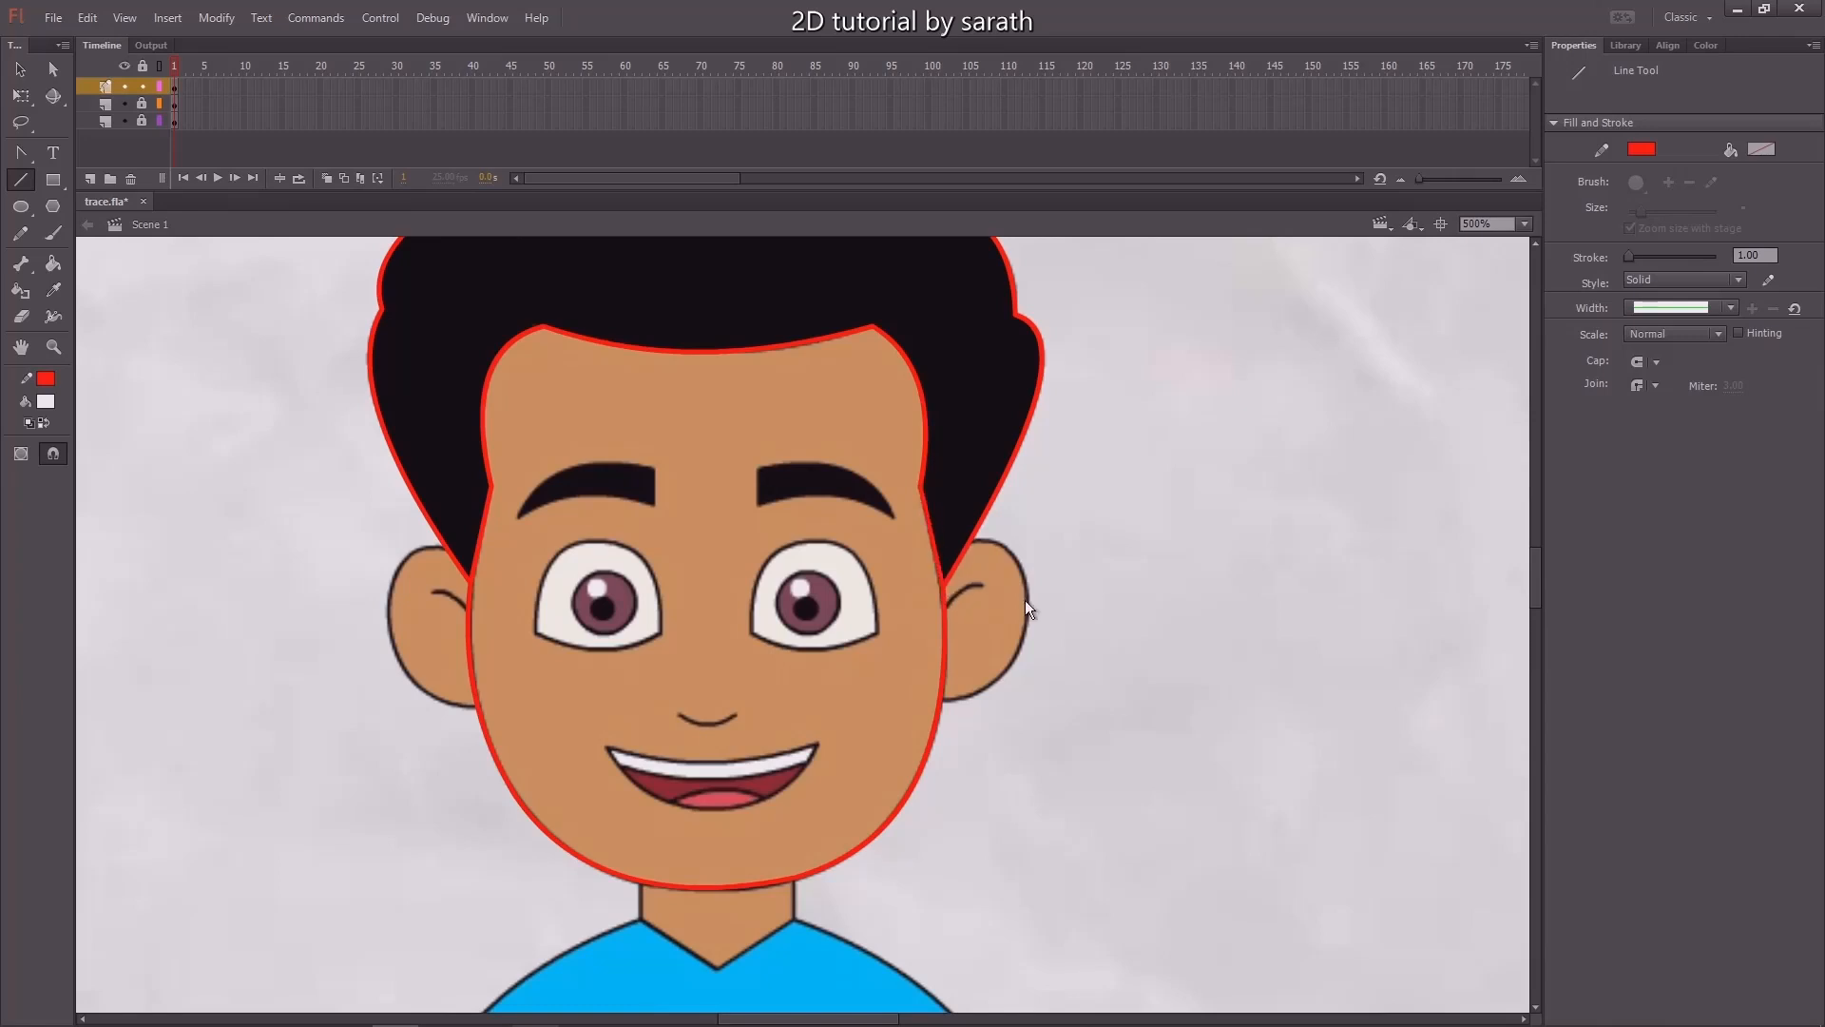
pyautogui.hotkey('ctrl', '=')
pyautogui.press('v')
pyautogui.moveTo(952, 671); pyautogui.dragTo(1011, 488)
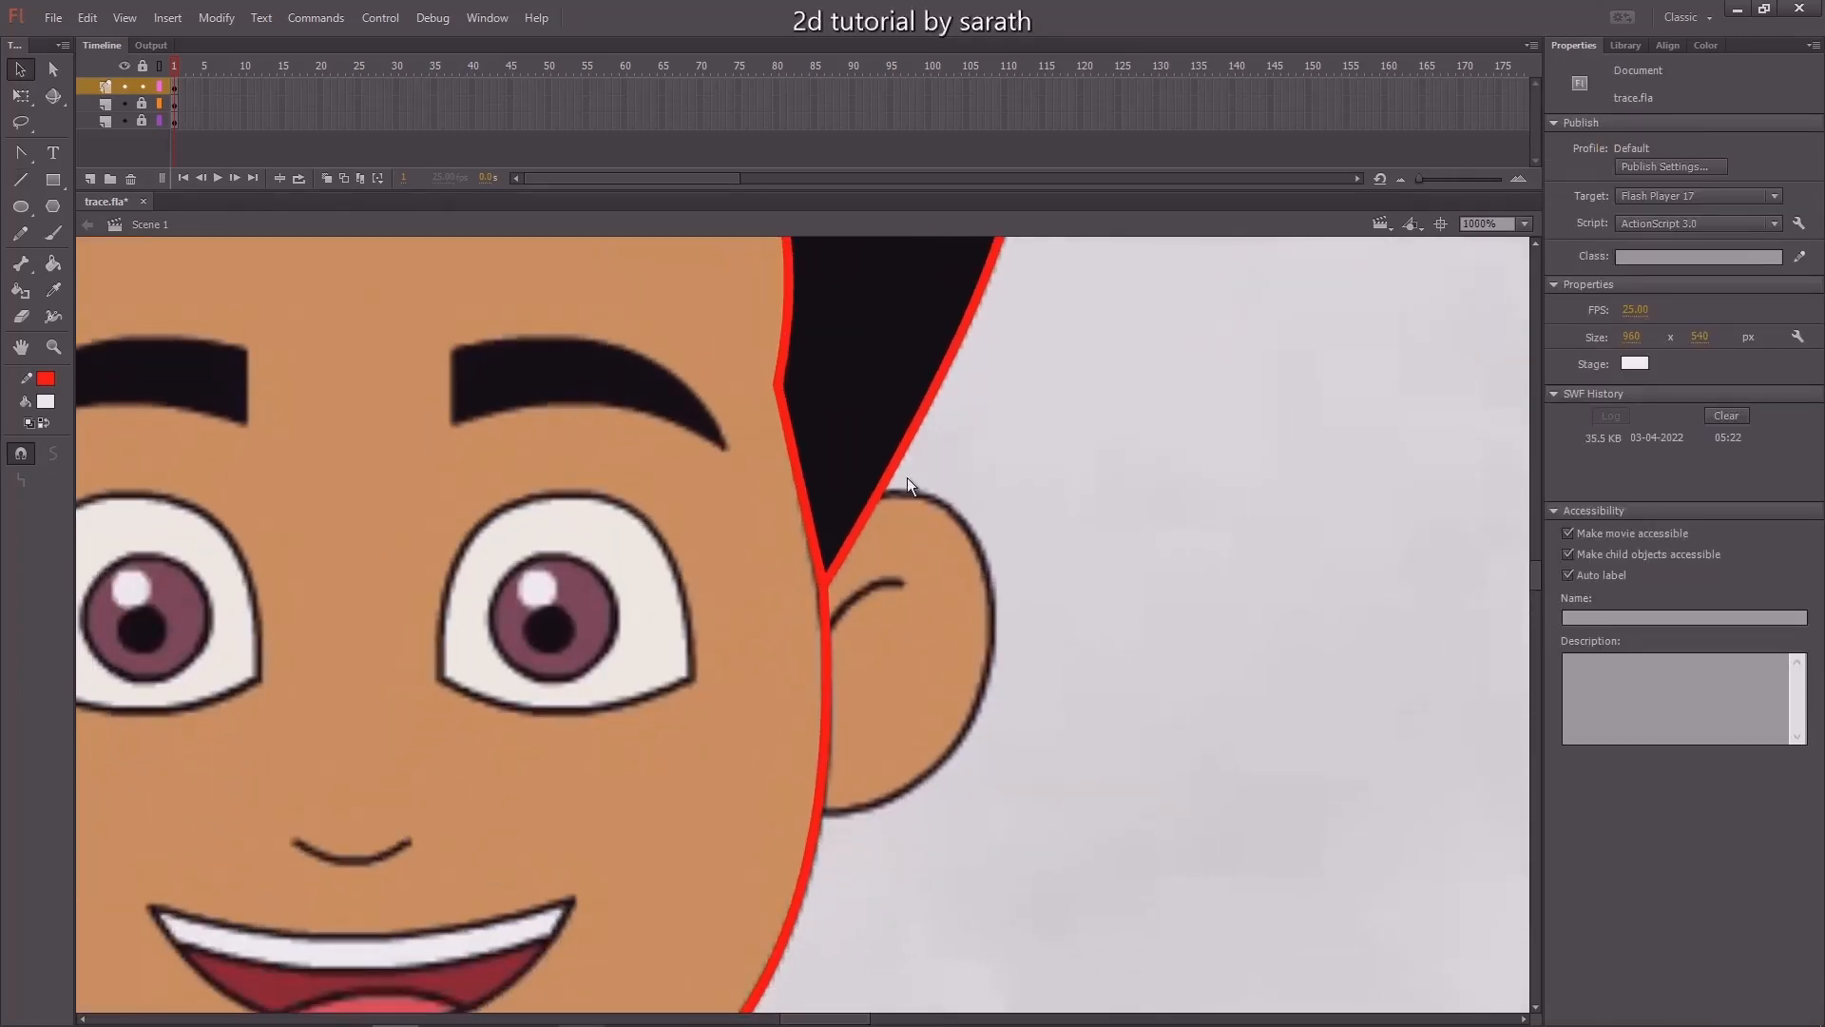
pyautogui.press('n')
pyautogui.moveTo(883, 496); pyautogui.dragTo(918, 737)
pyautogui.moveTo(903, 805); pyautogui.dragTo(896, 796)
pyautogui.press('v')
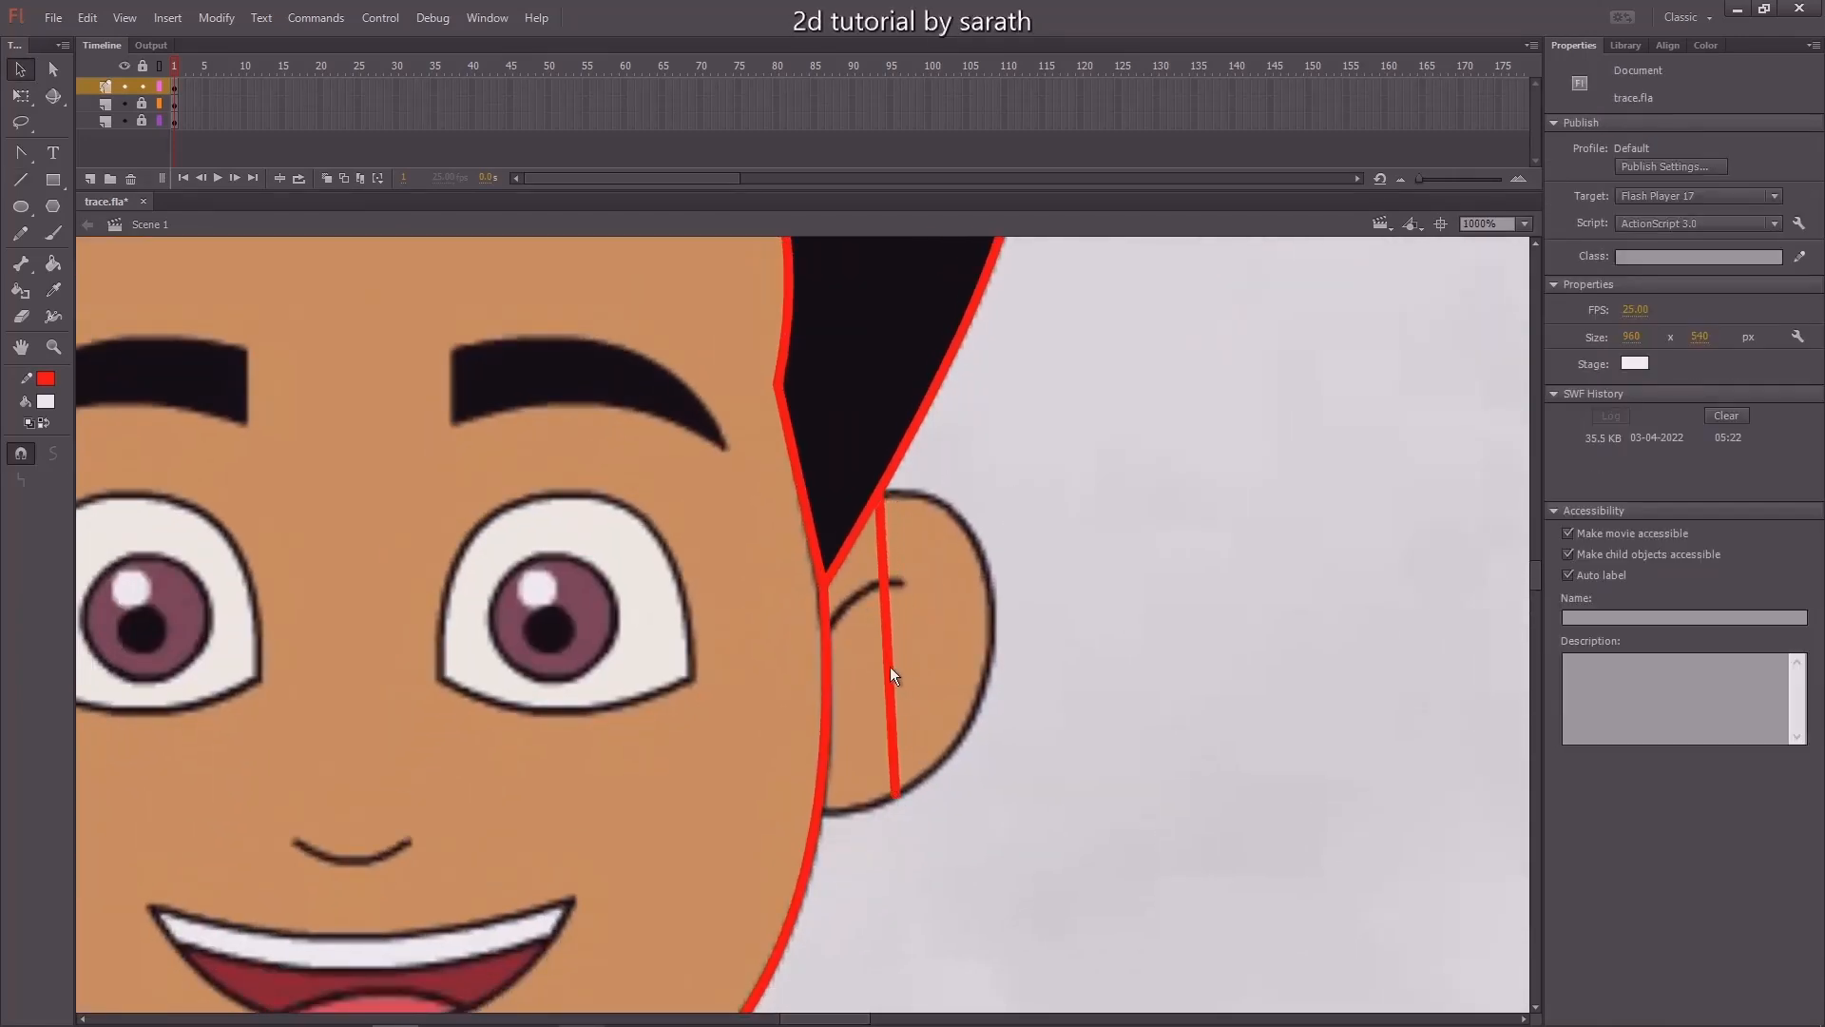
pyautogui.moveTo(890, 666); pyautogui.dragTo(1056, 672)
# Refine the right ear's curve with the Subselection tool and complete its outline down to the jaw.
pyautogui.press('a')
pyautogui.click(982, 669)
pyautogui.moveTo(933, 752); pyautogui.dragTo(968, 620)
# Trace the inner fold of the right ear with a short line bent slightly upward.
pyautogui.press('n')
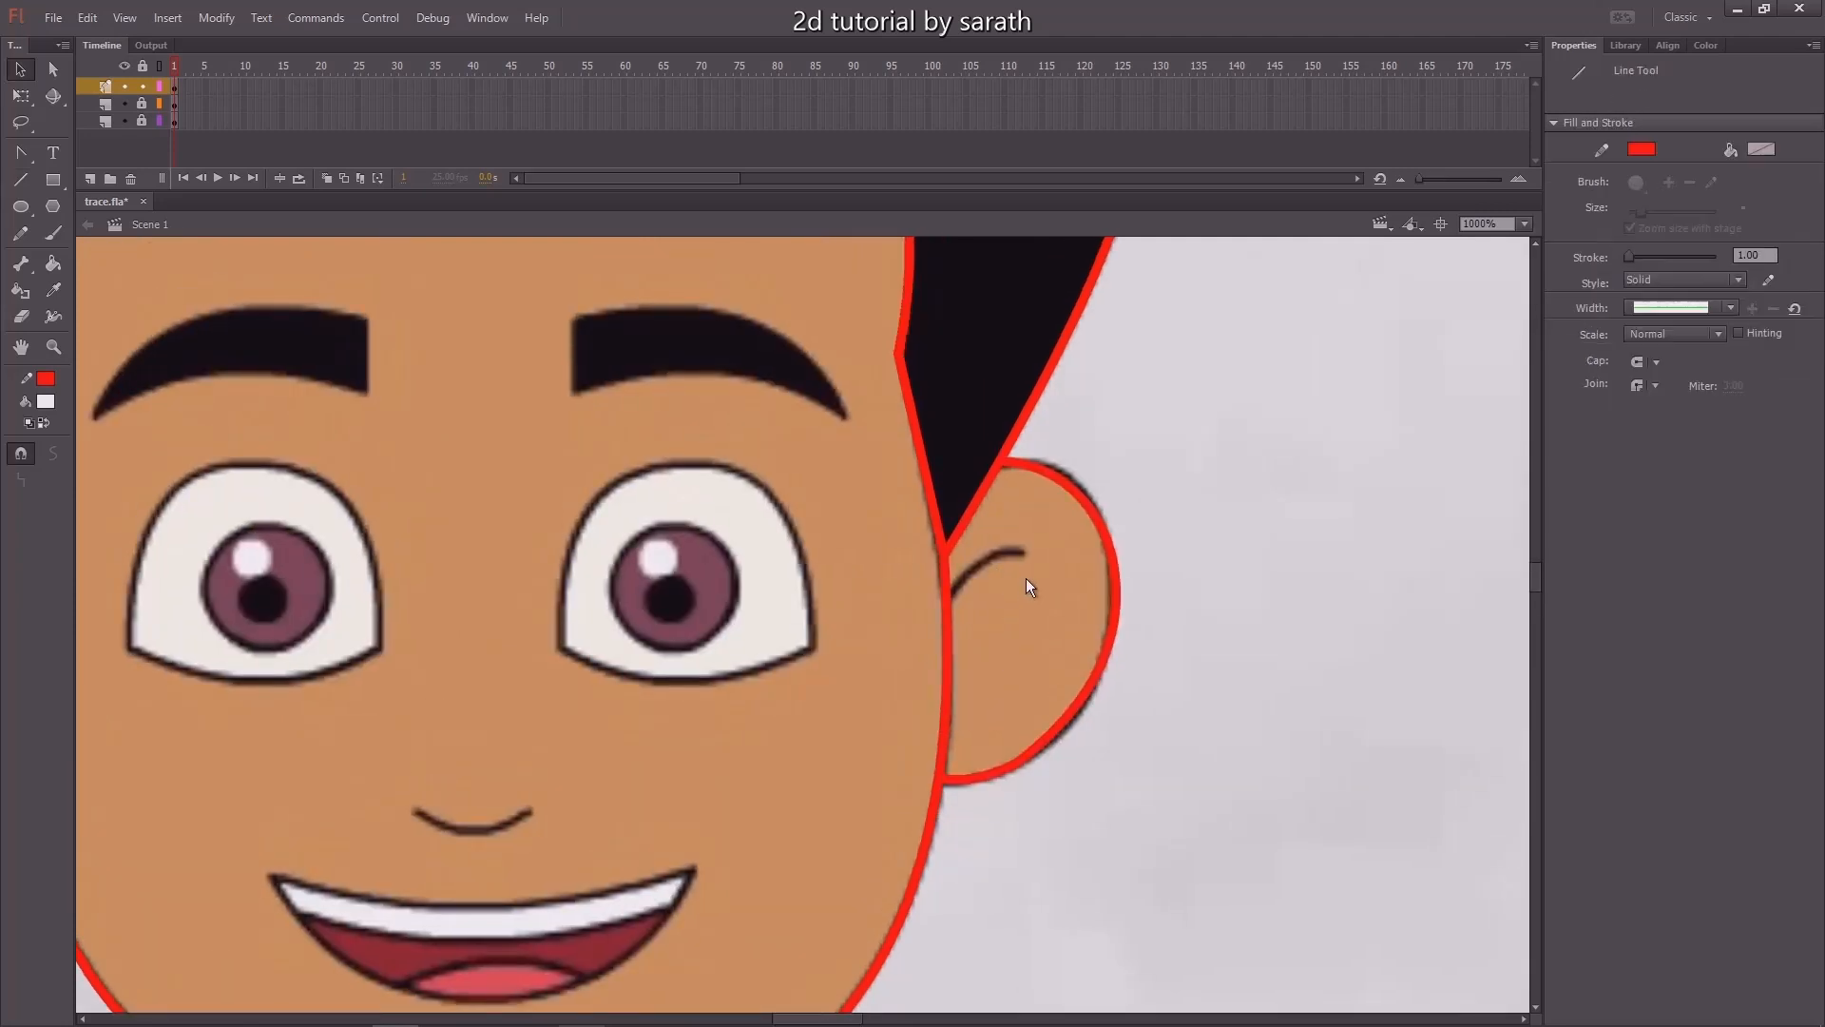
pyautogui.press('n')
pyautogui.press('v')
pyautogui.moveTo(990, 572); pyautogui.dragTo(990, 561)
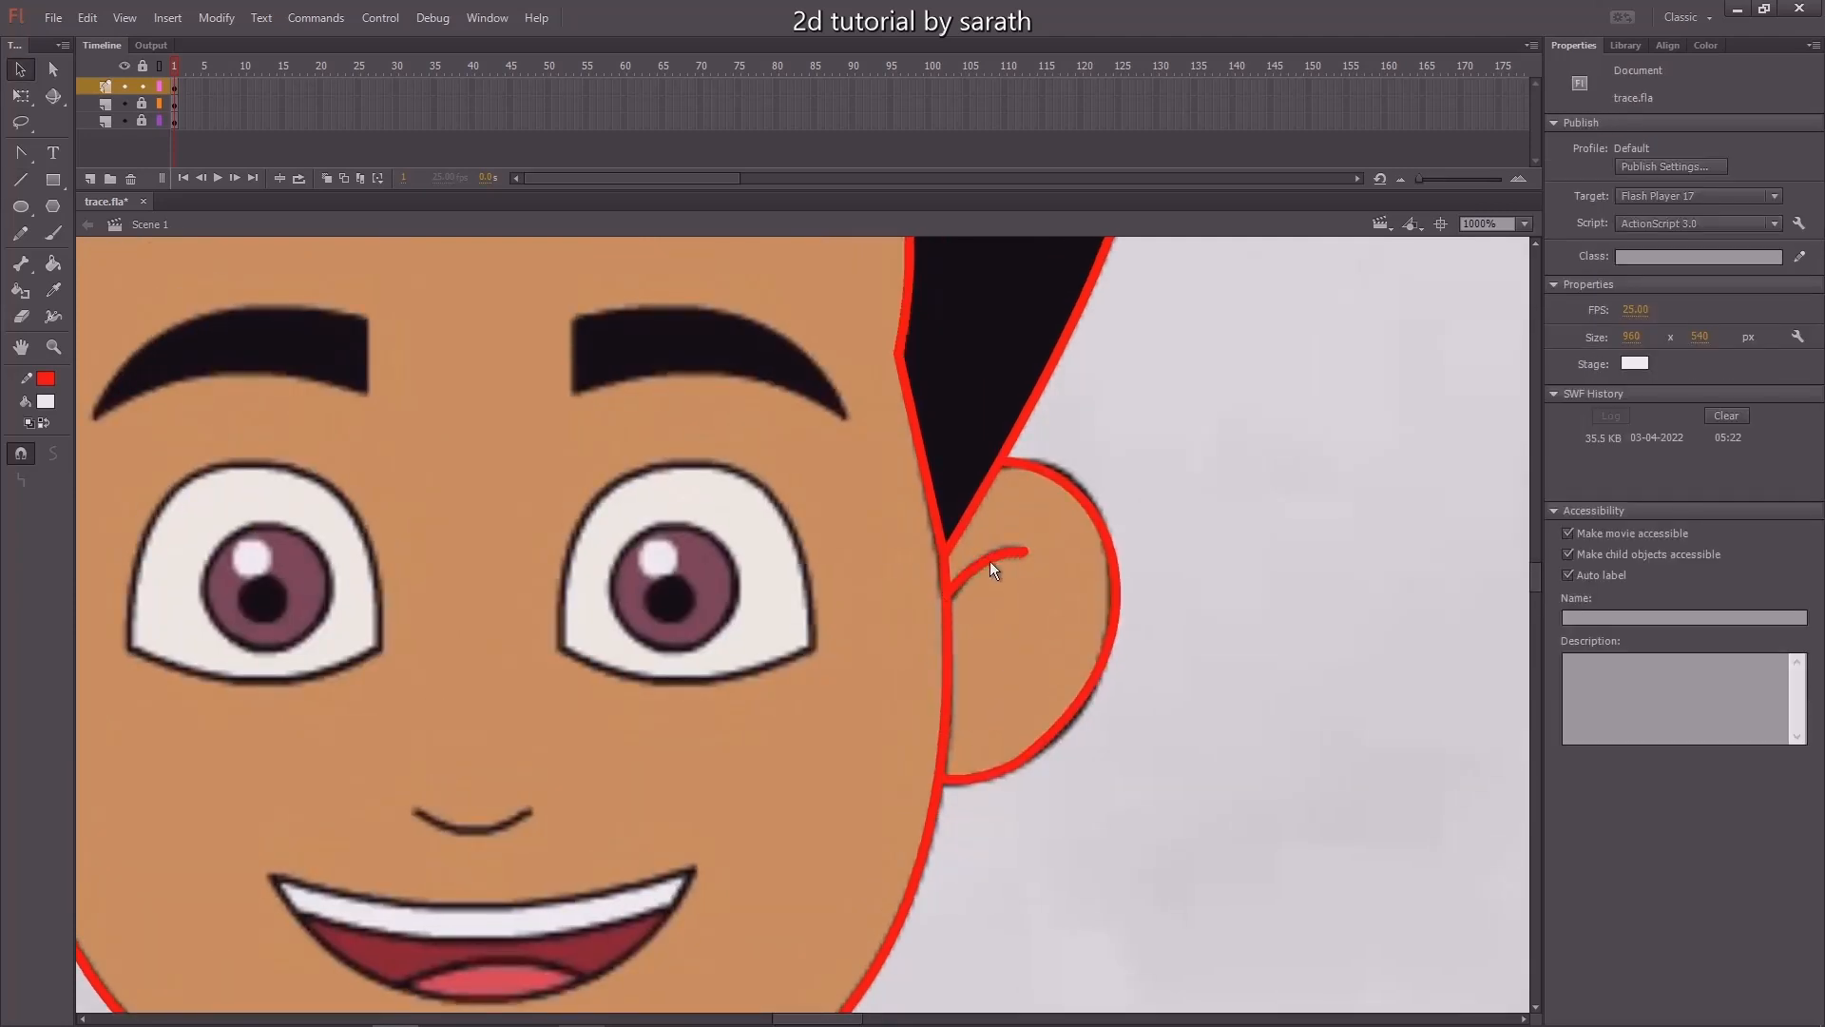
# Trace the inner fold of the left ear with a short curved line ending at the face outline.
pyautogui.moveTo(894, 514); pyautogui.dragTo(1159, 464)
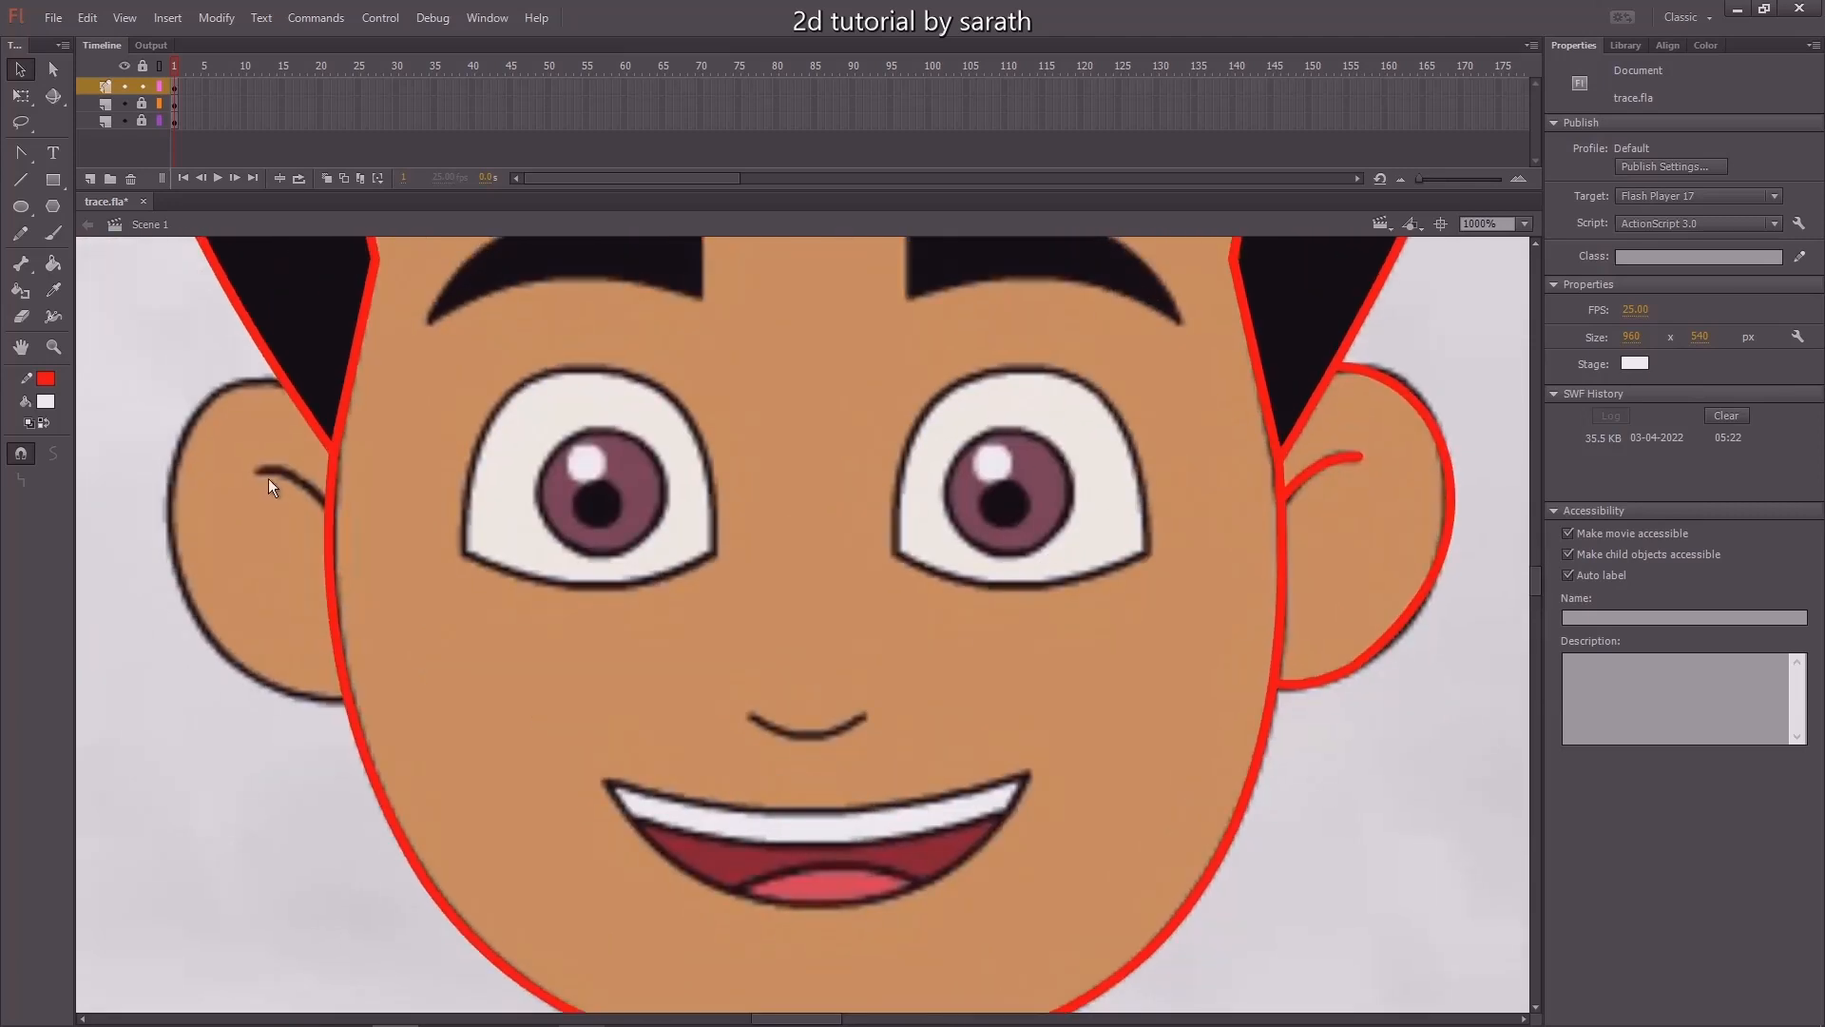
pyautogui.press('n')
pyautogui.moveTo(254, 472); pyautogui.dragTo(329, 508)
pyautogui.press('v')
# Trace the left ear's outer contour from the hair down to the jaw with lines bent outward.
pyautogui.press('n')
pyautogui.moveTo(283, 383)
pyautogui.mouseDown()
pyautogui.moveTo(171, 464)
pyautogui.moveTo(274, 697)
pyautogui.moveTo(302, 697)
pyautogui.mouseUp()
pyautogui.press('v')
pyautogui.press('n')
pyautogui.press('v')
pyautogui.moveTo(259, 612); pyautogui.dragTo(201, 649)
# Trace the upper contour and both sides of the left eye with lines bent to the eye shape.
pyautogui.press('n')
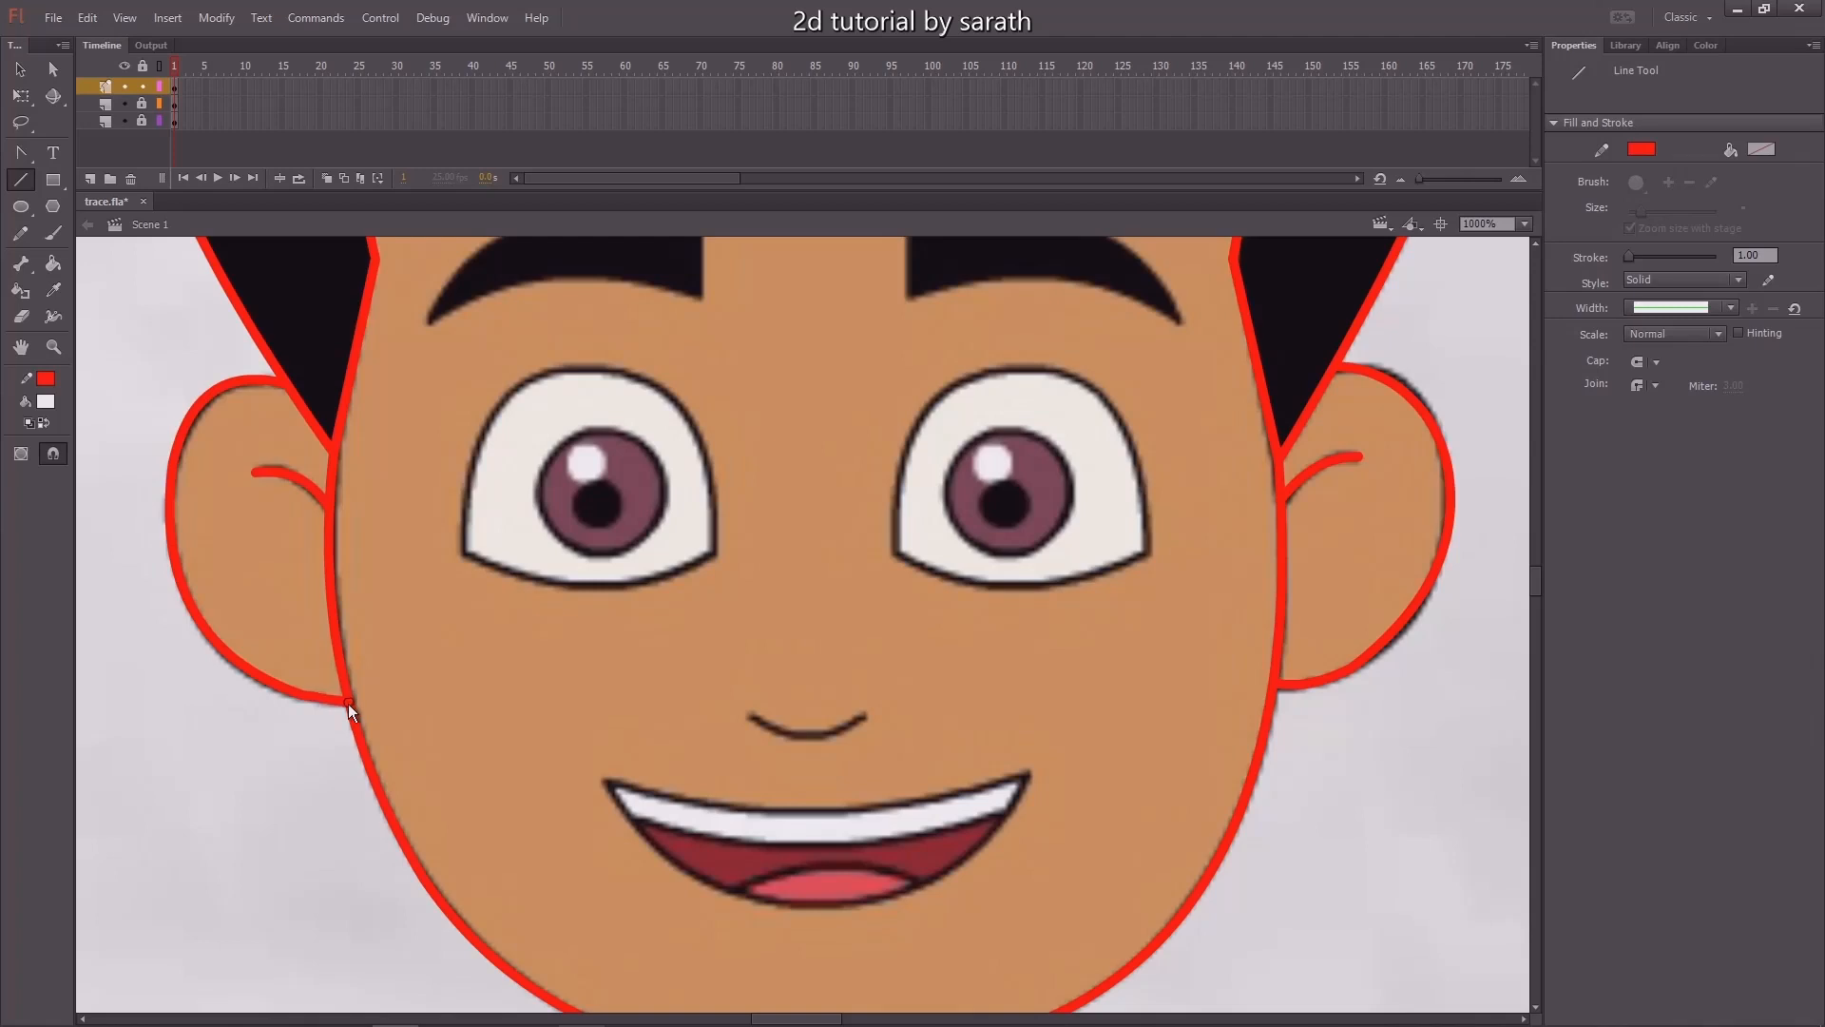
pyautogui.scroll(3, 555, 642)
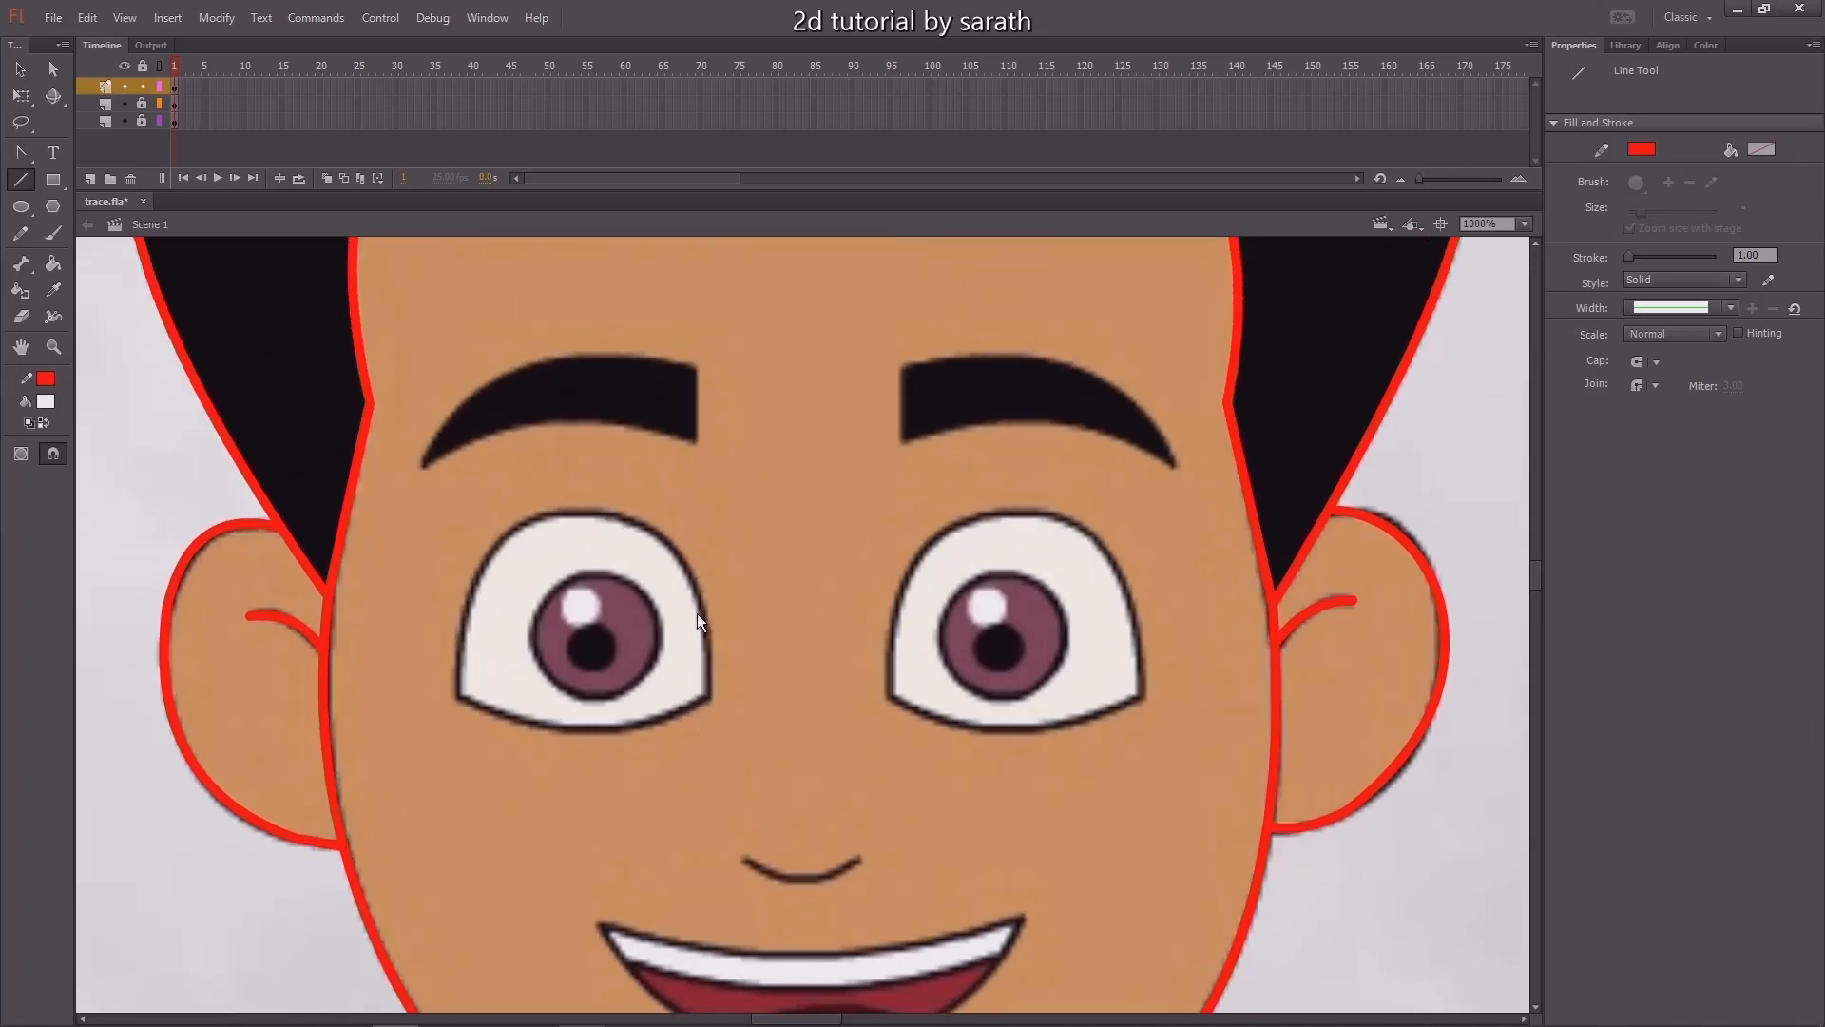
pyautogui.scroll(-6, 697, 613)
pyautogui.scroll(9, 672, 321)
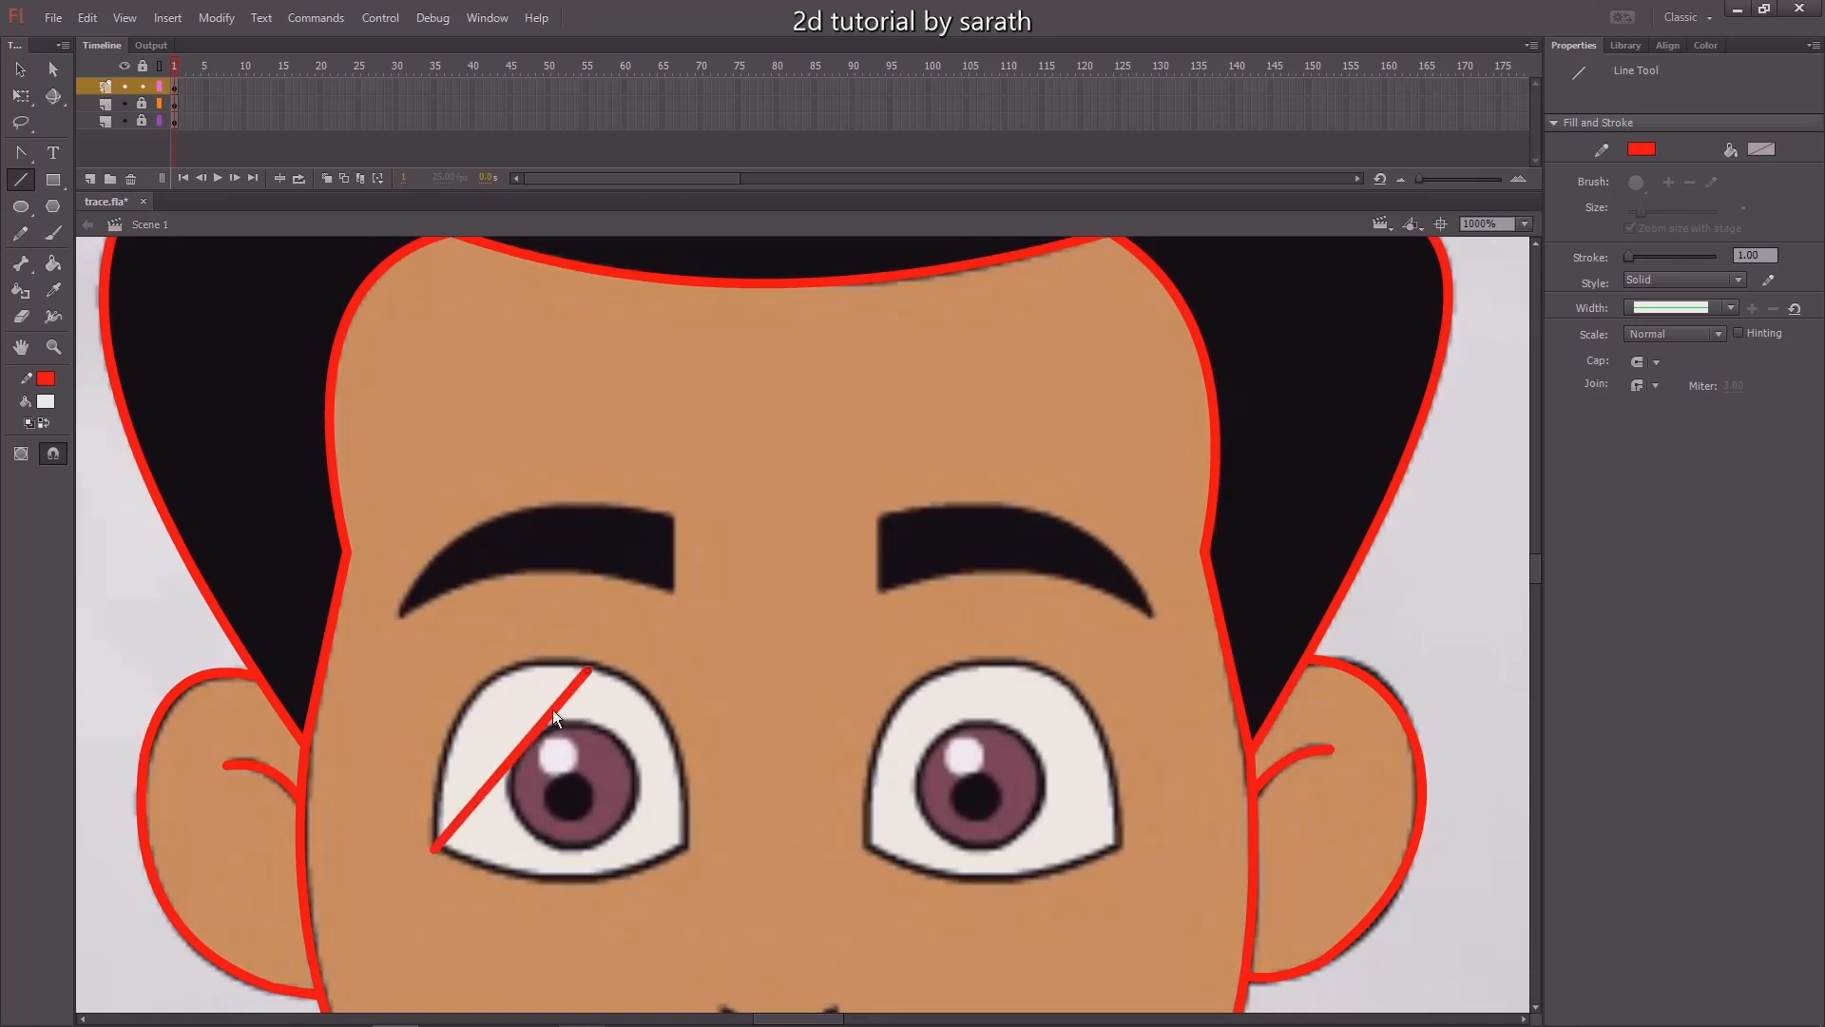
pyautogui.press('v')
pyautogui.moveTo(526, 722); pyautogui.dragTo(497, 655)
pyautogui.moveTo(616, 696)
pyautogui.mouseDown()
pyautogui.moveTo(559, 578)
pyautogui.moveTo(652, 763)
pyautogui.moveTo(672, 683)
pyautogui.mouseUp()
pyautogui.press('n')
pyautogui.press('v')
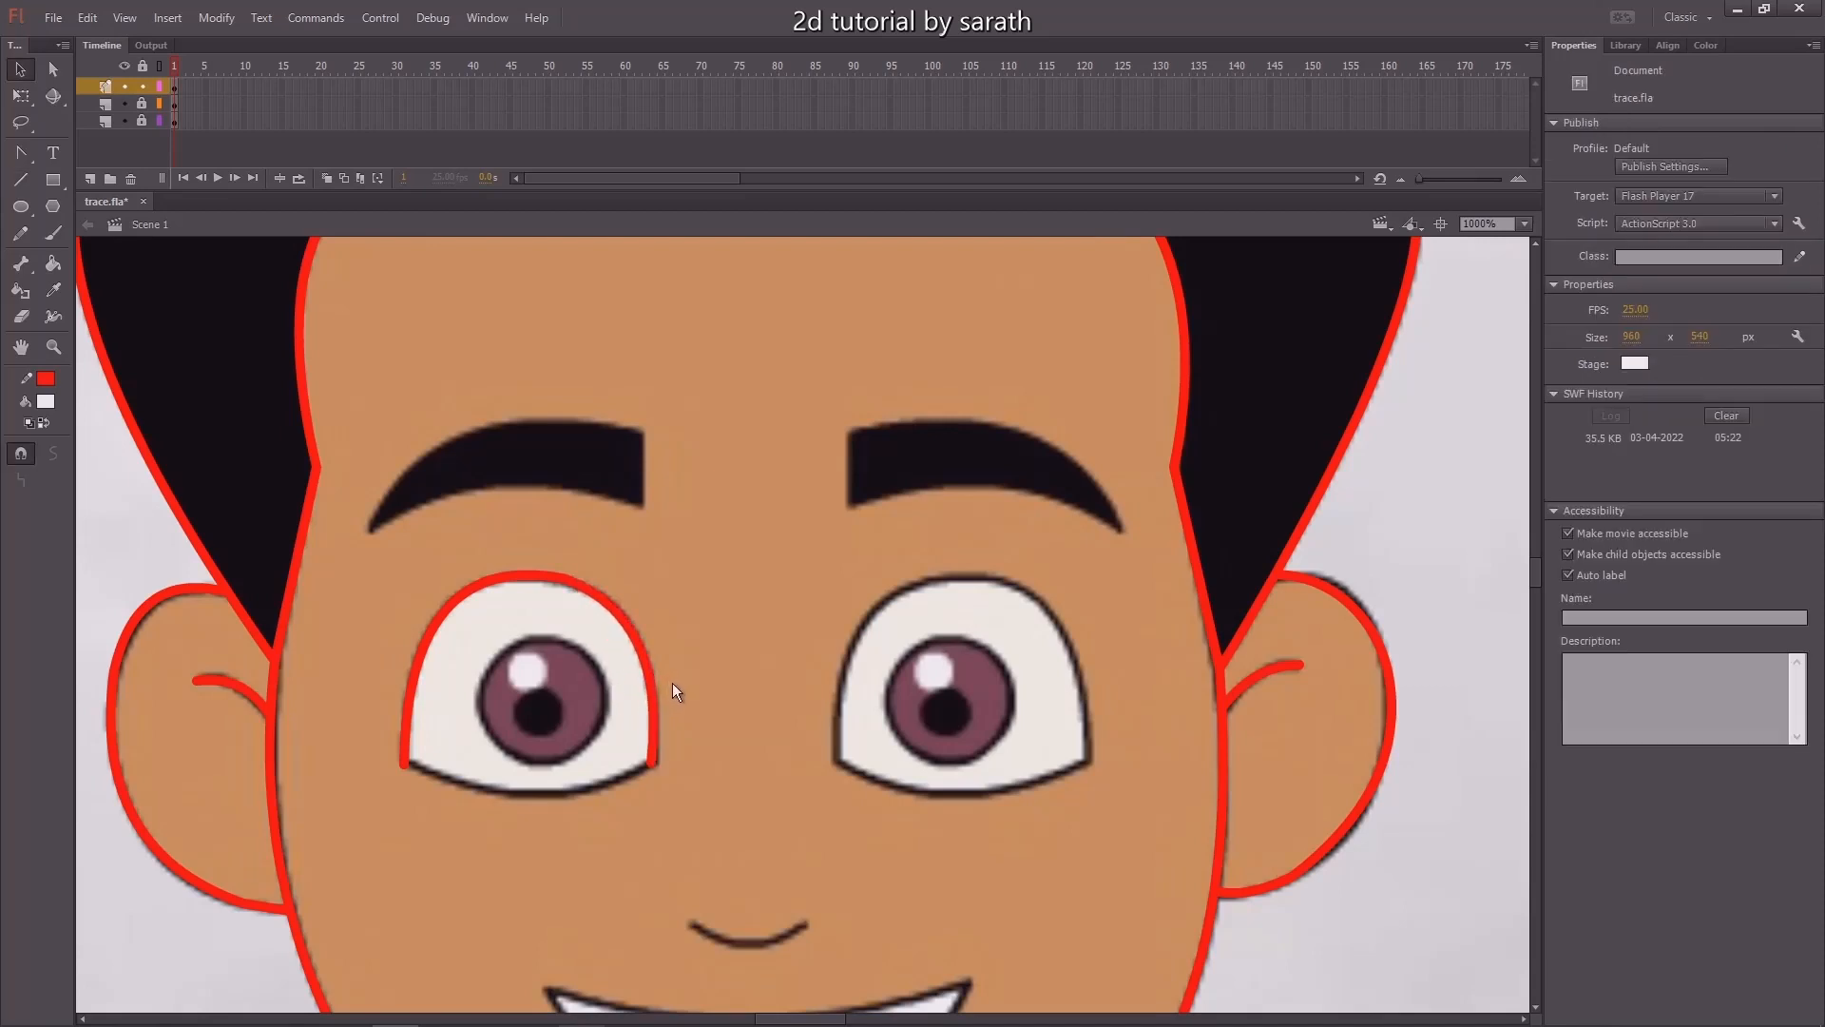
# Close the left eye outline with a line between its lower corners, bent downward along the lower lid.
pyautogui.scroll(-2, 511, 671)
pyautogui.hscroll(-1, 510, 671)
pyautogui.press('n')
pyautogui.moveTo(464, 669)
pyautogui.mouseDown()
pyautogui.moveTo(709, 673)
pyautogui.moveTo(626, 699)
pyautogui.mouseUp()
pyautogui.press('v')
# Draw a small circle with the Oval tool between the eyes and delete its white fill, keeping only the outline.
pyautogui.scroll(2, 654, 671)
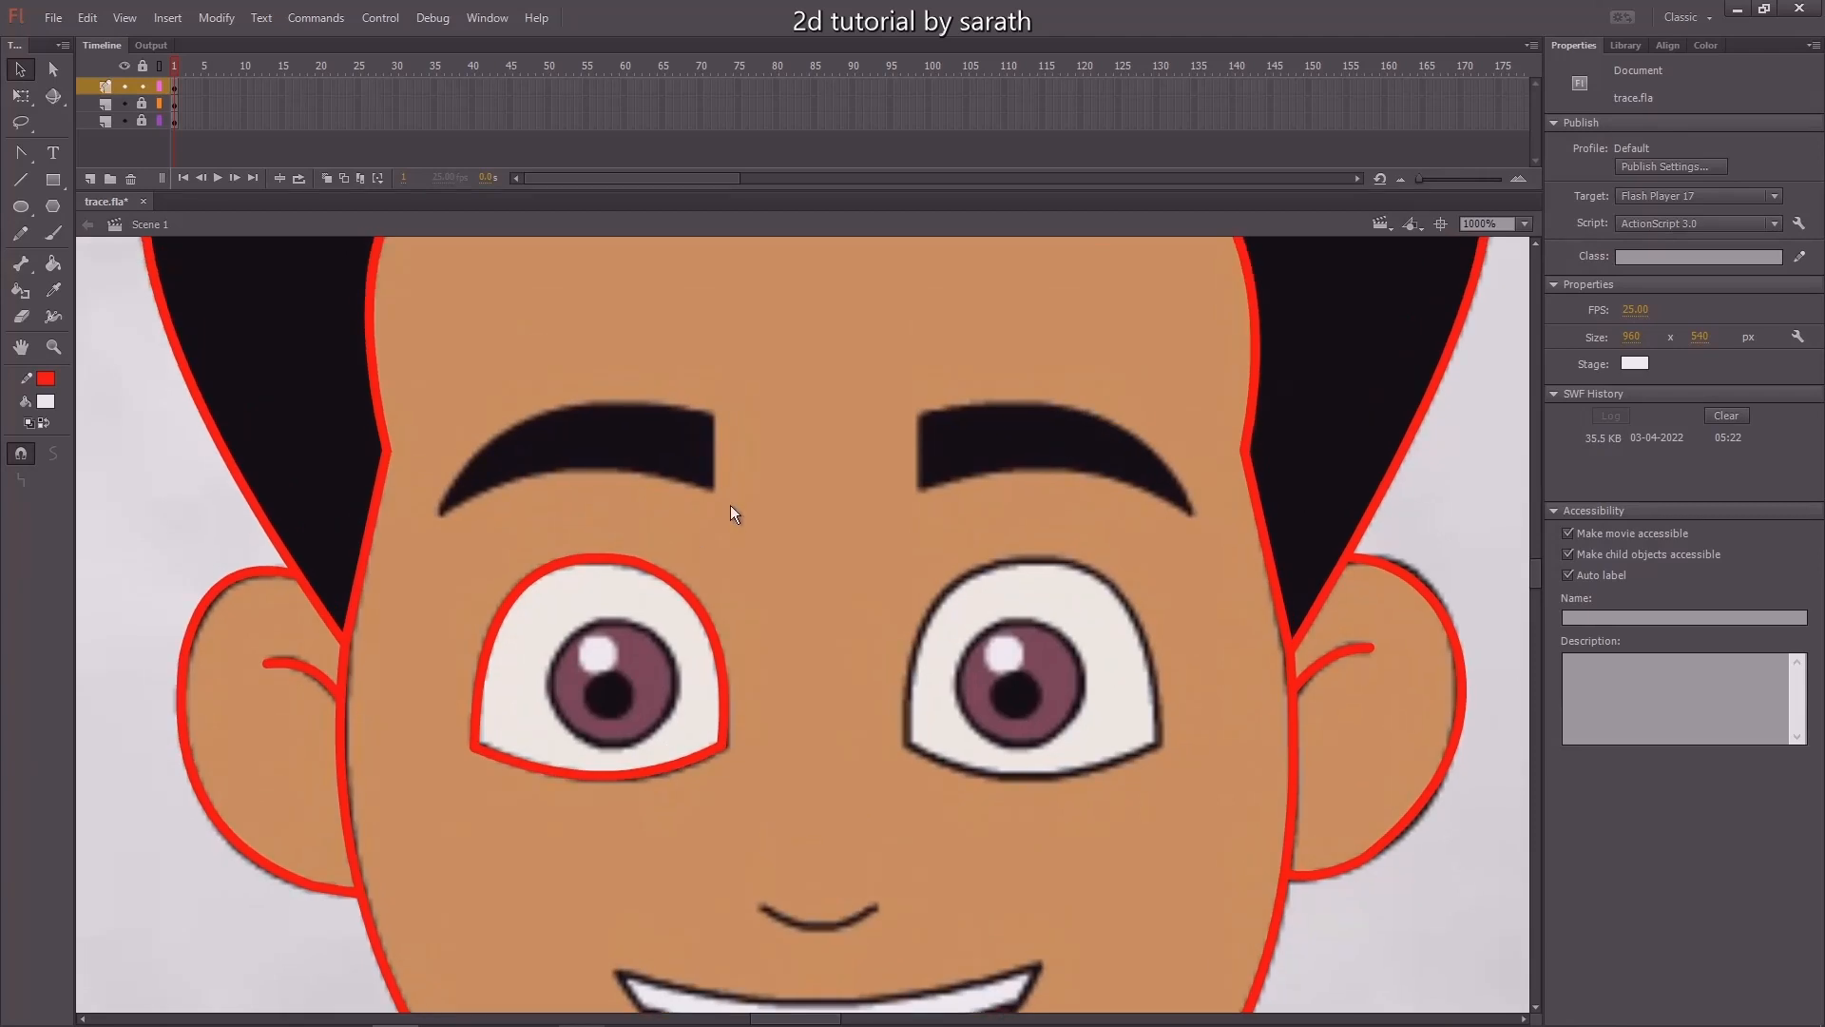
pyautogui.click(21, 207)
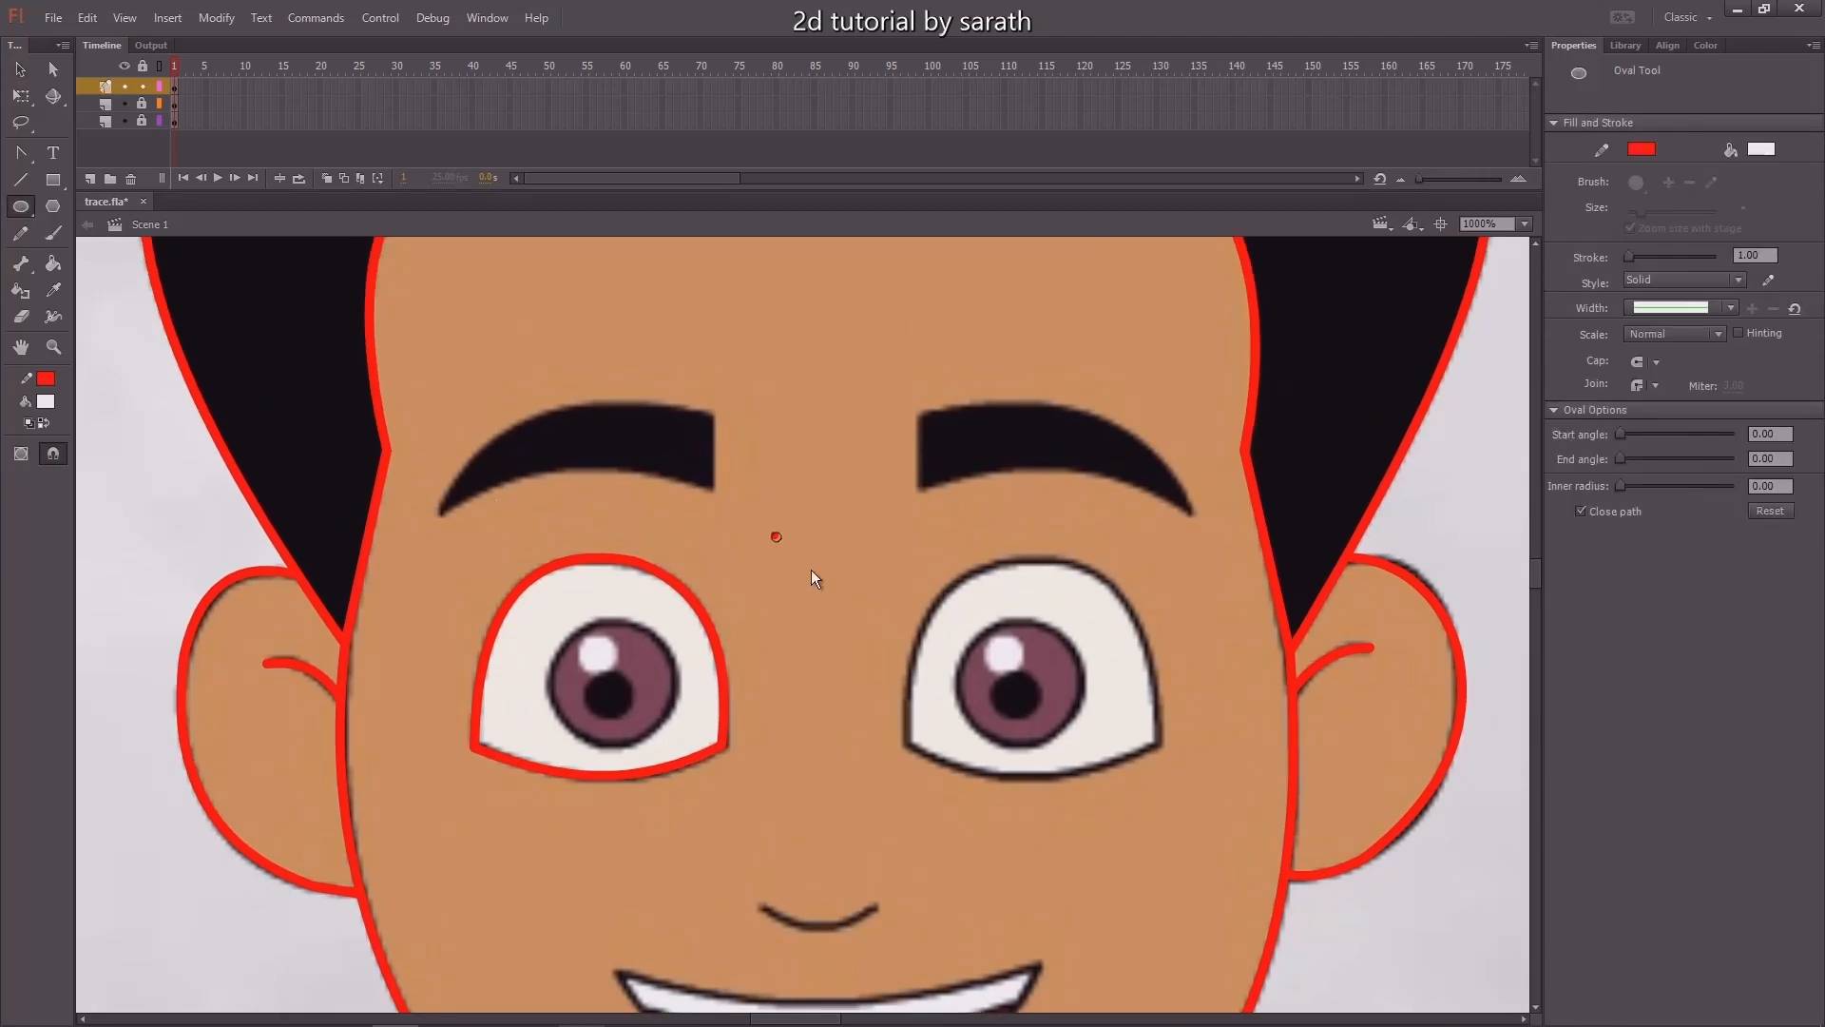
pyautogui.moveTo(776, 536); pyautogui.dragTo(861, 620)
pyautogui.press('v')
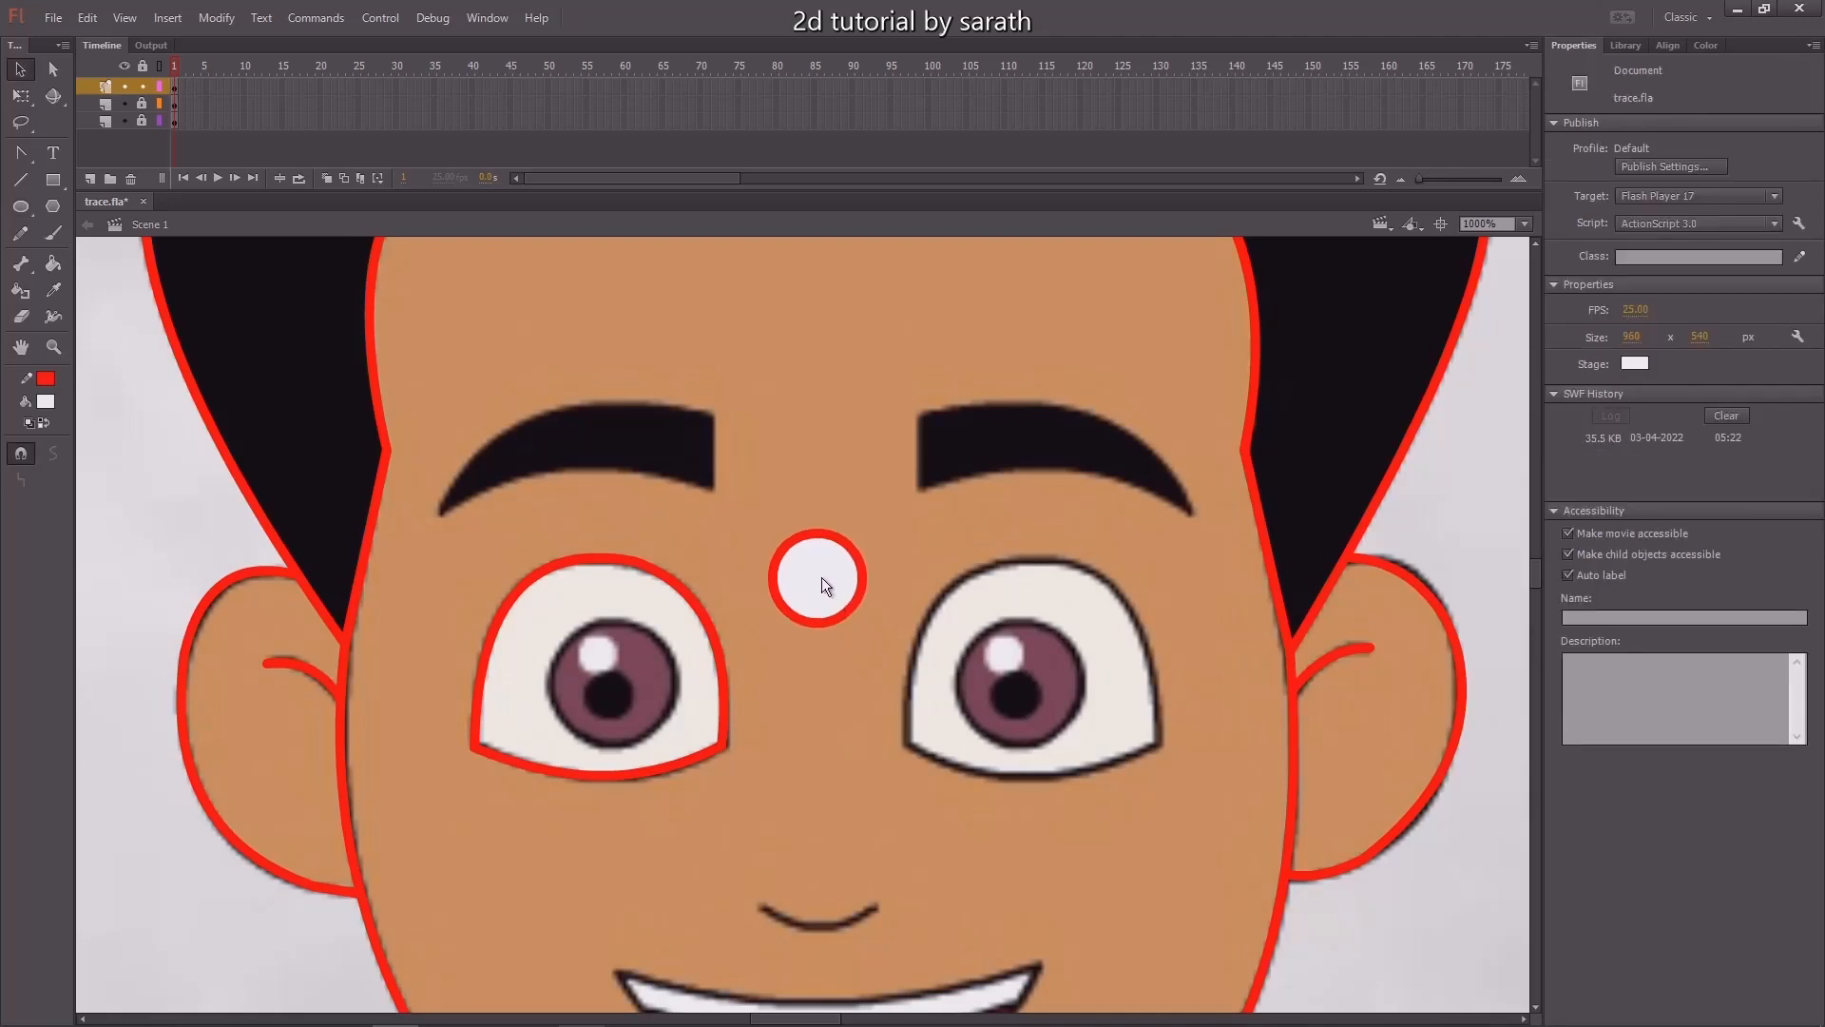
pyautogui.click(821, 578)
pyautogui.press('Delete')
# Move the circle outline onto the left eye's iris and enlarge it to about 12.3 px to match.
pyautogui.click(858, 558)
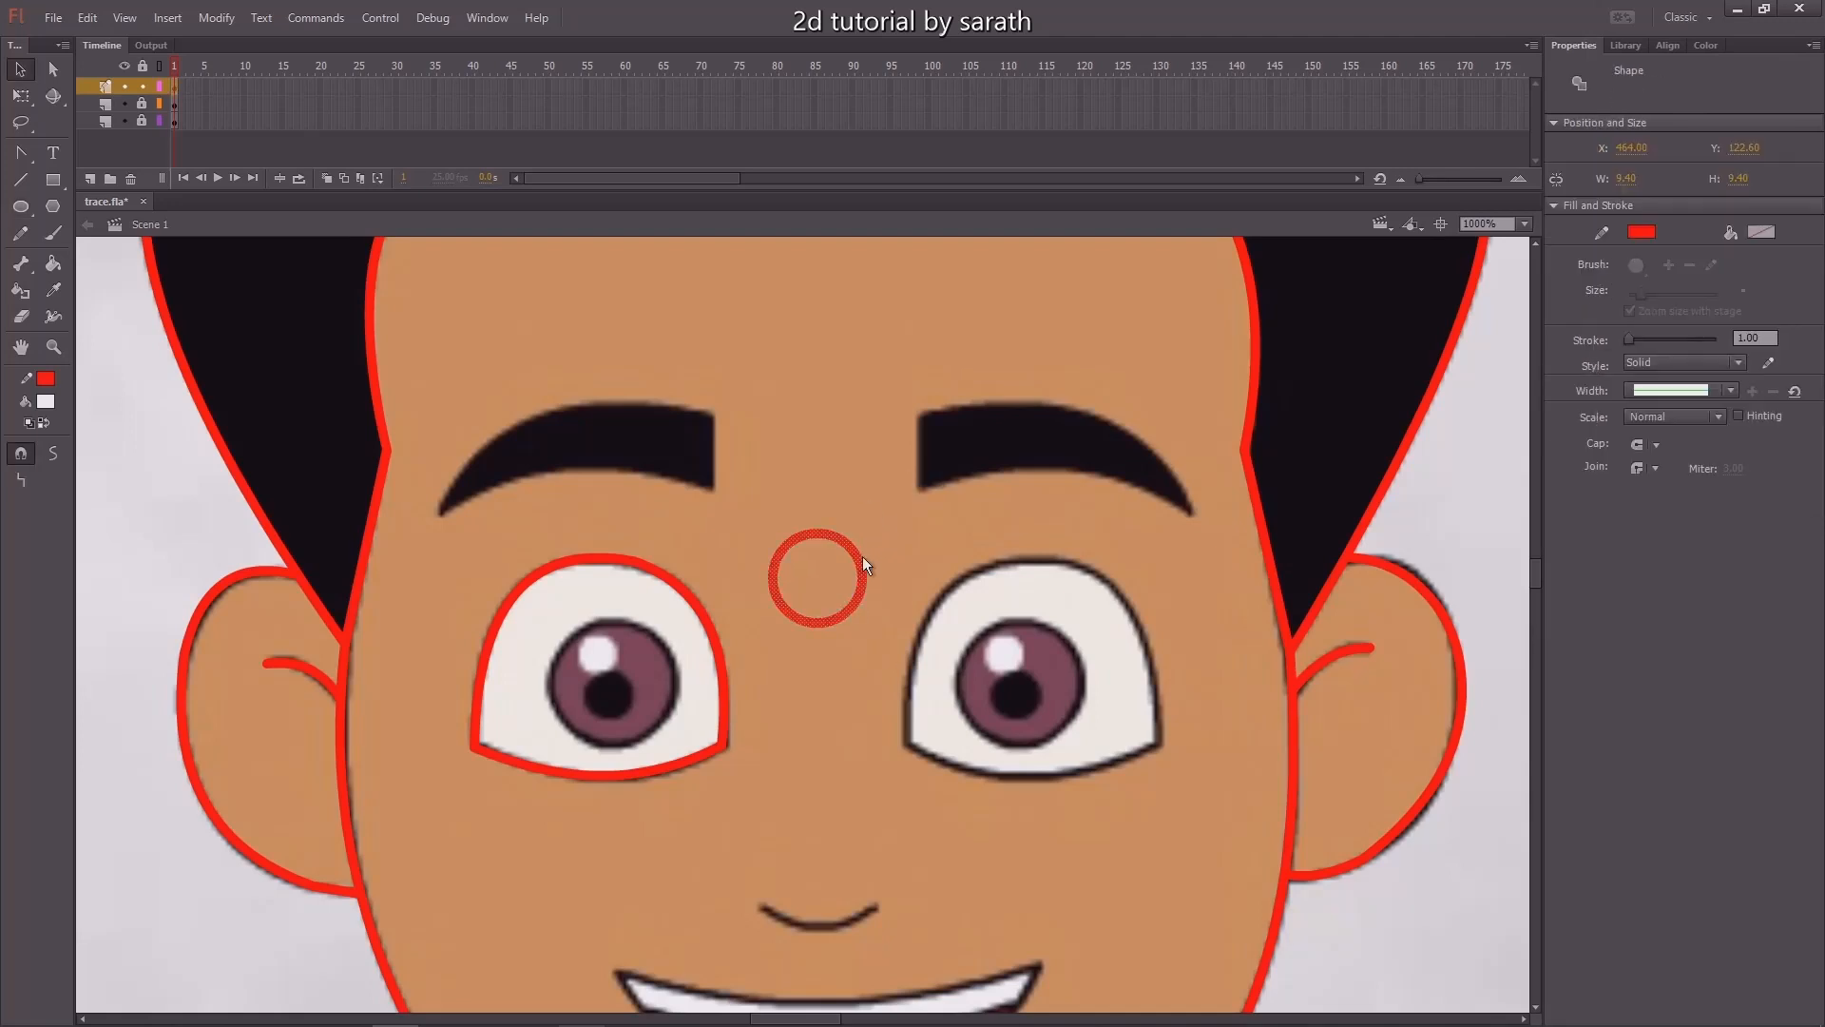
pyautogui.moveTo(852, 554); pyautogui.dragTo(680, 624)
pyautogui.press('q')
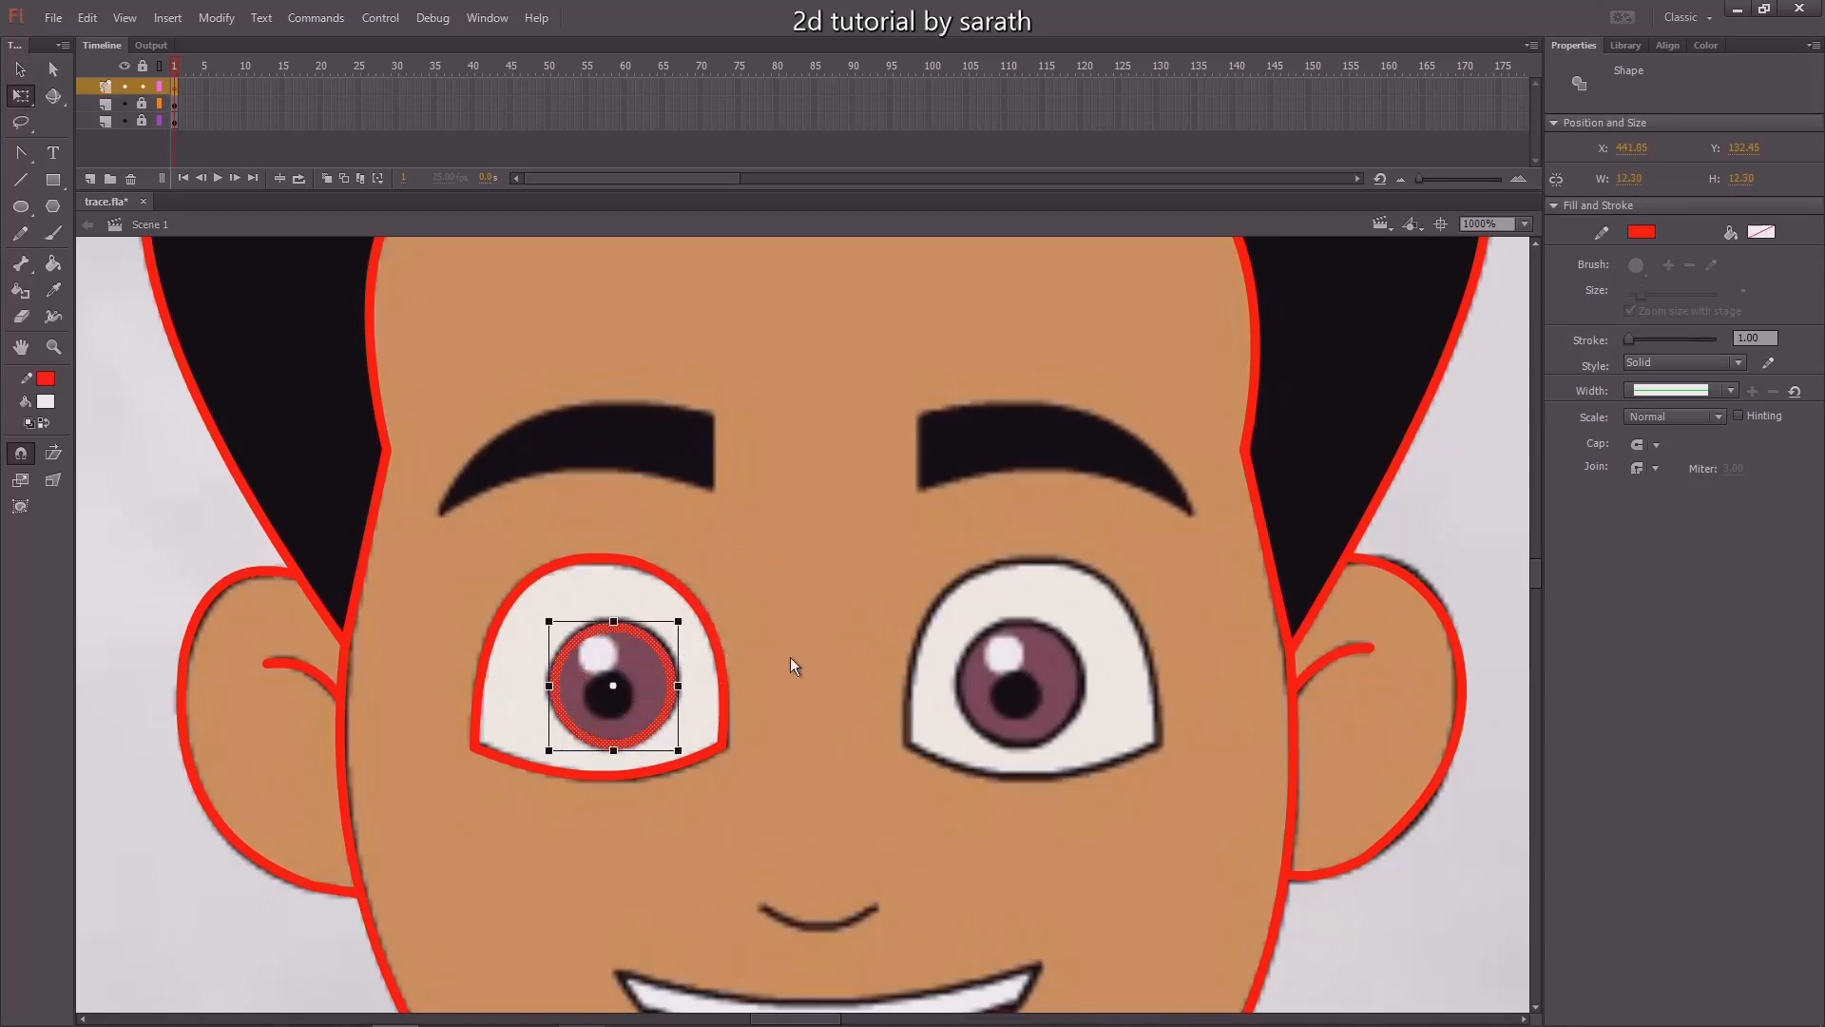
pyautogui.hotkey('ctrl', '=')
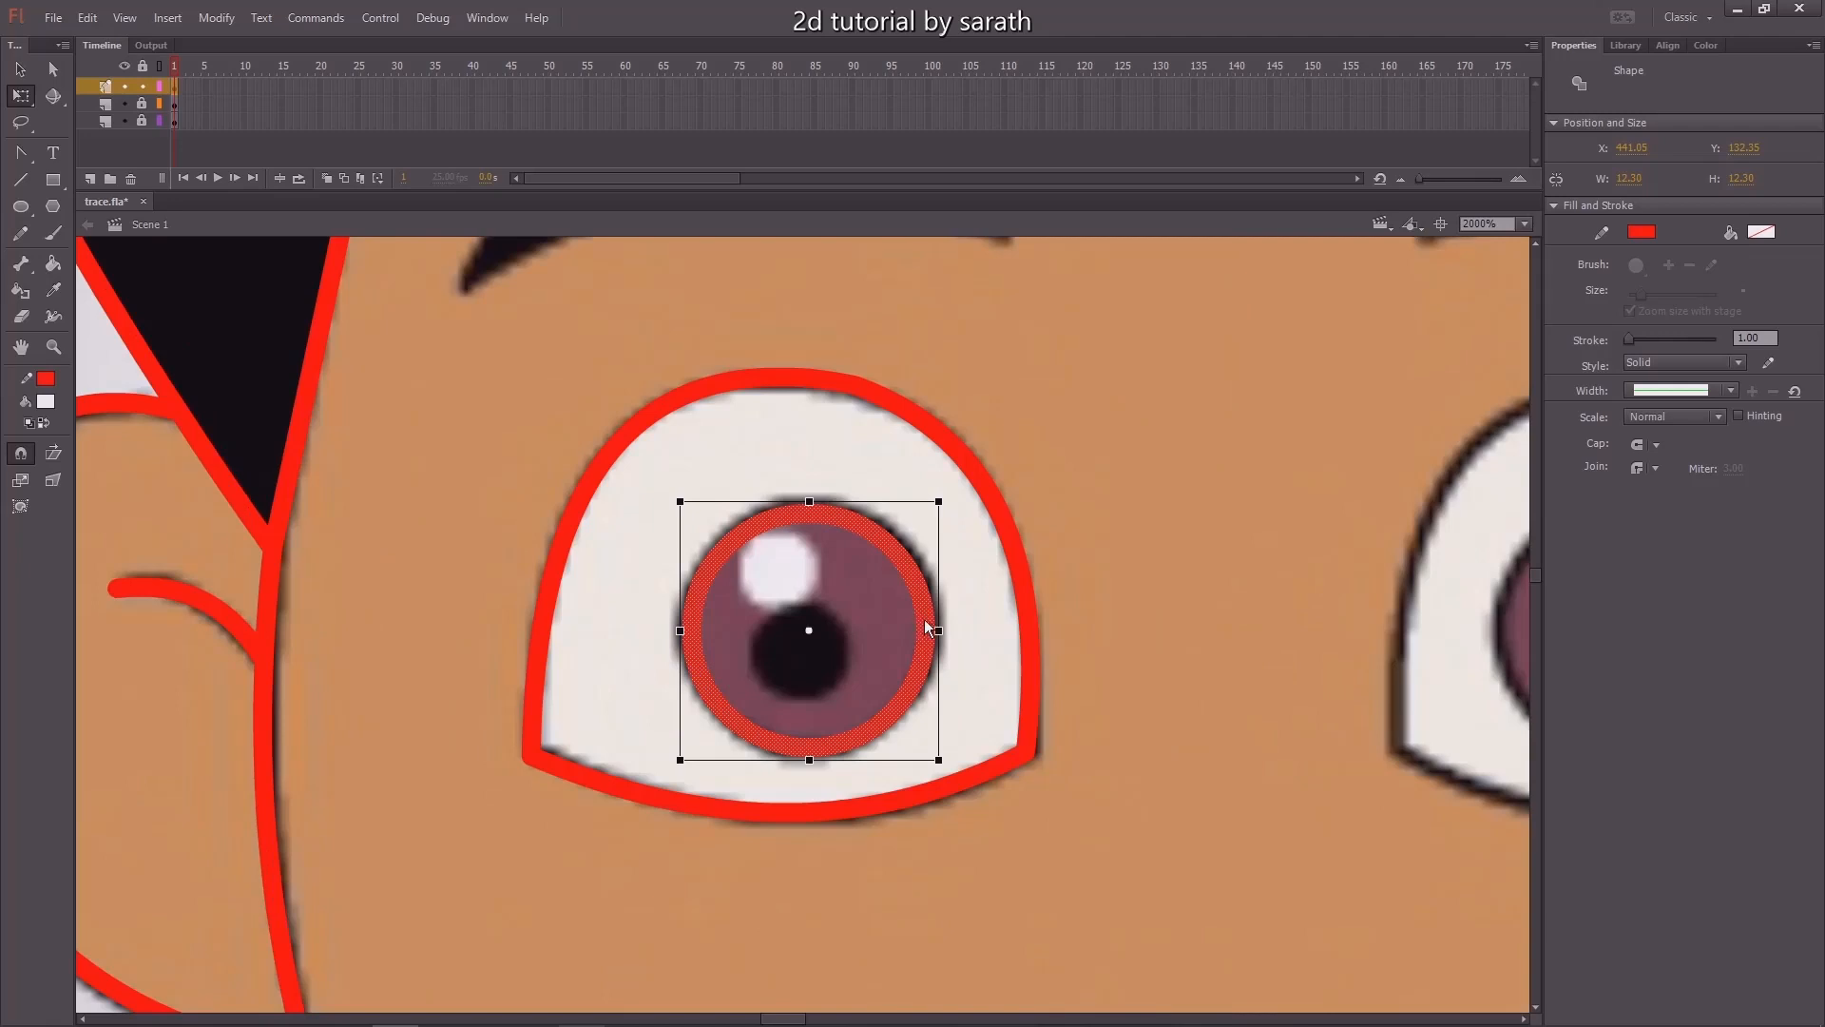
# Duplicate the iris circle, scale the copy down to the pupil's size and nudge it over the left eye's pupil.
pyautogui.moveTo(932, 625); pyautogui.dragTo(942, 634)
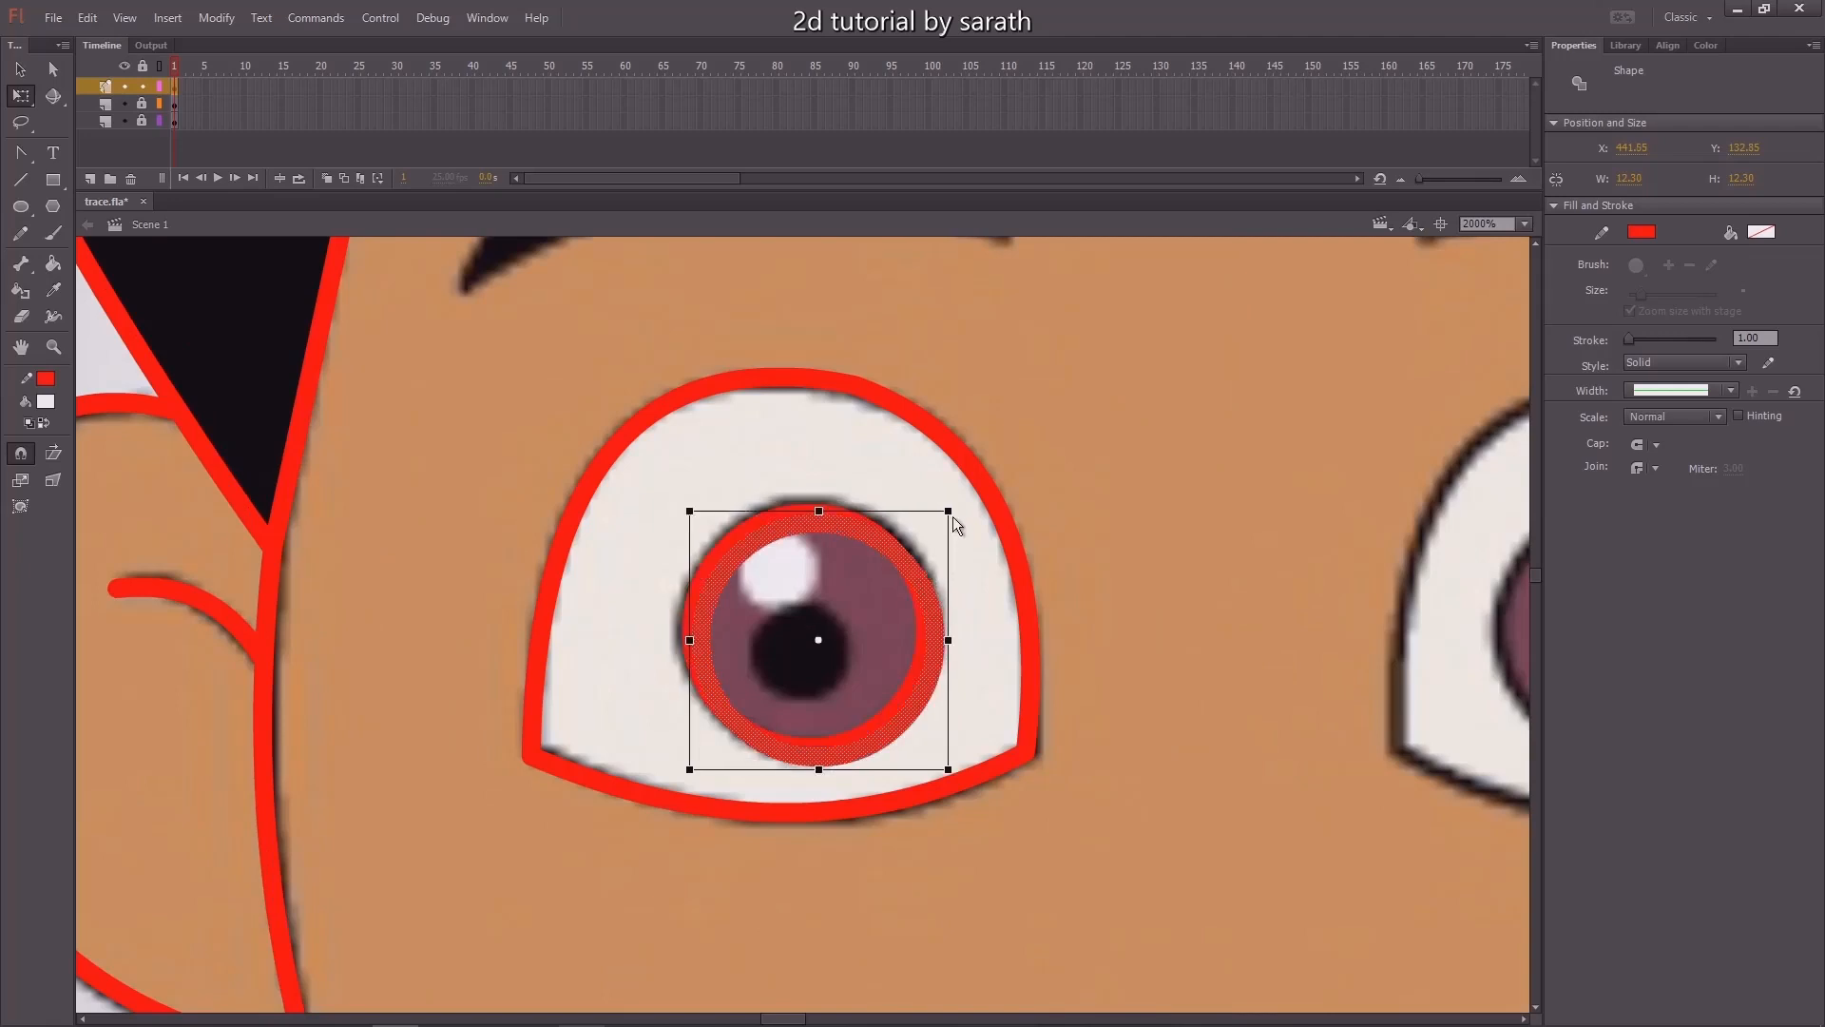
pyautogui.moveTo(951, 516); pyautogui.dragTo(851, 590)
pyautogui.press('v')
pyautogui.press('Down')
pyautogui.press('Down')
pyautogui.press('Left')
pyautogui.press('Left')
pyautogui.press('Left')
pyautogui.press('Left')
pyautogui.press('Left')
pyautogui.press('Left')
pyautogui.press('Left')
pyautogui.press('Left')
pyautogui.press('Left')
pyautogui.press('Left')
pyautogui.press('Left')
pyautogui.press('Left')
# Duplicate the pupil circle, shrink the copy and place it over the white highlight in the left eye.
pyautogui.press('q')
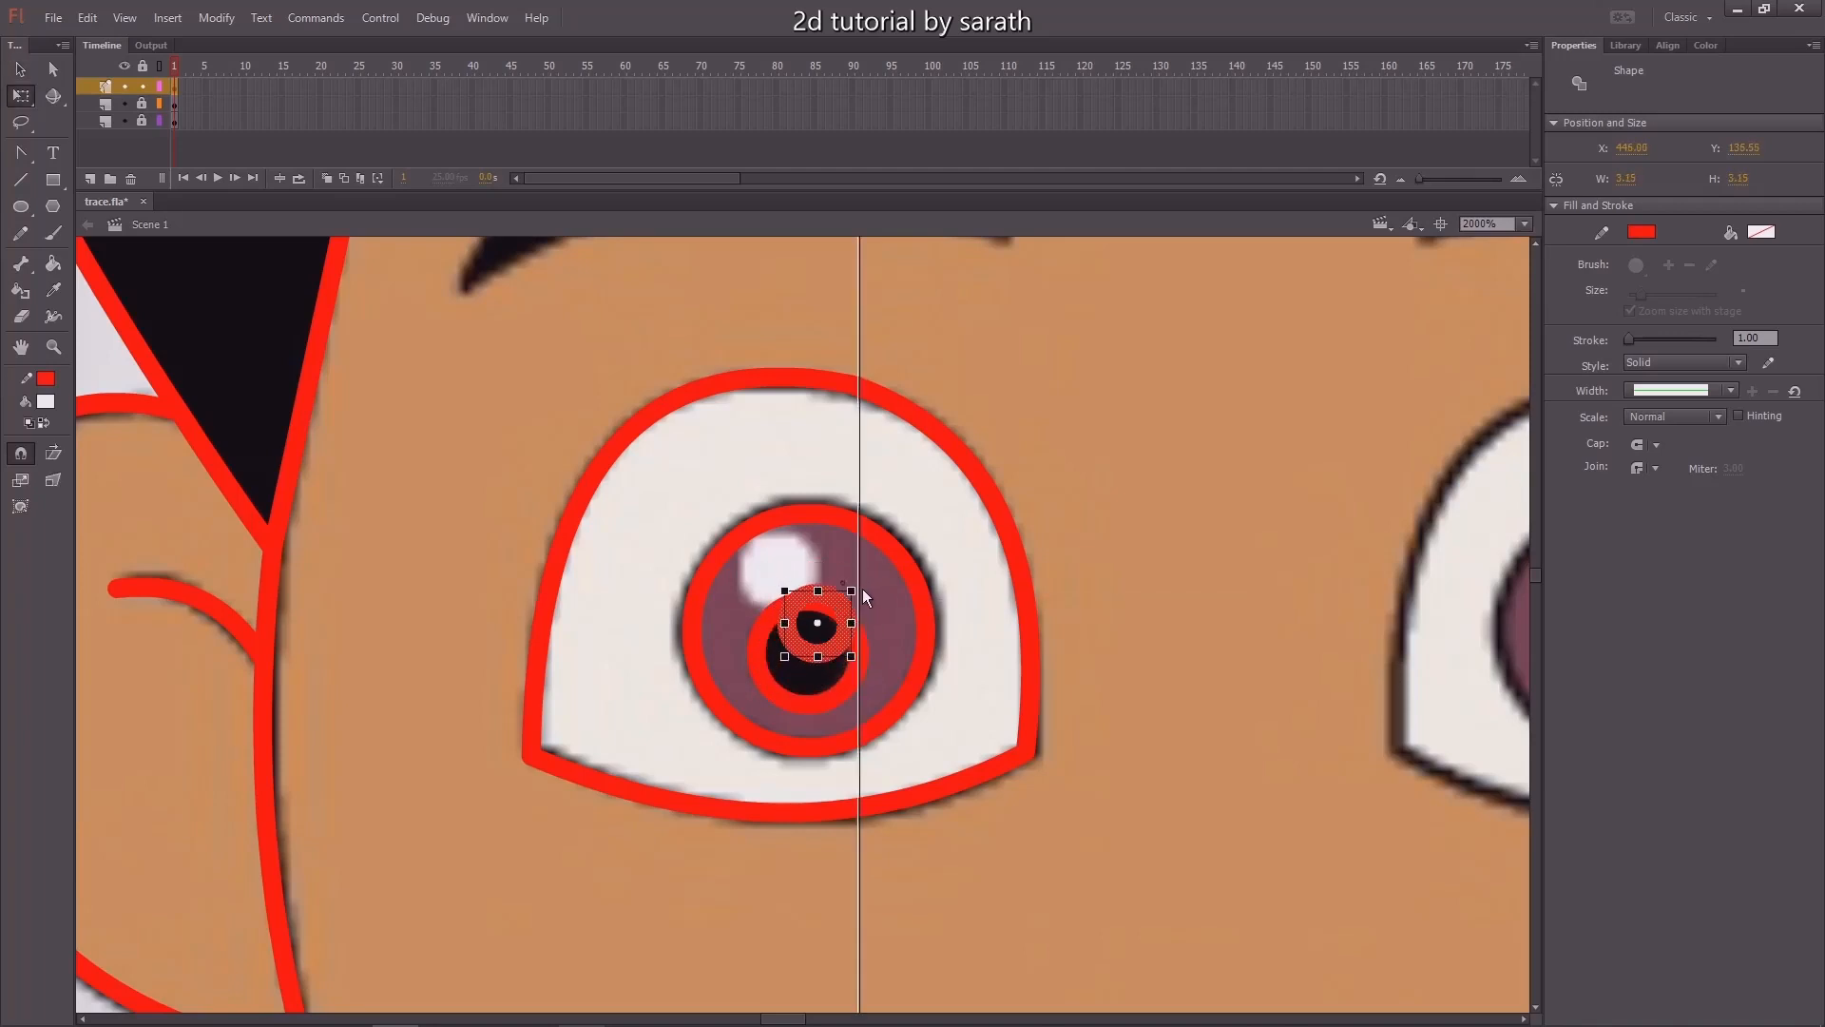
pyautogui.press('v')
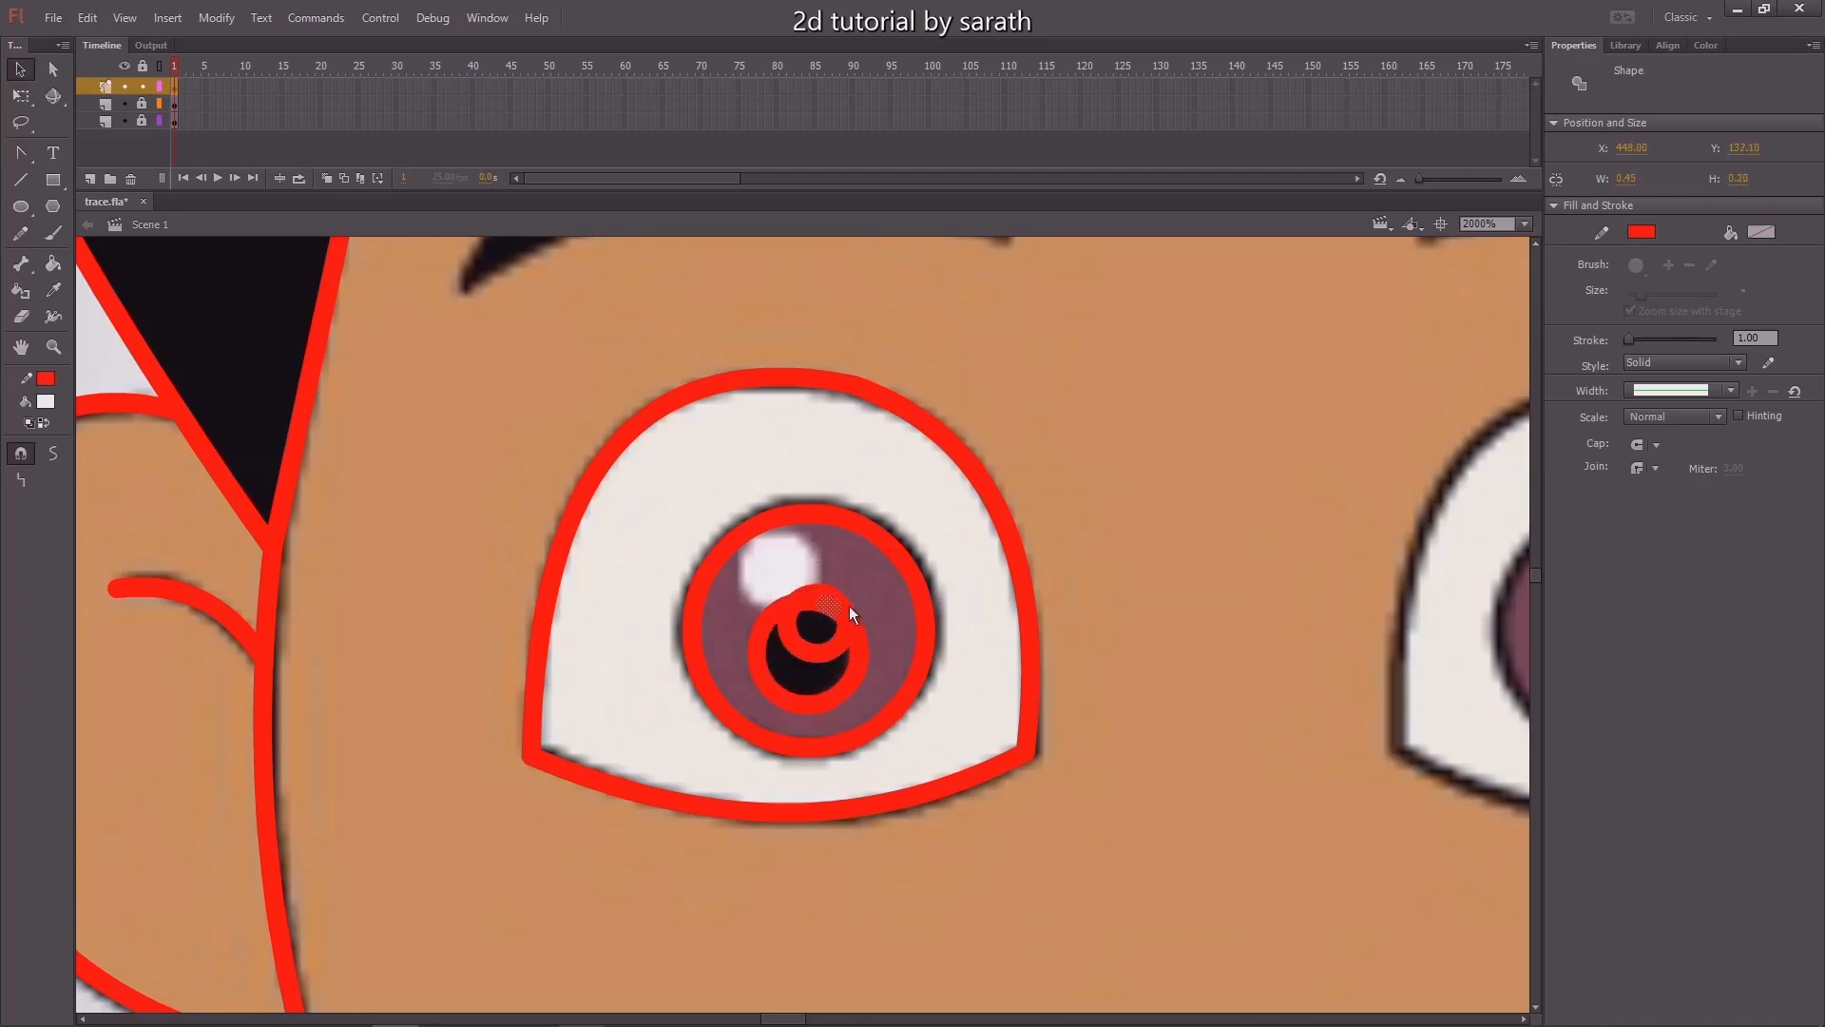
pyautogui.moveTo(836, 596); pyautogui.dragTo(801, 551)
pyautogui.click(1093, 494)
# Trace the lower edge of the left eyebrow with a line bent upward to the brow's curve.
pyautogui.hotkey('ctrl', '-')
pyautogui.hotkey('ctrl', '-')
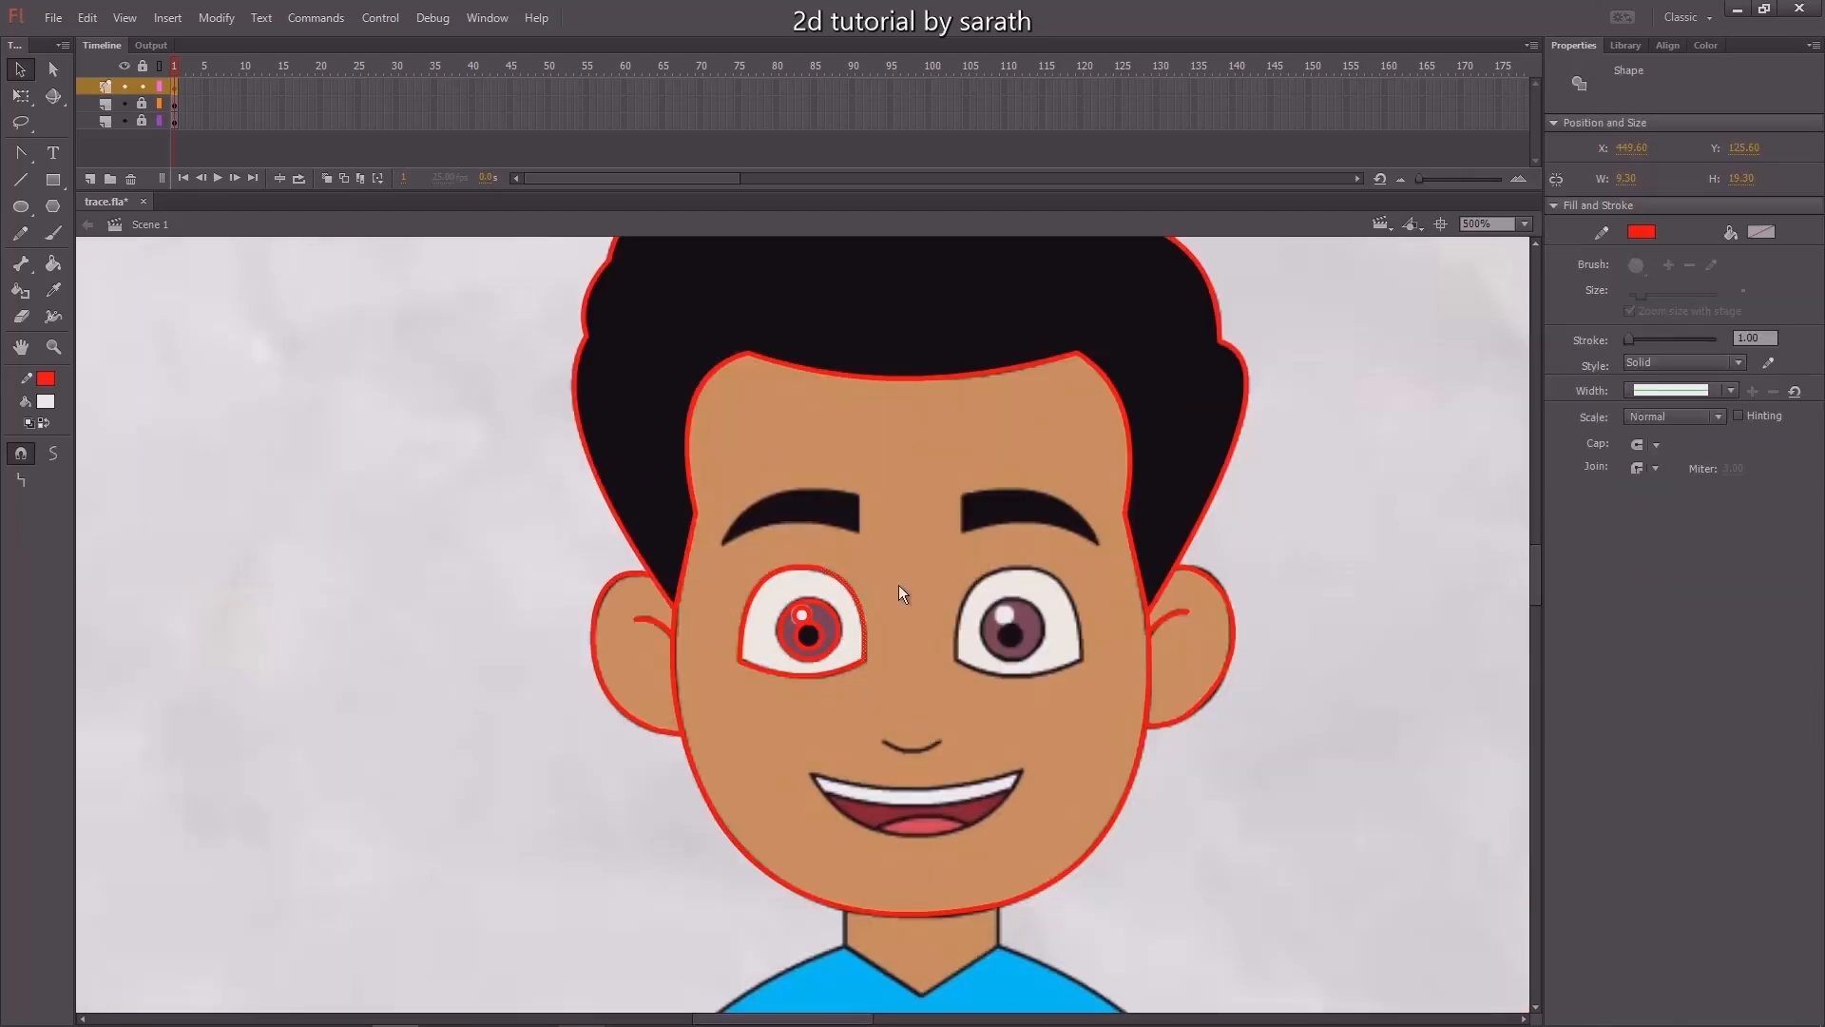
pyautogui.hotkey('ctrl', '=')
pyautogui.press('n')
pyautogui.moveTo(898, 554); pyautogui.dragTo(618, 581)
pyautogui.press('v')
pyautogui.moveTo(798, 566); pyautogui.dragTo(795, 537)
# Trace the left eyebrow's upper edge with an upward-bent line and close the outline at its outer tip and inner end.
pyautogui.press('n')
pyautogui.moveTo(898, 475); pyautogui.dragTo(662, 525)
pyautogui.press('v')
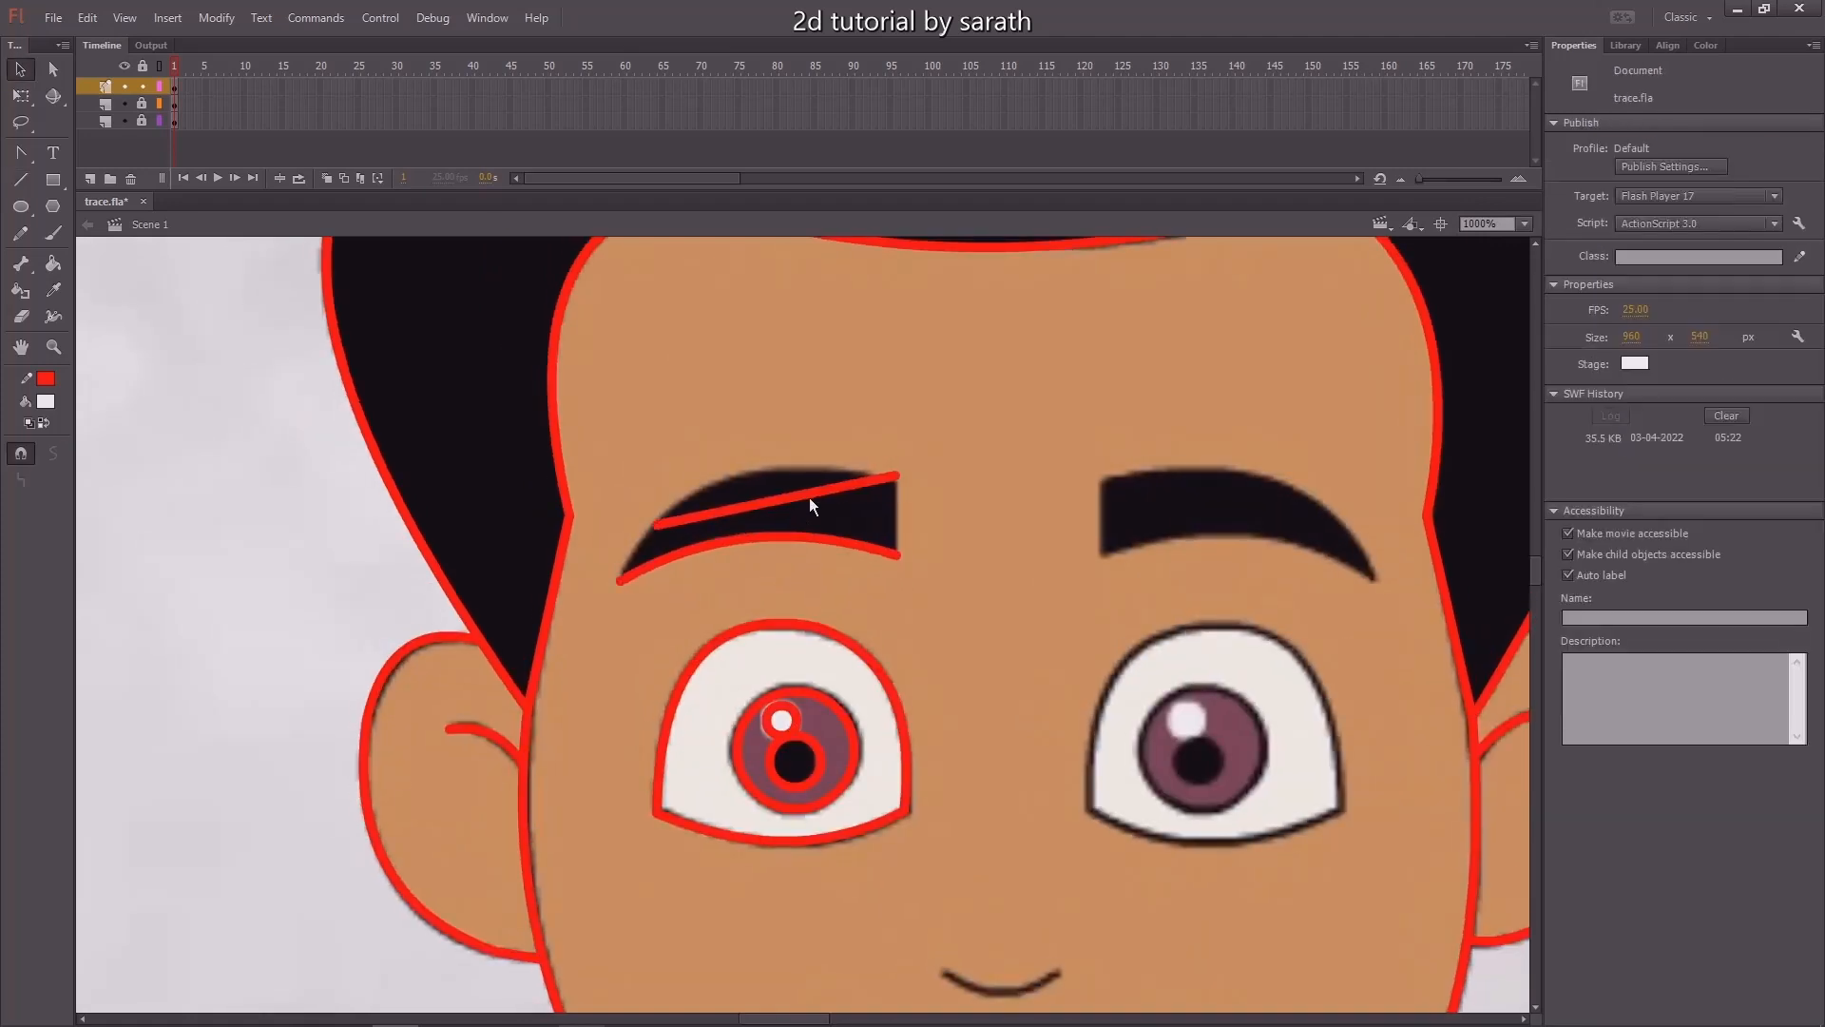
pyautogui.moveTo(808, 498); pyautogui.dragTo(791, 462)
pyautogui.press('n')
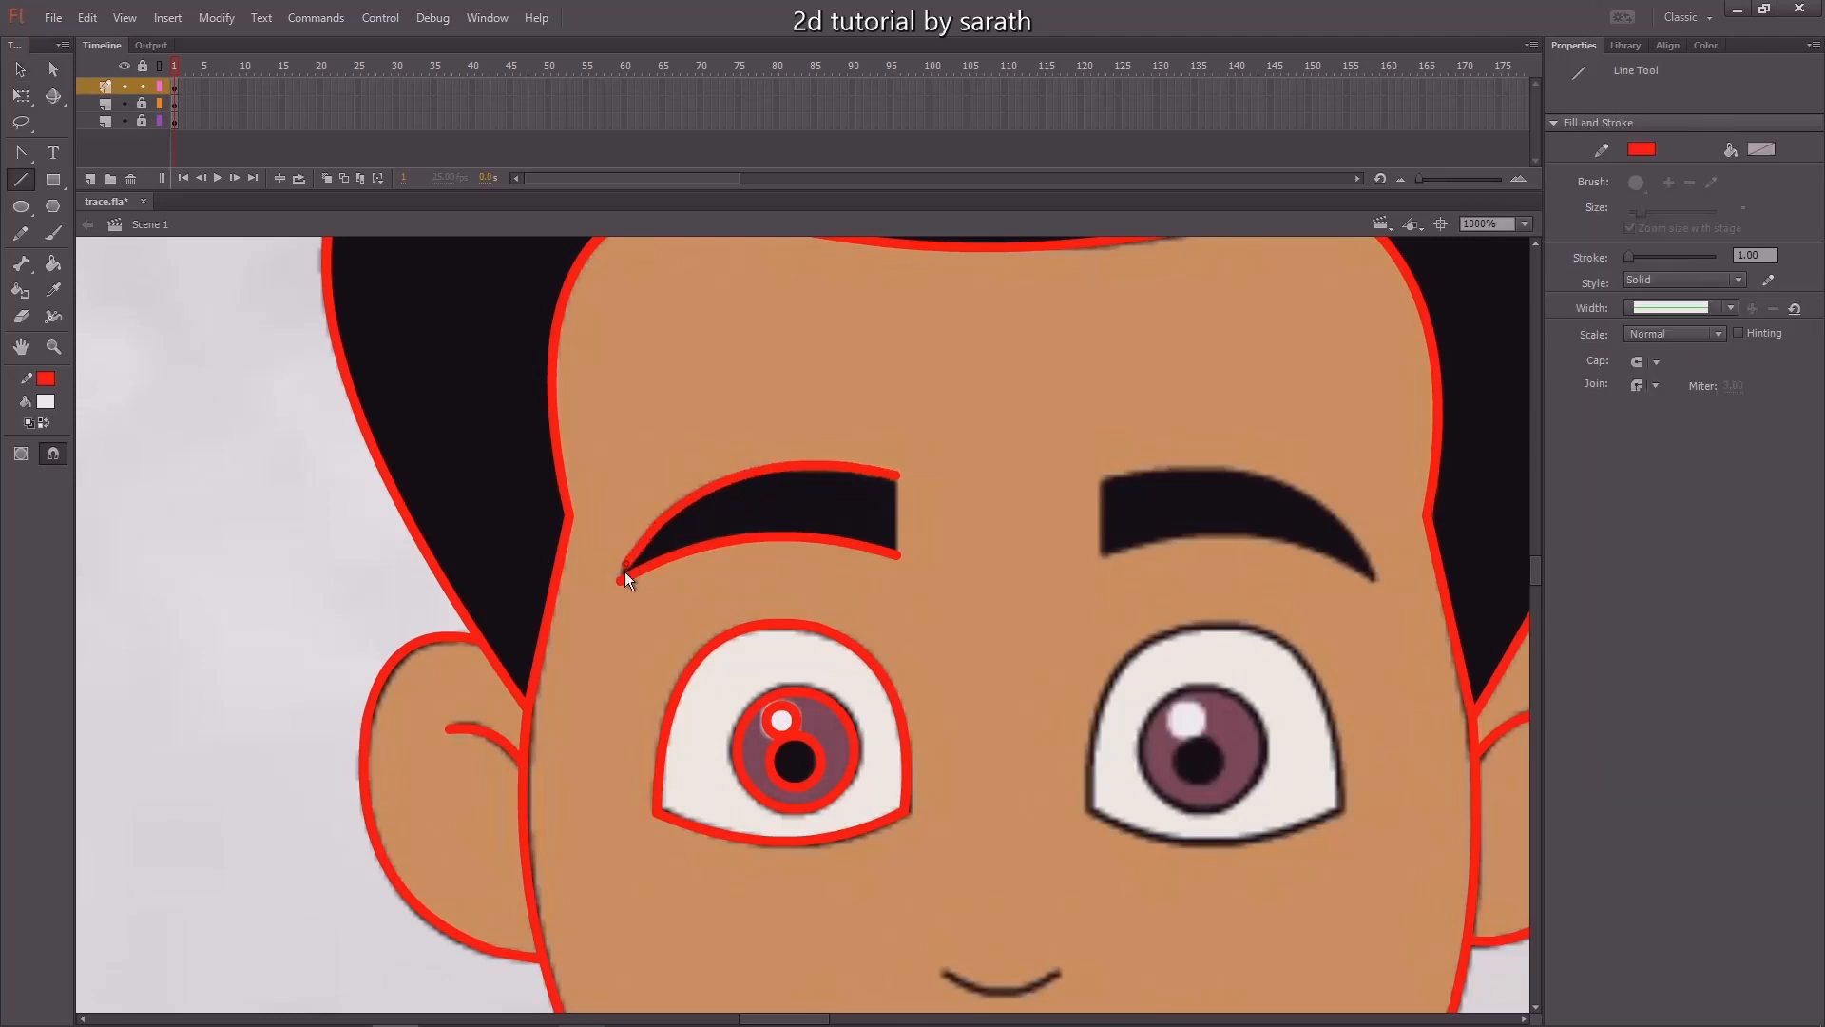
pyautogui.moveTo(619, 581); pyautogui.dragTo(645, 559)
pyautogui.press('v')
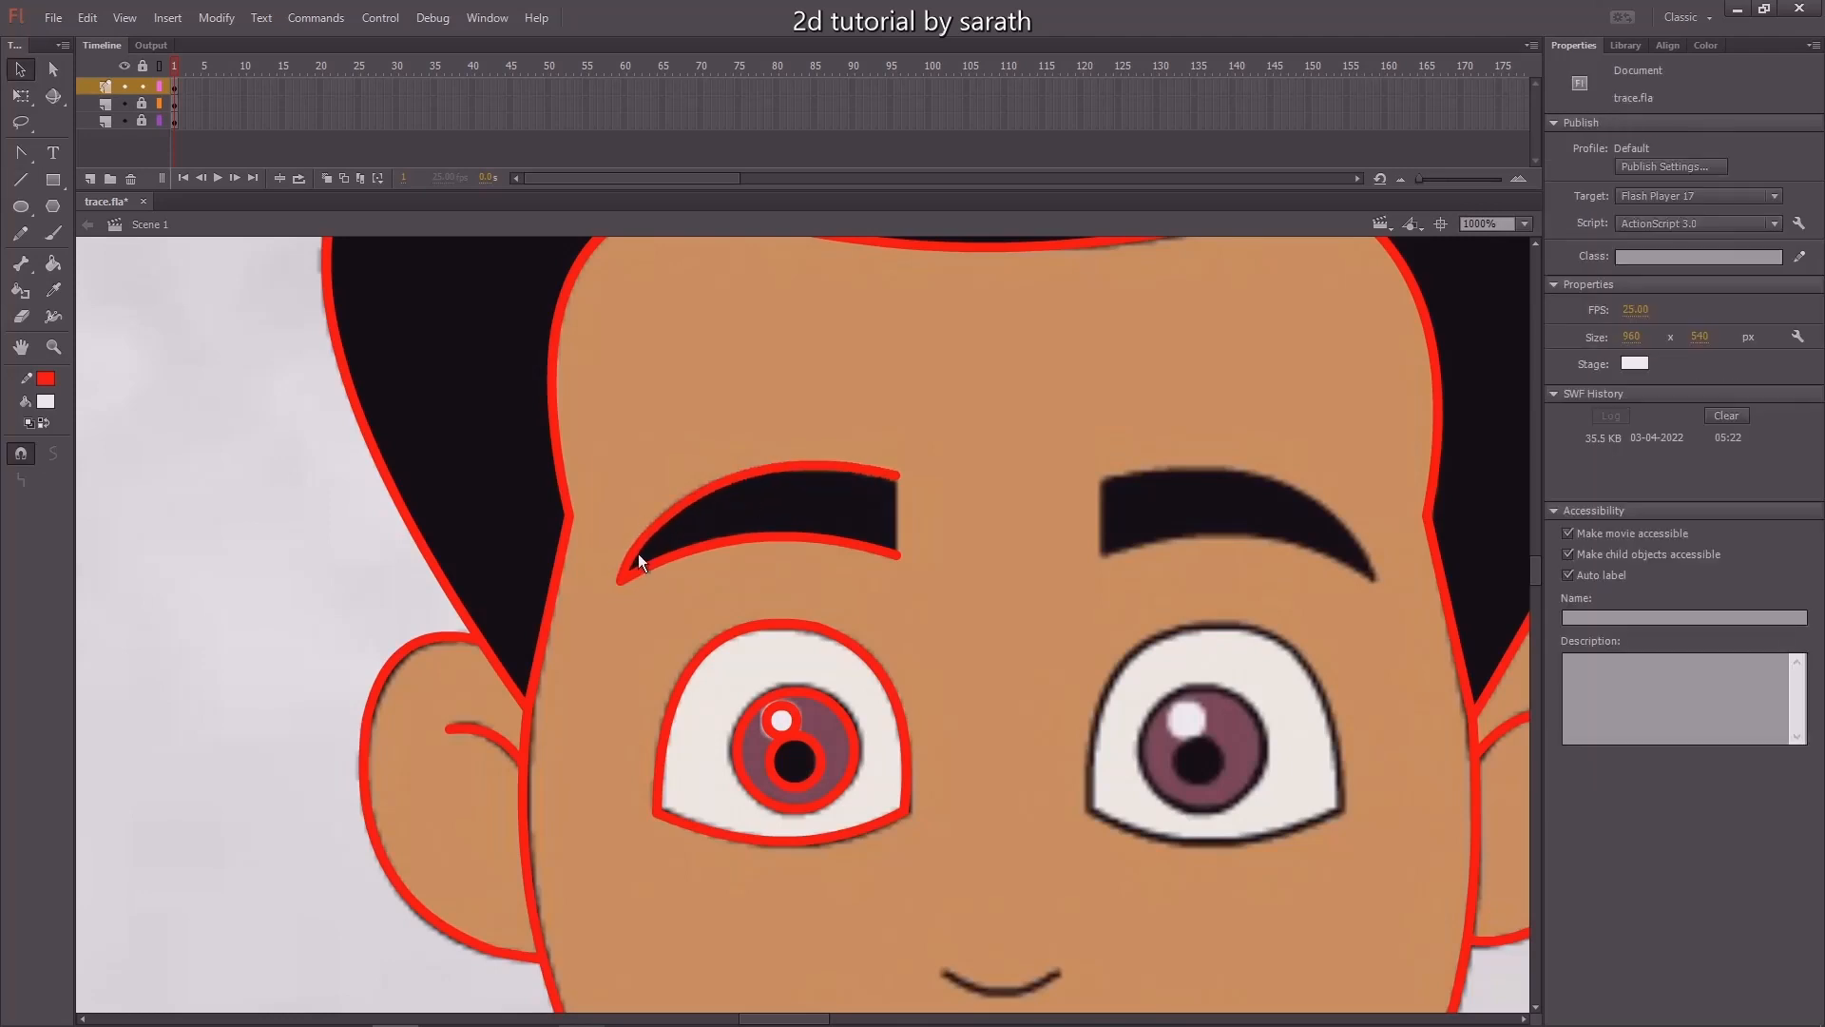
pyautogui.press('n')
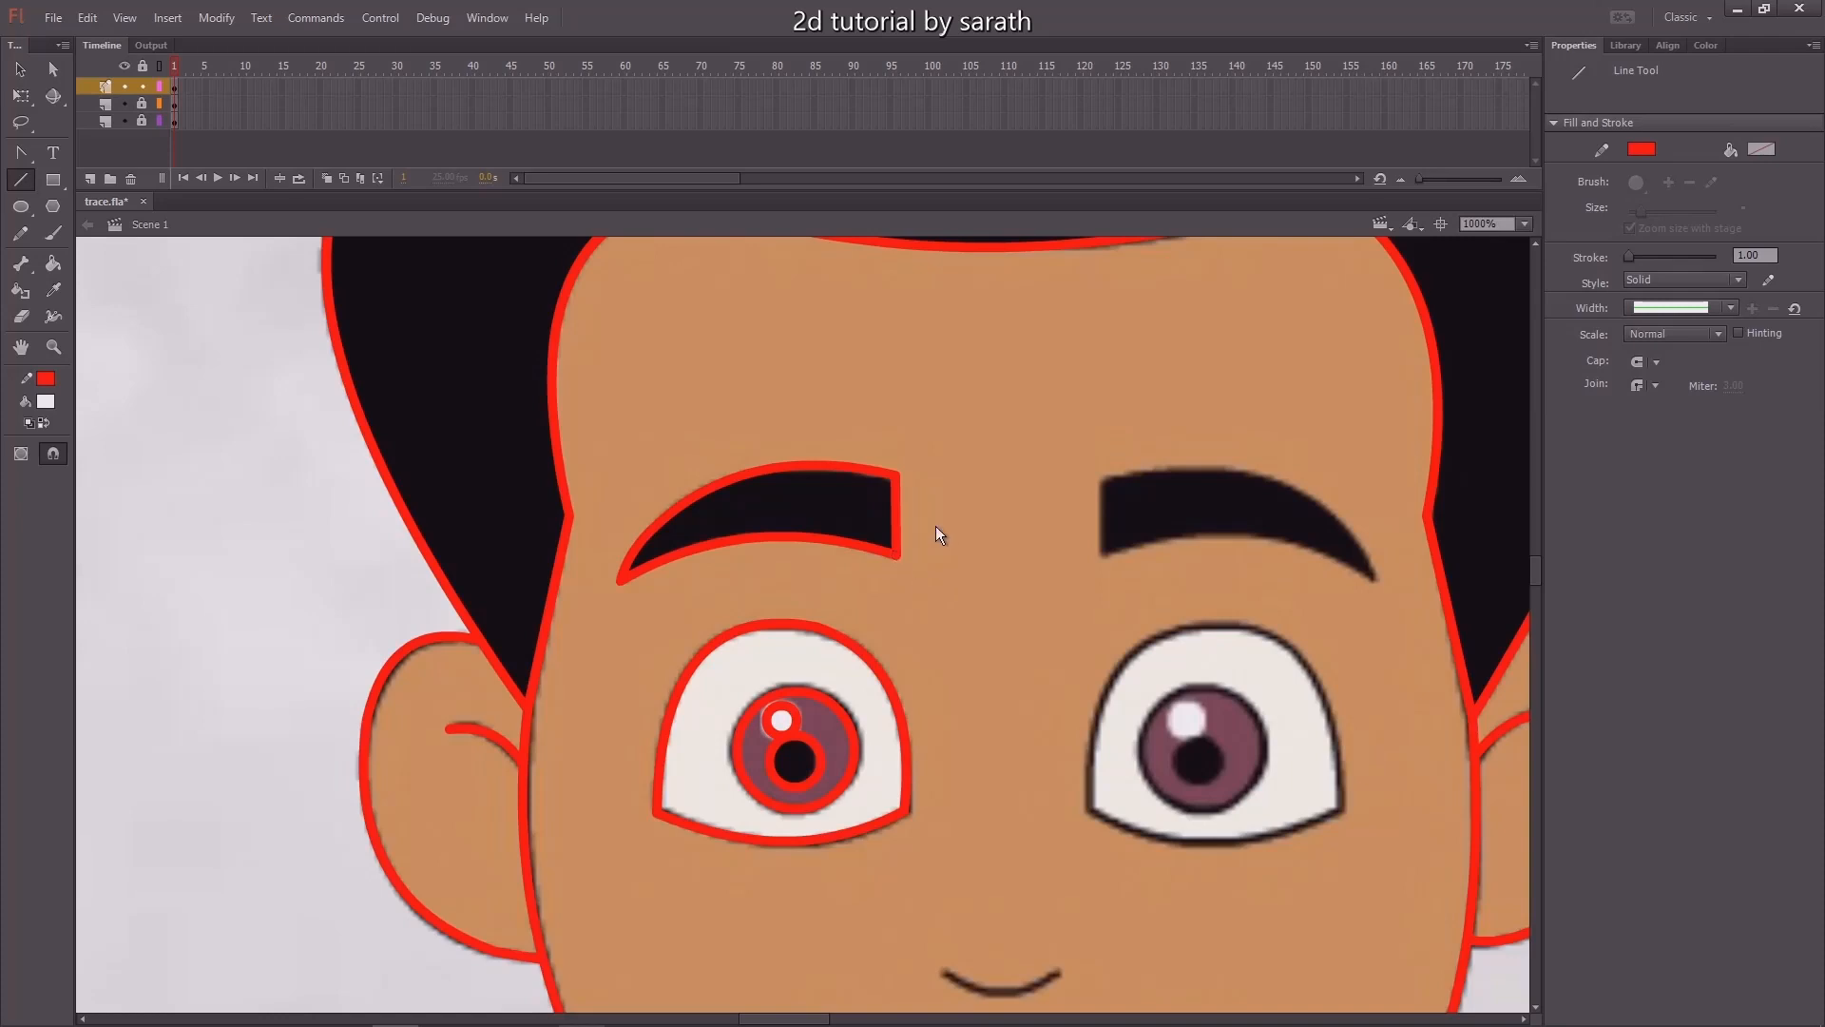
# Select the left eye and eyebrow outlines and place a duplicate over the right eye and eyebrow.
pyautogui.scroll(-1, 927, 494)
pyautogui.press('b')
pyautogui.press('v')
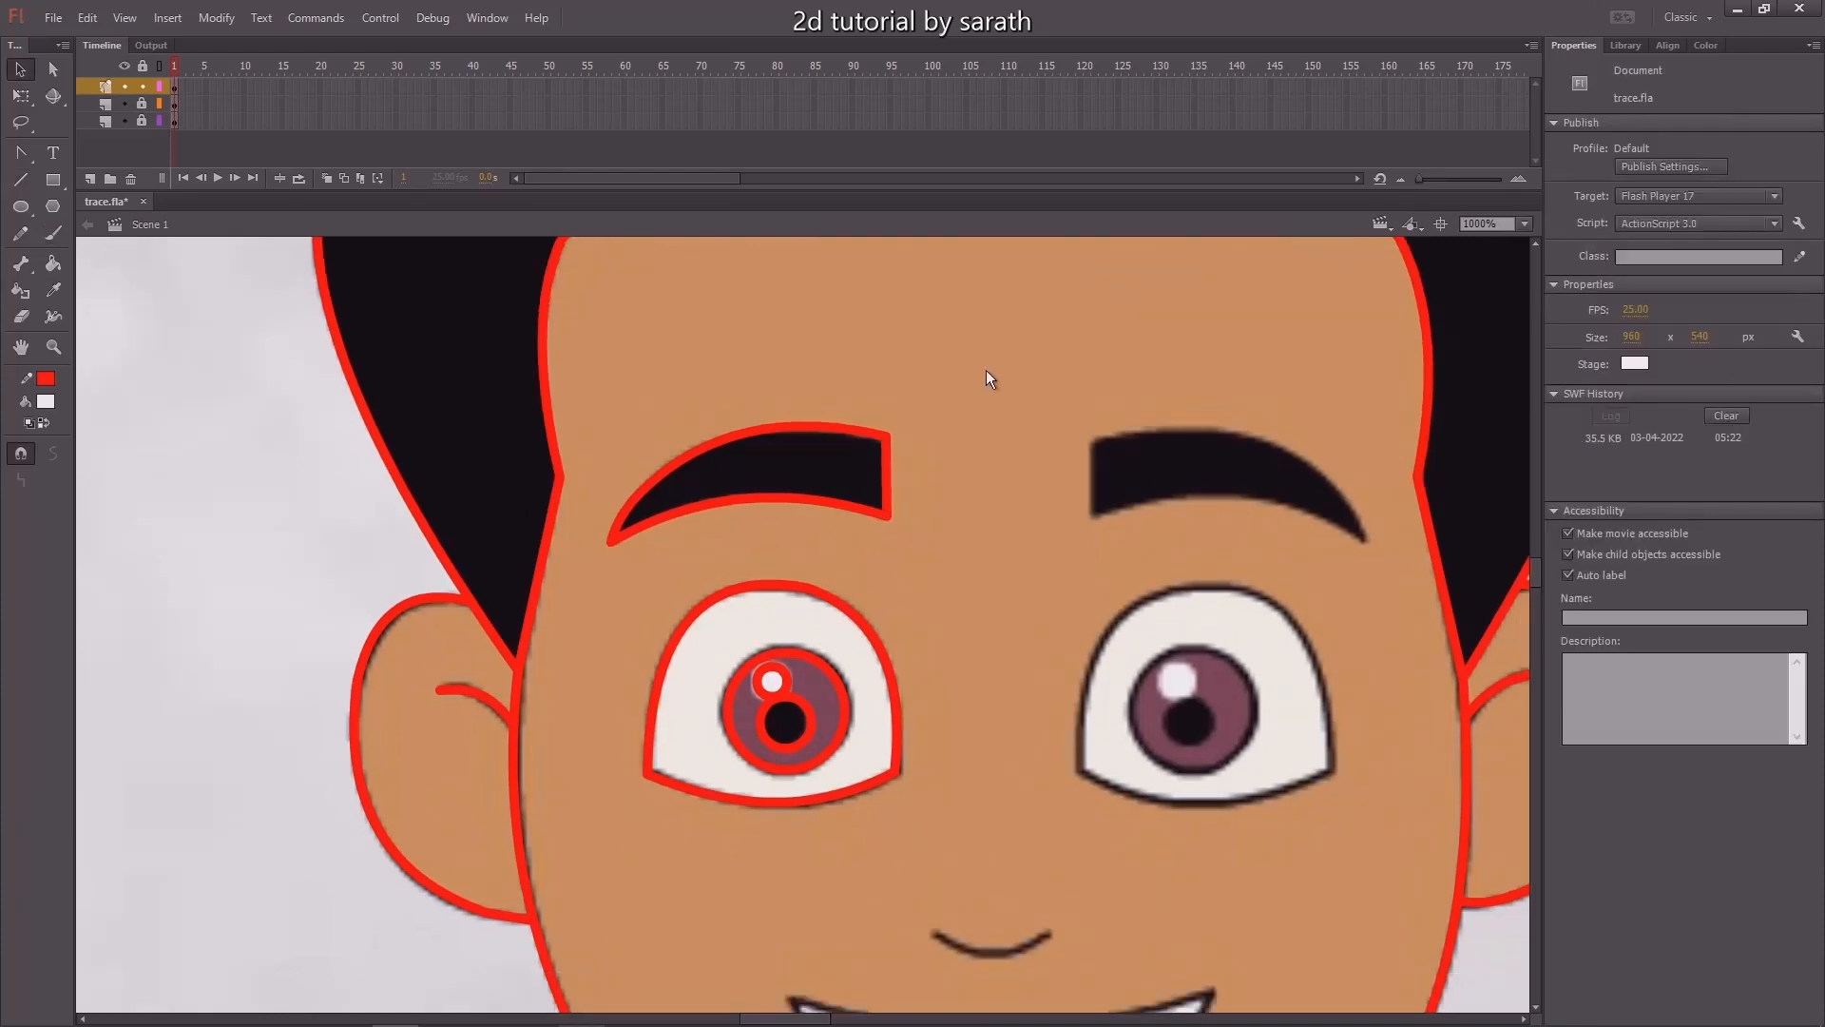
pyautogui.moveTo(988, 368); pyautogui.dragTo(587, 840)
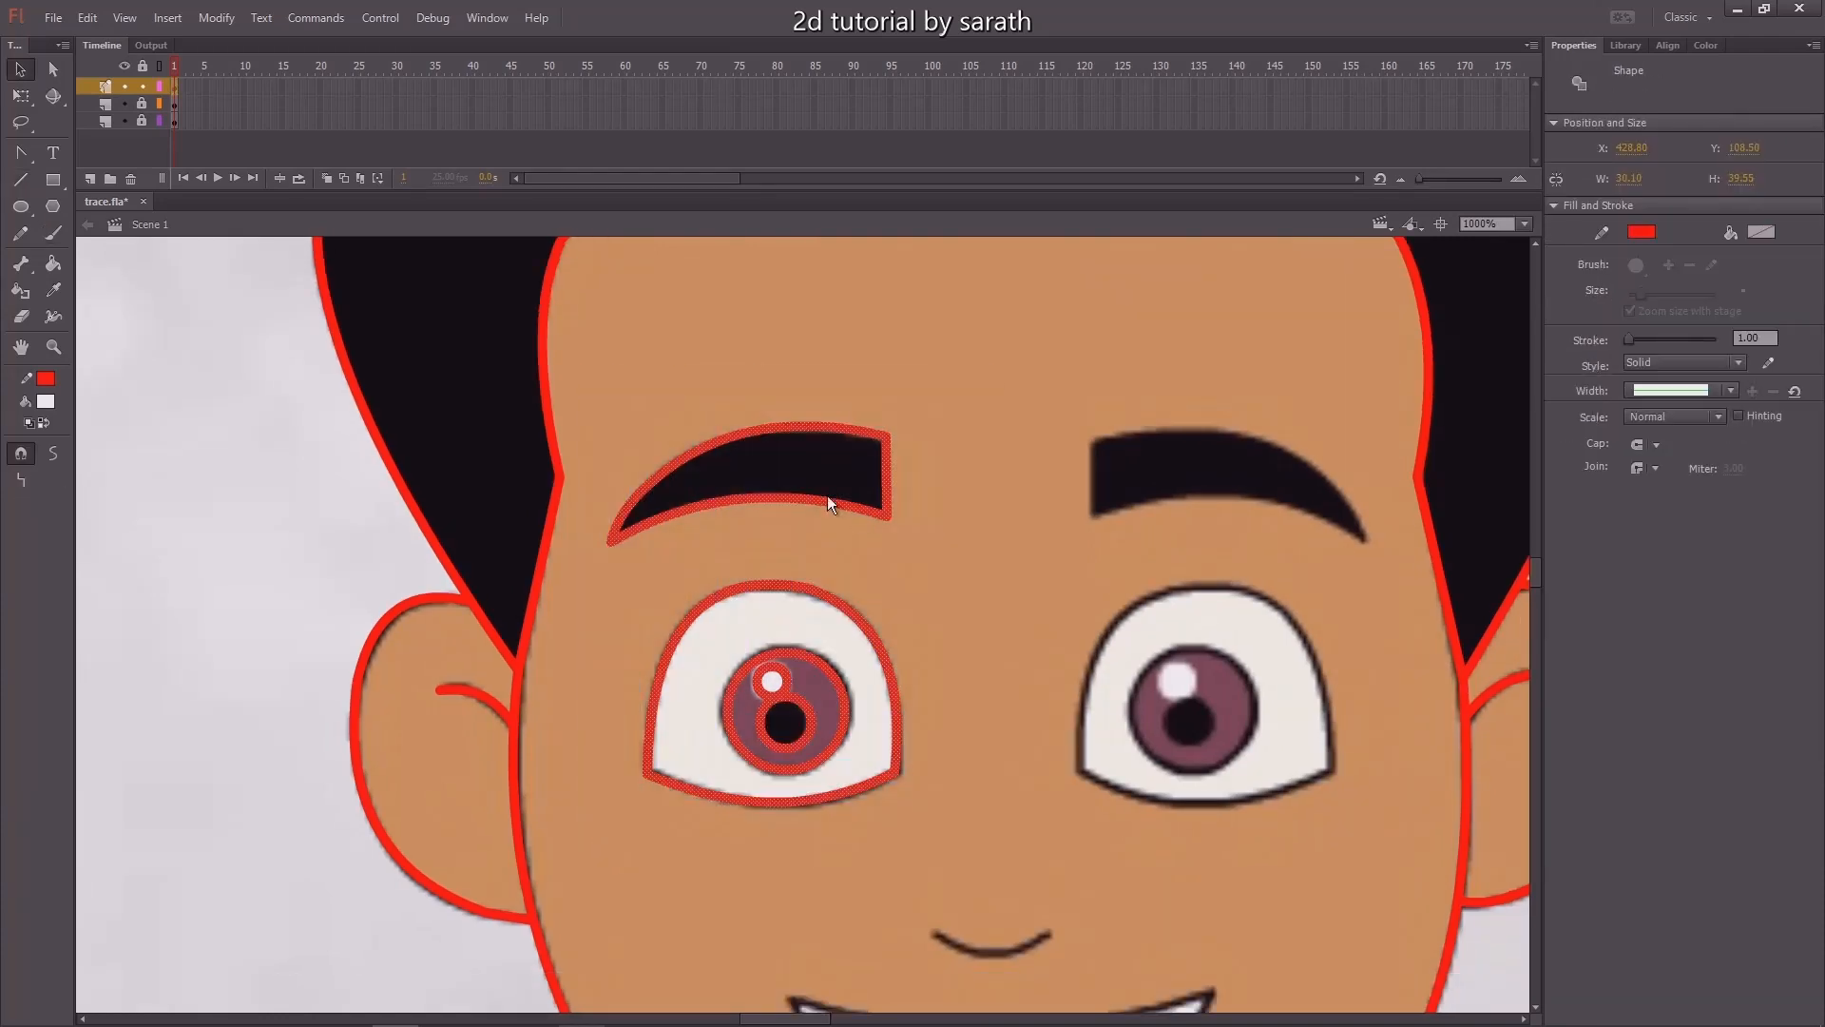
pyautogui.keyDown('shift'); pyautogui.click(891, 526); pyautogui.keyUp('shift')
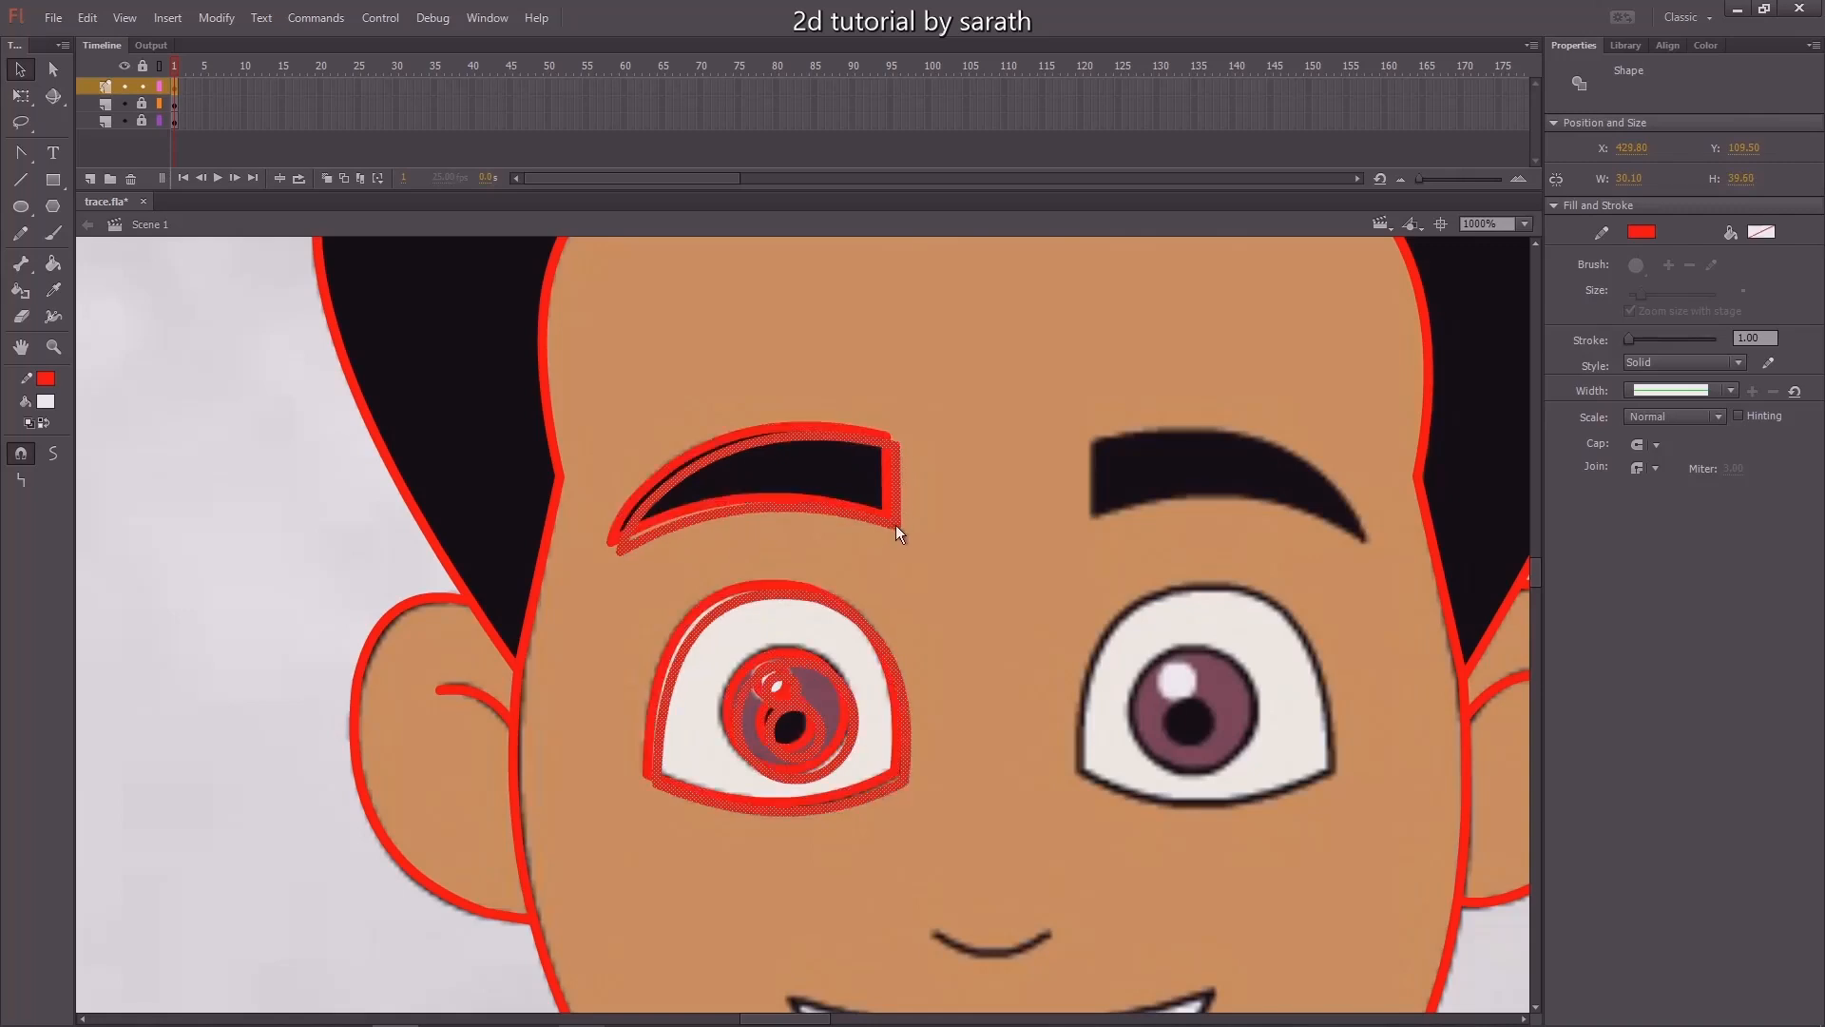
pyautogui.moveTo(897, 524); pyautogui.dragTo(1327, 509)
# Flip the duplicated eye and eyebrow outlines horizontally and align them with the right eye and eyebrow.
pyautogui.click(217, 18)
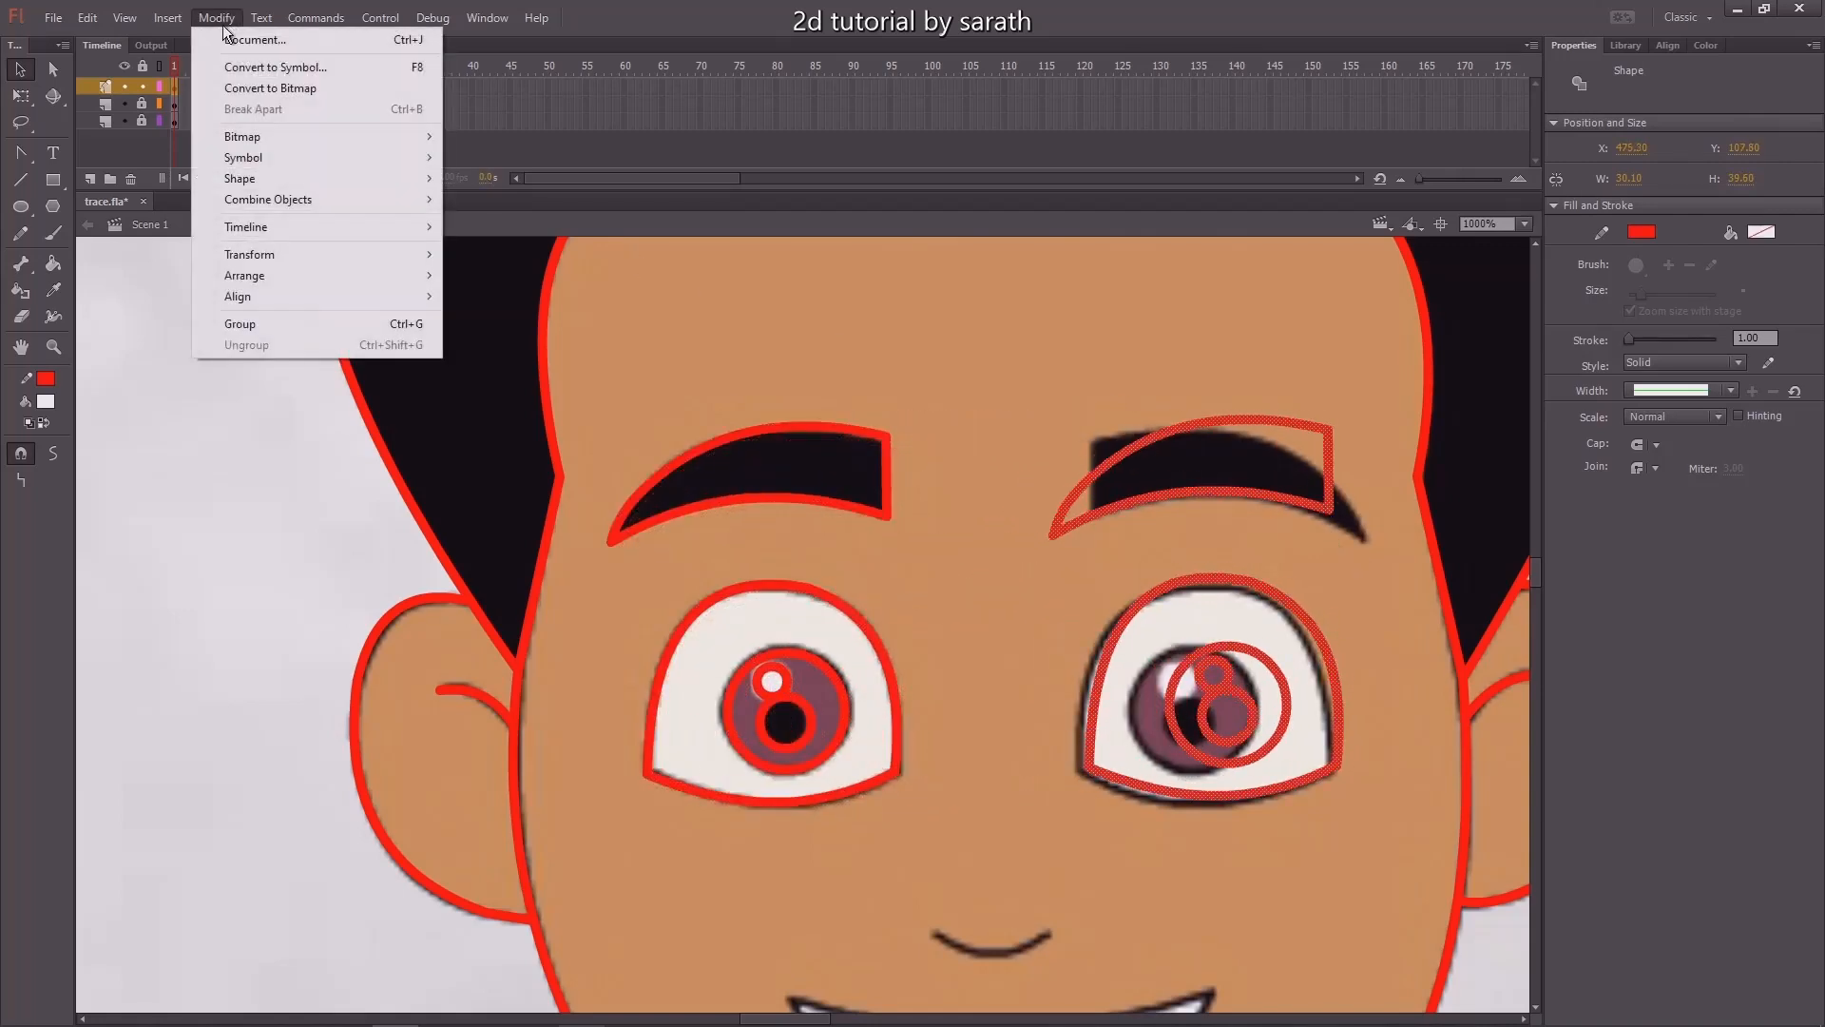
pyautogui.moveTo(299, 255)
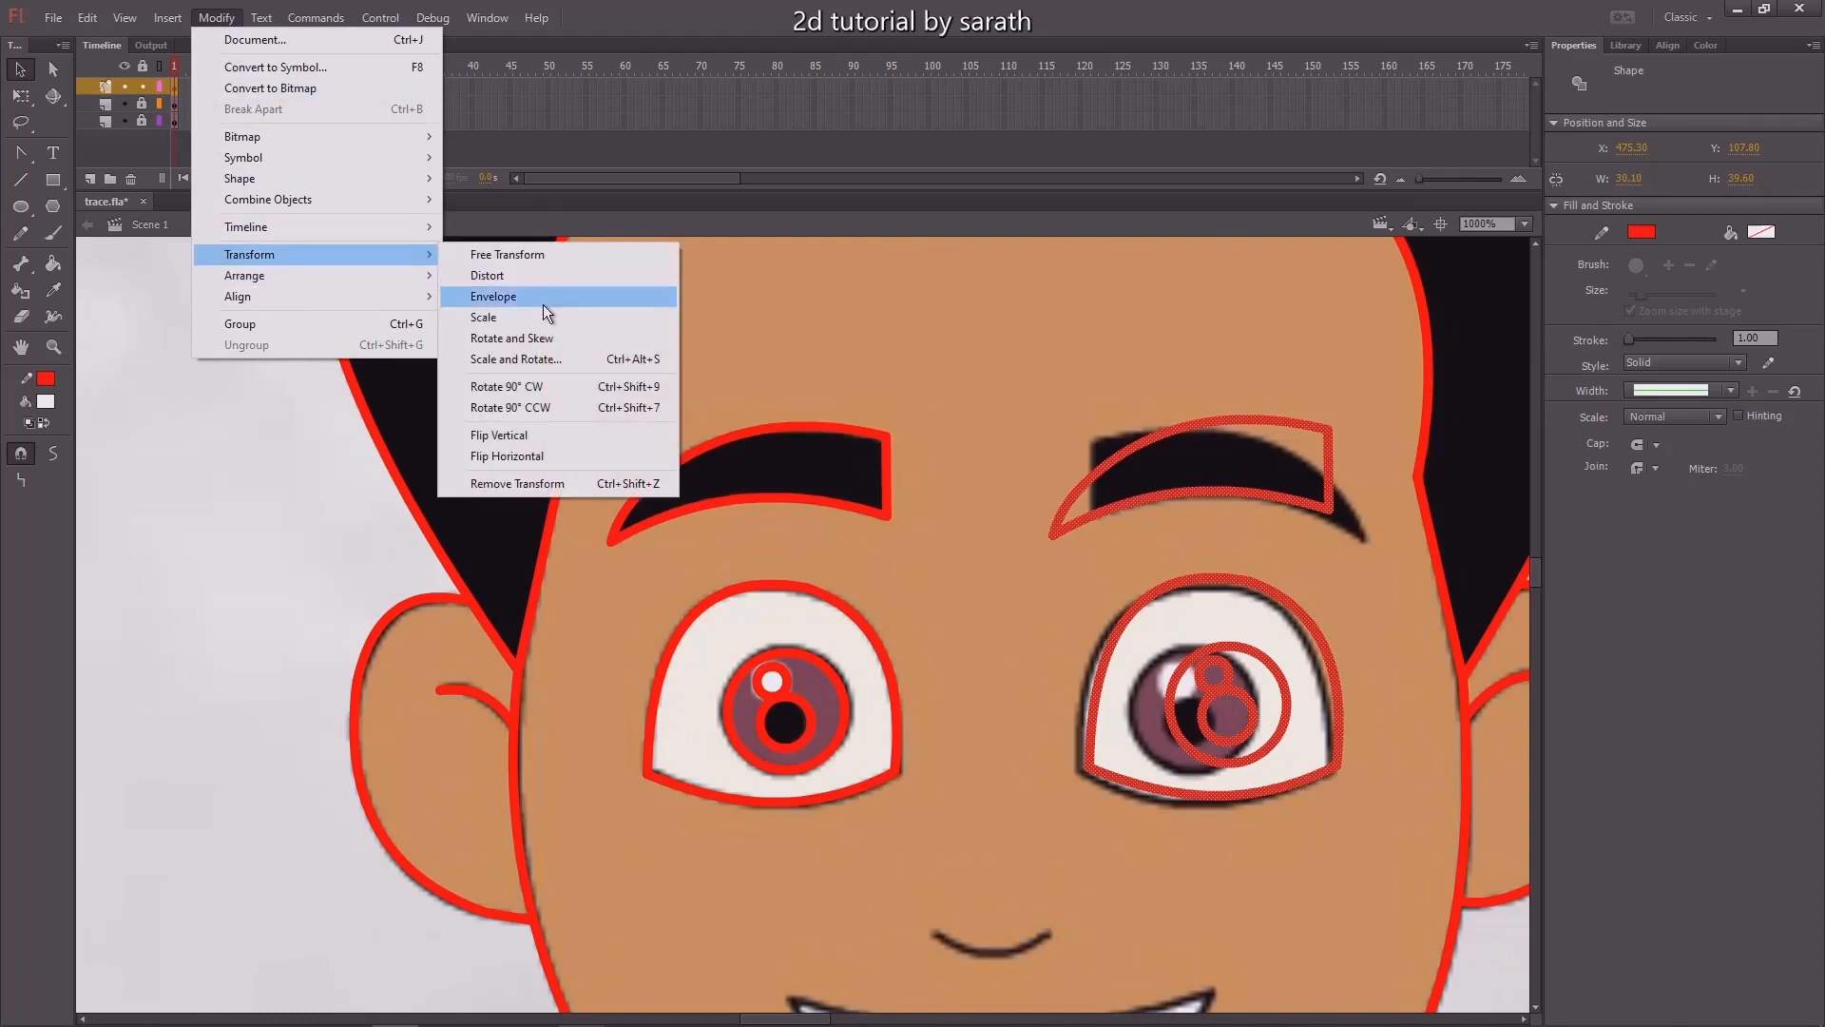
pyautogui.click(534, 458)
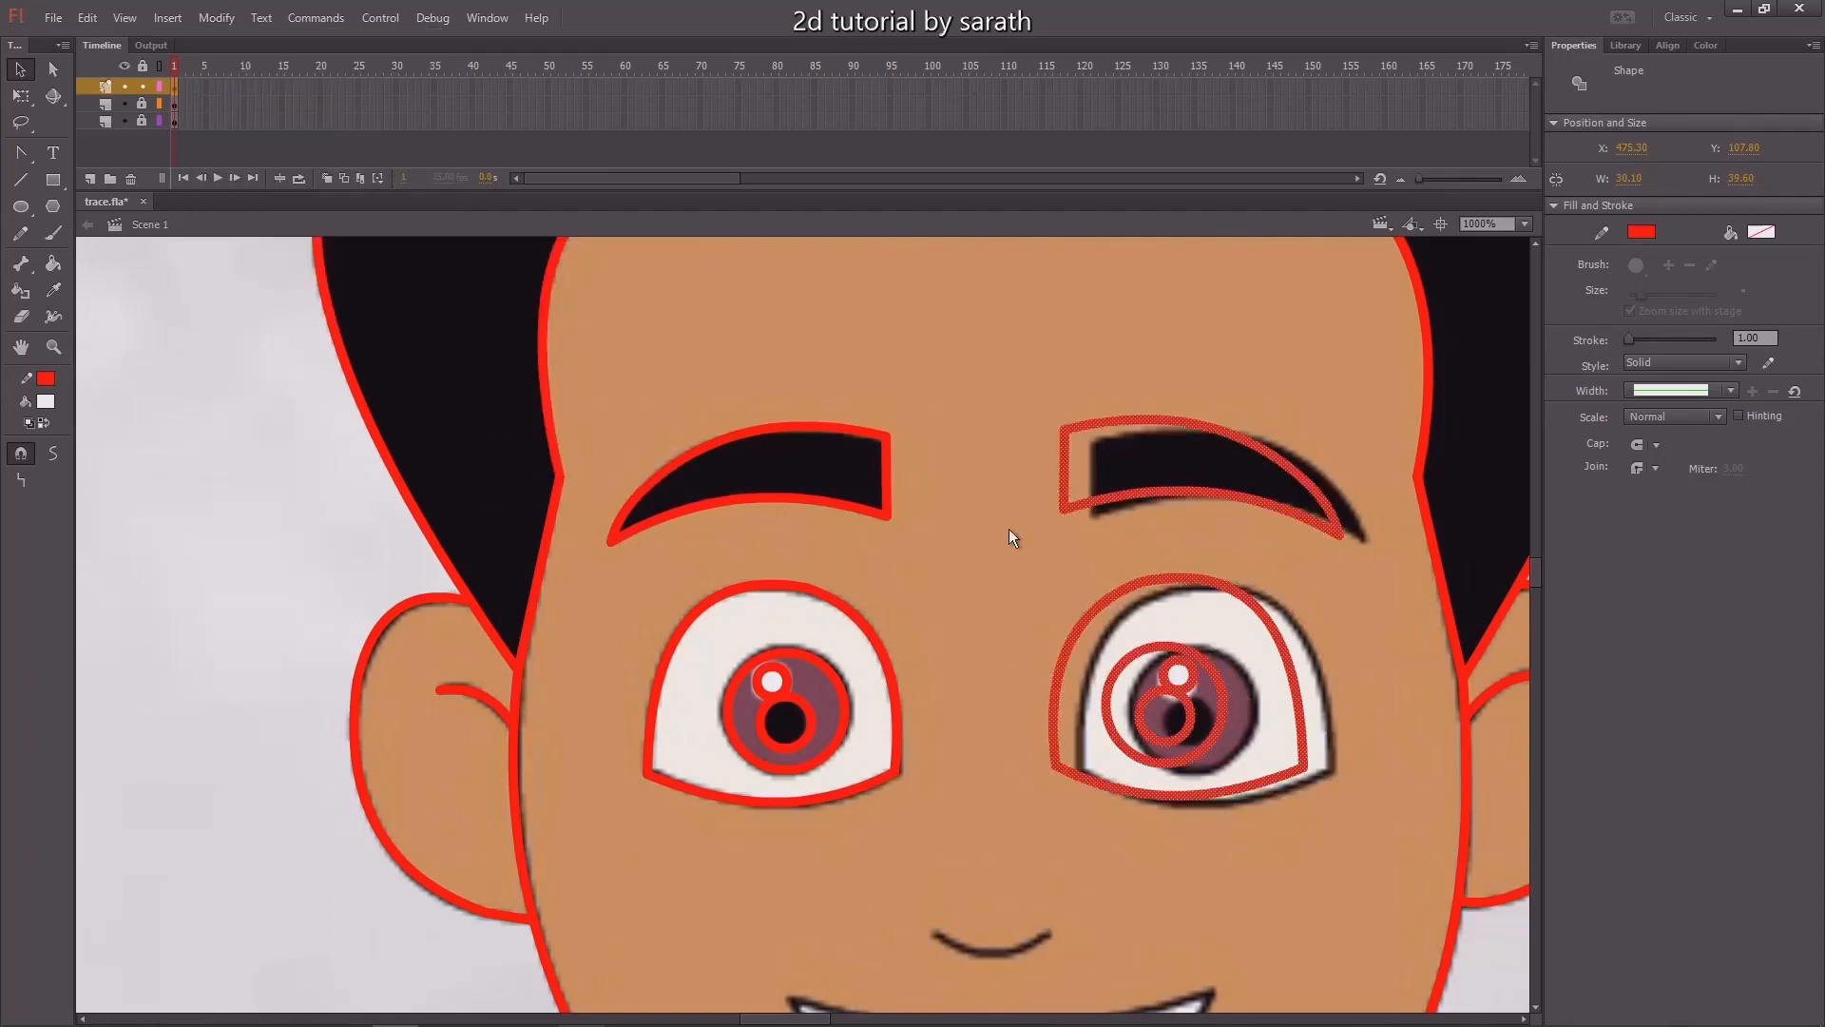
pyautogui.moveTo(1265, 509); pyautogui.dragTo(1295, 516)
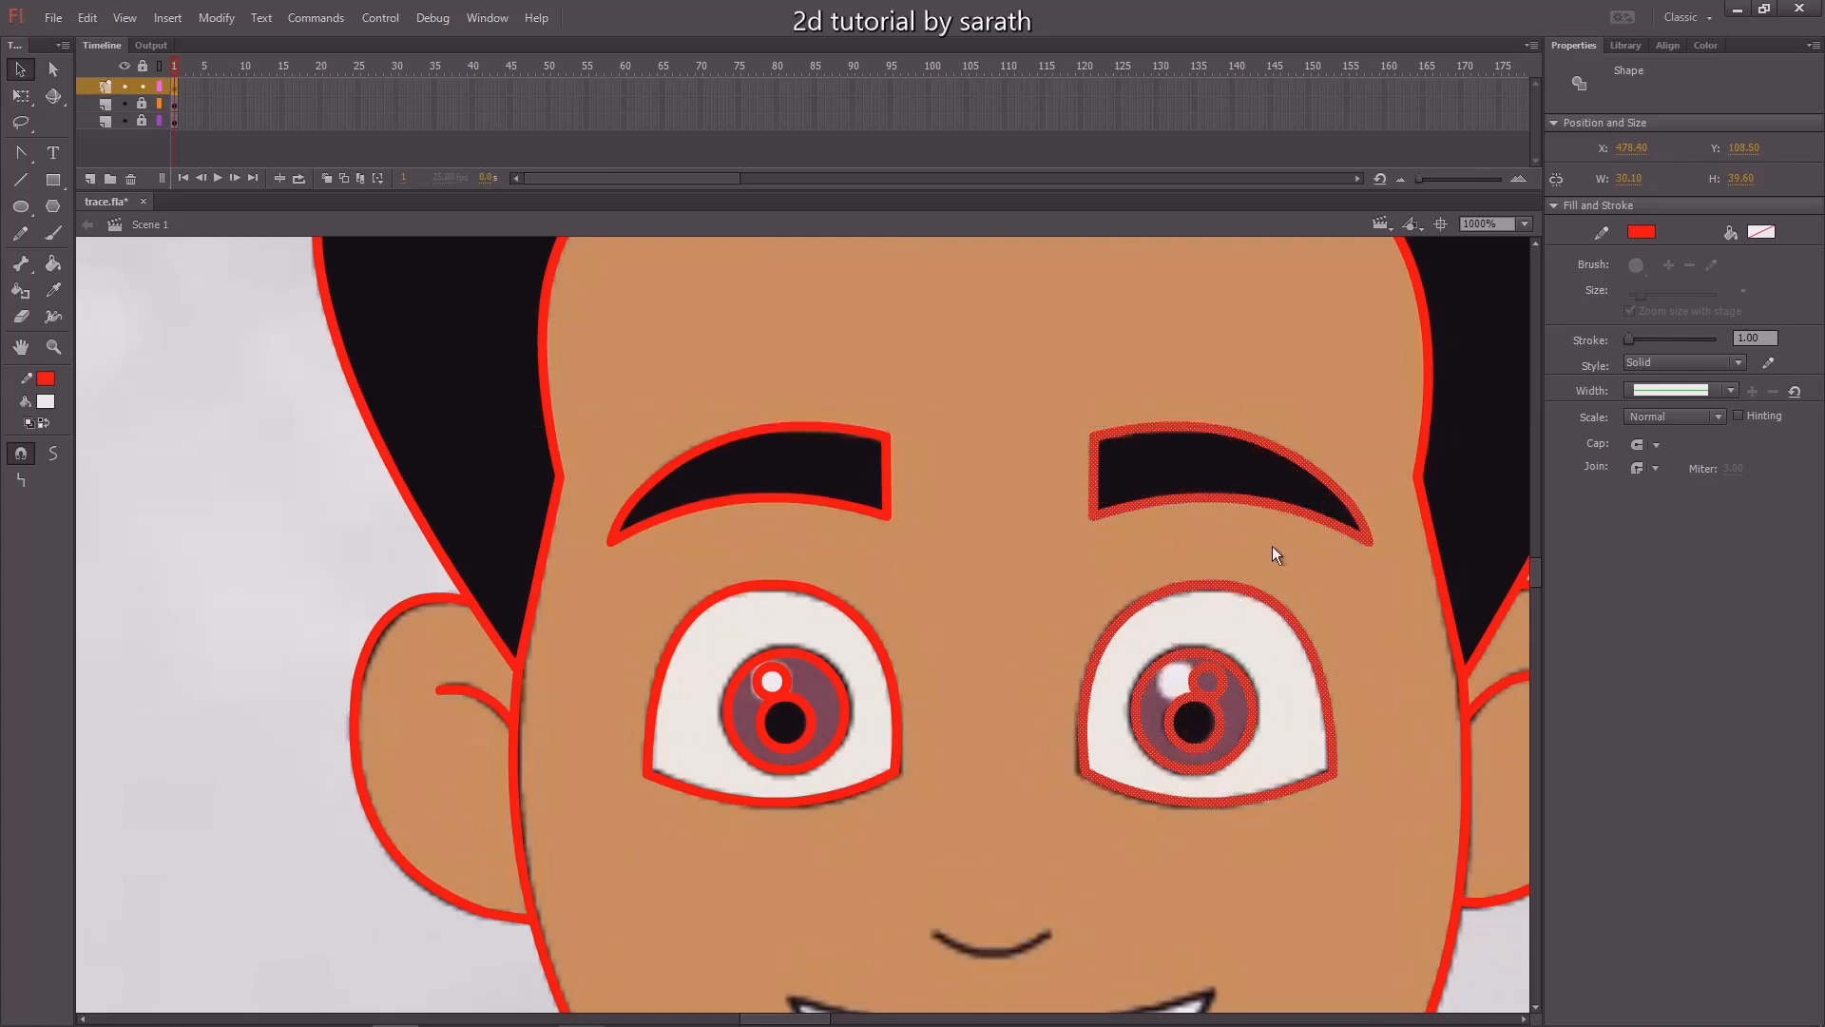
pyautogui.click(1297, 424)
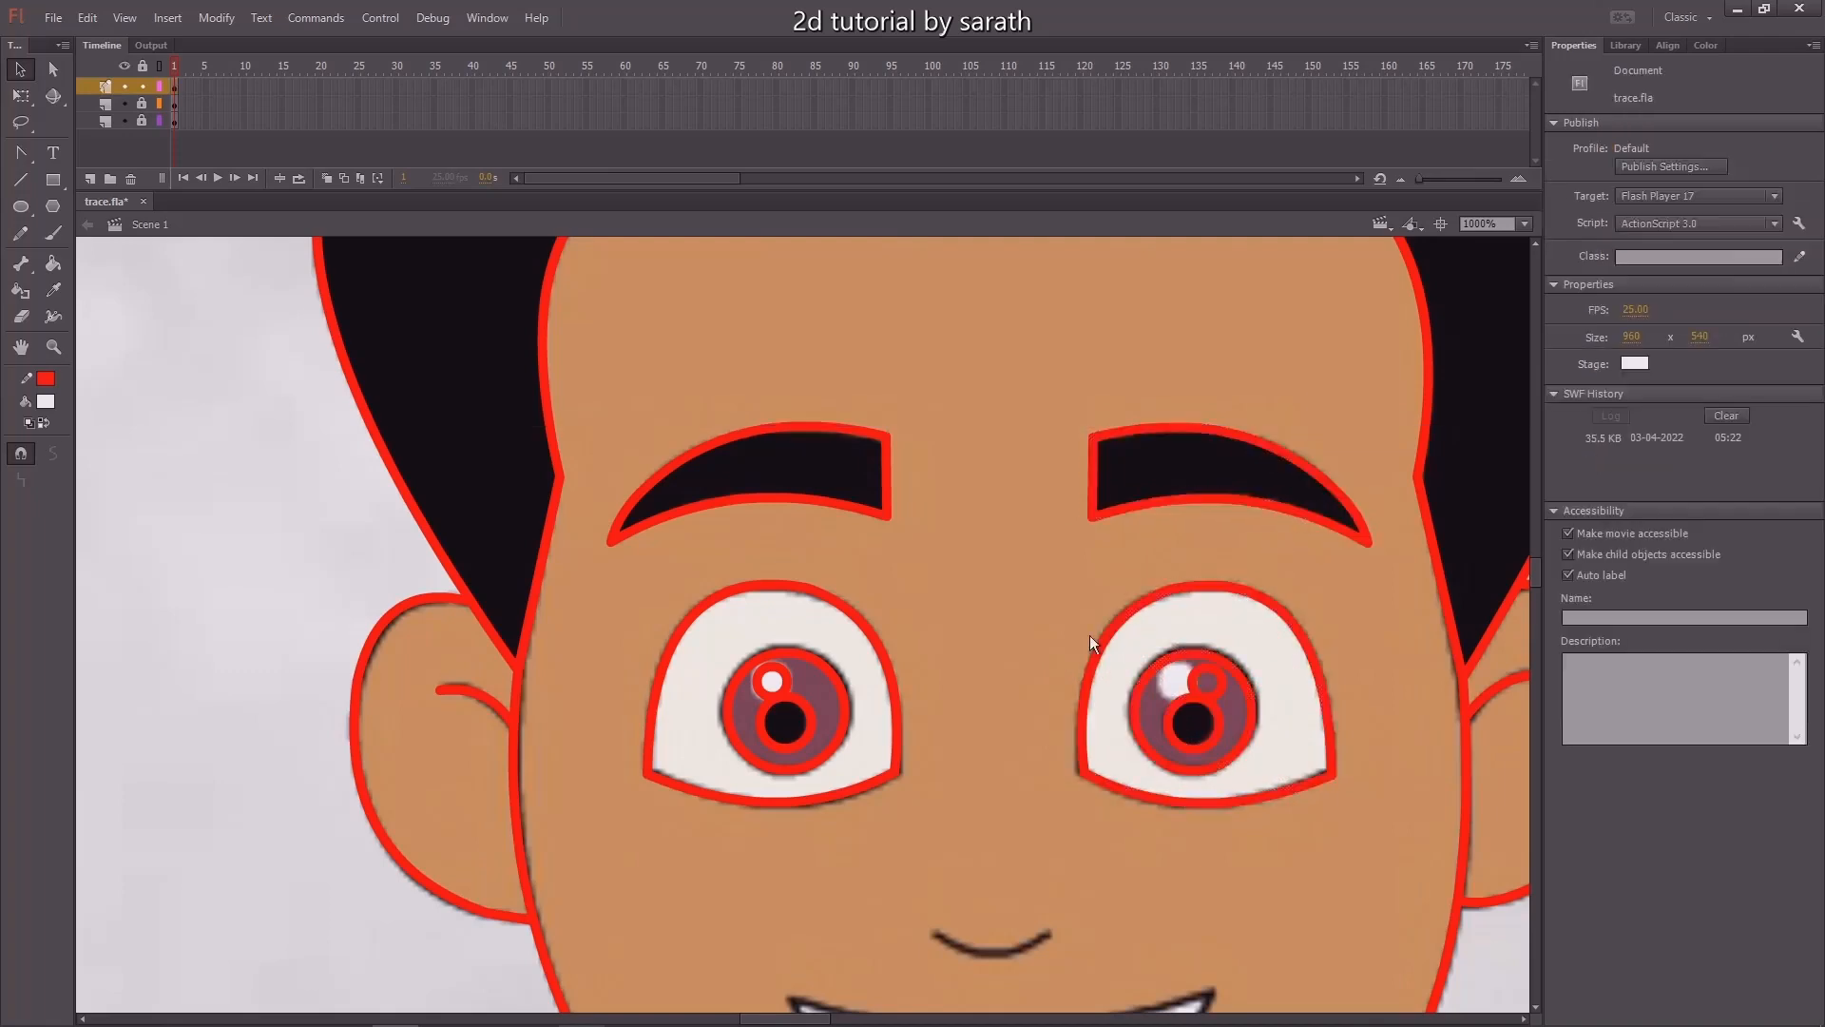
# Trace the nose with a short line bent downward.
pyautogui.scroll(-3, 1046, 628)
pyautogui.press('n')
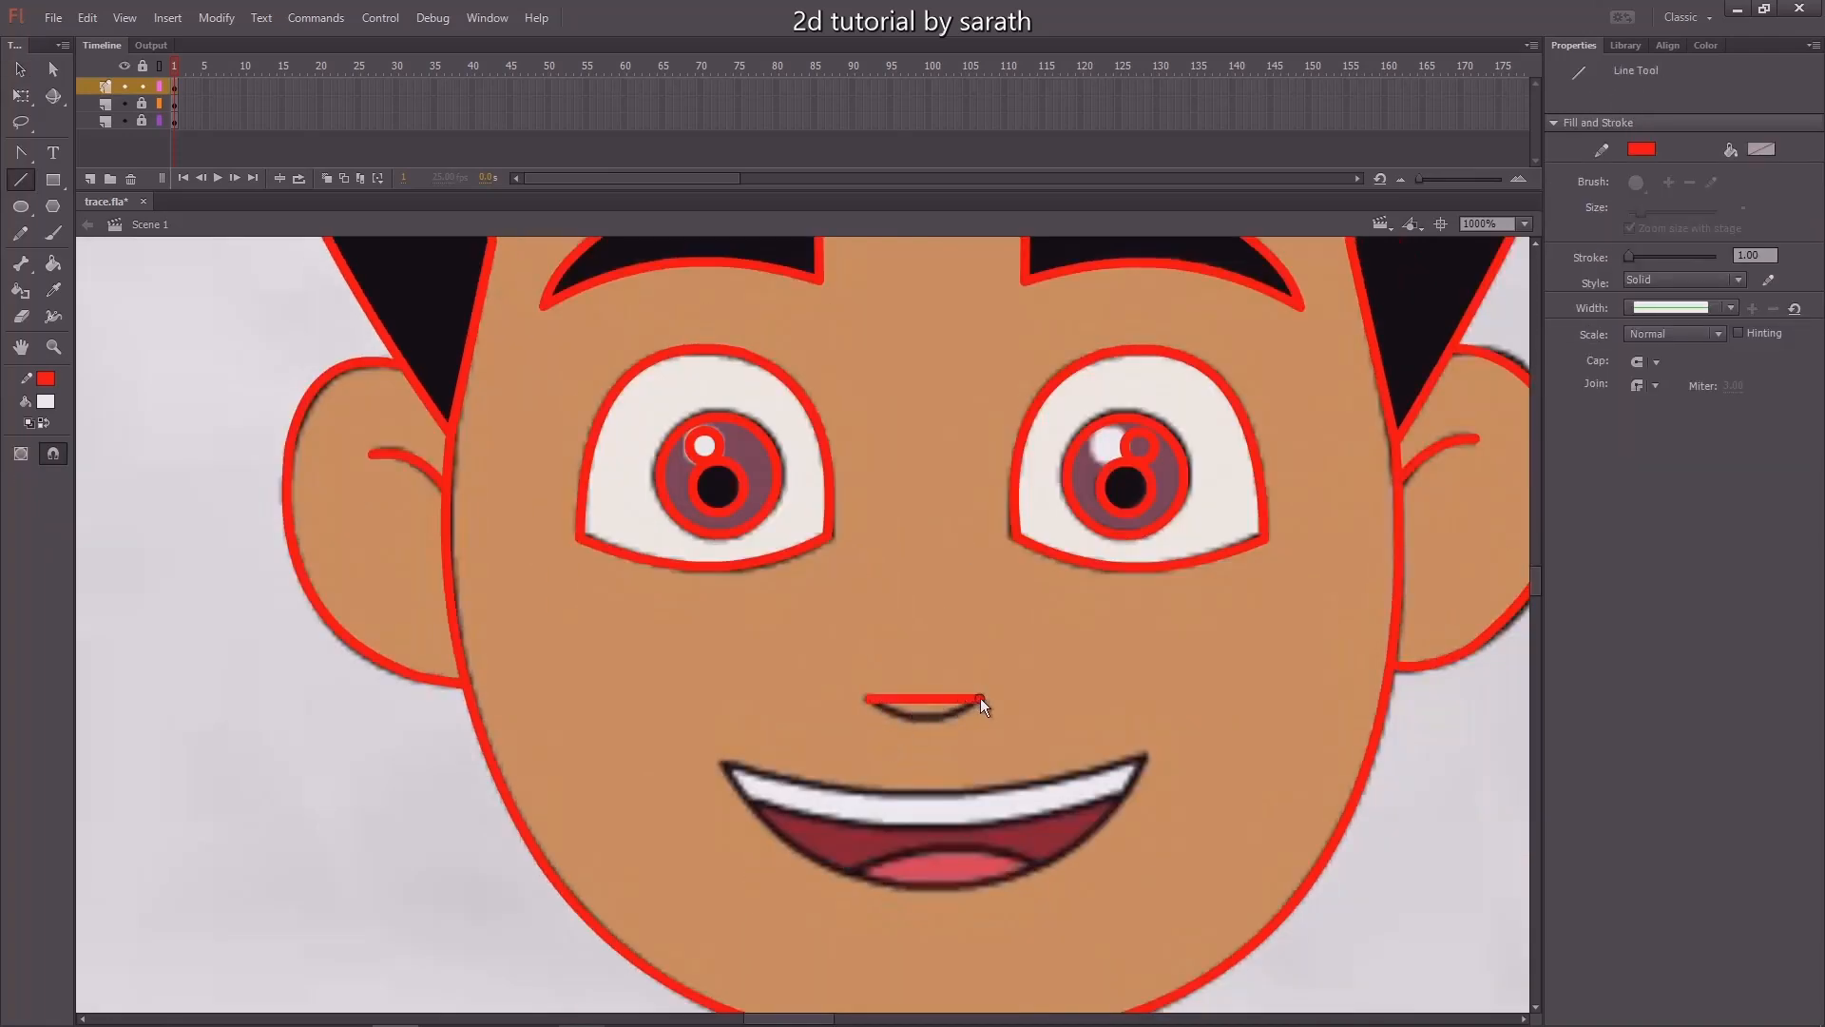
pyautogui.press('v')
pyautogui.moveTo(932, 701); pyautogui.dragTo(932, 721)
# Trace the mouth's upper edge with a line between both corners, bent slightly downward along the lip.
pyautogui.scroll(-2, 990, 595)
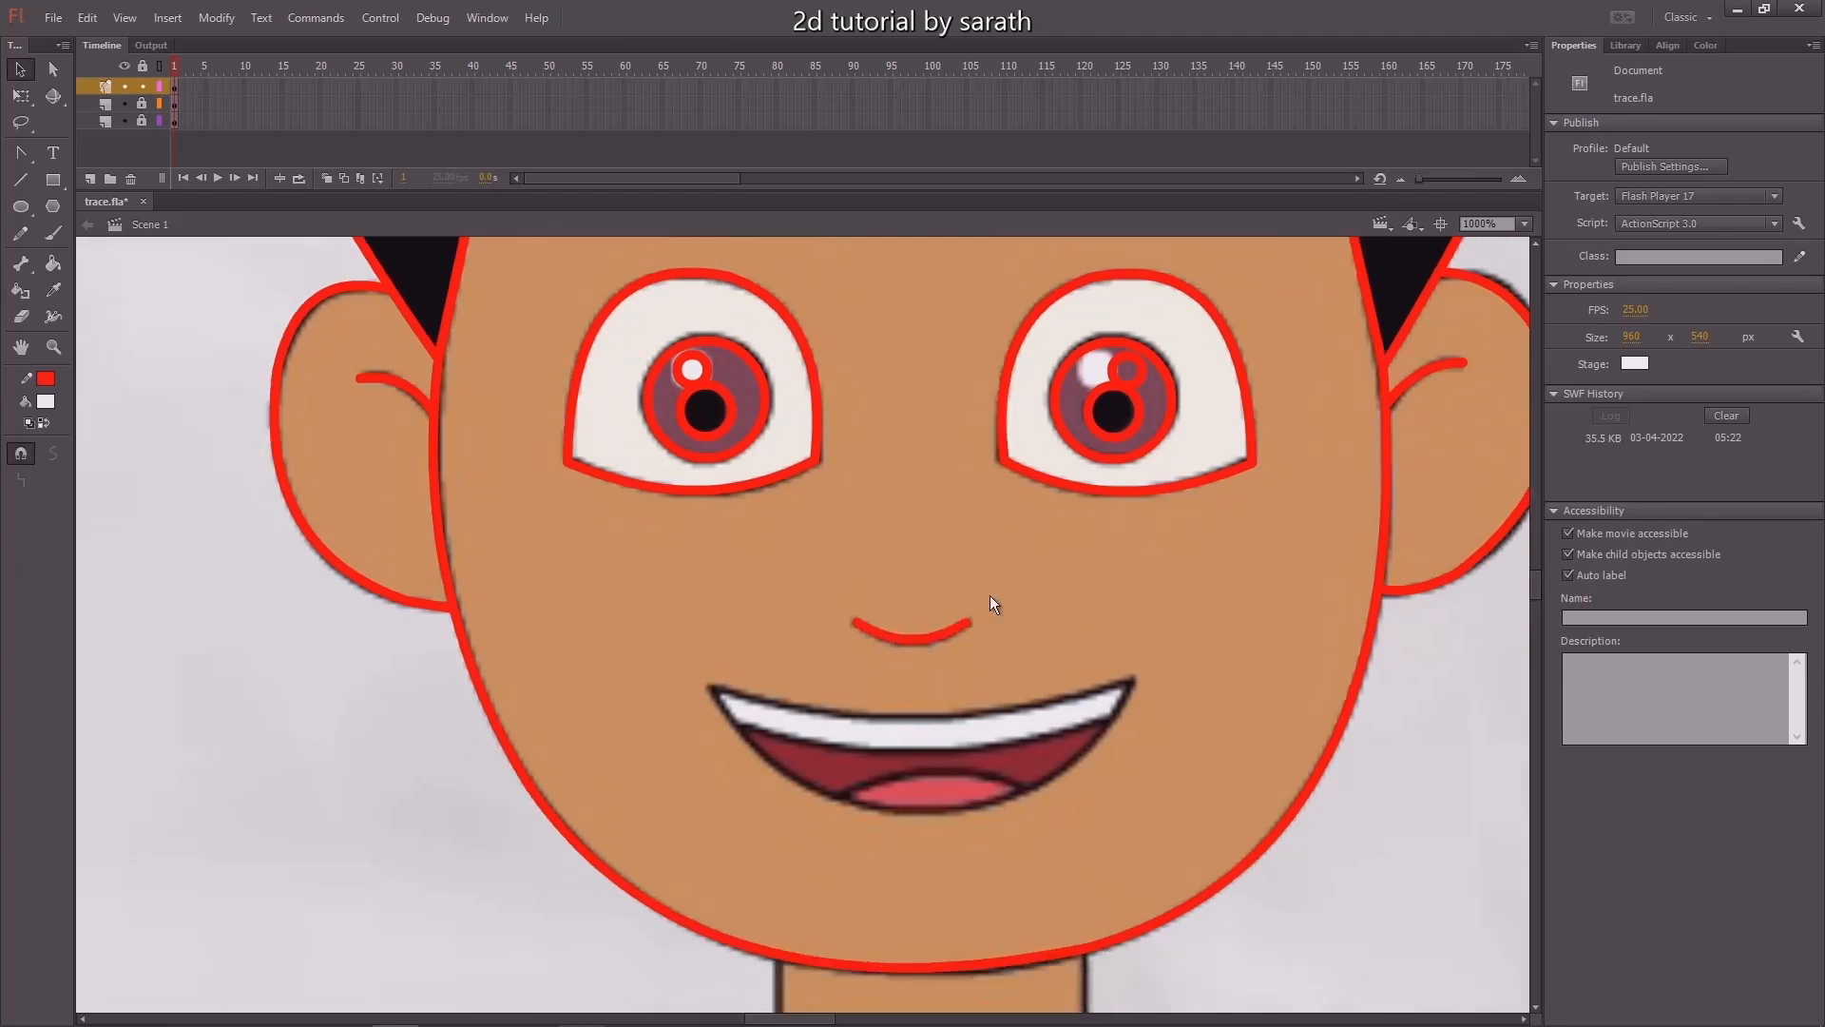
pyautogui.press('n')
pyautogui.moveTo(716, 625)
pyautogui.mouseDown()
pyautogui.moveTo(1147, 612)
pyautogui.moveTo(1133, 606)
pyautogui.mouseUp()
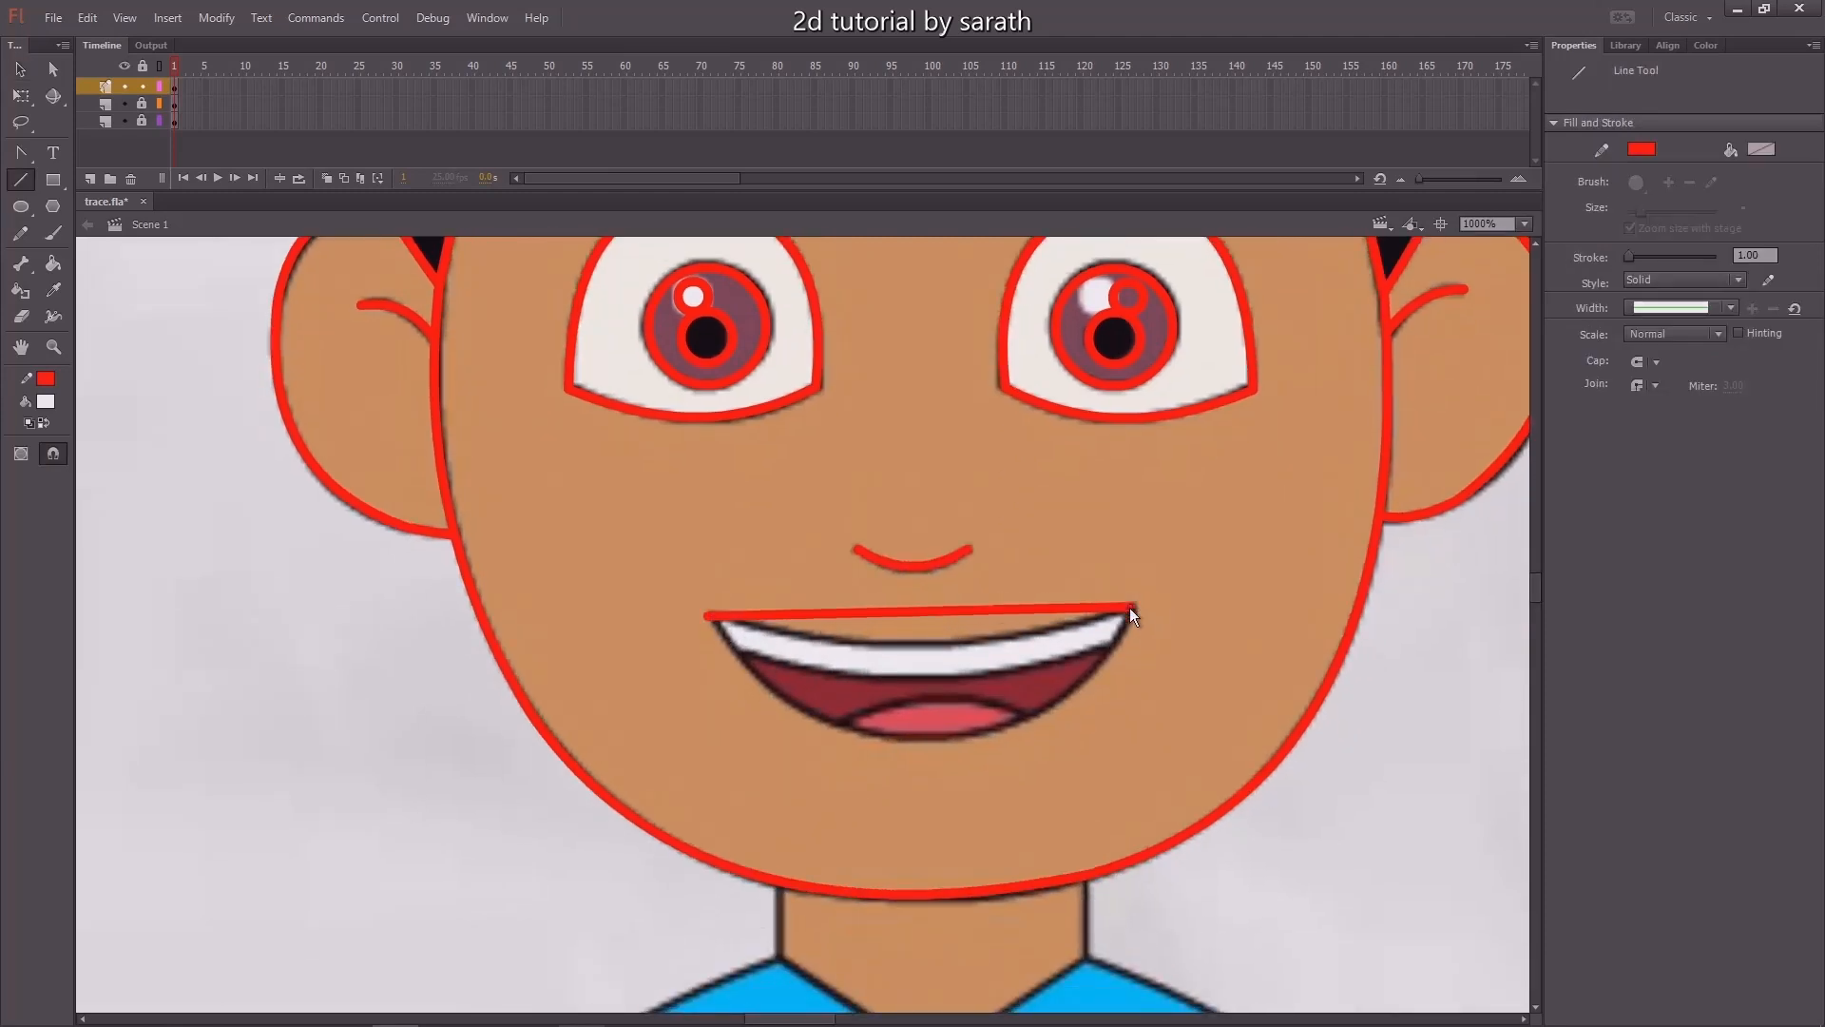
pyautogui.press('v')
pyautogui.moveTo(953, 609); pyautogui.dragTo(951, 642)
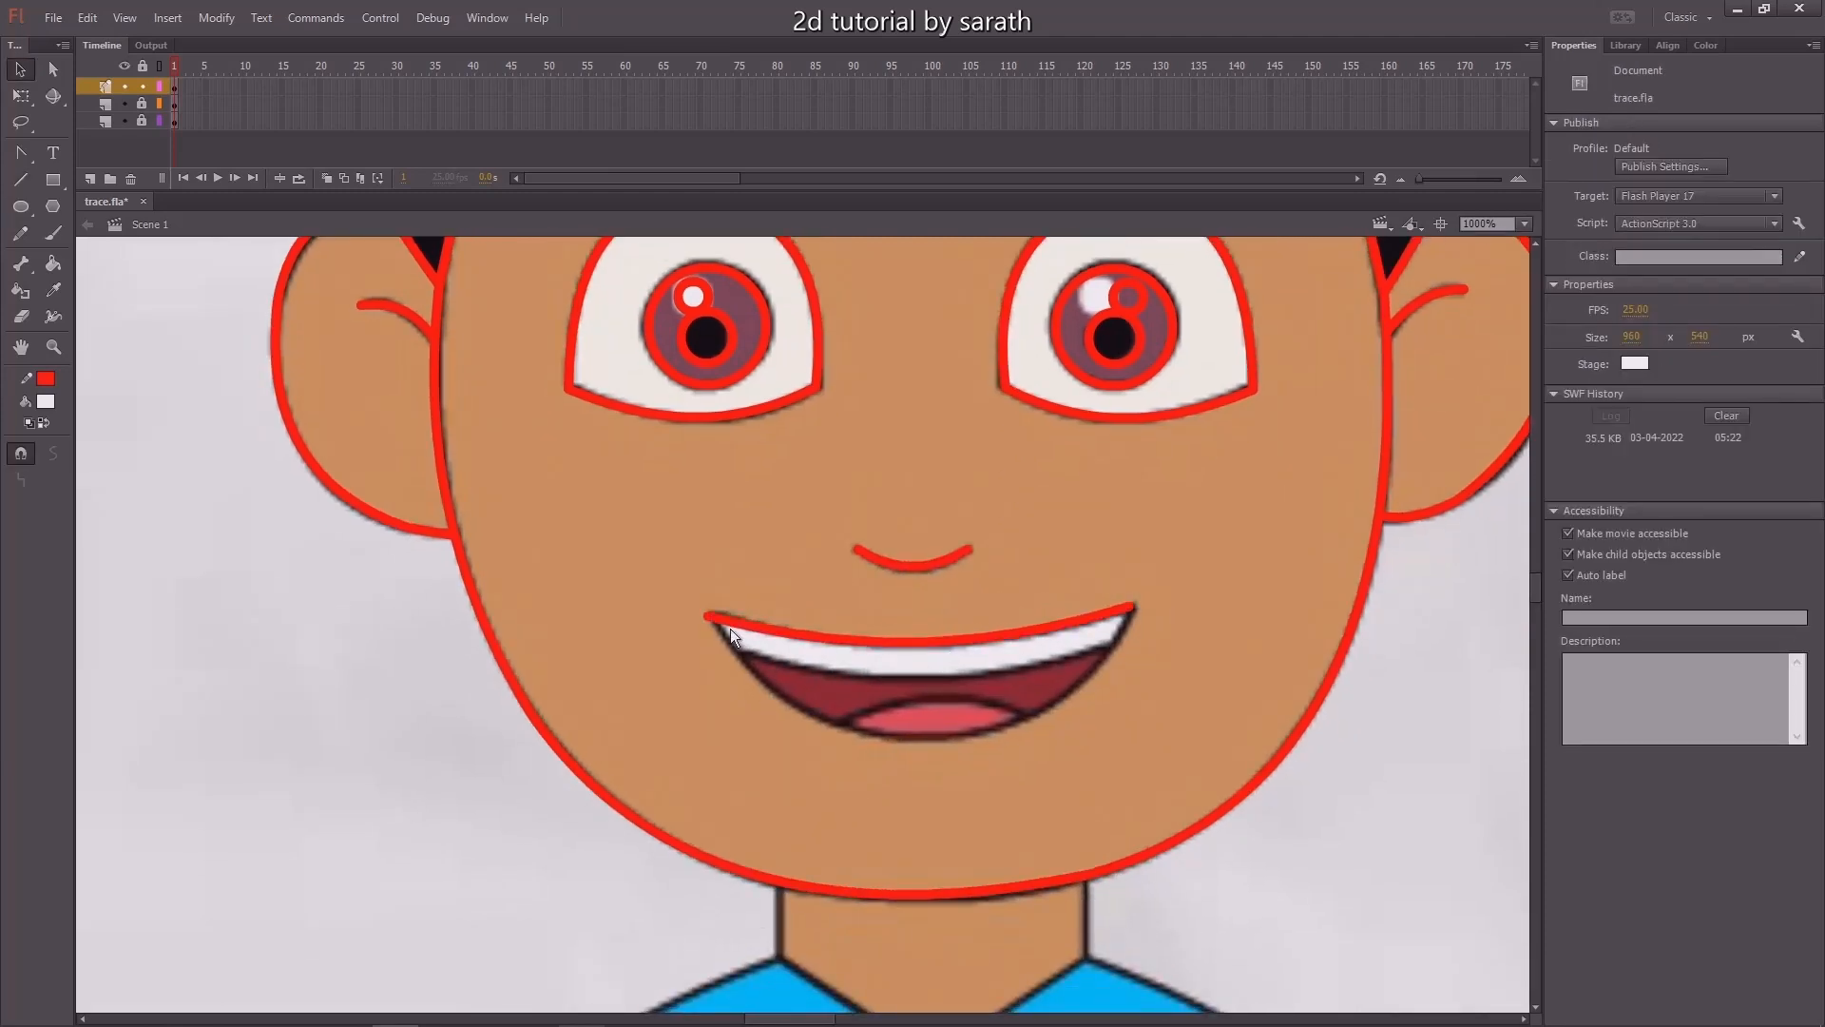
# Close the mouth outline with a line between its corners, bent deeply downward to follow the lower lip.
pyautogui.press('n')
pyautogui.moveTo(706, 619)
pyautogui.mouseDown()
pyautogui.moveTo(939, 734)
pyautogui.moveTo(854, 727)
pyautogui.moveTo(848, 745)
pyautogui.moveTo(1116, 644)
pyautogui.moveTo(1133, 605)
pyautogui.mouseUp()
pyautogui.press('v')
pyautogui.press('n')
pyautogui.press('v')
pyautogui.moveTo(1043, 668); pyautogui.dragTo(1072, 694)
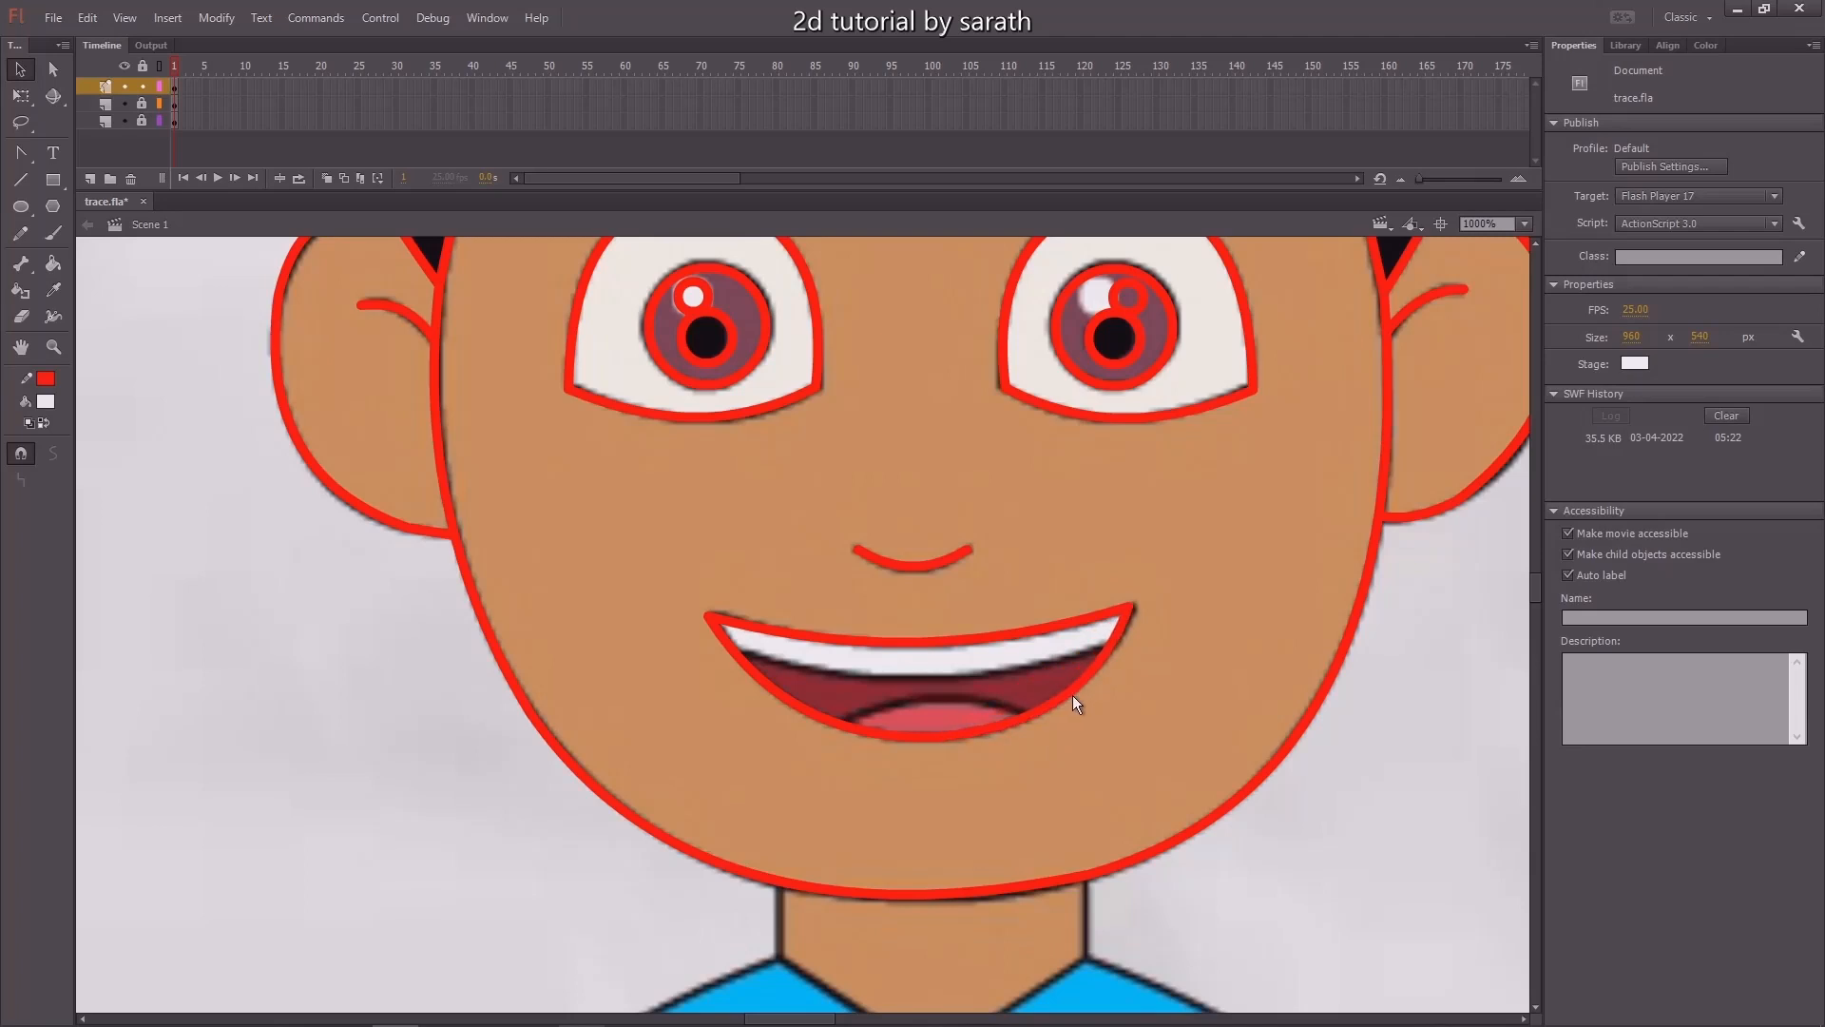
# Trace the lower edge of the teeth with a curved line across the mouth and adjust it to the reference.
pyautogui.press('n')
pyautogui.moveTo(745, 660); pyautogui.dragTo(1100, 653)
pyautogui.press('v')
pyautogui.moveTo(988, 659); pyautogui.dragTo(1072, 679)
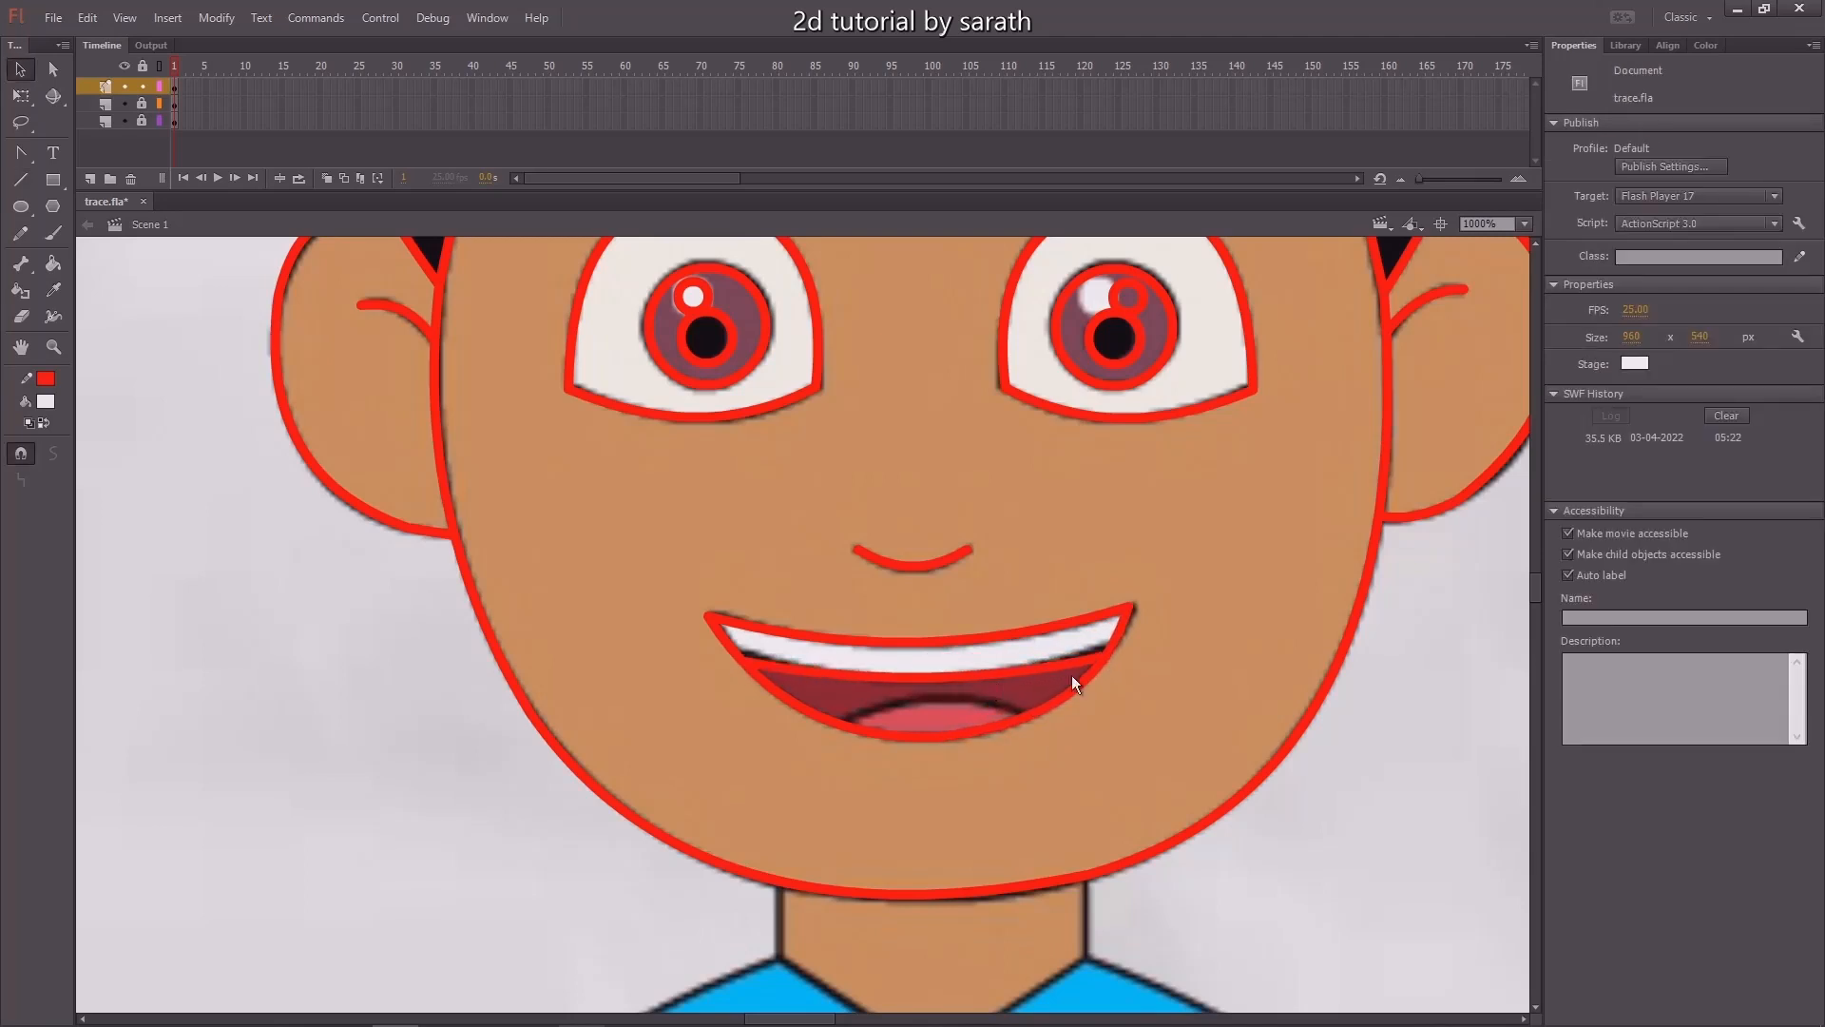
pyautogui.click(1085, 666)
pyautogui.hotkey('ctrl', '=')
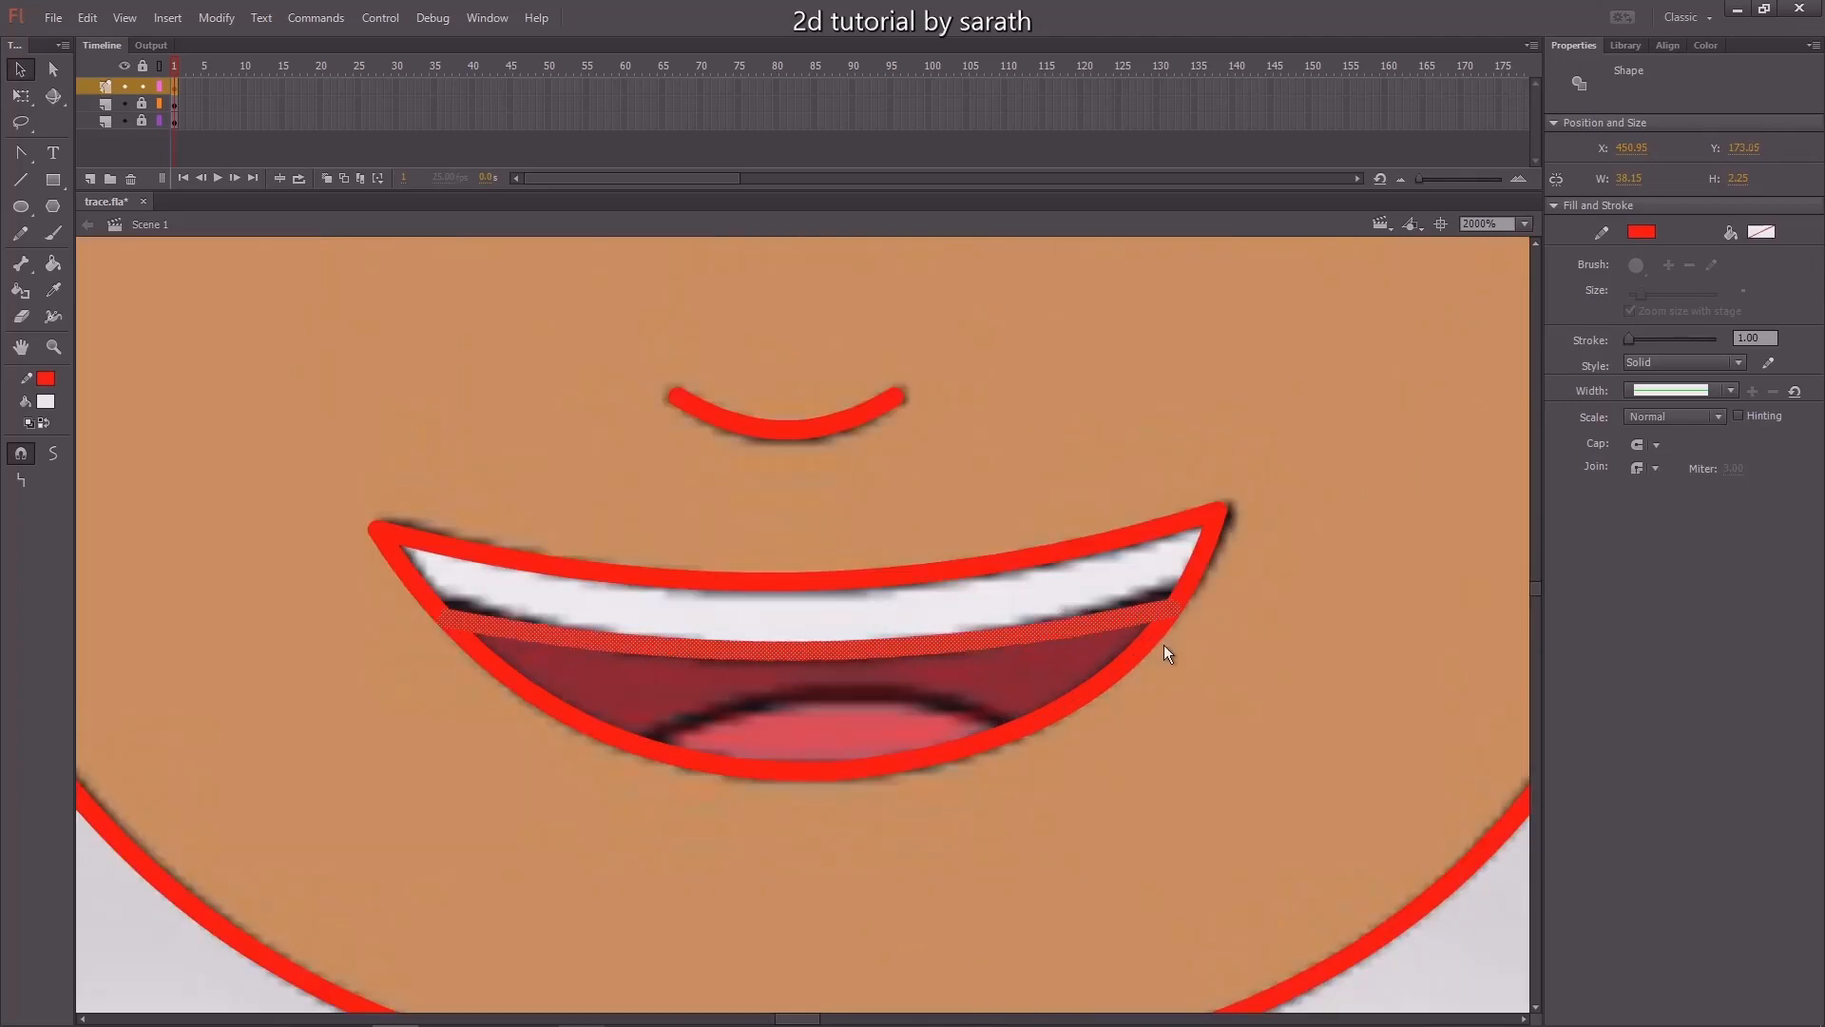
pyautogui.click(1239, 652)
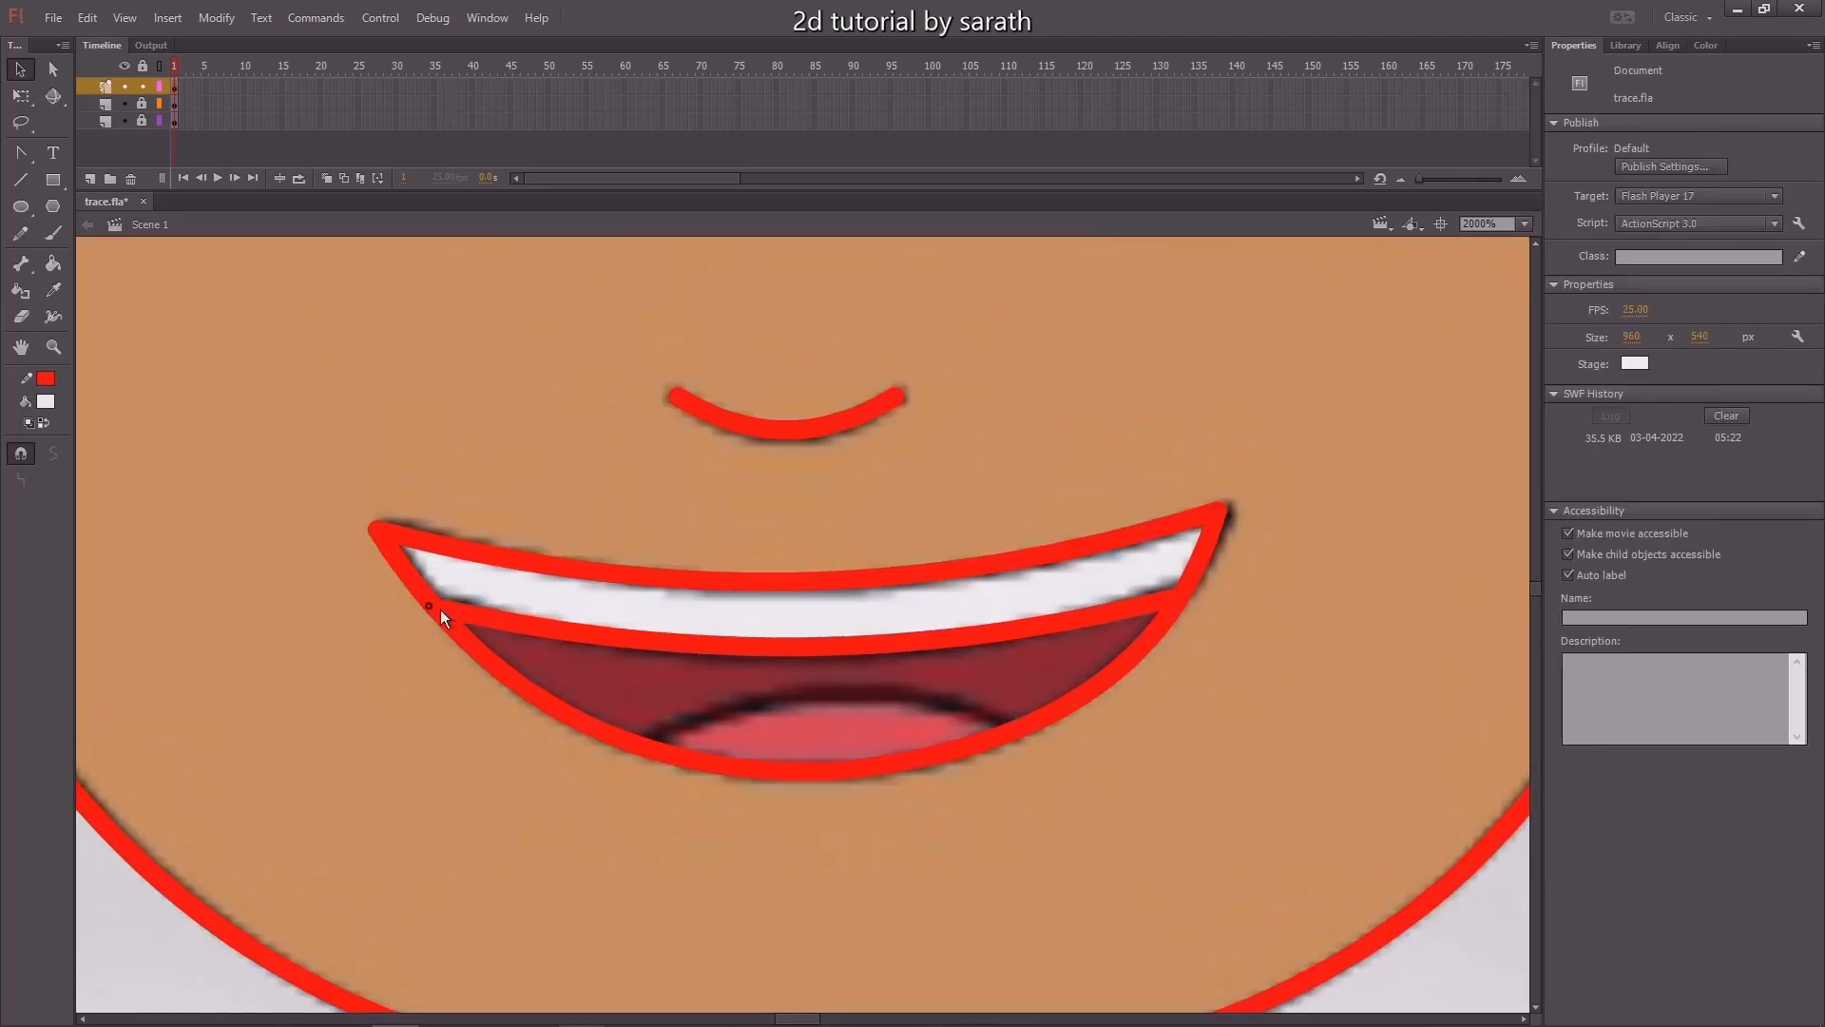
# Trace the tongue's upper edge with a line bent upward, joining the lower mouth outline at both ends.
pyautogui.scroll(-1, 1017, 608)
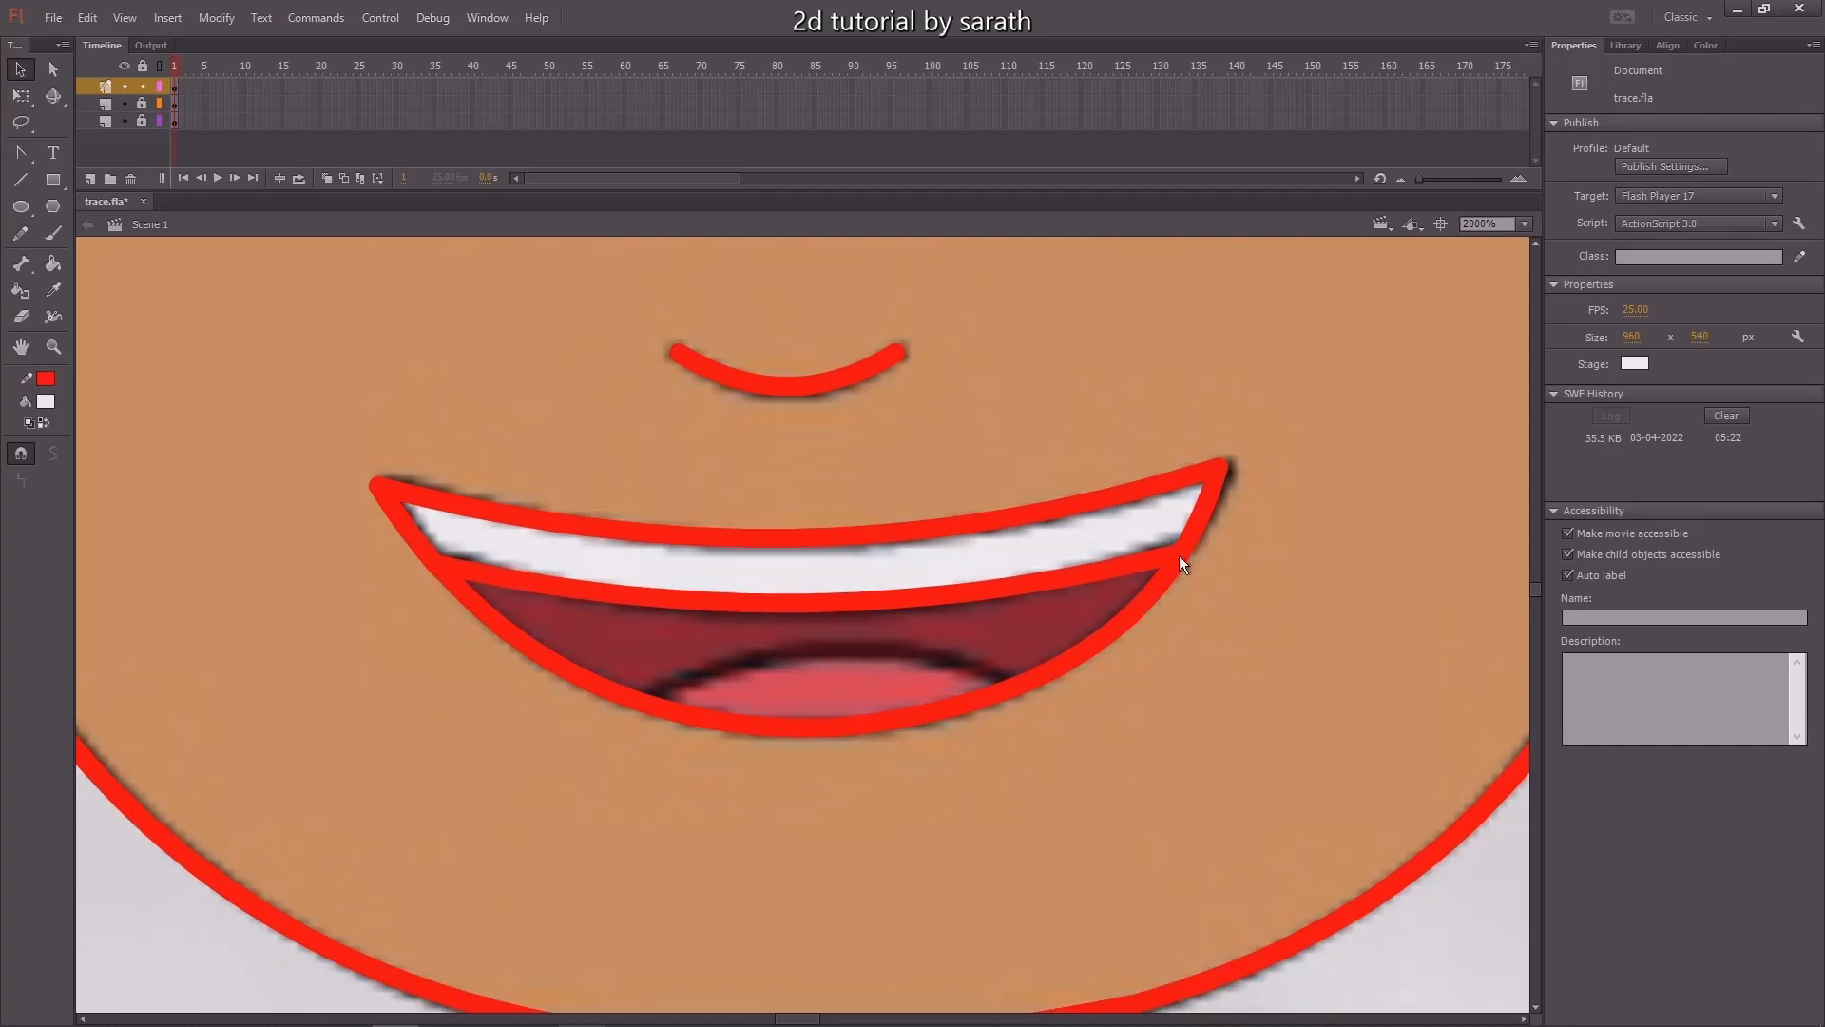
pyautogui.press('n')
pyautogui.moveTo(643, 703)
pyautogui.mouseDown()
pyautogui.moveTo(908, 659)
pyautogui.moveTo(824, 651)
pyautogui.mouseUp()
pyautogui.press('v')
pyautogui.moveTo(924, 653); pyautogui.dragTo(965, 666)
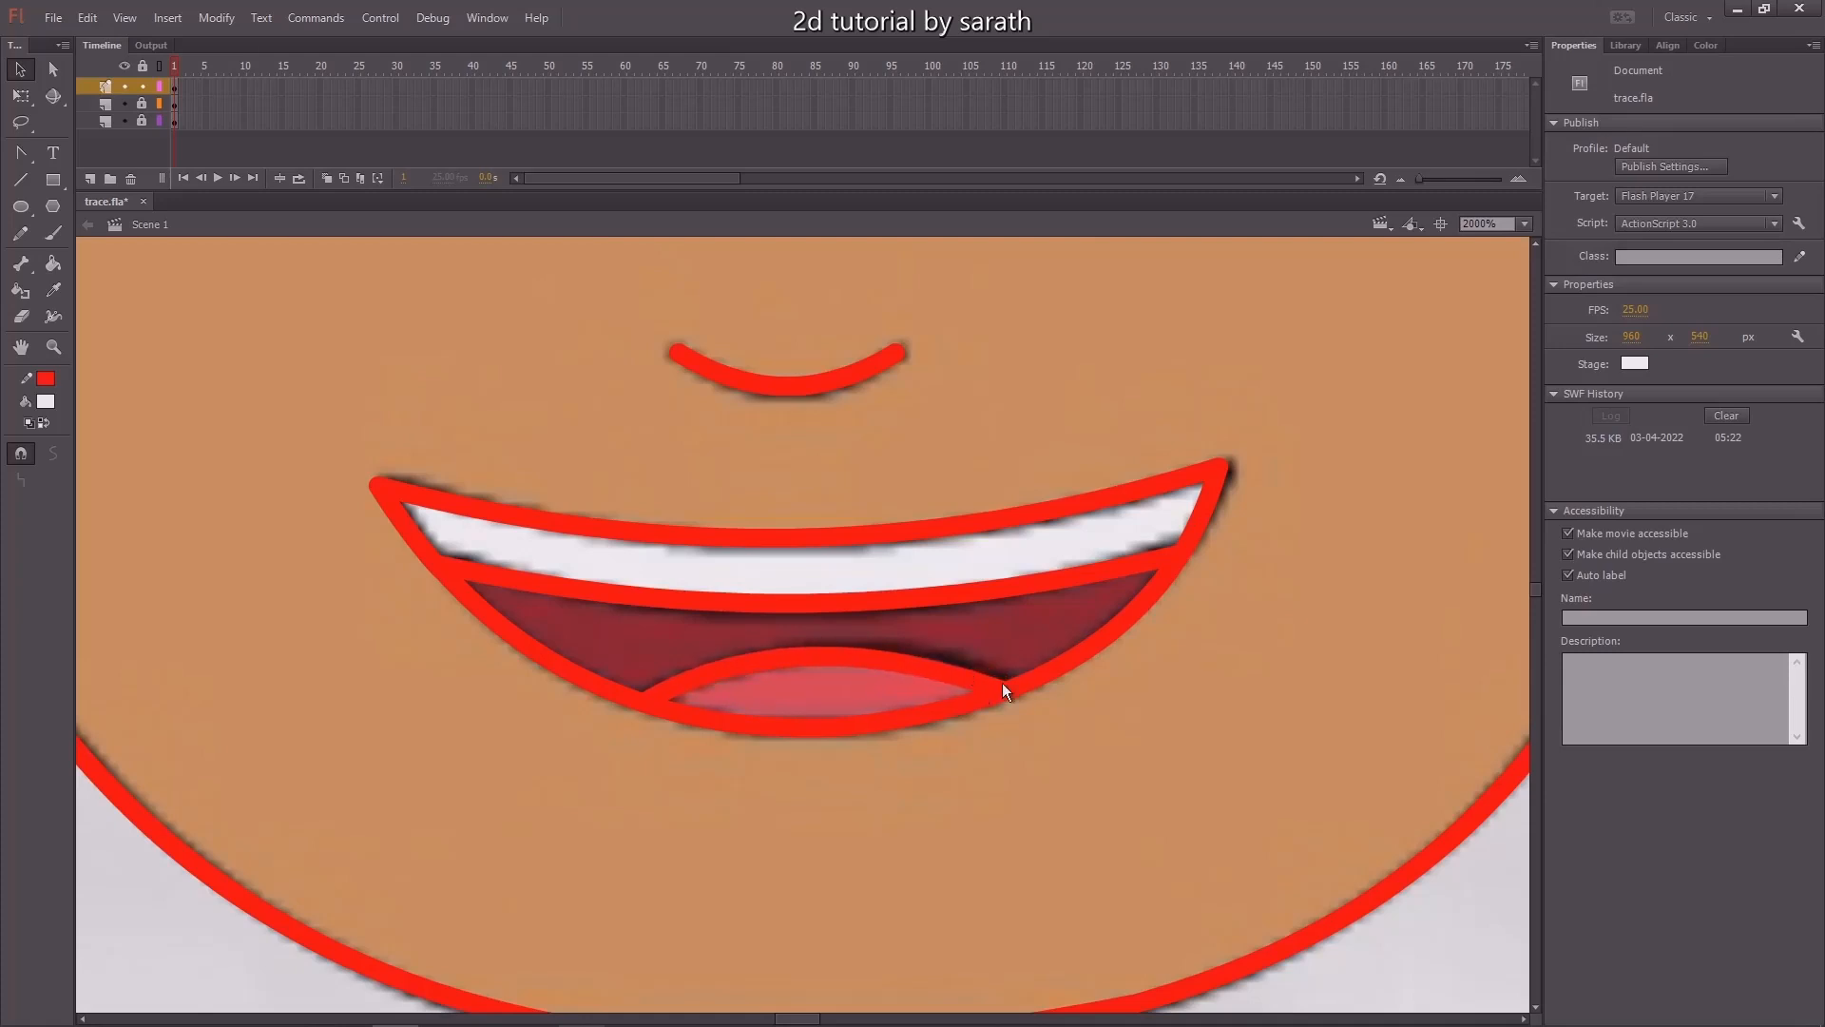
# Draw a line along the right side of the neck from the jaw to the collar and select it.
pyautogui.hotkey('ctrl', '-')
pyautogui.hotkey('ctrl', '-')
pyautogui.hotkey('ctrl', '-')
pyautogui.moveTo(979, 584); pyautogui.dragTo(819, 584)
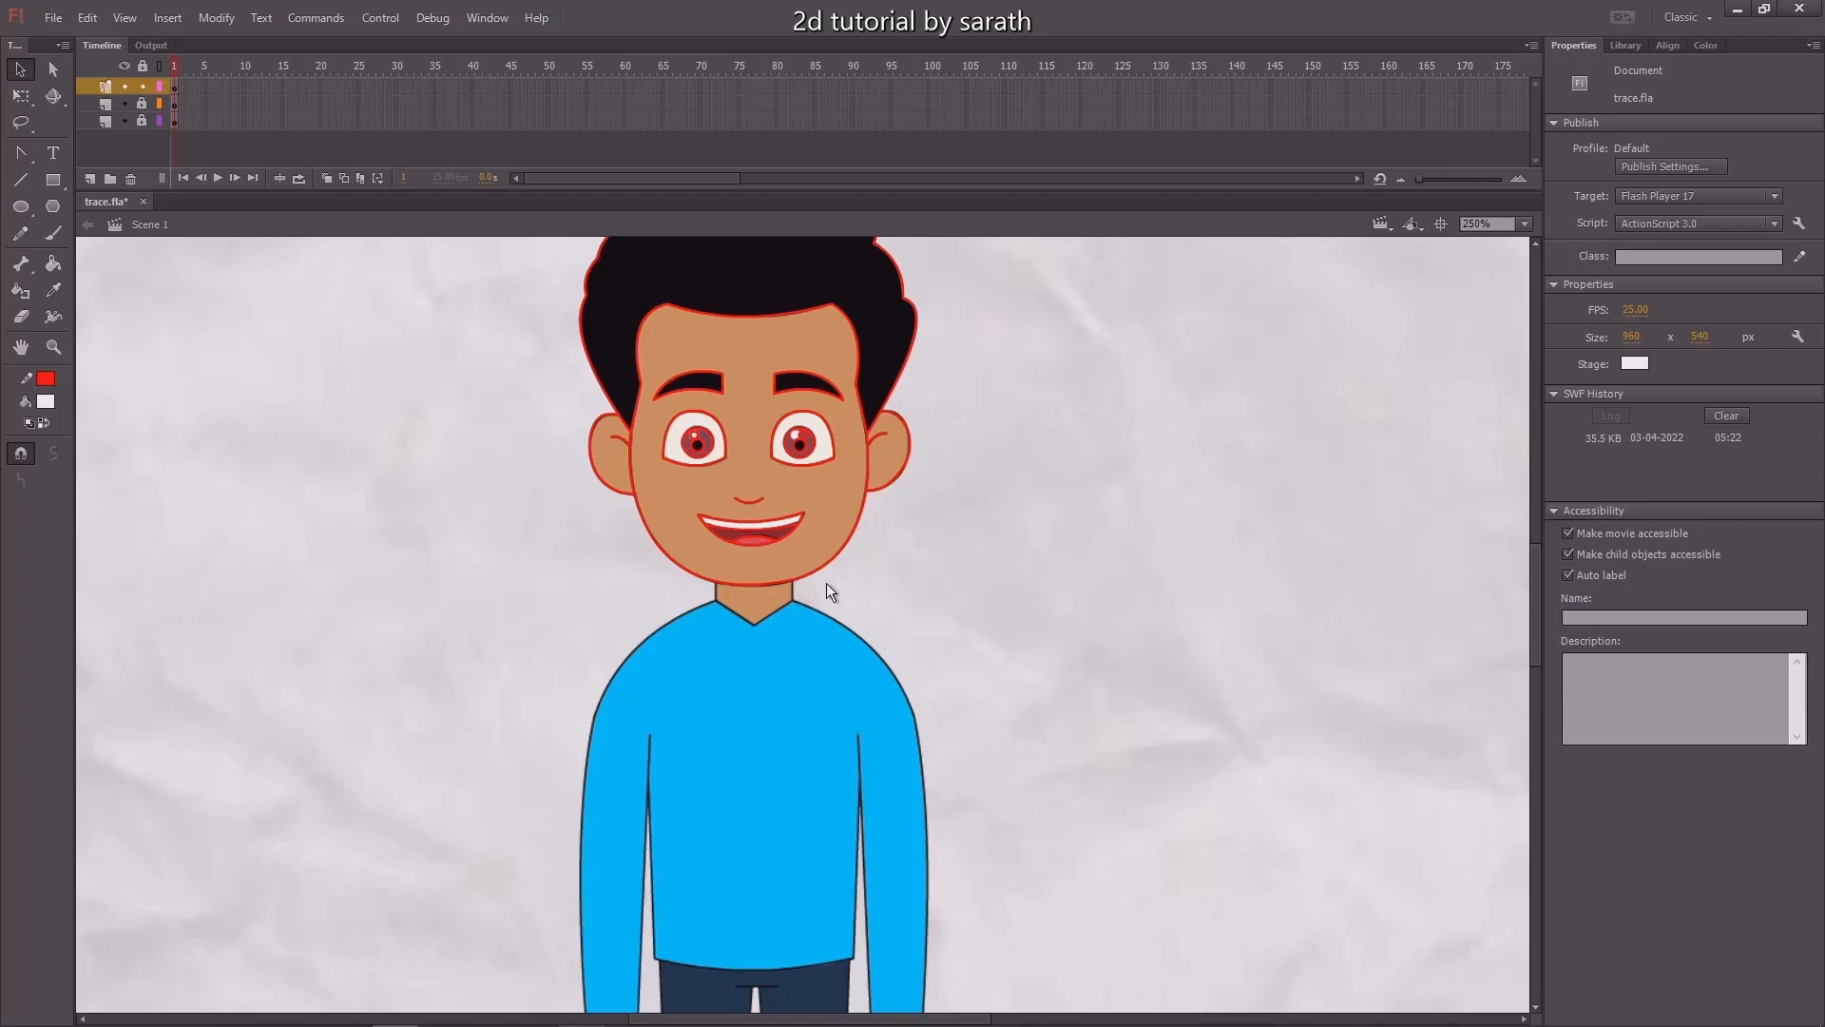
pyautogui.press('n')
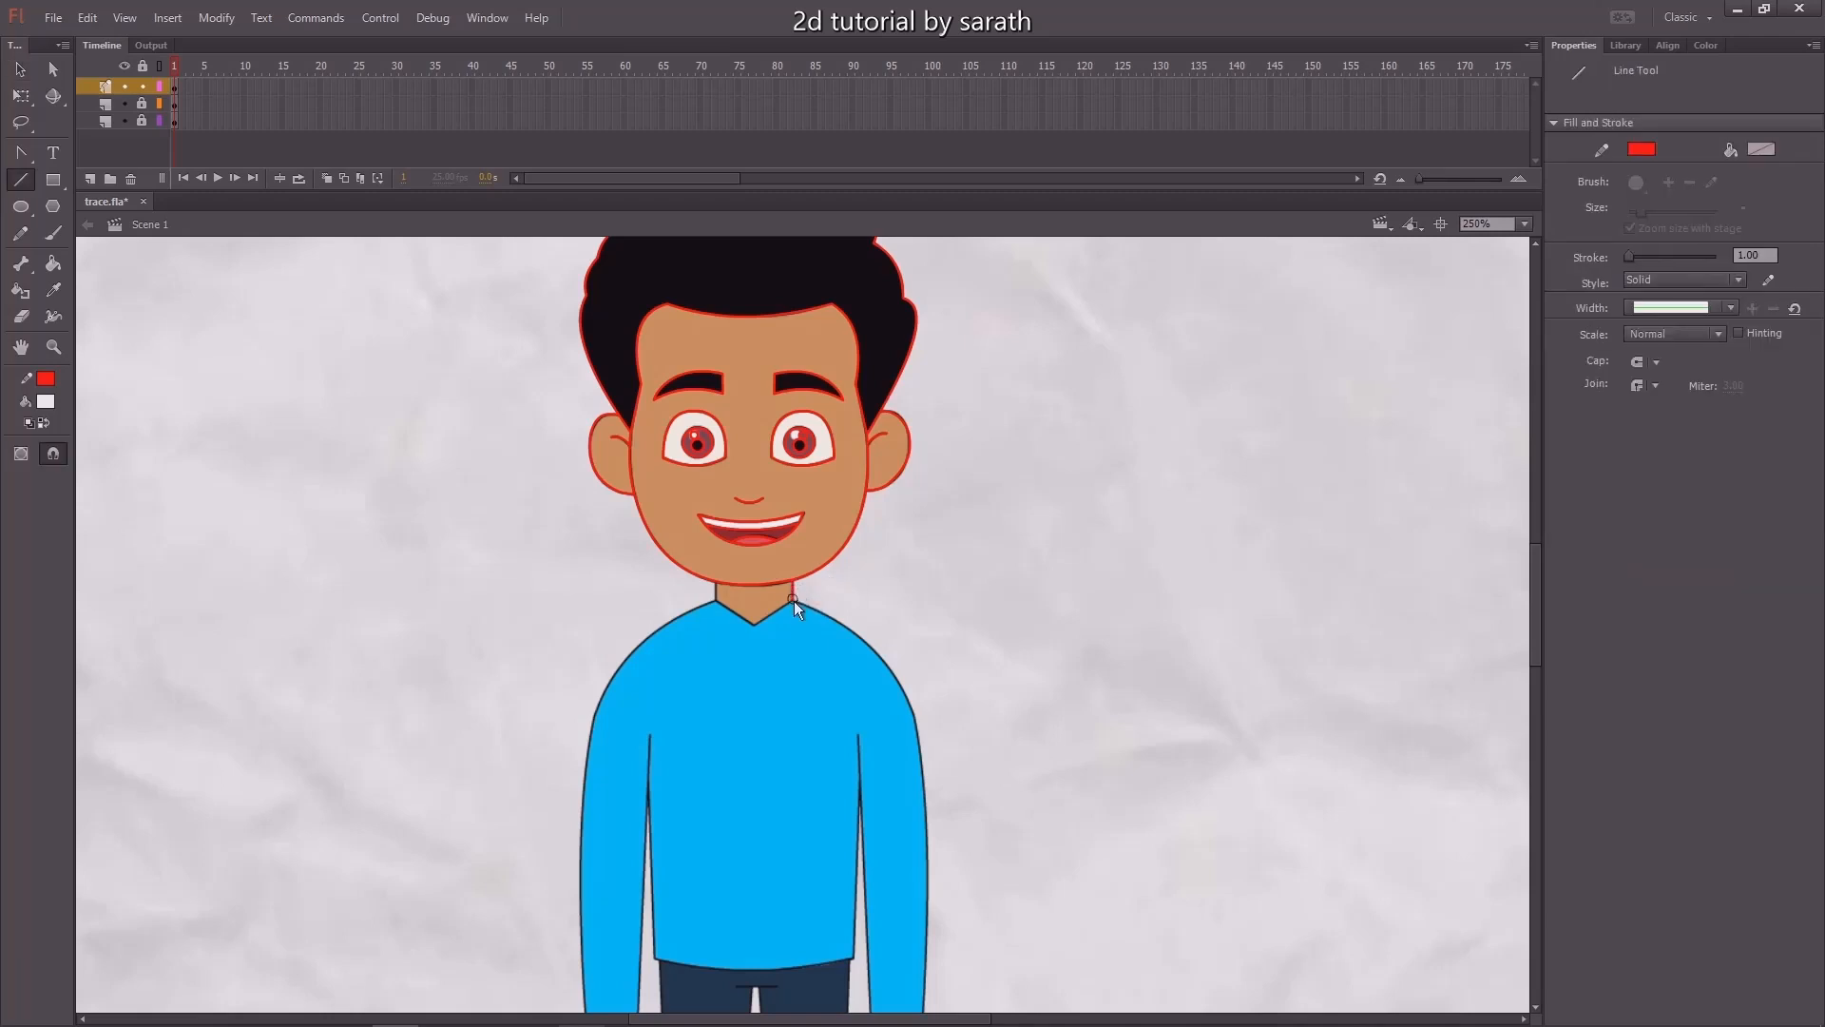
pyautogui.press('v')
pyautogui.click(792, 596)
pyautogui.hotkey('ctrl', '=')
pyautogui.hotkey('ctrl', '=')
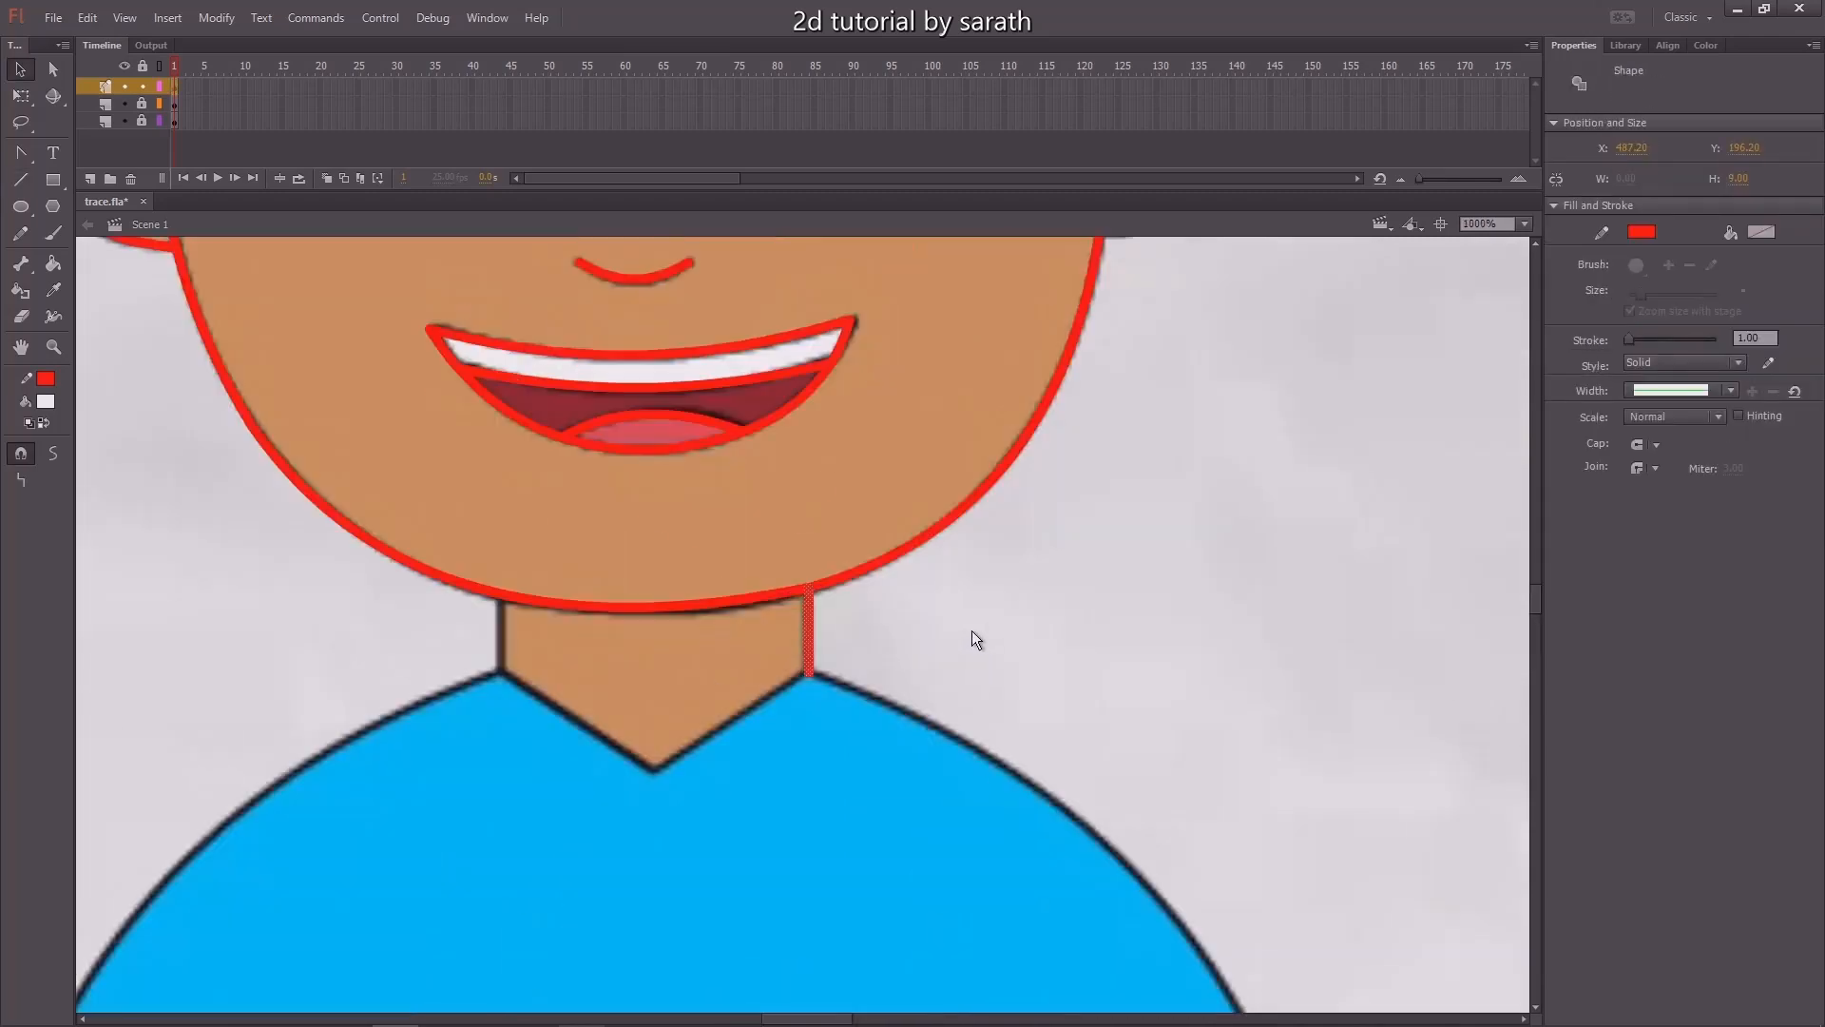
# Trace the V-shaped collar and the left side of the neck with straight lines up to the jaw.
pyautogui.click(965, 694)
pyautogui.moveTo(966, 694); pyautogui.dragTo(691, 544)
pyautogui.press('n')
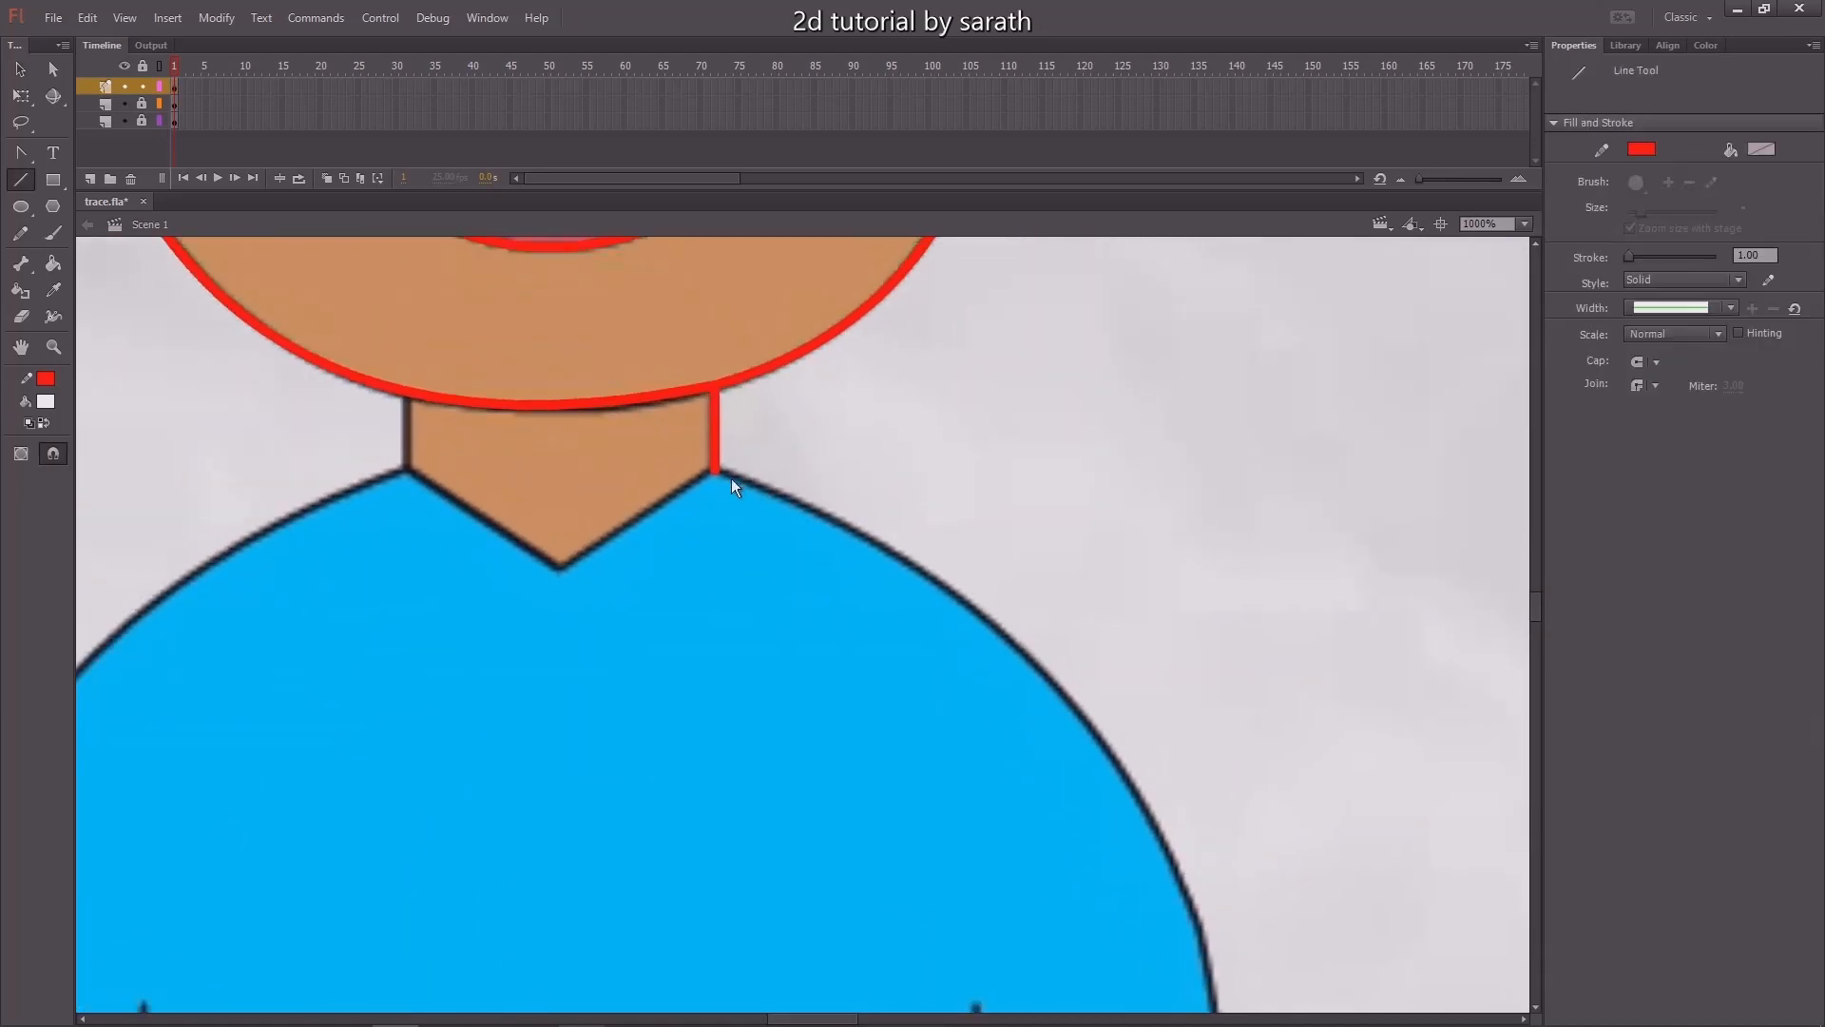
pyautogui.moveTo(714, 470)
pyautogui.mouseDown()
pyautogui.moveTo(562, 572)
pyautogui.moveTo(406, 466)
pyautogui.mouseUp()
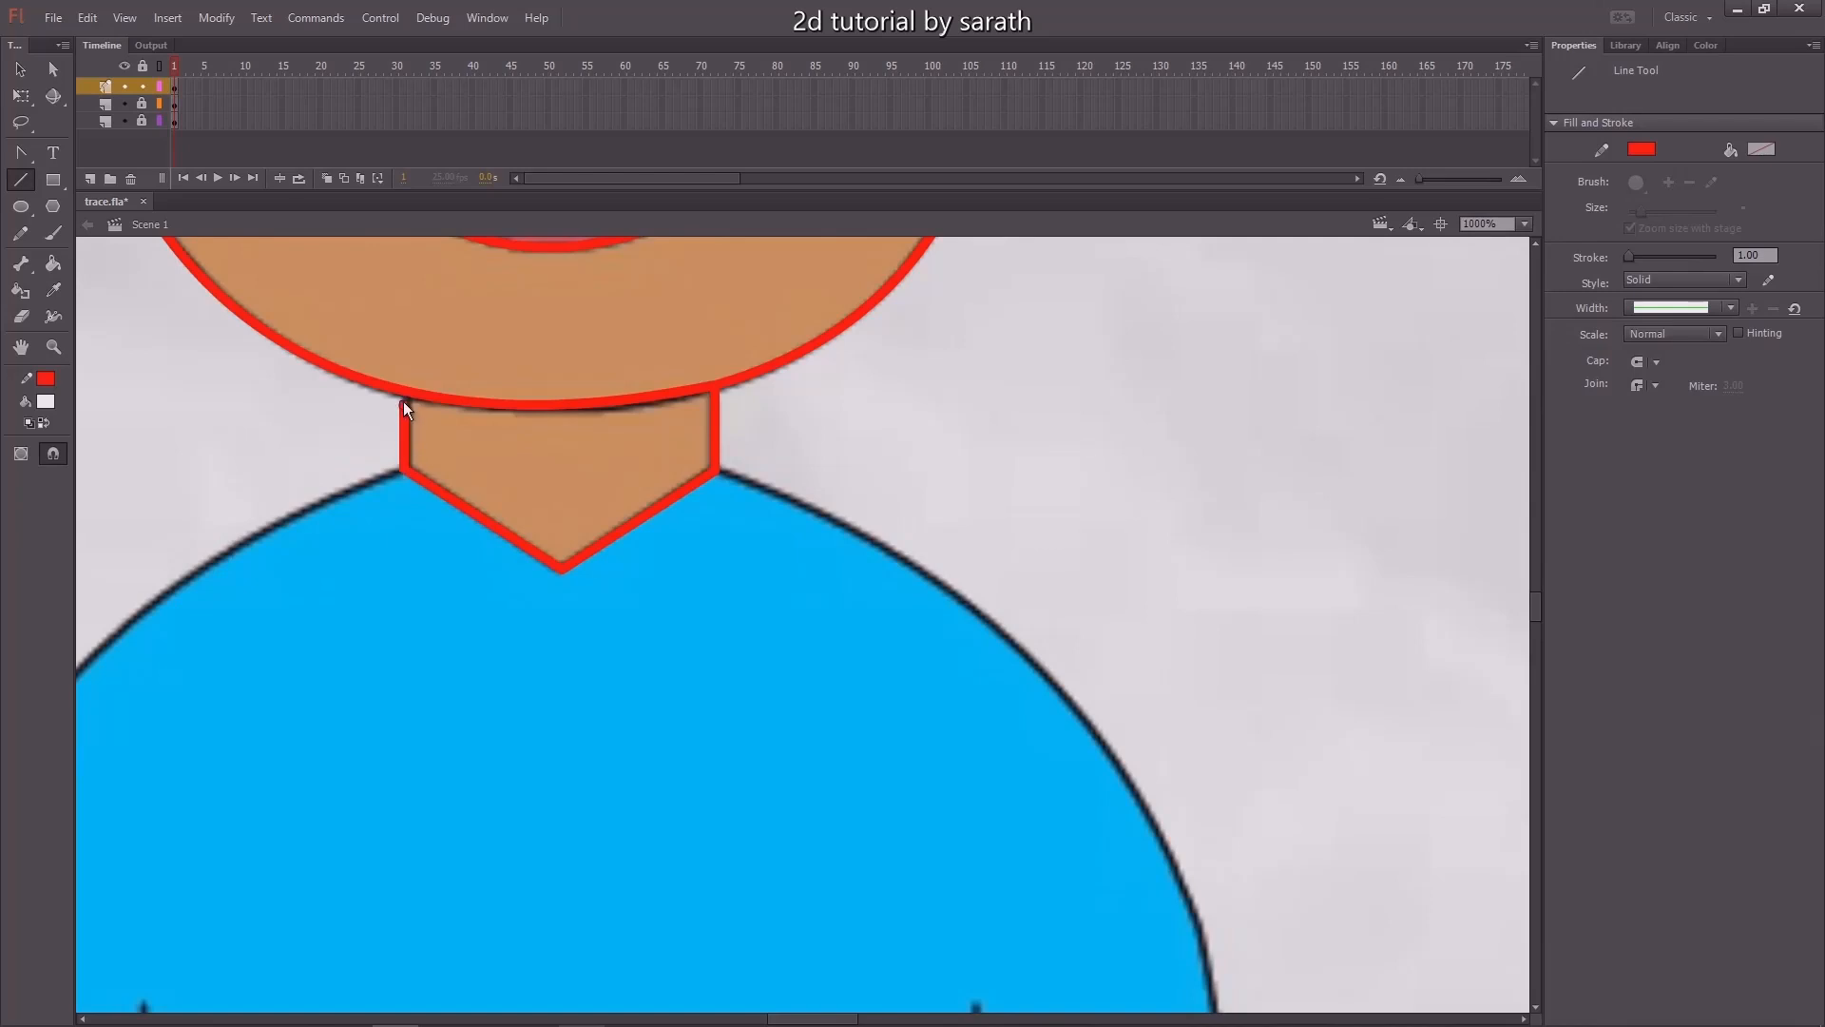
pyautogui.moveTo(634, 447); pyautogui.dragTo(1071, 439)
# Trace the left shoulder with a line from the collar to the upper sleeve, bent outward to match the reference.
pyautogui.hotkey('ctrl', '-')
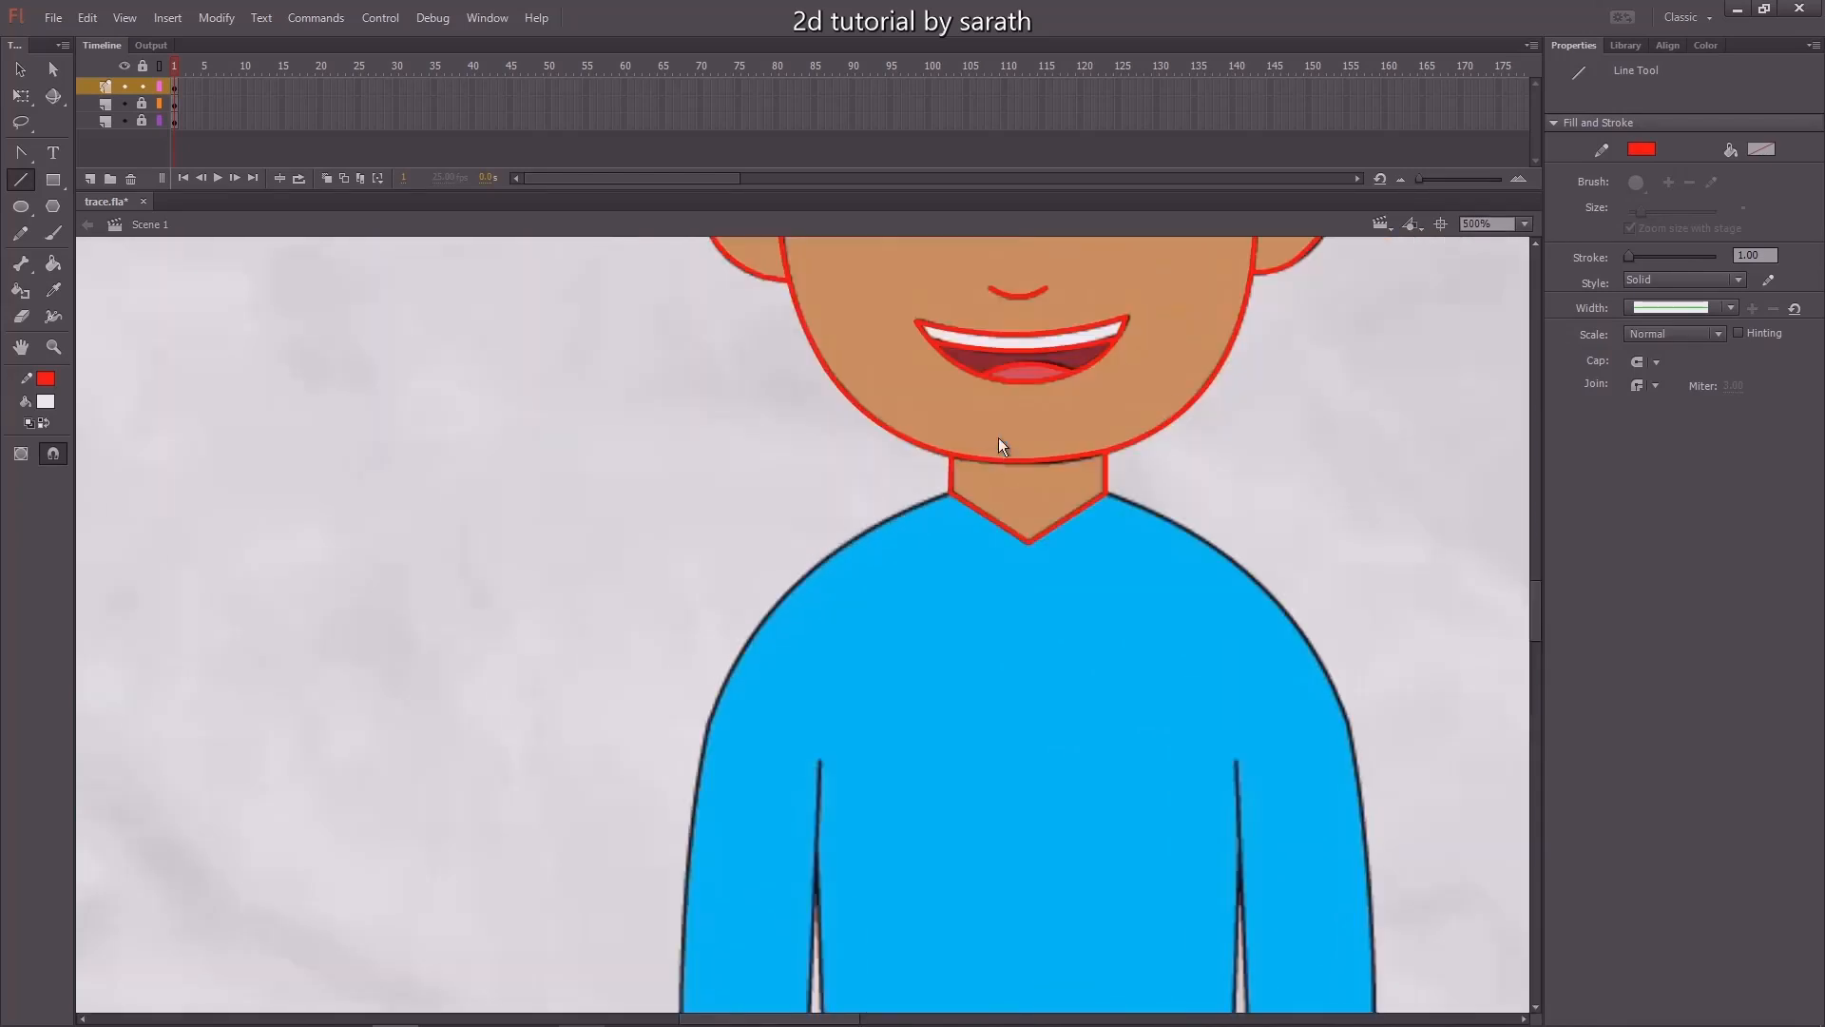
pyautogui.scroll(-2, 903, 513)
pyautogui.moveTo(958, 424); pyautogui.dragTo(717, 652)
pyautogui.press('v')
pyautogui.moveTo(836, 512); pyautogui.dragTo(819, 496)
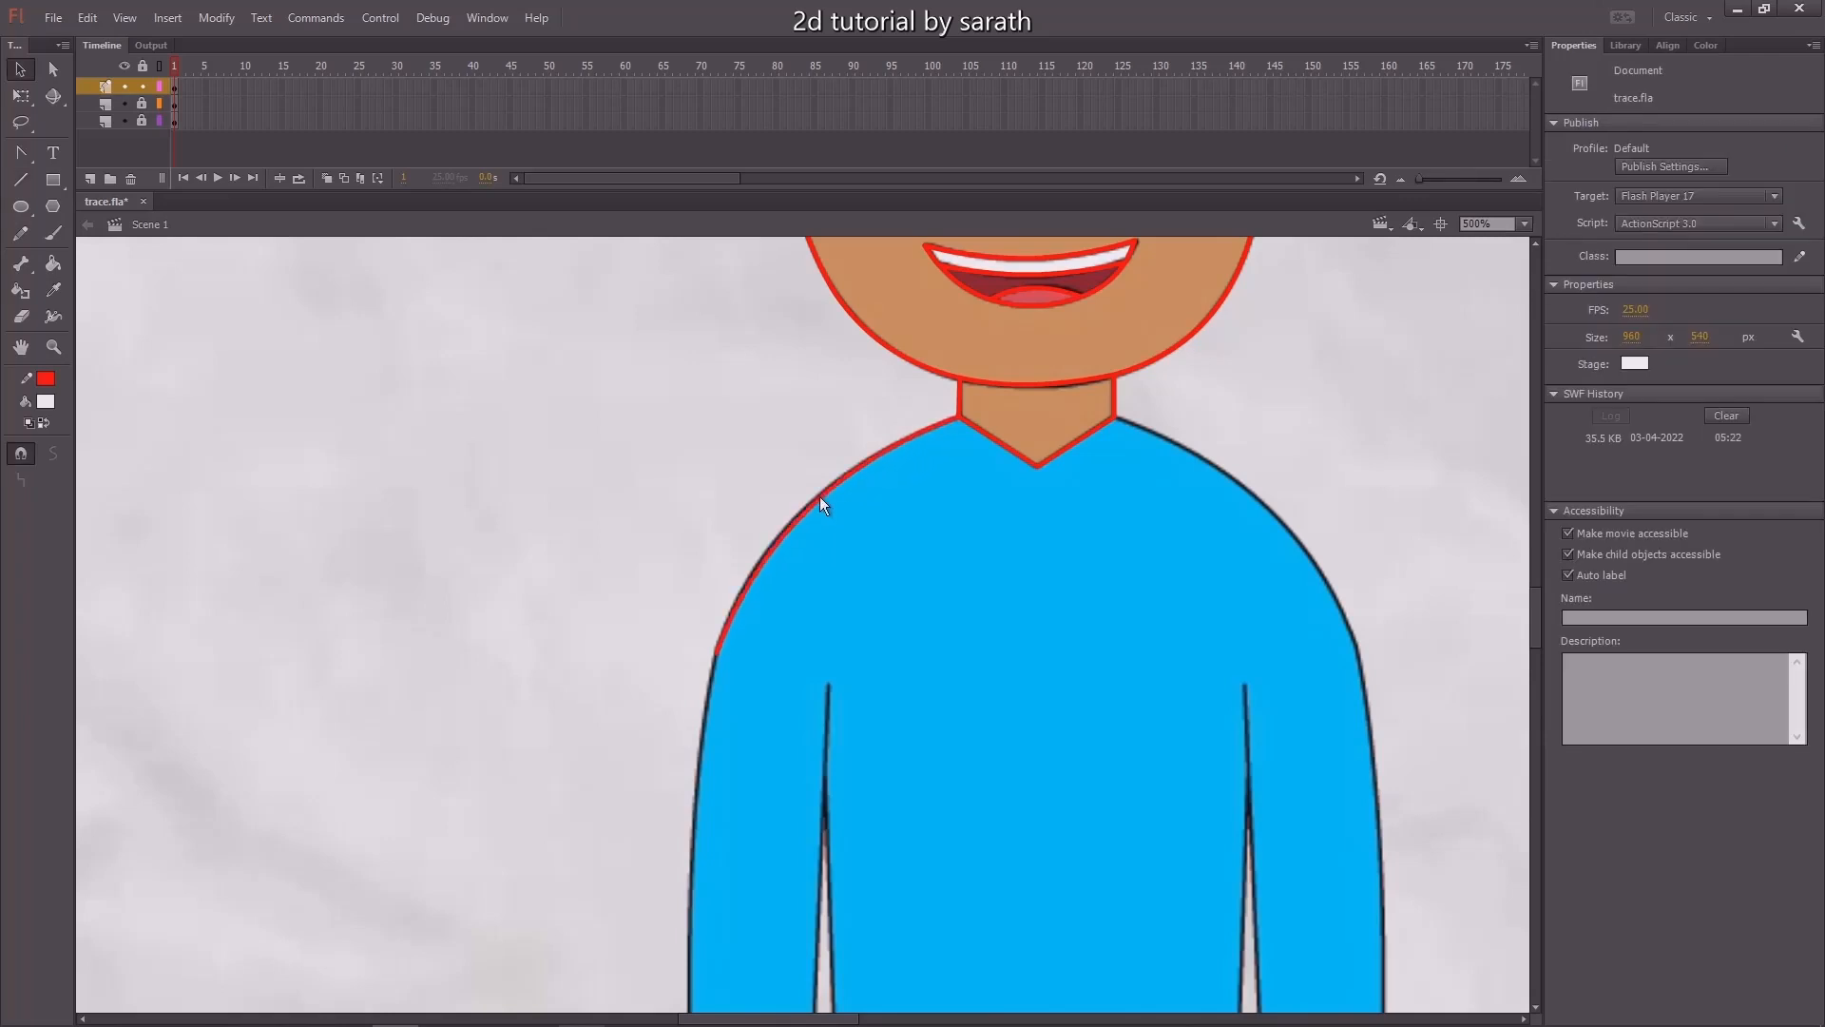
# Trace the left sleeve's outer edge from the shoulder to the cuff with a line bent slightly outward.
pyautogui.moveTo(779, 659)
pyautogui.mouseDown()
pyautogui.moveTo(721, 375)
pyautogui.moveTo(643, 973)
pyautogui.moveTo(640, 958)
pyautogui.mouseUp()
pyautogui.press('n')
pyautogui.press('v')
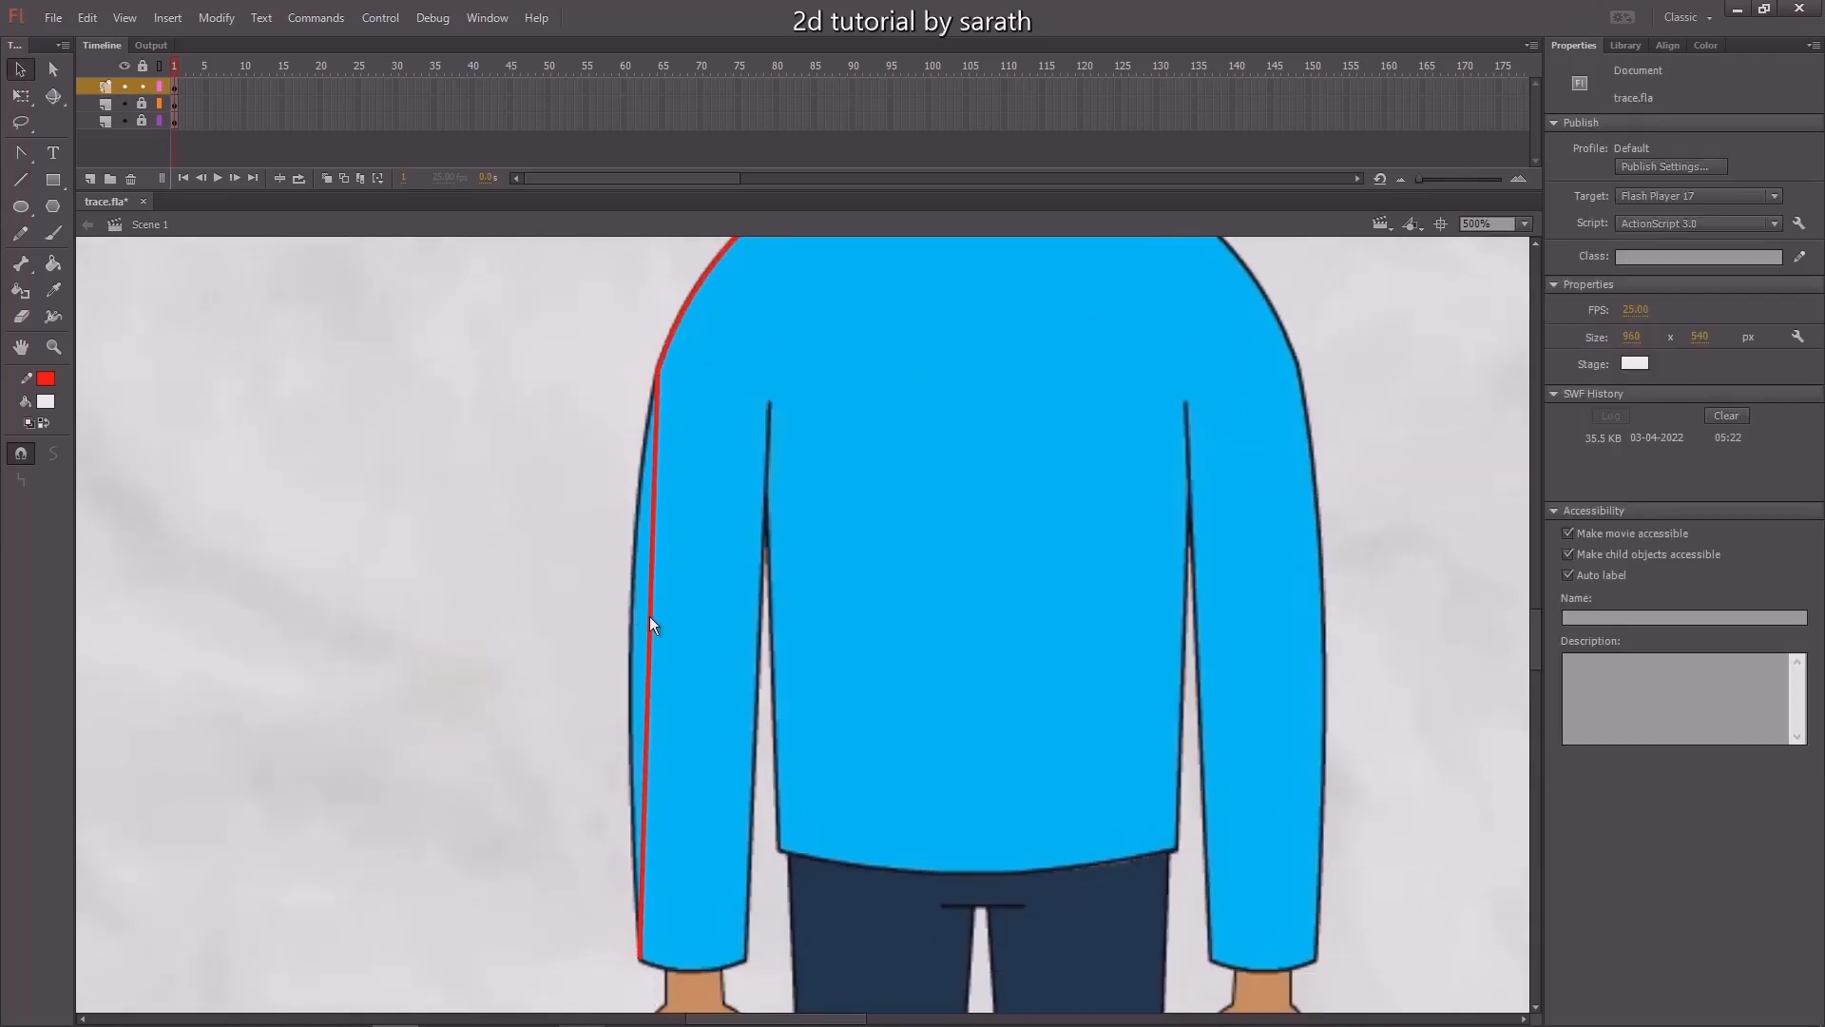
pyautogui.moveTo(649, 616); pyautogui.dragTo(561, 452)
# Trace the left sleeve's inner edge from the armpit to the cuff and close the cuff with a downward curve.
pyautogui.press('n')
pyautogui.moveTo(686, 253); pyautogui.dragTo(658, 807)
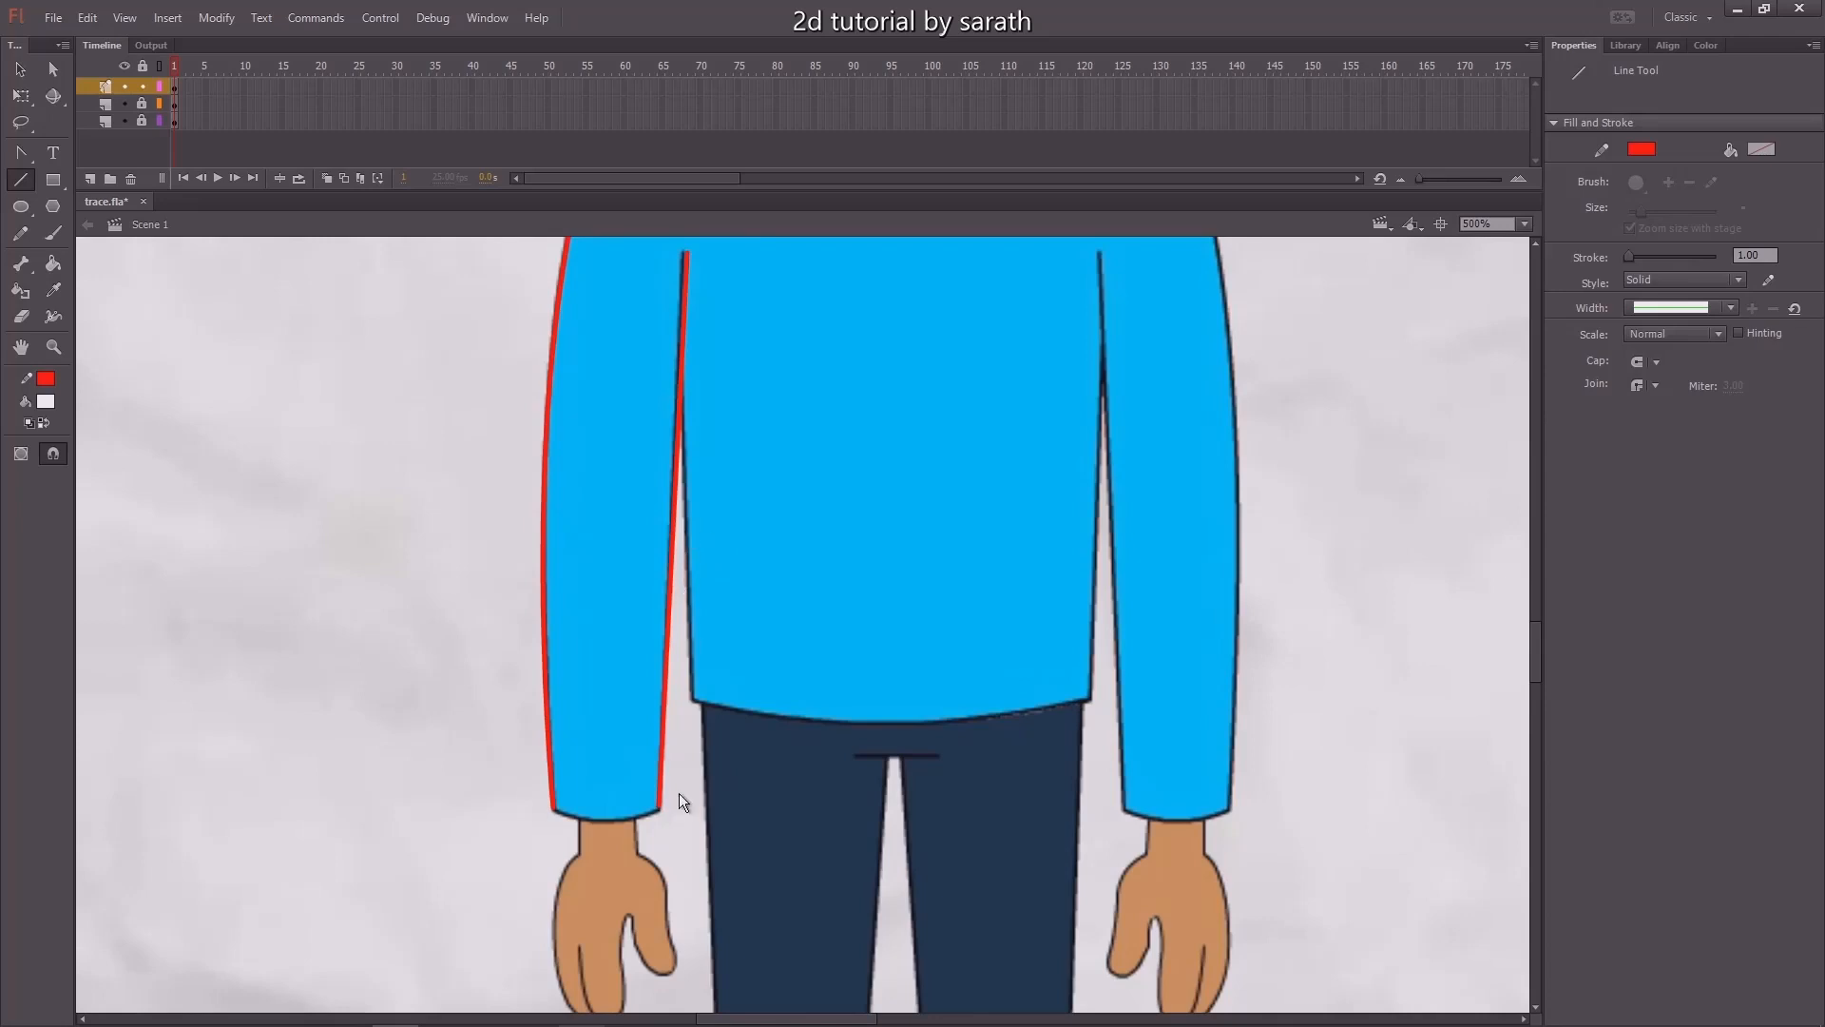
pyautogui.press('v')
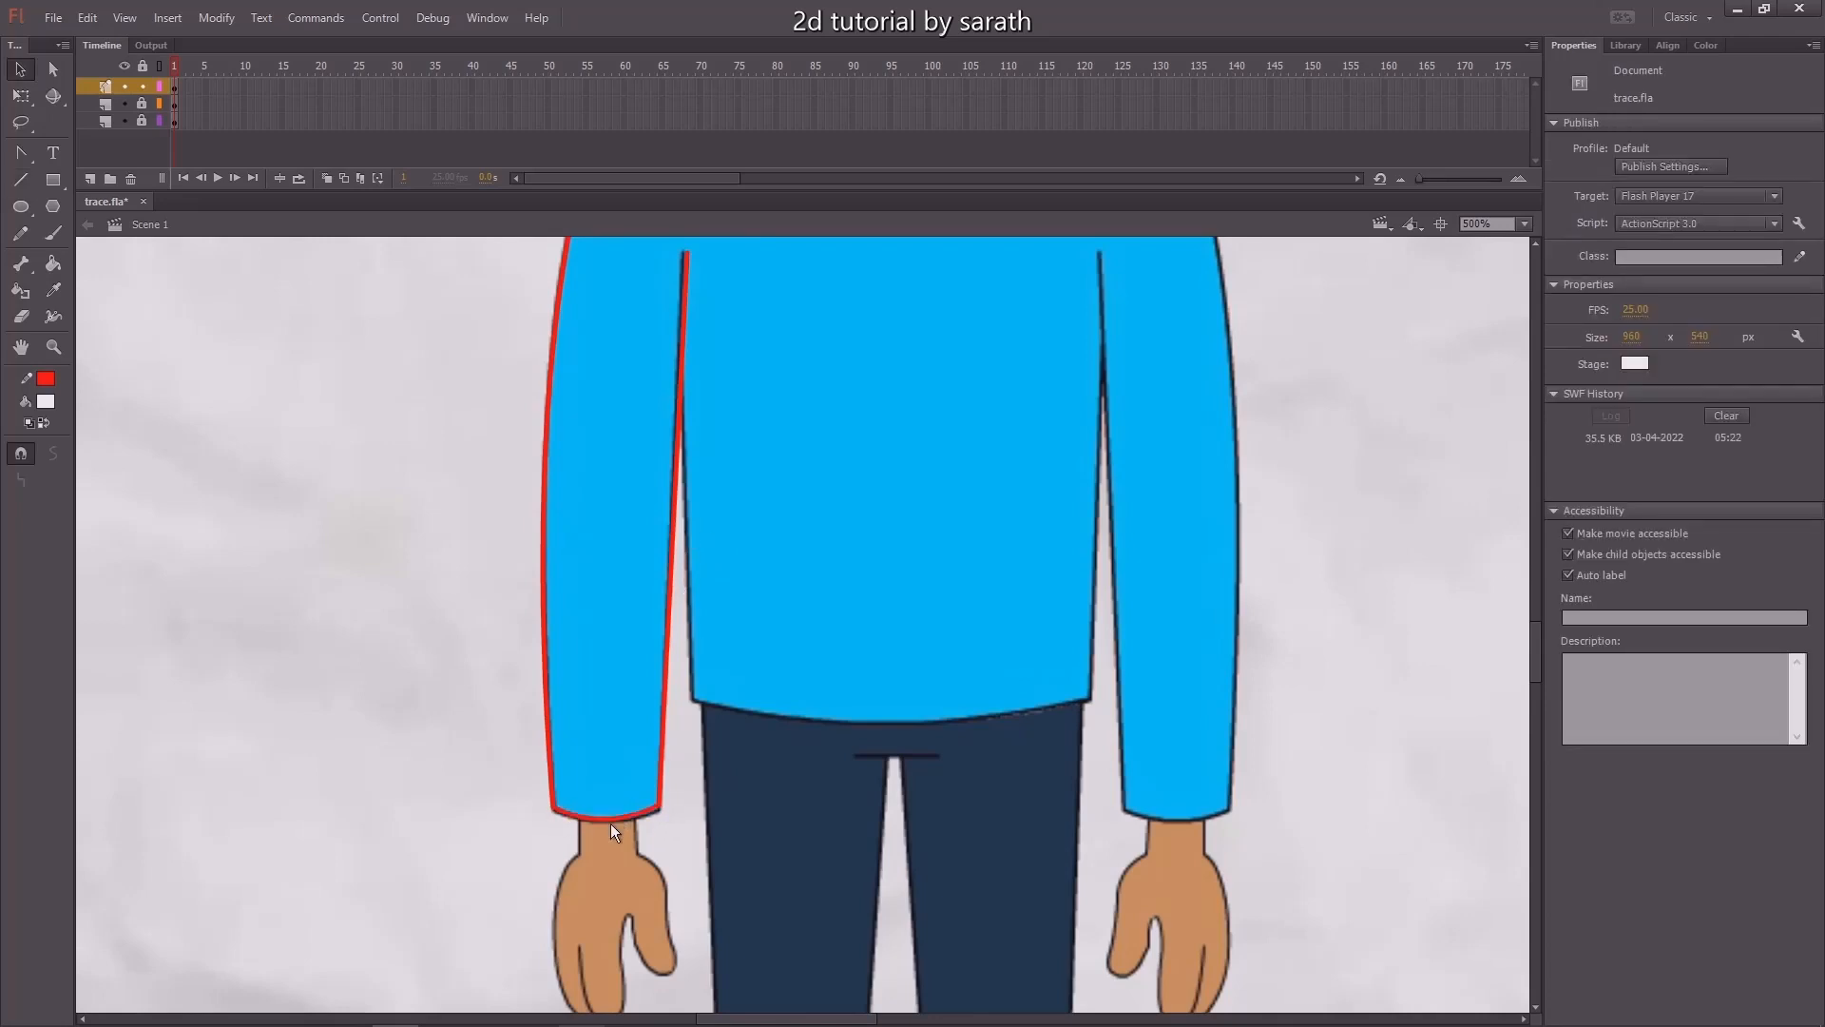
# Draw straight lines along both sides of the left wrist from the cuff to the hand.
pyautogui.press('n')
pyautogui.scroll(3, 624, 820)
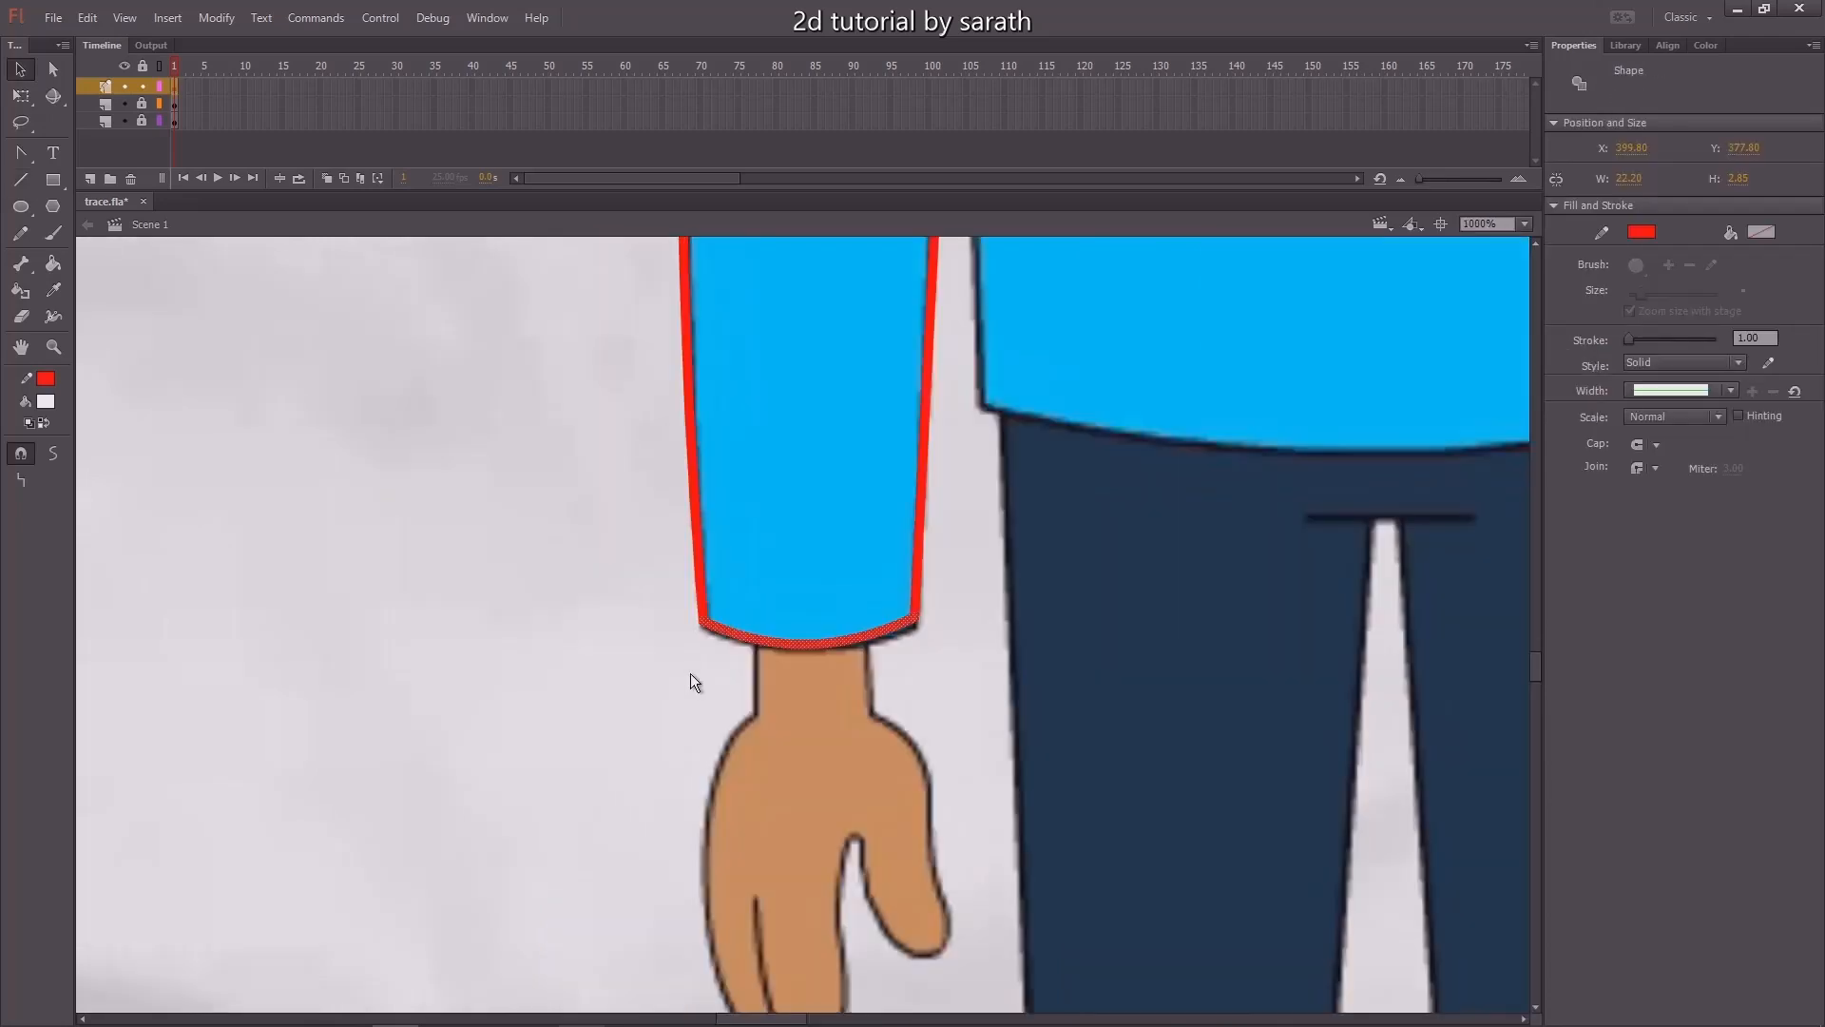
pyautogui.moveTo(858, 443); pyautogui.dragTo(870, 594)
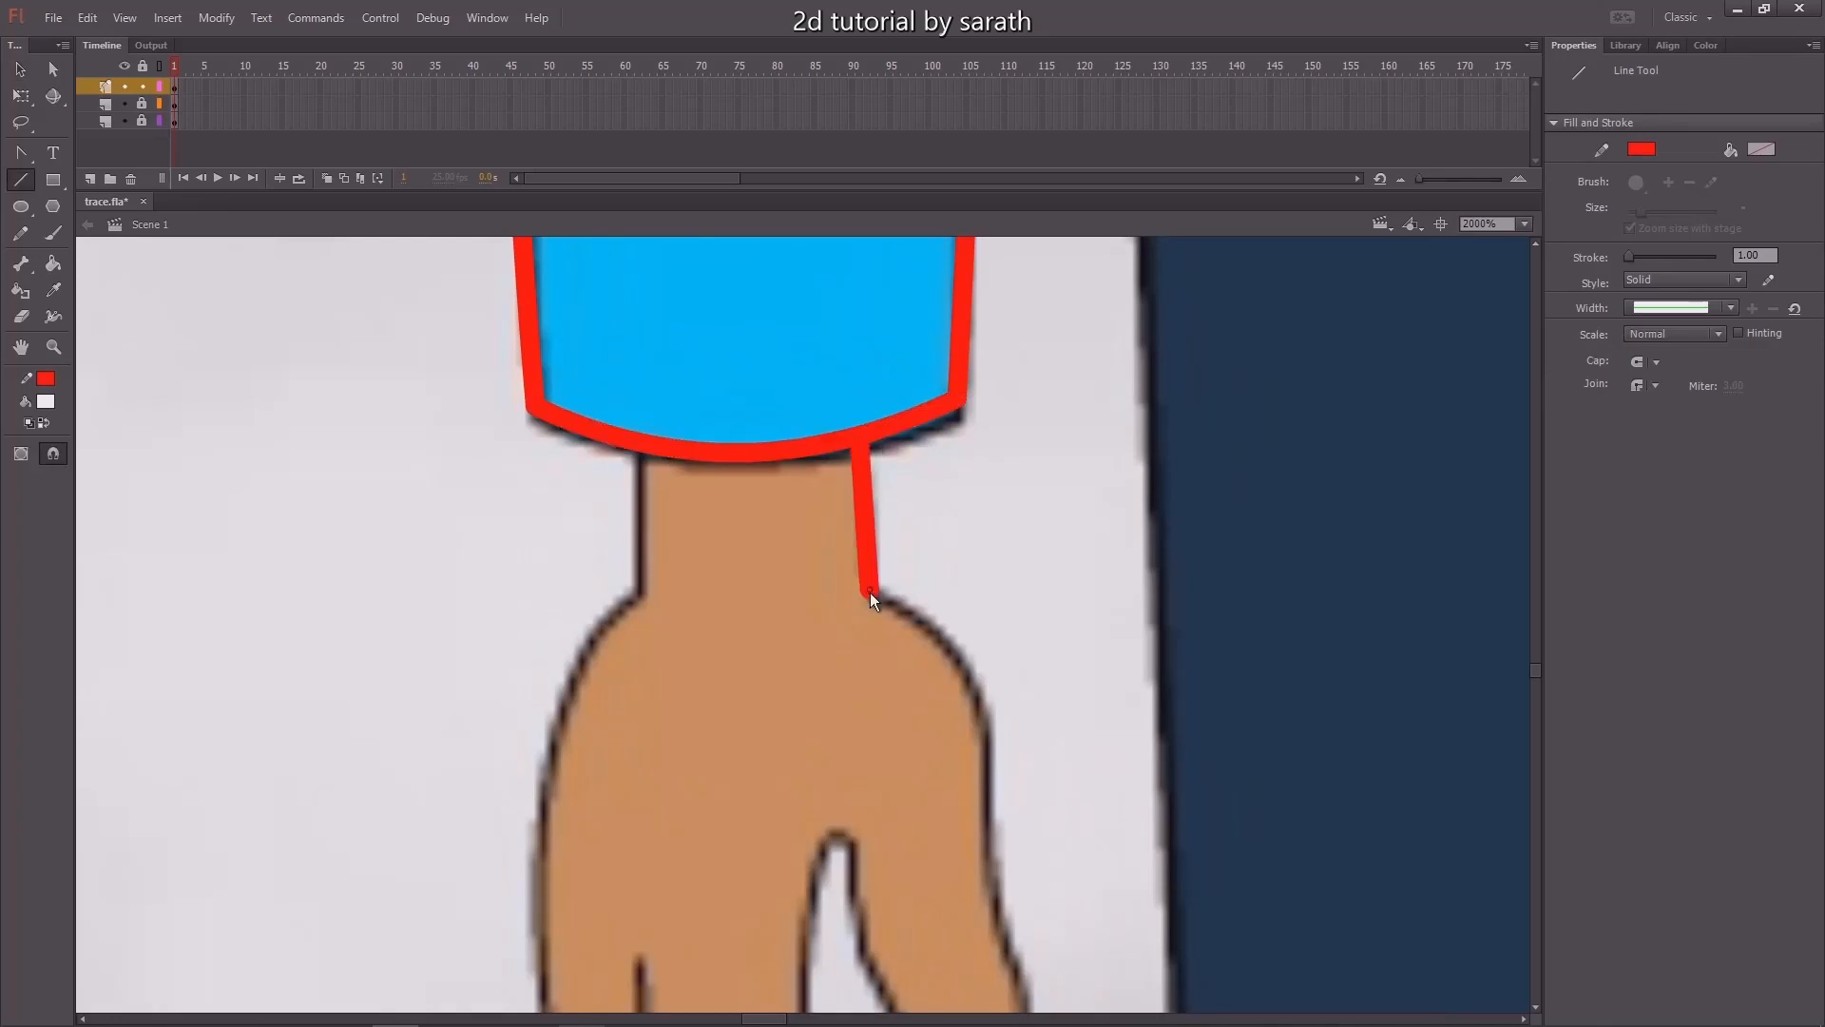
pyautogui.moveTo(644, 590); pyautogui.dragTo(644, 591)
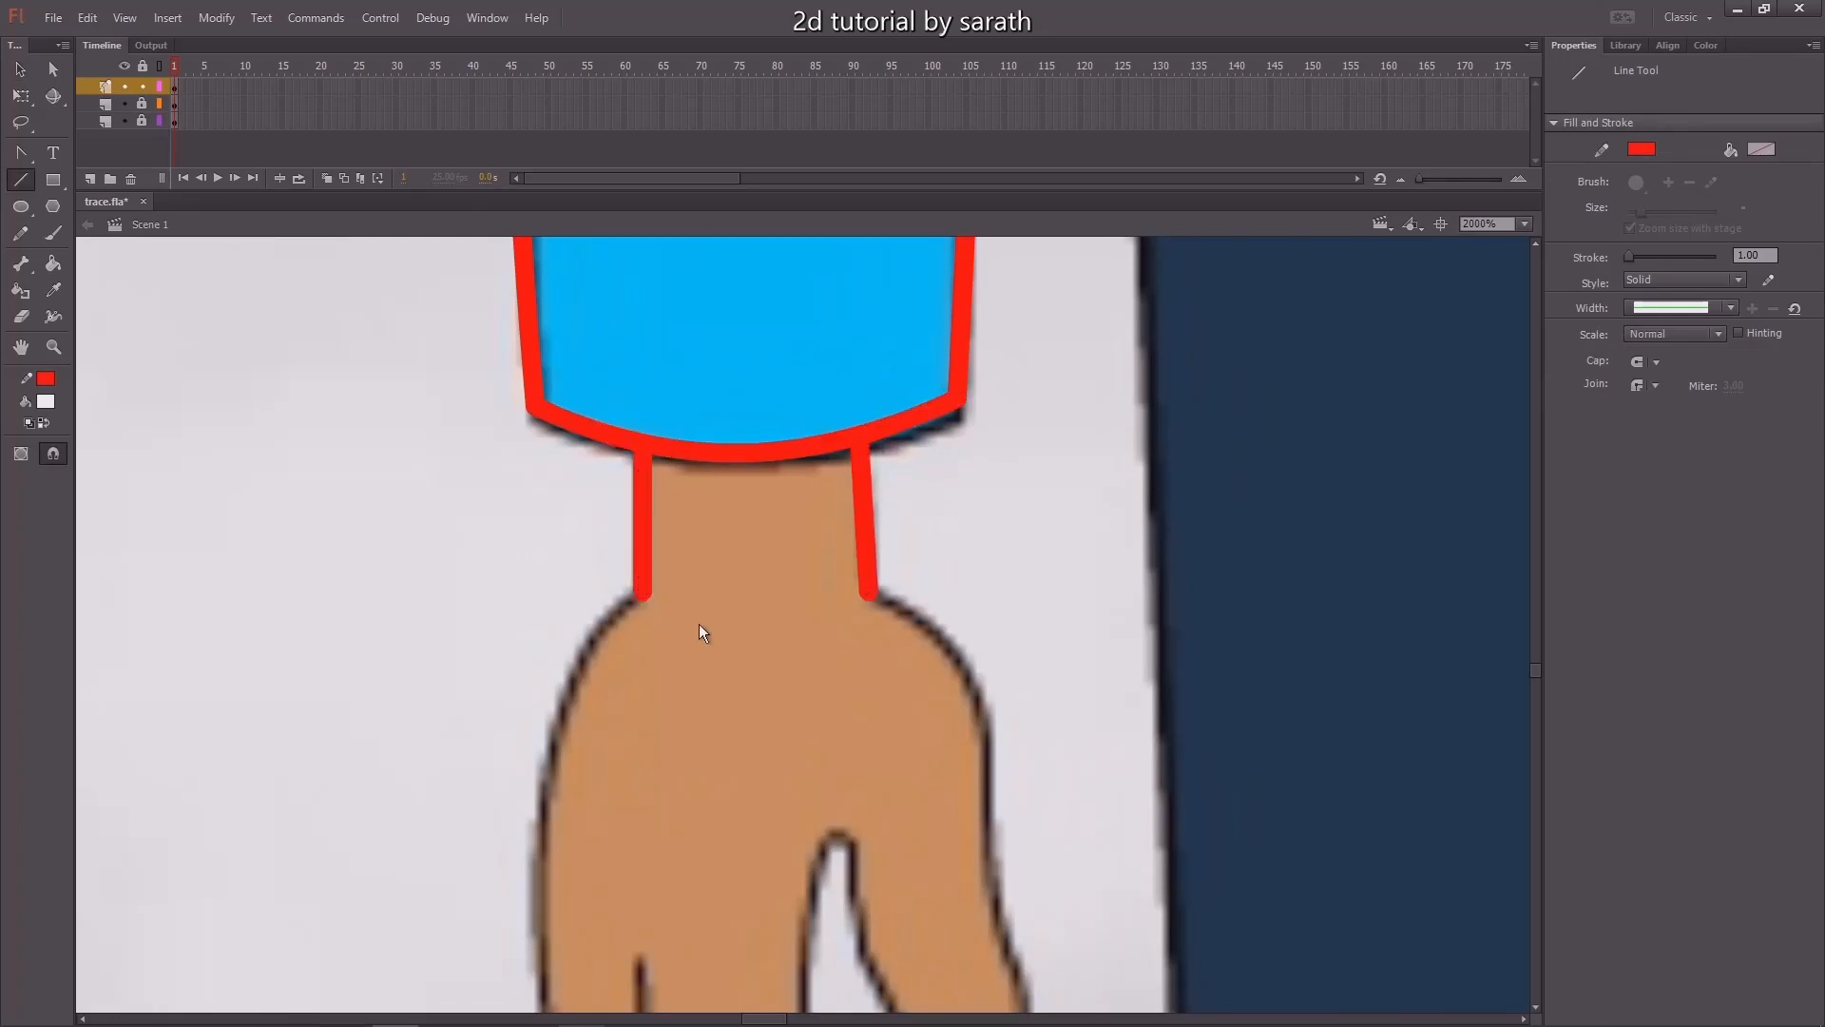
# Trace the left hand's outer edge from the wrist down to the fingertip with curved lines.
pyautogui.scroll(-3, 699, 402)
pyautogui.moveTo(656, 362)
pyautogui.mouseDown()
pyautogui.moveTo(583, 847)
pyautogui.moveTo(597, 863)
pyautogui.mouseUp()
pyautogui.press('v')
pyautogui.moveTo(625, 635)
pyautogui.mouseDown()
pyautogui.moveTo(555, 593)
pyautogui.moveTo(692, 791)
pyautogui.mouseUp()
pyautogui.scroll(-3, 652, 554)
pyautogui.press('n')
pyautogui.press('v')
# Trace the finger division line inside the left hand with a line bent to follow the reference.
pyautogui.moveTo(613, 720)
pyautogui.mouseDown()
pyautogui.moveTo(638, 812)
pyautogui.moveTo(586, 475)
pyautogui.moveTo(618, 490)
pyautogui.mouseUp()
pyautogui.press('n')
pyautogui.press('v')
pyautogui.moveTo(658, 630); pyautogui.dragTo(637, 651)
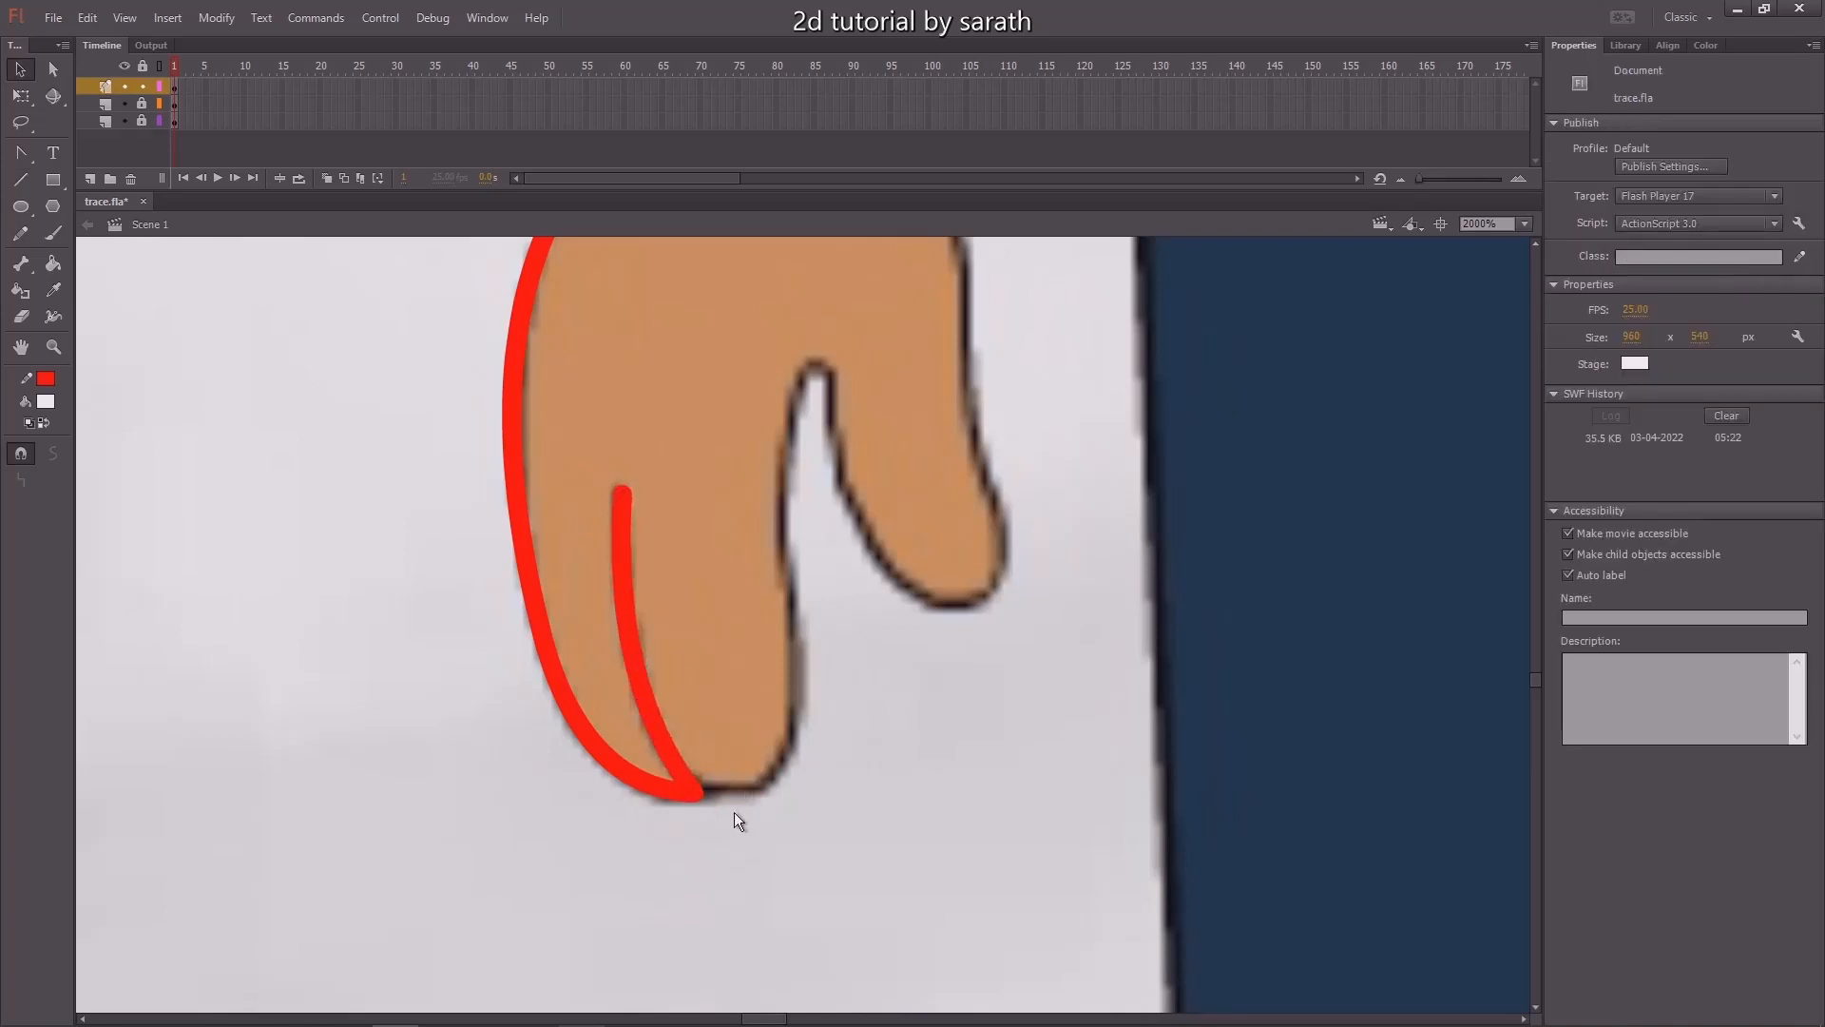
# Trace the left hand's fingertip and the finger's inner edge up toward the thumb gap with curved lines.
pyautogui.press('n')
pyautogui.moveTo(703, 793)
pyautogui.mouseDown()
pyautogui.moveTo(801, 728)
pyautogui.moveTo(782, 780)
pyautogui.moveTo(773, 373)
pyautogui.moveTo(774, 471)
pyautogui.moveTo(817, 395)
pyautogui.mouseUp()
pyautogui.press('v')
pyautogui.press('n')
pyautogui.press('v')
pyautogui.press('n')
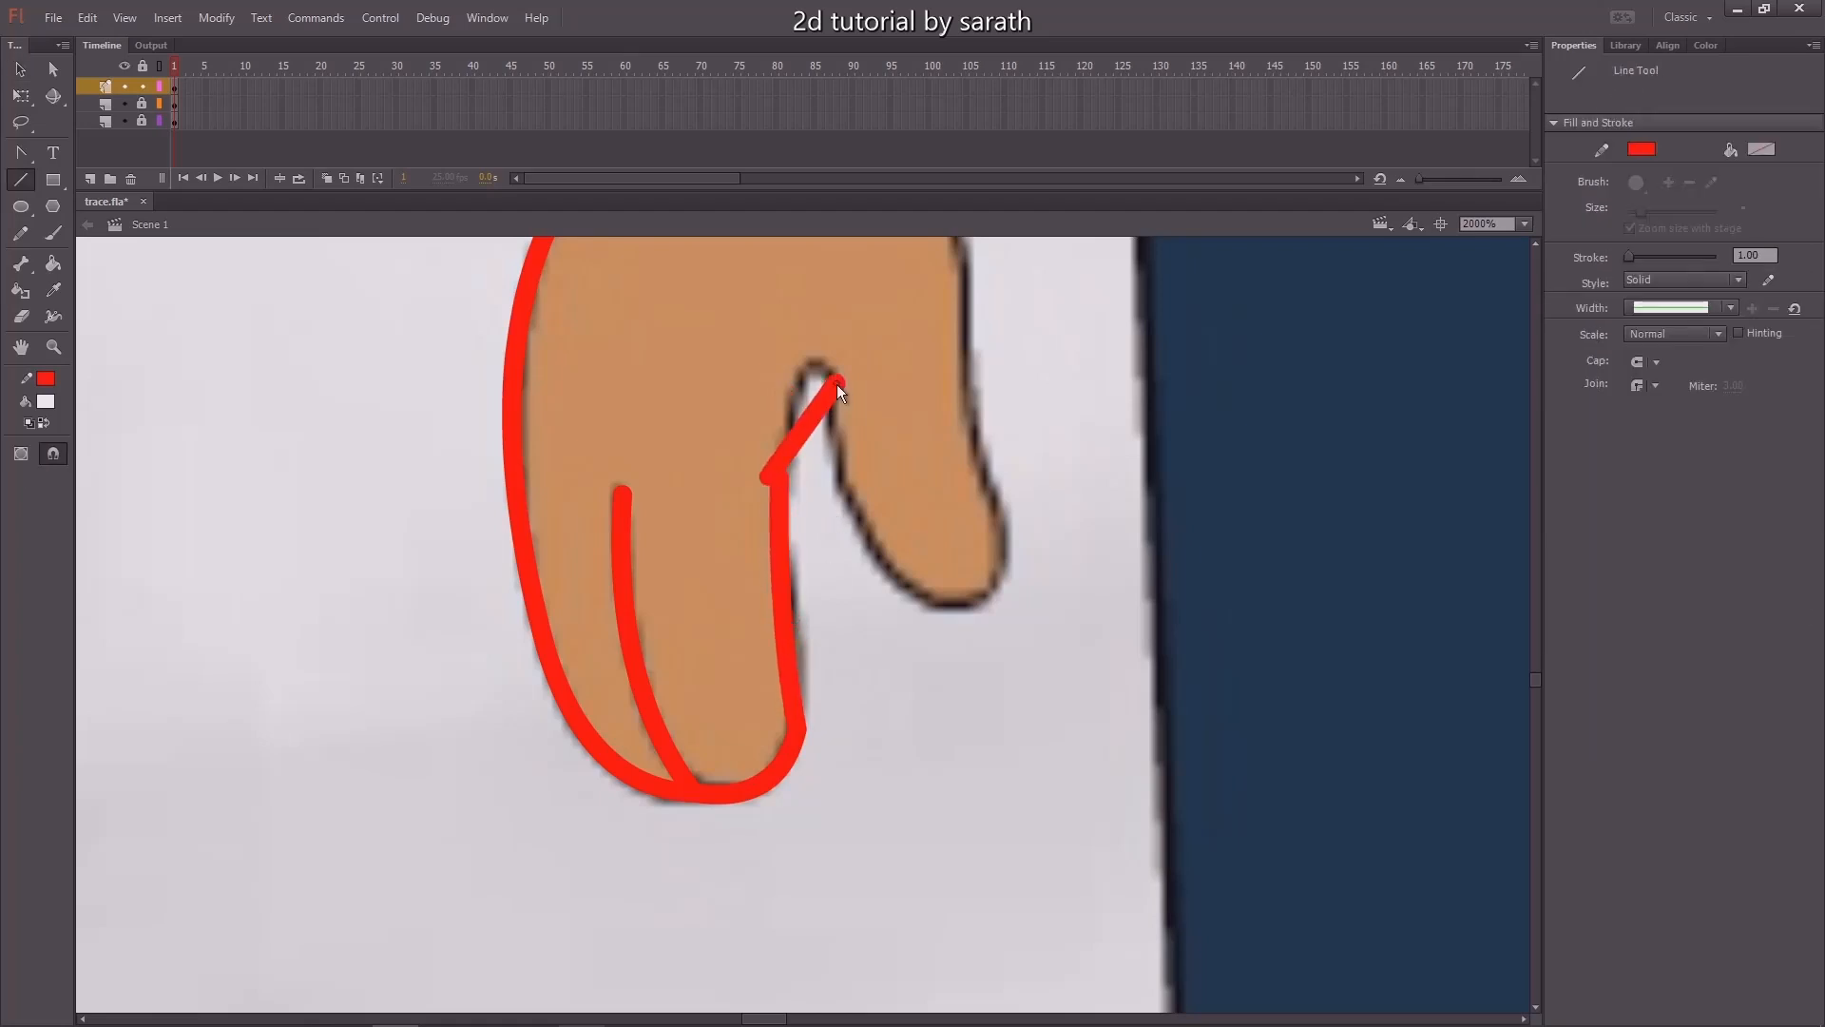
pyautogui.hotkey('ctrl', 'z')
# Trace the arch between the finger and thumb of the left hand and continue down the thumb's inner edge.
pyautogui.press('v')
pyautogui.moveTo(812, 427)
pyautogui.mouseDown()
pyautogui.moveTo(808, 384)
pyautogui.moveTo(916, 584)
pyautogui.moveTo(877, 553)
pyautogui.moveTo(975, 602)
pyautogui.moveTo(905, 754)
pyautogui.moveTo(864, 619)
pyautogui.moveTo(864, 709)
pyautogui.moveTo(844, 511)
pyautogui.moveTo(851, 526)
pyautogui.moveTo(741, 393)
pyautogui.mouseUp()
pyautogui.press('n')
pyautogui.press('v')
pyautogui.press('n')
pyautogui.press('v')
# Trace the left thumb's tip and outer edge back up to the wrist, bending the lines to the reference.
pyautogui.press('n')
pyautogui.press('v')
pyautogui.press('n')
pyautogui.press('v')
pyautogui.moveTo(806, 471); pyautogui.dragTo(827, 454)
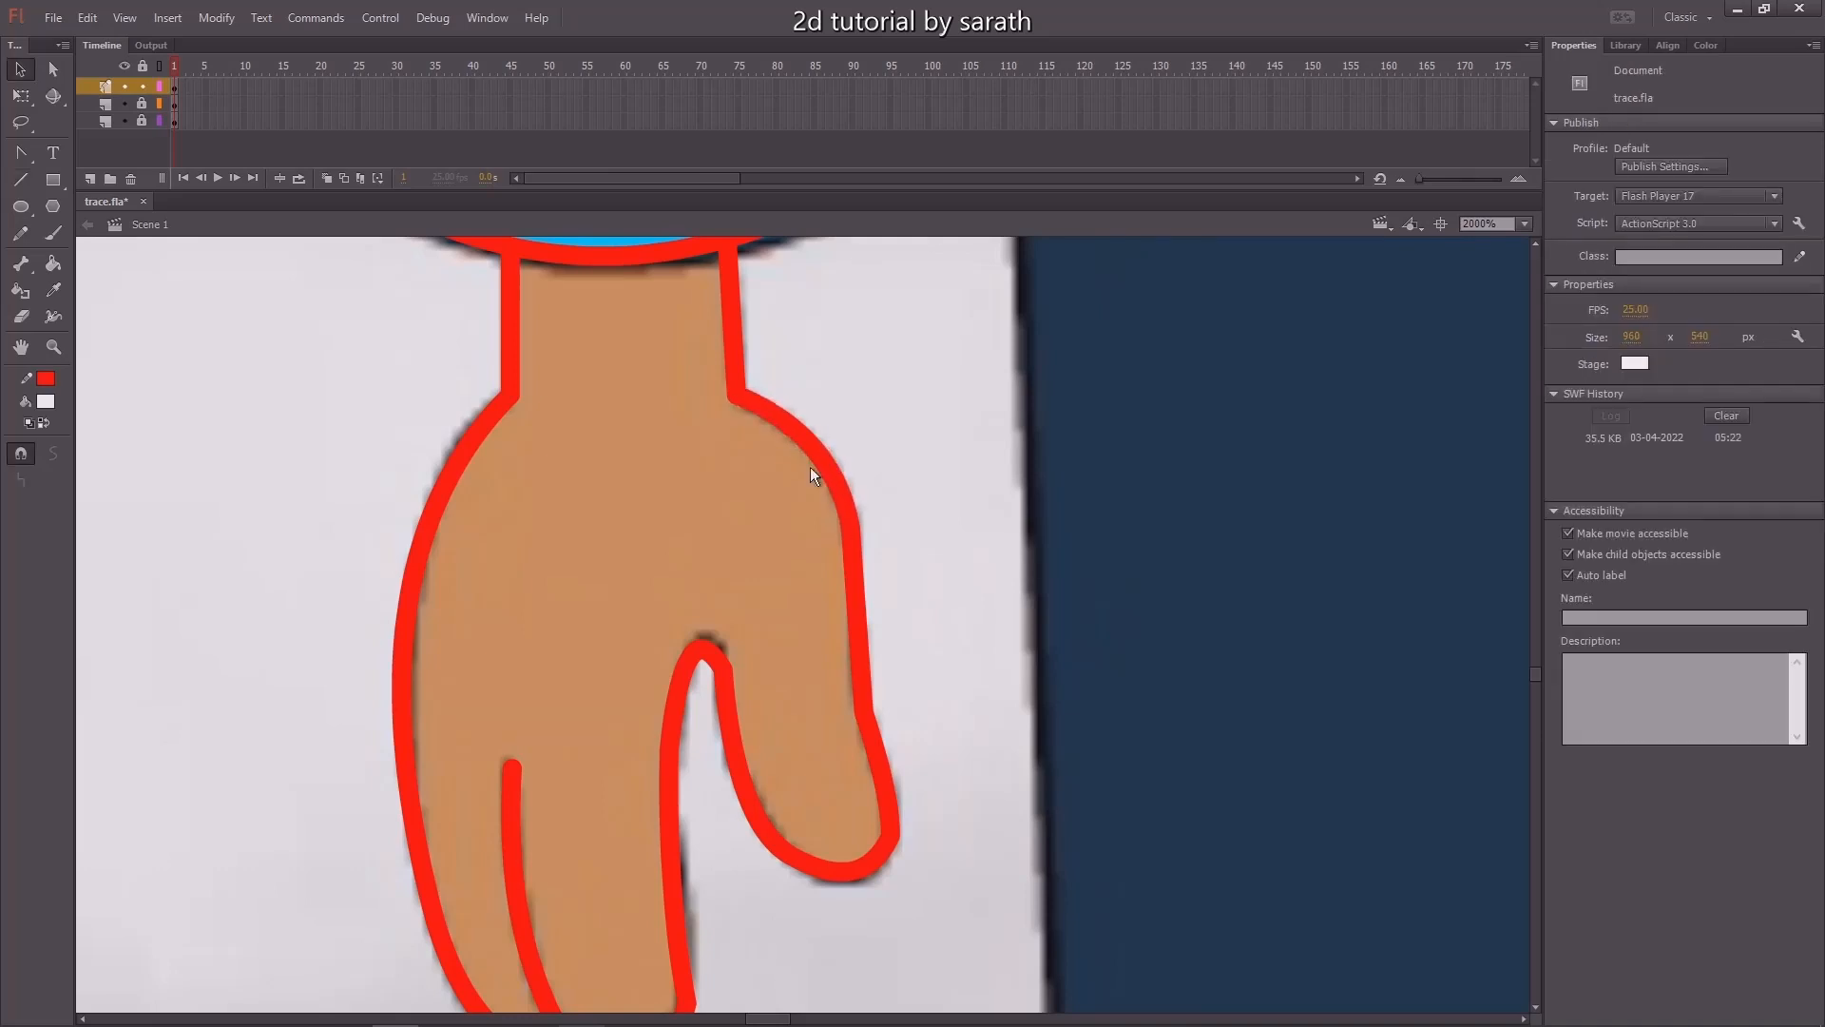
pyautogui.moveTo(867, 618); pyautogui.dragTo(854, 626)
# Trace the shirt's left side below the armpit and its bottom hem, bending the hem downward.
pyautogui.hotkey('ctrl', '-')
pyautogui.hotkey('ctrl', '-')
pyautogui.scroll(5, 657, 636)
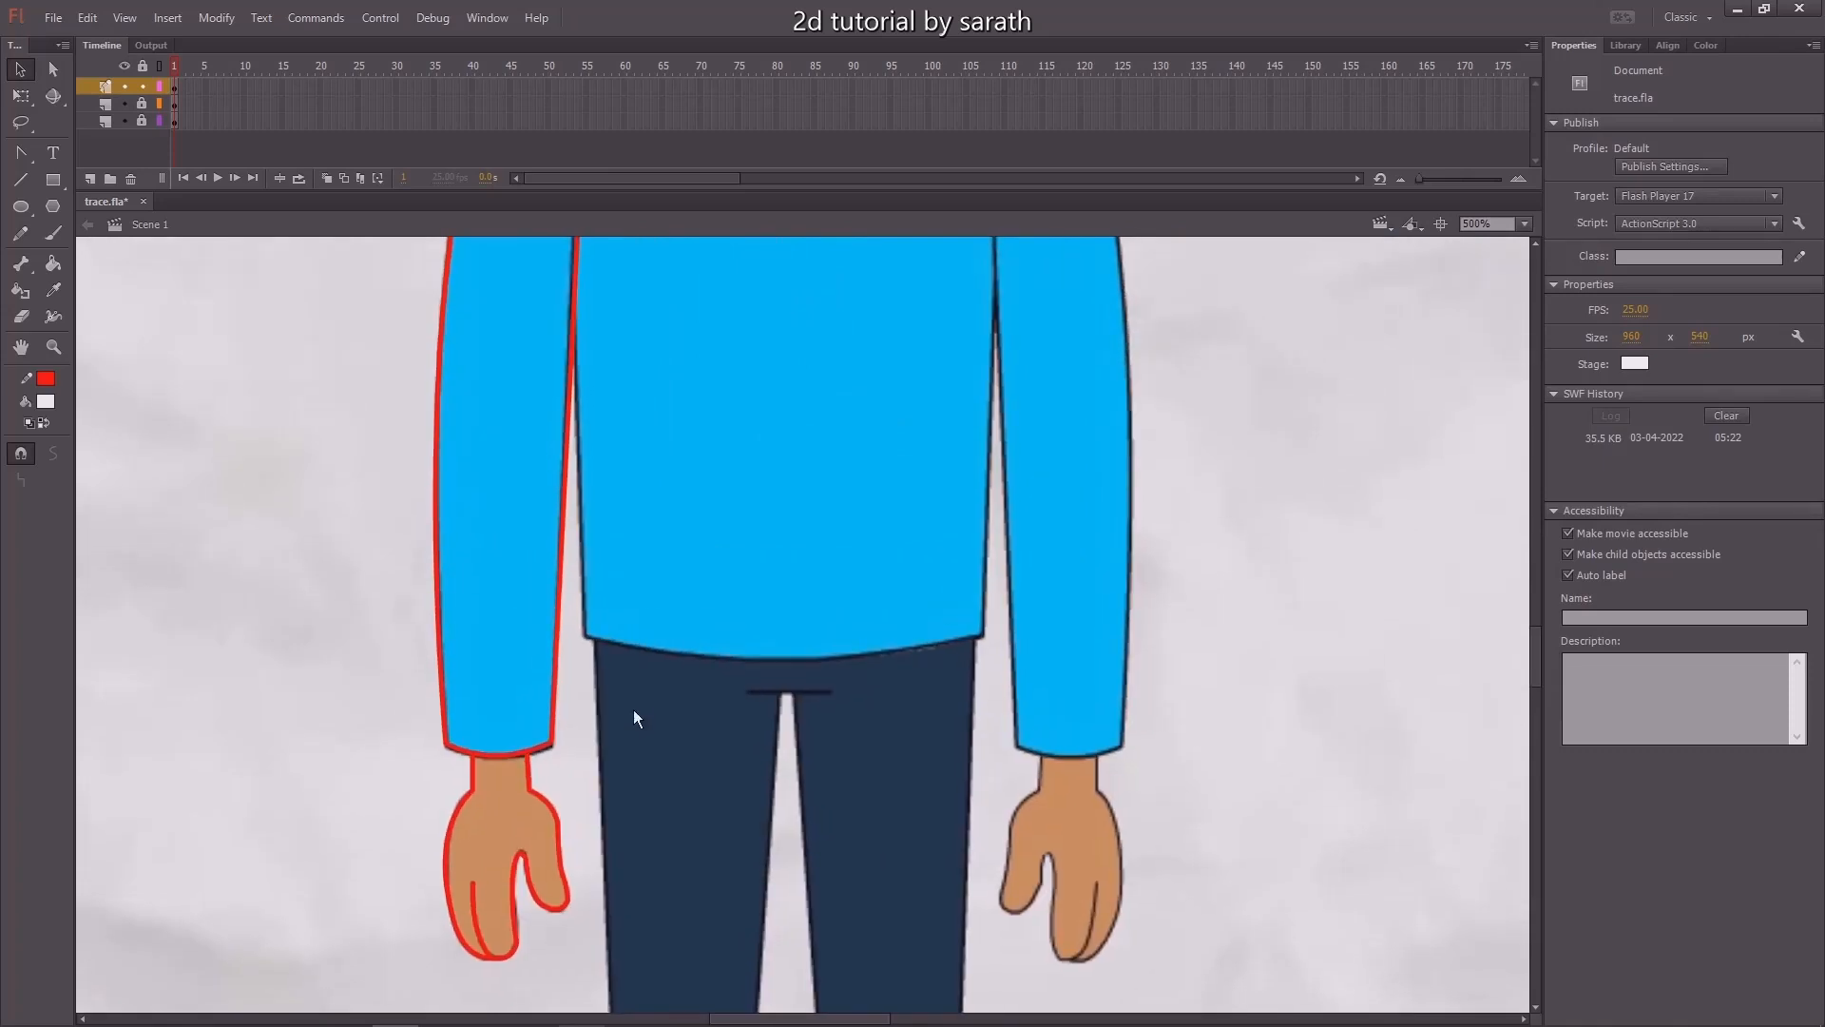
pyautogui.press('n')
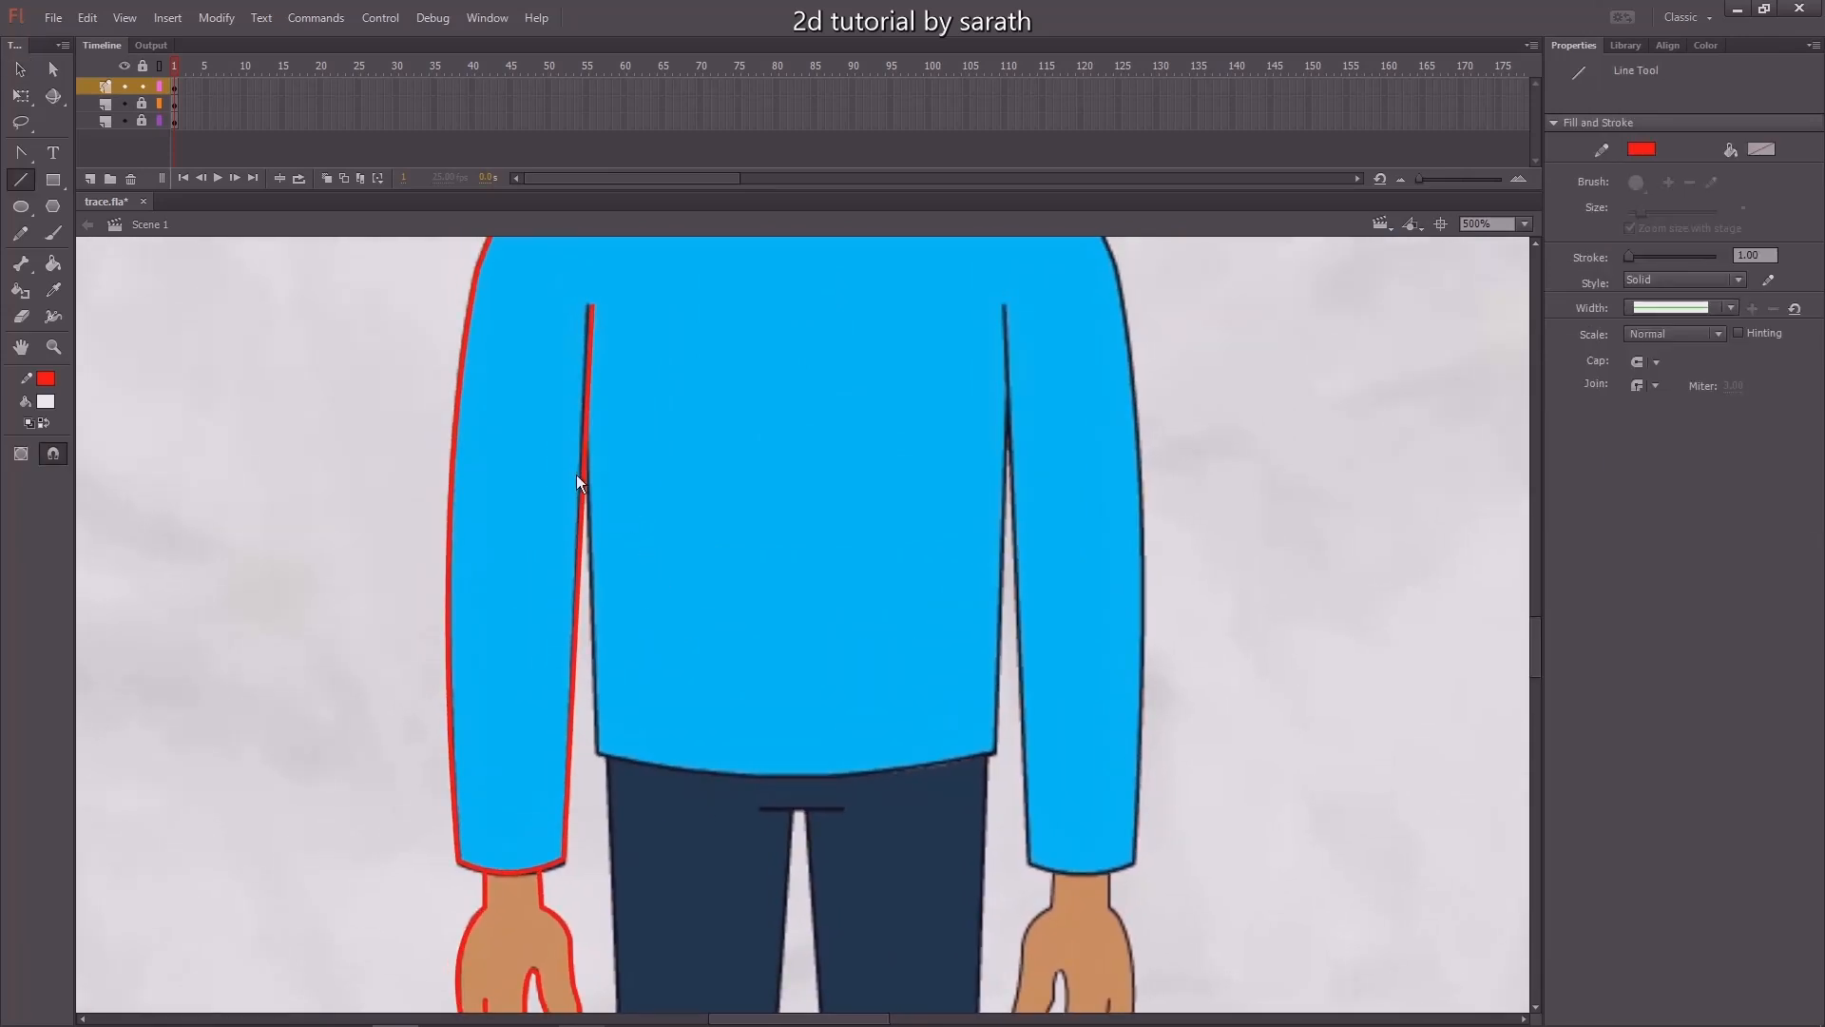
pyautogui.moveTo(585, 458)
pyautogui.mouseDown()
pyautogui.moveTo(596, 752)
pyautogui.moveTo(987, 753)
pyautogui.mouseUp()
pyautogui.press('v')
pyautogui.moveTo(876, 755); pyautogui.dragTo(876, 785)
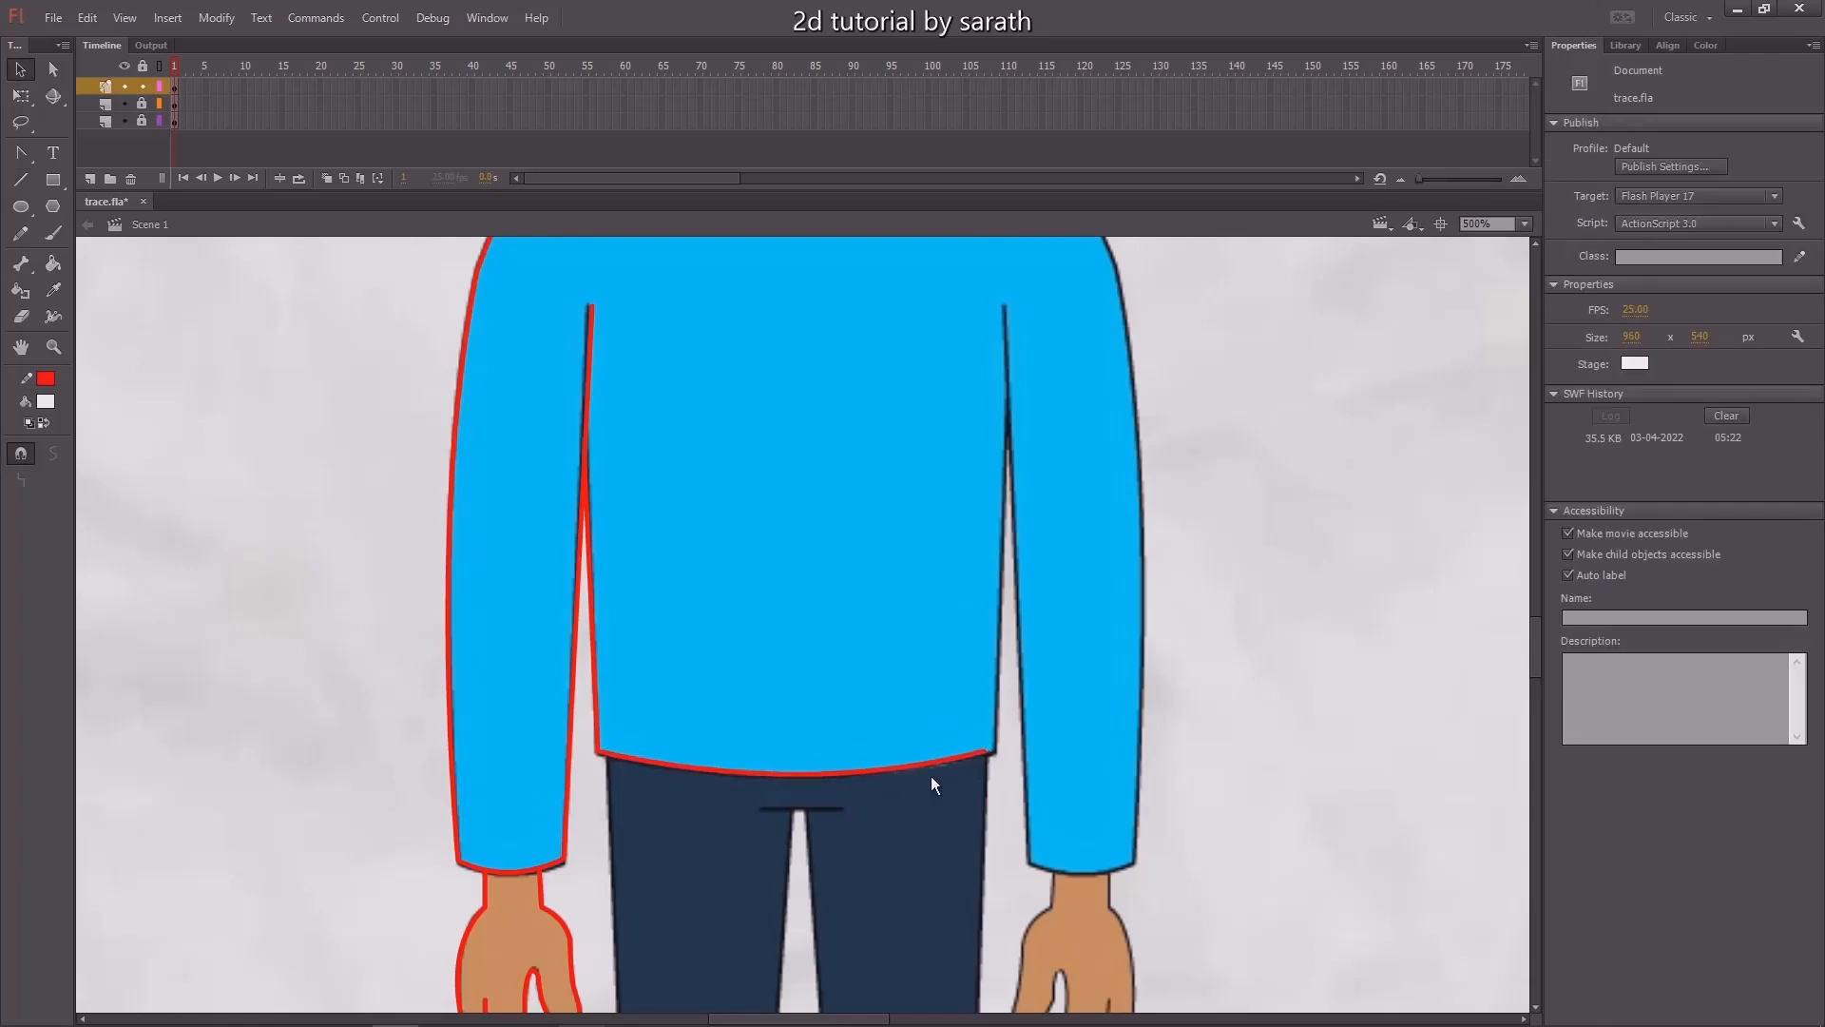
# Extend the right end of the hem line to the shirt's lower right corner.
pyautogui.click(987, 751)
pyautogui.hotkey('ctrl', '=')
pyautogui.hscroll(1, 700, 585)
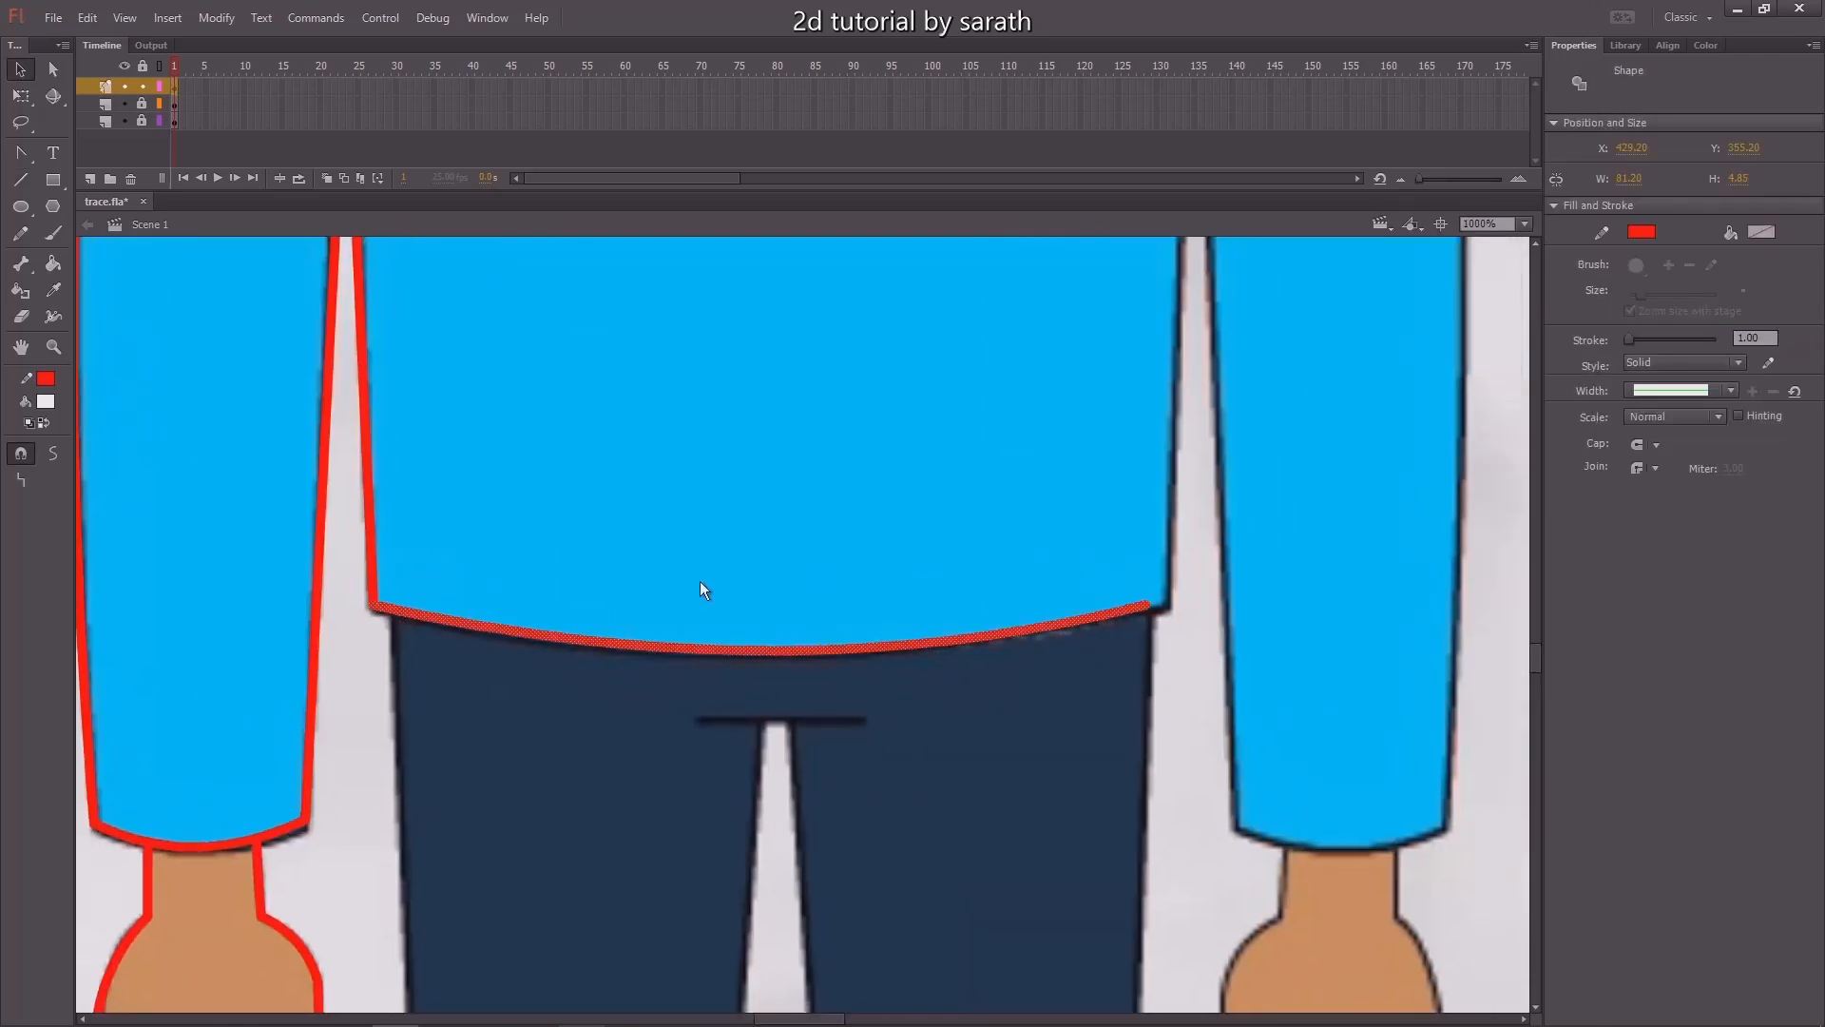
pyautogui.hscroll(3, 699, 582)
pyautogui.click(918, 593)
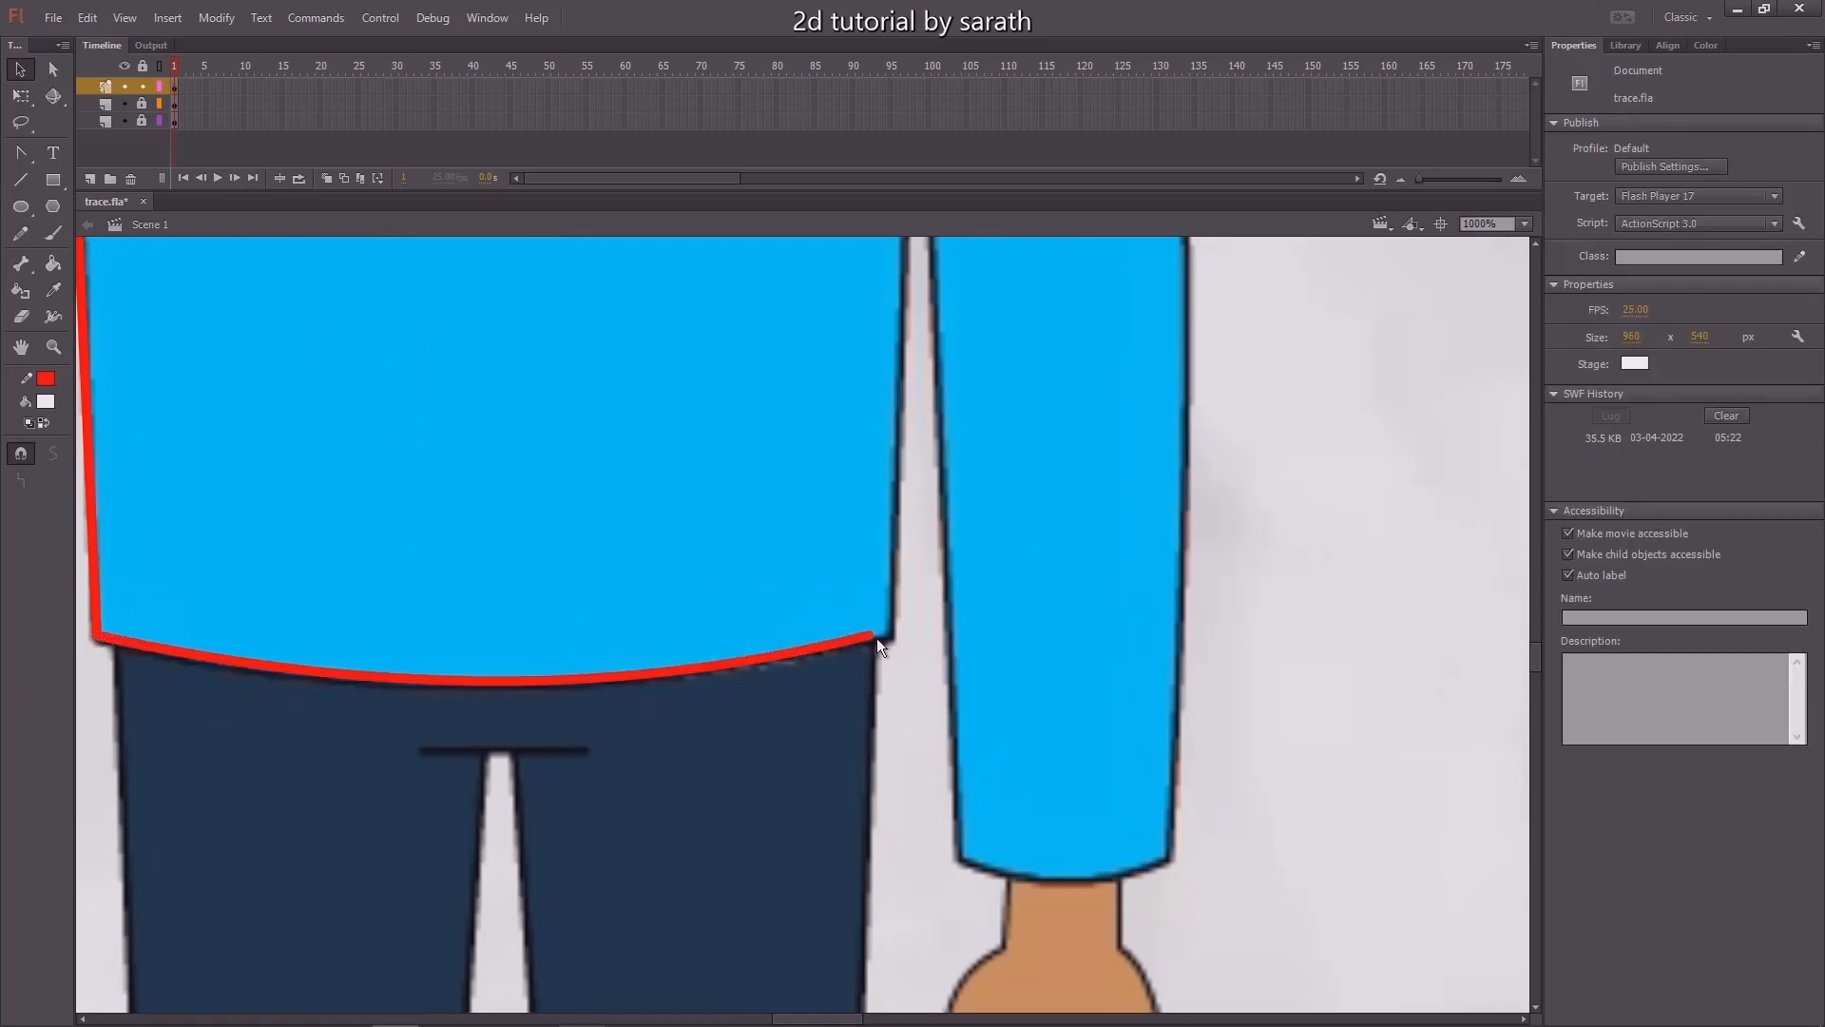
pyautogui.scroll(3, 892, 637)
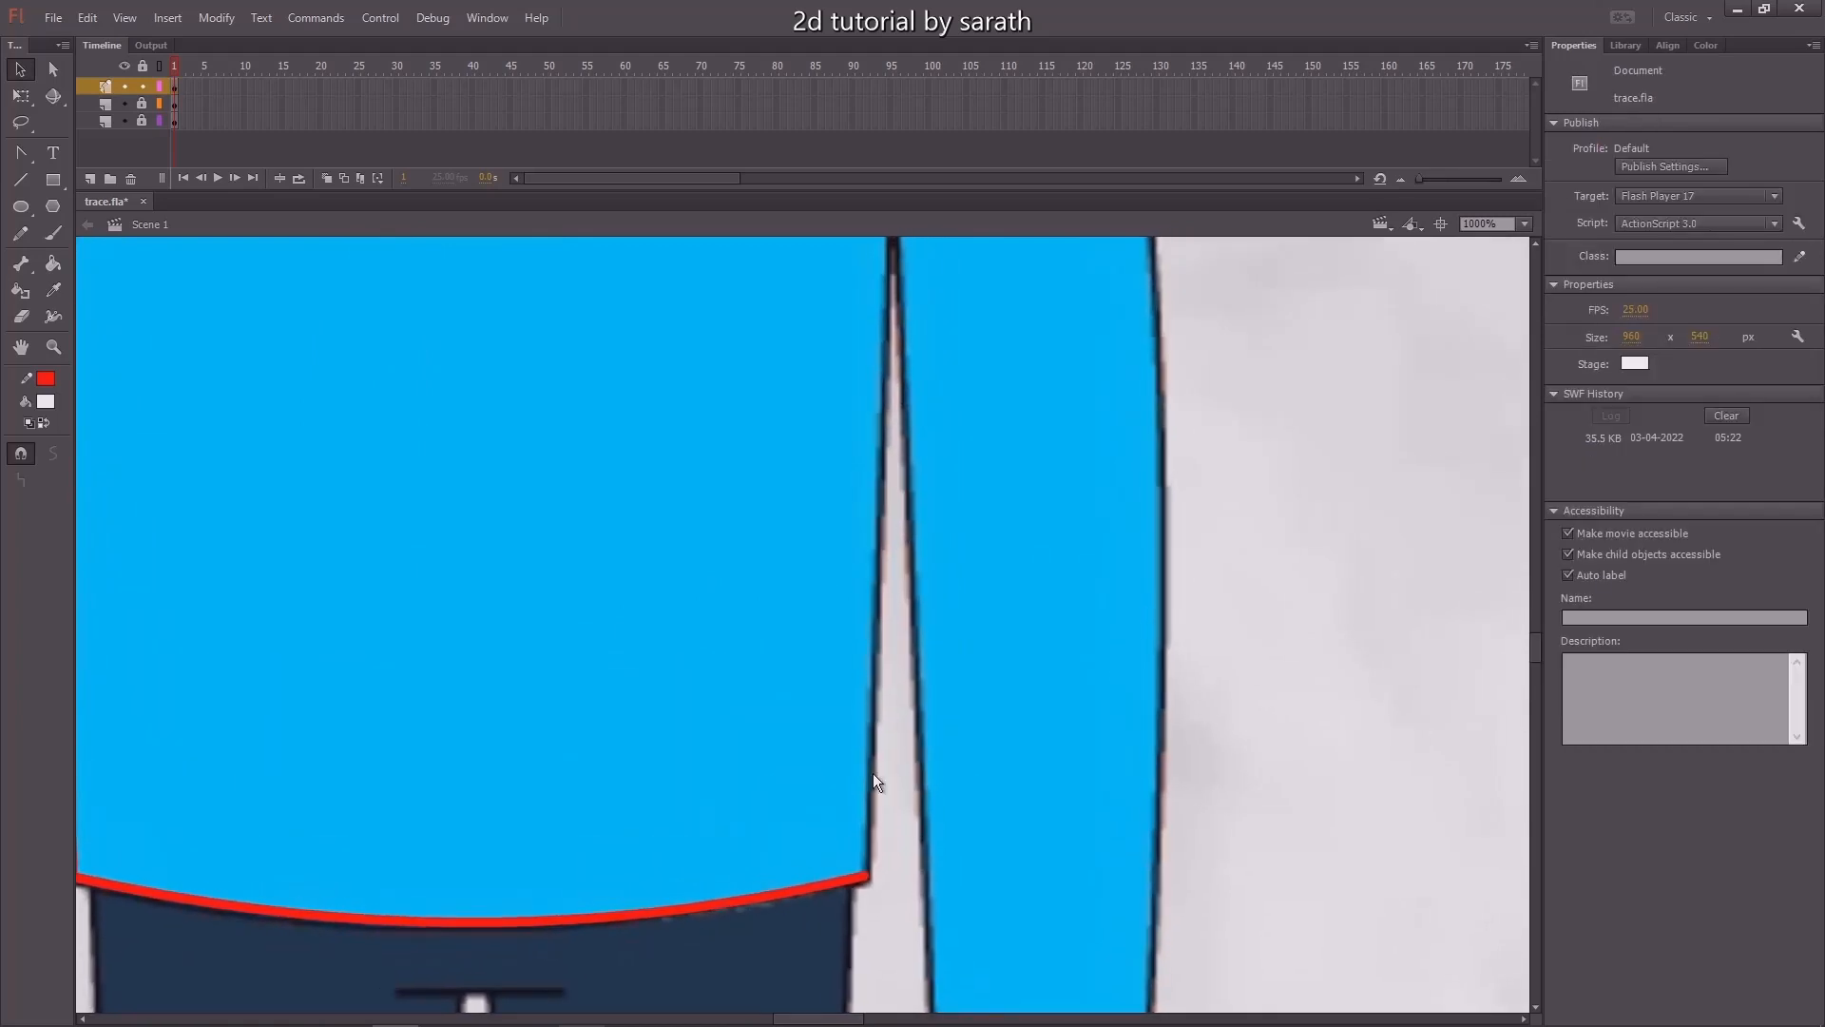
pyautogui.scroll(1, 893, 708)
# Trace the shirt's right side from the hem corner up to the armpit and bend it to the reference.
pyautogui.press('n')
pyautogui.hotkey('ctrl', '-')
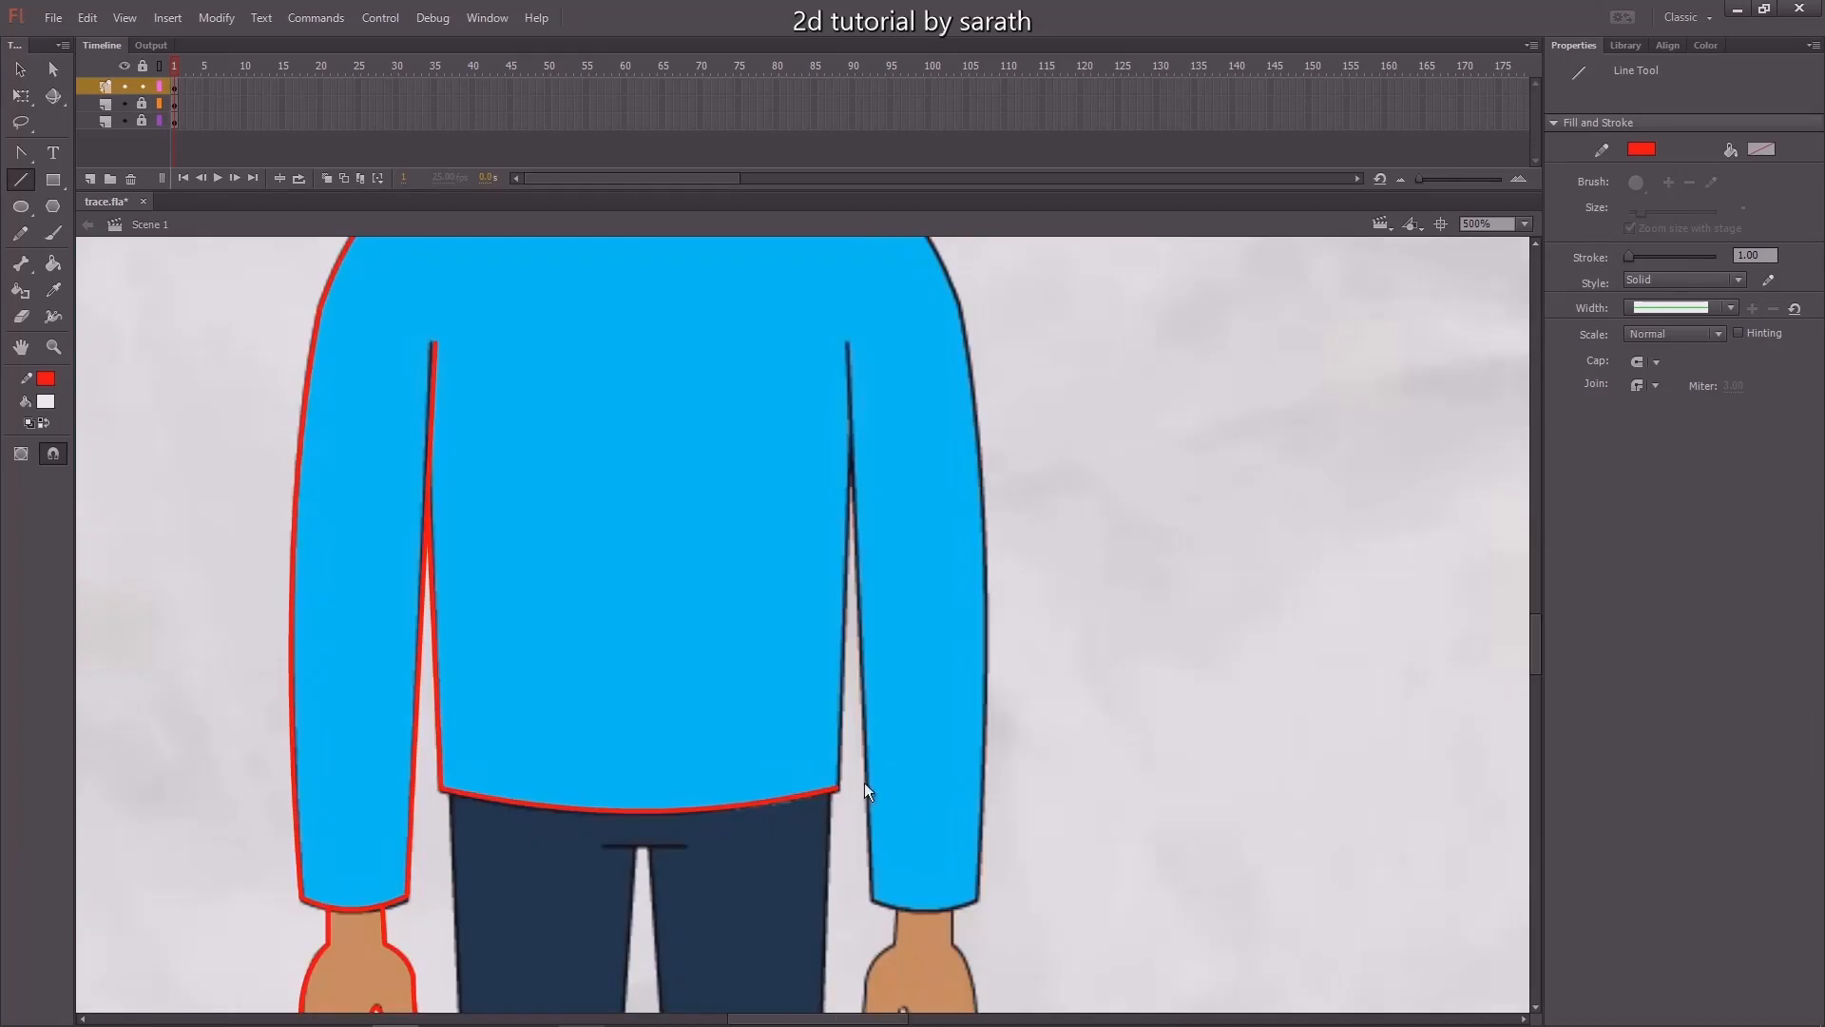
pyautogui.moveTo(838, 789); pyautogui.dragTo(847, 338)
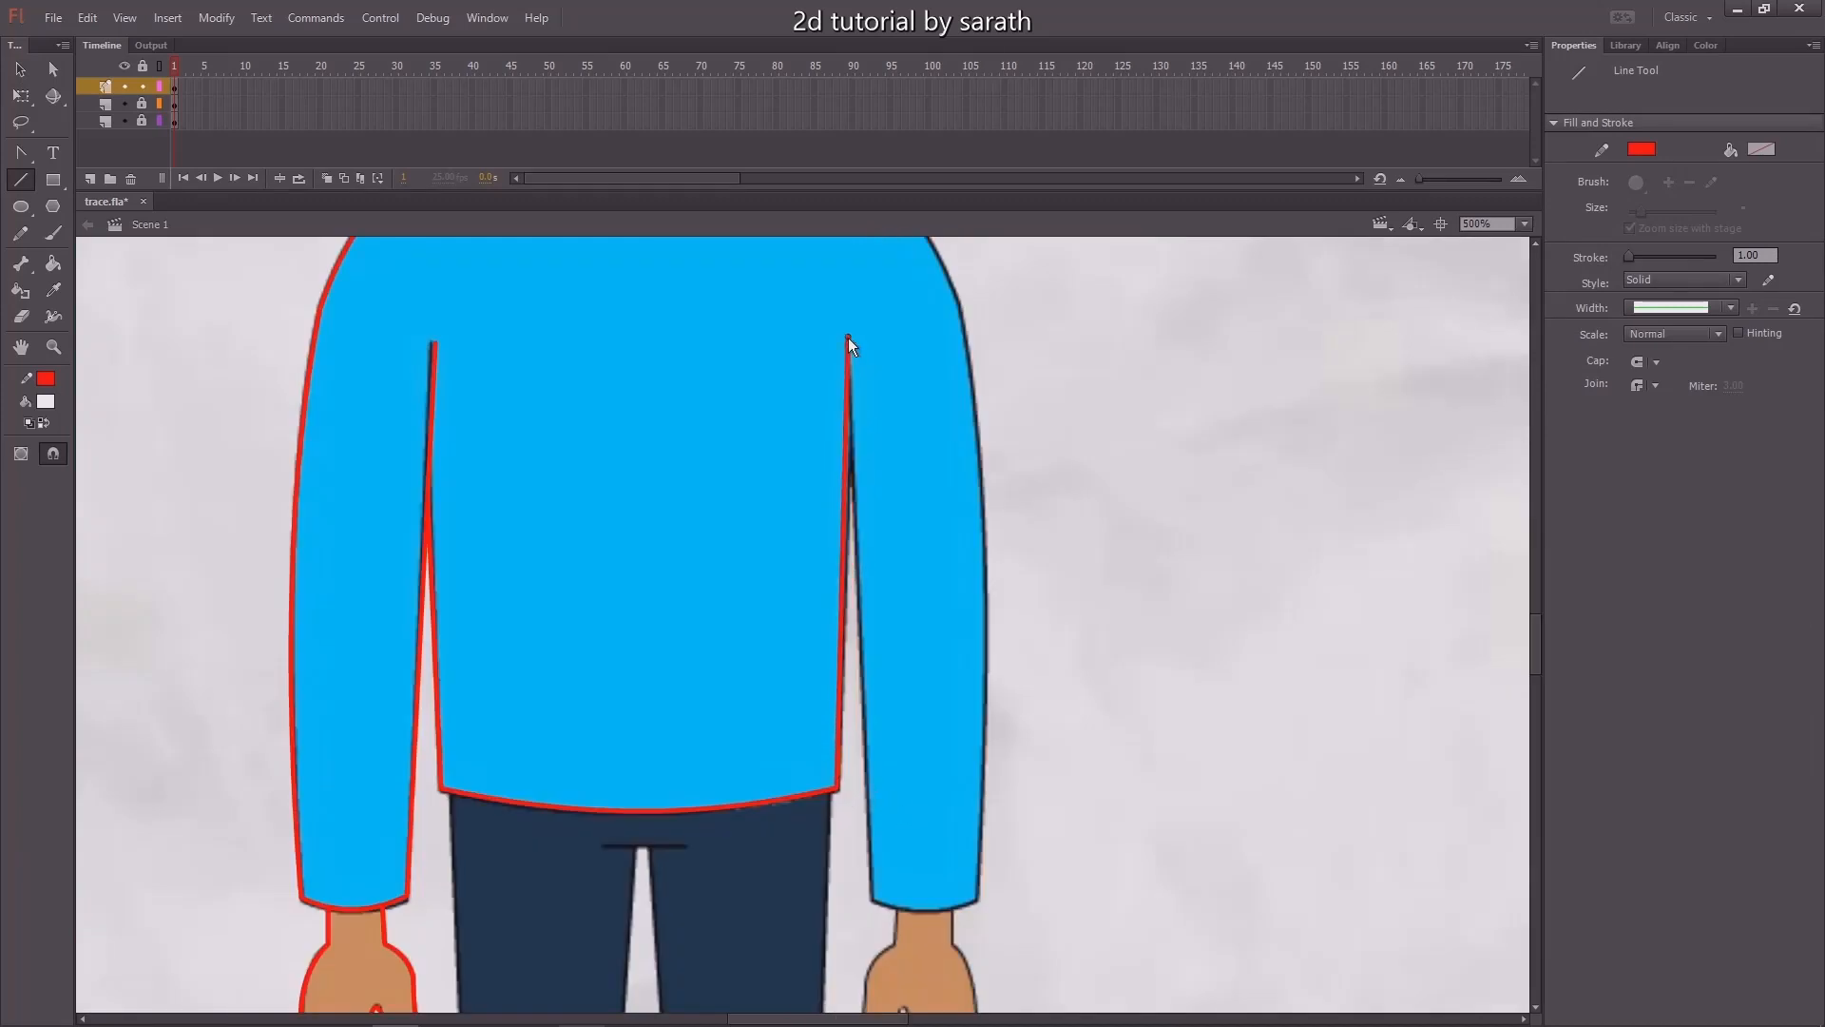
pyautogui.press('v')
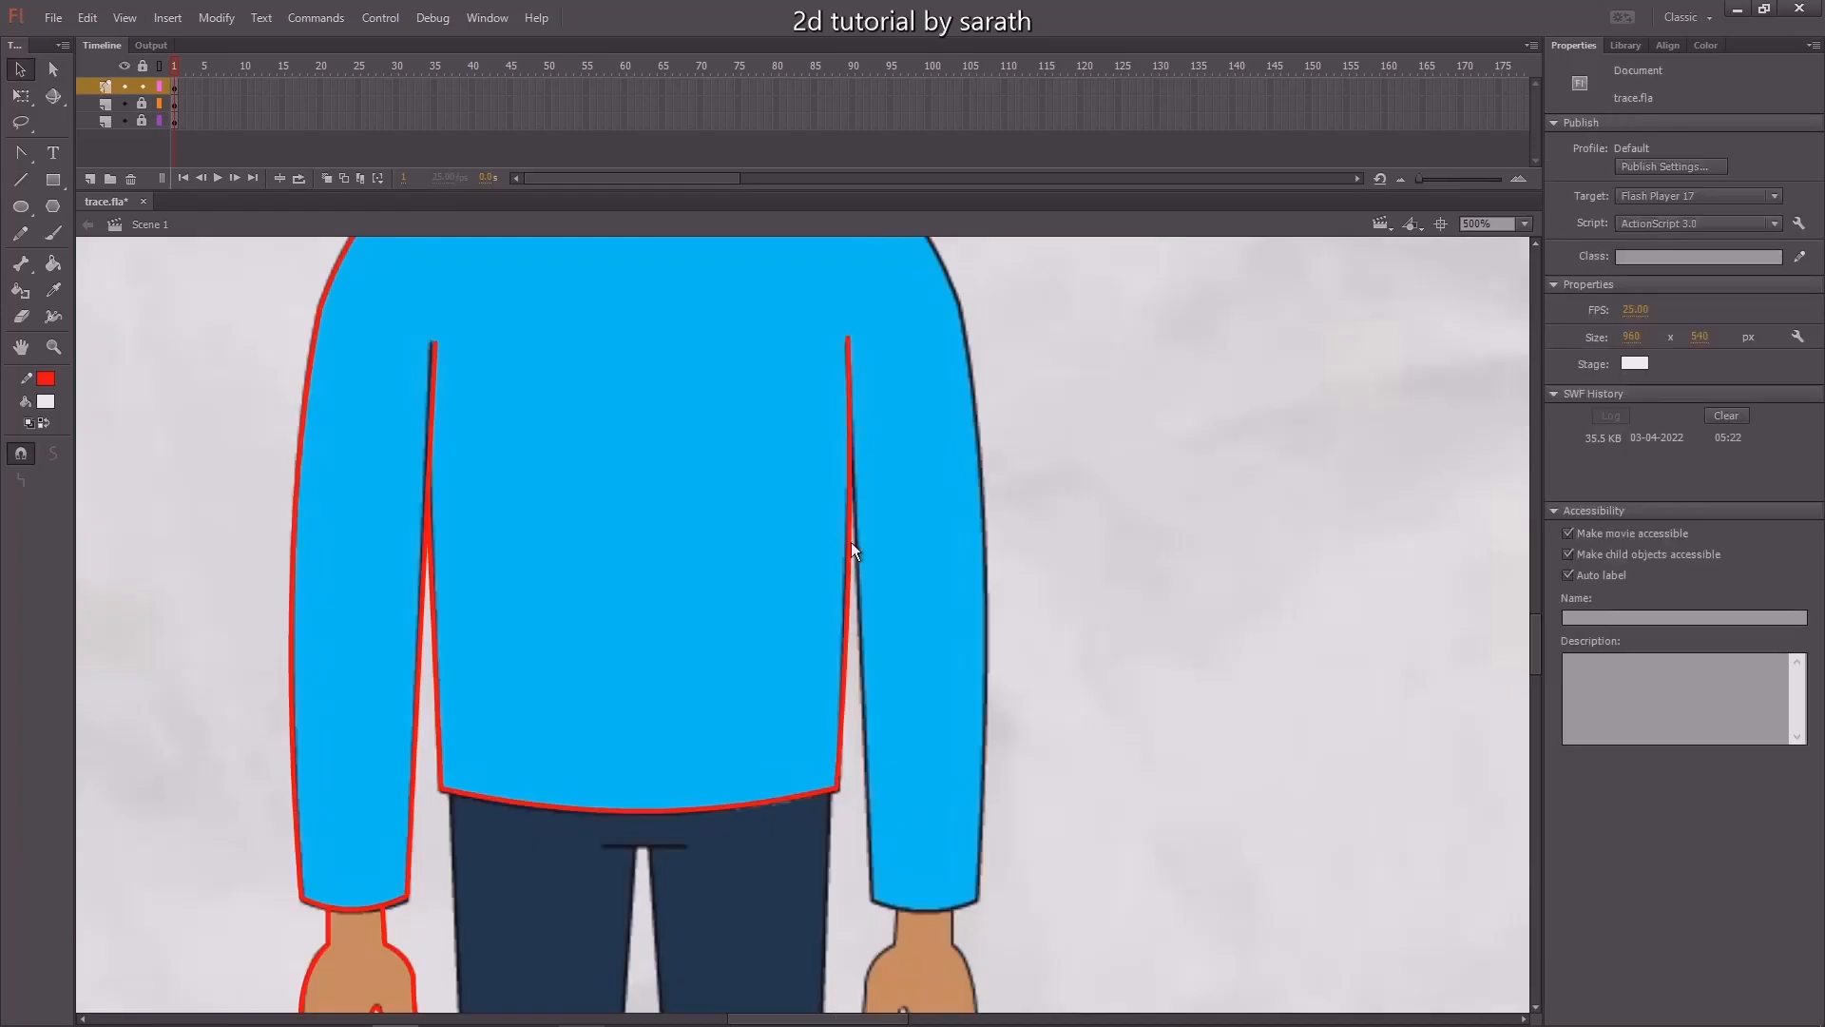
# Trace the right shoulder with a line from the collar to the upper sleeve, bent outward.
pyautogui.scroll(3, 948, 688)
pyautogui.press('n')
pyautogui.moveTo(664, 297)
pyautogui.mouseDown()
pyautogui.moveTo(949, 580)
pyautogui.moveTo(949, 692)
pyautogui.moveTo(904, 531)
pyautogui.mouseUp()
pyautogui.press('v')
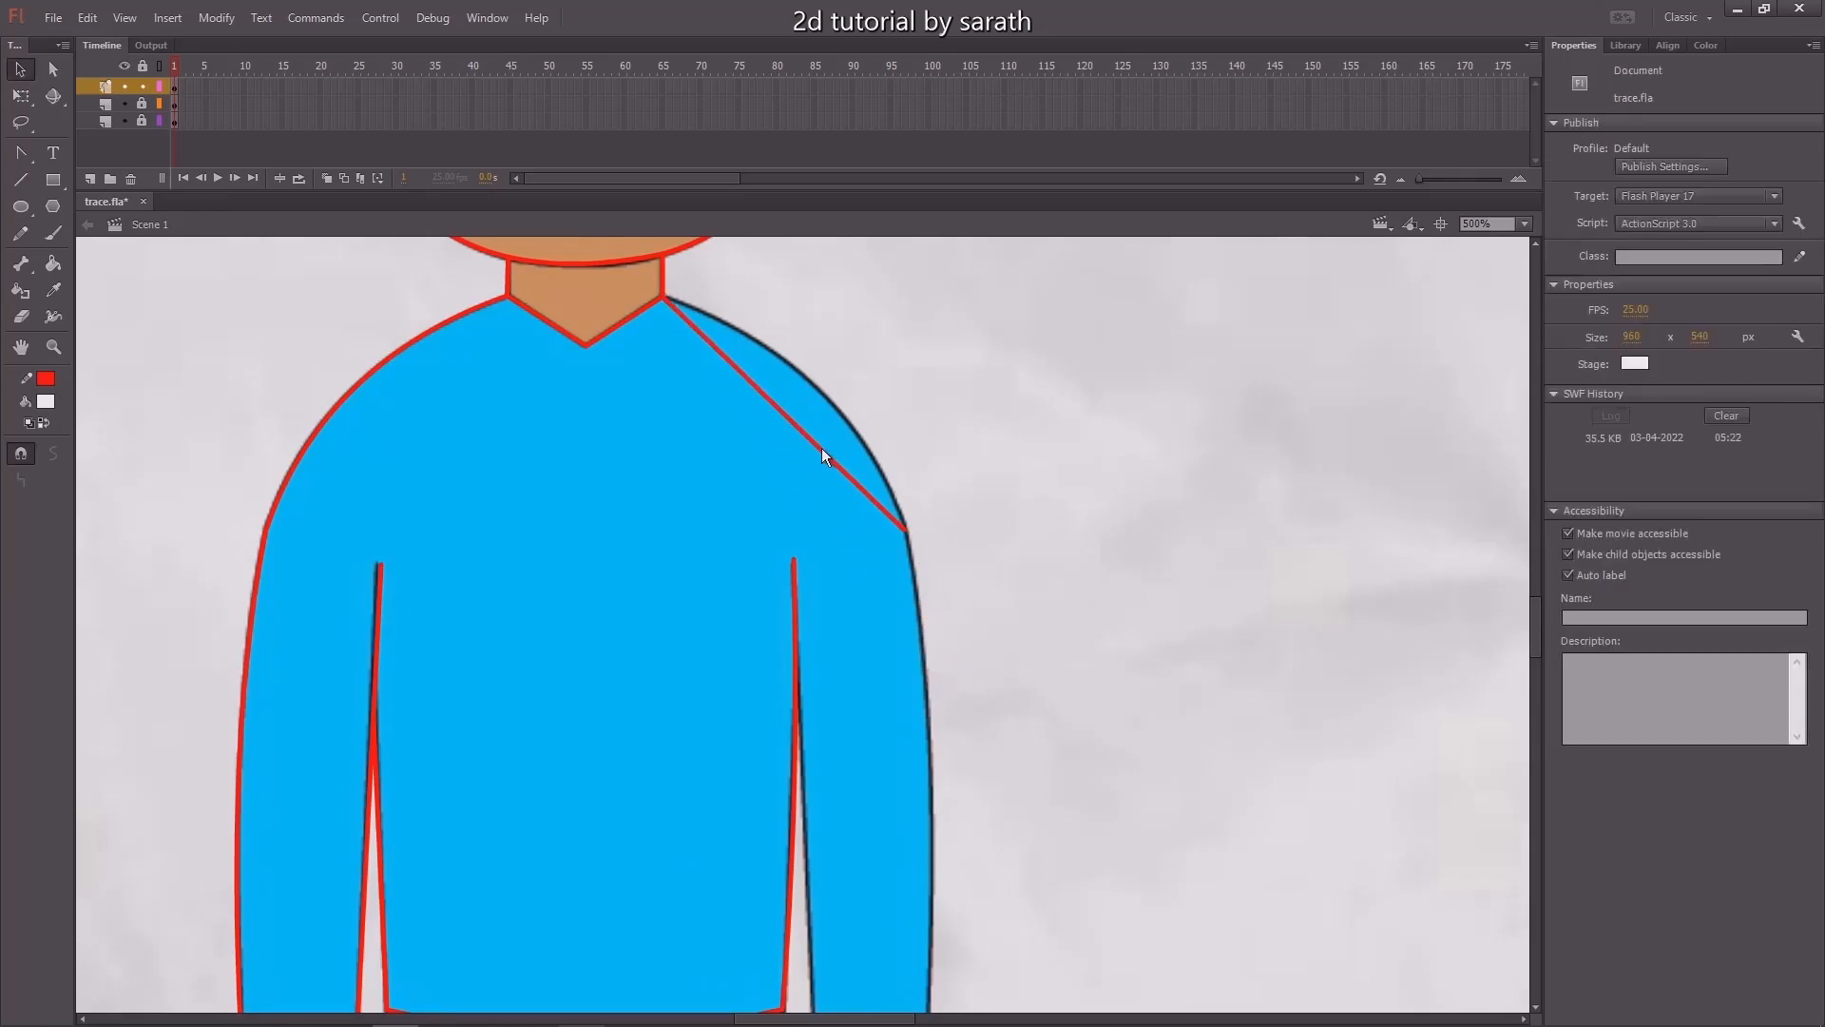
pyautogui.moveTo(821, 448); pyautogui.dragTo(863, 419)
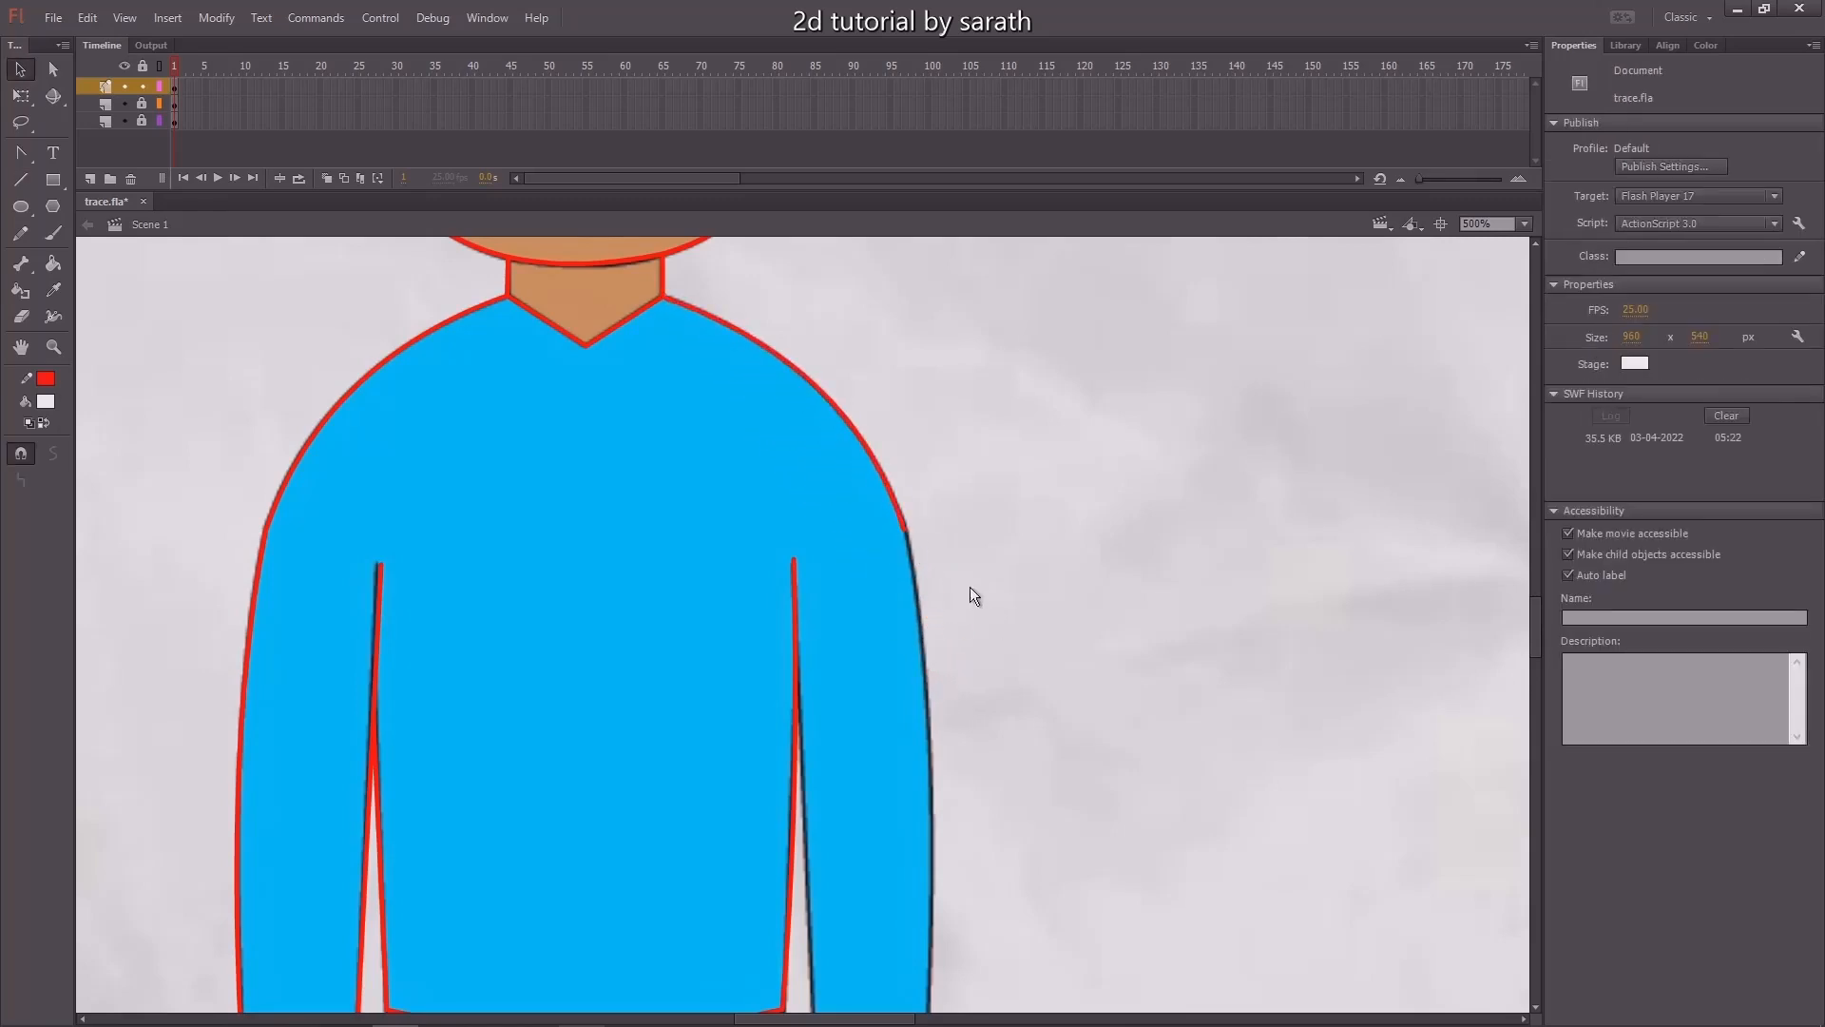
# Trace the right sleeve's outer edge from the shoulder to the cuff with a line bent outward.
pyautogui.scroll(-5, 970, 585)
pyautogui.press('n')
pyautogui.moveTo(827, 295)
pyautogui.mouseDown()
pyautogui.moveTo(874, 788)
pyautogui.moveTo(842, 885)
pyautogui.mouseUp()
pyautogui.press('v')
pyautogui.moveTo(835, 586); pyautogui.dragTo(848, 551)
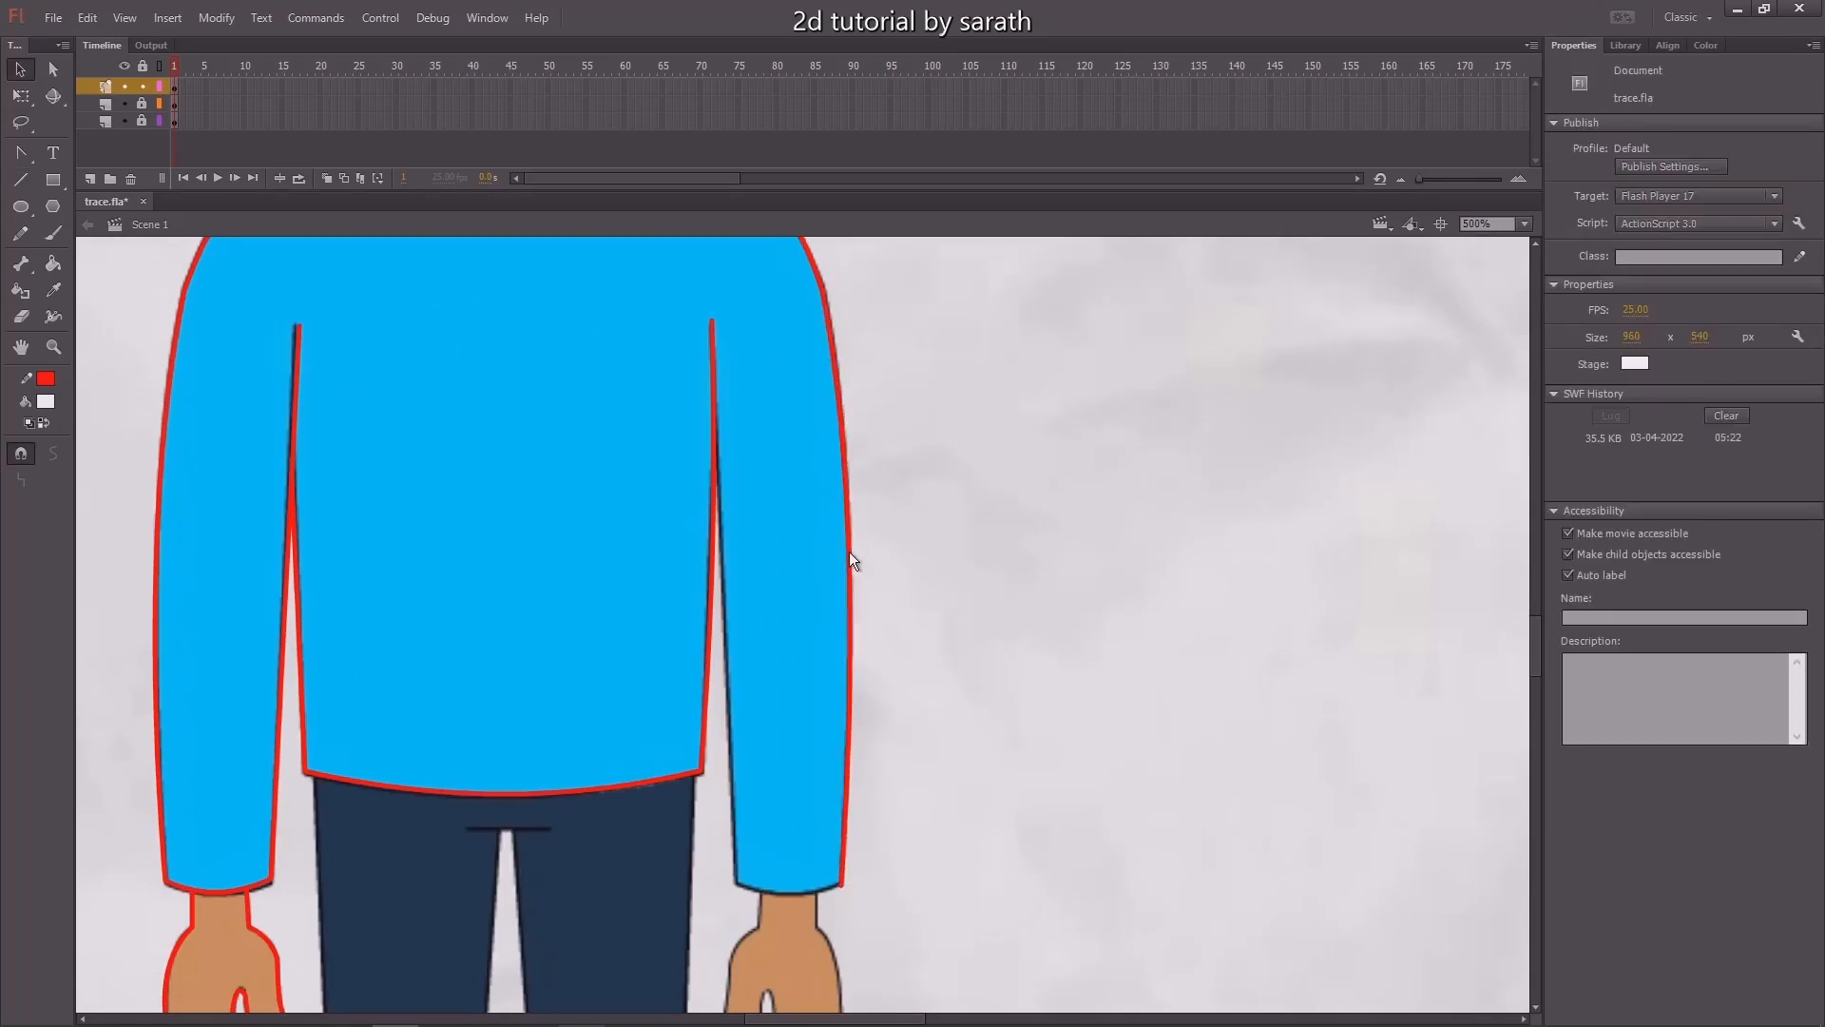
# Trace the right sleeve's cuff with a downward curve and draw the sleeve's inner edge up to the armpit.
pyautogui.scroll(-2, 907, 722)
pyautogui.press('n')
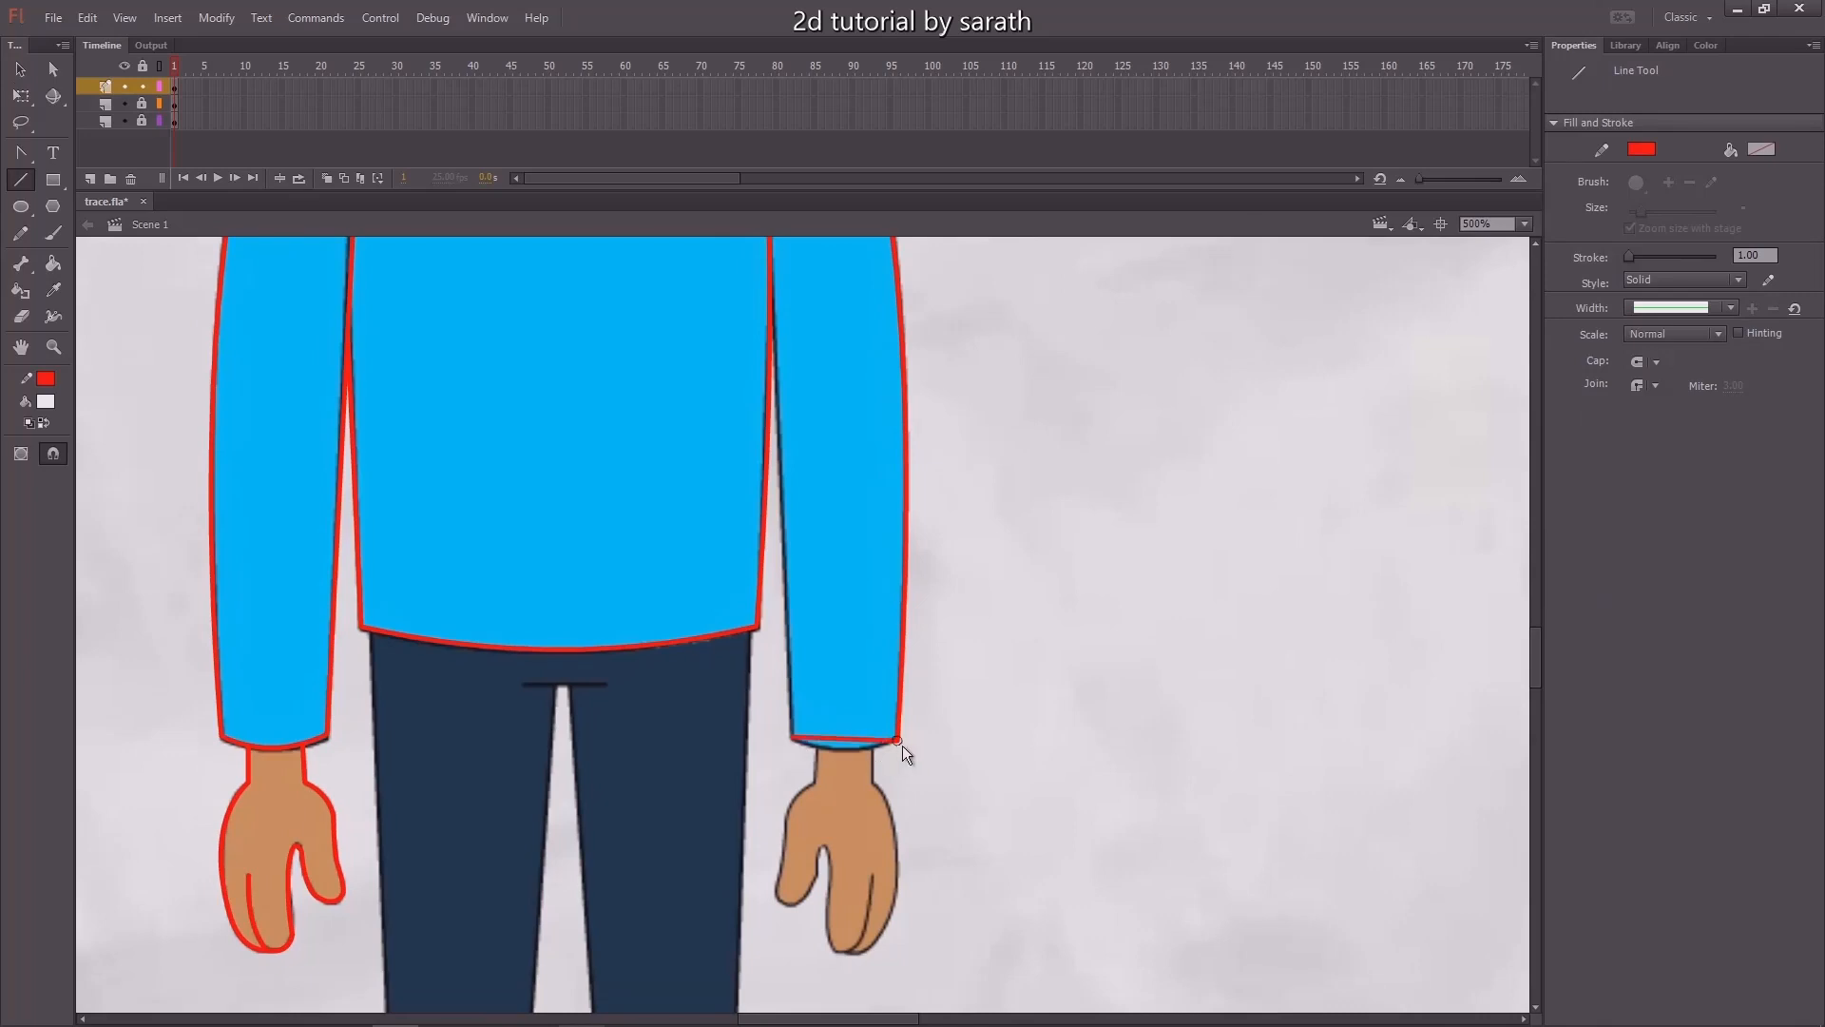
pyautogui.press('v')
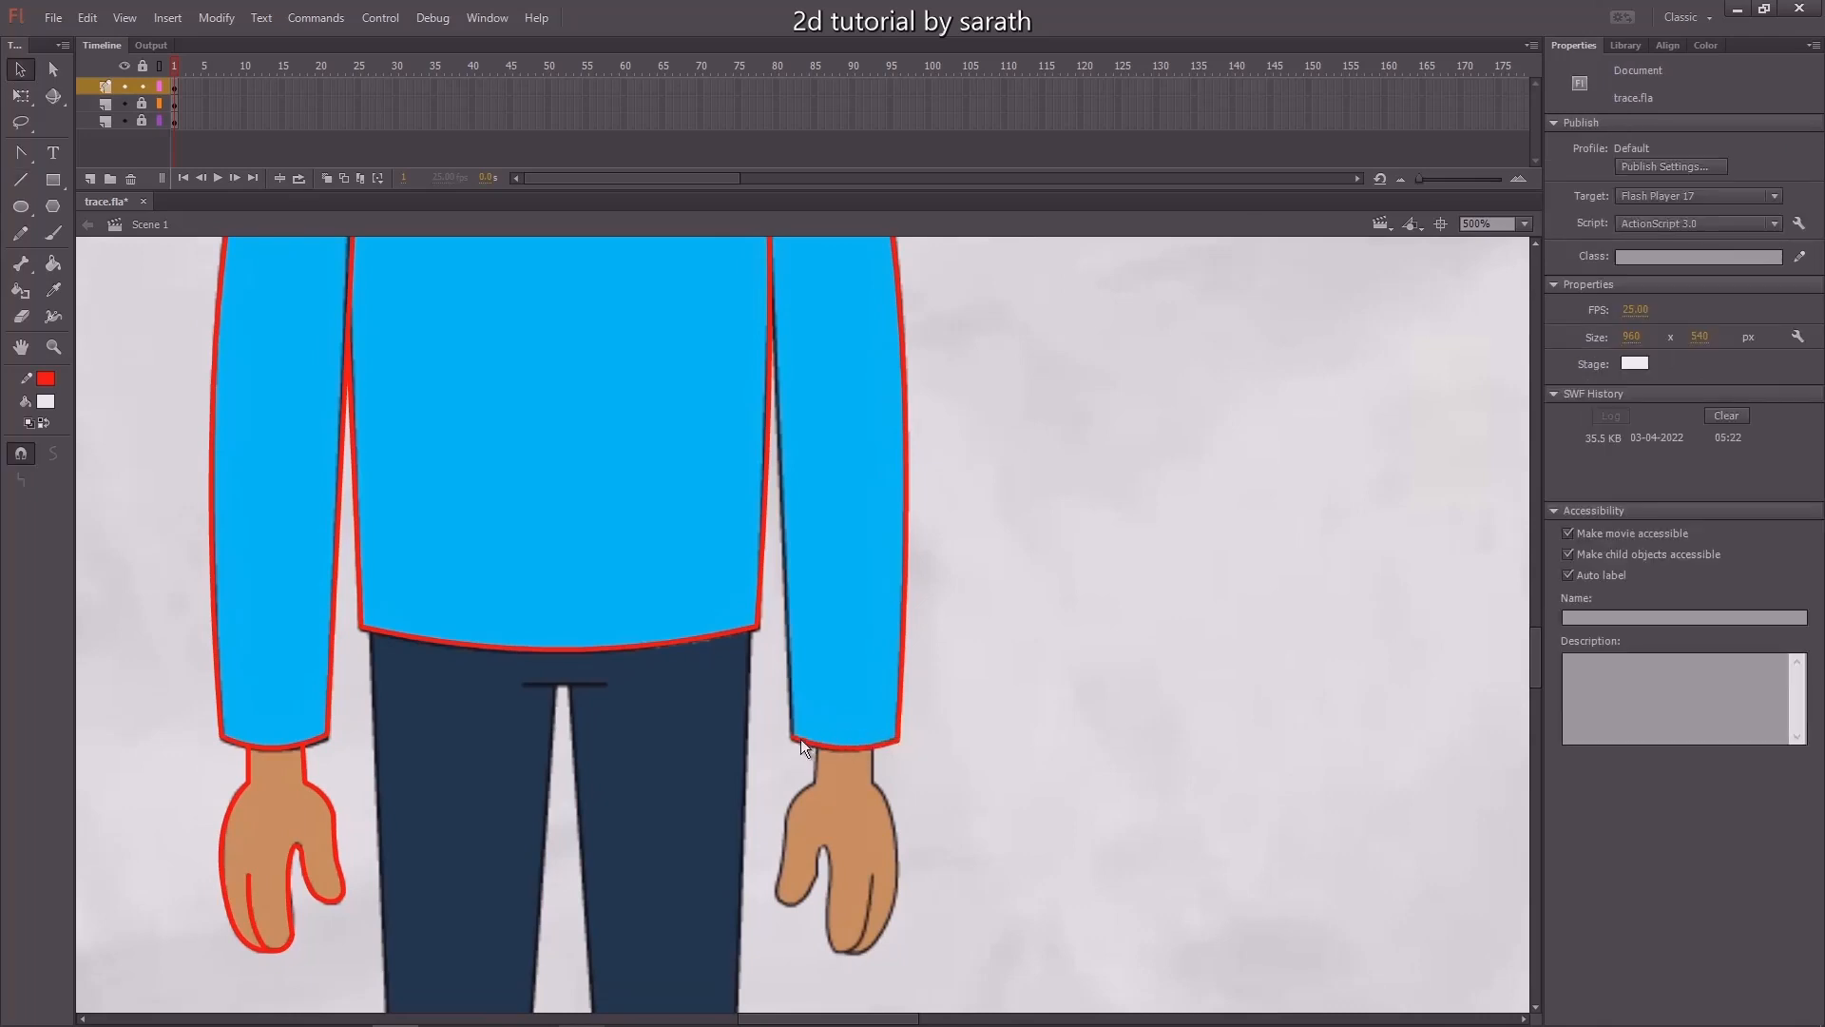
pyautogui.press('n')
pyautogui.moveTo(793, 736); pyautogui.dragTo(772, 310)
pyautogui.press('v')
# Draw straight lines along both sides of the right wrist from the cuff to the hand.
pyautogui.scroll(-3, 892, 608)
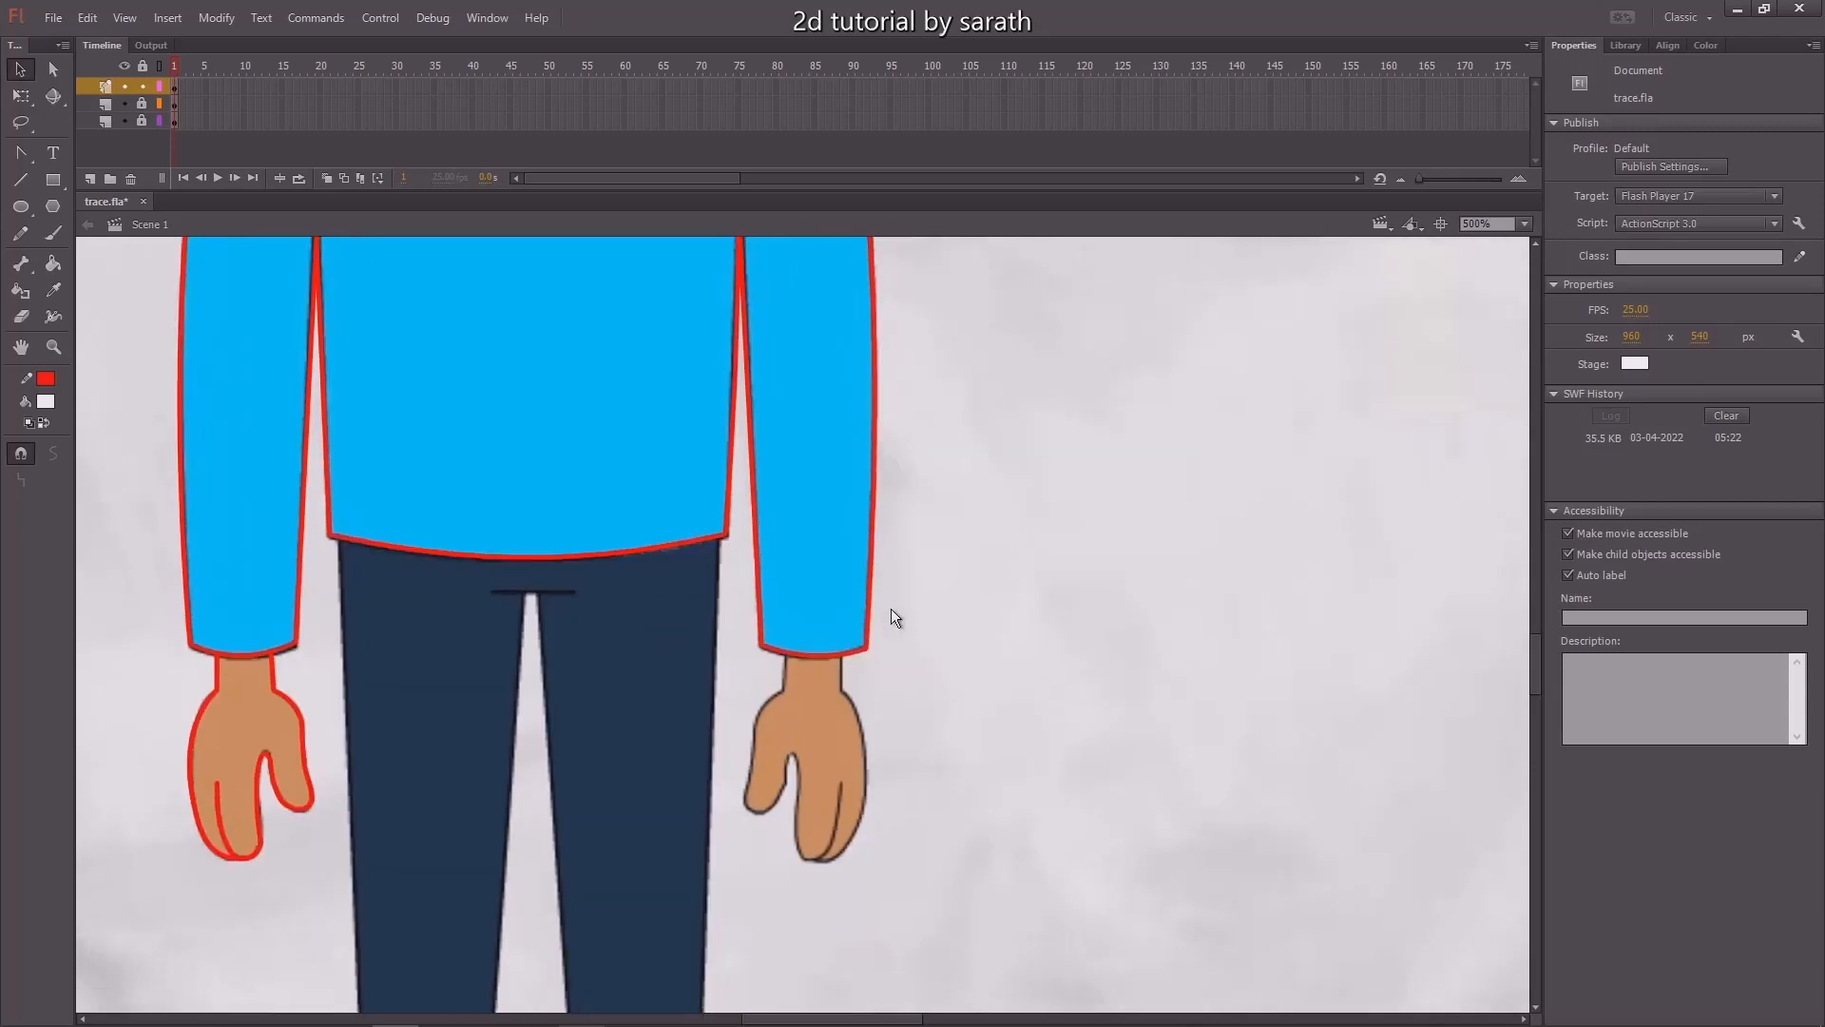
pyautogui.click(832, 650)
pyautogui.hotkey('ctrl', '=')
pyautogui.hotkey('ctrl', '=')
pyautogui.scroll(-3, 987, 730)
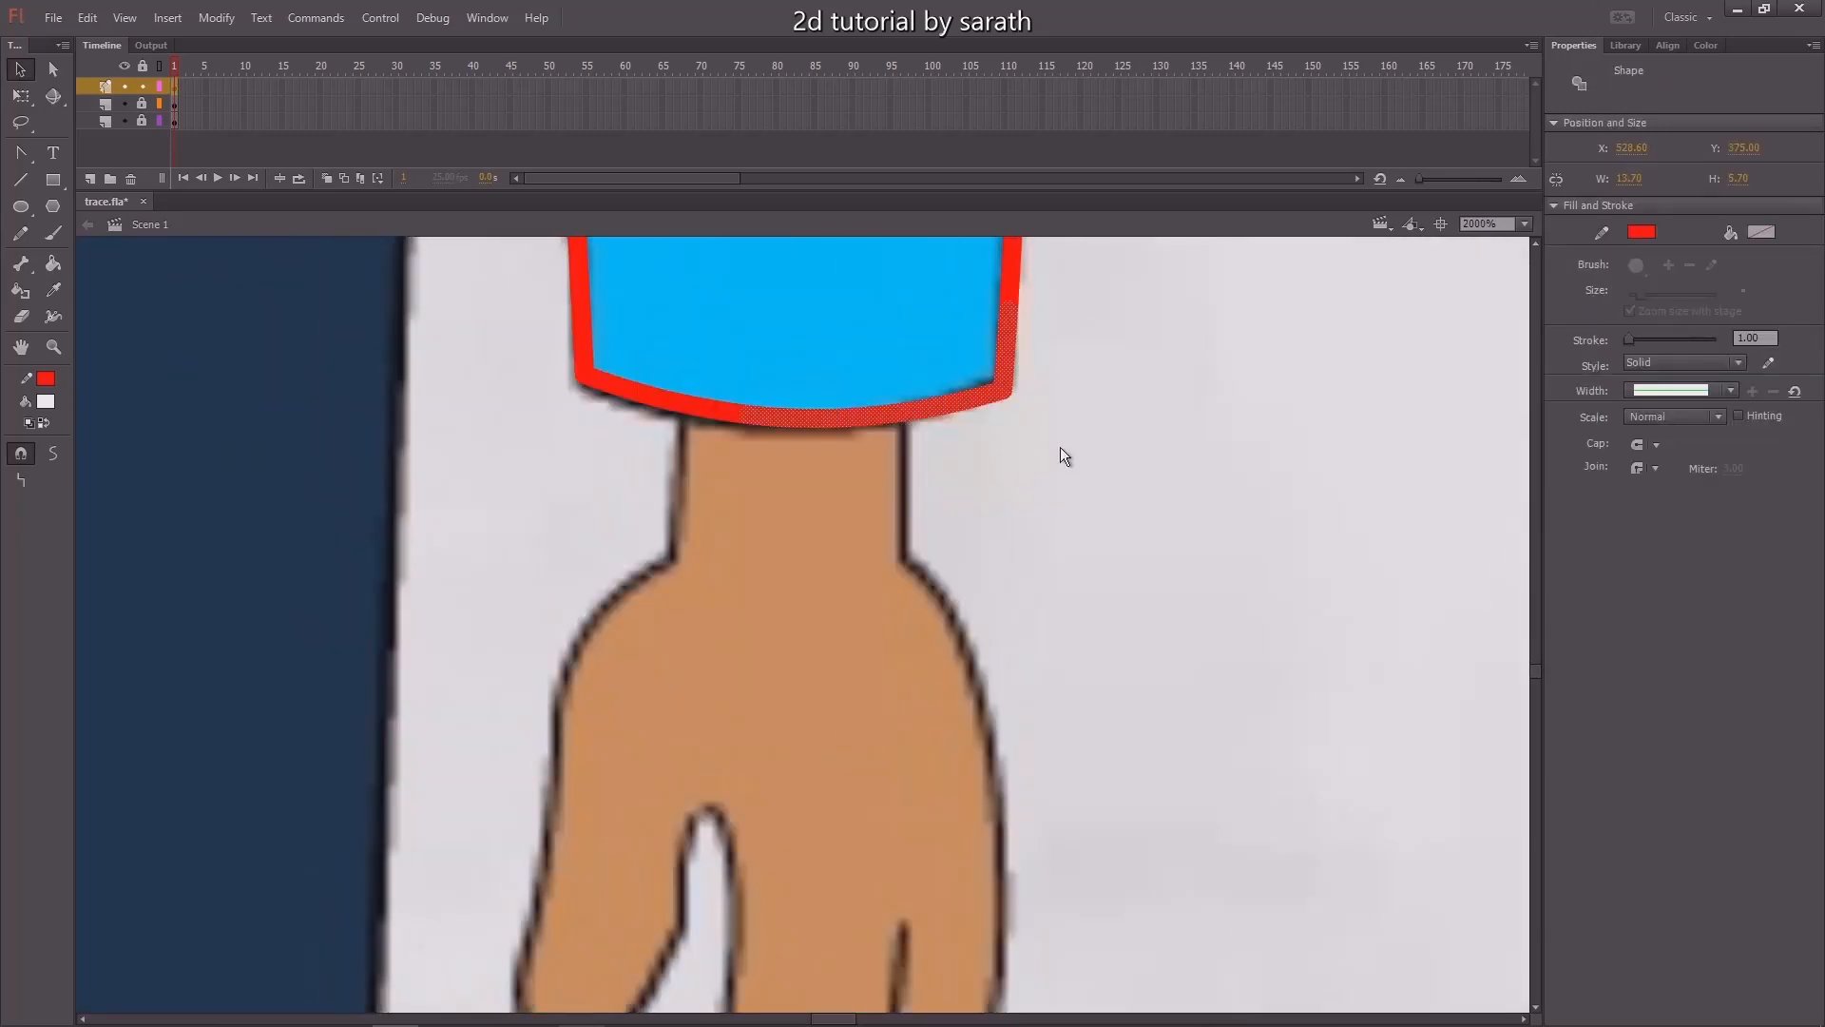
pyautogui.scroll(1, 987, 537)
pyautogui.click(987, 563)
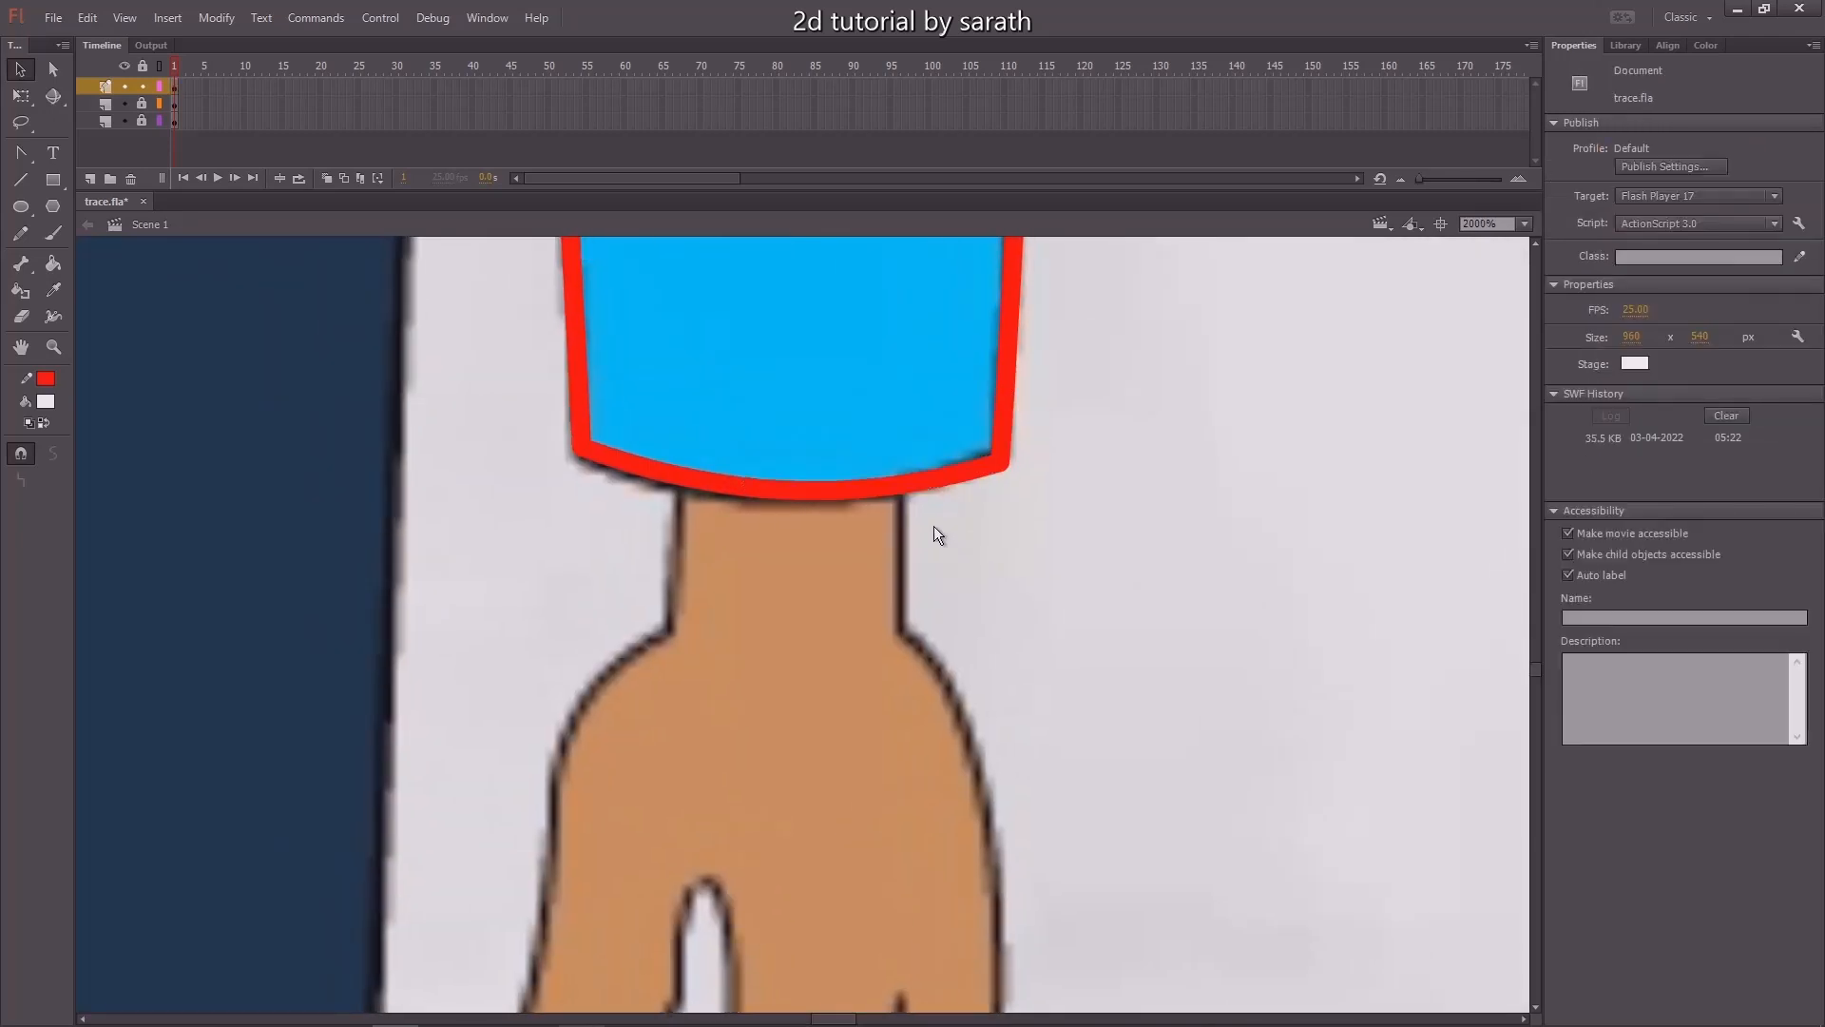
pyautogui.press('n')
pyautogui.moveTo(897, 488); pyautogui.dragTo(908, 635)
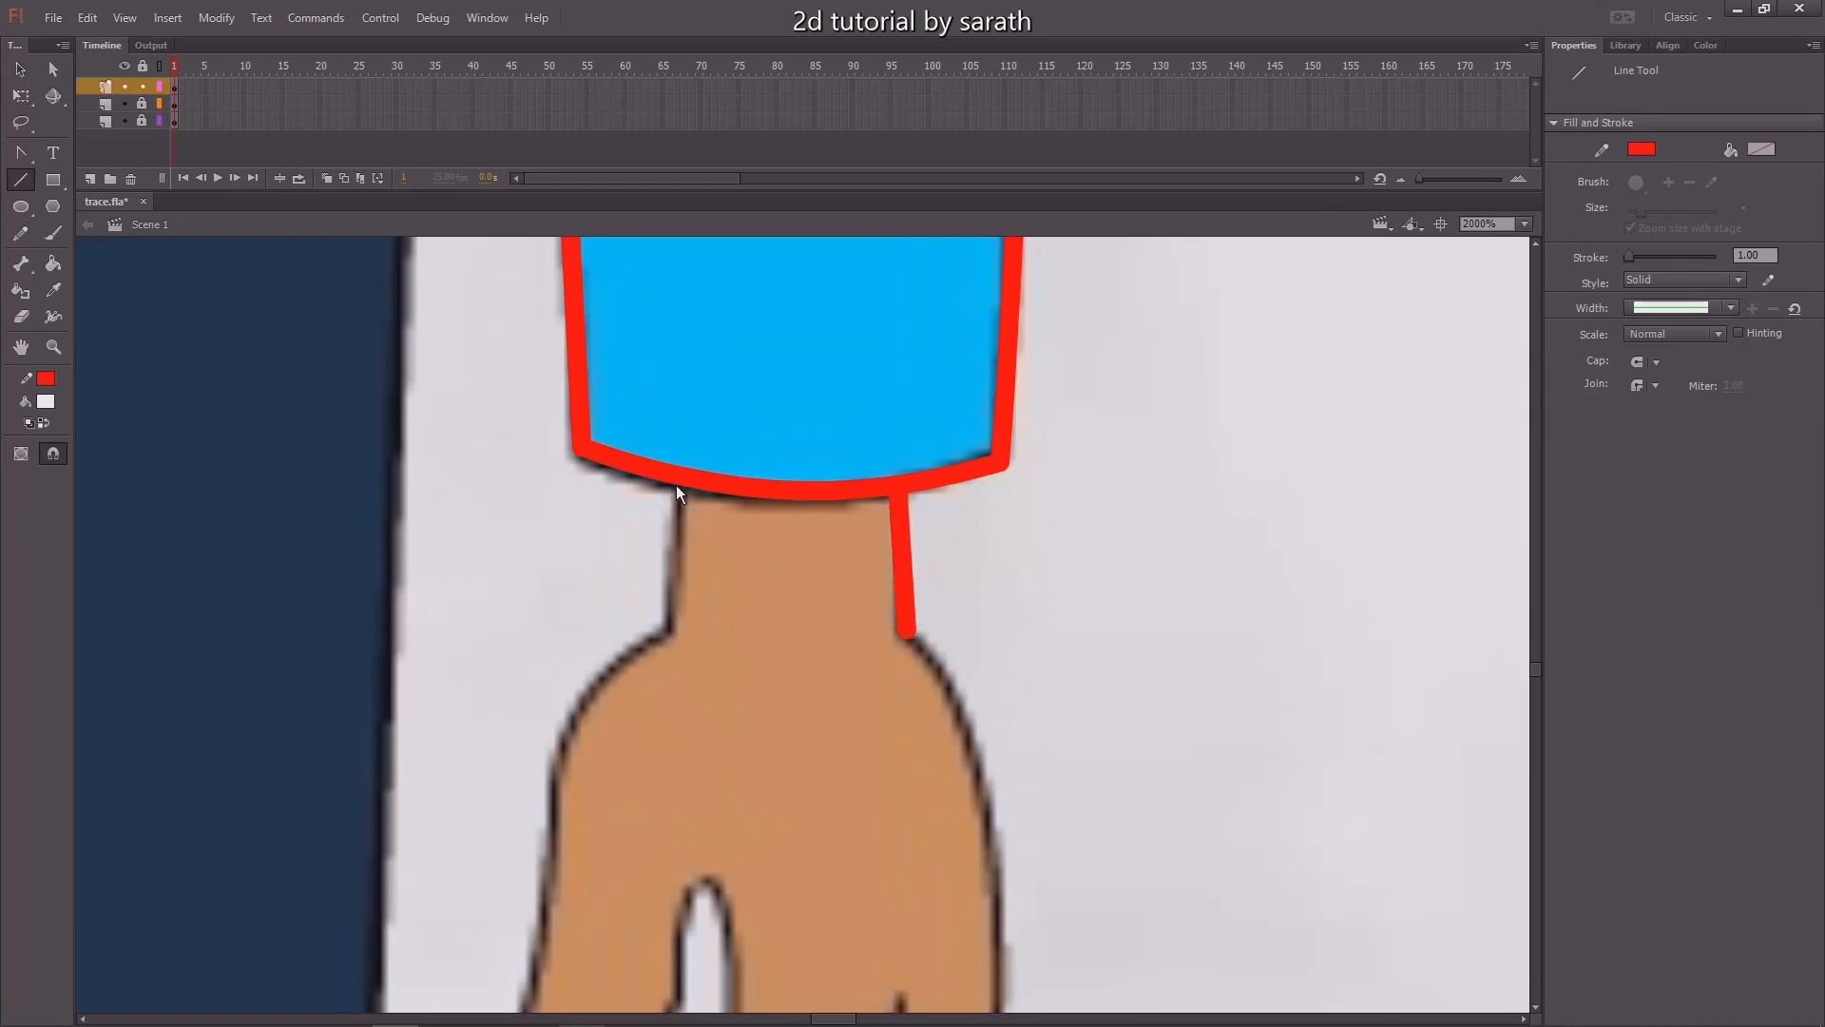
pyautogui.moveTo(675, 488); pyautogui.dragTo(676, 630)
# Trace the upper part of the right hand's outer edge from the wrist with a line bent outward.
pyautogui.moveTo(978, 680); pyautogui.dragTo(942, 415)
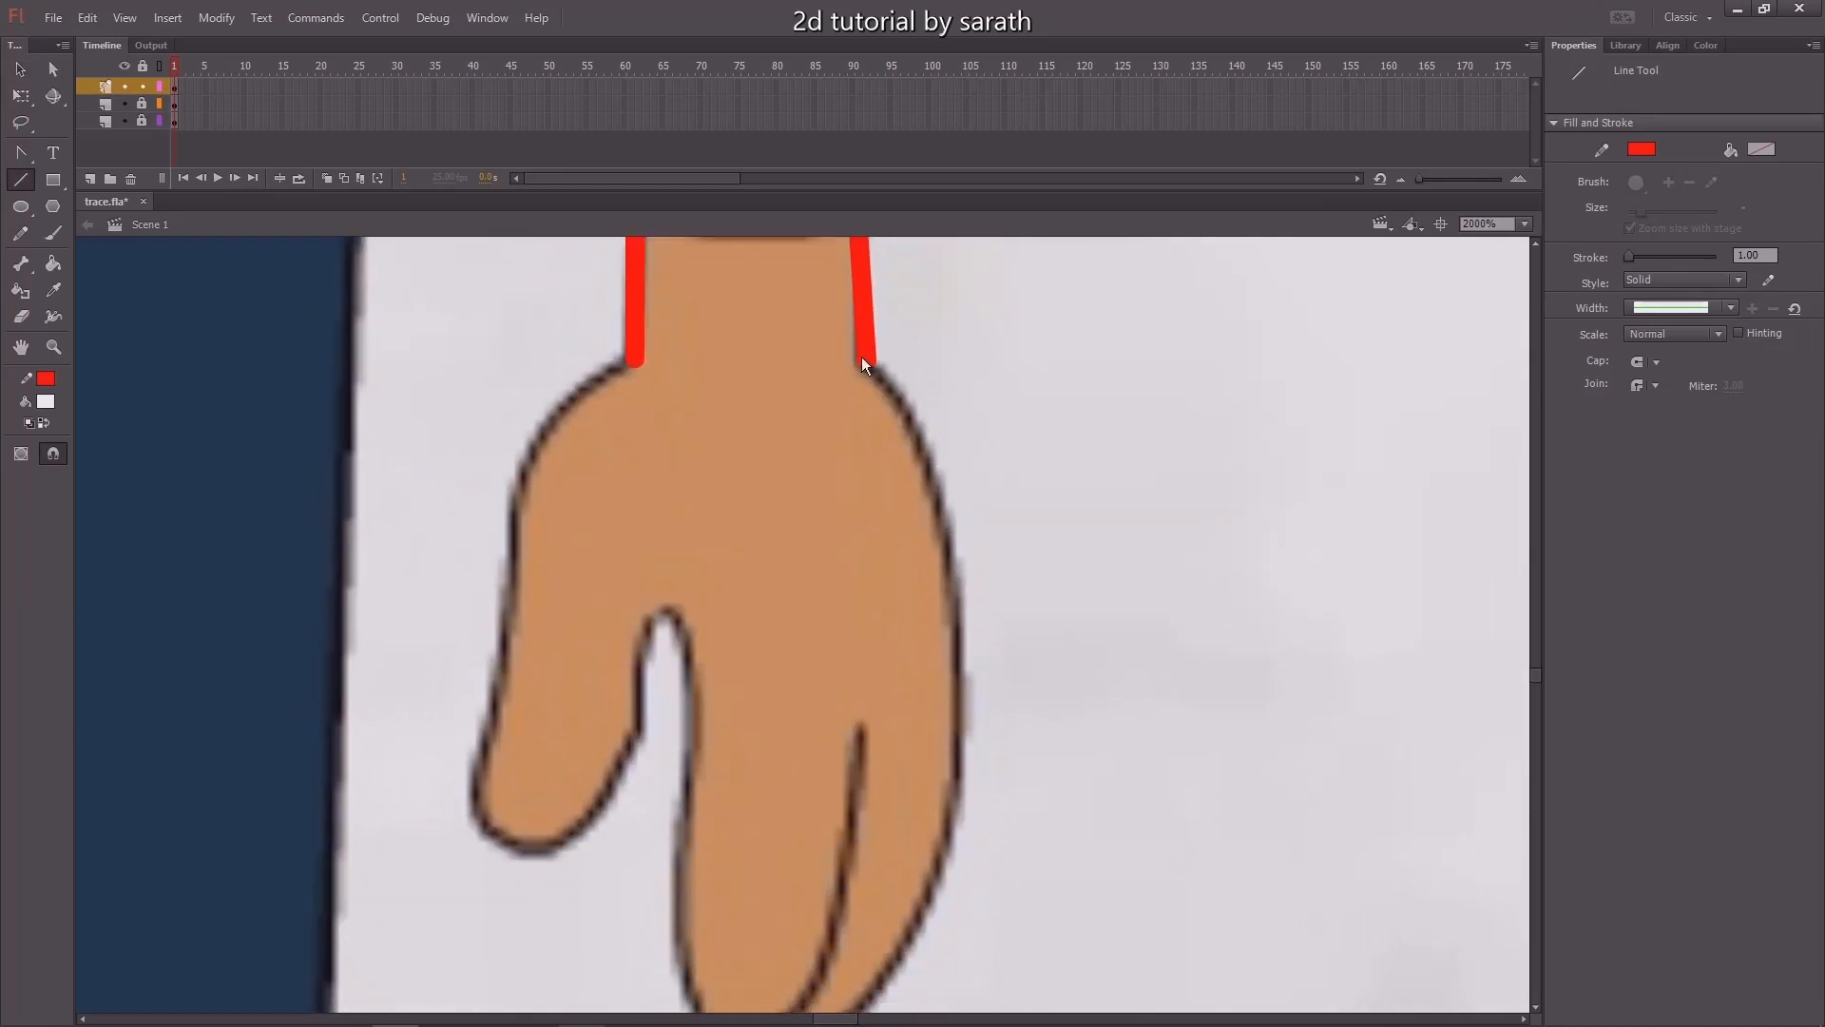
pyautogui.moveTo(862, 357)
pyautogui.mouseDown()
pyautogui.moveTo(962, 783)
pyautogui.moveTo(951, 825)
pyautogui.mouseUp()
pyautogui.press('v')
pyautogui.moveTo(938, 660); pyautogui.dragTo(968, 612)
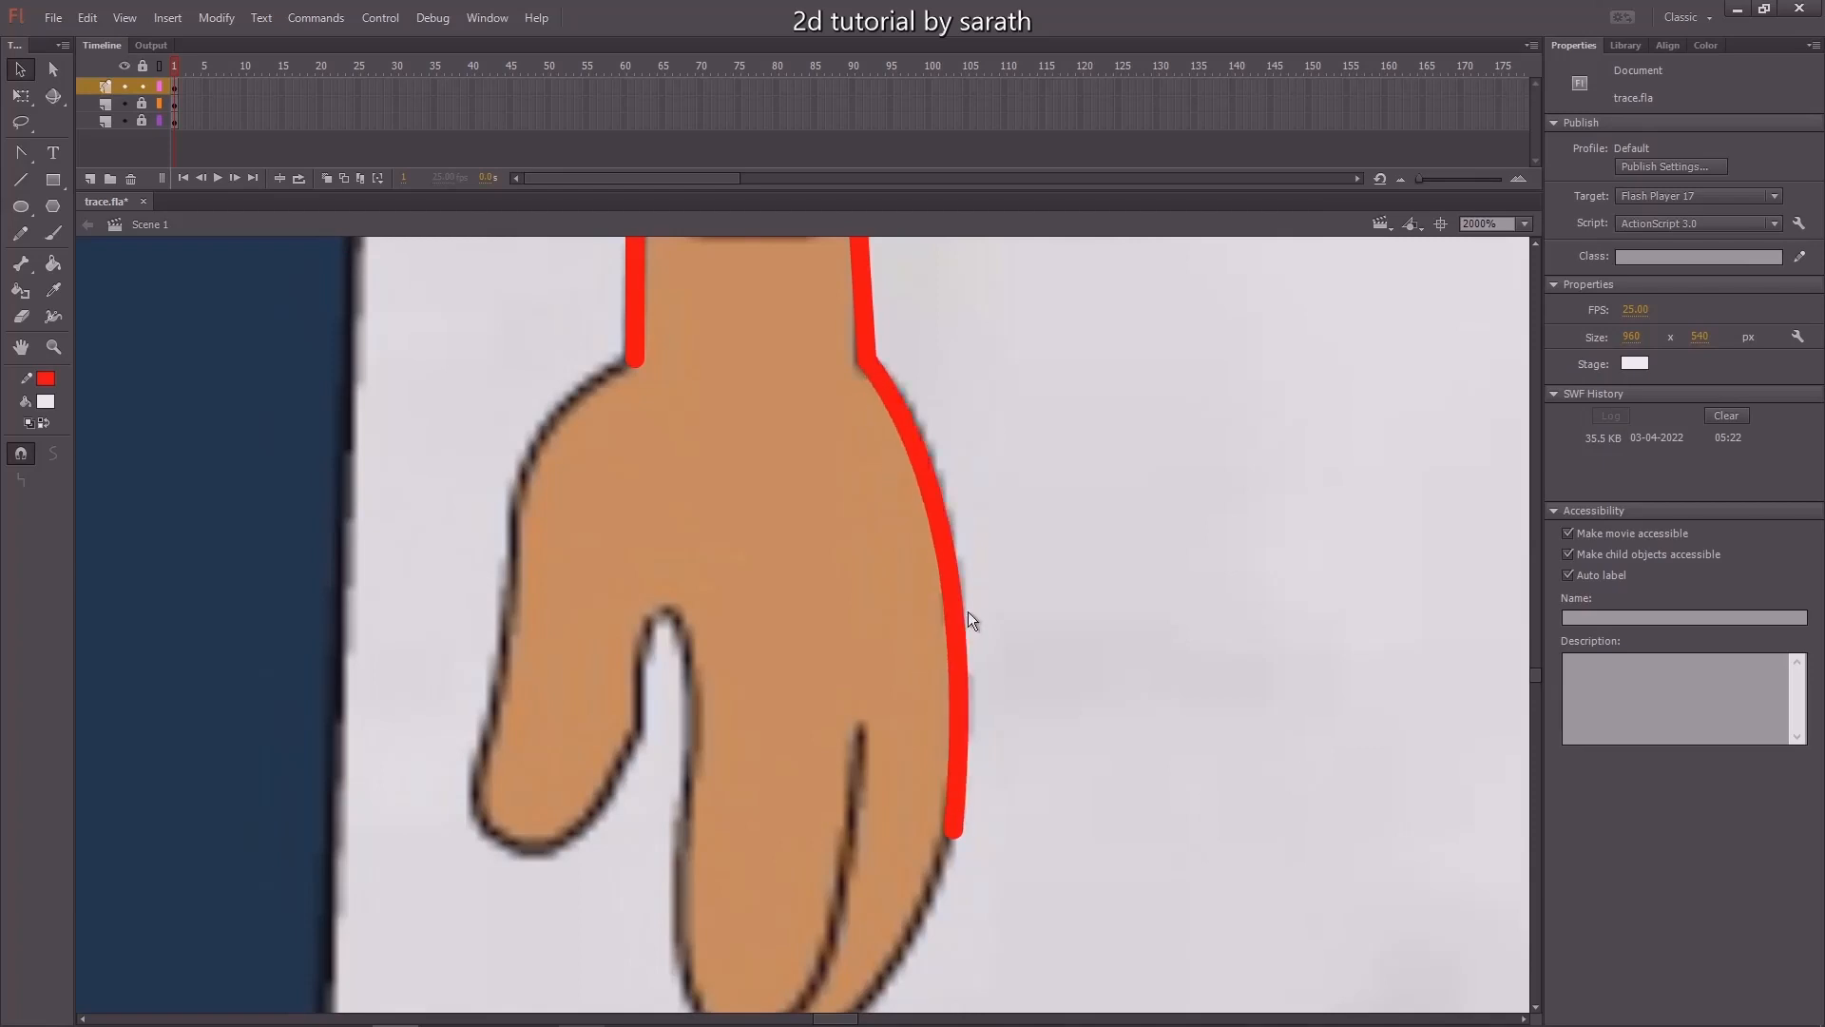
# Continue the right hand's outer edge down to the fingertip with a line bent outward to the reference.
pyautogui.moveTo(1018, 700); pyautogui.dragTo(1063, 495)
pyautogui.press('n')
pyautogui.moveTo(1005, 624); pyautogui.dragTo(808, 835)
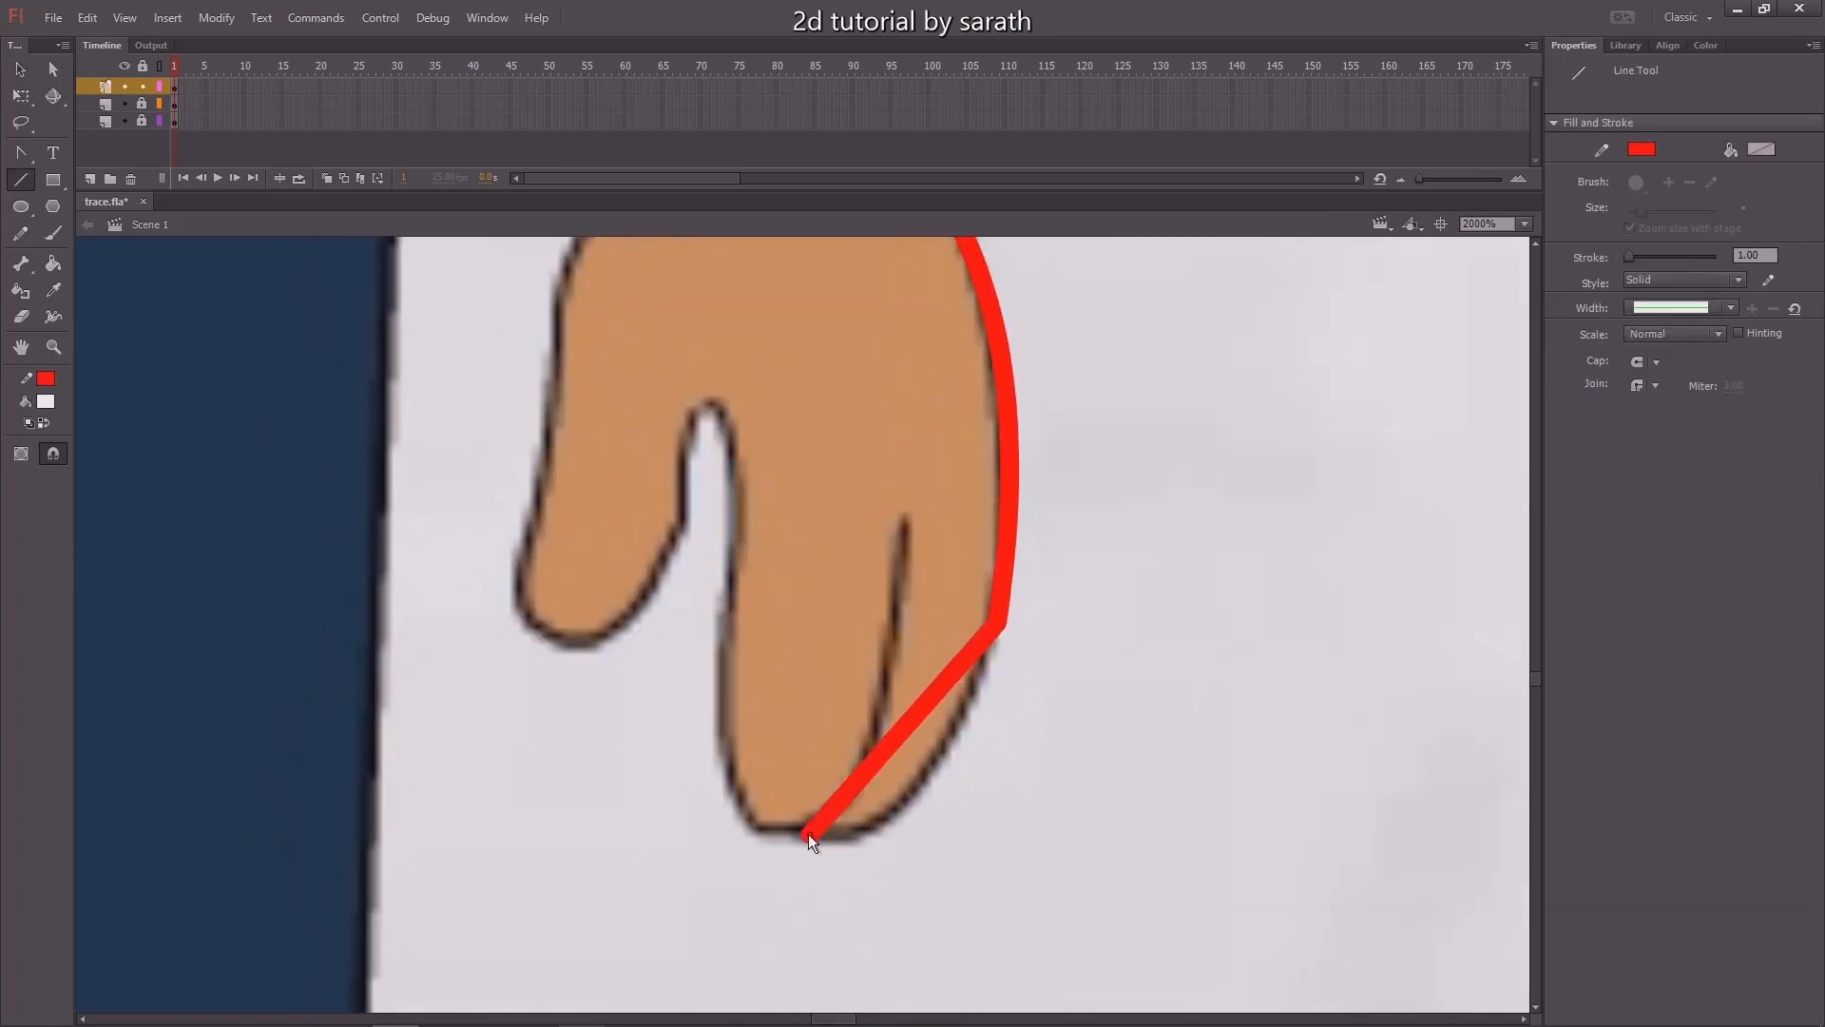
pyautogui.press('v')
pyautogui.moveTo(898, 739); pyautogui.dragTo(920, 797)
pyautogui.press('n')
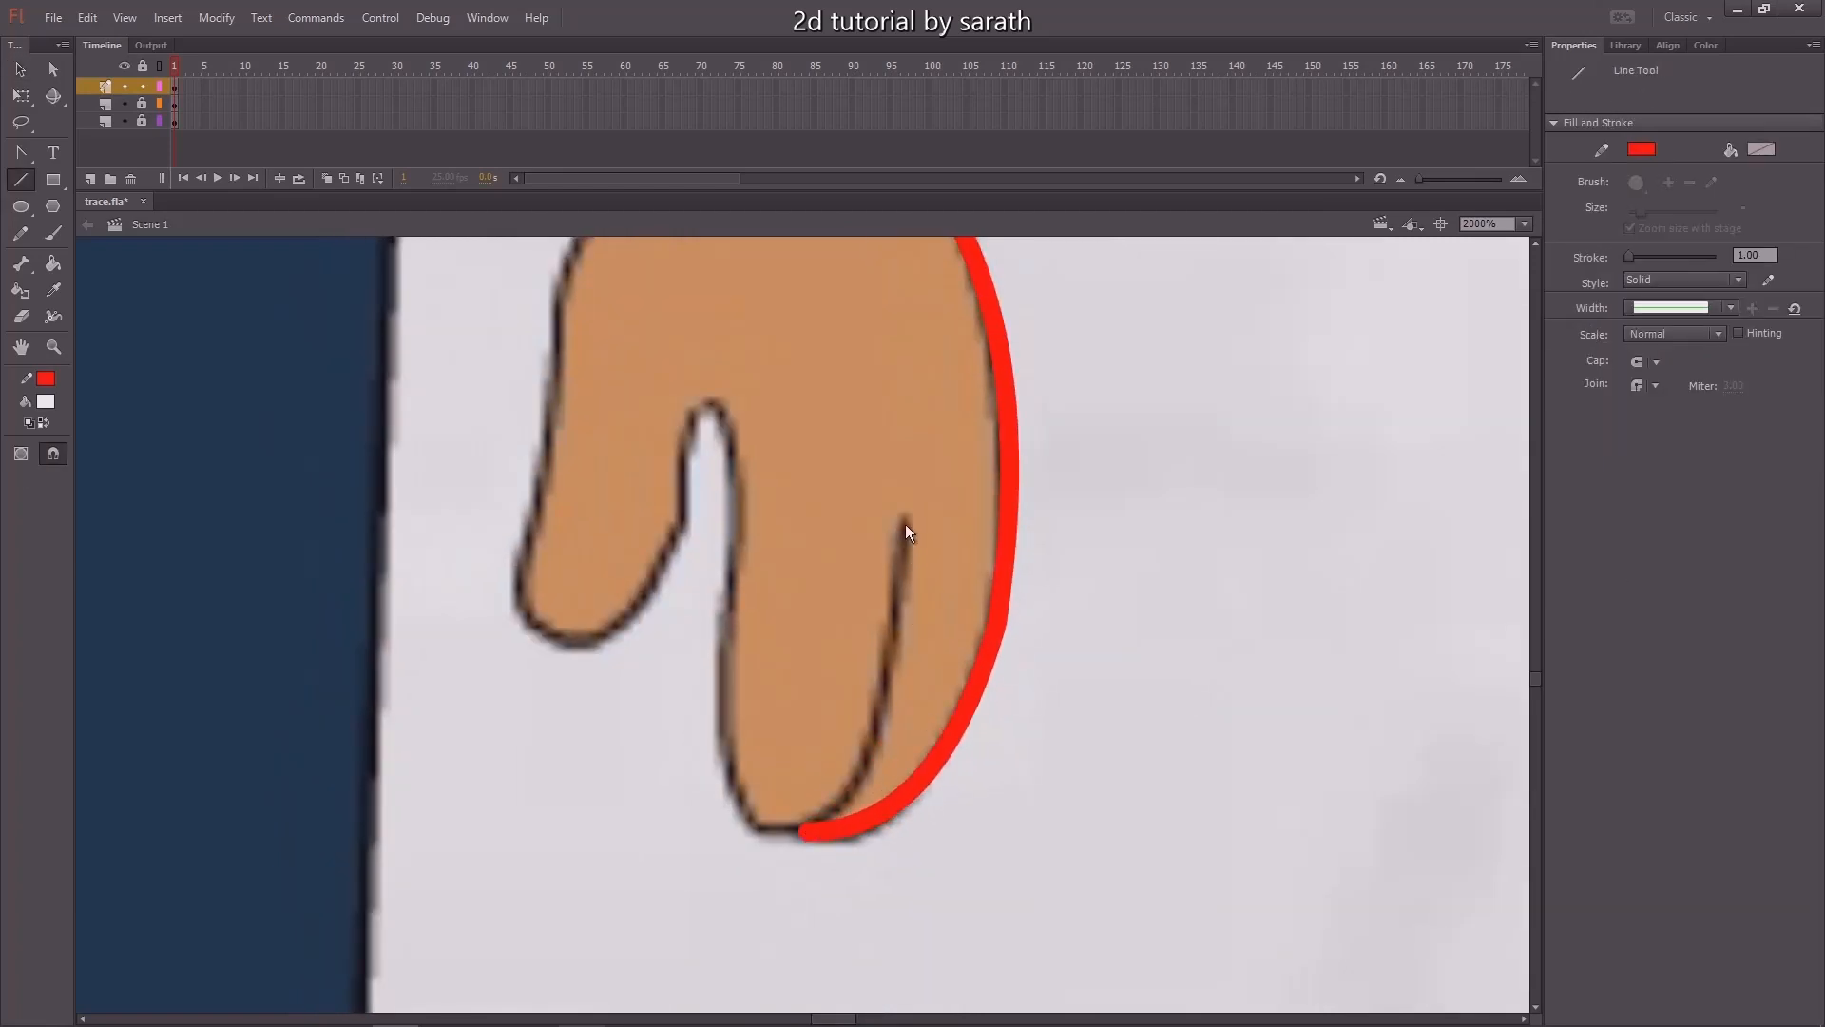
# Trace the crease on the right hand's fingers and the fingers' inner edge with lines bent to the reference.
pyautogui.moveTo(904, 524); pyautogui.dragTo(807, 829)
pyautogui.press('v')
pyautogui.moveTo(852, 700); pyautogui.dragTo(878, 737)
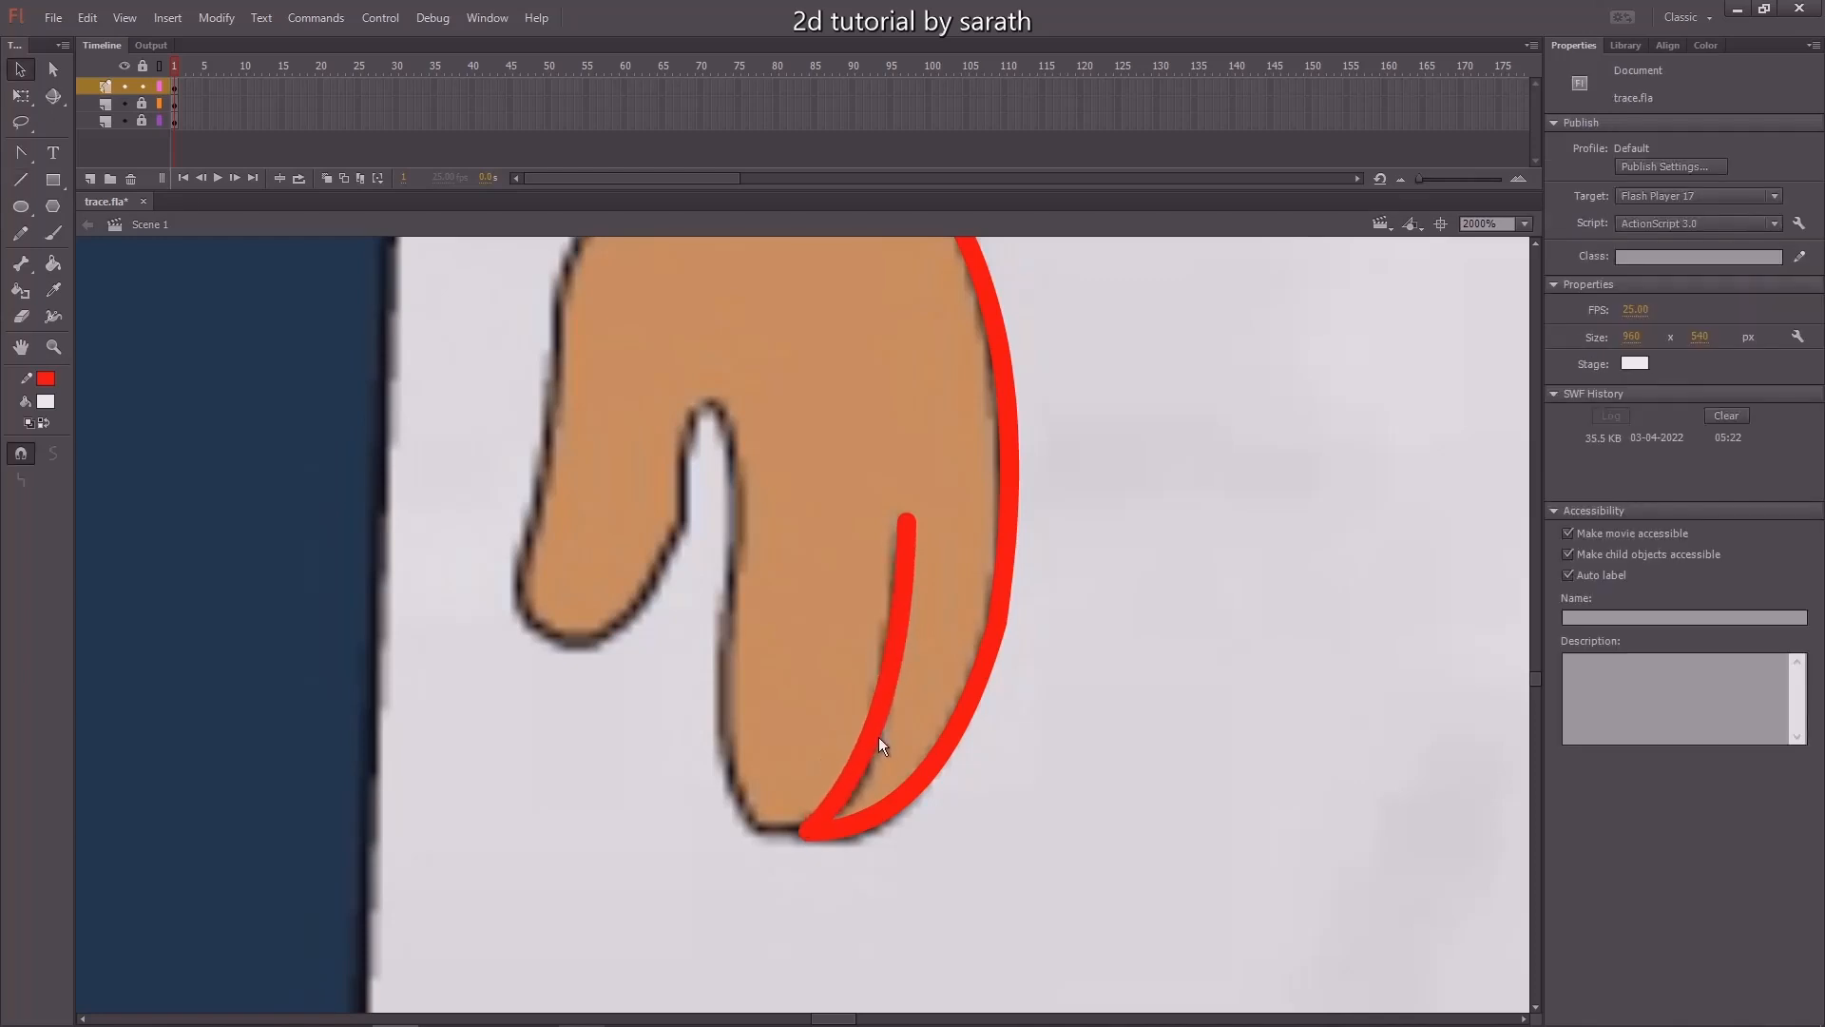
pyautogui.press('n')
pyautogui.moveTo(729, 577)
pyautogui.mouseDown()
pyautogui.moveTo(785, 835)
pyautogui.moveTo(808, 830)
pyautogui.mouseUp()
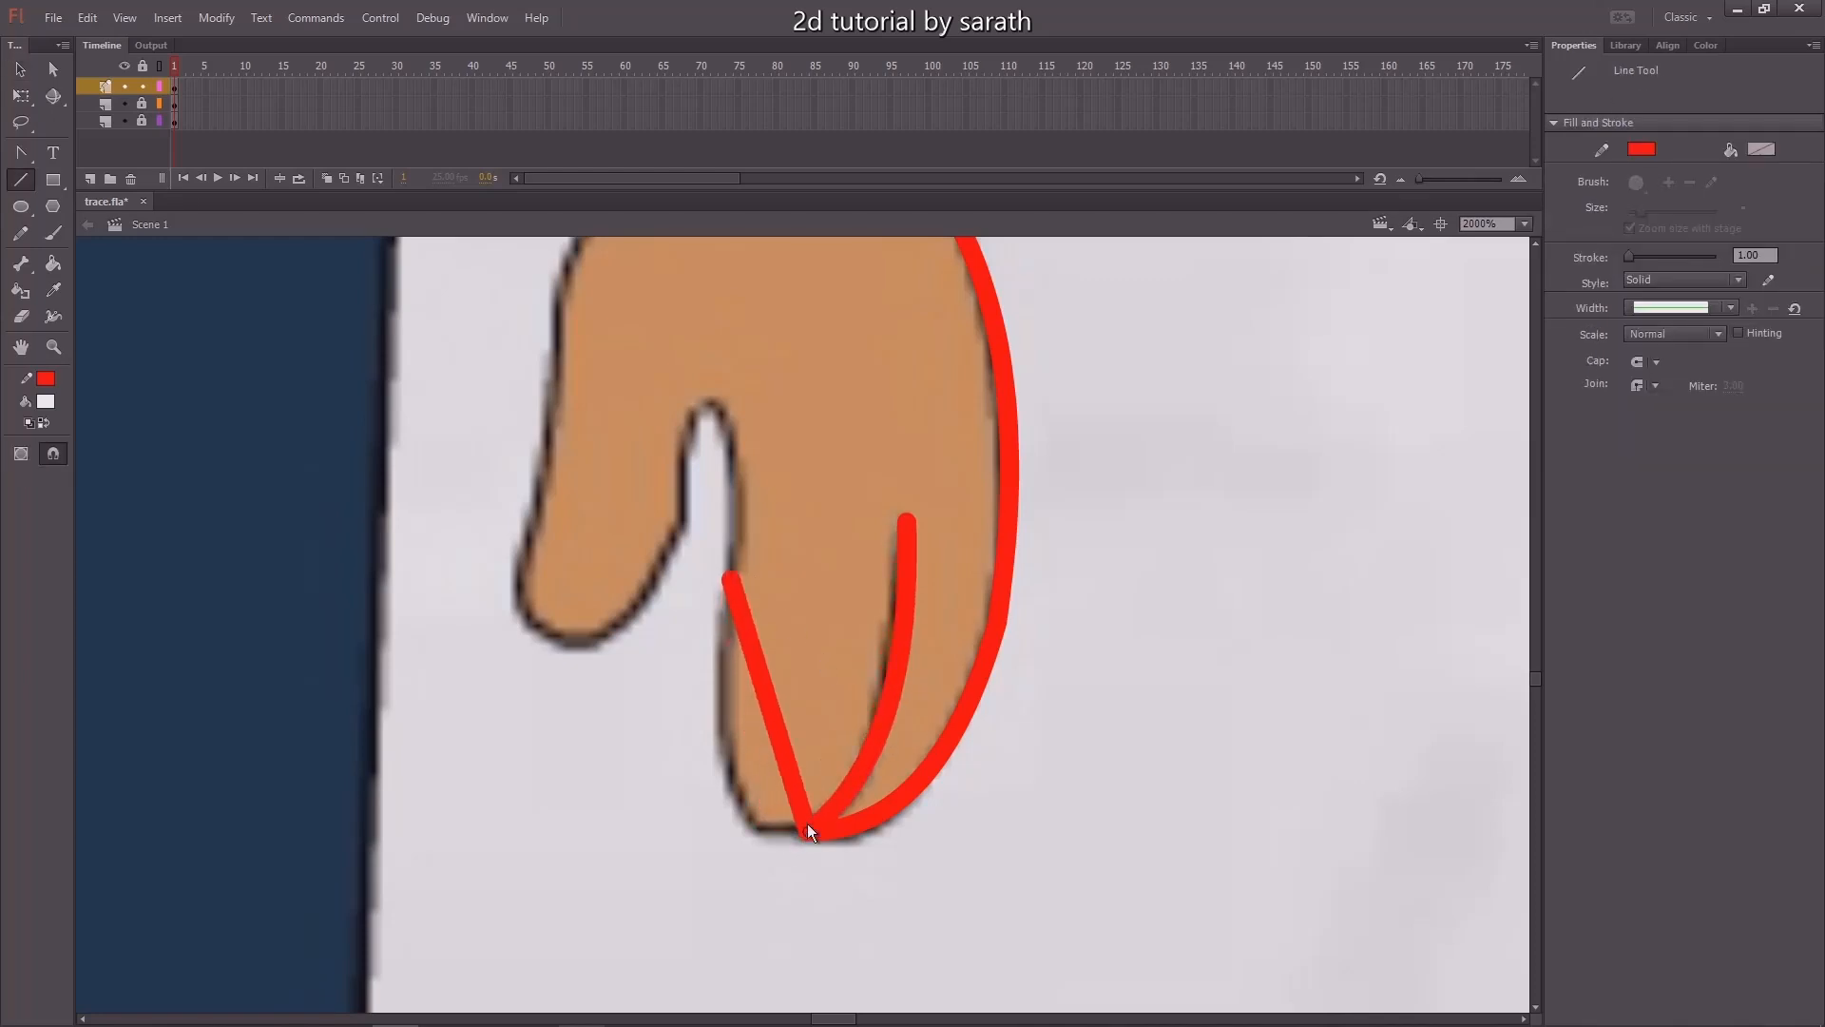
pyautogui.press('v')
pyautogui.moveTo(786, 761); pyautogui.dragTo(732, 841)
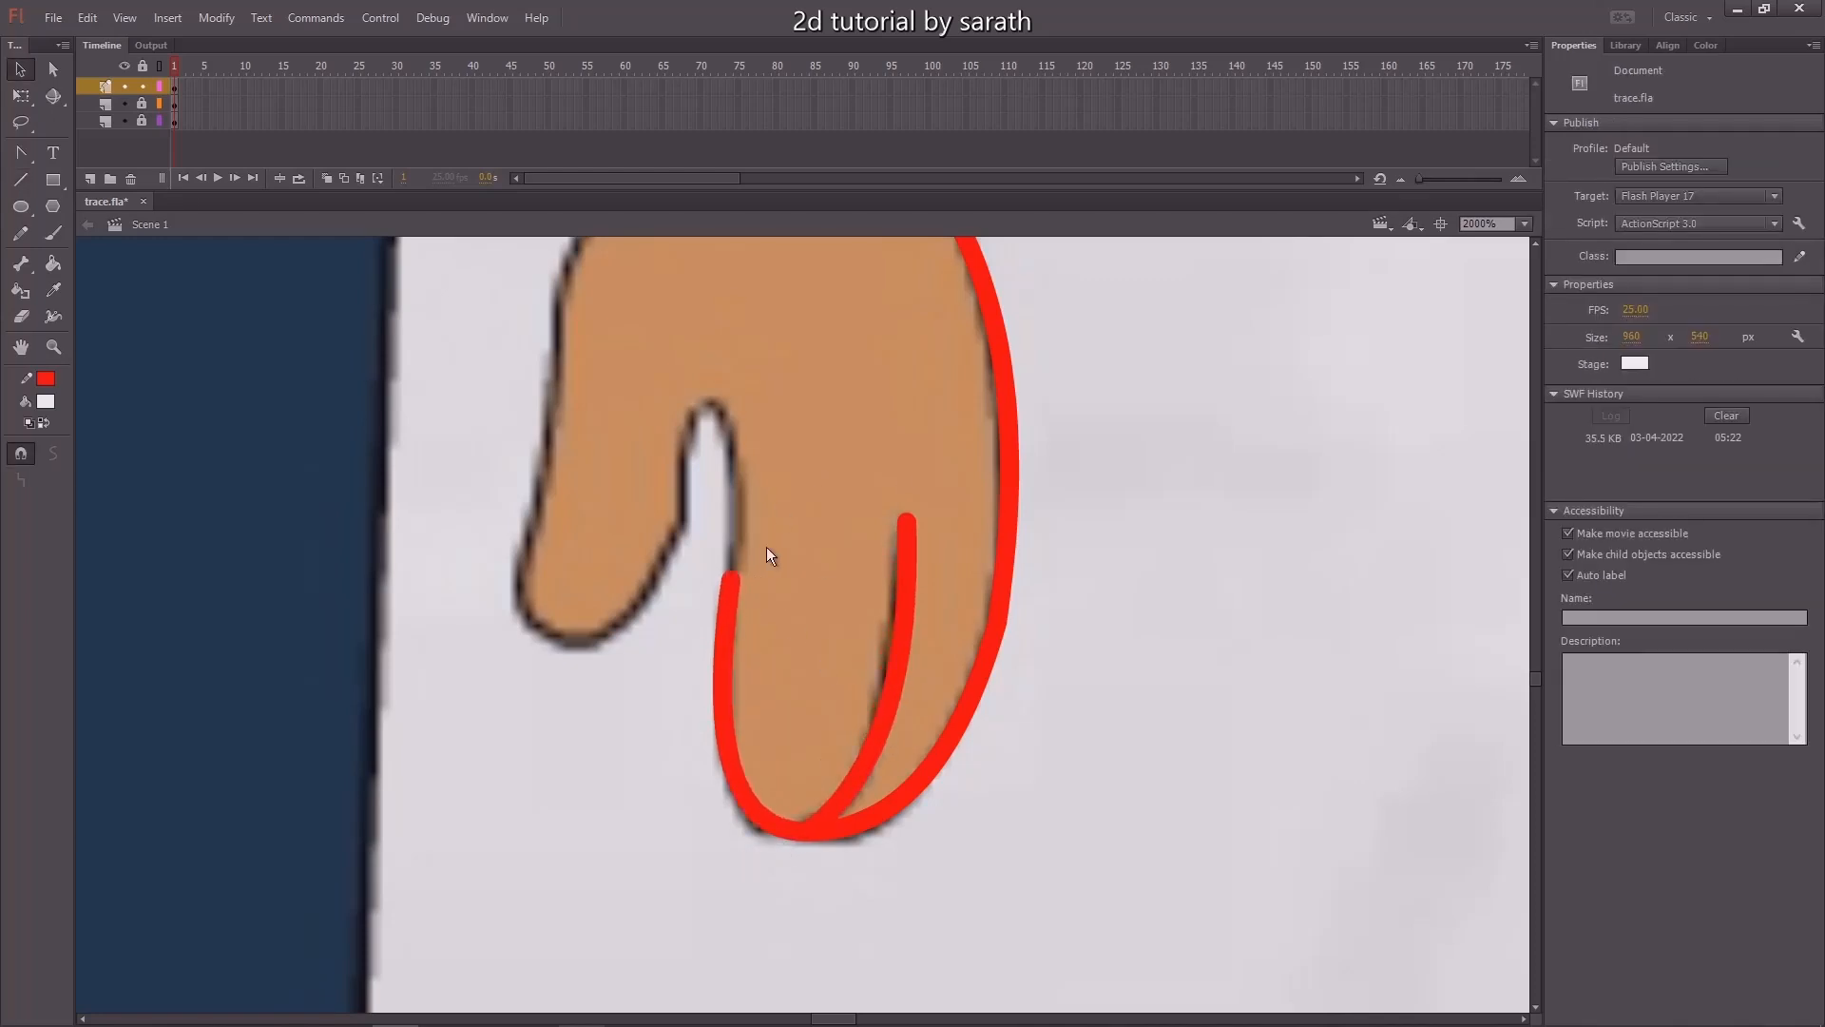
# Trace the gap between the right hand's fingers and thumb, continuing down the thumb's inner edge with bent lines.
pyautogui.moveTo(767, 546)
pyautogui.mouseDown()
pyautogui.moveTo(807, 711)
pyautogui.moveTo(757, 561)
pyautogui.mouseUp()
pyautogui.press('n')
pyautogui.press('v')
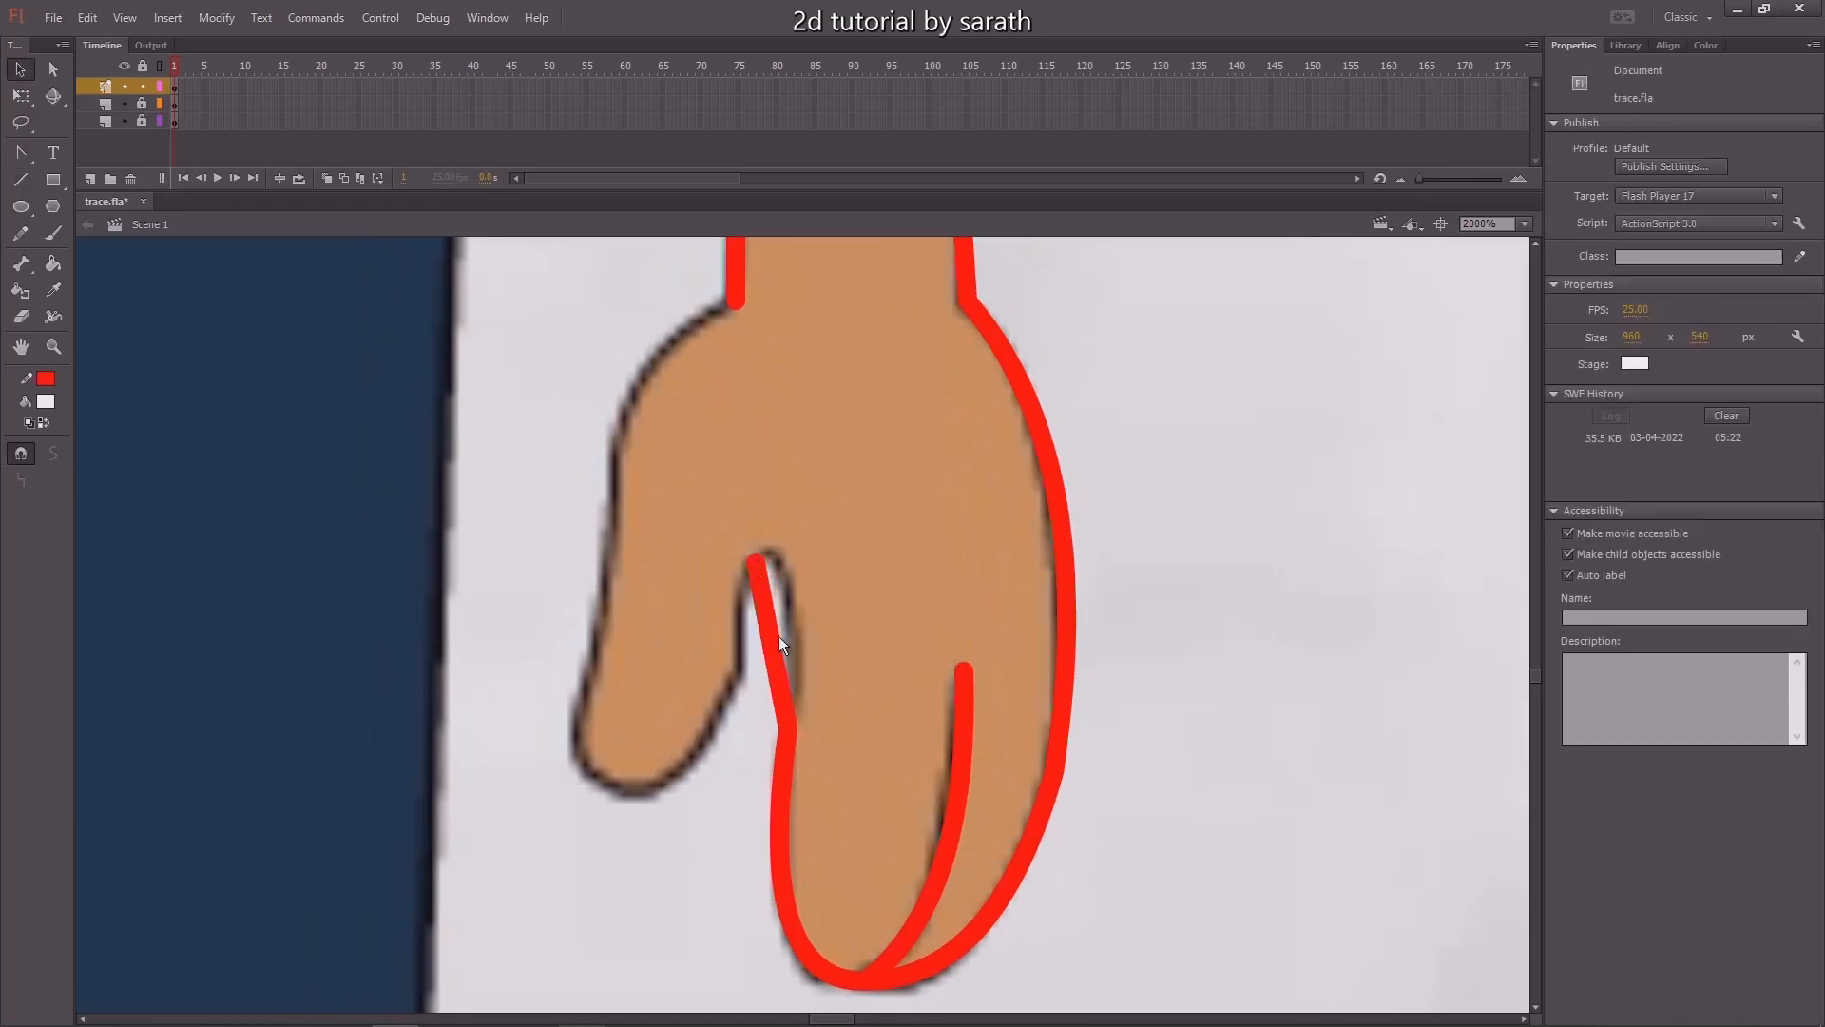
pyautogui.moveTo(779, 636)
pyautogui.mouseDown()
pyautogui.moveTo(785, 592)
pyautogui.moveTo(889, 451)
pyautogui.moveTo(888, 515)
pyautogui.moveTo(760, 637)
pyautogui.mouseUp()
pyautogui.press('n')
pyautogui.press('v')
pyautogui.press('n')
pyautogui.press('v')
pyautogui.moveTo(847, 568)
pyautogui.mouseDown()
pyautogui.moveTo(838, 605)
pyautogui.moveTo(891, 557)
pyautogui.mouseUp()
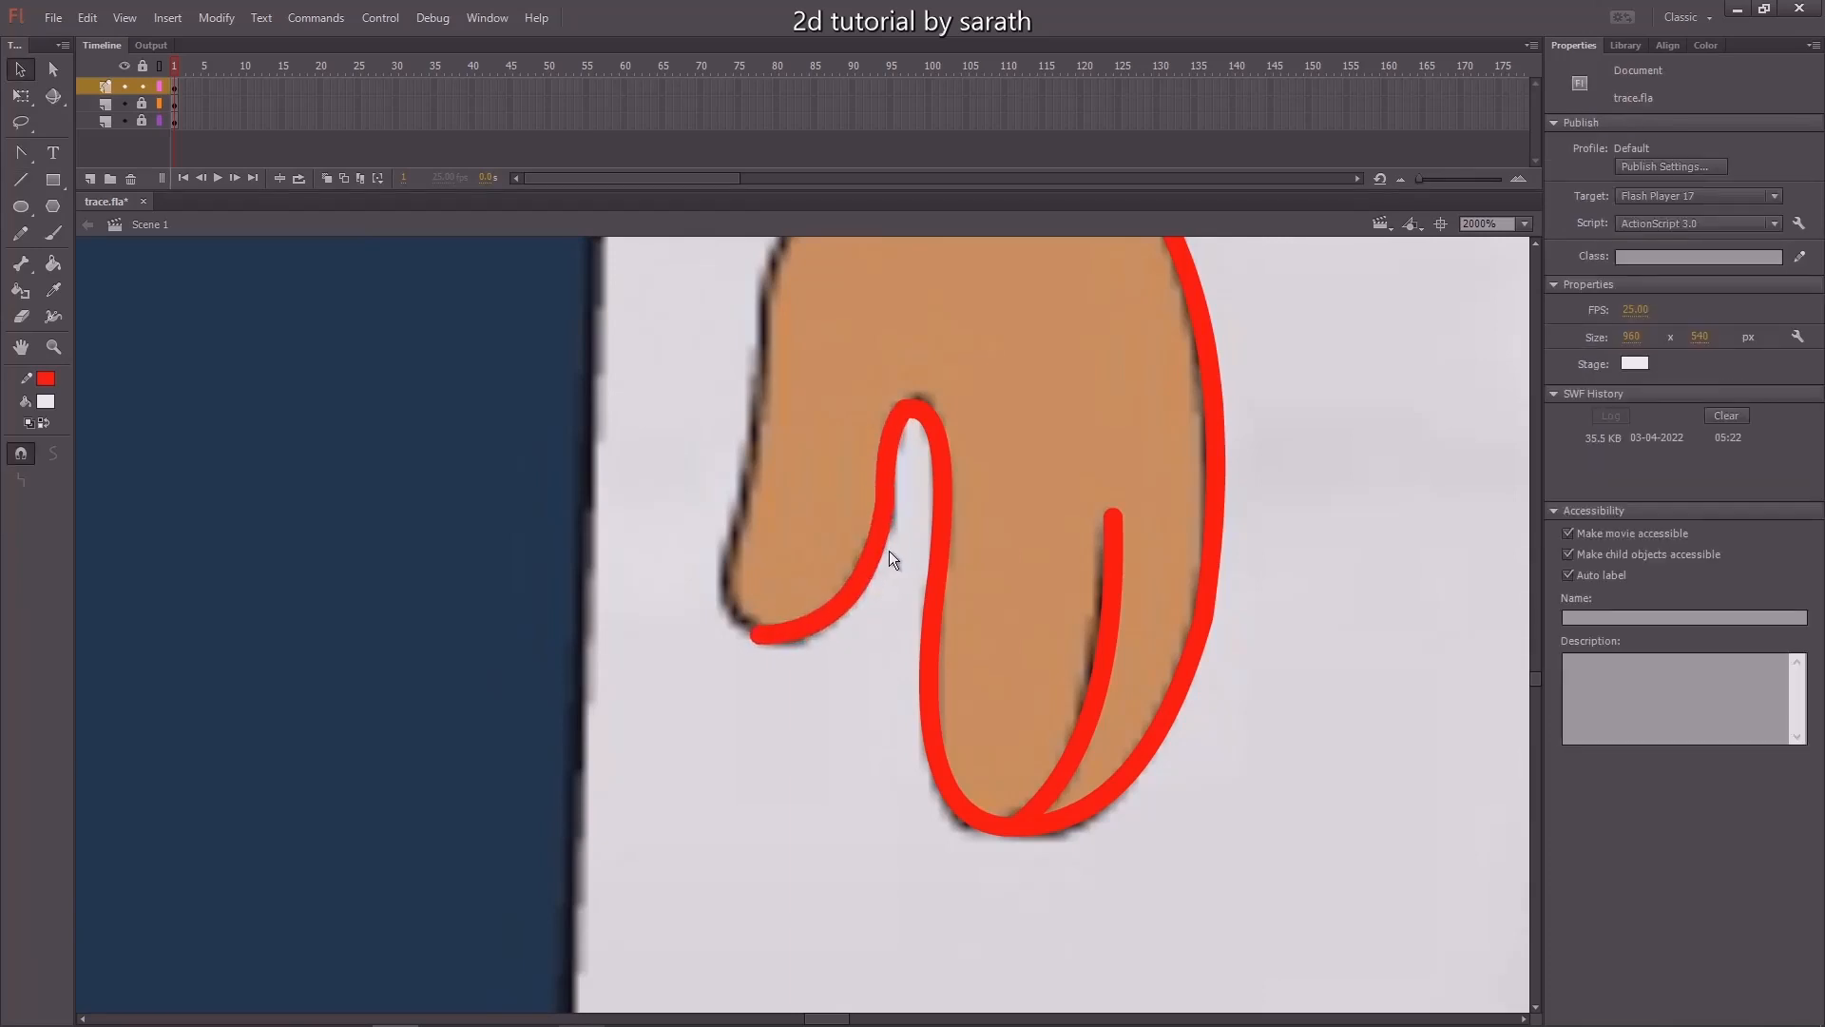
# Round off the right hand's thumb tip and trace the thumb's outer edge upward with bent lines.
pyautogui.moveTo(775, 630)
pyautogui.mouseDown()
pyautogui.moveTo(805, 626)
pyautogui.moveTo(743, 622)
pyautogui.mouseUp()
pyautogui.press('n')
pyautogui.press('v')
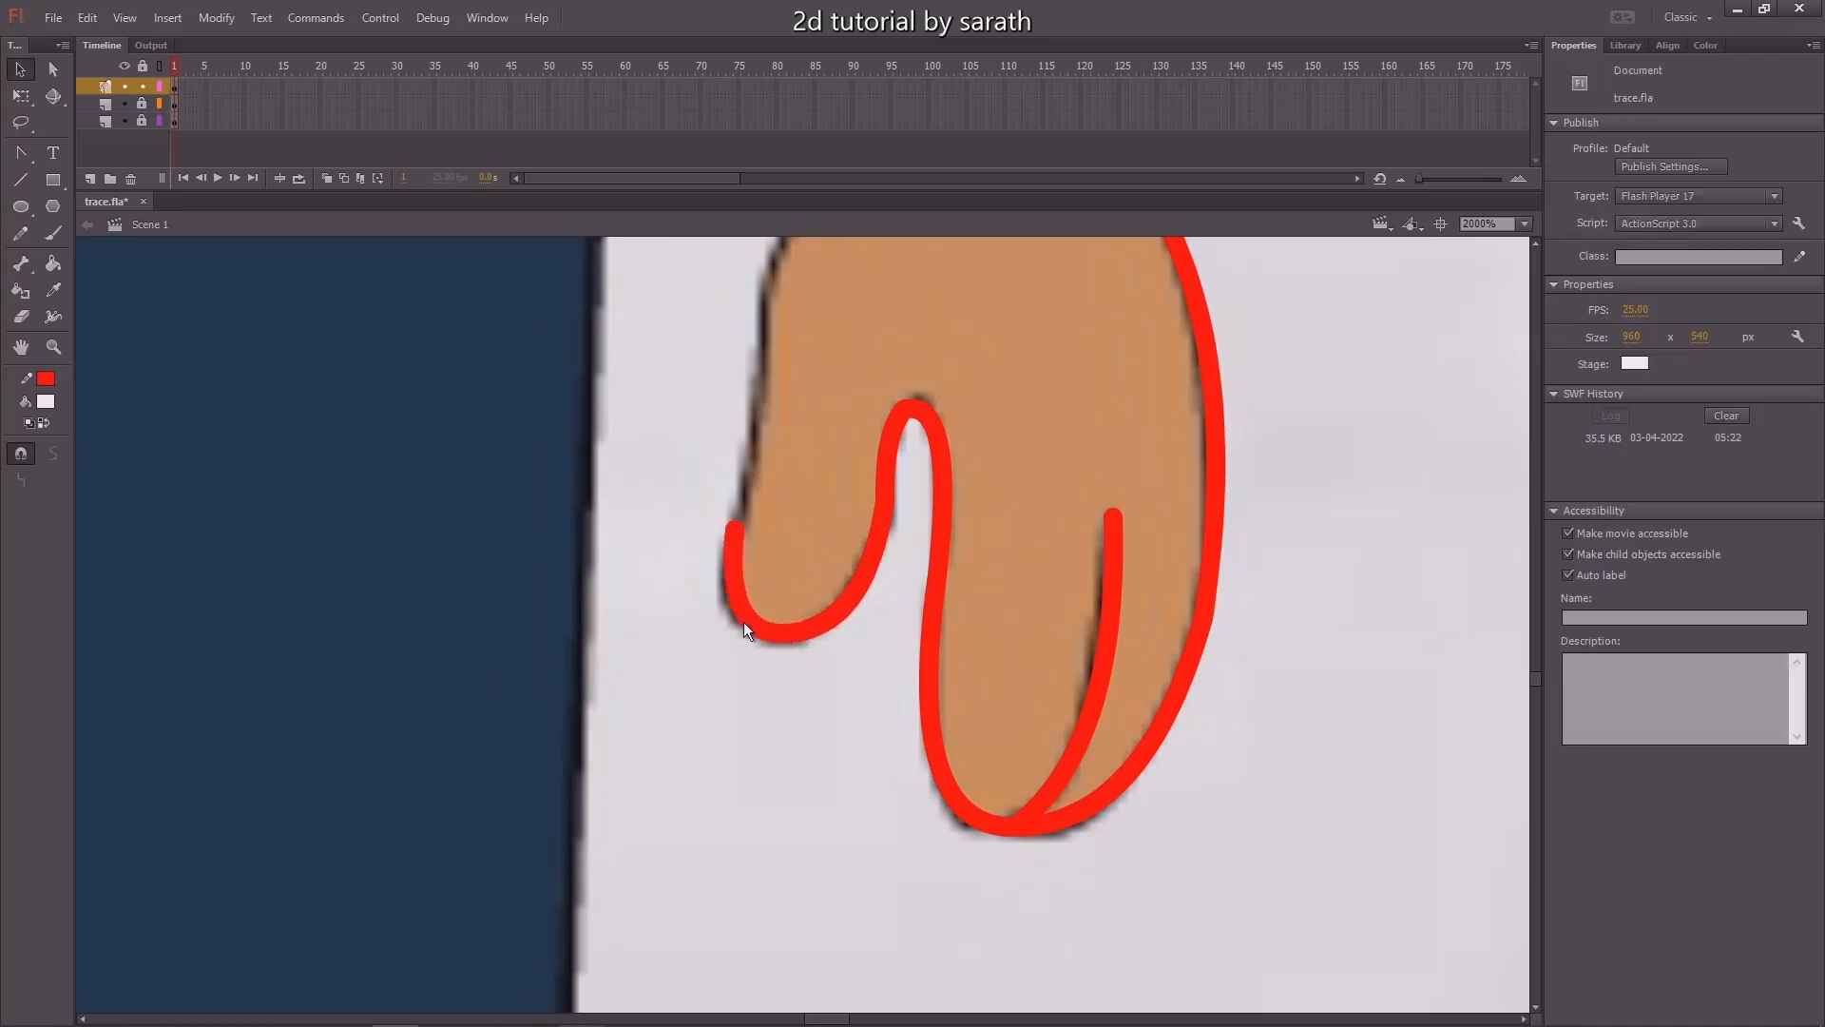
pyautogui.hscroll(1, 751, 652)
pyautogui.scroll(3, 751, 652)
pyautogui.press('n')
pyautogui.moveTo(647, 776); pyautogui.dragTo(671, 534)
pyautogui.press('v')
pyautogui.moveTo(664, 617); pyautogui.dragTo(774, 571)
# Close the right hand's outline with an outward-bent line from the thumb's outer edge to the wrist.
pyautogui.scroll(2, 683, 655)
pyautogui.press('n')
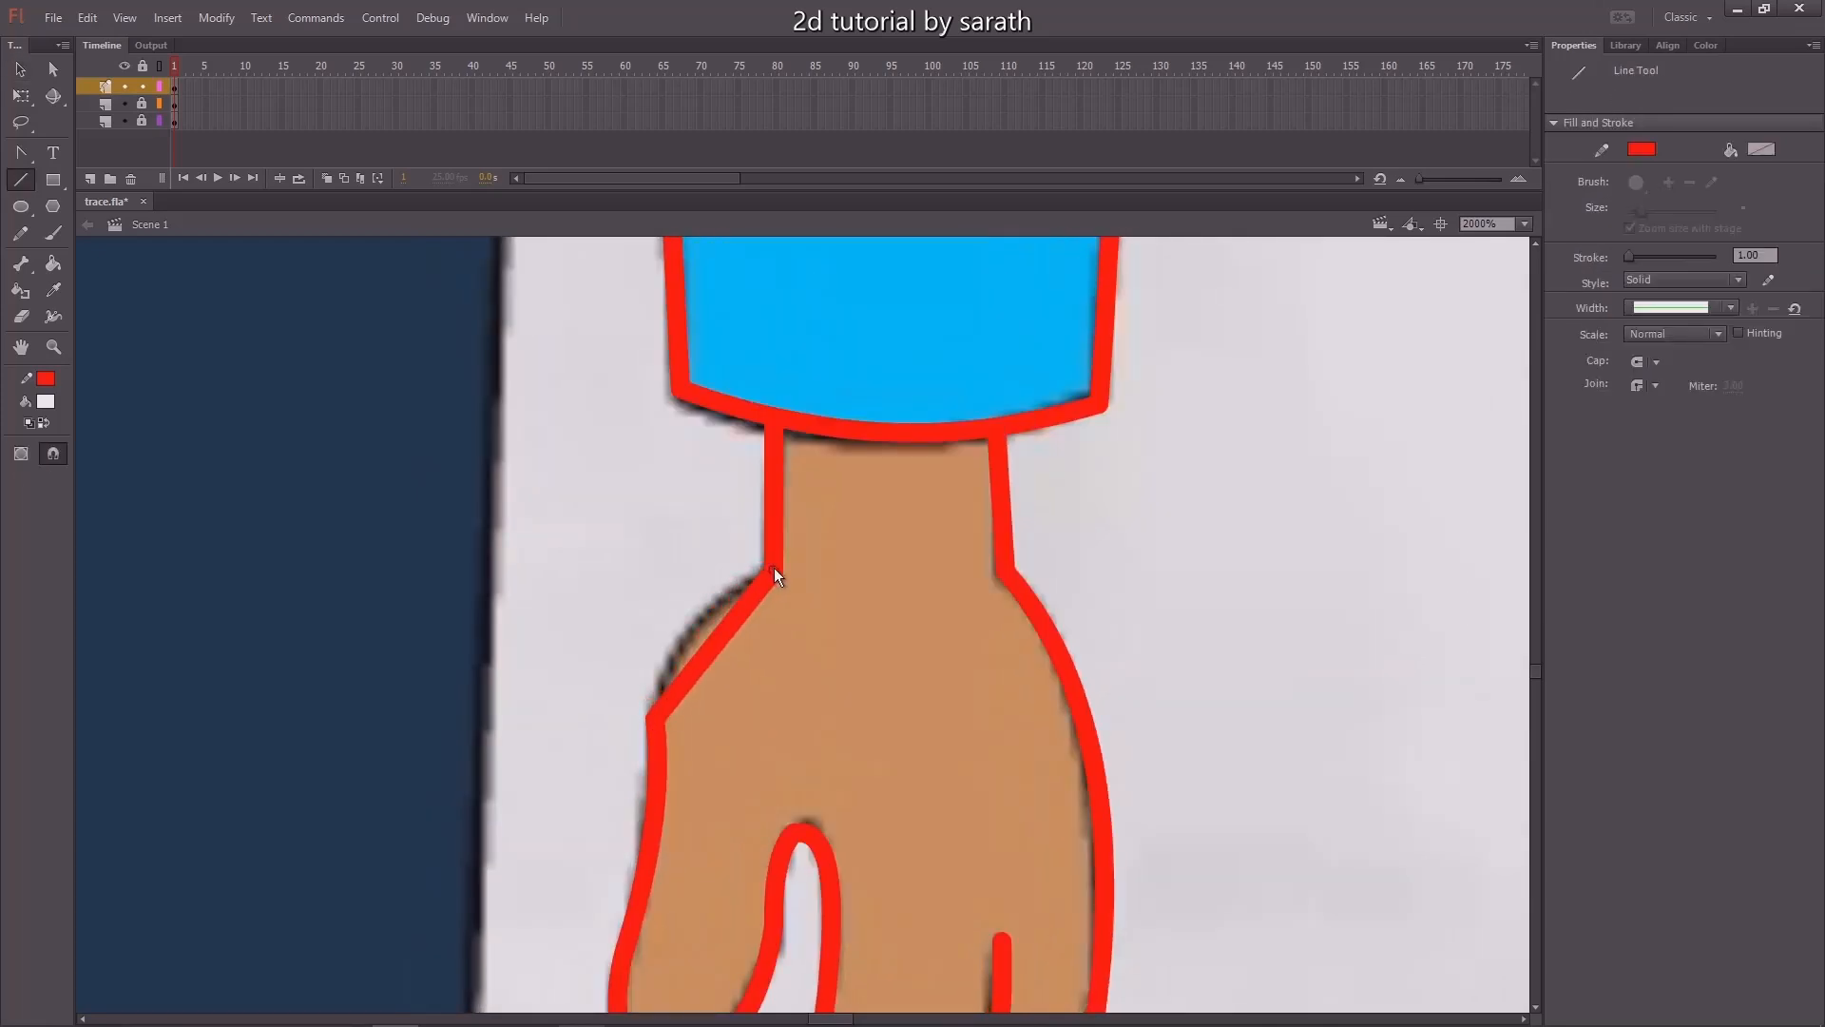
pyautogui.press('v')
pyautogui.moveTo(728, 627)
pyautogui.mouseDown()
pyautogui.moveTo(705, 602)
pyautogui.moveTo(703, 619)
pyautogui.mouseUp()
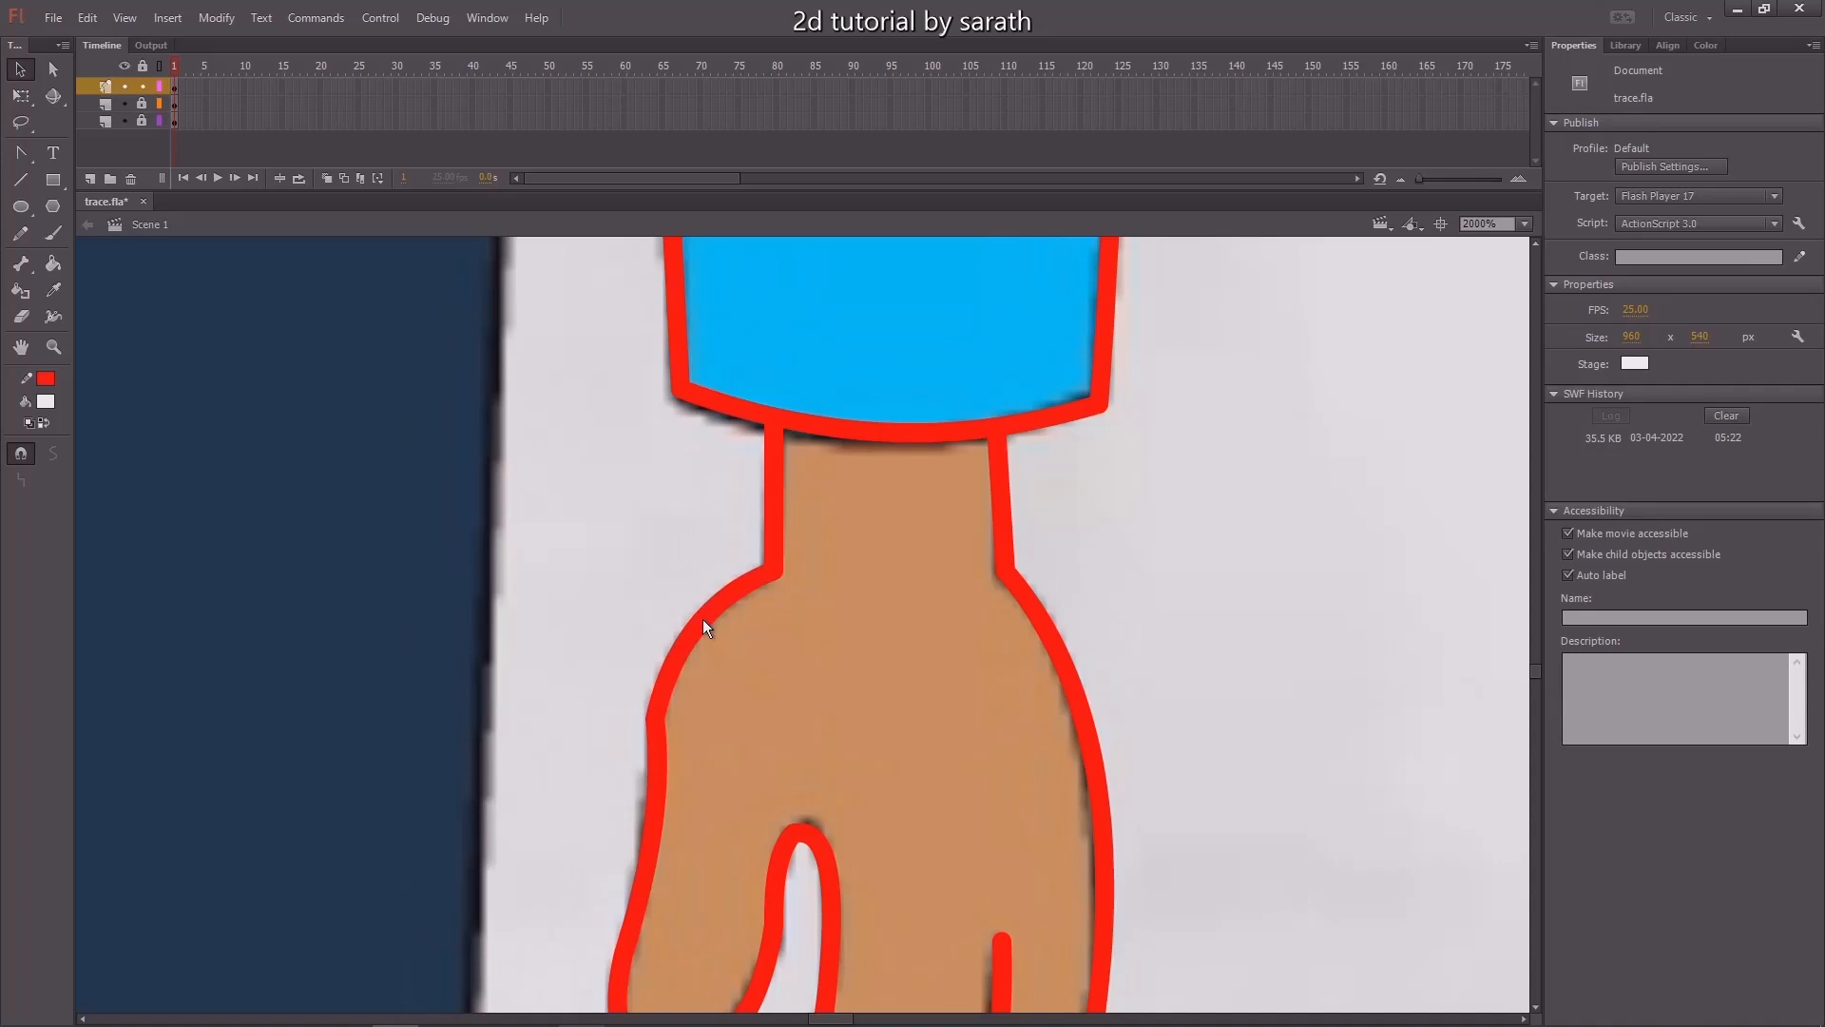
# Draw straight lines down the right trouser leg's outer edge and across its hem.
pyautogui.scroll(-5, 704, 618)
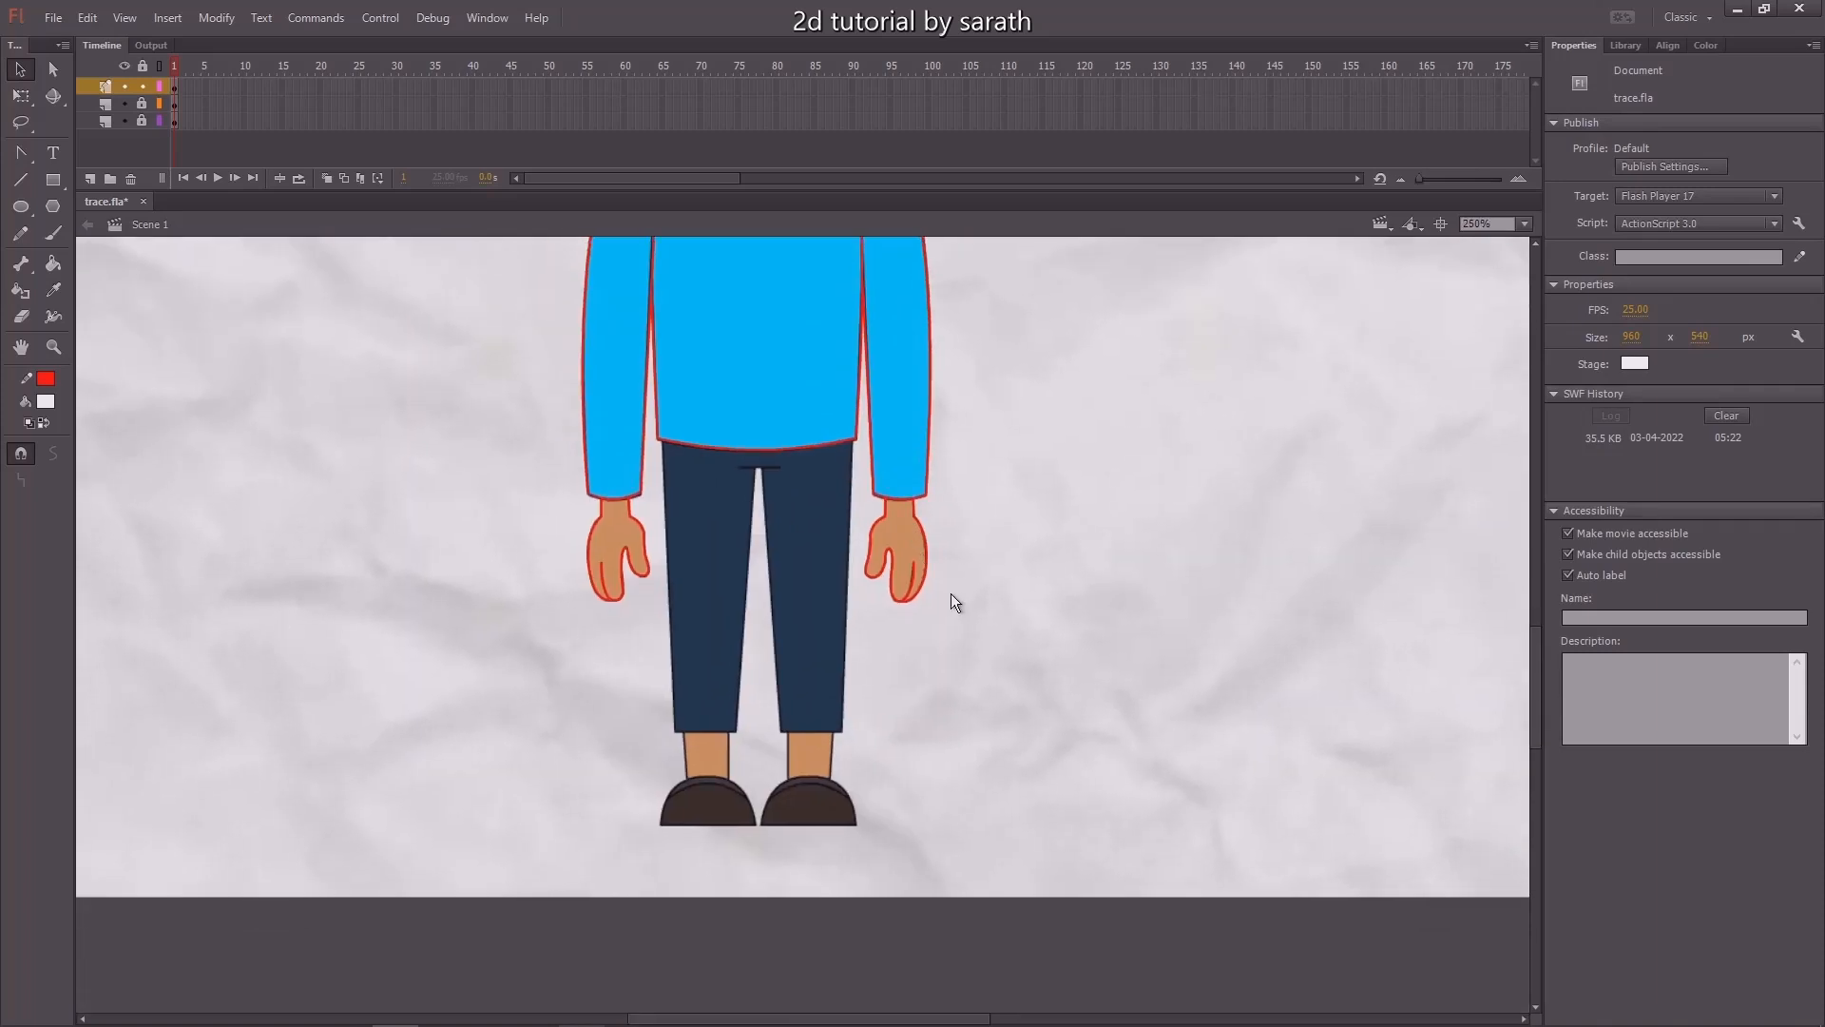
pyautogui.moveTo(976, 655); pyautogui.dragTo(872, 554)
pyautogui.hotkey('ctrl', '=')
pyautogui.hotkey('ctrl', '=')
pyautogui.click(1113, 612)
pyautogui.moveTo(776, 621); pyautogui.dragTo(824, 664)
pyautogui.moveTo(704, 380); pyautogui.dragTo(825, 532)
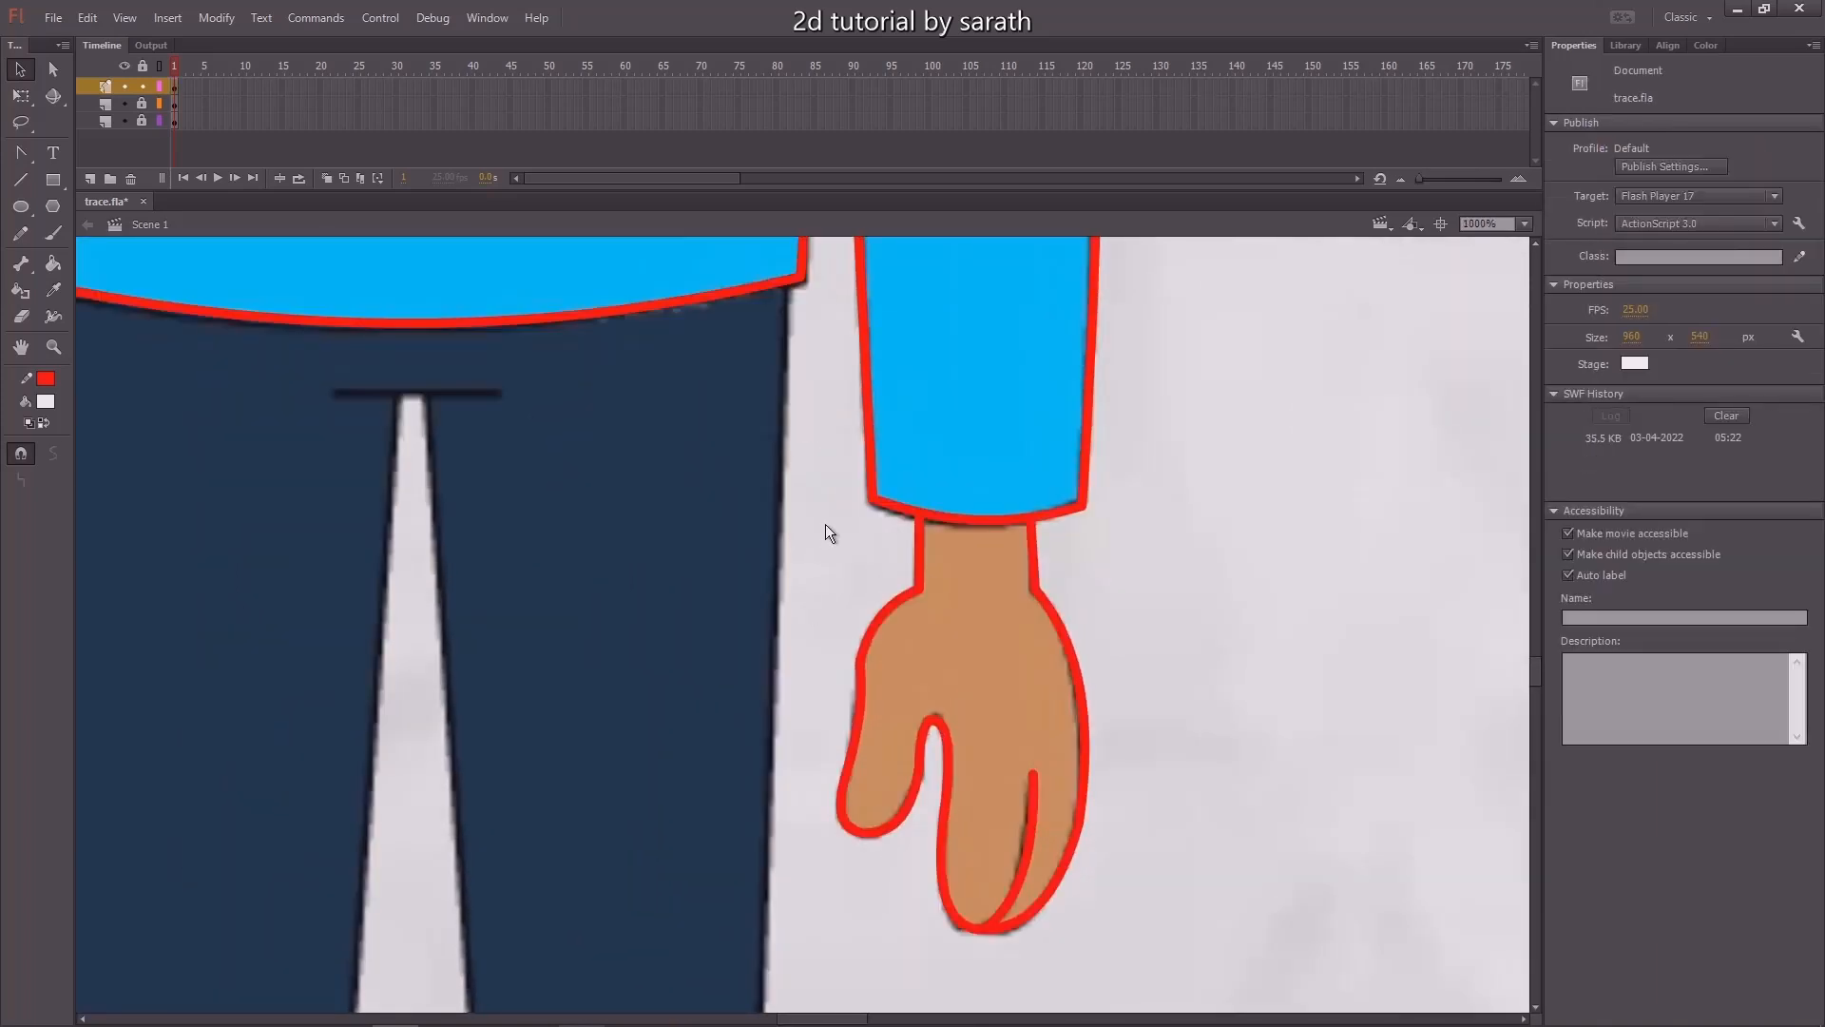
pyautogui.press('n')
pyautogui.moveTo(787, 295)
pyautogui.mouseDown()
pyautogui.moveTo(778, 851)
pyautogui.moveTo(857, 545)
pyautogui.moveTo(833, 580)
pyautogui.moveTo(830, 780)
pyautogui.mouseUp()
pyautogui.hotkey('ctrl', '-')
pyautogui.press('v')
pyautogui.press('n')
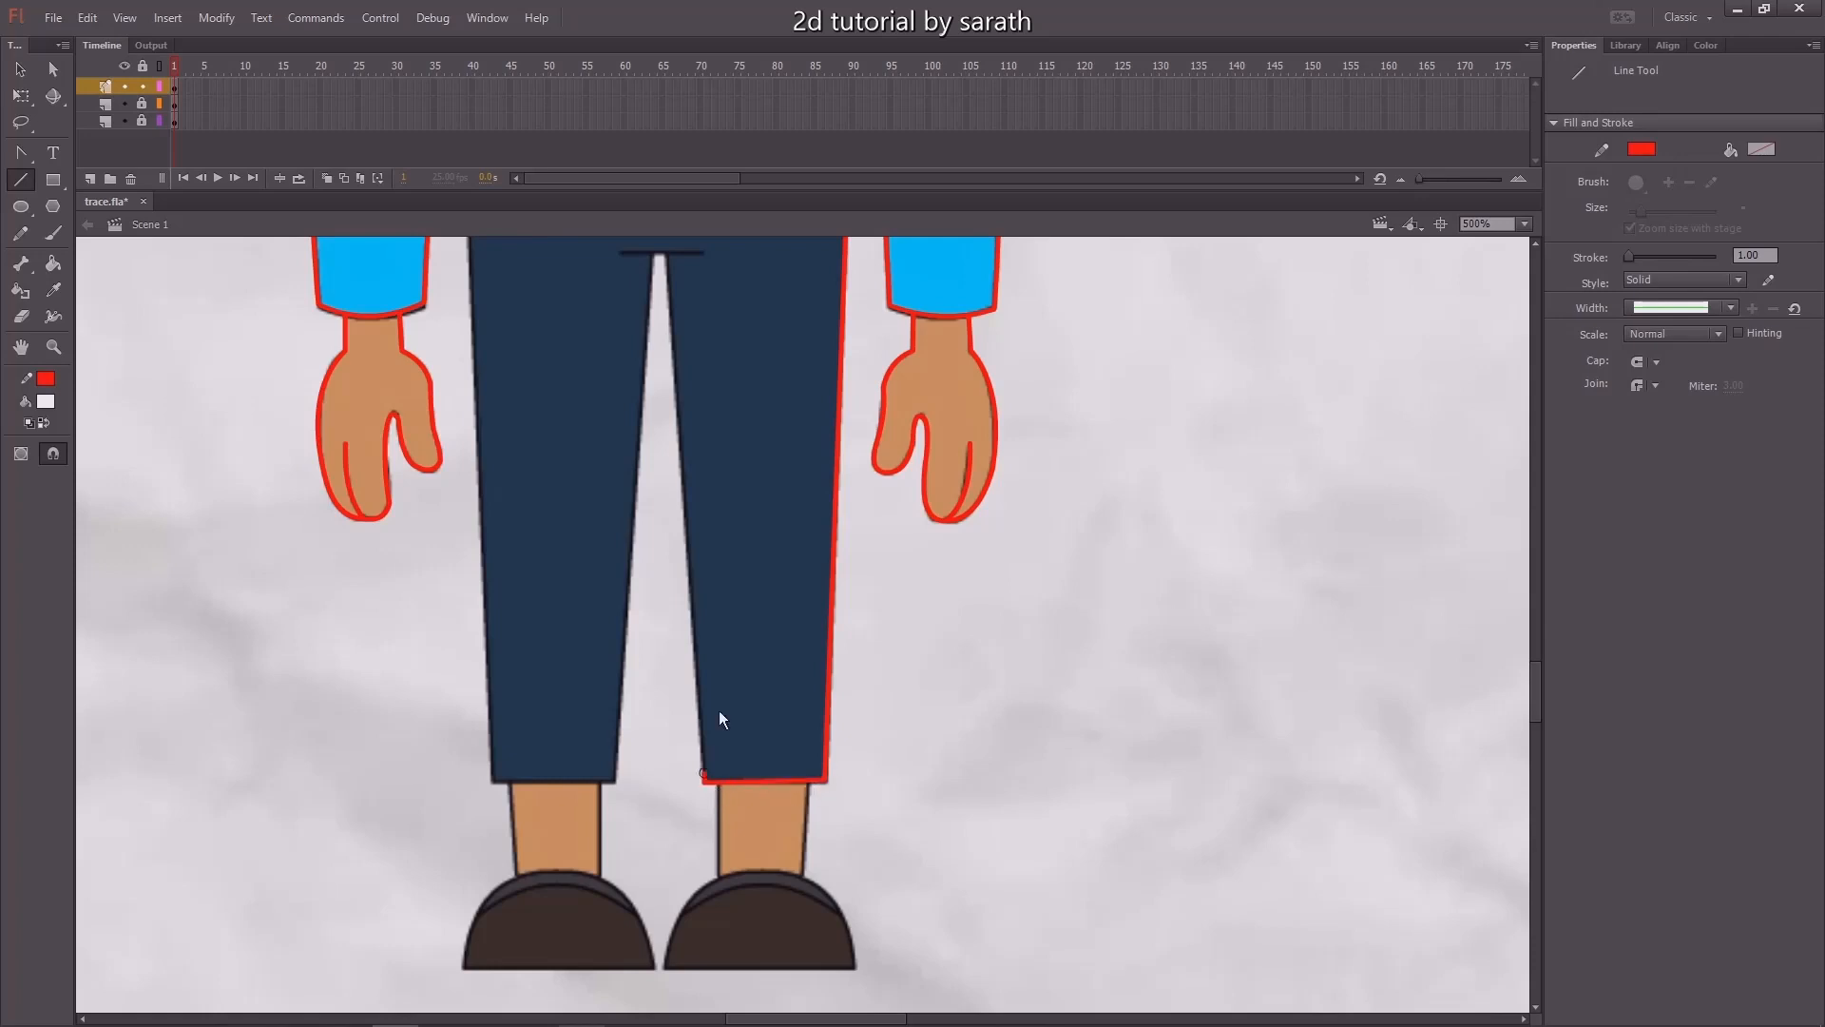
# Draw straight lines up the inner edges of both trouser legs and a horizontal line across the crotch.
pyautogui.moveTo(704, 779); pyautogui.dragTo(669, 261)
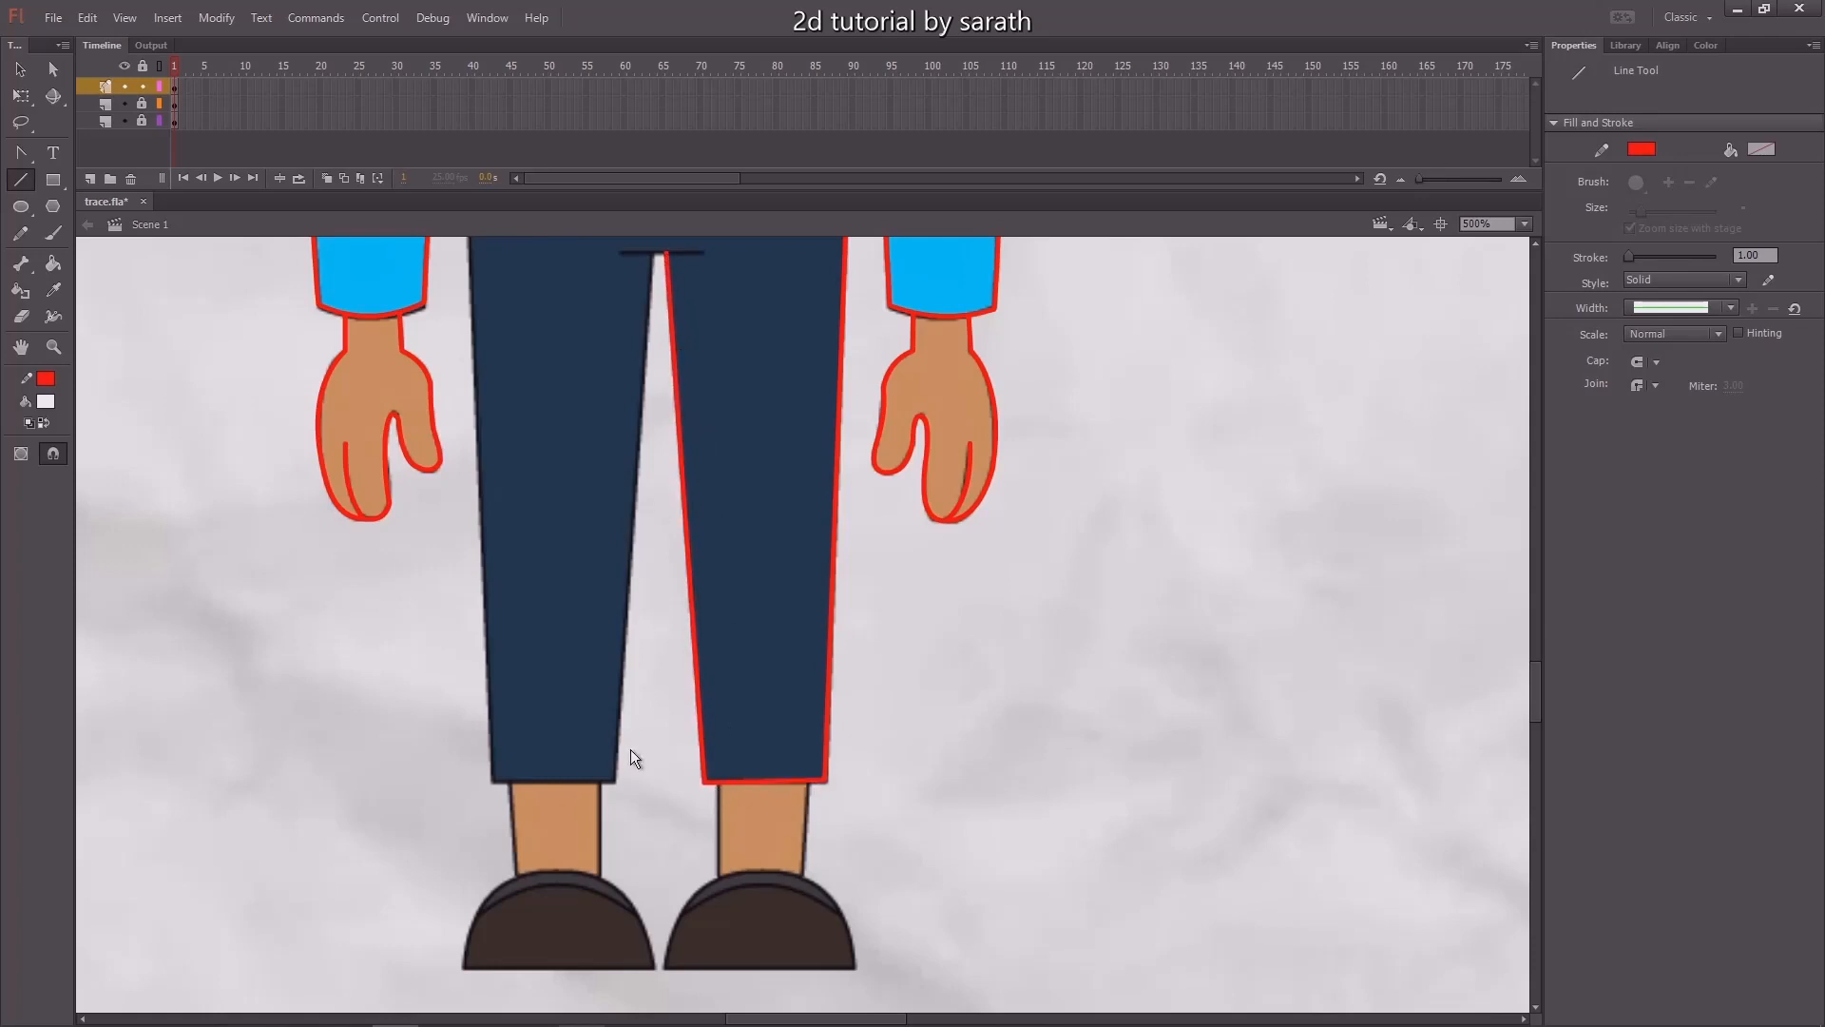
pyautogui.moveTo(612, 783)
pyautogui.mouseDown()
pyautogui.moveTo(676, 261)
pyautogui.moveTo(658, 257)
pyautogui.mouseUp()
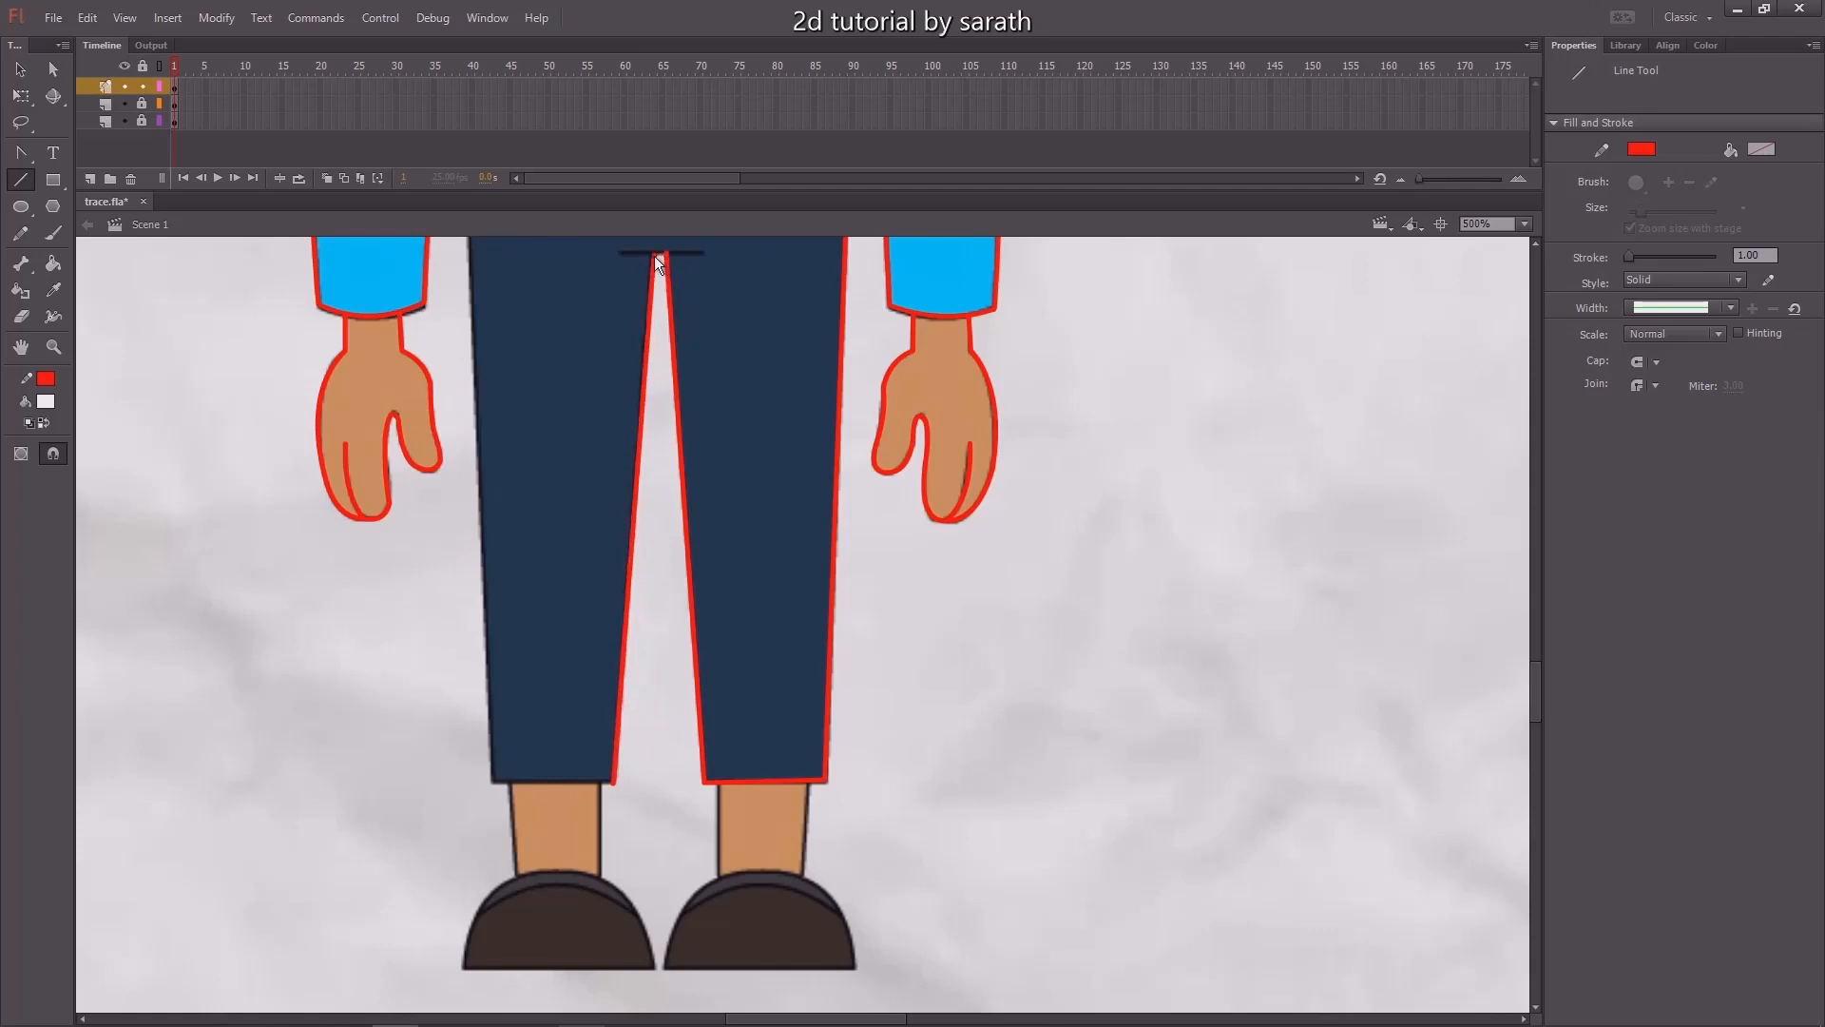
pyautogui.scroll(3, 635, 314)
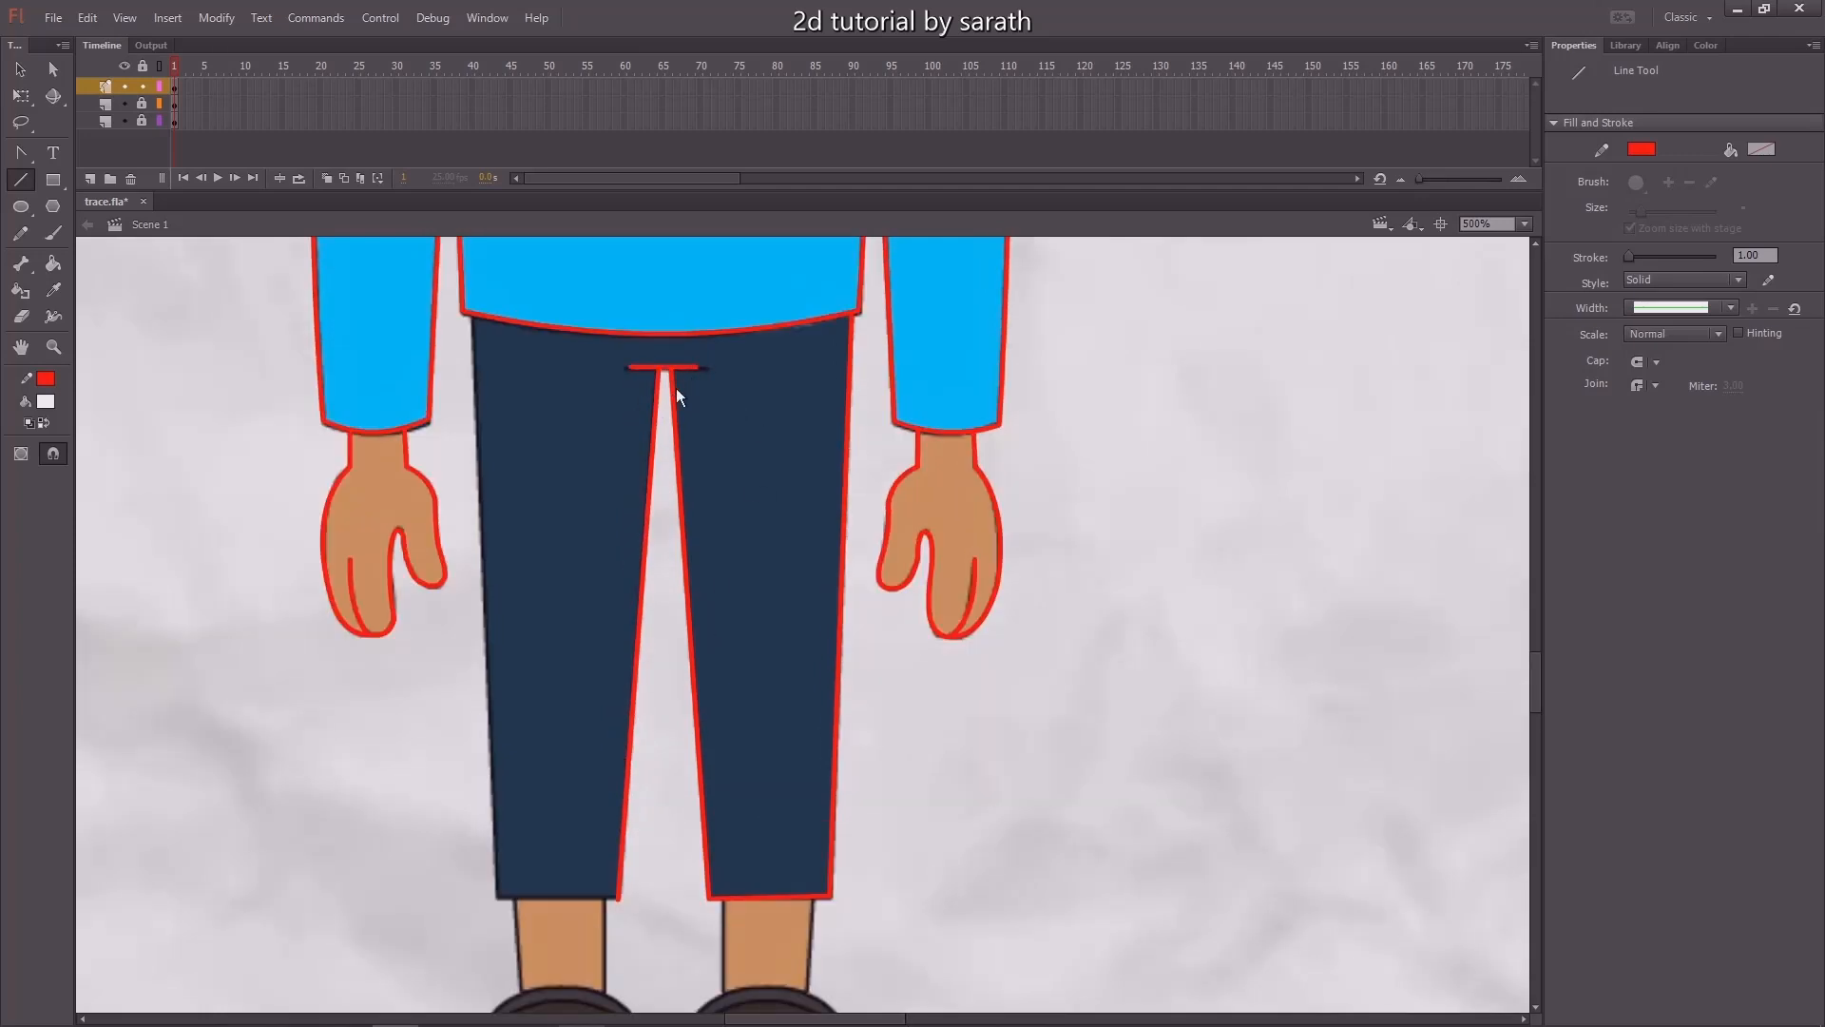
pyautogui.press('v')
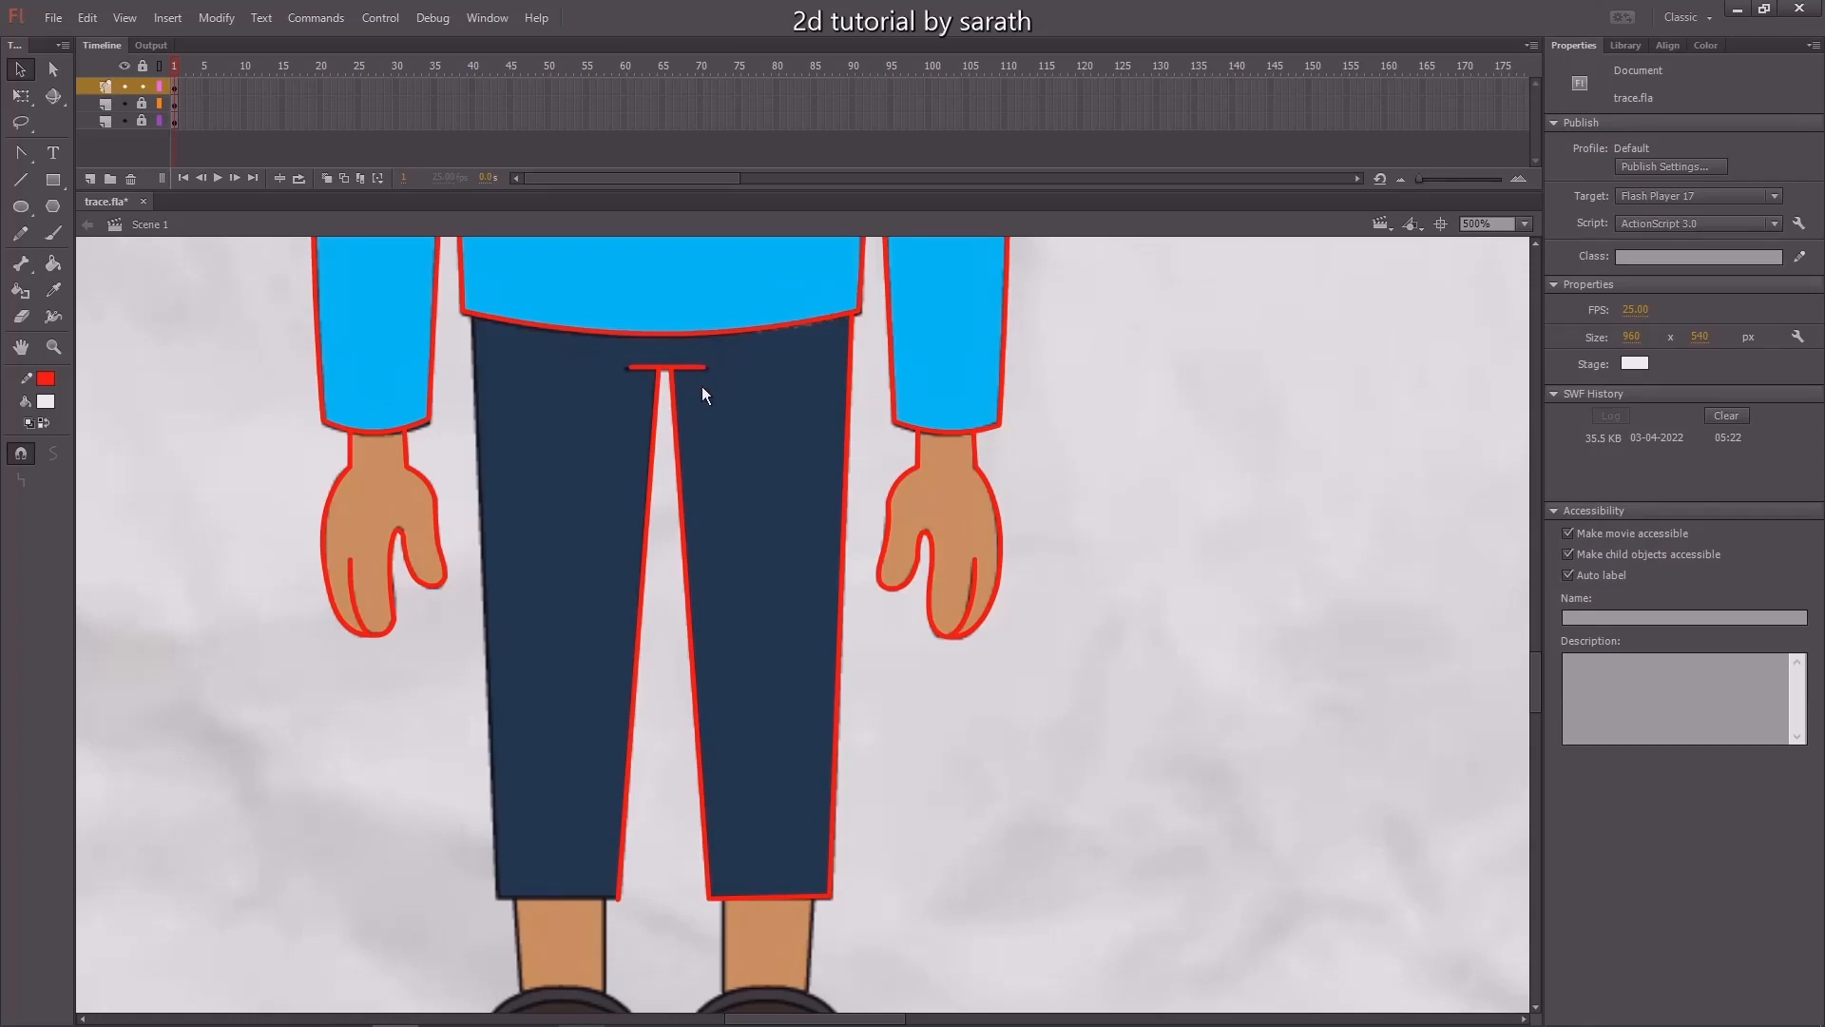
# Draw straight lines across the left trouser leg's hem and along its outer edge up to the shirt.
pyautogui.scroll(-5, 727, 408)
pyautogui.press('n')
pyautogui.moveTo(544, 677); pyautogui.dragTo(665, 677)
pyautogui.scroll(1, 694, 821)
pyautogui.scroll(3, 694, 821)
pyautogui.moveTo(646, 839); pyautogui.dragTo(621, 262)
pyautogui.scroll(-5, 750, 493)
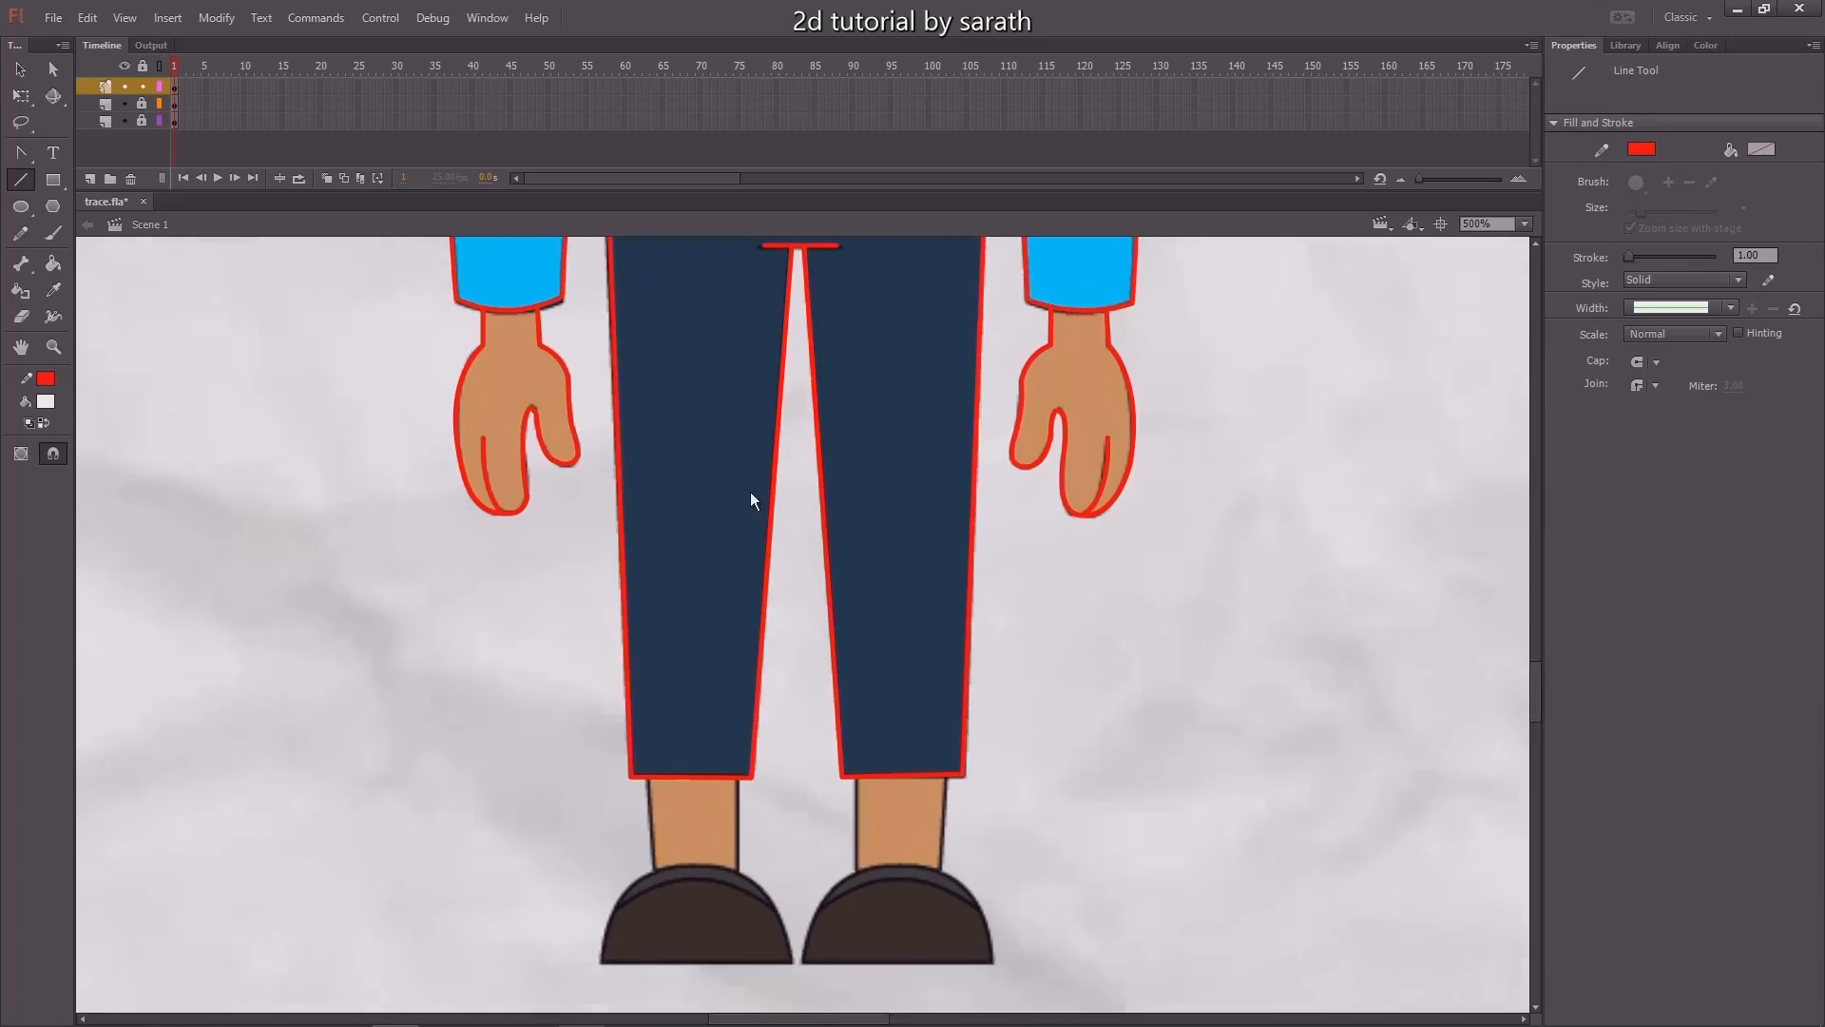
pyautogui.moveTo(579, 629)
pyautogui.mouseDown()
pyautogui.moveTo(542, 599)
pyautogui.moveTo(666, 665)
pyautogui.mouseUp()
pyautogui.hotkey('ctrl', 'z')
# Draw straight lines along both sides of the left ankle from the trouser hem to the shoe.
pyautogui.press('v')
pyautogui.scroll(2, 609, 703)
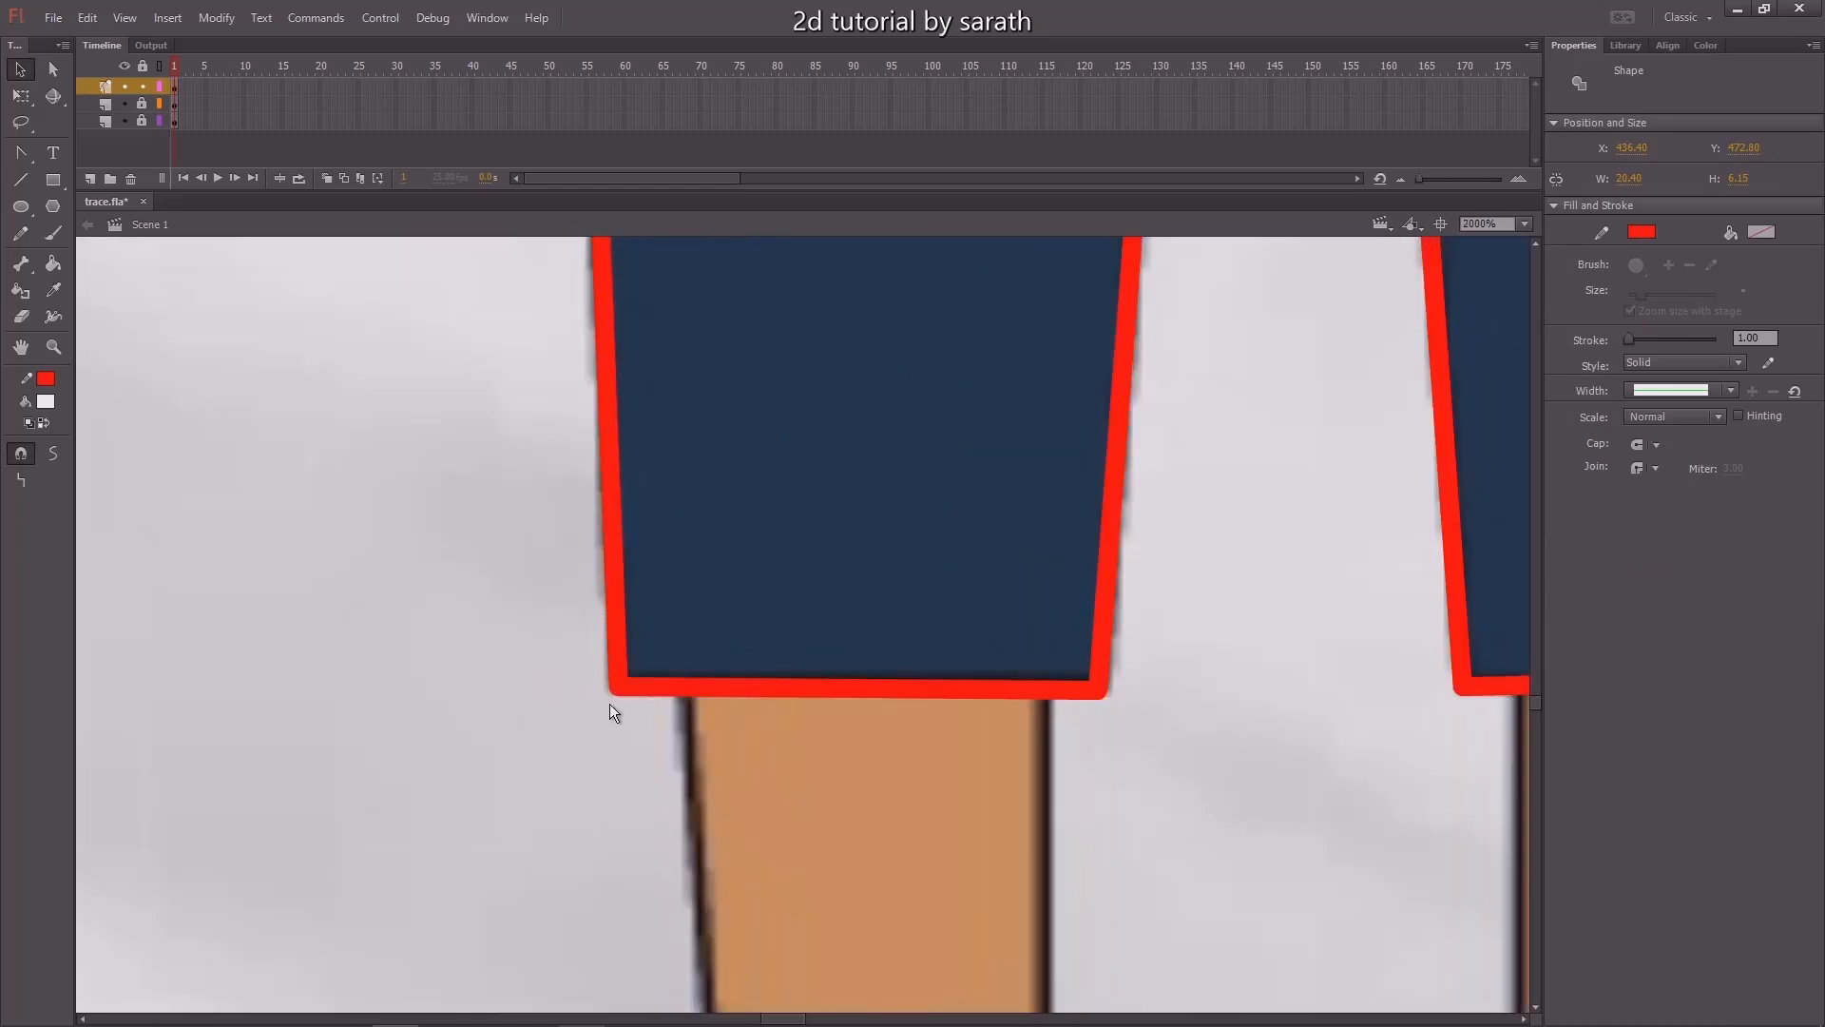
pyautogui.scroll(-3, 639, 551)
pyautogui.press('n')
pyautogui.moveTo(589, 391); pyautogui.dragTo(608, 750)
pyautogui.scroll(-1, 837, 522)
pyautogui.hscroll(1, 837, 522)
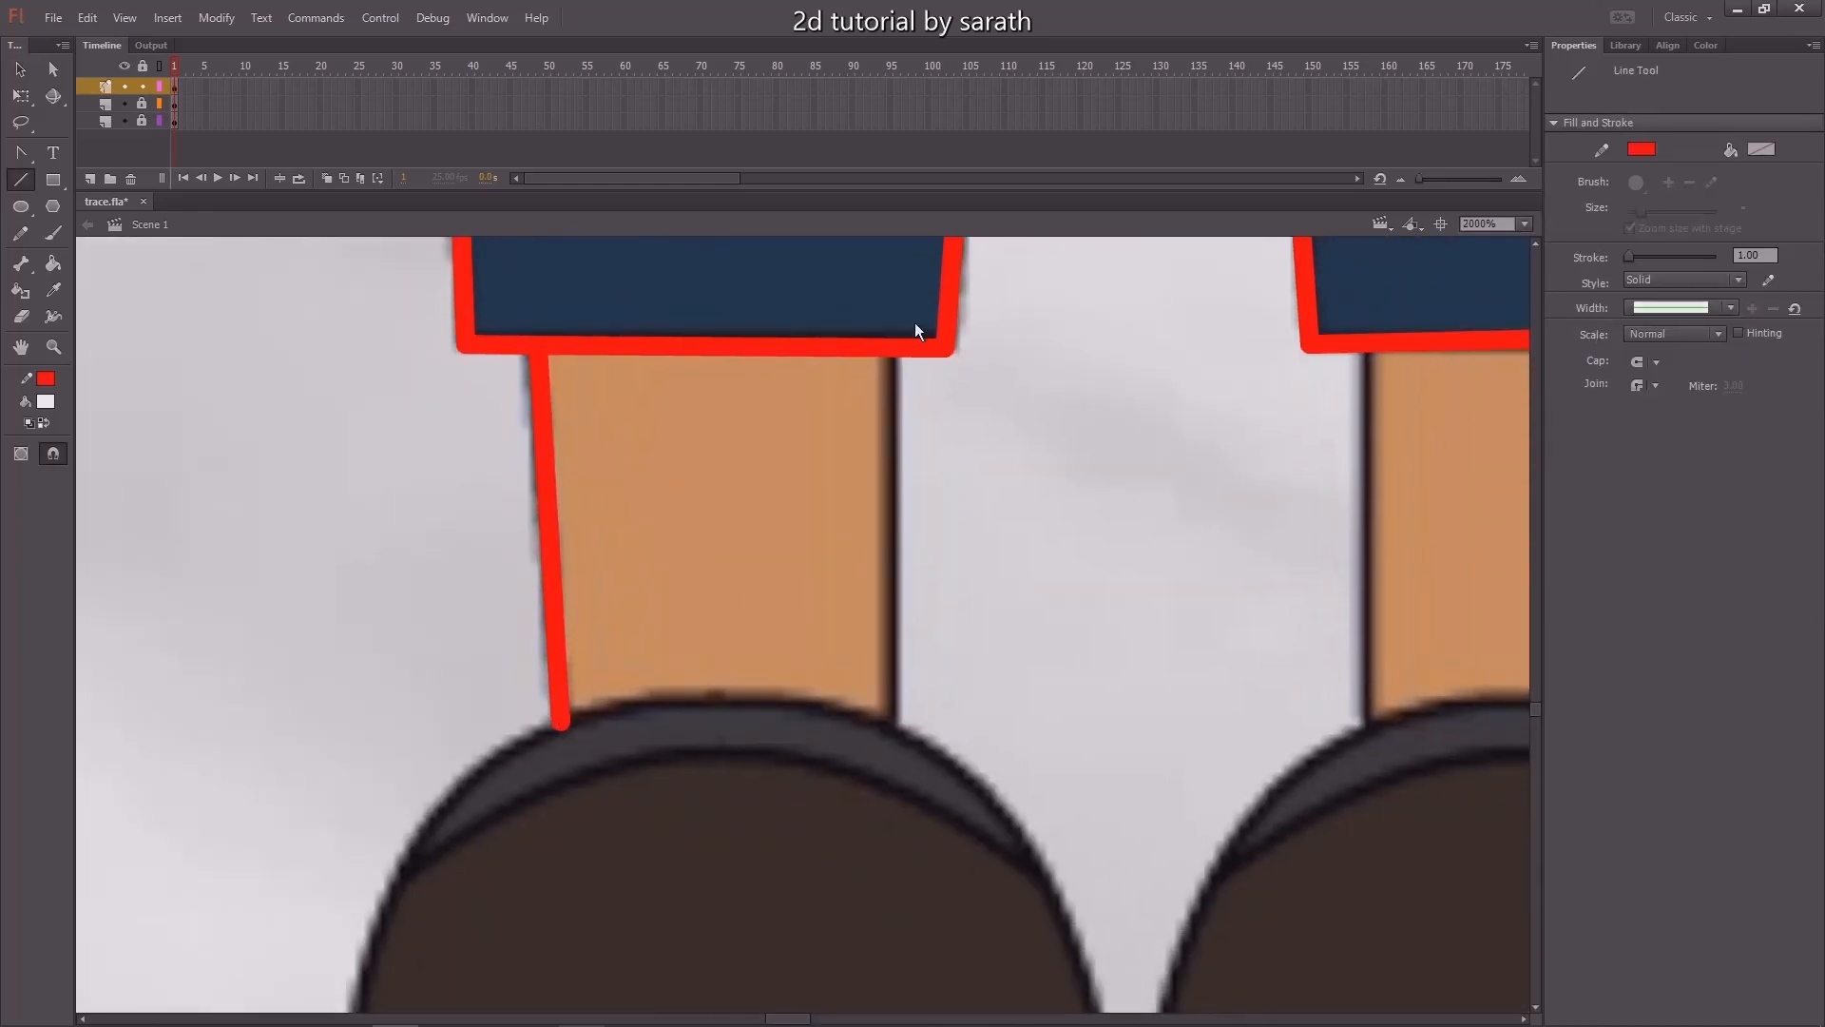
pyautogui.moveTo(902, 498); pyautogui.dragTo(908, 726)
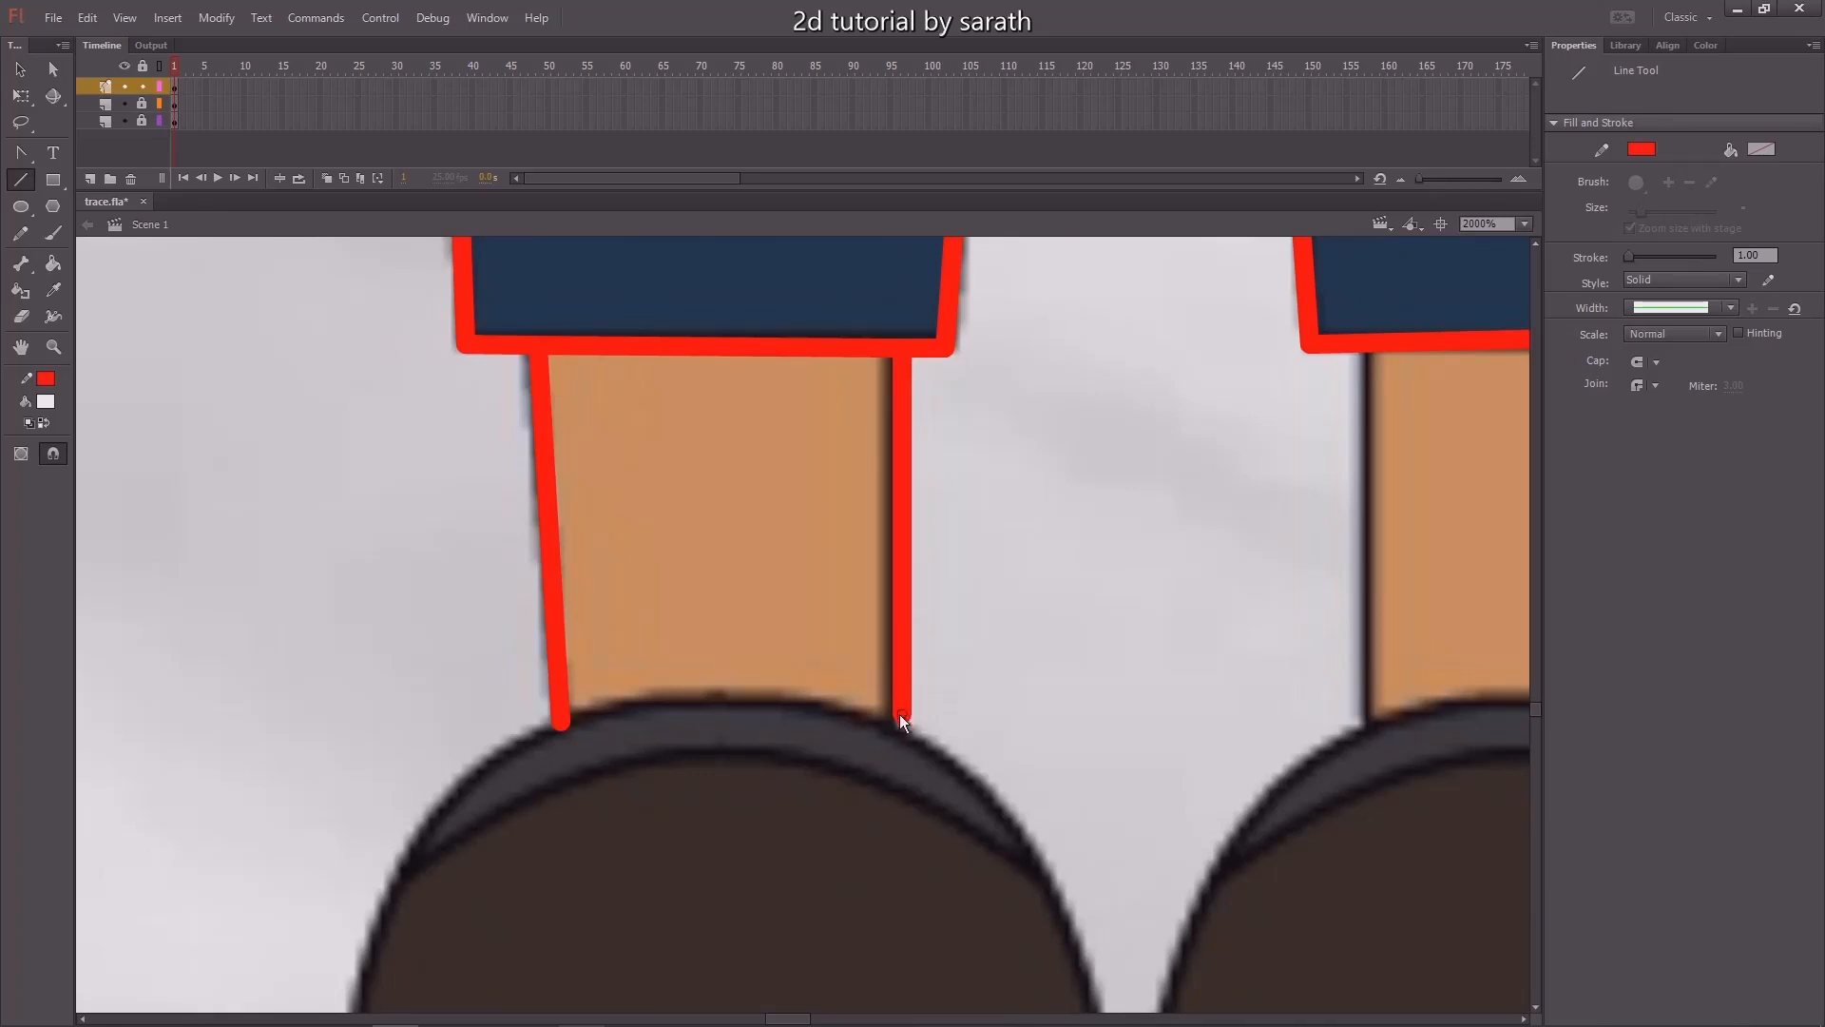
# Nudge the left ankle's inner line sideways to align it with the reference outline.
pyautogui.press('Left')
pyautogui.press('Left')
pyautogui.press('Left')
pyautogui.press('Left')
pyautogui.press('Left')
pyautogui.press('Left')
pyautogui.press('Left')
pyautogui.press('Left')
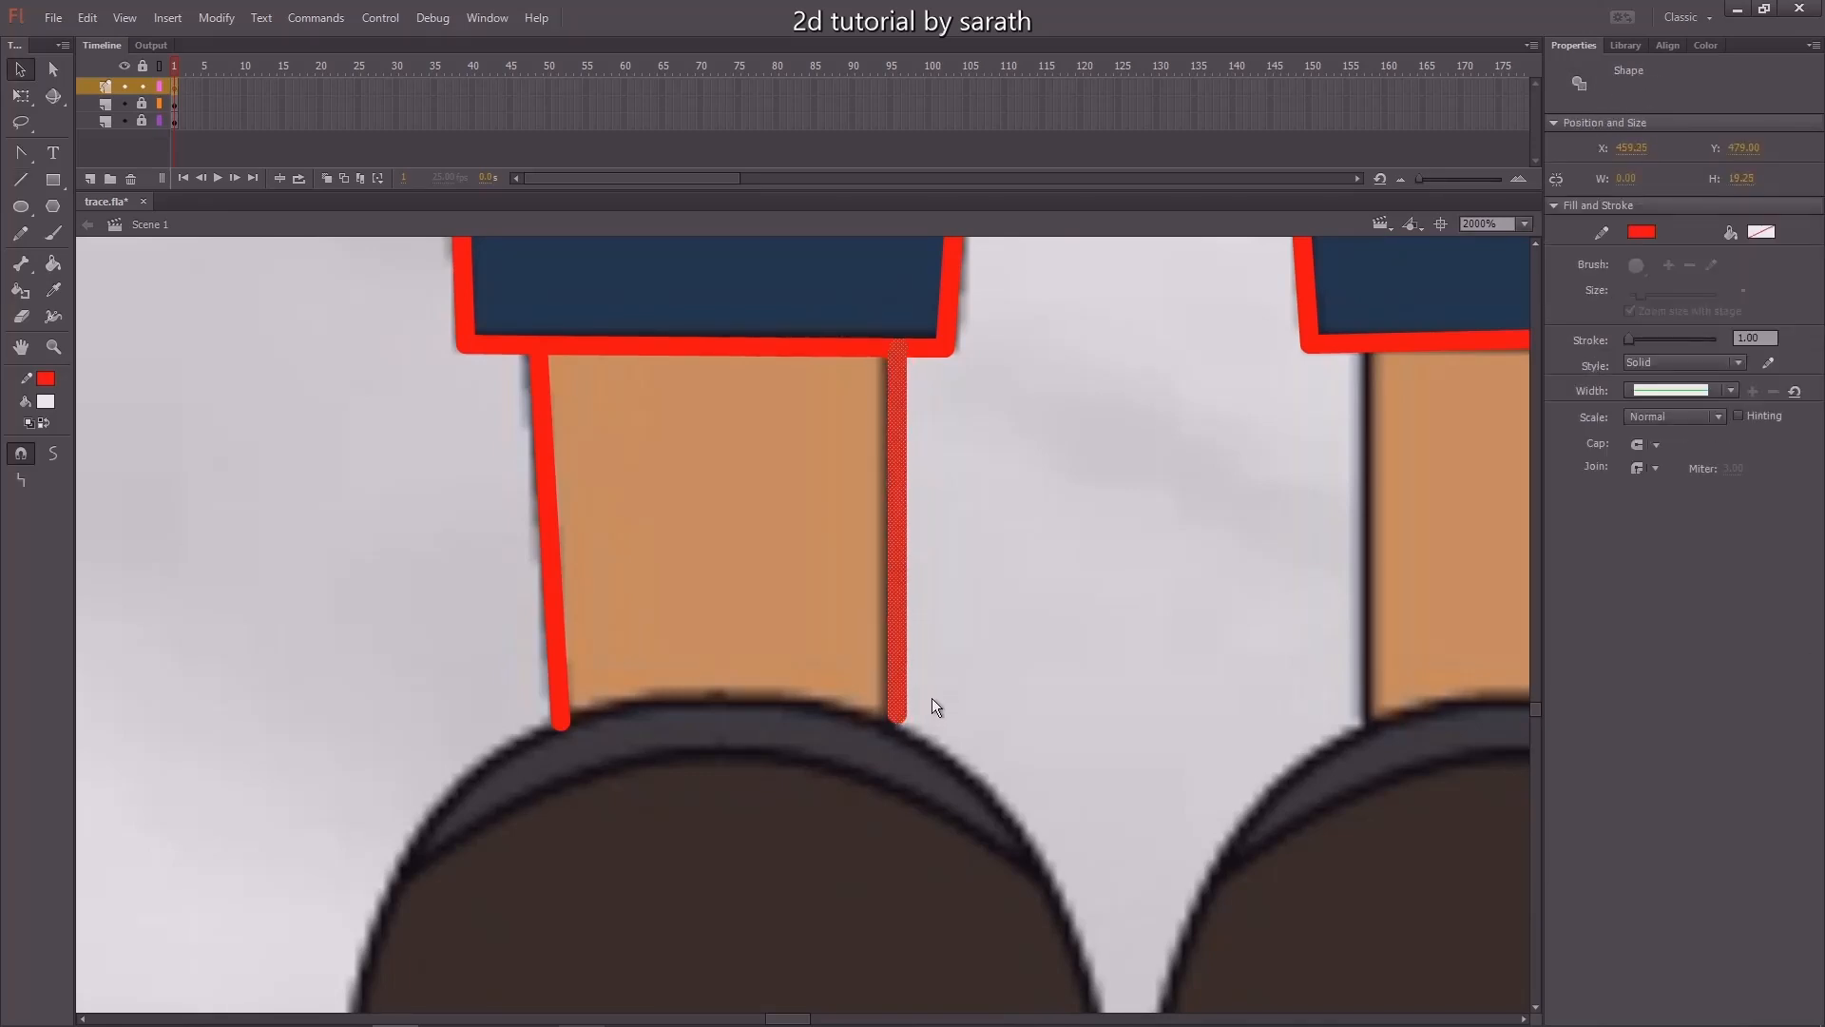
pyautogui.click(971, 676)
# Trace the left shoe's top edge below the ankle and its inner side with outward-bent lines.
pyautogui.moveTo(974, 697); pyautogui.dragTo(835, 389)
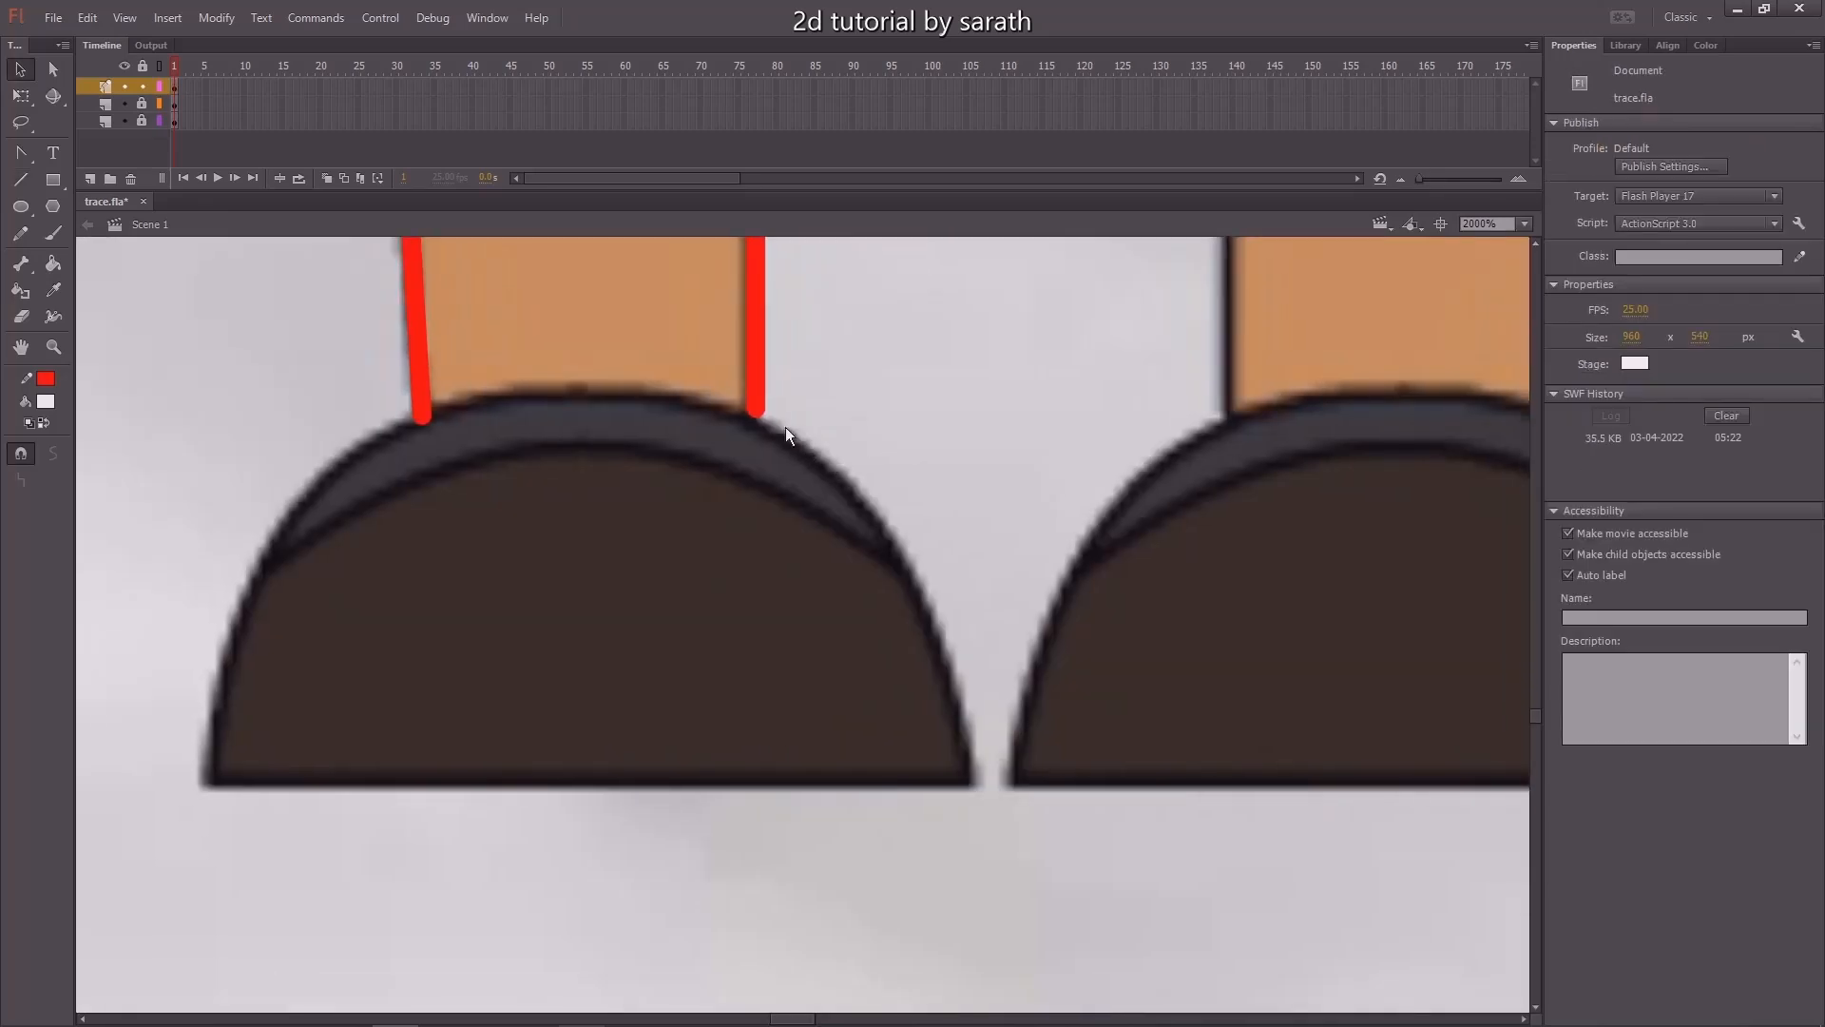
pyautogui.press('n')
pyautogui.moveTo(416, 418)
pyautogui.mouseDown()
pyautogui.moveTo(749, 420)
pyautogui.moveTo(681, 385)
pyautogui.moveTo(973, 780)
pyautogui.mouseUp()
pyautogui.press('v')
pyautogui.press('n')
pyautogui.press('v')
pyautogui.moveTo(879, 609); pyautogui.dragTo(945, 602)
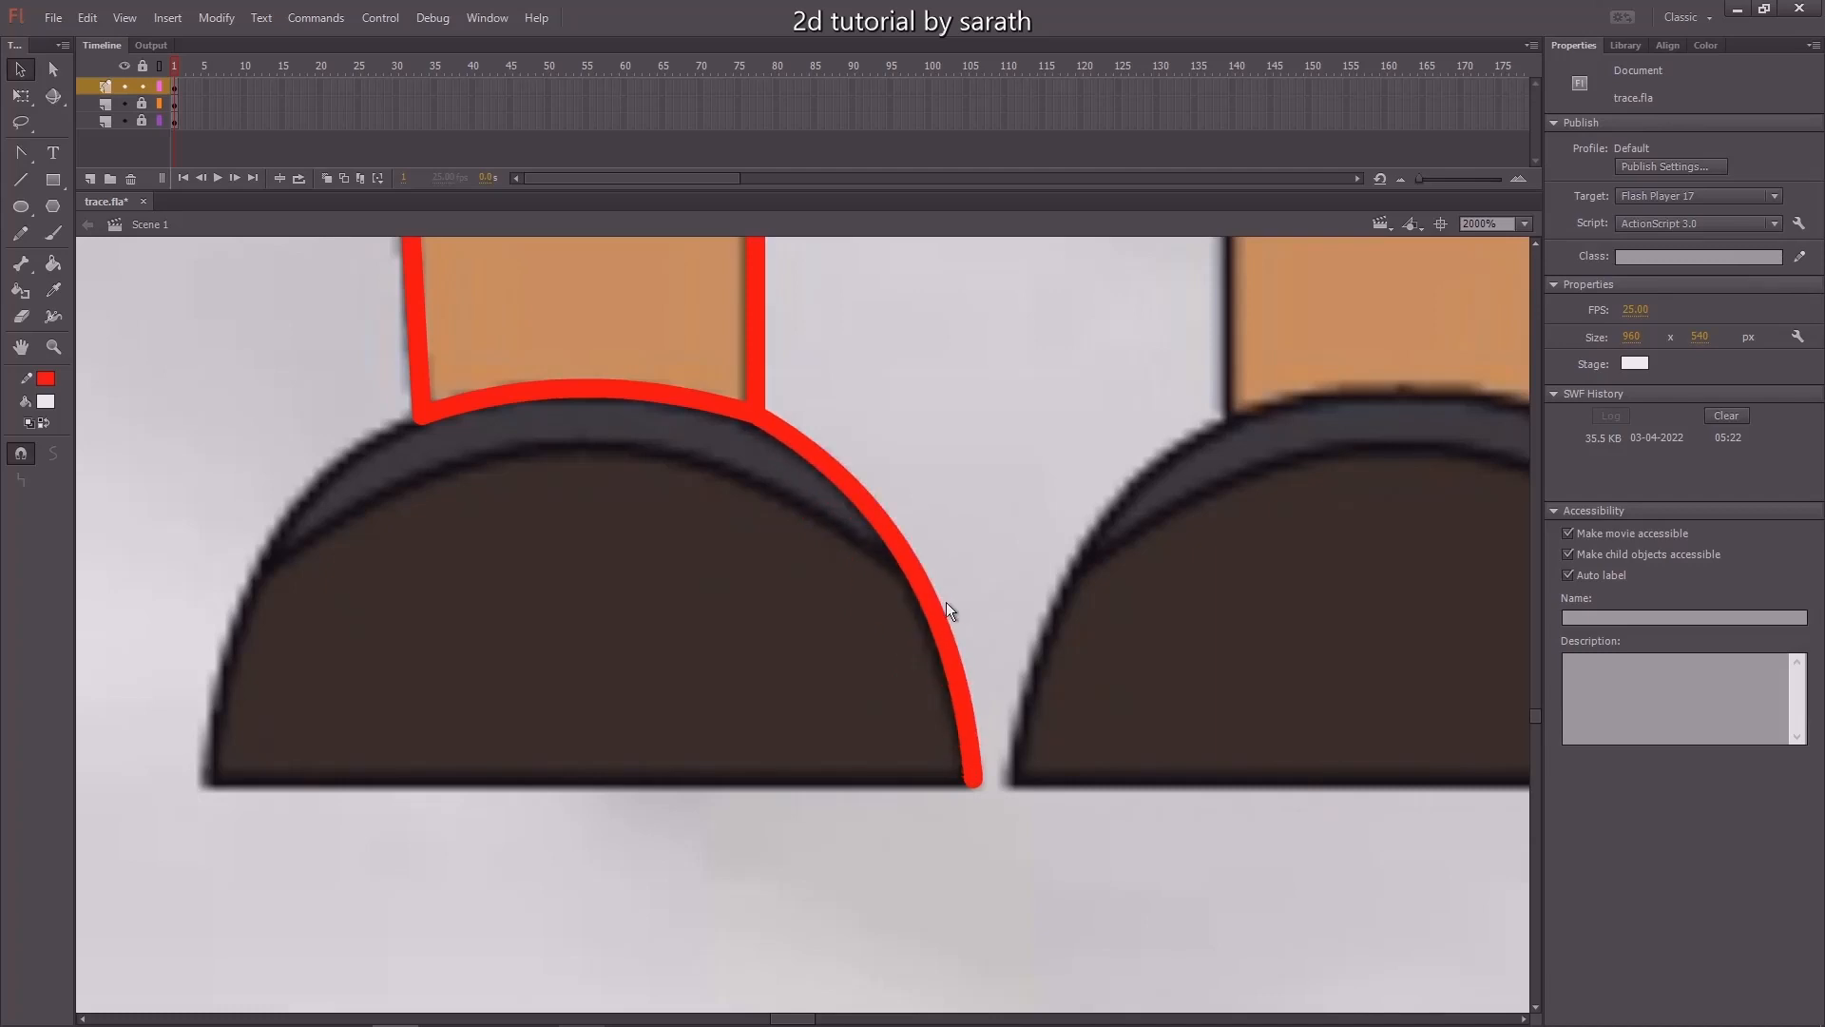
# Trace the left shoe's outer side with an outward-bent line and close the sole with a straight line.
pyautogui.press('n')
pyautogui.moveTo(415, 418); pyautogui.dragTo(214, 762)
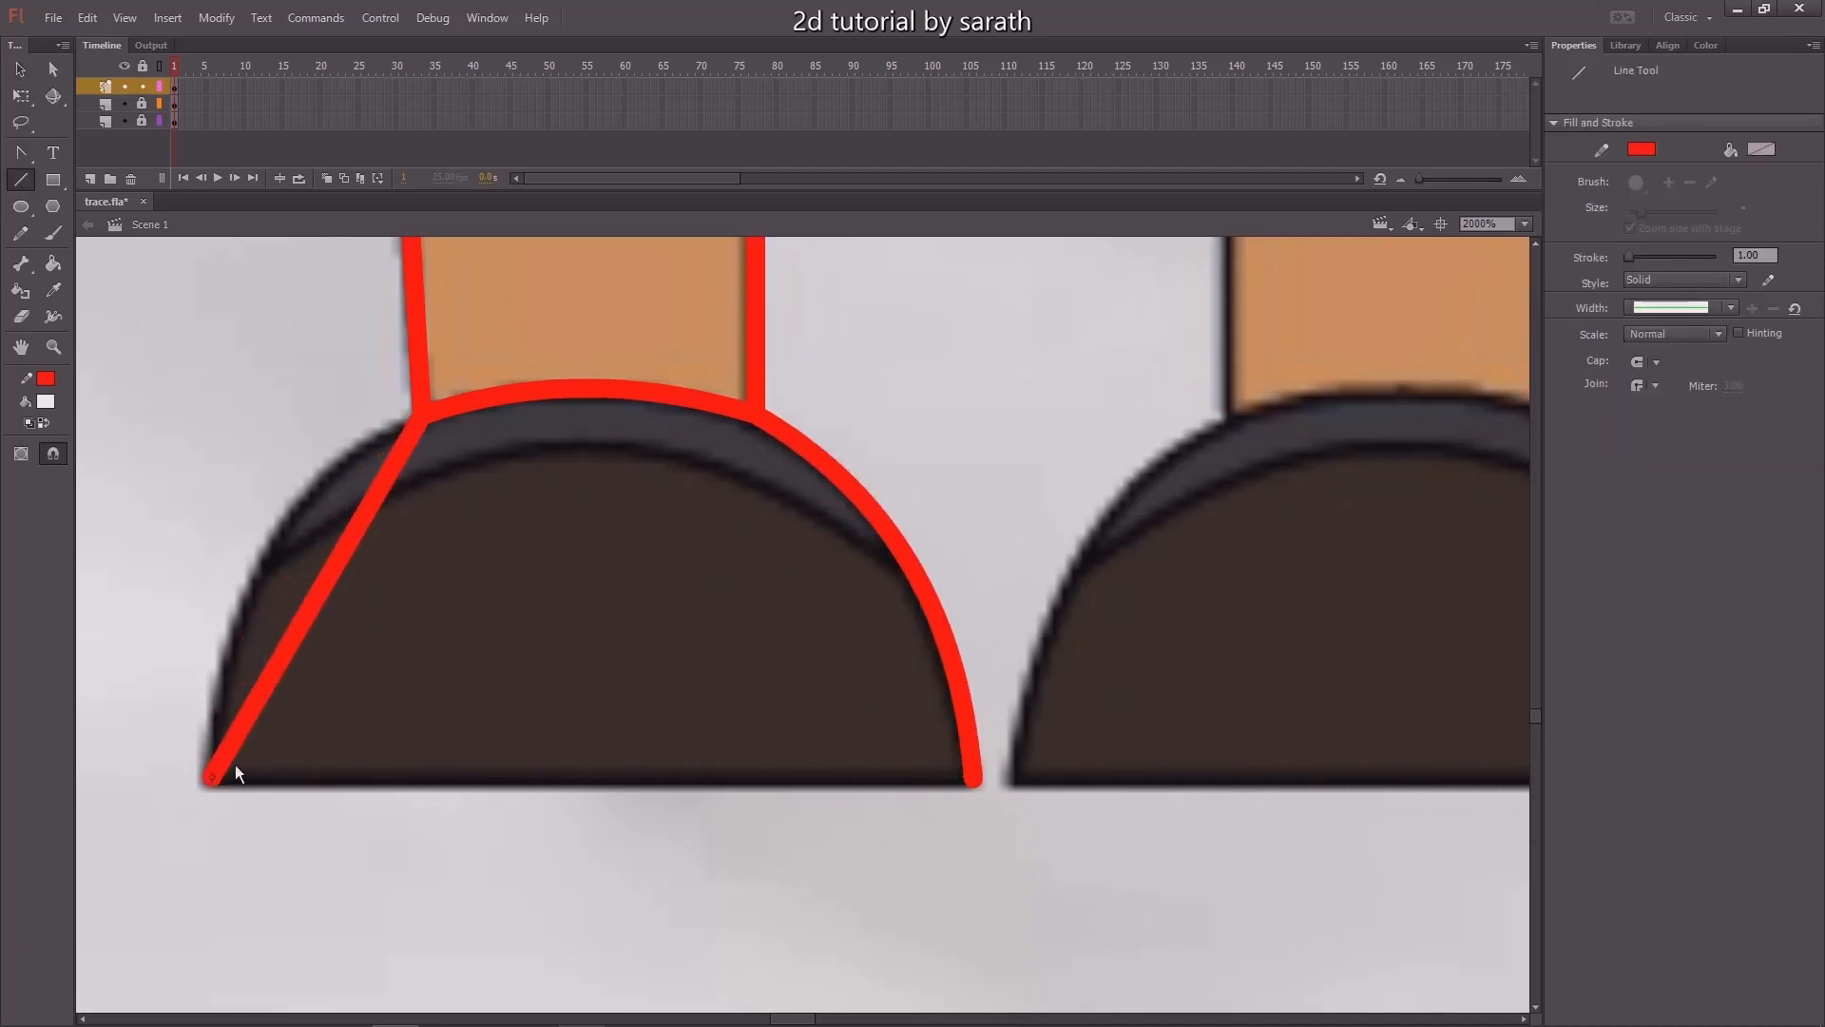
pyautogui.press('v')
pyautogui.moveTo(320, 585); pyautogui.dragTo(283, 528)
pyautogui.press('n')
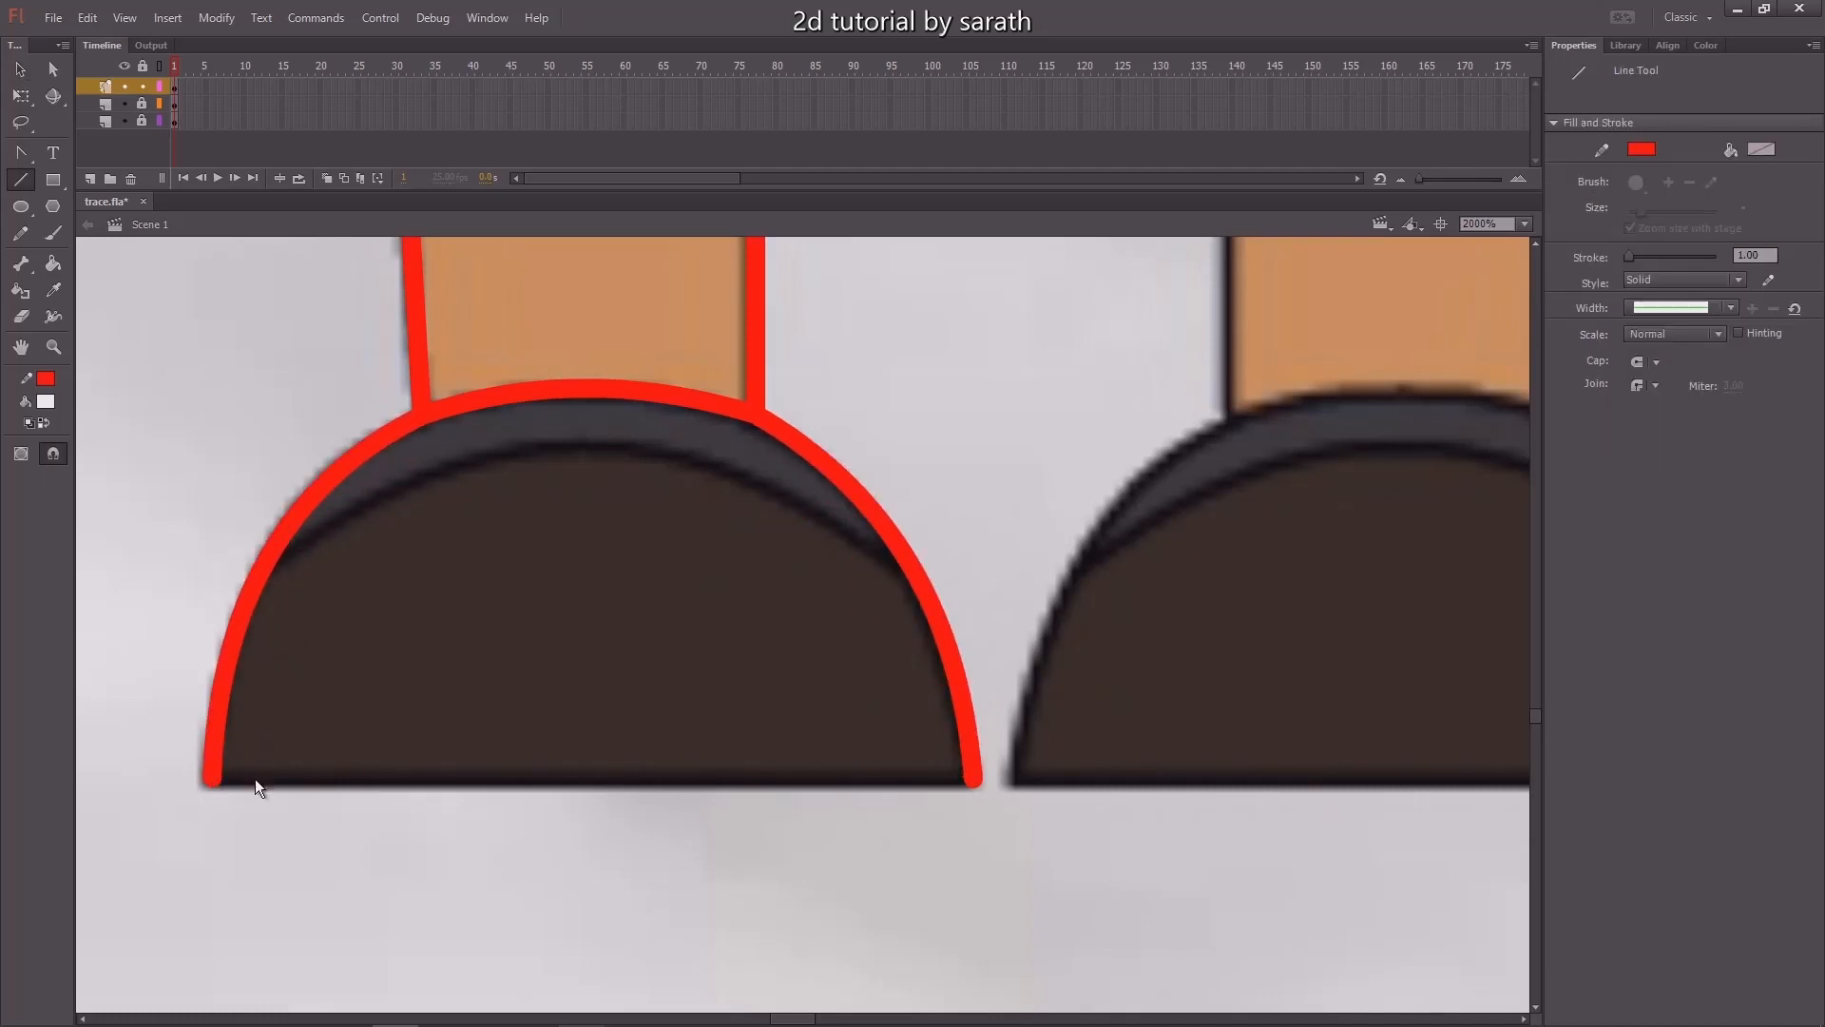
pyautogui.moveTo(216, 780); pyautogui.dragTo(973, 779)
# Draw a line across the left shoe and bend it upward to trace the lower edge of the grey collar.
pyautogui.hscroll(2, 323, 619)
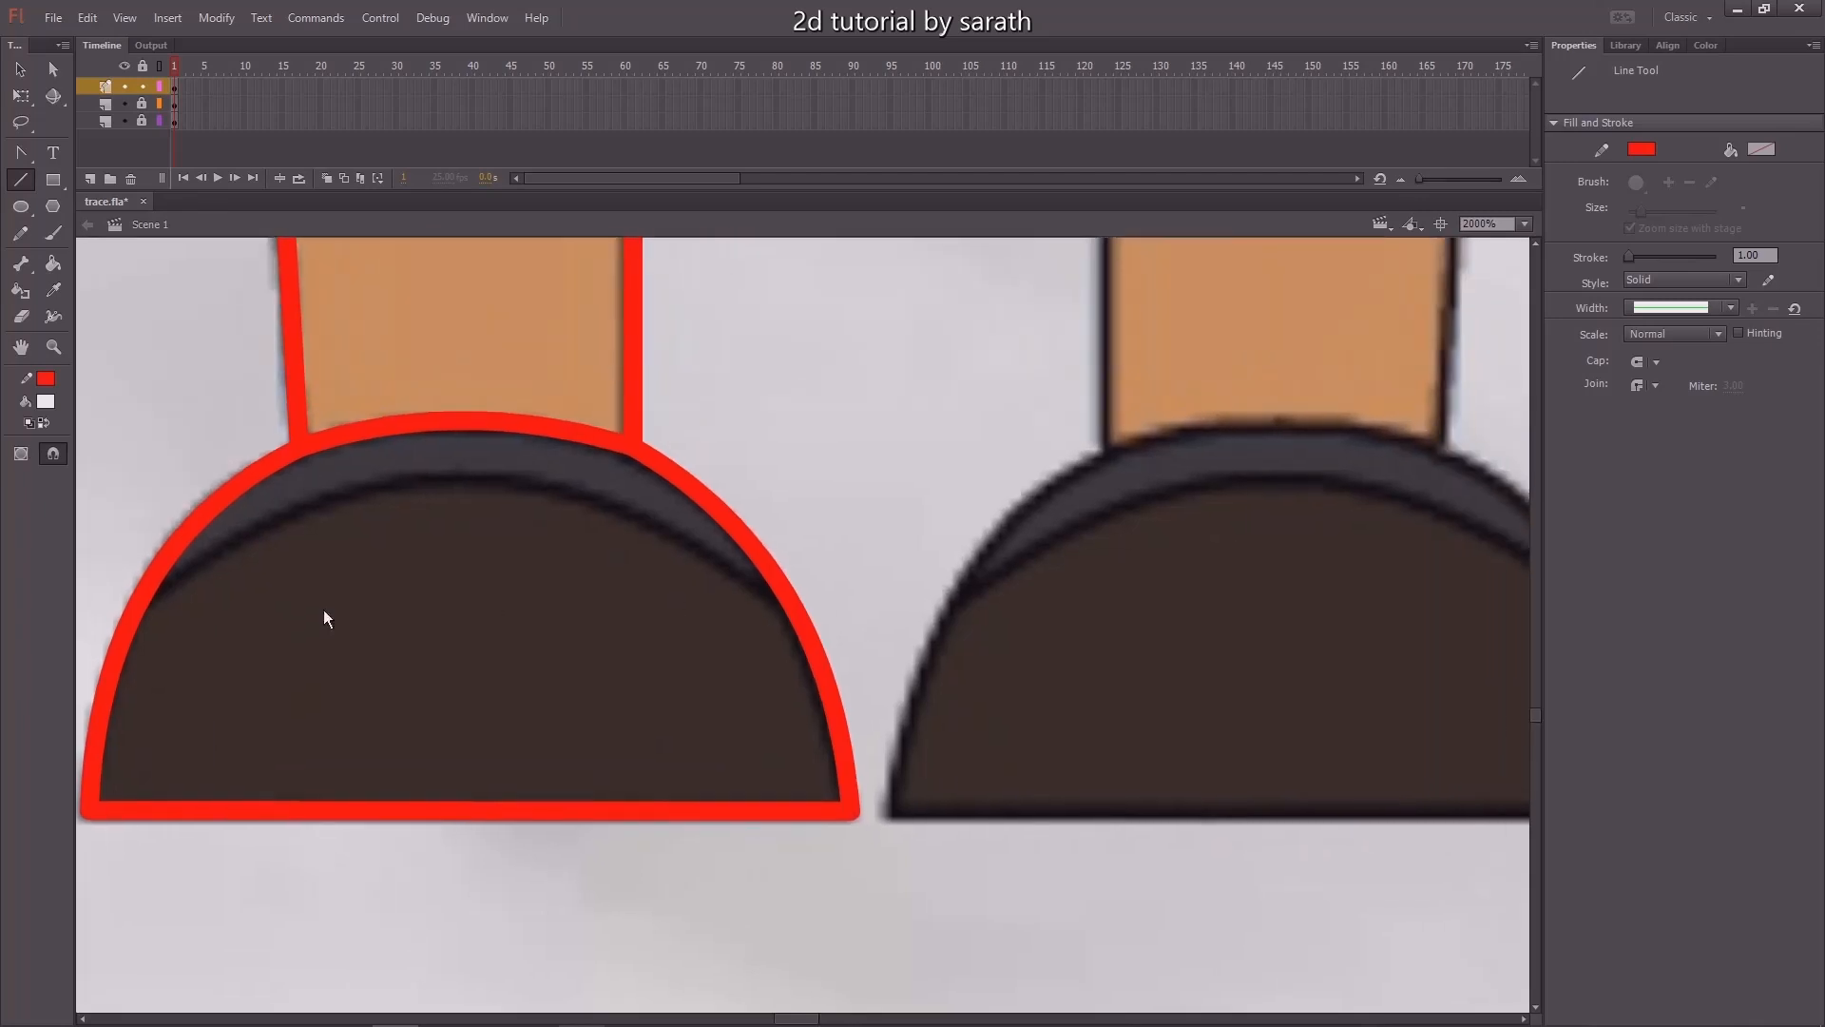
pyautogui.moveTo(152, 591)
pyautogui.mouseDown()
pyautogui.moveTo(722, 569)
pyautogui.moveTo(781, 593)
pyautogui.mouseUp()
pyautogui.press('v')
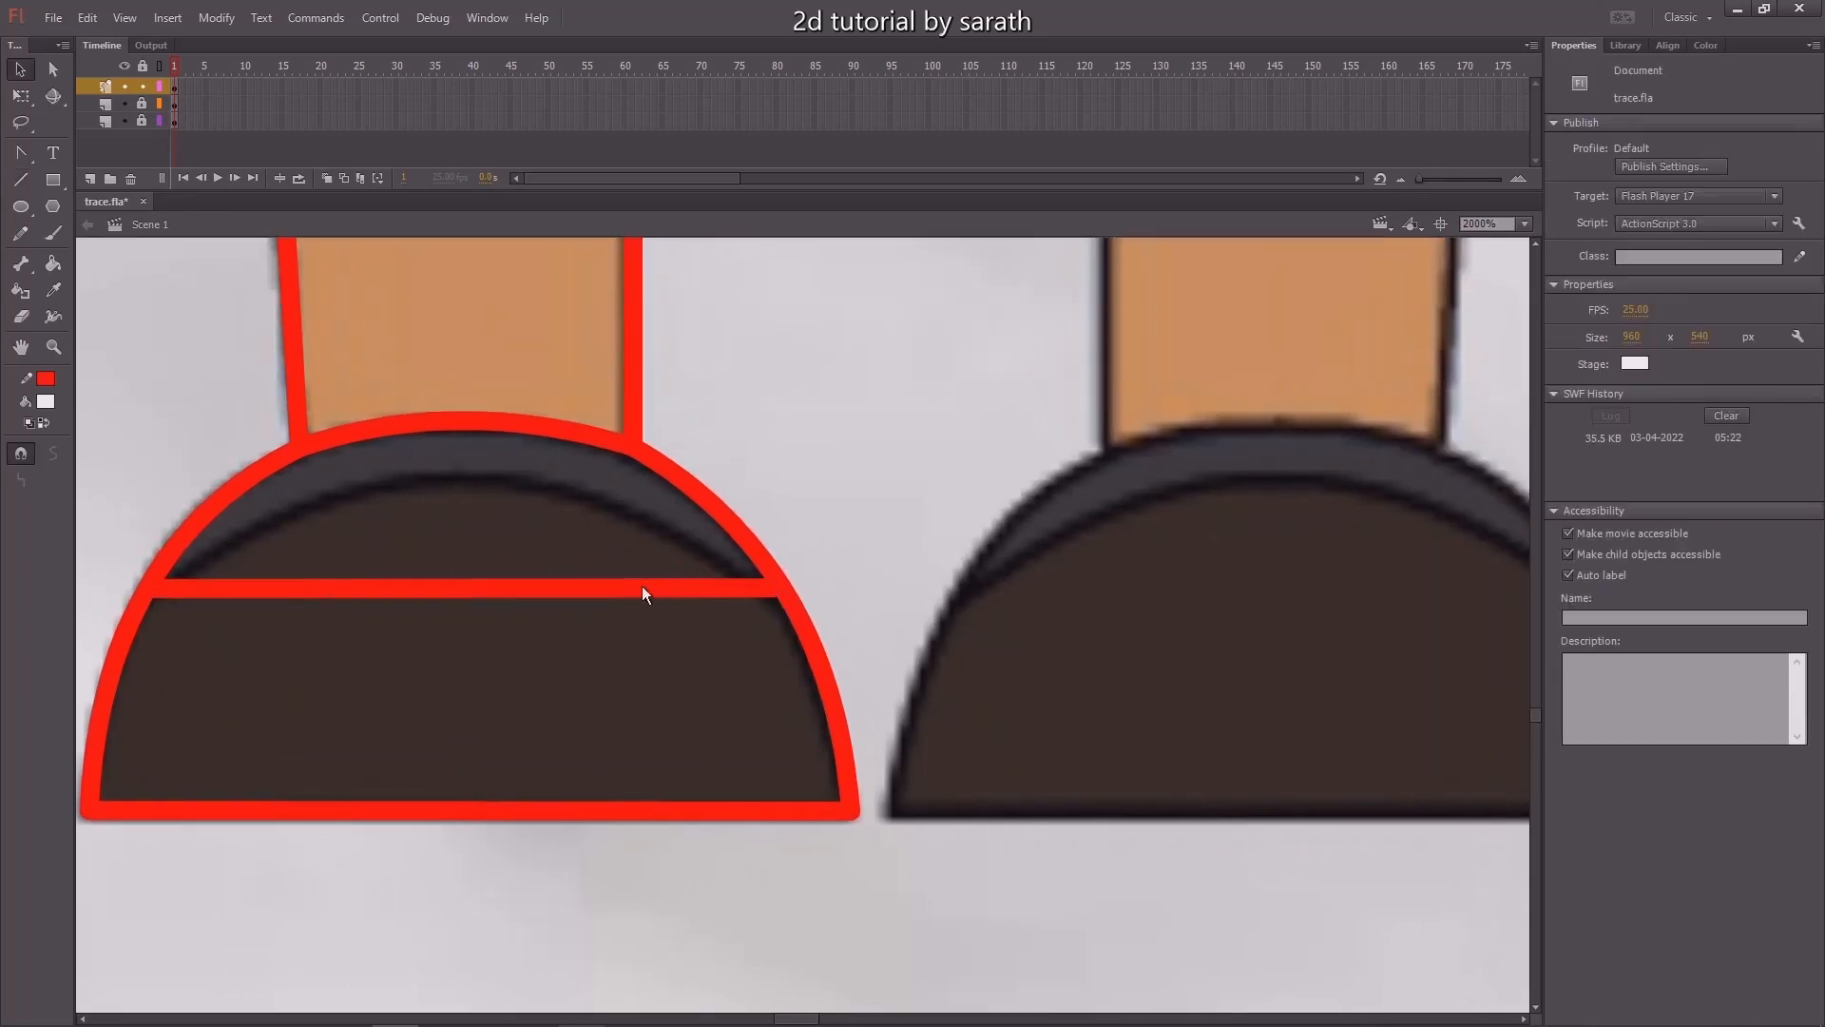
pyautogui.moveTo(640, 591); pyautogui.dragTo(619, 457)
# Draw the right shoe's straight sole and trace its outer side with a line bent outward to the ankle.
pyautogui.hscroll(8, 629, 436)
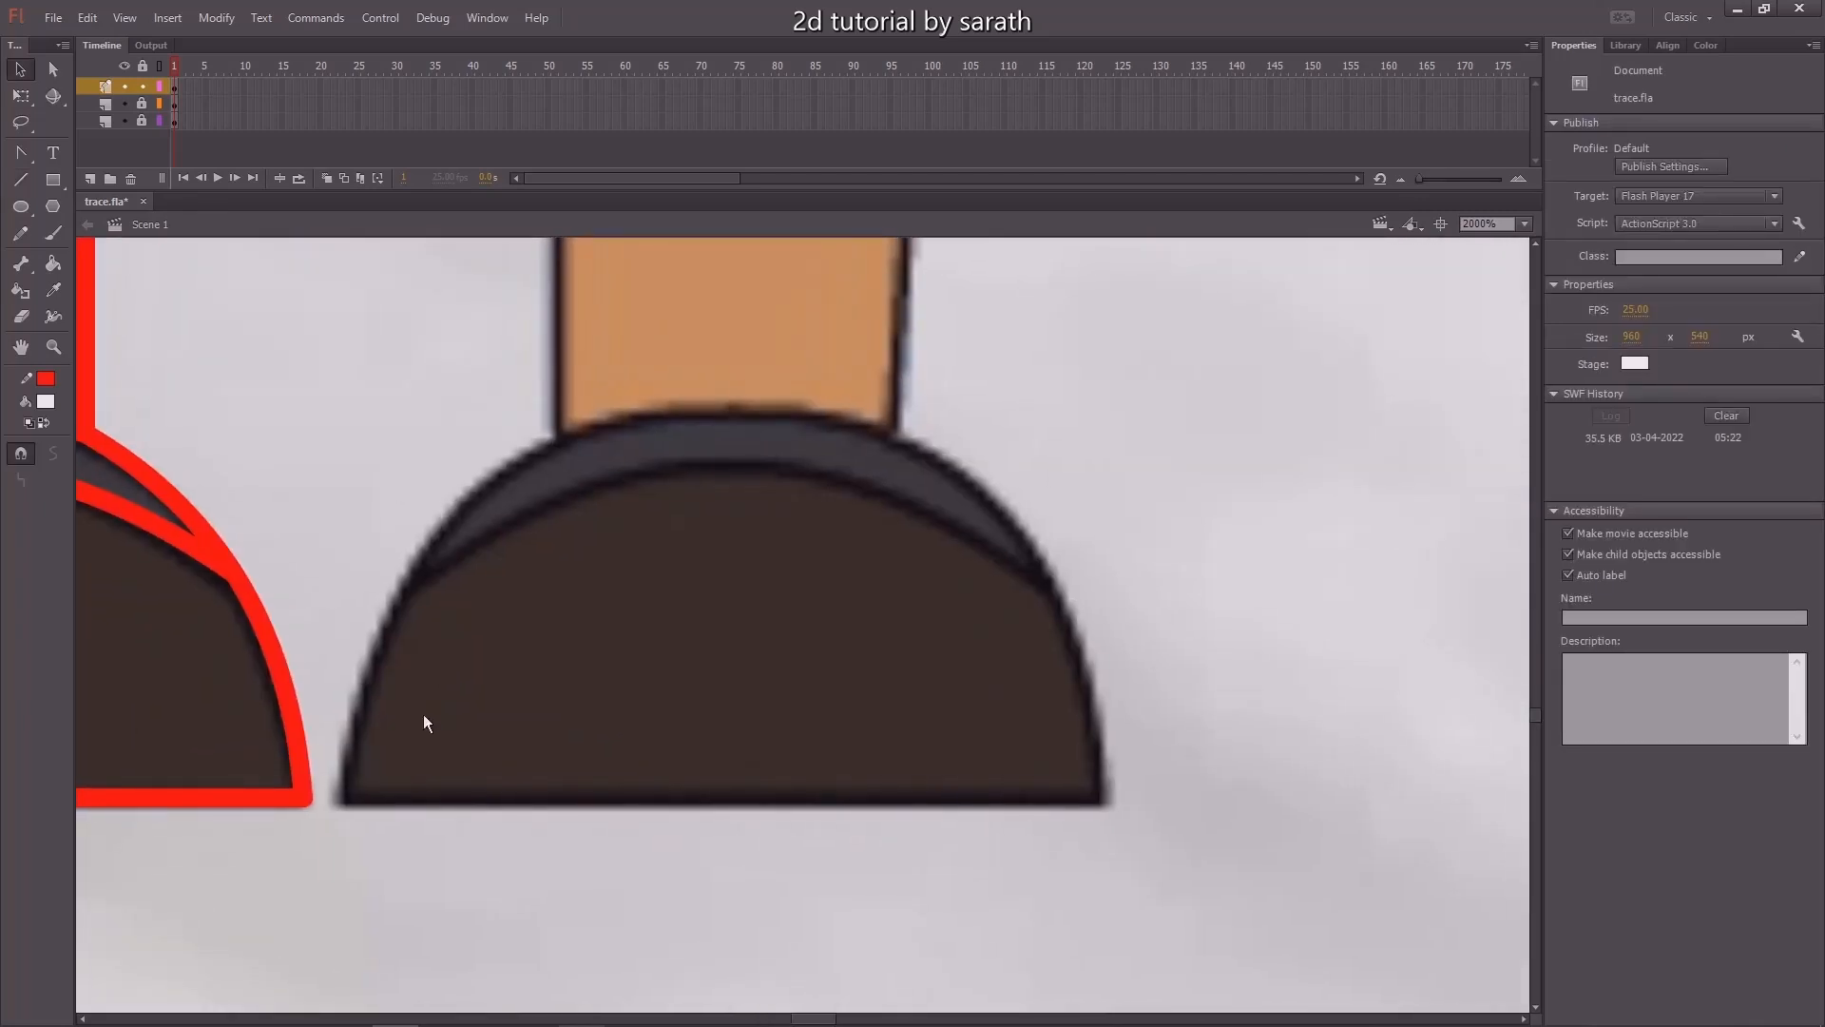
pyautogui.press('n')
pyautogui.moveTo(346, 797)
pyautogui.mouseDown()
pyautogui.moveTo(1097, 749)
pyautogui.moveTo(1109, 796)
pyautogui.moveTo(1036, 627)
pyautogui.mouseUp()
pyautogui.moveTo(904, 510); pyautogui.dragTo(888, 430)
pyautogui.press('v')
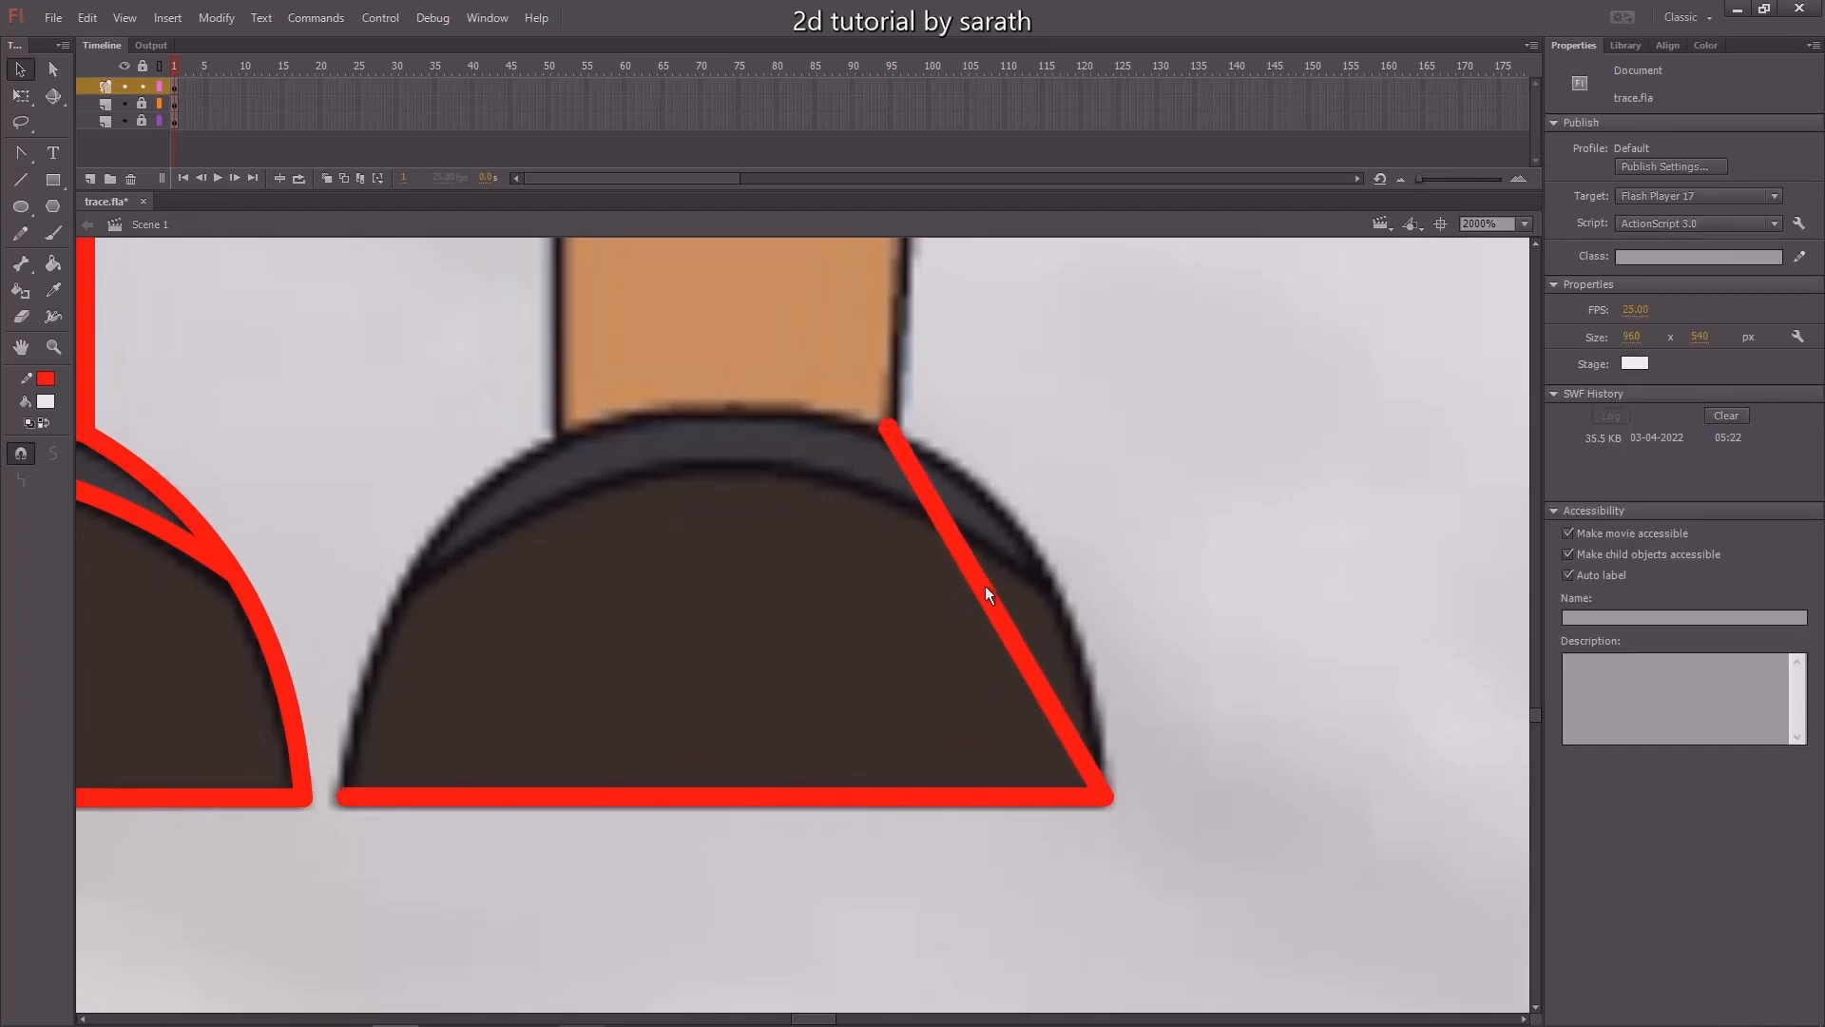
pyautogui.moveTo(984, 586); pyautogui.dragTo(1036, 542)
# Trace the right shoe's inner side from the ankle to the sole with a line bent outward.
pyautogui.press('n')
pyautogui.moveTo(570, 430); pyautogui.dragTo(341, 796)
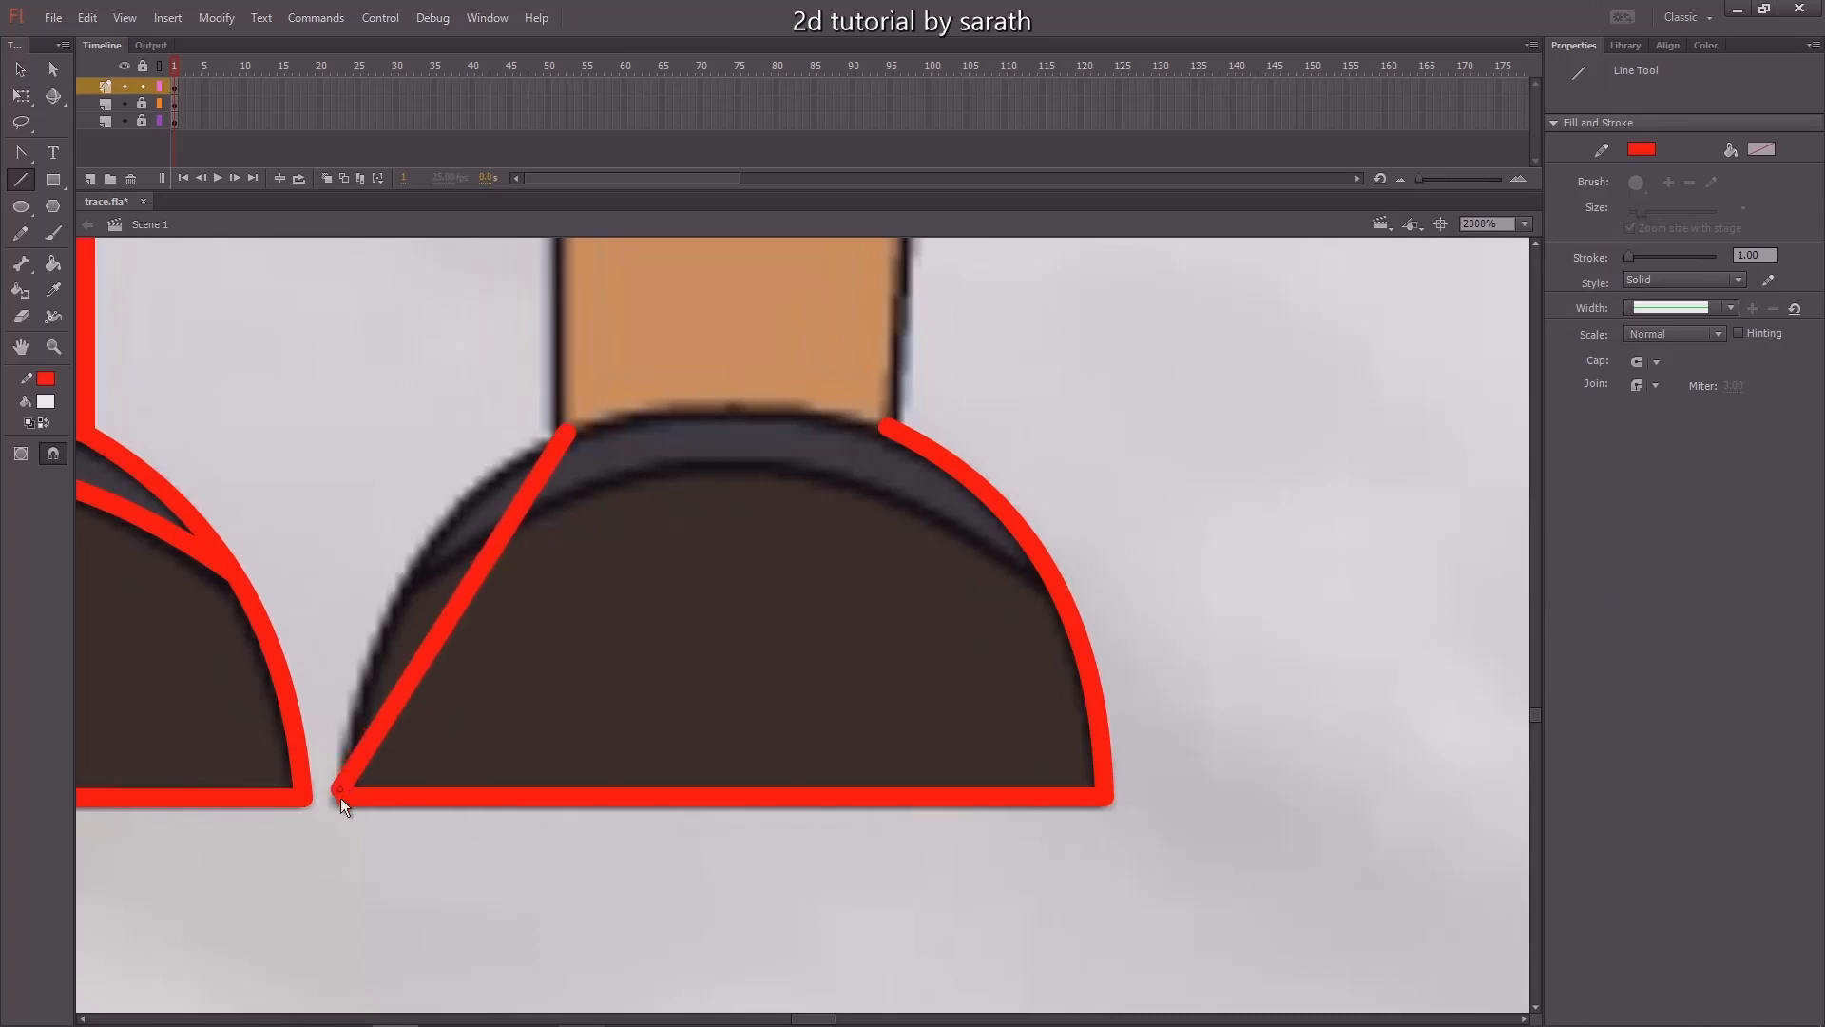
pyautogui.press('v')
pyautogui.moveTo(442, 646); pyautogui.dragTo(407, 582)
# Trace the right shoe's top edge and the lower edge of its grey collar with upward-bent lines.
pyautogui.press('n')
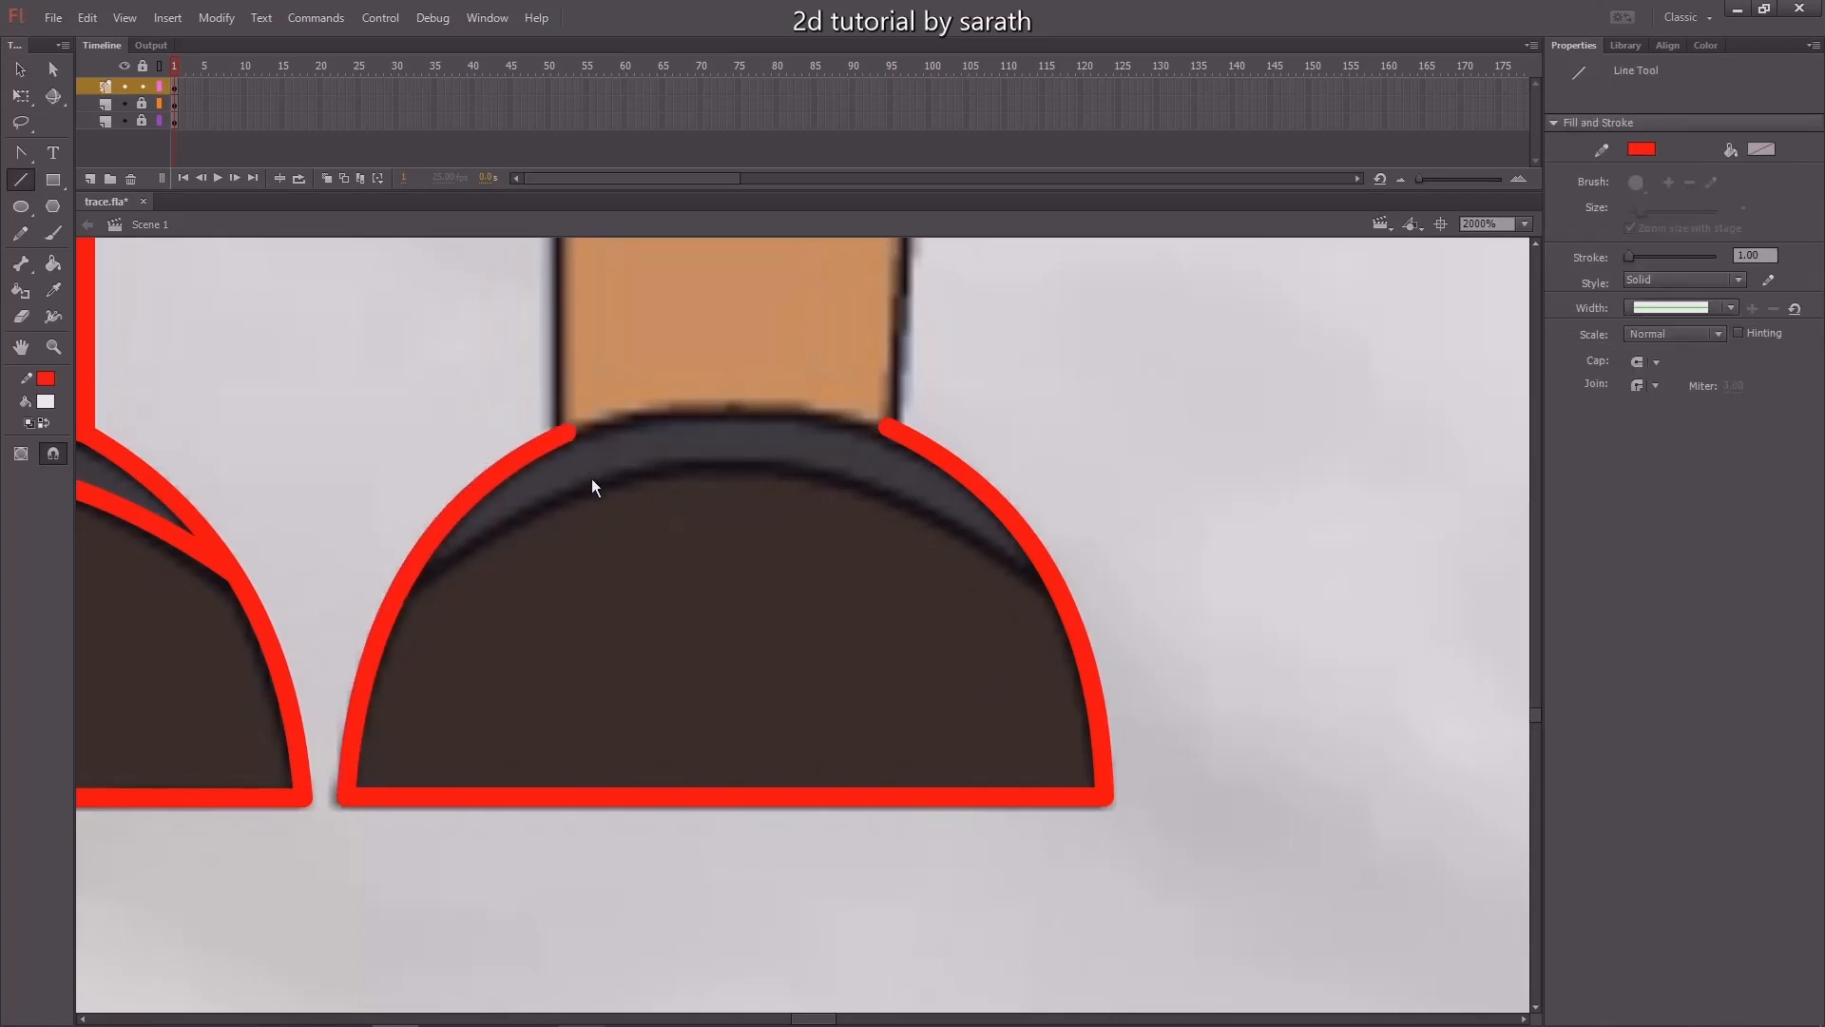
pyautogui.moveTo(581, 414)
pyautogui.mouseDown()
pyautogui.moveTo(540, 582)
pyautogui.moveTo(842, 594)
pyautogui.mouseUp()
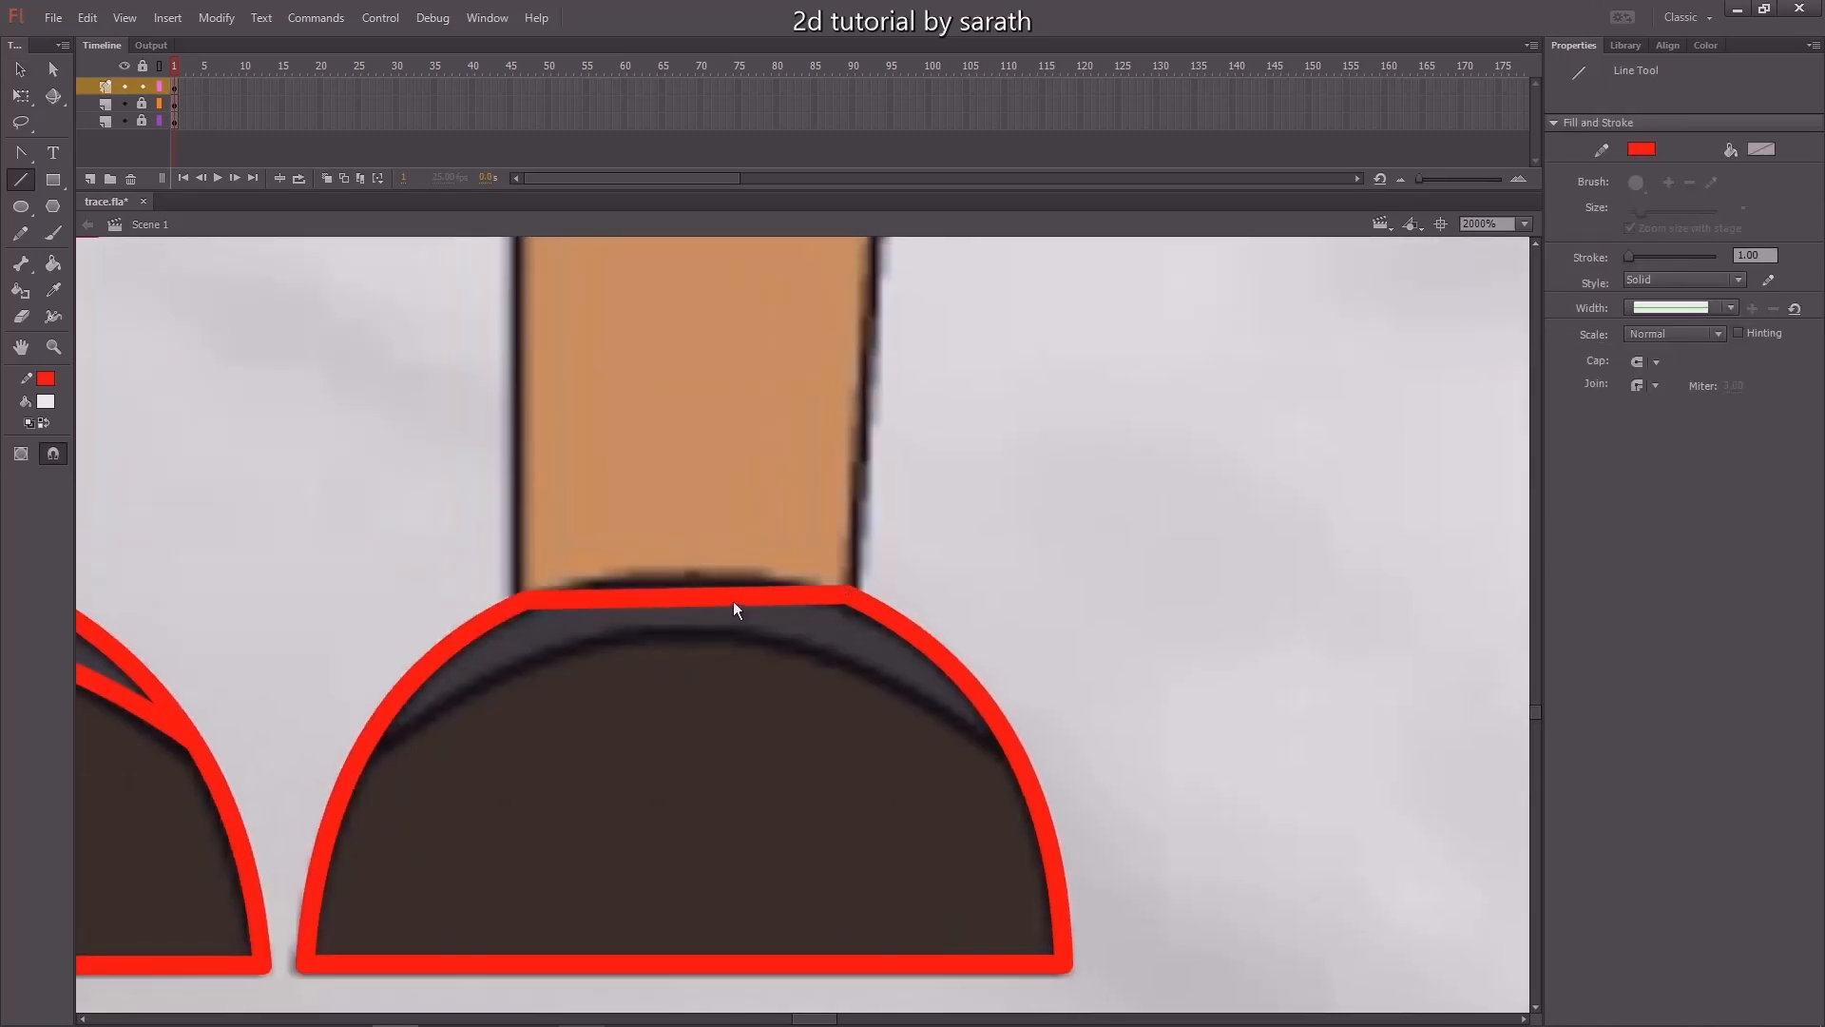
pyautogui.press('v')
pyautogui.moveTo(728, 597); pyautogui.dragTo(726, 580)
pyautogui.press('n')
pyautogui.moveTo(367, 745); pyautogui.dragTo(1002, 741)
pyautogui.press('v')
pyautogui.moveTo(868, 744); pyautogui.dragTo(875, 596)
# Draw straight lines along both sides of the right ankle from the trouser hem to the shoe.
pyautogui.scroll(5, 922, 677)
pyautogui.press('n')
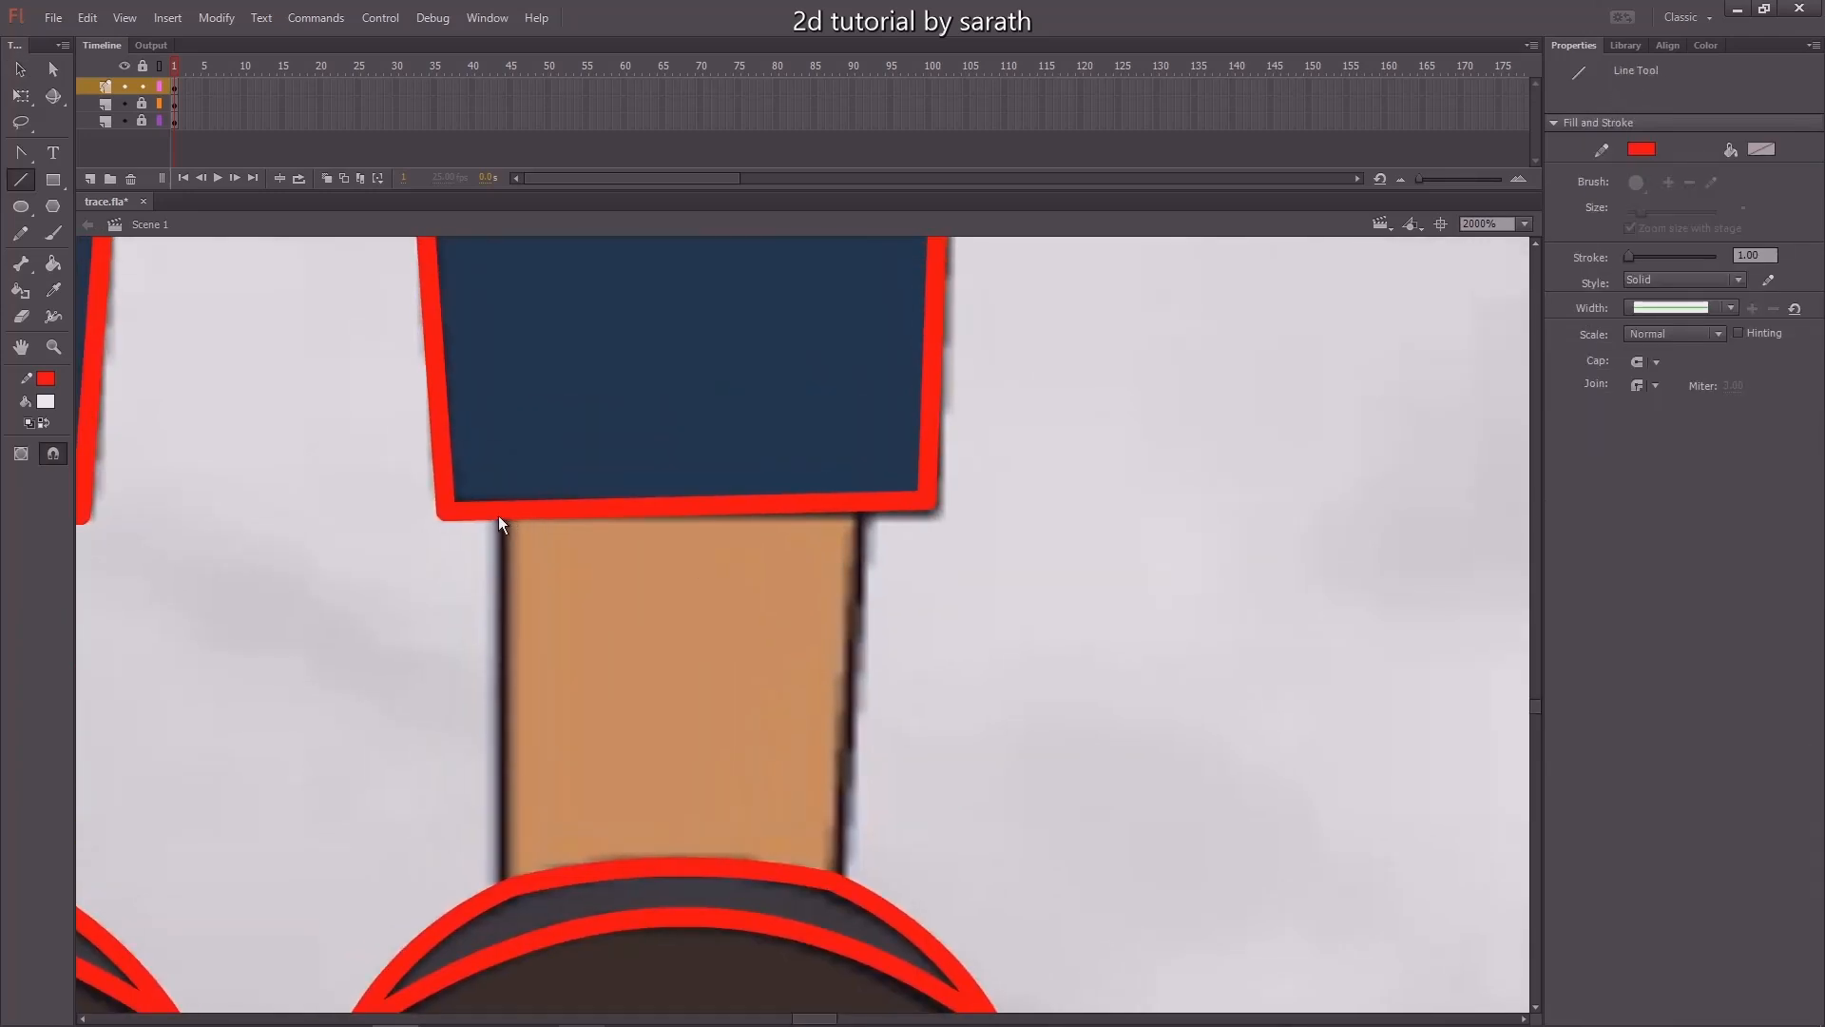
pyautogui.moveTo(498, 516); pyautogui.dragTo(502, 883)
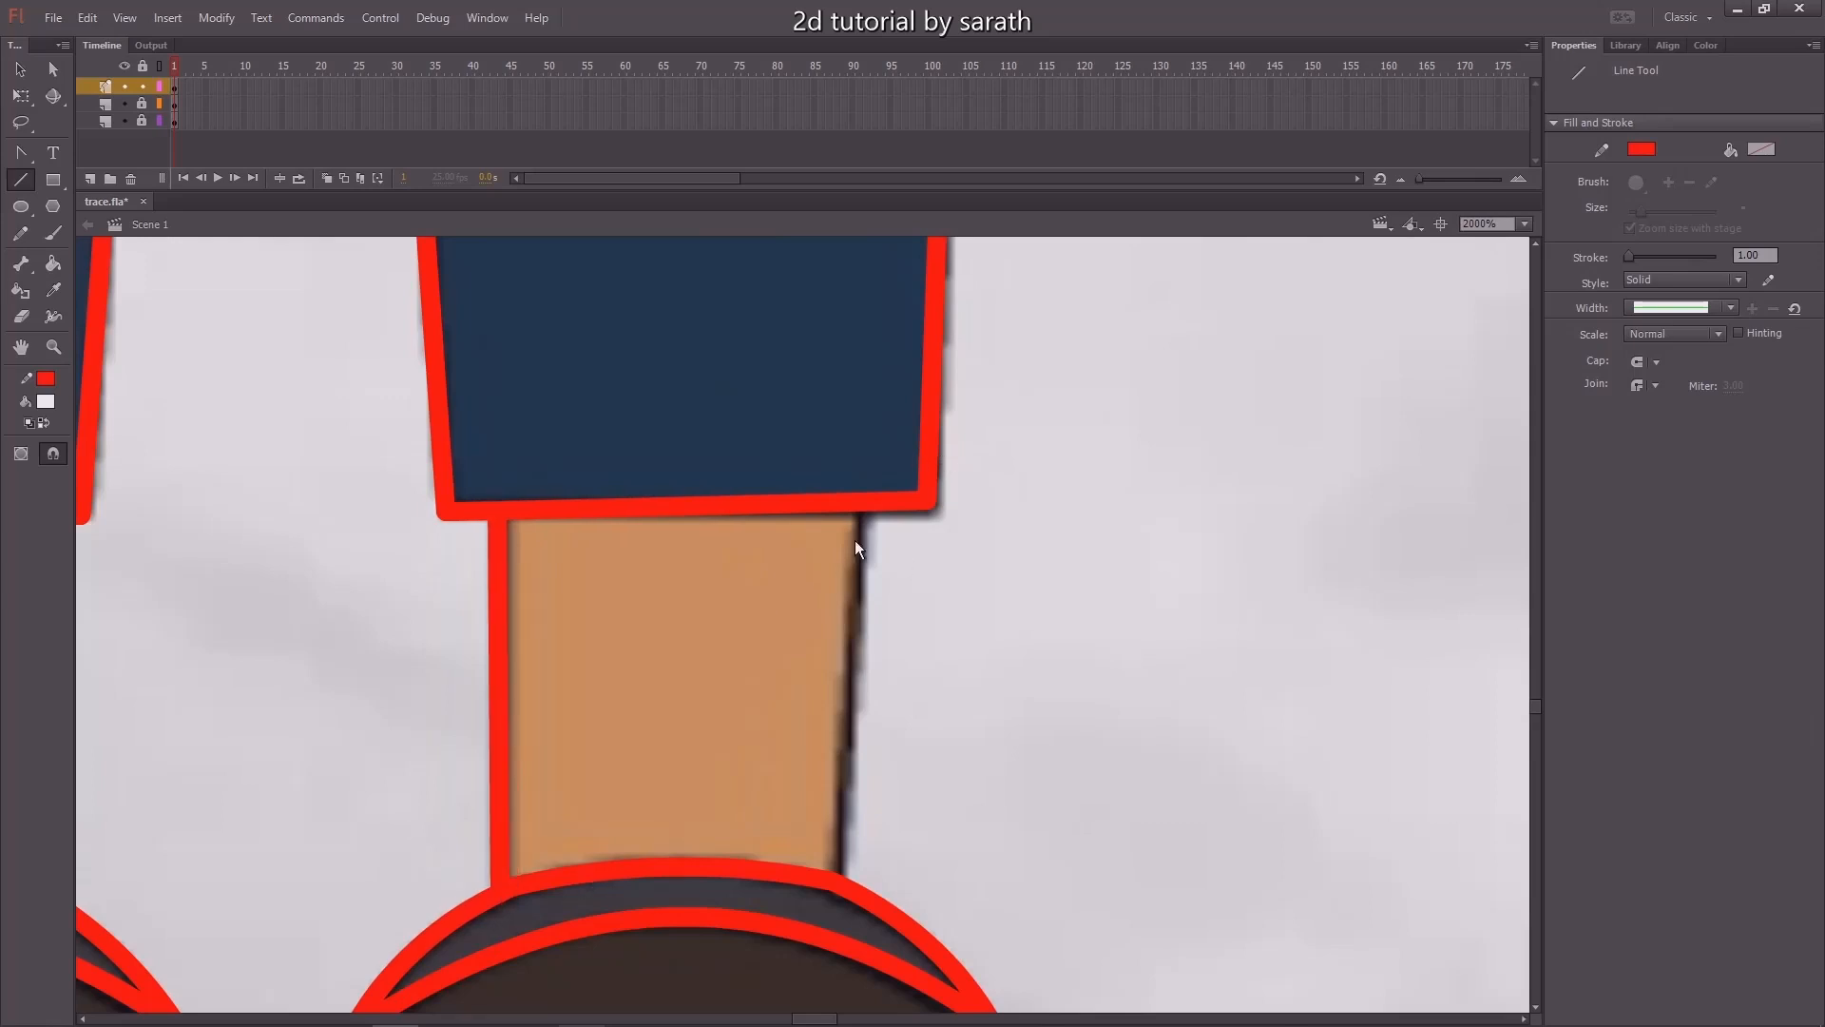
pyautogui.moveTo(867, 515)
pyautogui.mouseDown()
pyautogui.moveTo(864, 824)
pyautogui.moveTo(841, 884)
pyautogui.moveTo(897, 886)
pyautogui.mouseUp()
pyautogui.press('v')
pyautogui.click(879, 561)
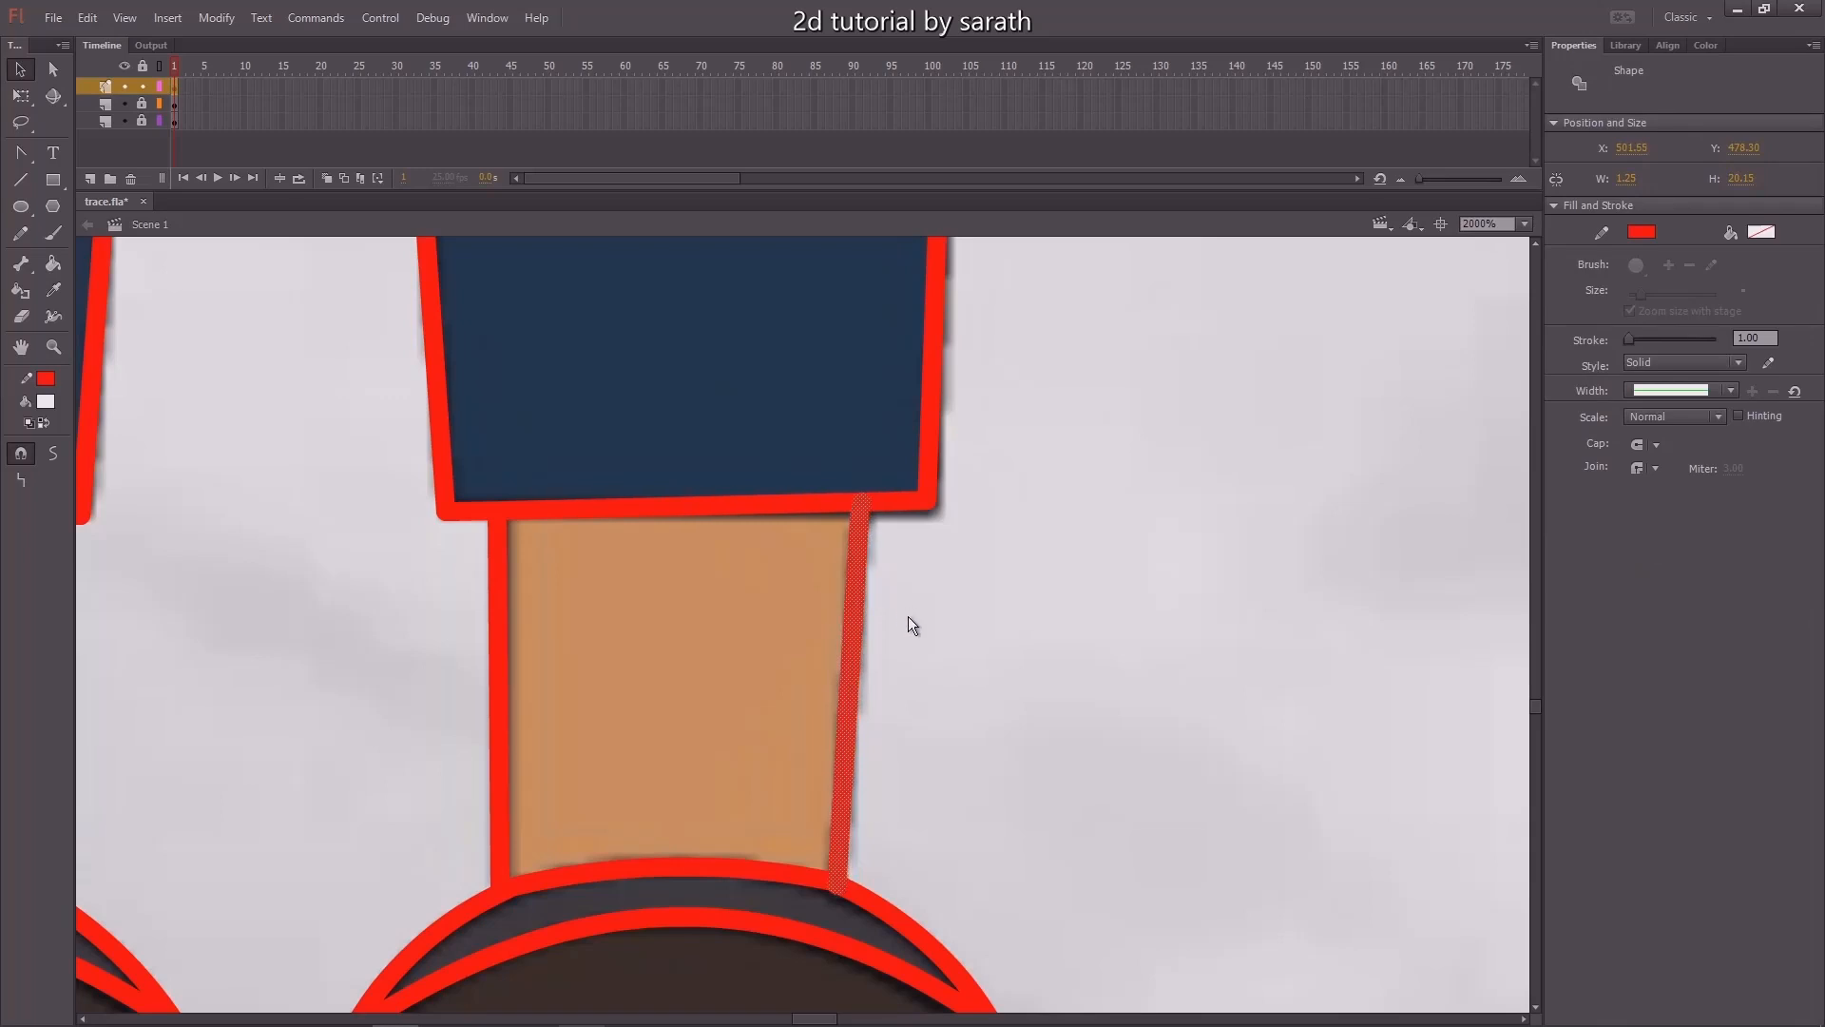
pyautogui.click(913, 646)
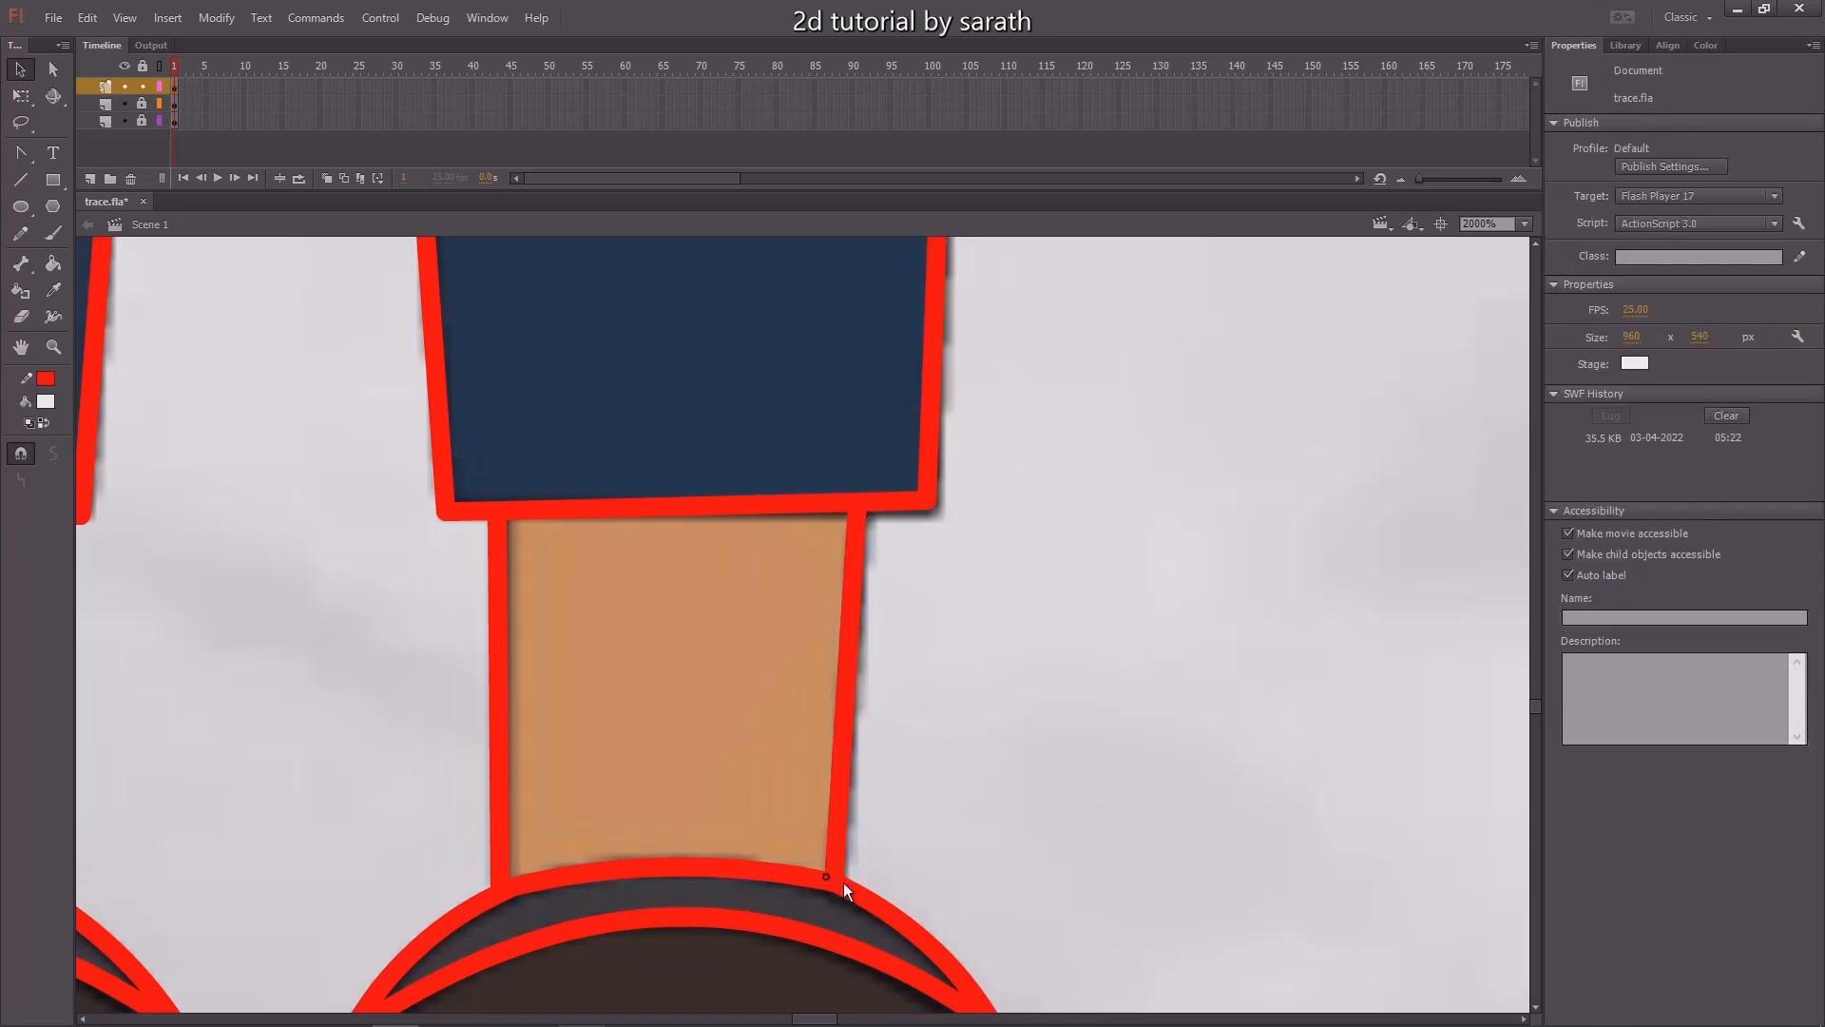
# Bend the right shoe's top edge slightly further upward between the two ankle lines.
pyautogui.moveTo(843, 882); pyautogui.dragTo(847, 885)
pyautogui.moveTo(730, 870); pyautogui.dragTo(744, 870)
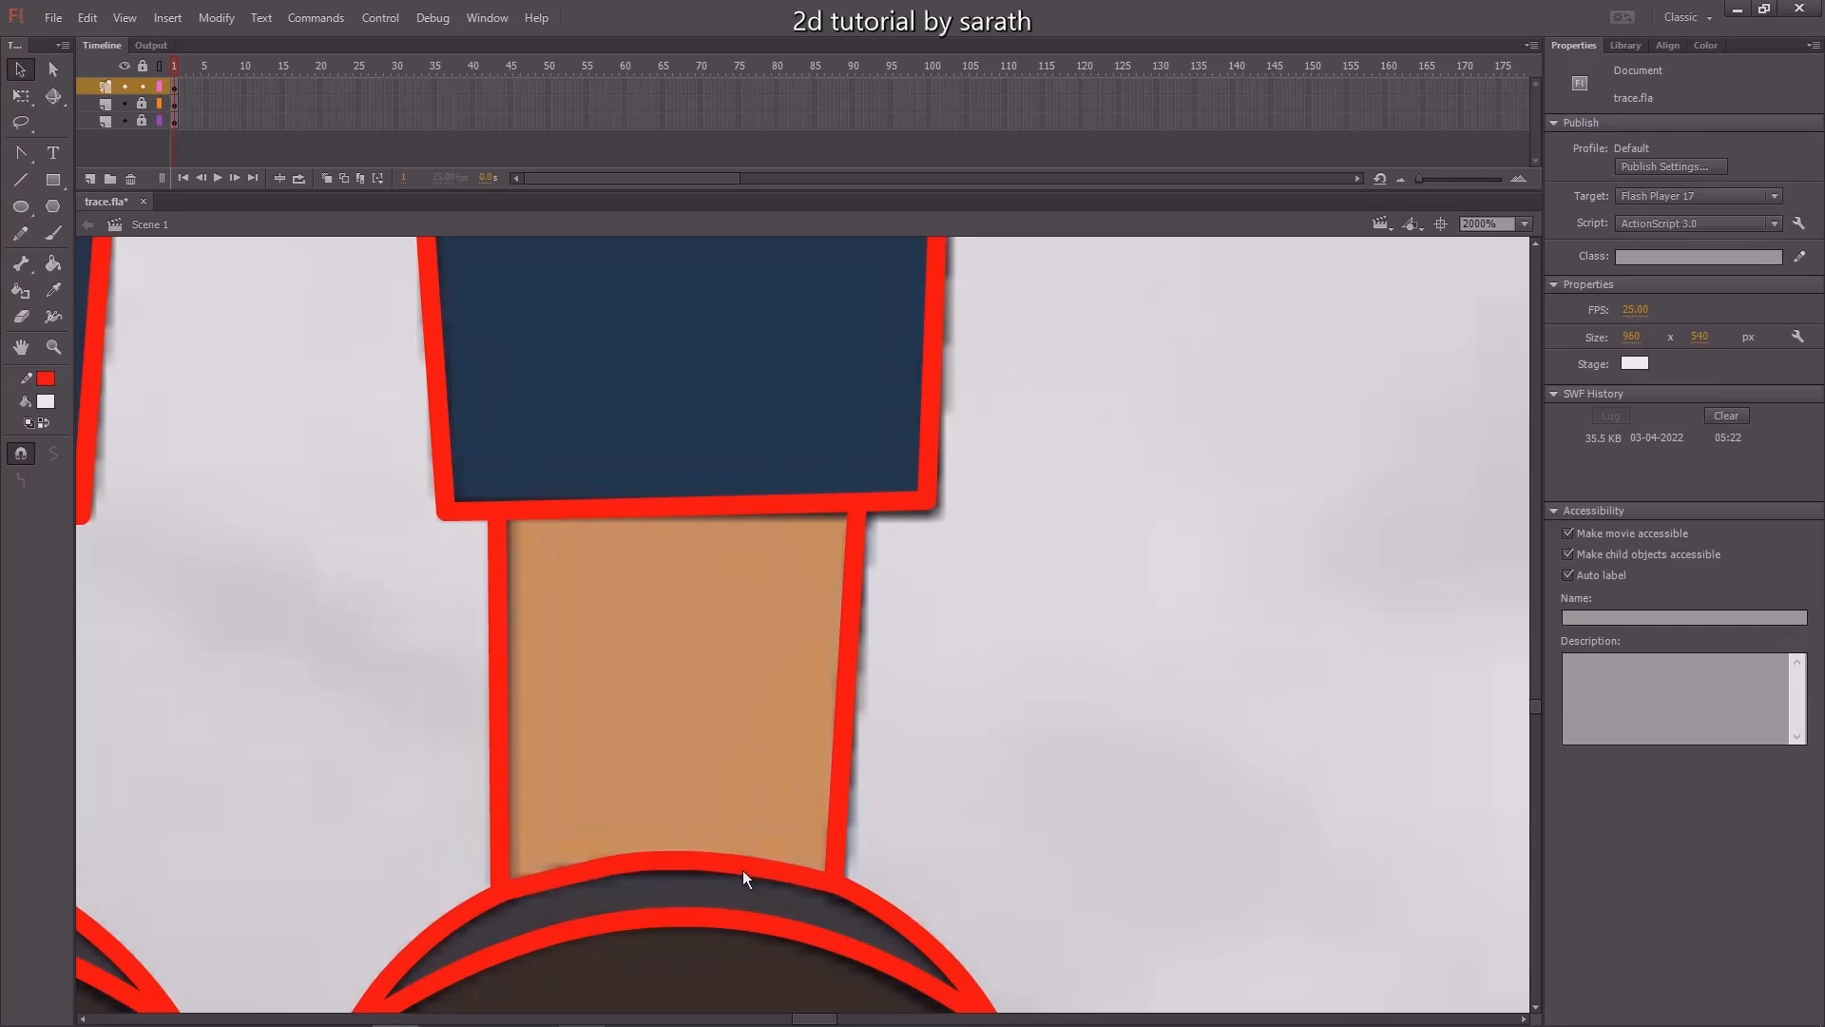
# Select the character's entire traced outline and move it onto the empty background to the right of the reference character.
pyautogui.moveTo(922, 697); pyautogui.dragTo(967, 557)
pyautogui.hotkey('ctrl', '-')
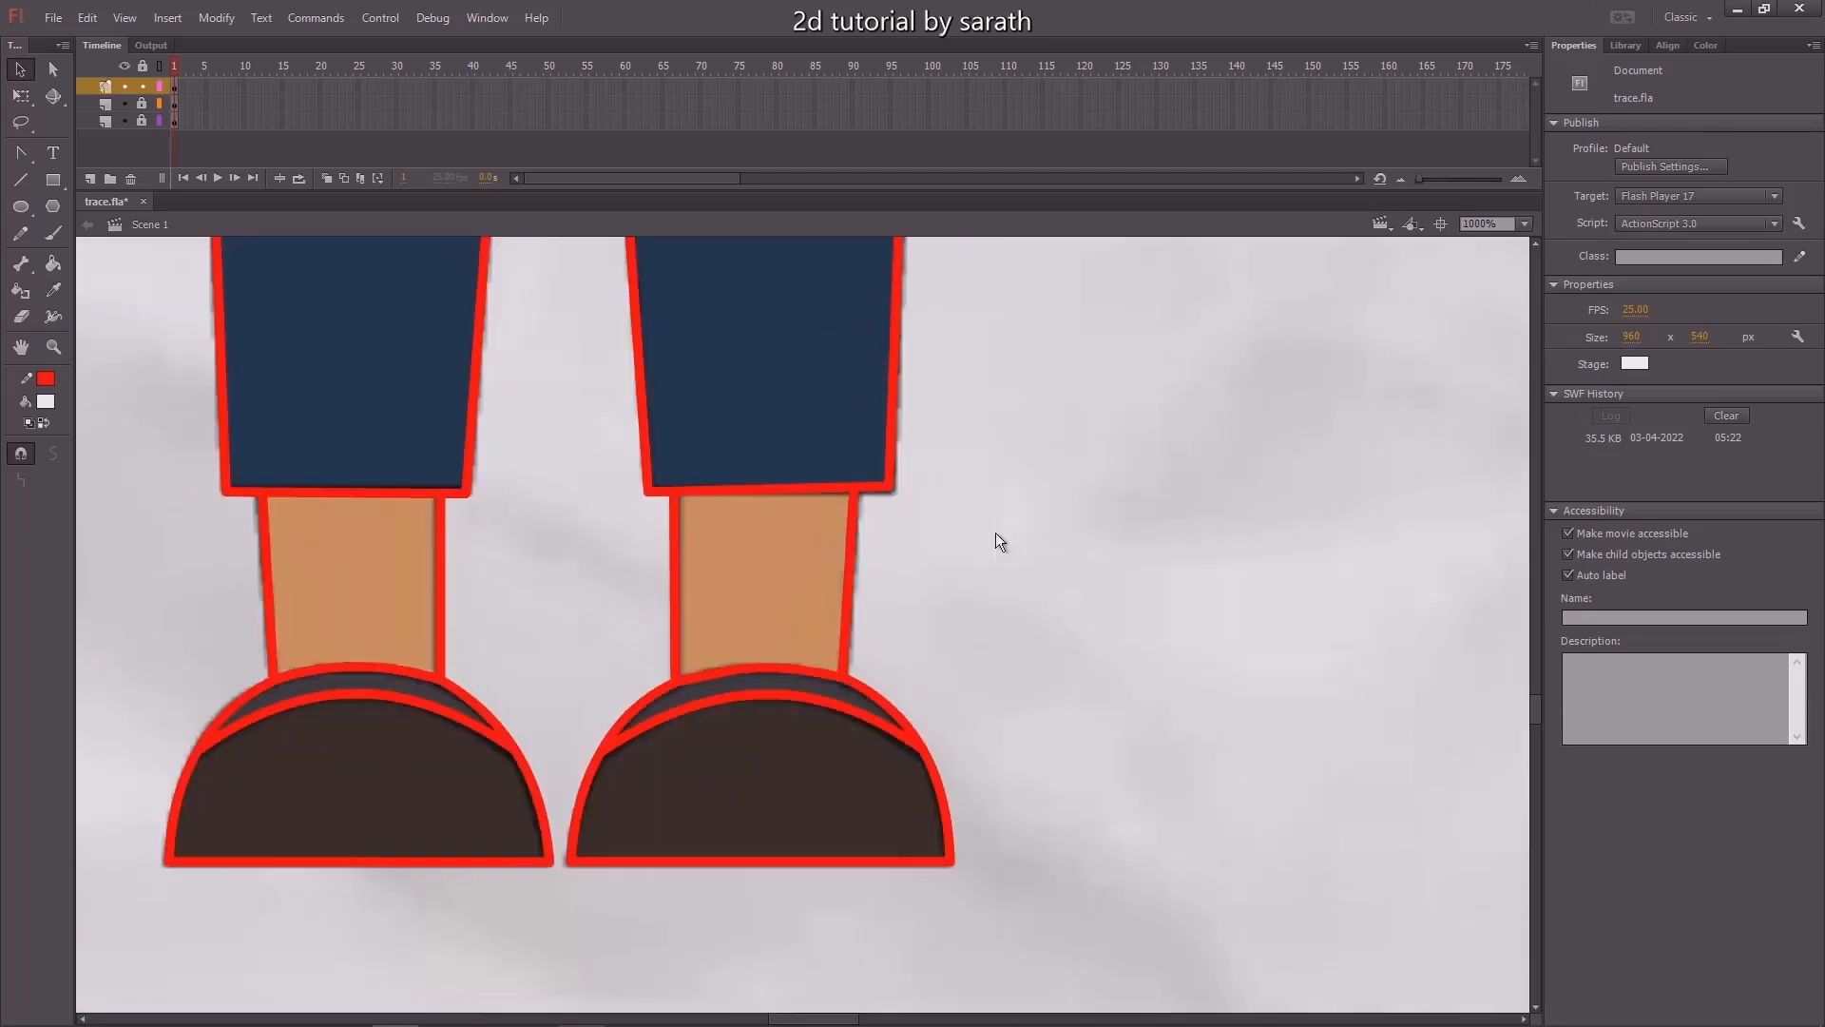
pyautogui.hotkey('ctrl', '-')
pyautogui.hotkey('ctrl', '-')
pyautogui.hotkey('ctrl', '-')
pyautogui.hotkey('ctrl', '-')
pyautogui.hotkey('ctrl', '-')
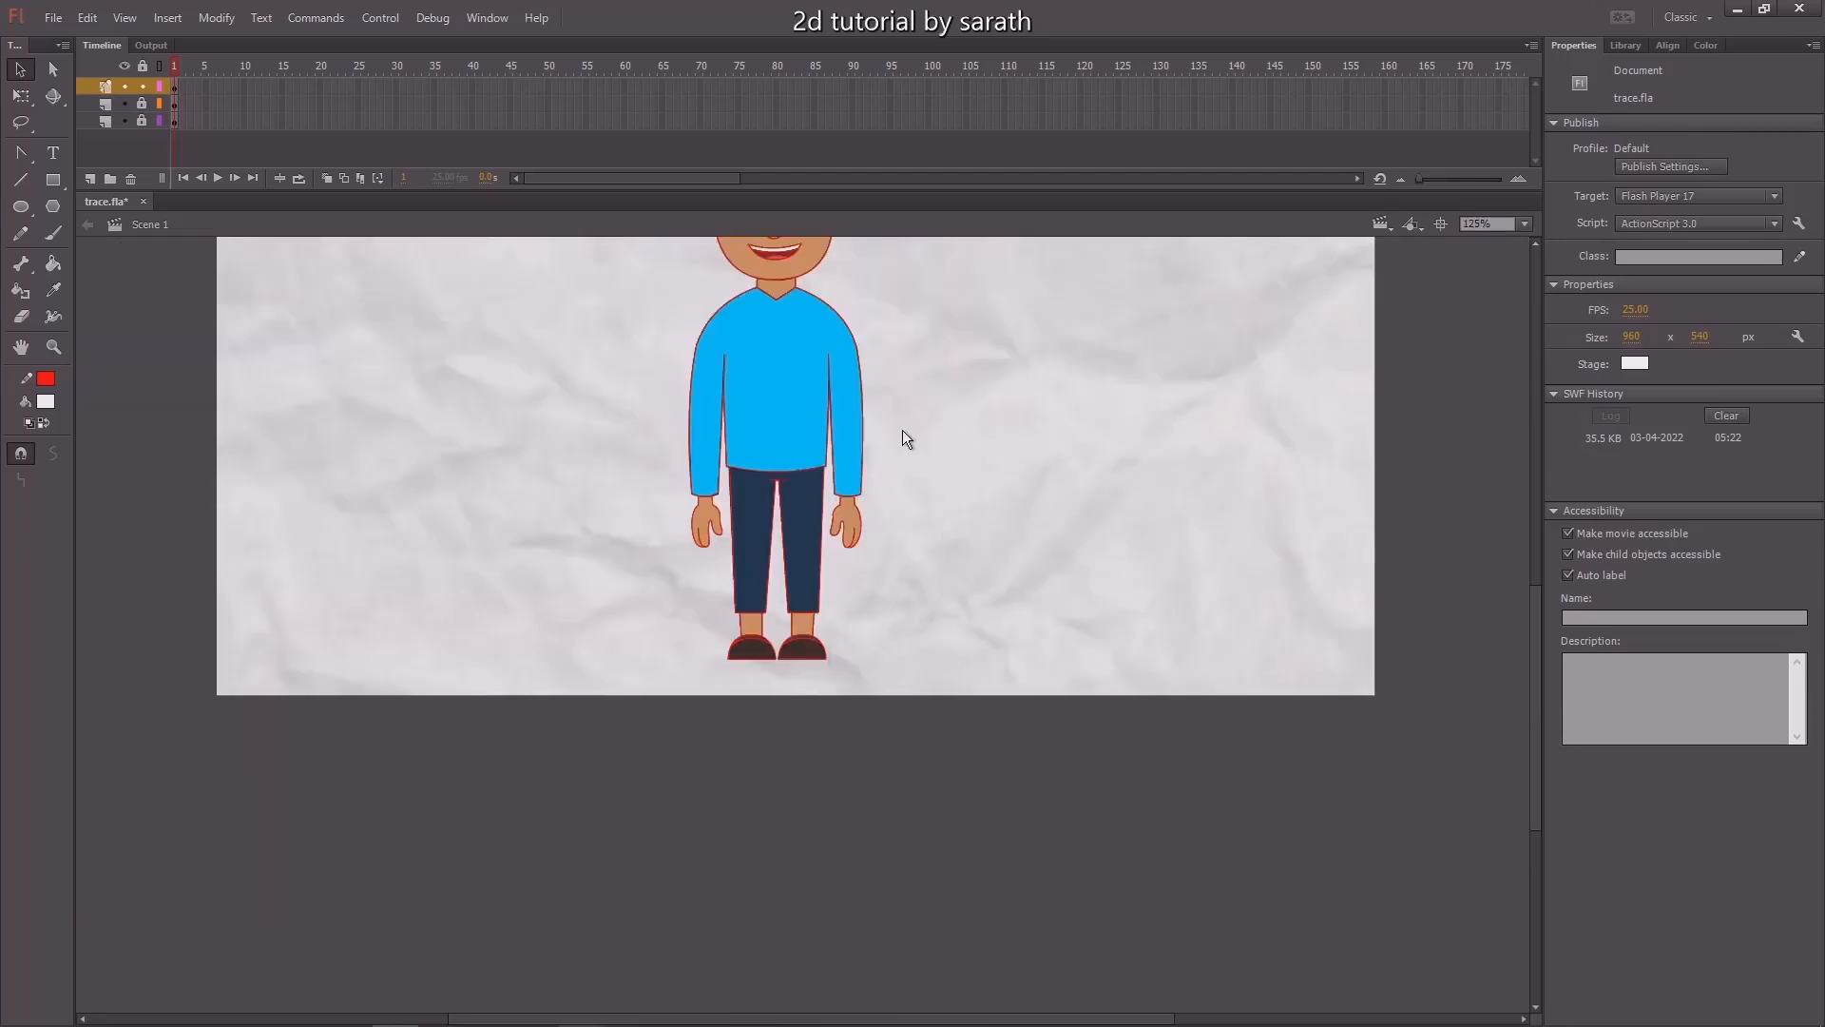
pyautogui.moveTo(903, 430); pyautogui.dragTo(864, 604)
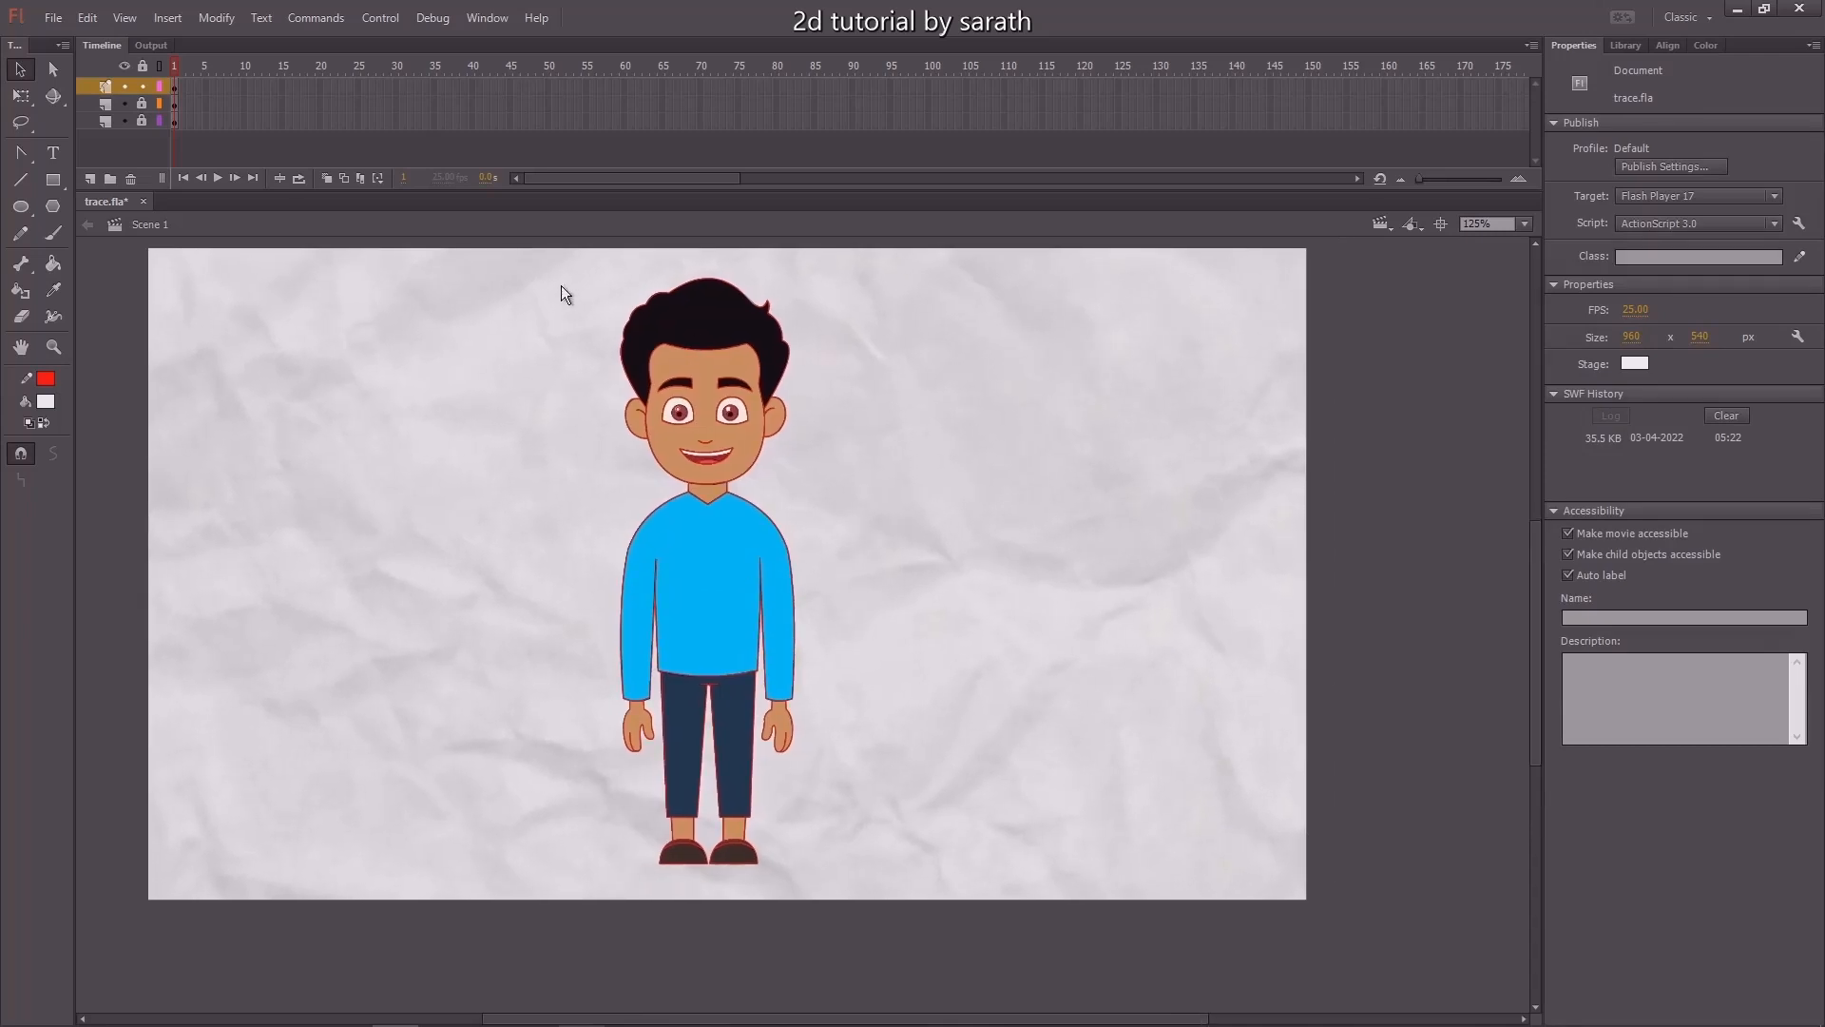
pyautogui.moveTo(561, 285)
pyautogui.mouseDown()
pyautogui.moveTo(893, 613)
pyautogui.moveTo(891, 953)
pyautogui.moveTo(916, 927)
pyautogui.mouseUp()
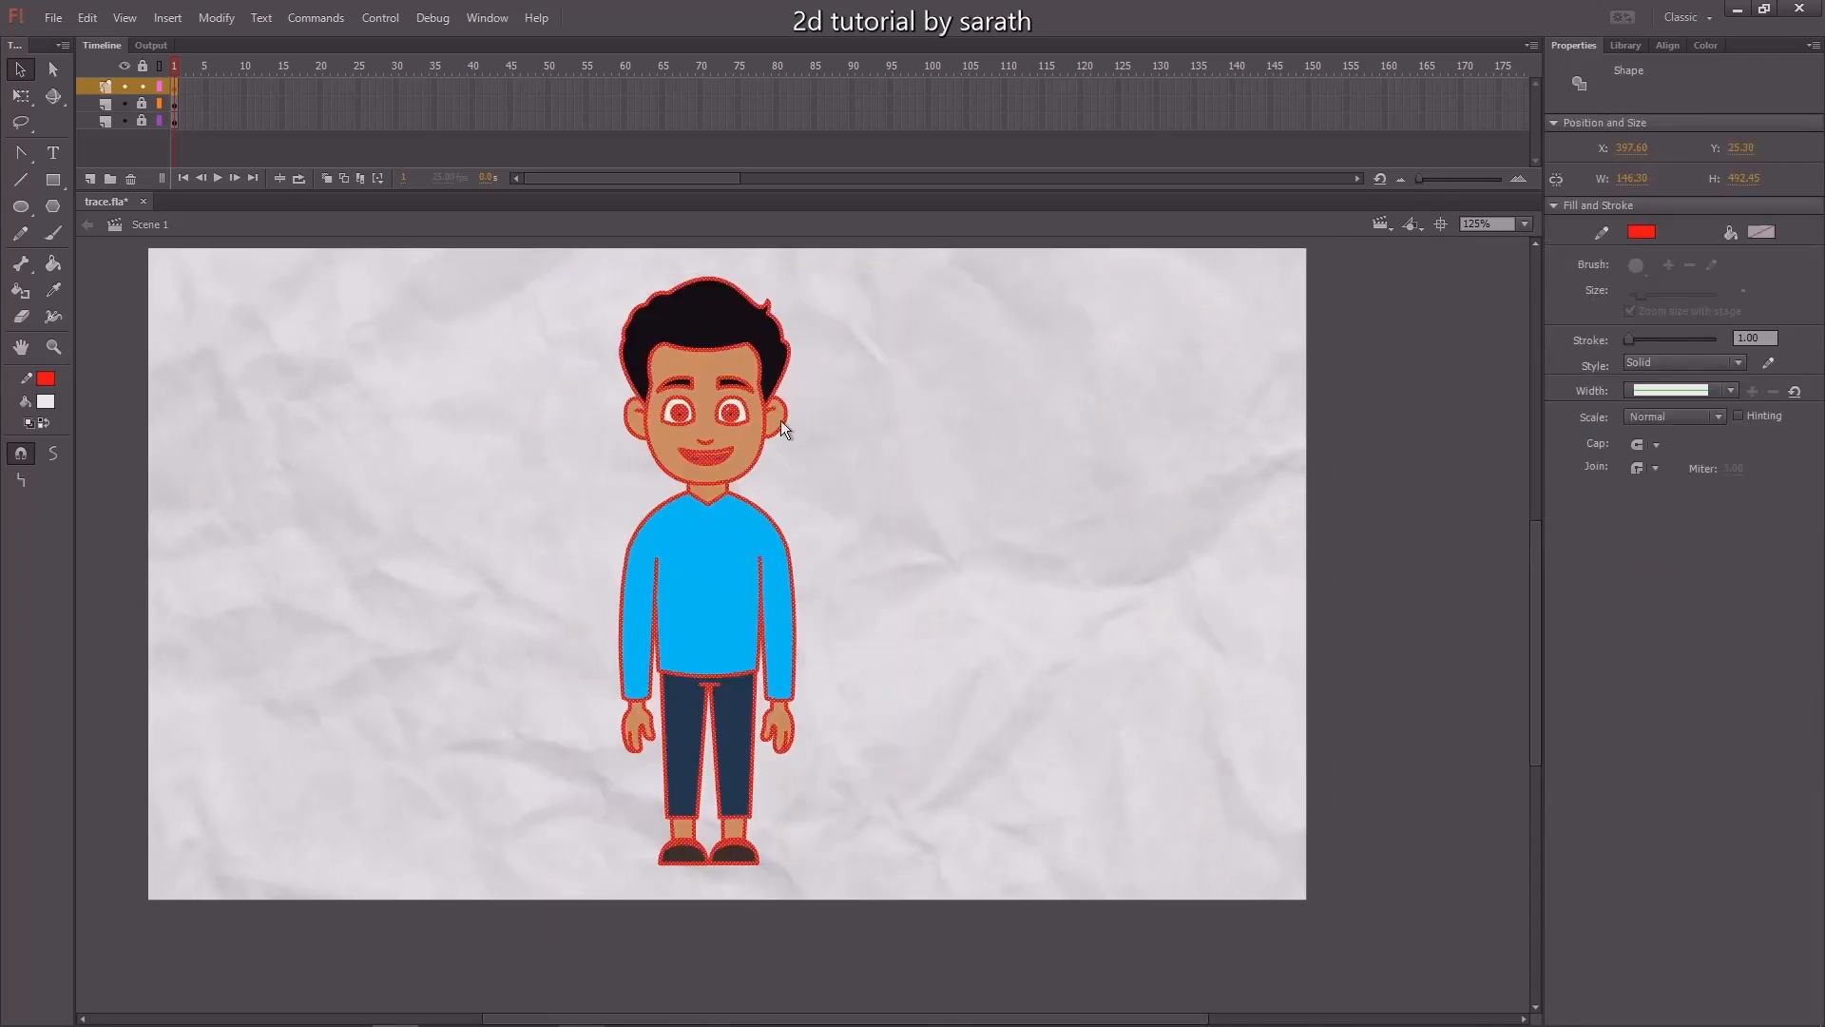
pyautogui.moveTo(777, 385)
pyautogui.mouseDown()
pyautogui.moveTo(1030, 394)
pyautogui.moveTo(1059, 375)
pyautogui.moveTo(1046, 384)
pyautogui.mouseUp()
pyautogui.click(1125, 435)
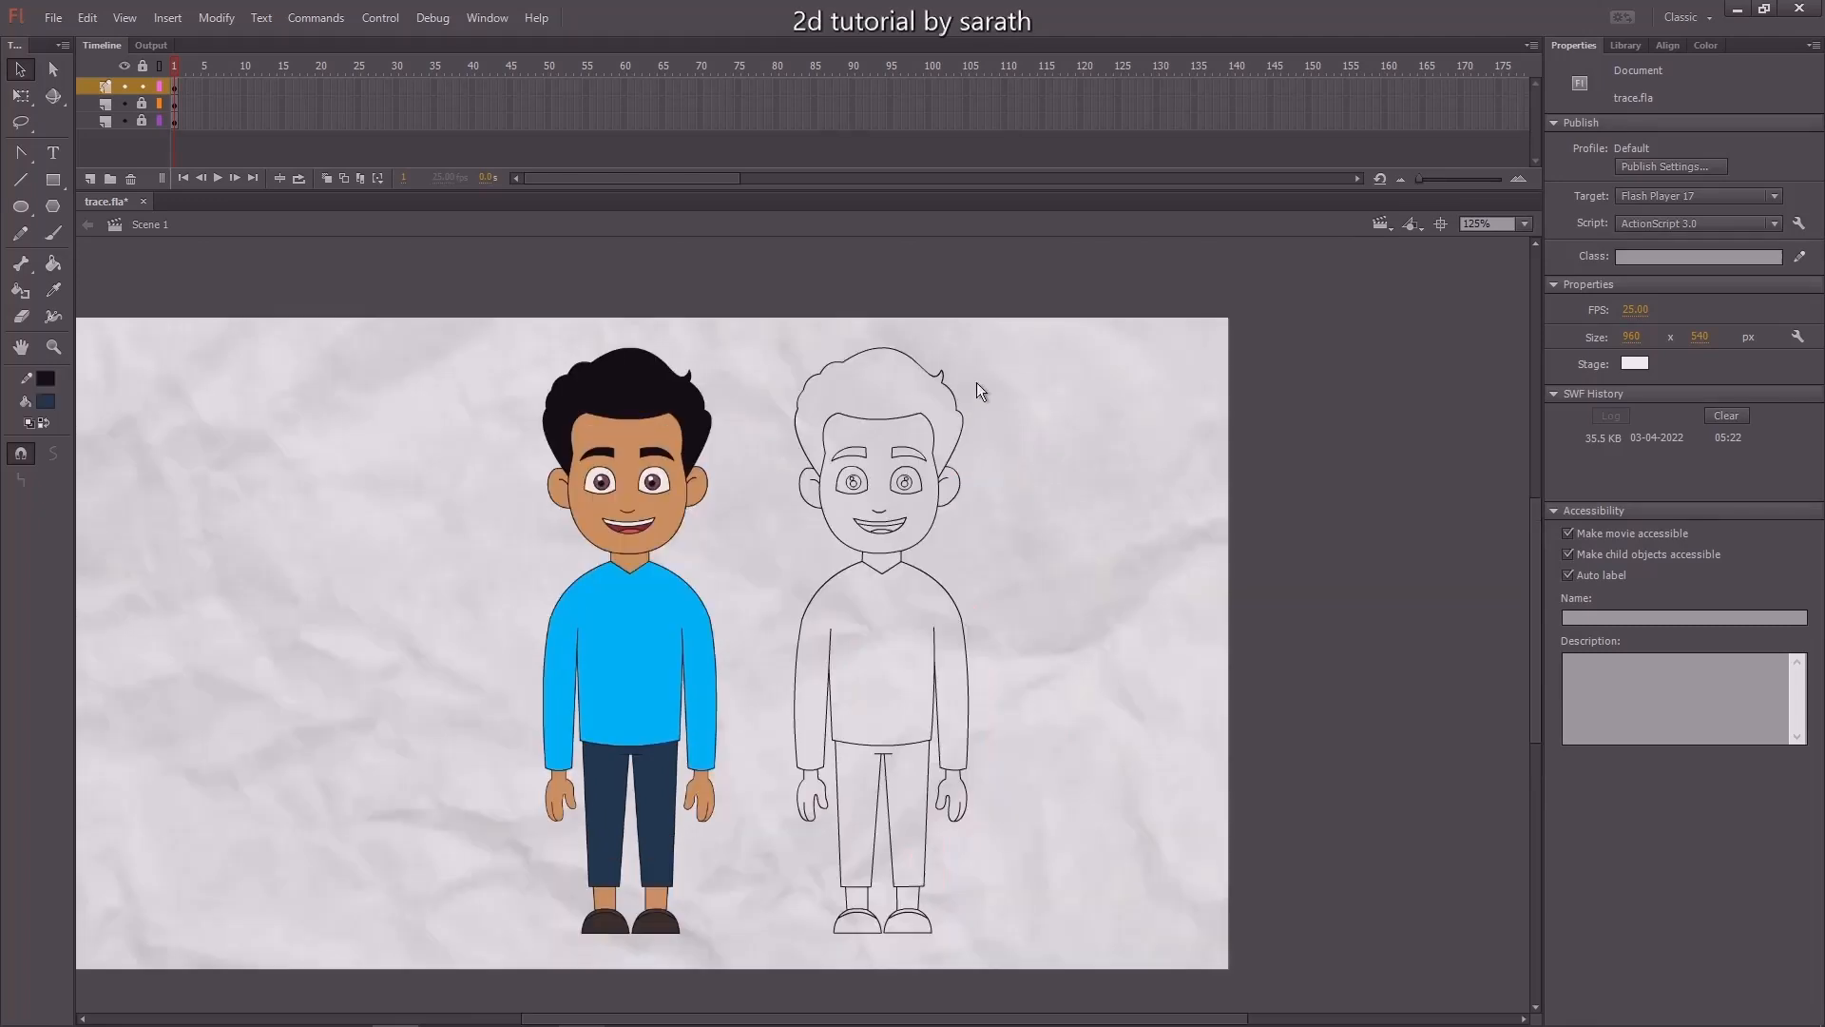
# Sample the black of the reference character's hair and fill the outlined copy's hair with it.
pyautogui.moveTo(1064, 299)
pyautogui.mouseDown()
pyautogui.moveTo(976, 416)
pyautogui.moveTo(754, 933)
pyautogui.moveTo(767, 982)
pyautogui.mouseUp()
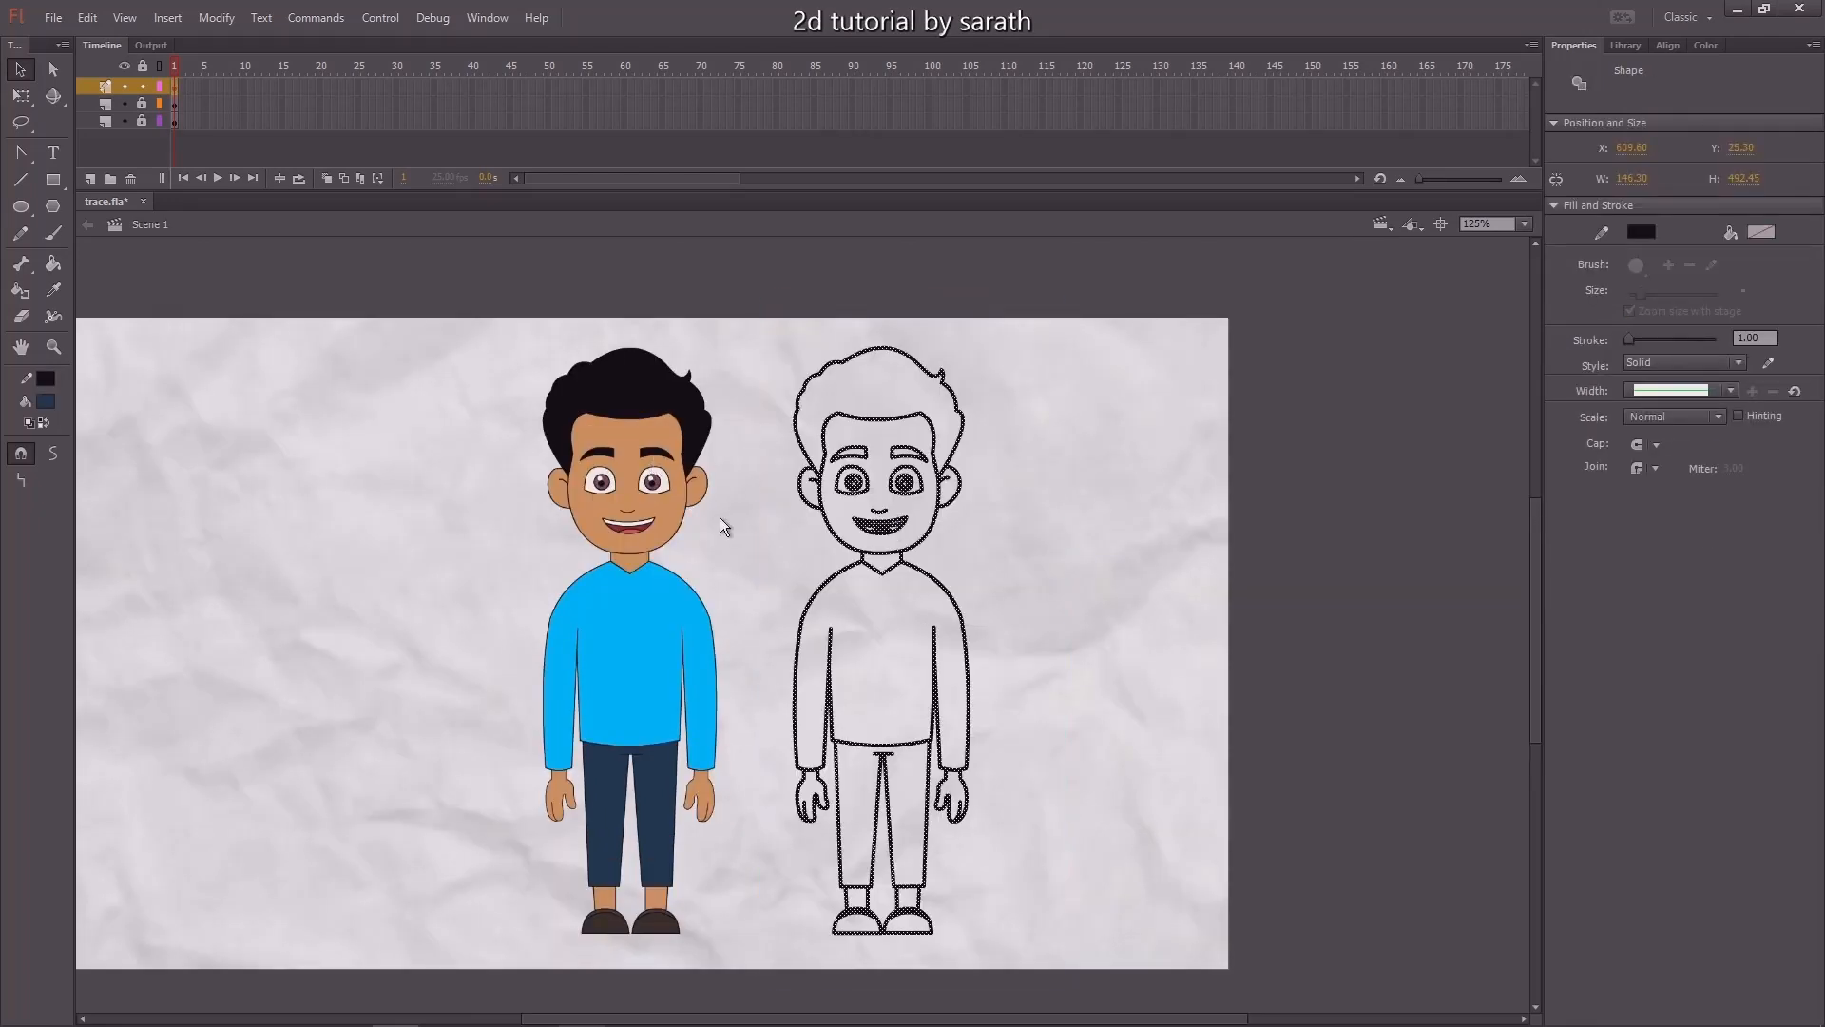
pyautogui.scroll(4, 767, 545)
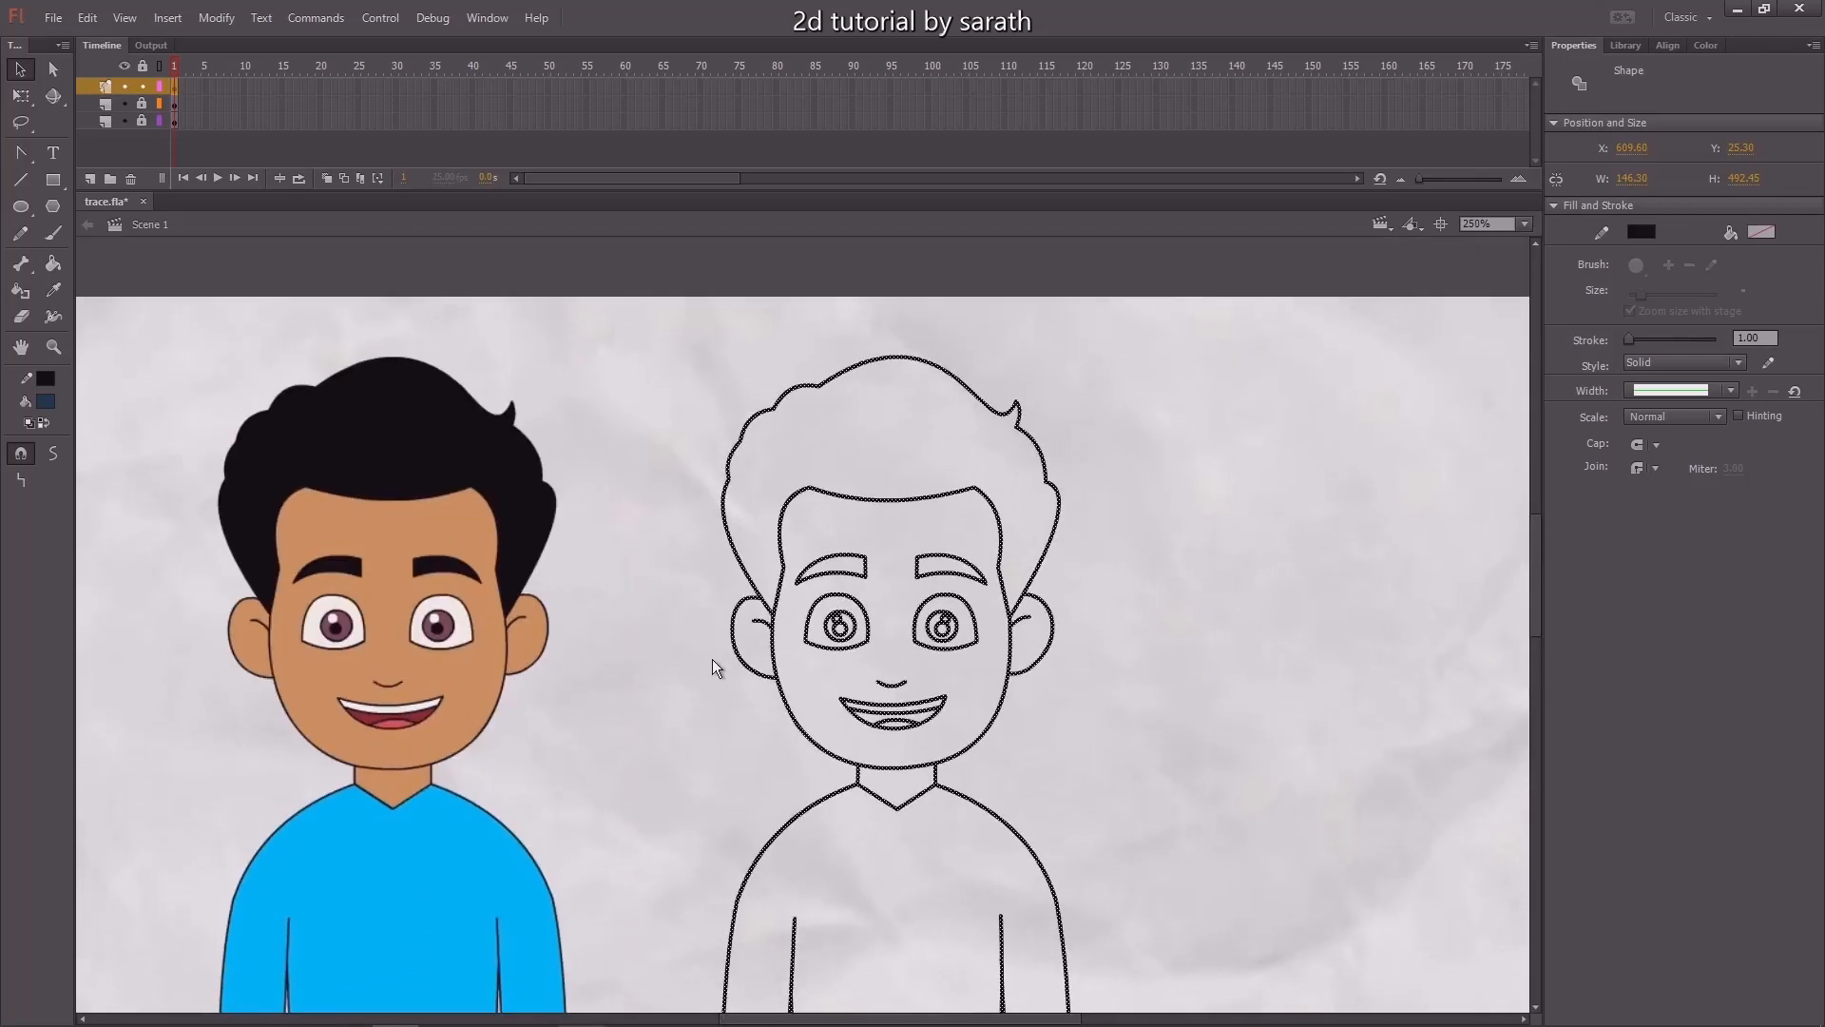
pyautogui.click(646, 570)
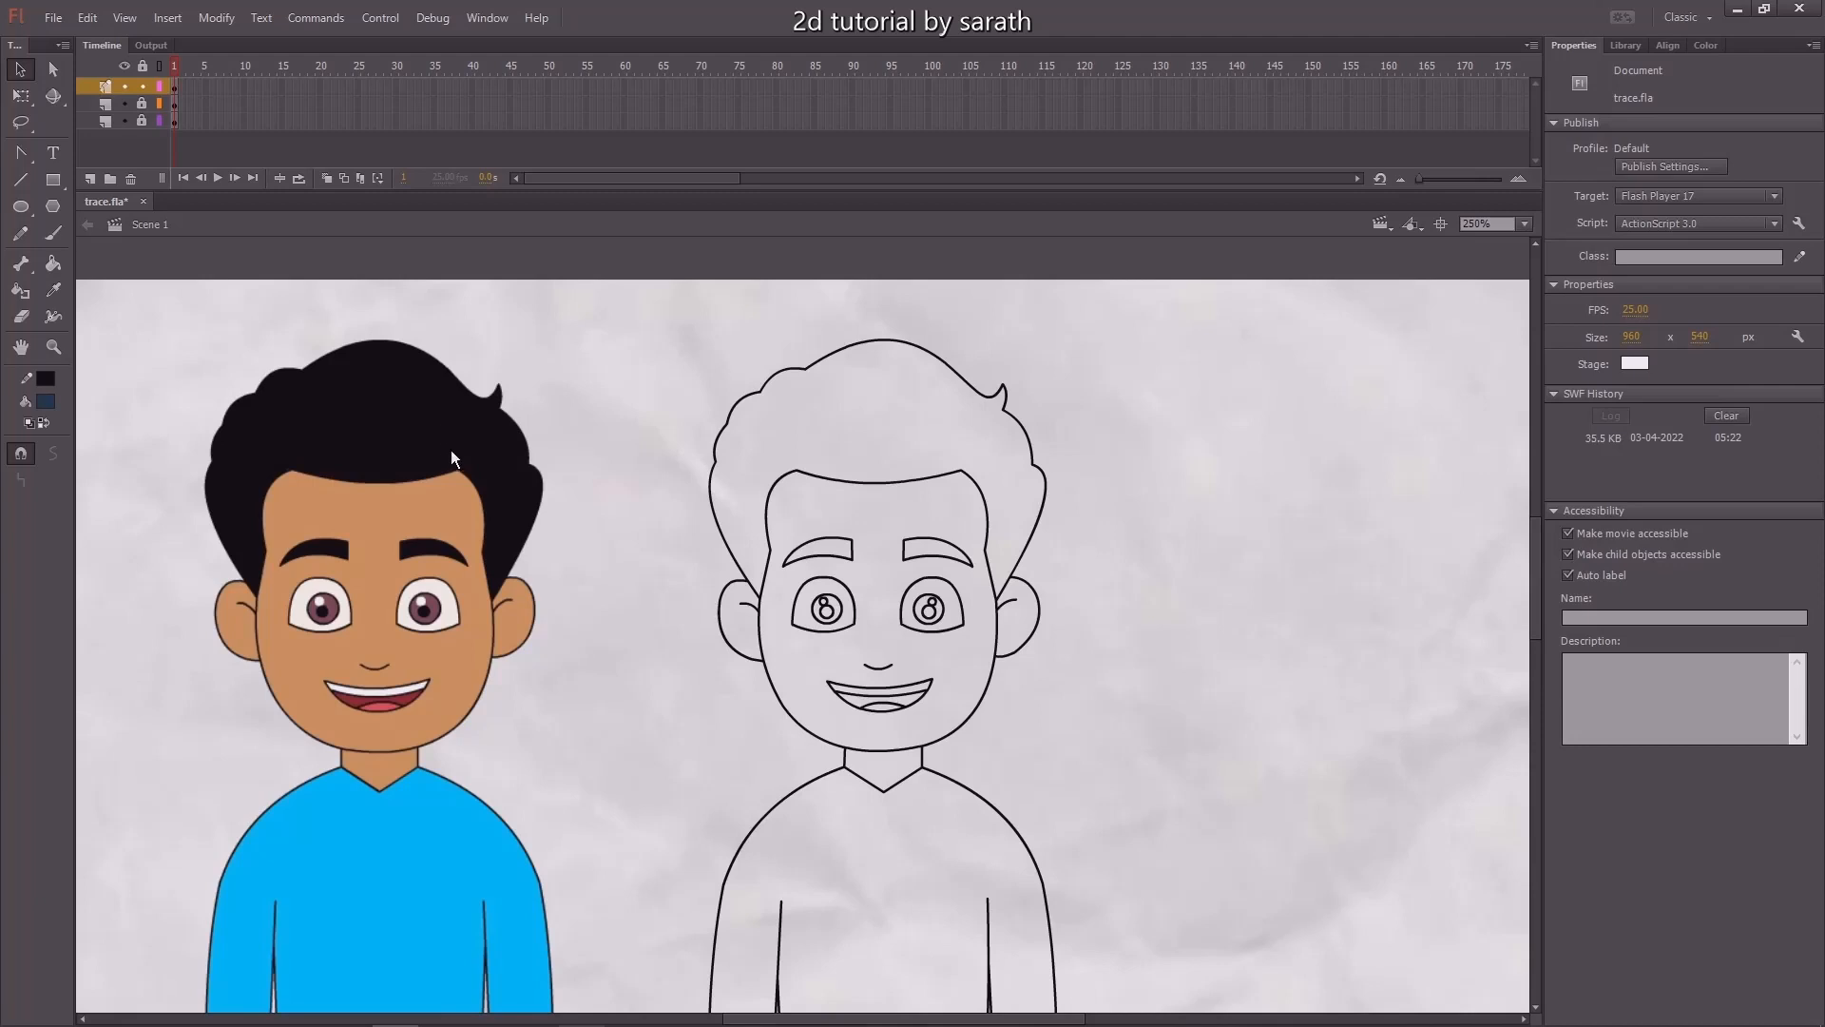
pyautogui.click(54, 290)
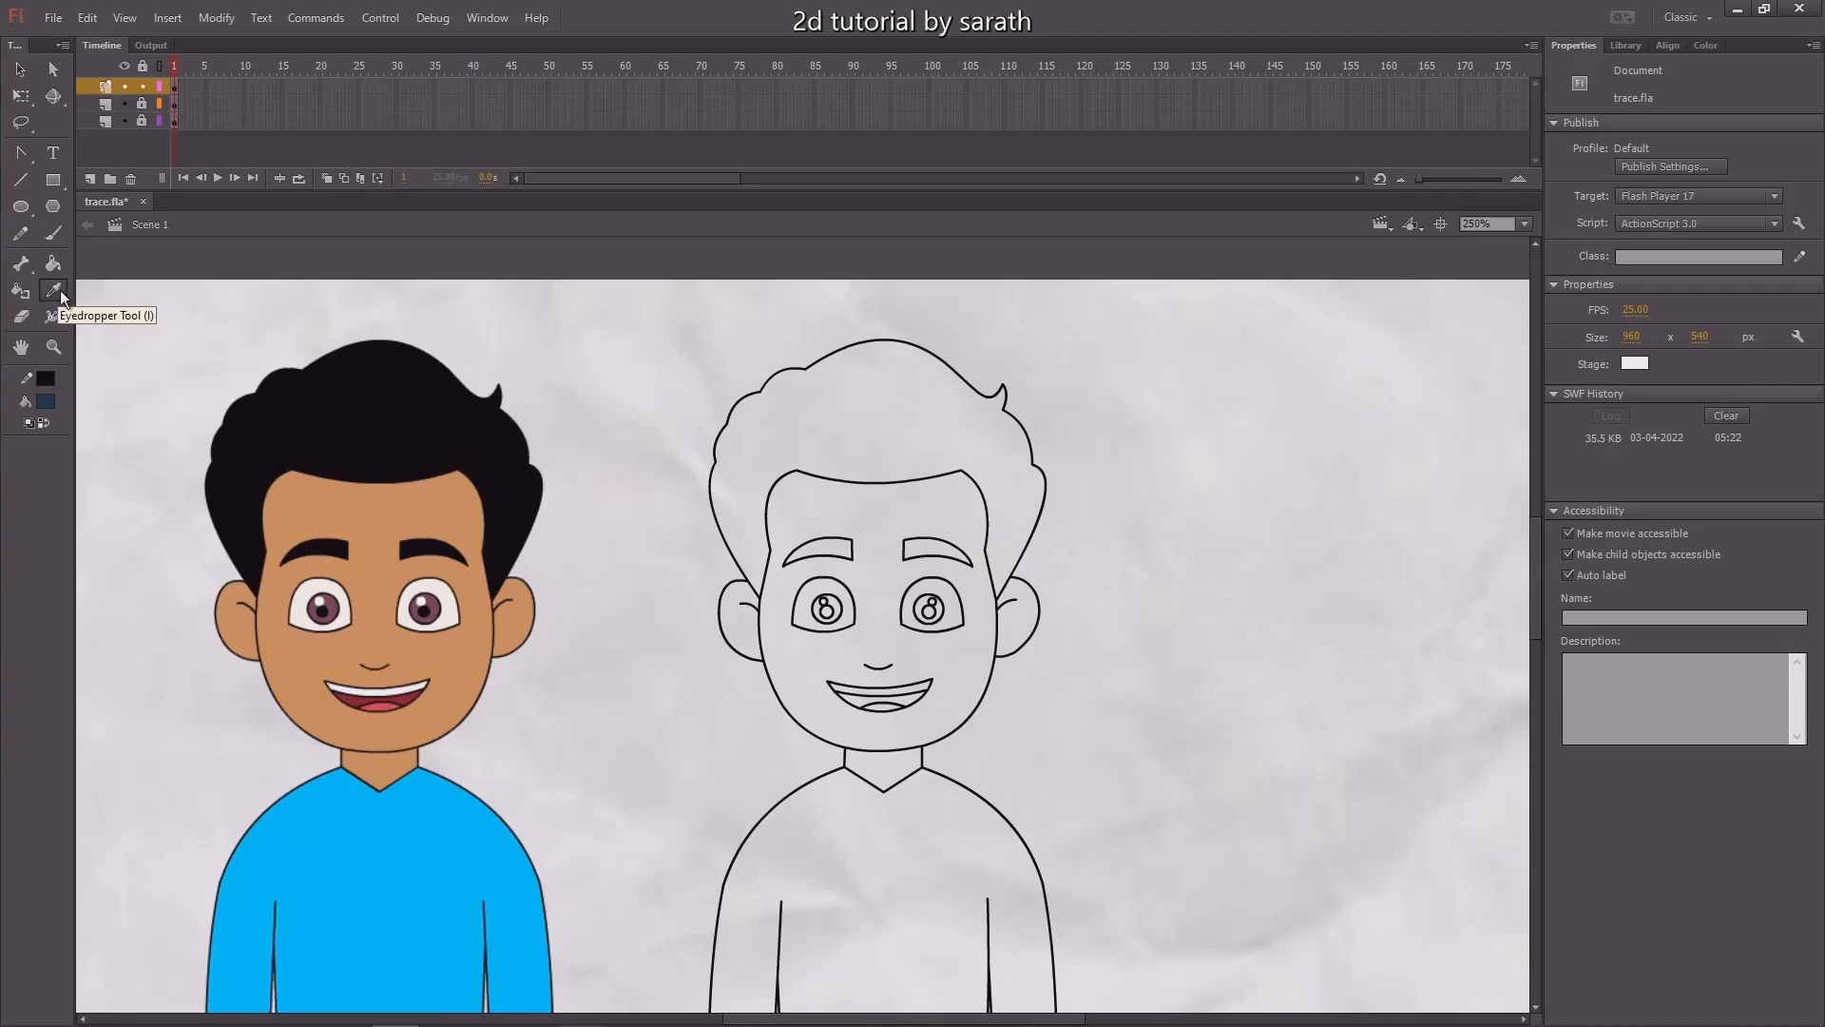
pyautogui.click(394, 416)
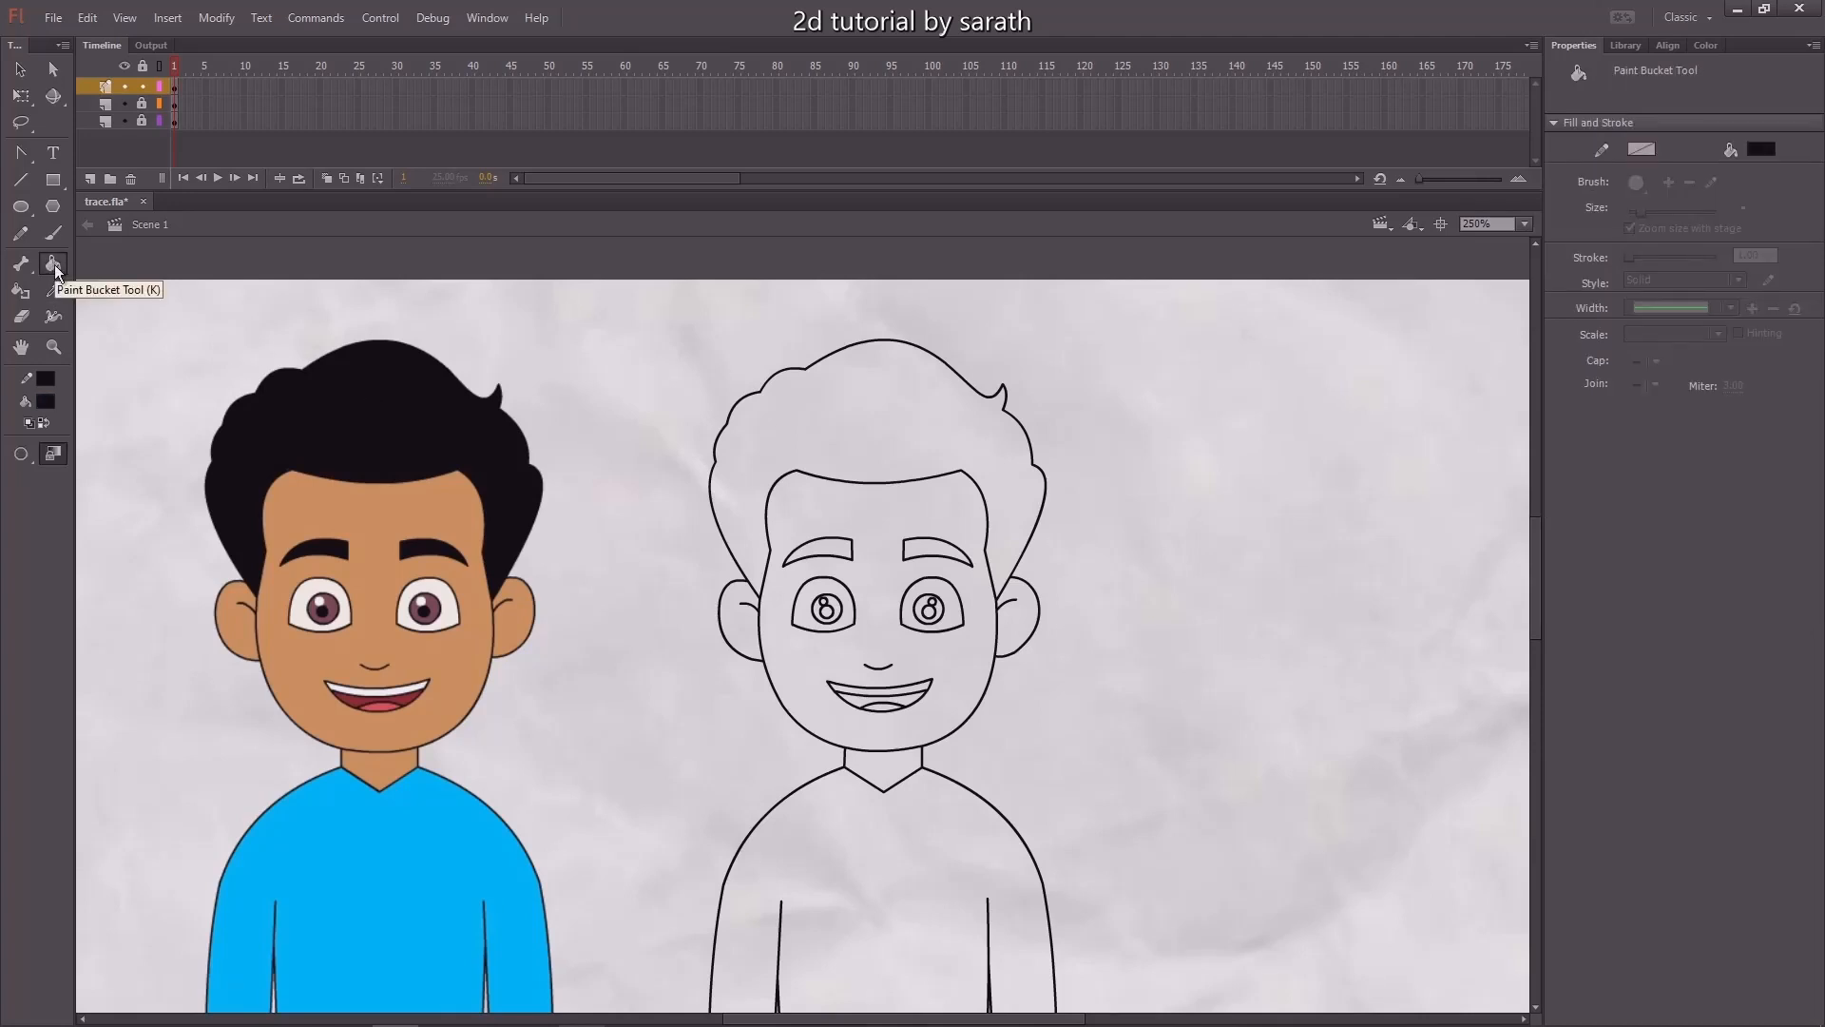
pyautogui.click(886, 407)
# Sample the reference character's skin colour and fill the outlined face with it.
pyautogui.scroll(-2, 688, 476)
pyautogui.hscroll(-2, 689, 447)
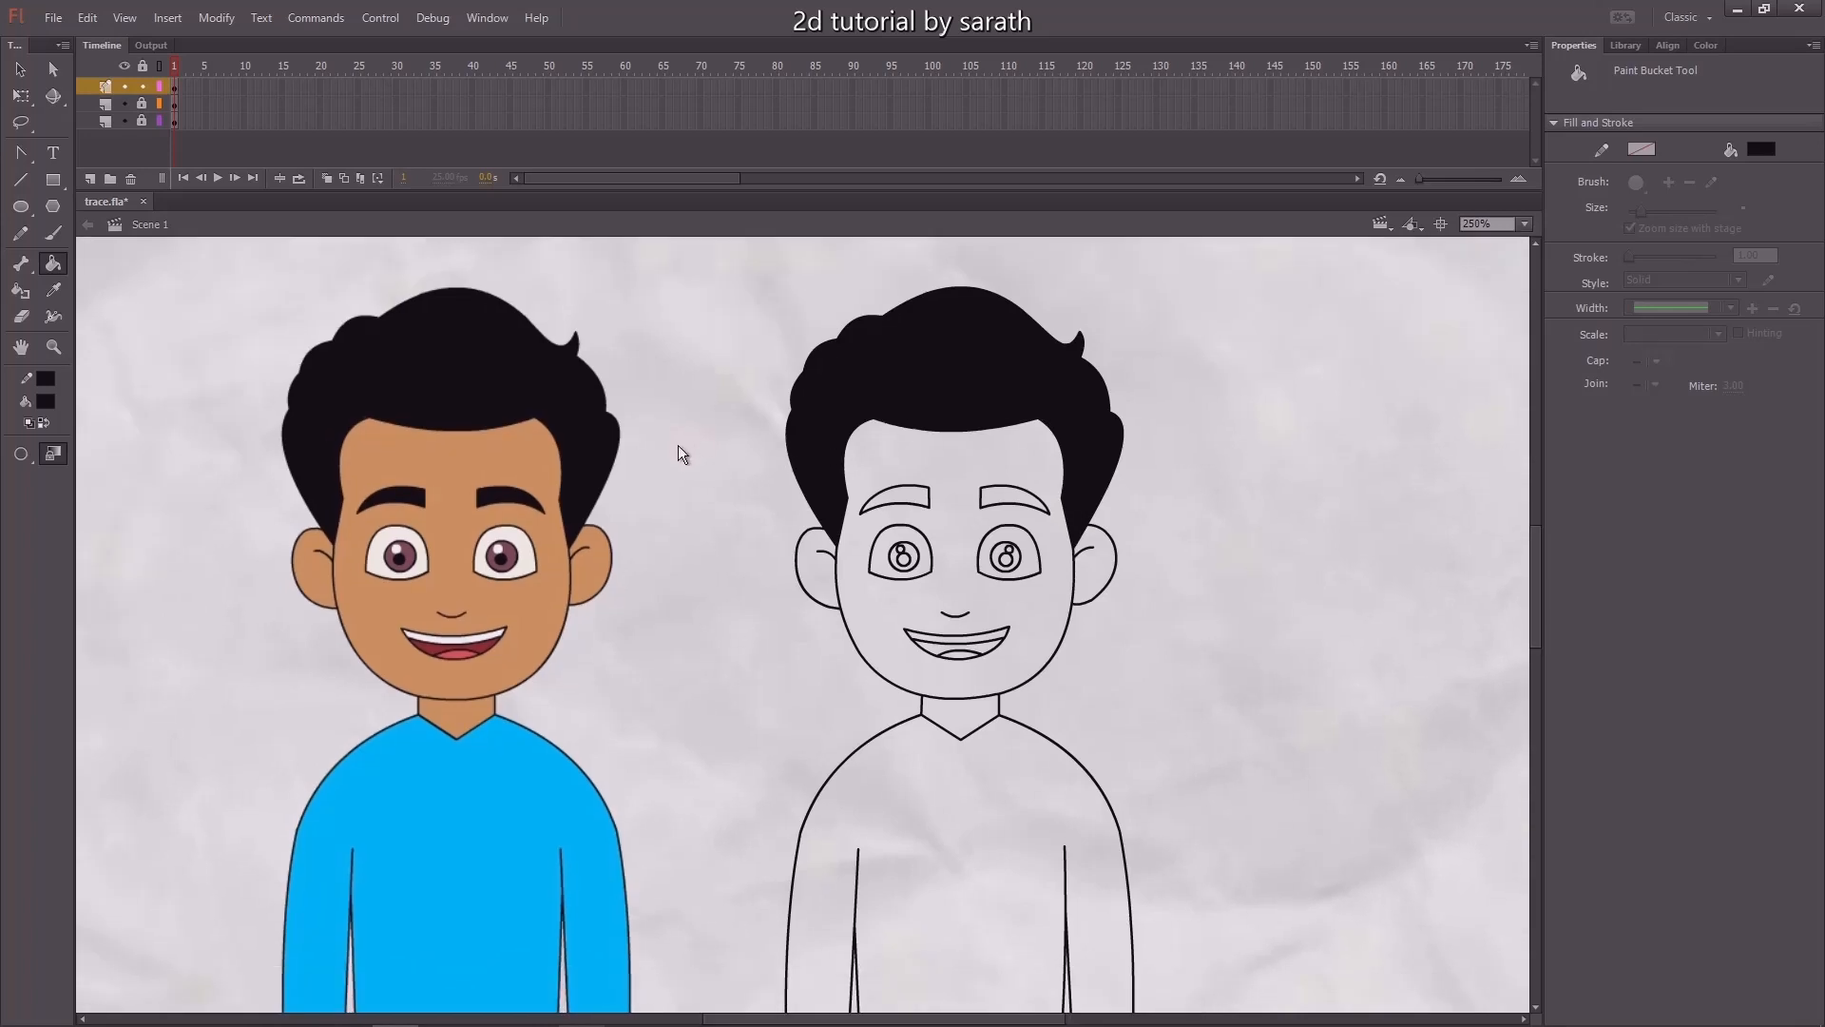
pyautogui.press('i')
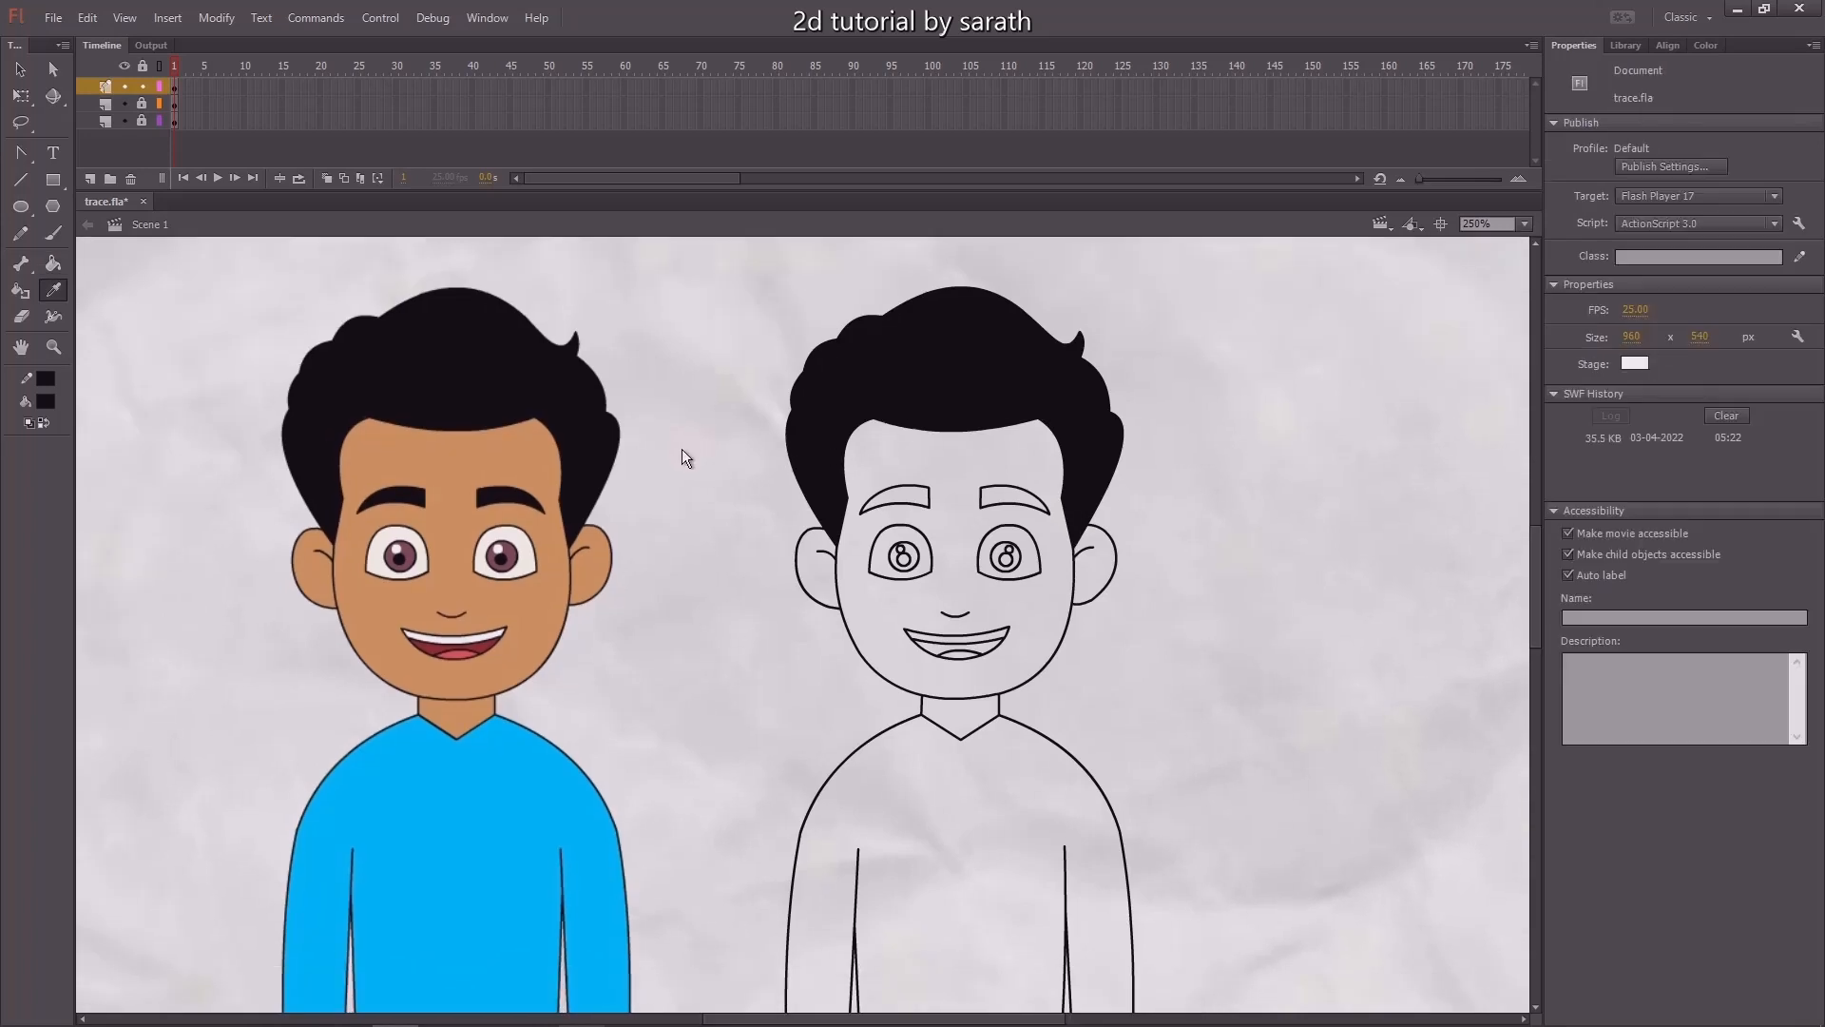
pyautogui.click(512, 453)
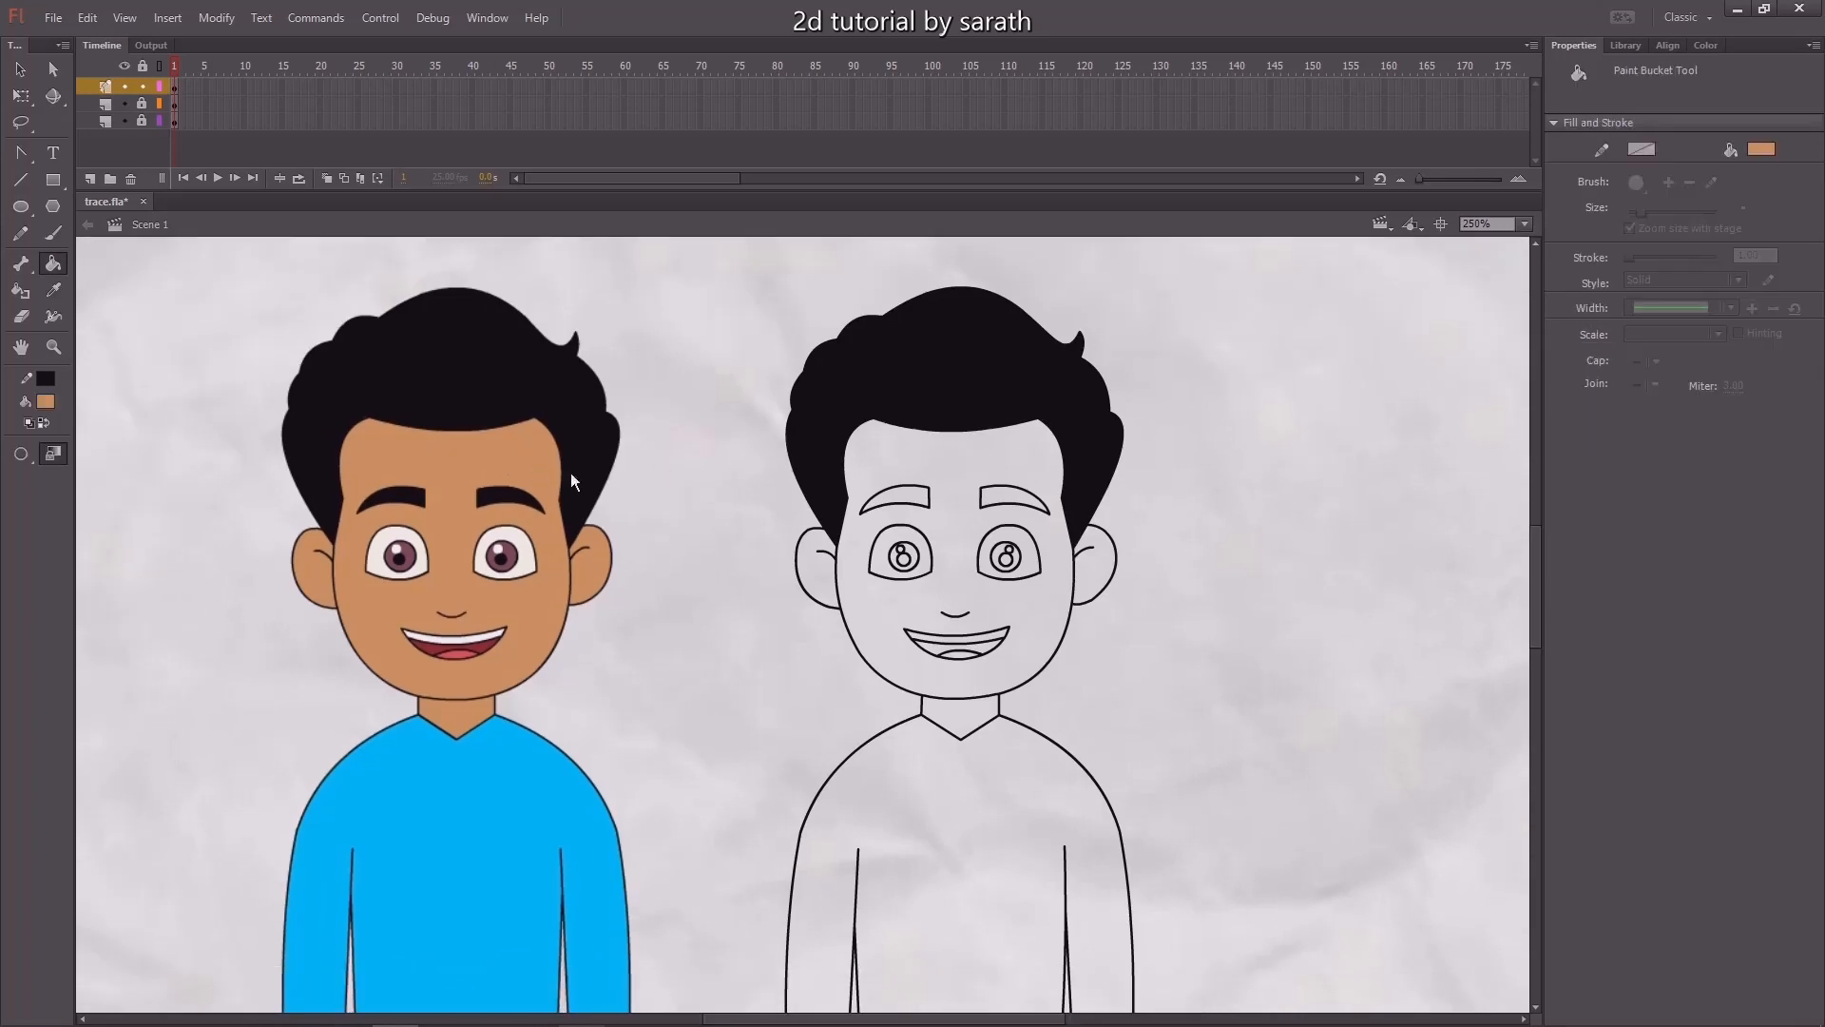
pyautogui.click(962, 454)
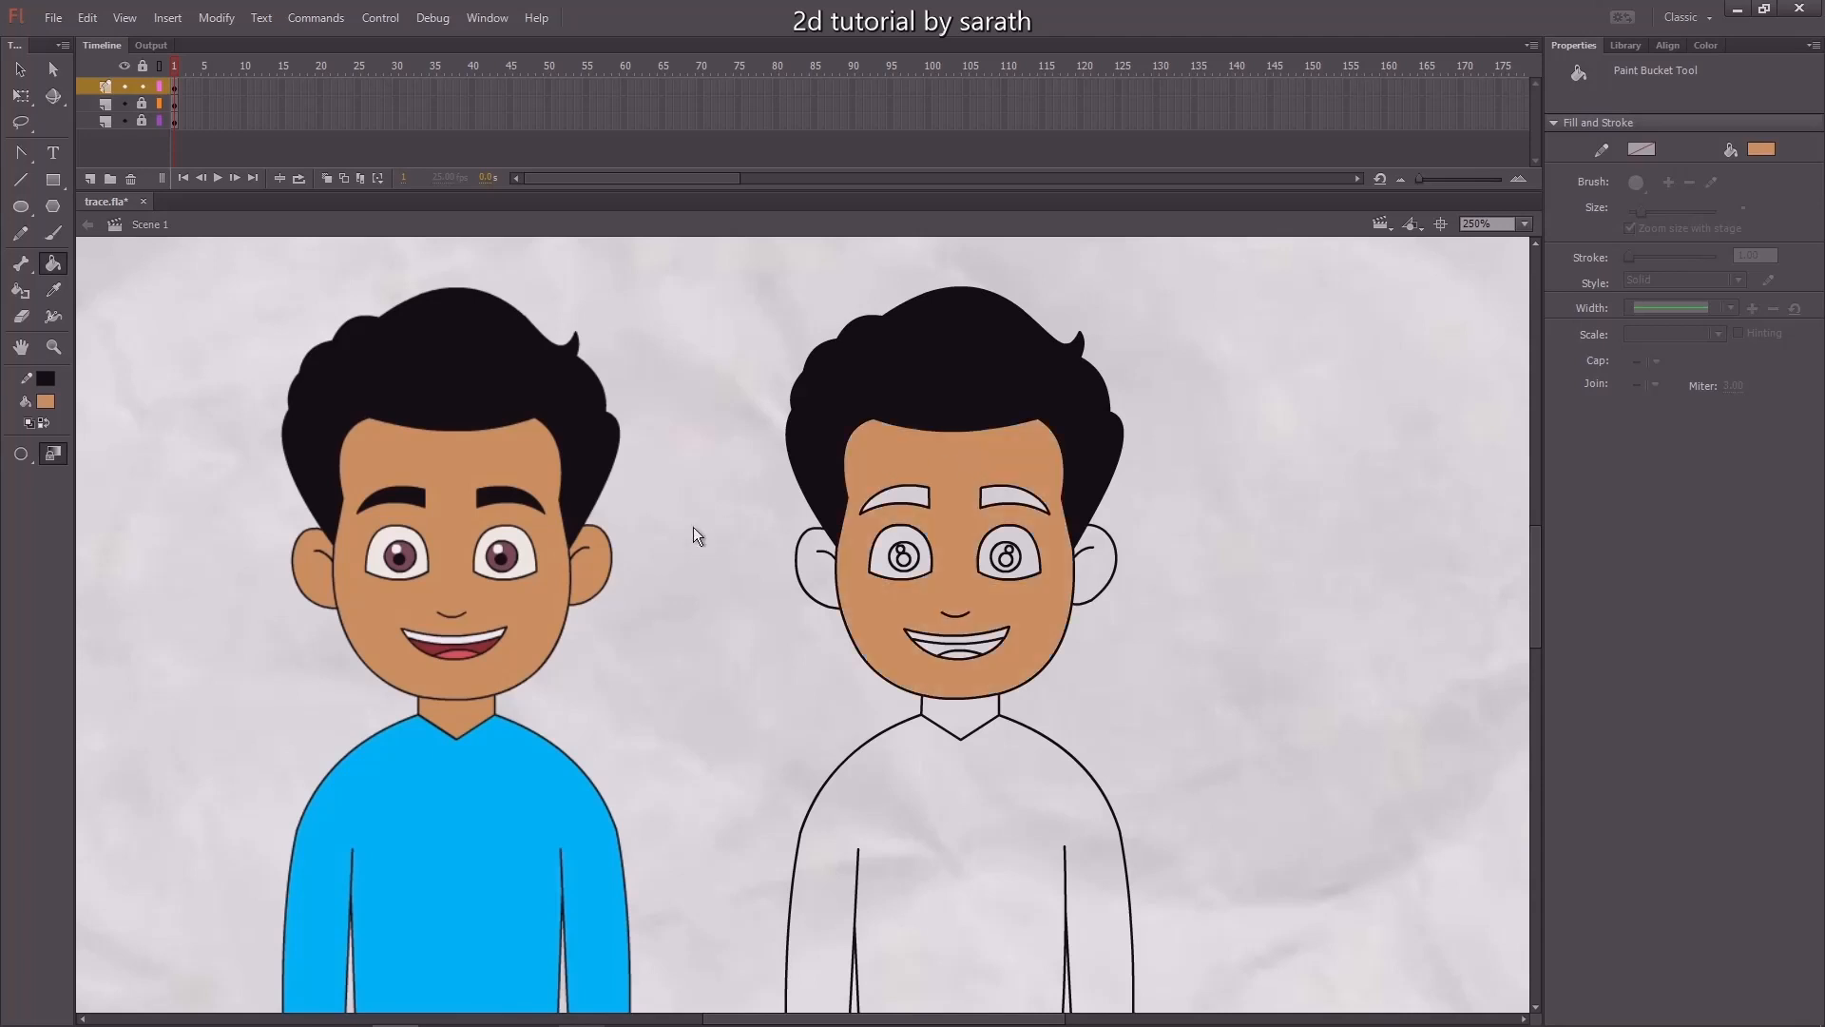
# Sample the white of the reference character's eye and fill both outlined eye whites.
pyautogui.moveTo(693, 527); pyautogui.dragTo(810, 452)
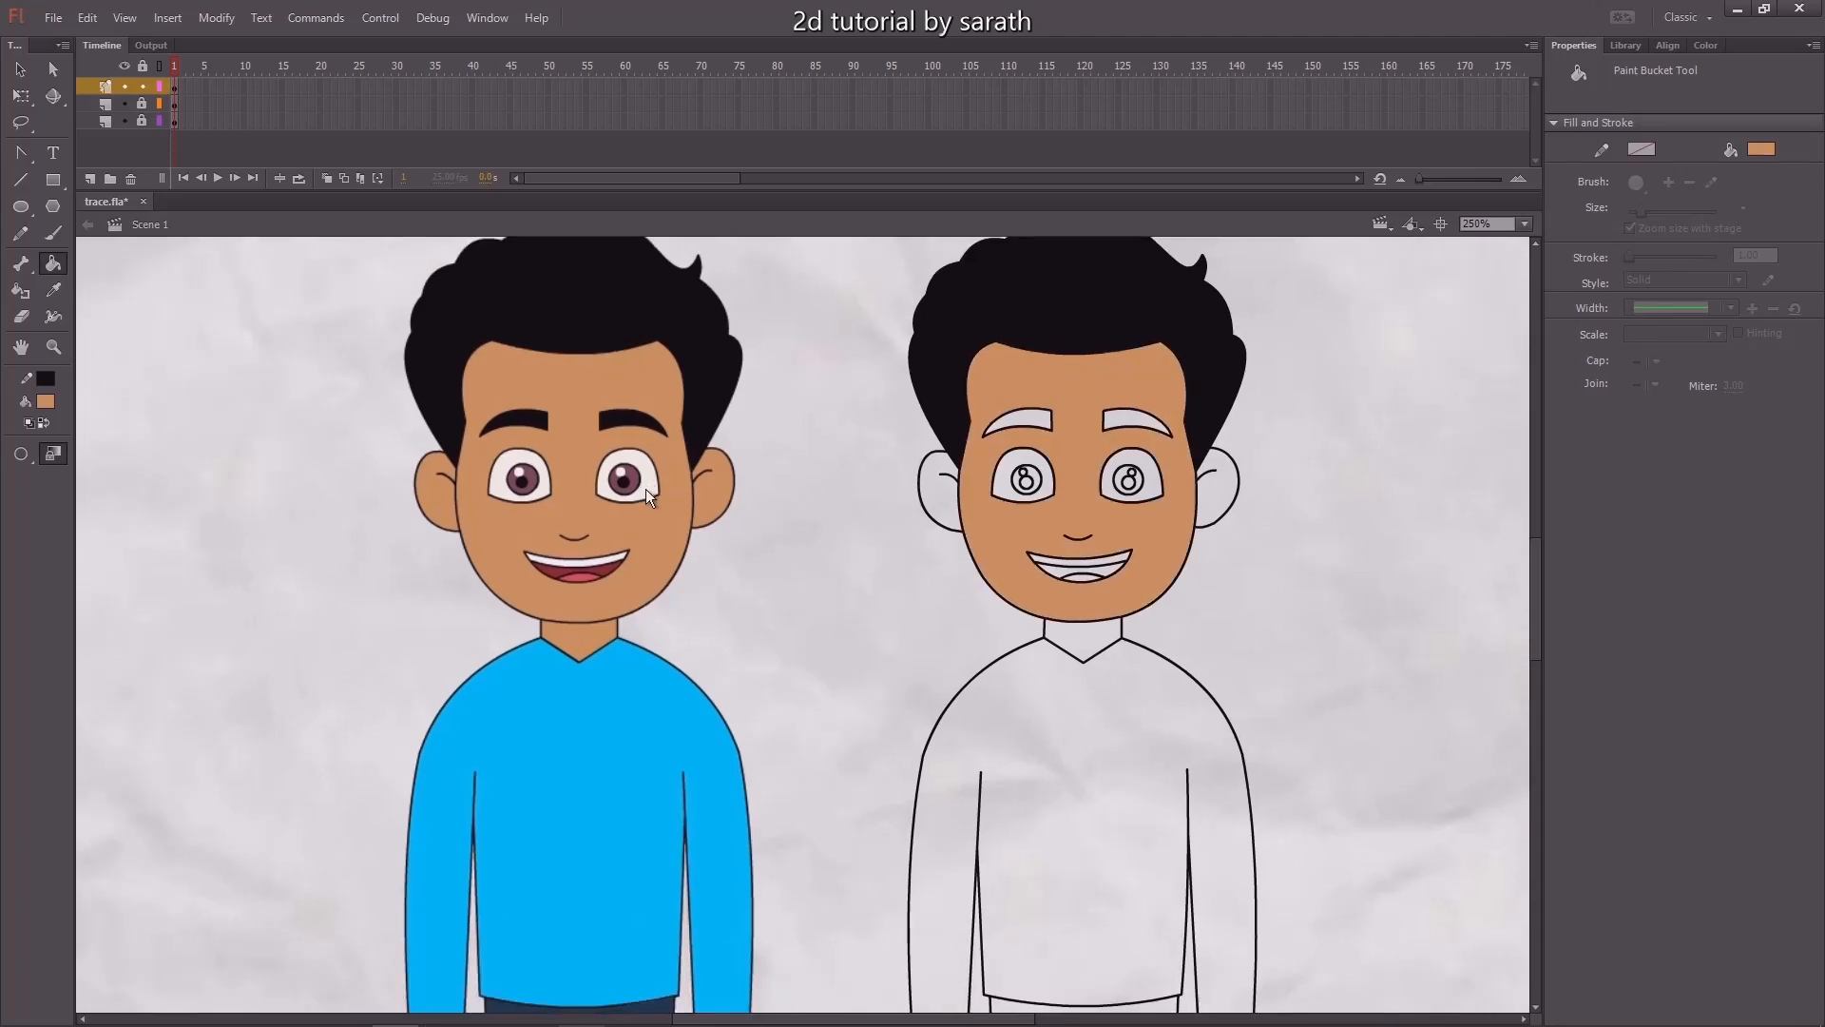
pyautogui.press('i')
pyautogui.click(509, 463)
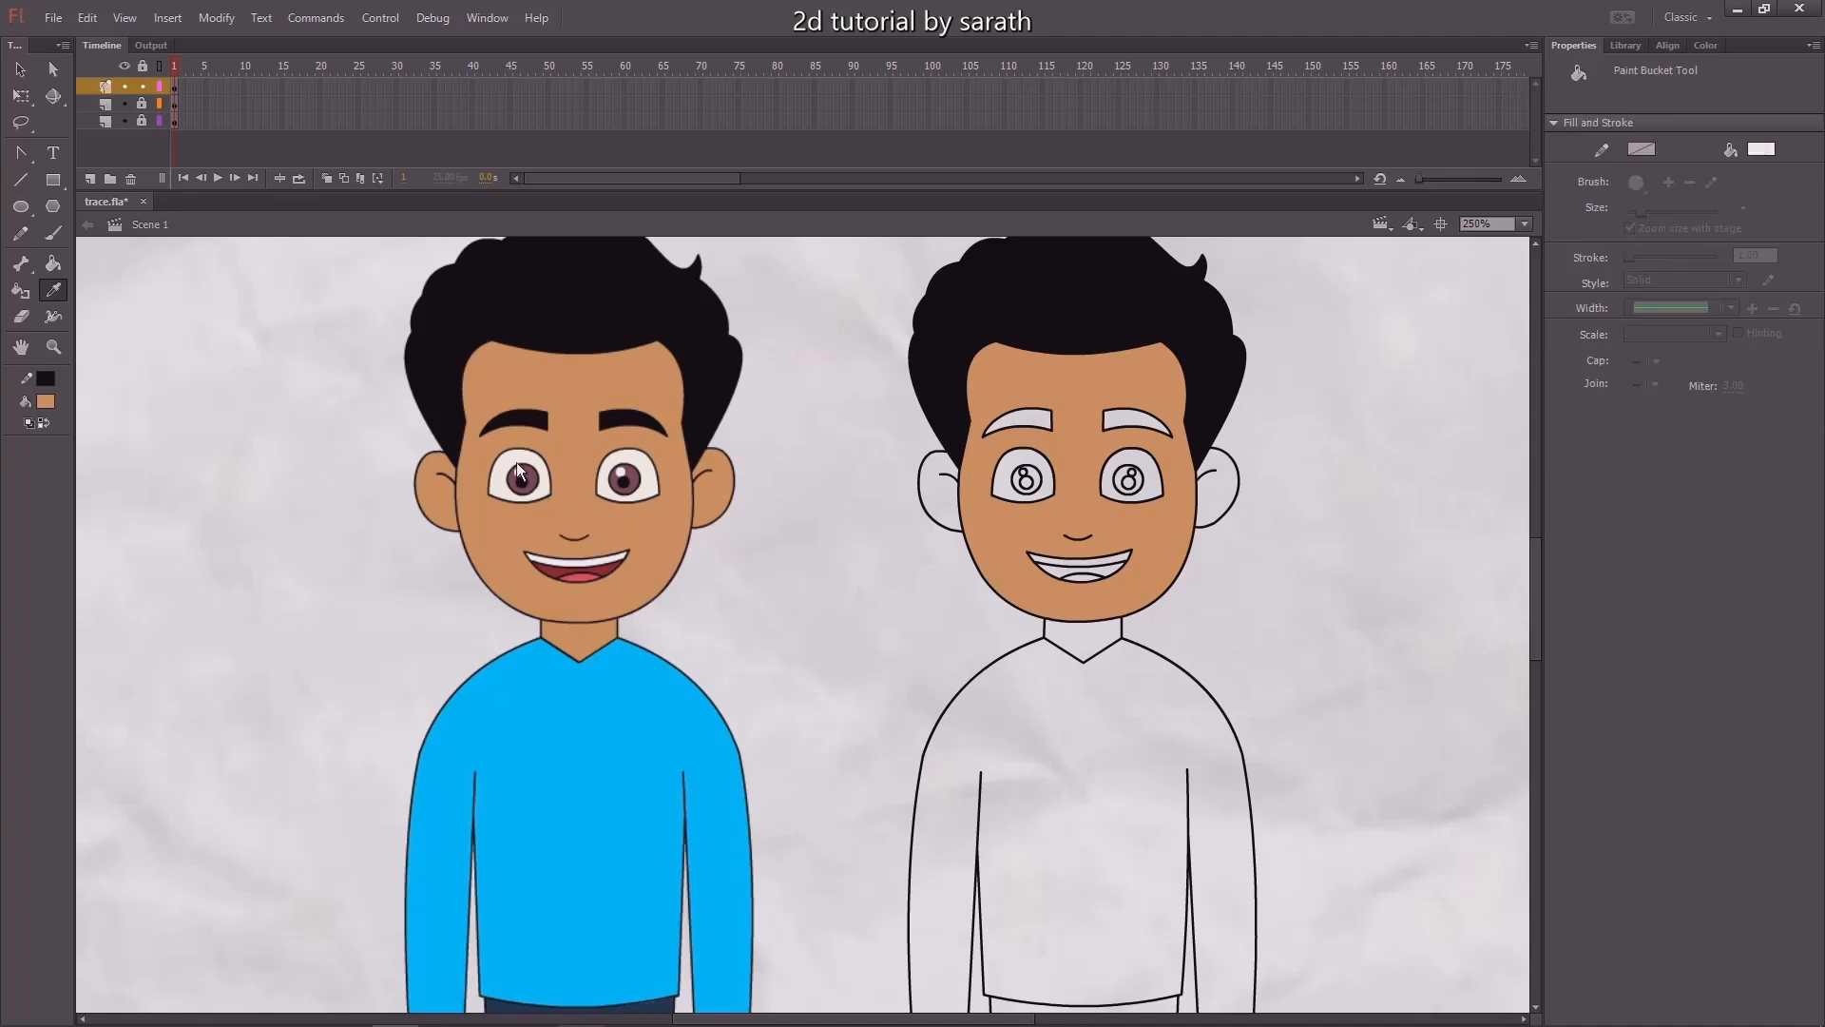
pyautogui.click(1012, 463)
pyautogui.click(1152, 475)
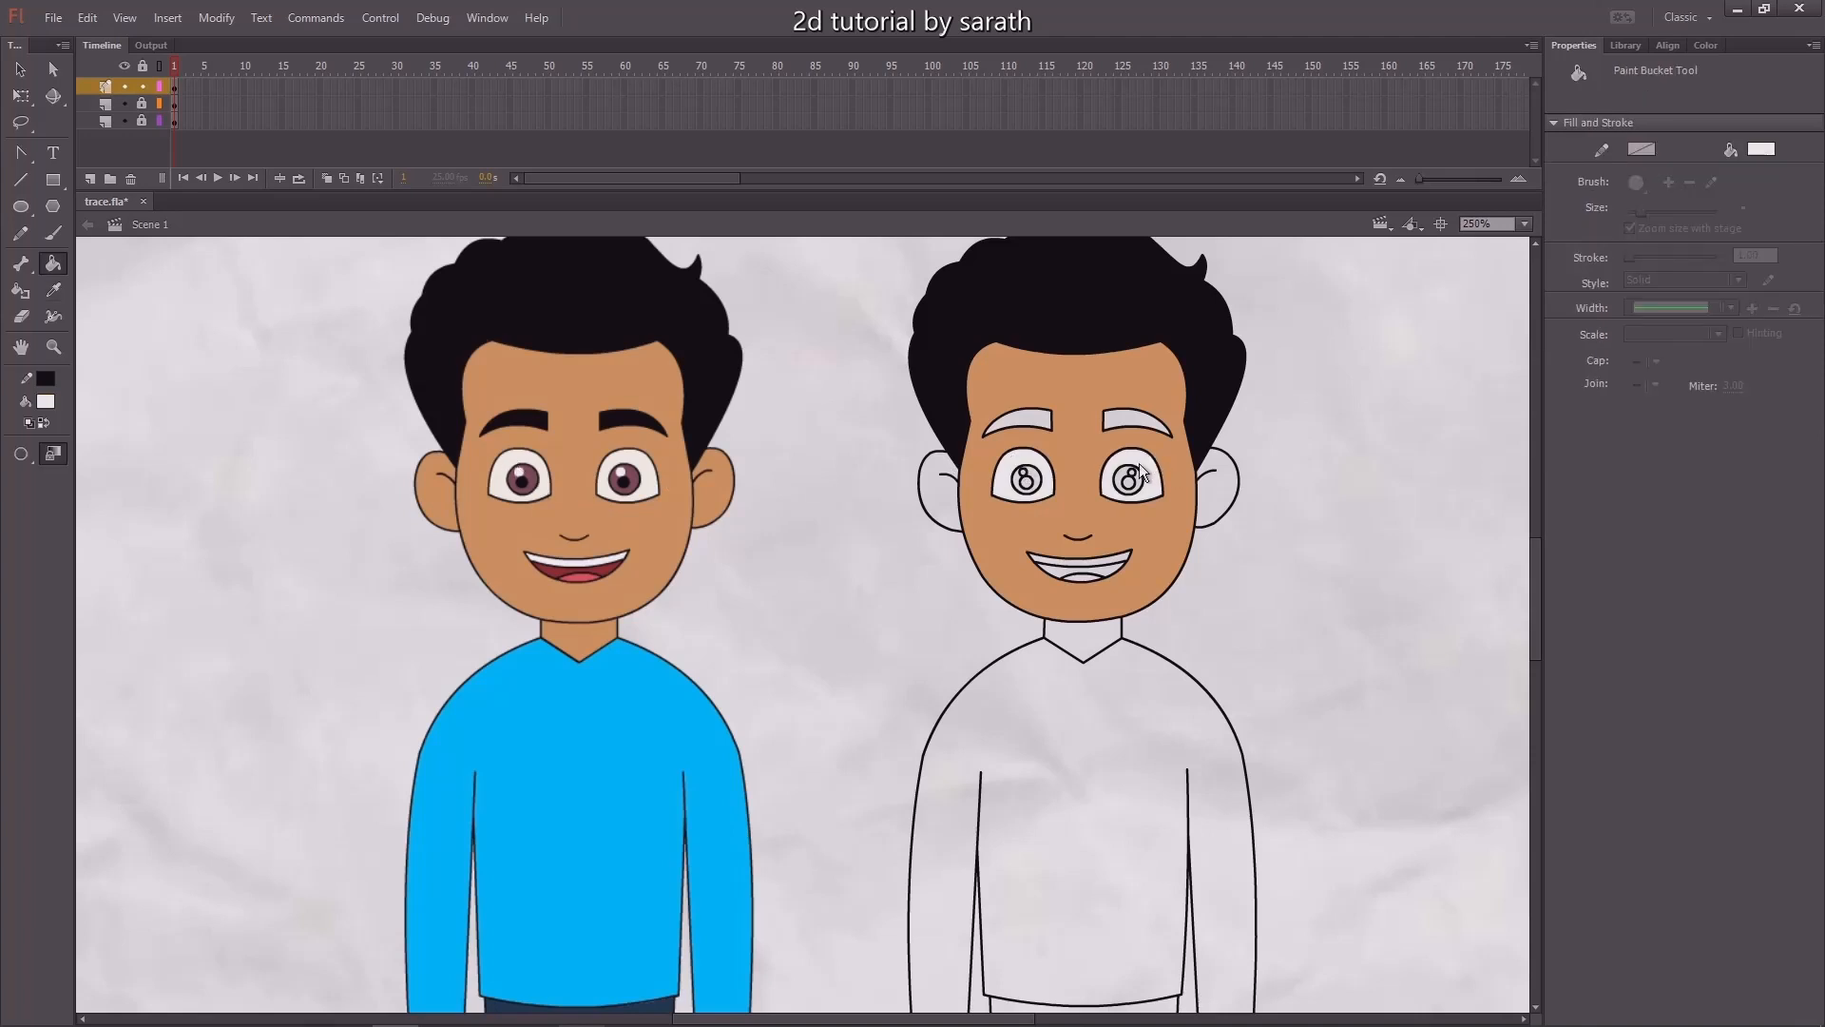
# Fill both irises with maroon and both pupils with black, sampled from the reference eyes.
pyautogui.press('i')
pyautogui.click(530, 478)
pyautogui.press('i')
pyautogui.click(522, 486)
pyautogui.click(1027, 481)
pyautogui.click(1129, 481)
# Sample the reference eye's white and fill the small round highlights in both eyes.
pyautogui.press('i')
pyautogui.click(534, 494)
pyautogui.press('v')
pyautogui.press('z')
pyautogui.click(1133, 485)
pyautogui.press('v')
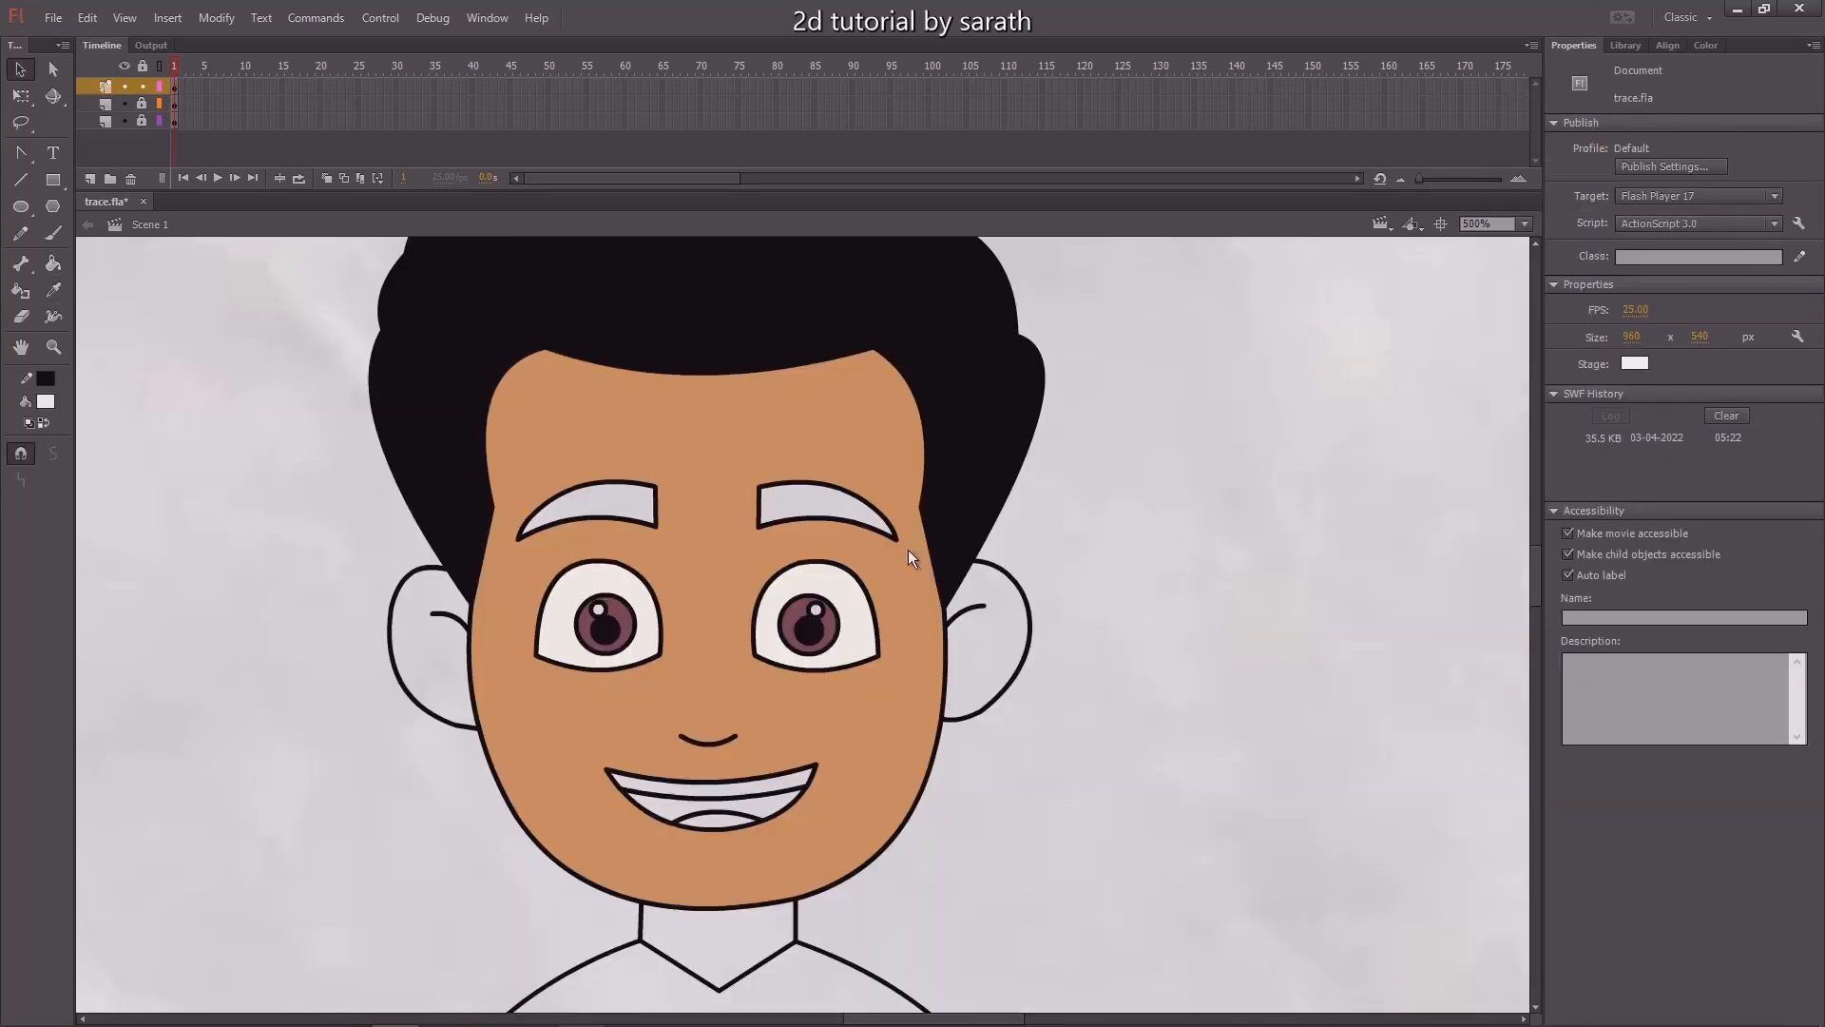
pyautogui.press('k')
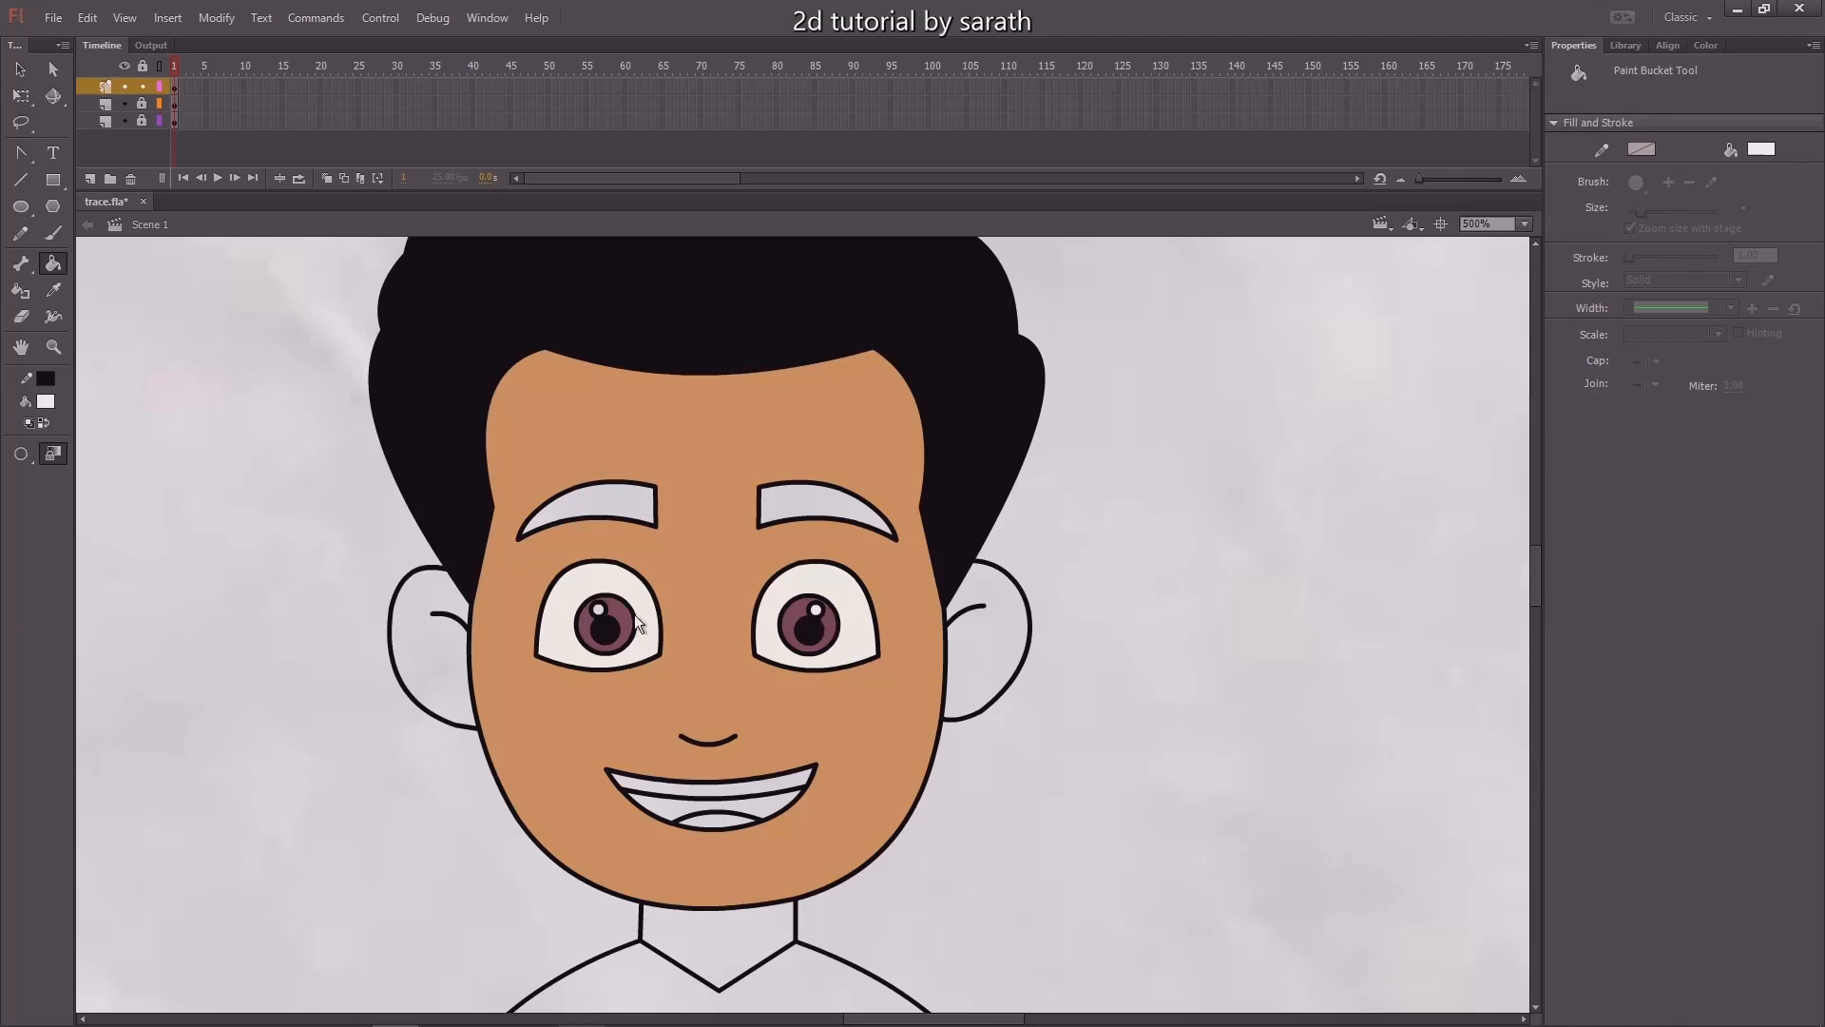
pyautogui.press('v')
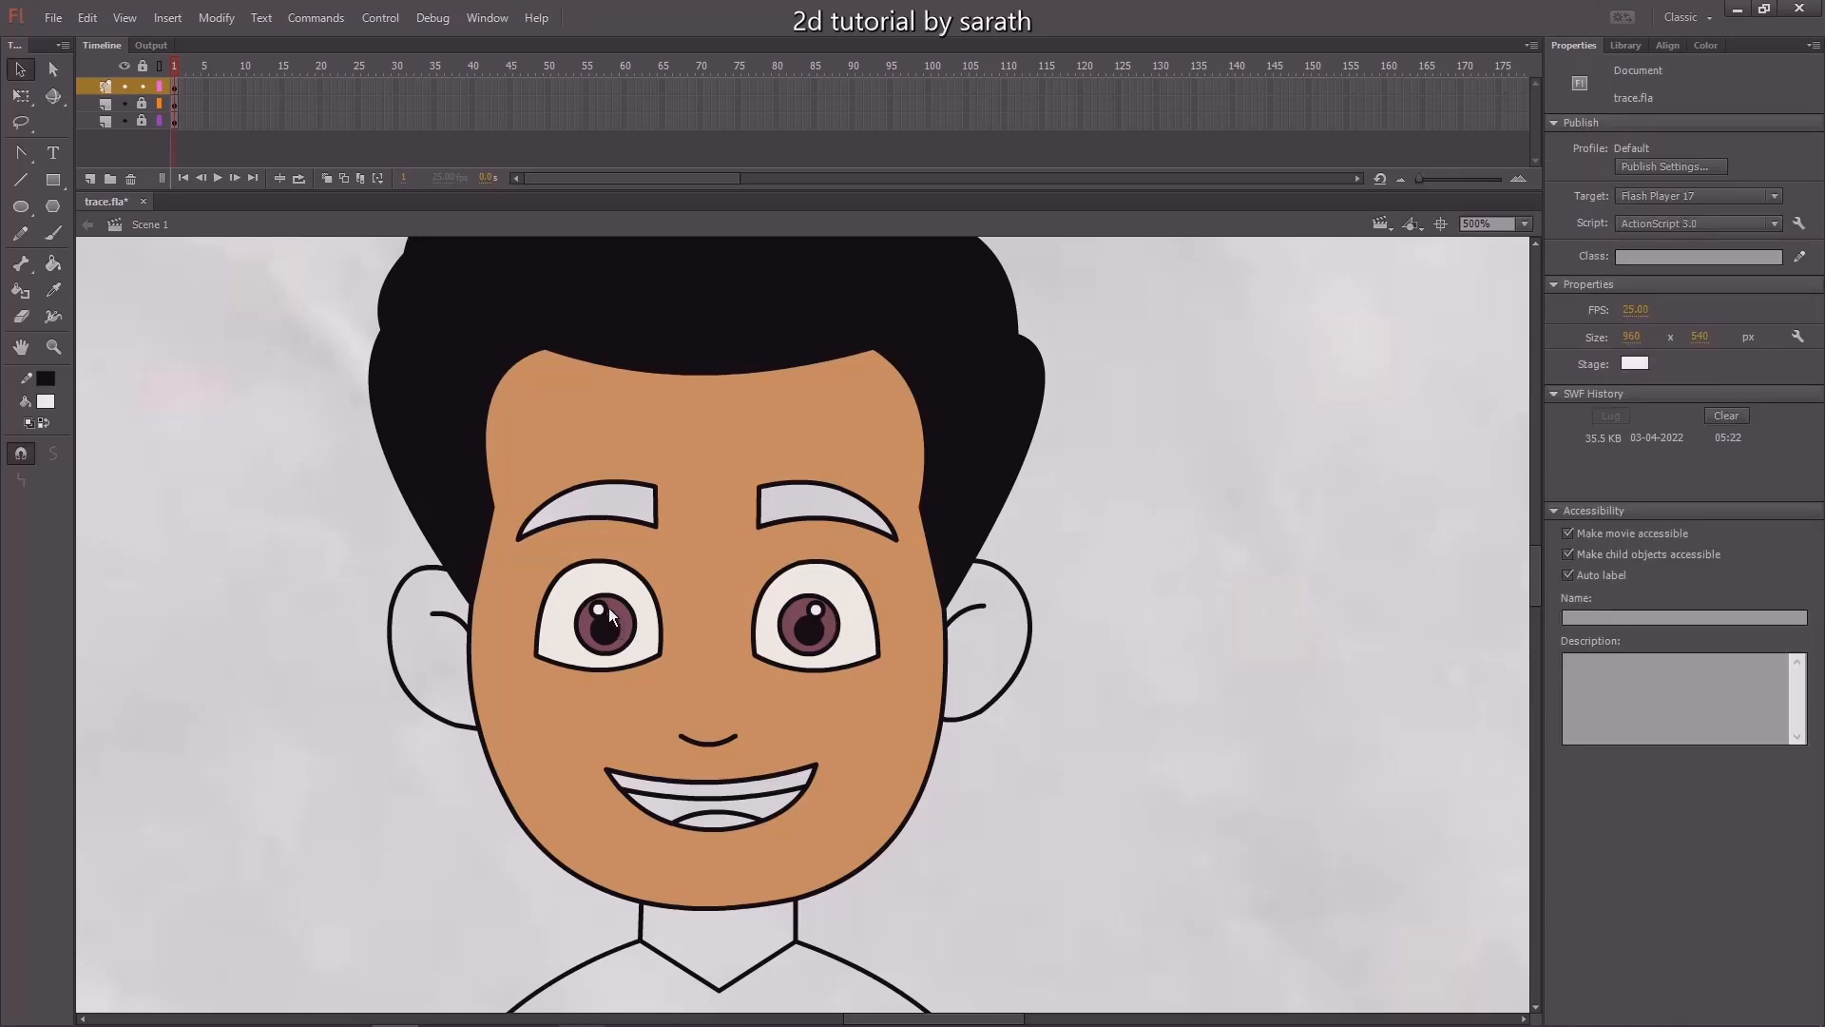
# Sample the black of the reference eyebrows and fill both outlined eyebrows.
pyautogui.hotkey('ctrl', '-')
pyautogui.press('i')
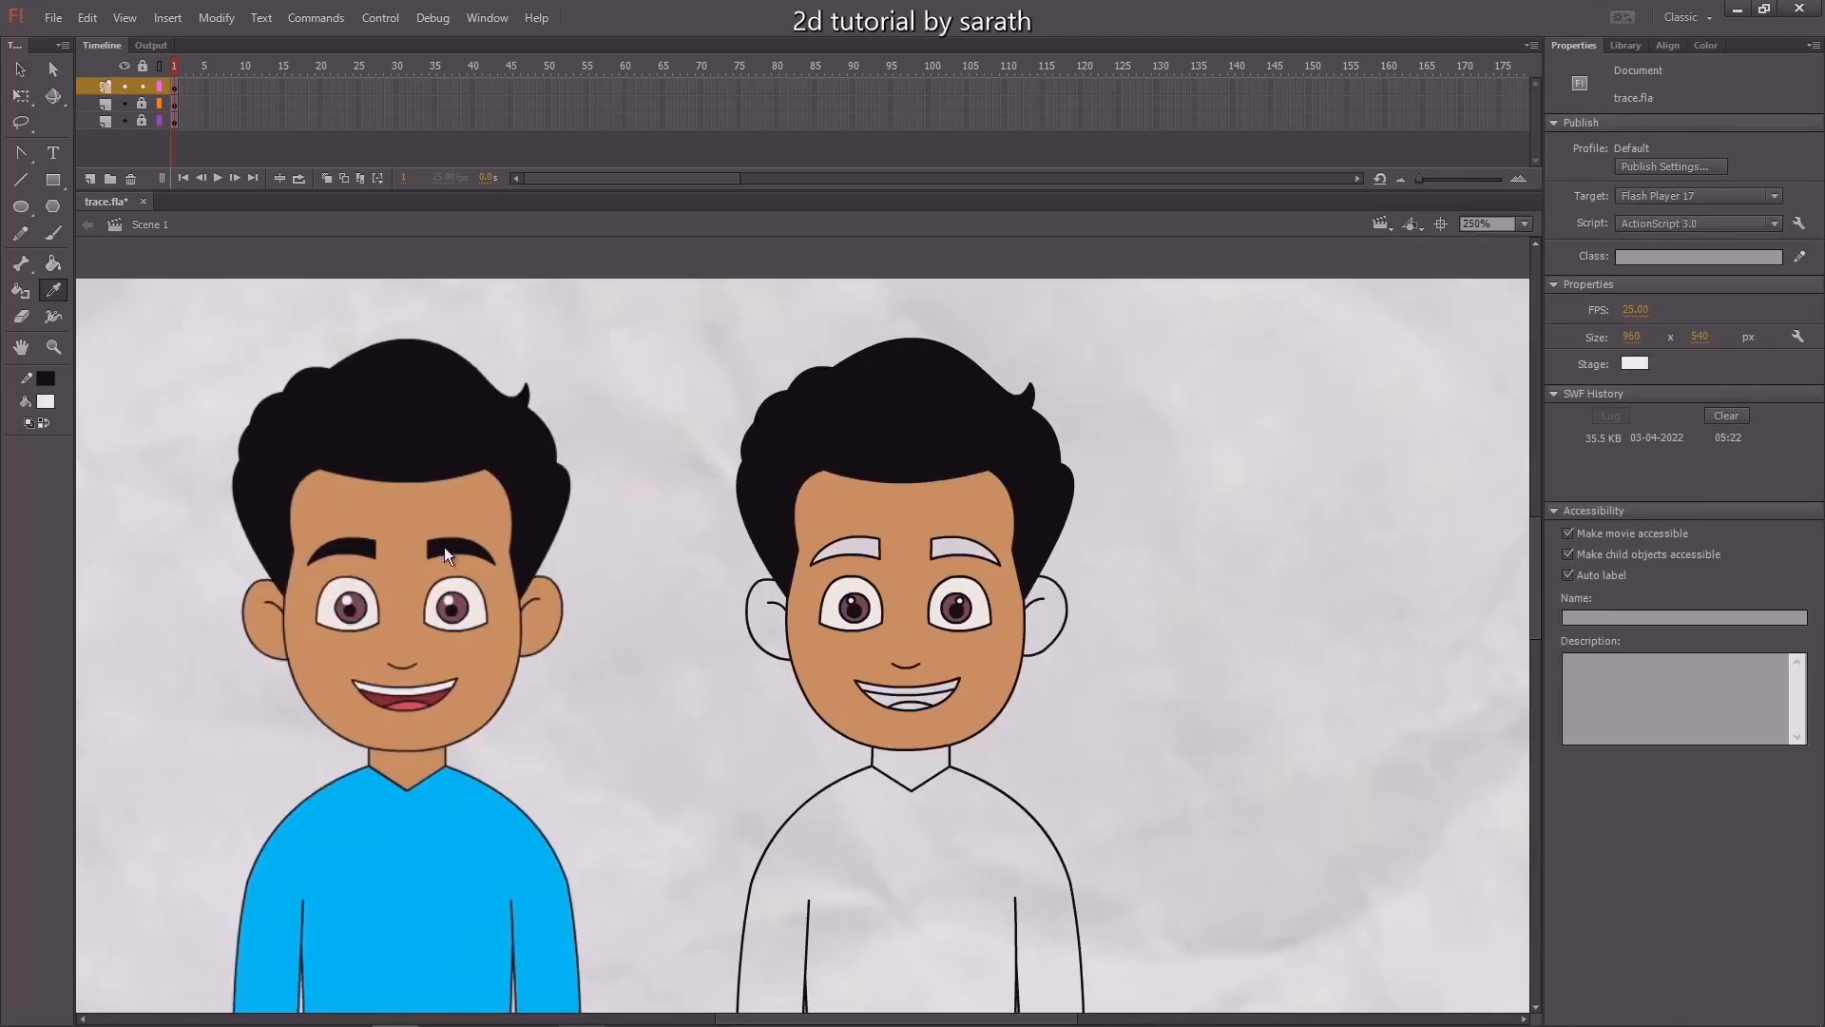
pyautogui.click(443, 546)
pyautogui.scroll(-2, 669, 557)
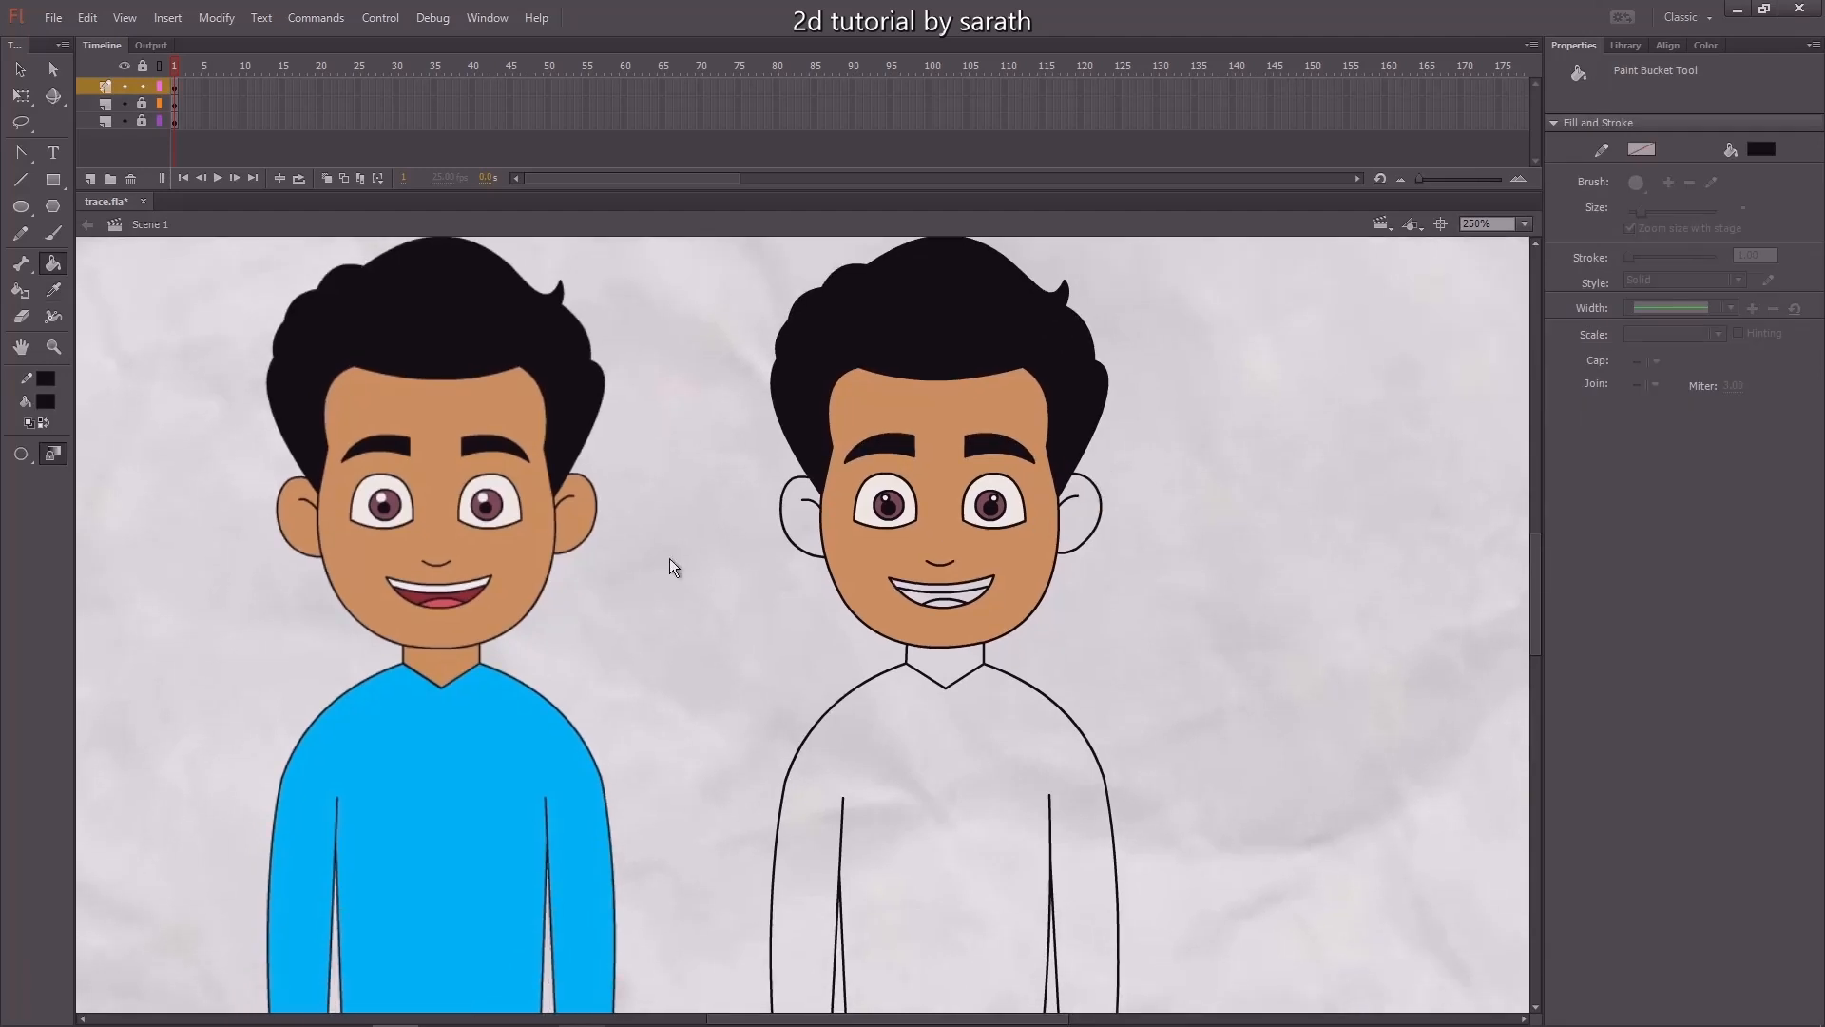
# Fill the mouth interior dark red, the teeth white and the tongue pinkish red, using colours sampled from the reference mouth.
pyautogui.press('i')
pyautogui.click(465, 597)
pyautogui.press('i')
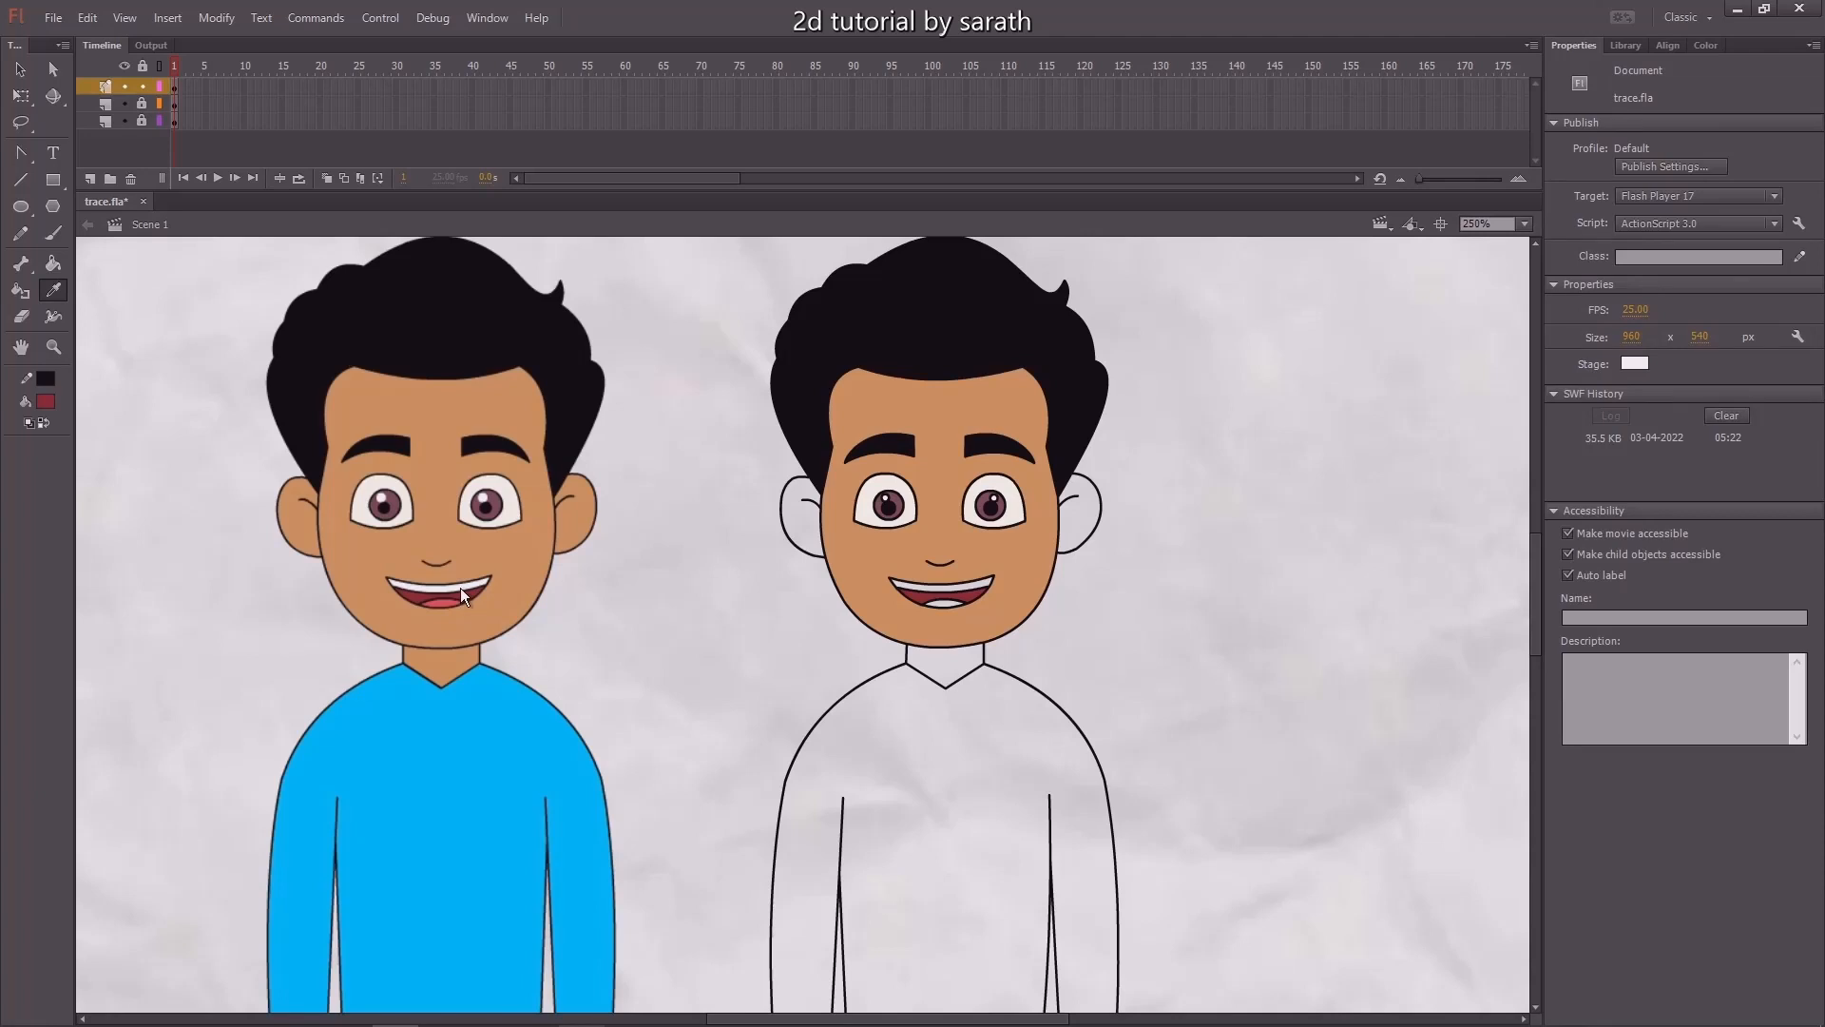
pyautogui.click(460, 587)
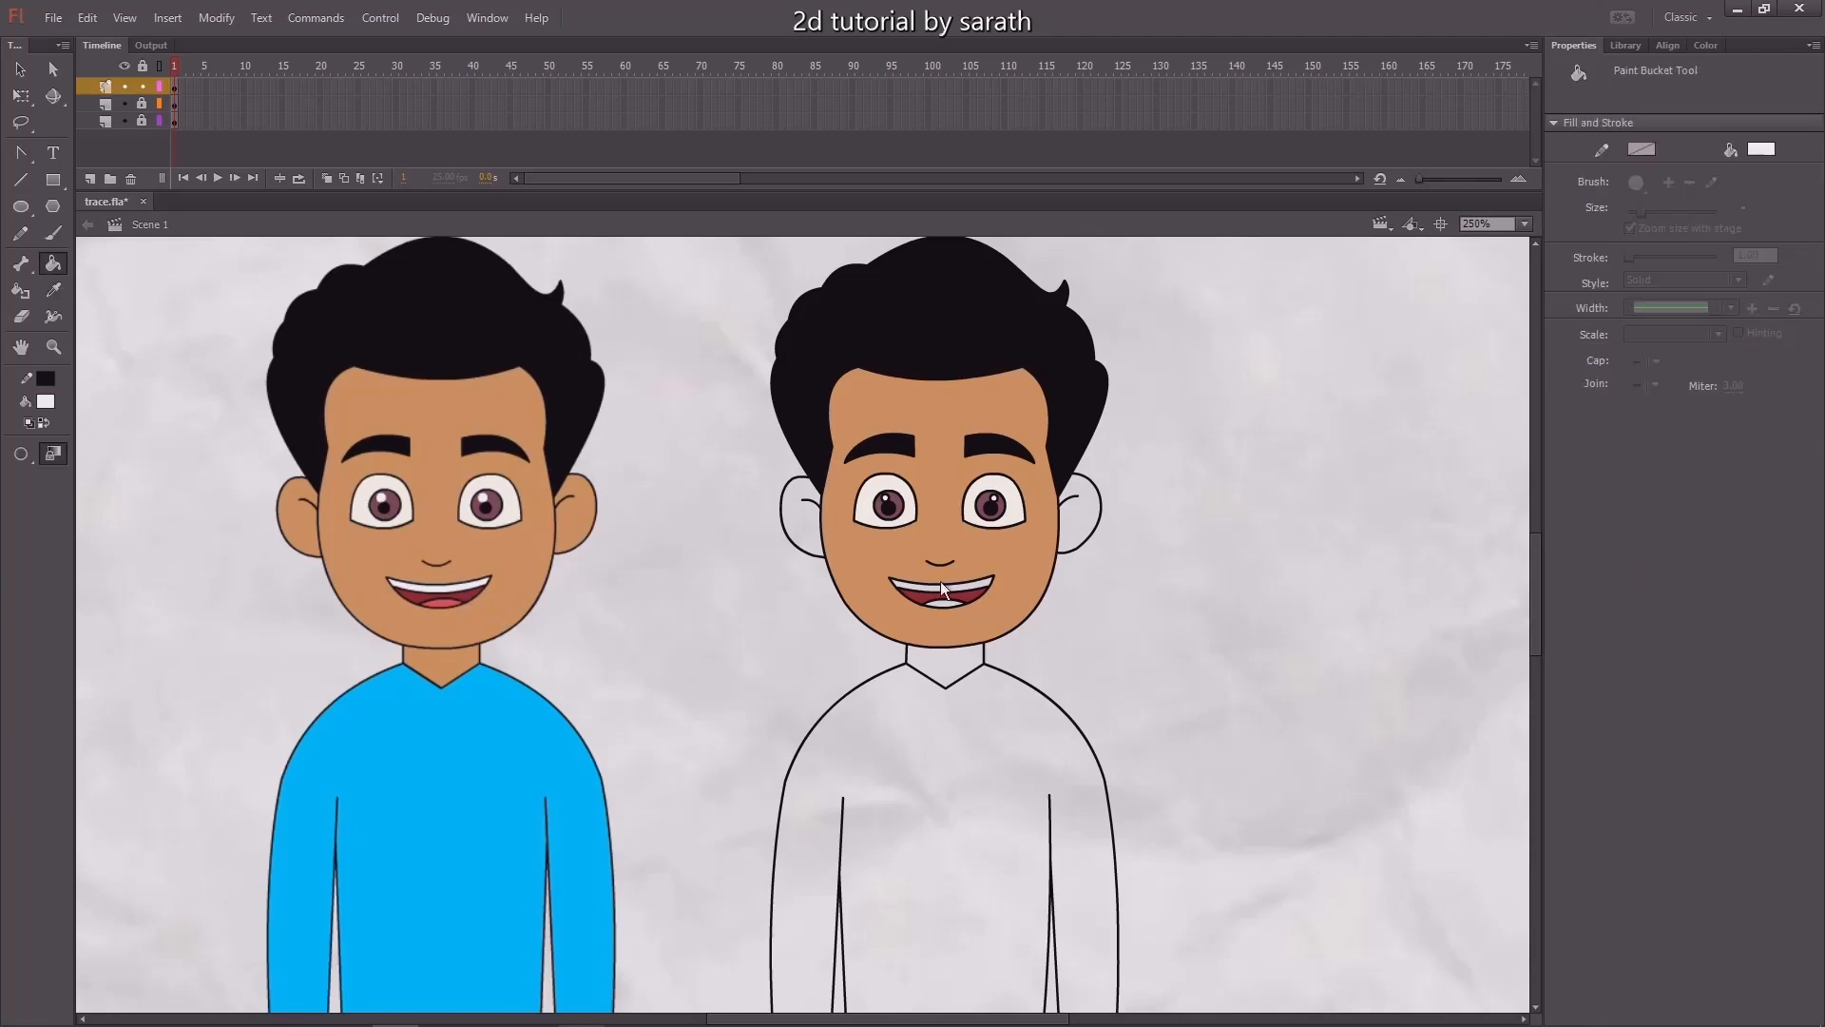
pyautogui.press('i')
pyautogui.click(443, 602)
# Fill both ears and the neck with the skin colour sampled from the reference ear.
pyautogui.press('i')
pyautogui.click(578, 505)
pyautogui.moveTo(1173, 601); pyautogui.dragTo(1057, 402)
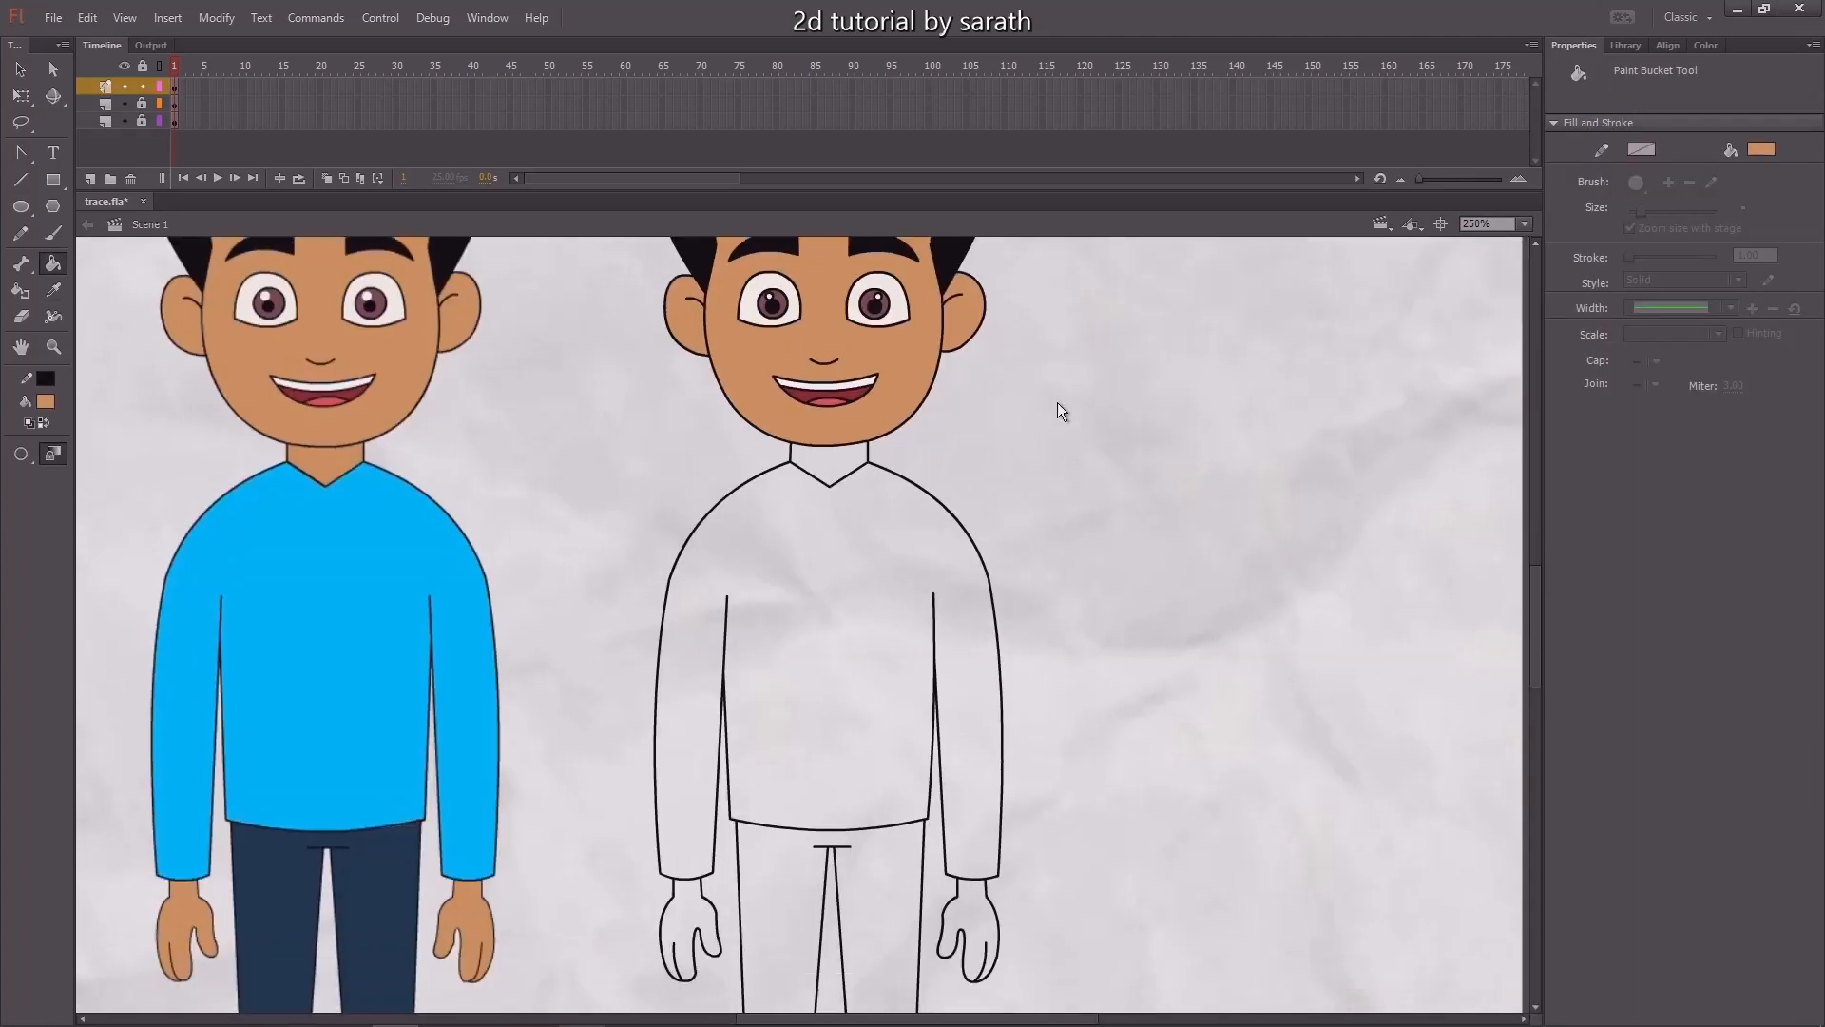
# Sample the reference shirt's blue and fill the outlined shirt body and sleeves.
pyautogui.press('i')
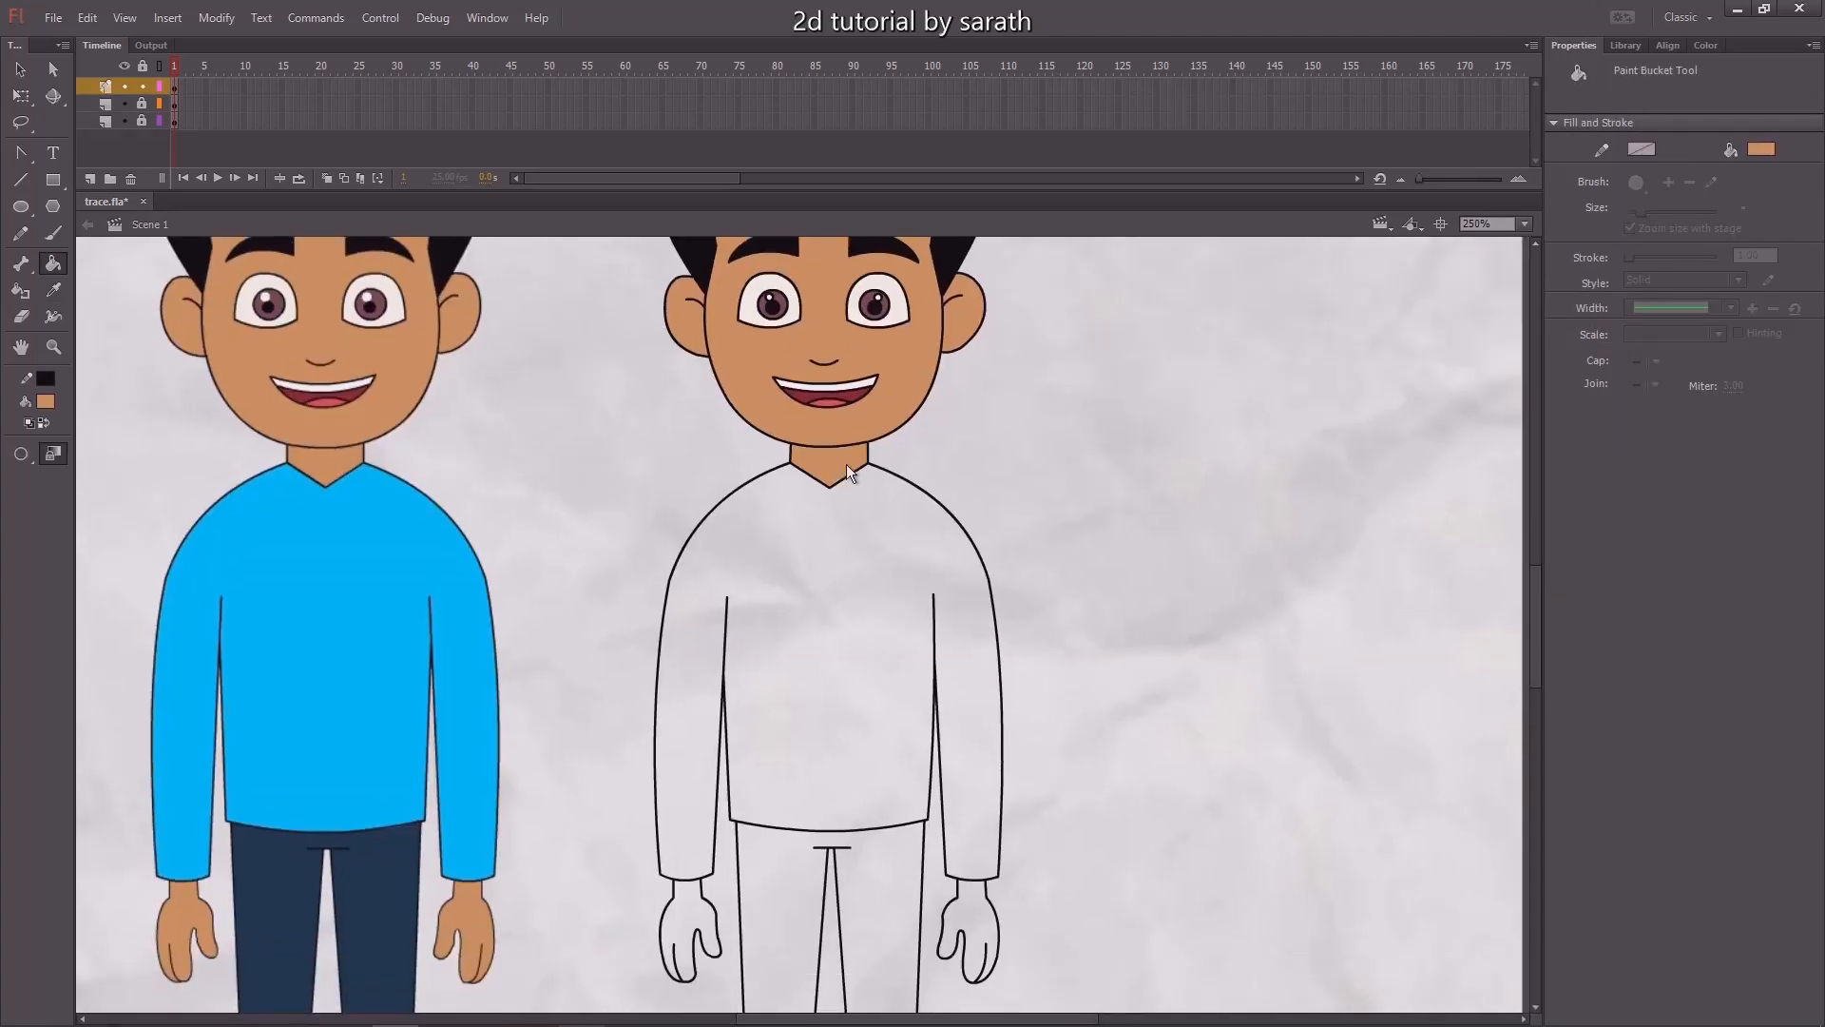
pyautogui.moveTo(490, 584); pyautogui.dragTo(576, 466)
pyautogui.click(483, 458)
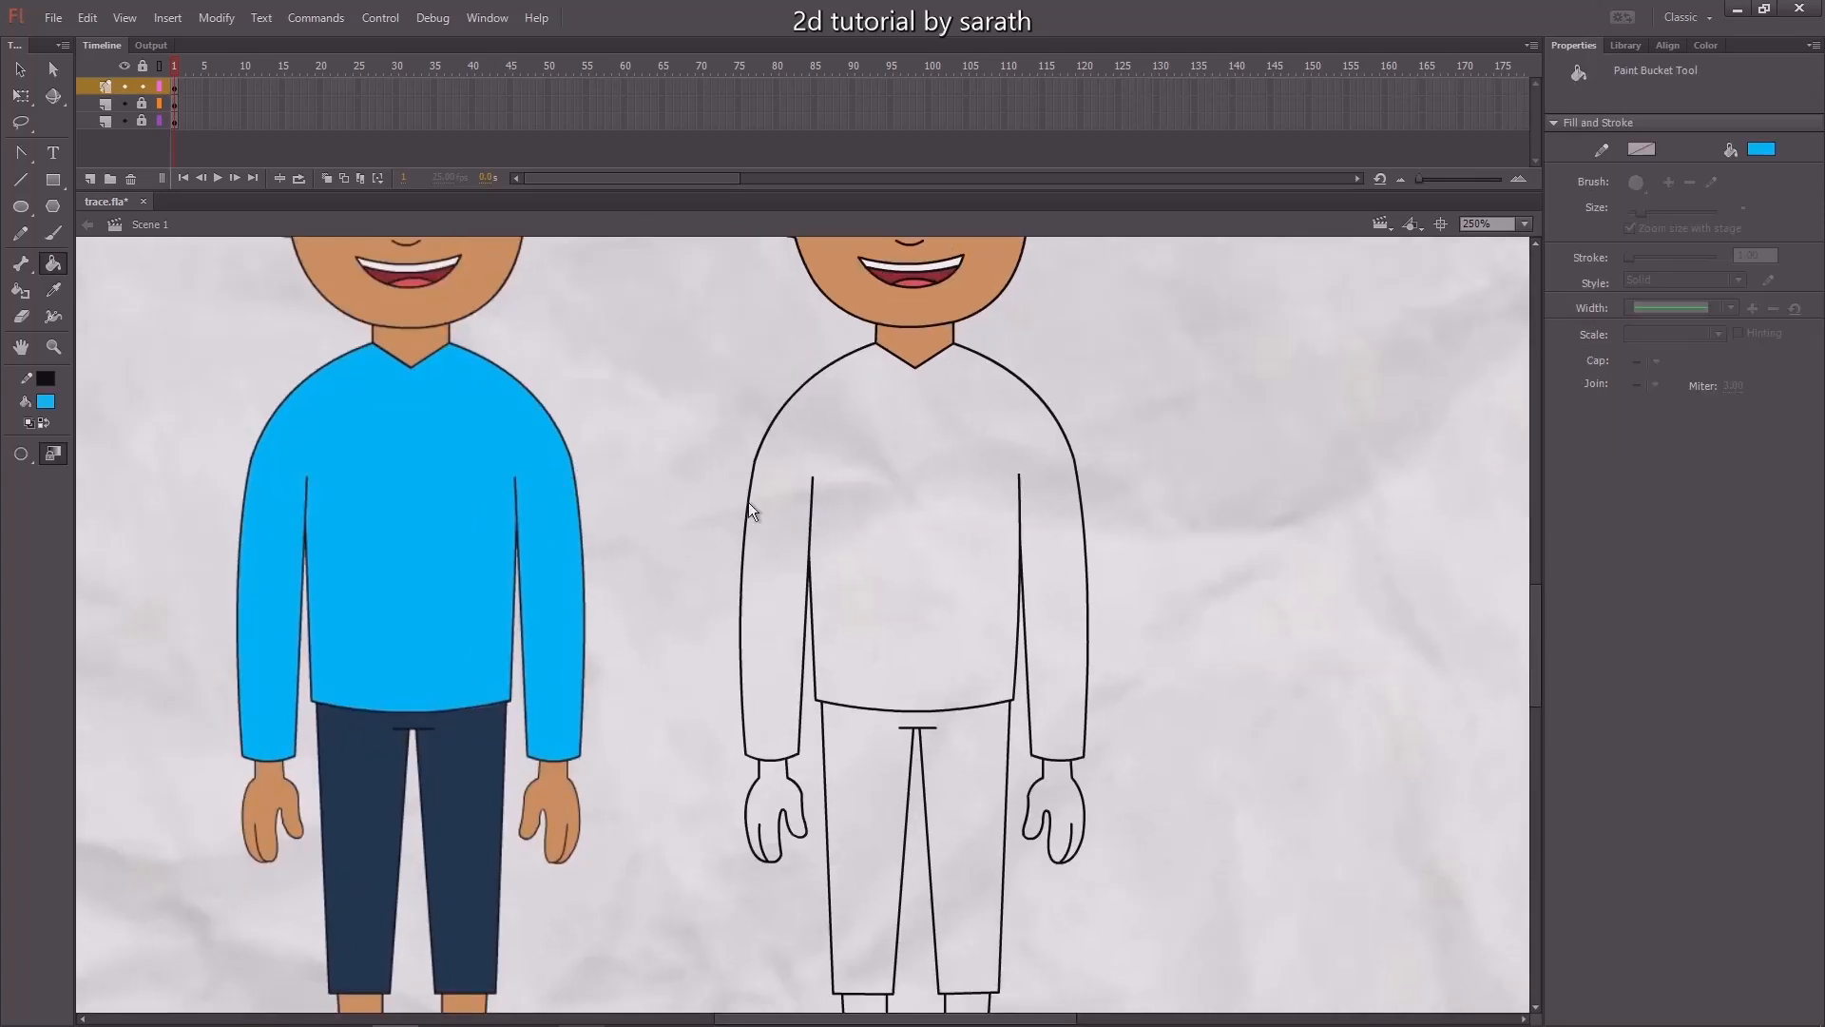
pyautogui.click(951, 514)
# Sample the skin colour from the coloured copy's neck and fill the hand on its left side.
pyautogui.moveTo(1185, 641); pyautogui.dragTo(1091, 439)
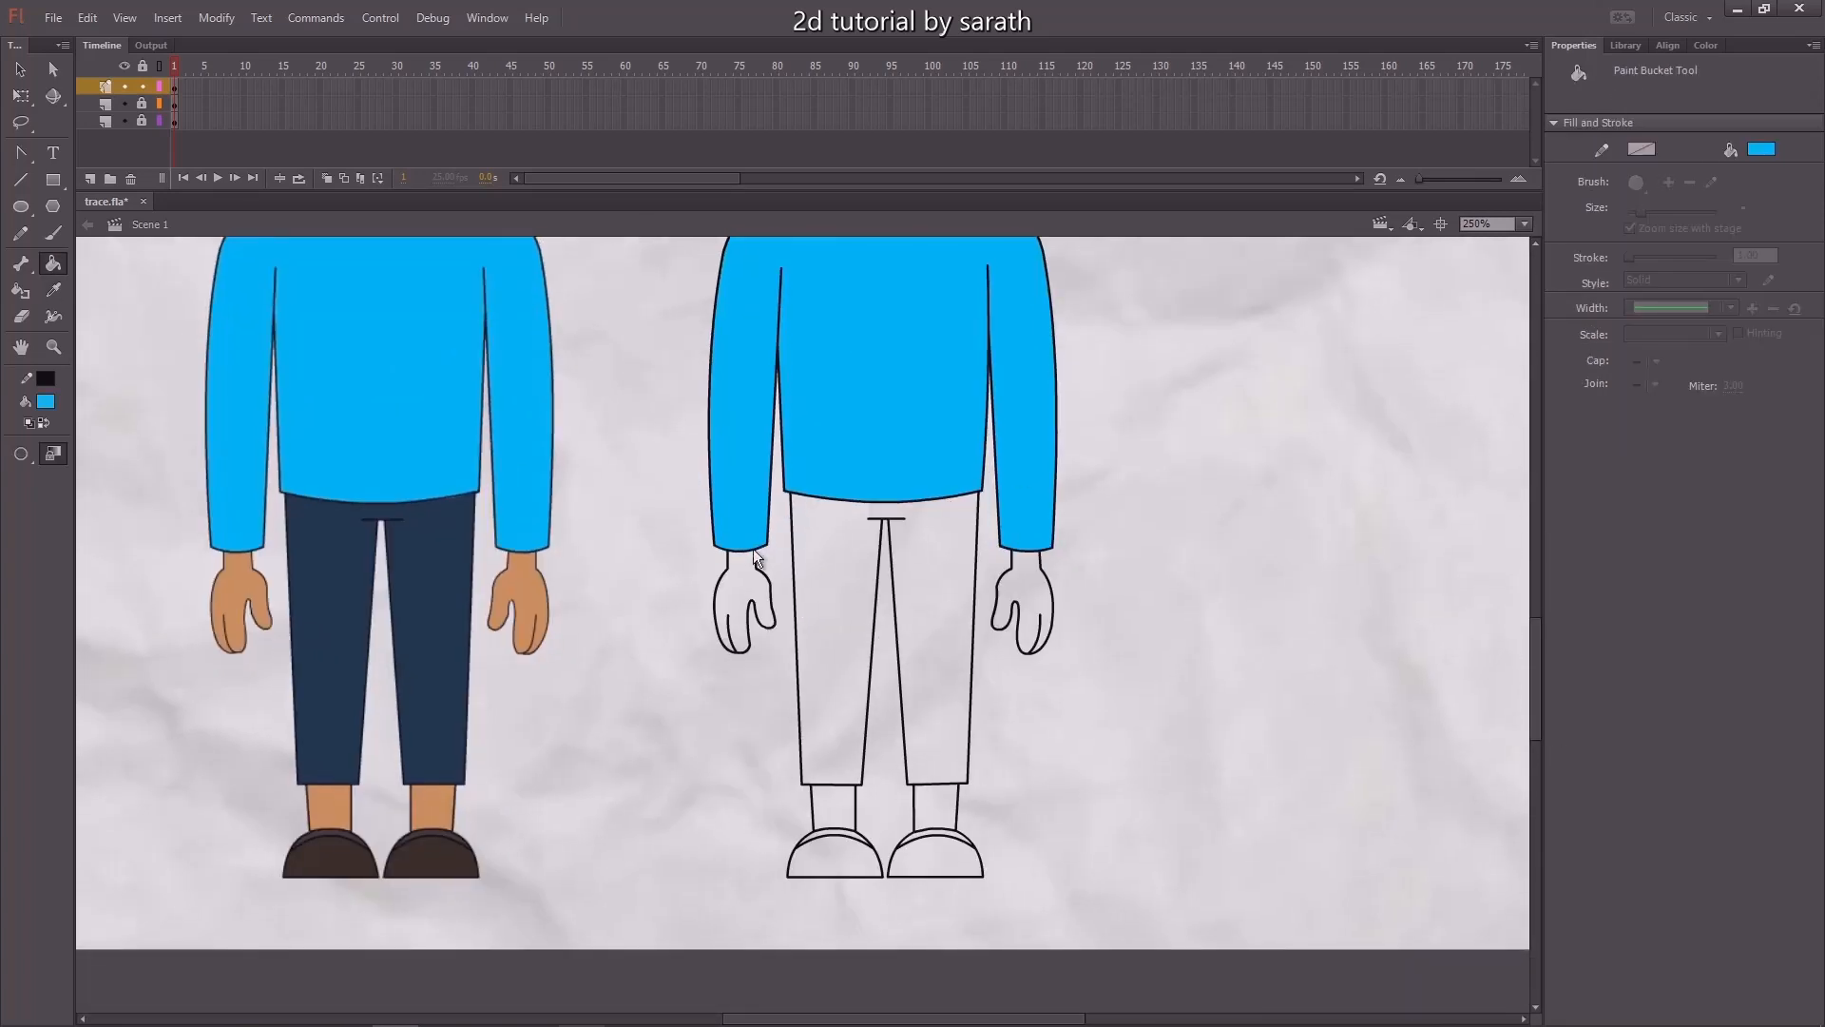
pyautogui.moveTo(663, 424); pyautogui.dragTo(669, 673)
pyautogui.press('i')
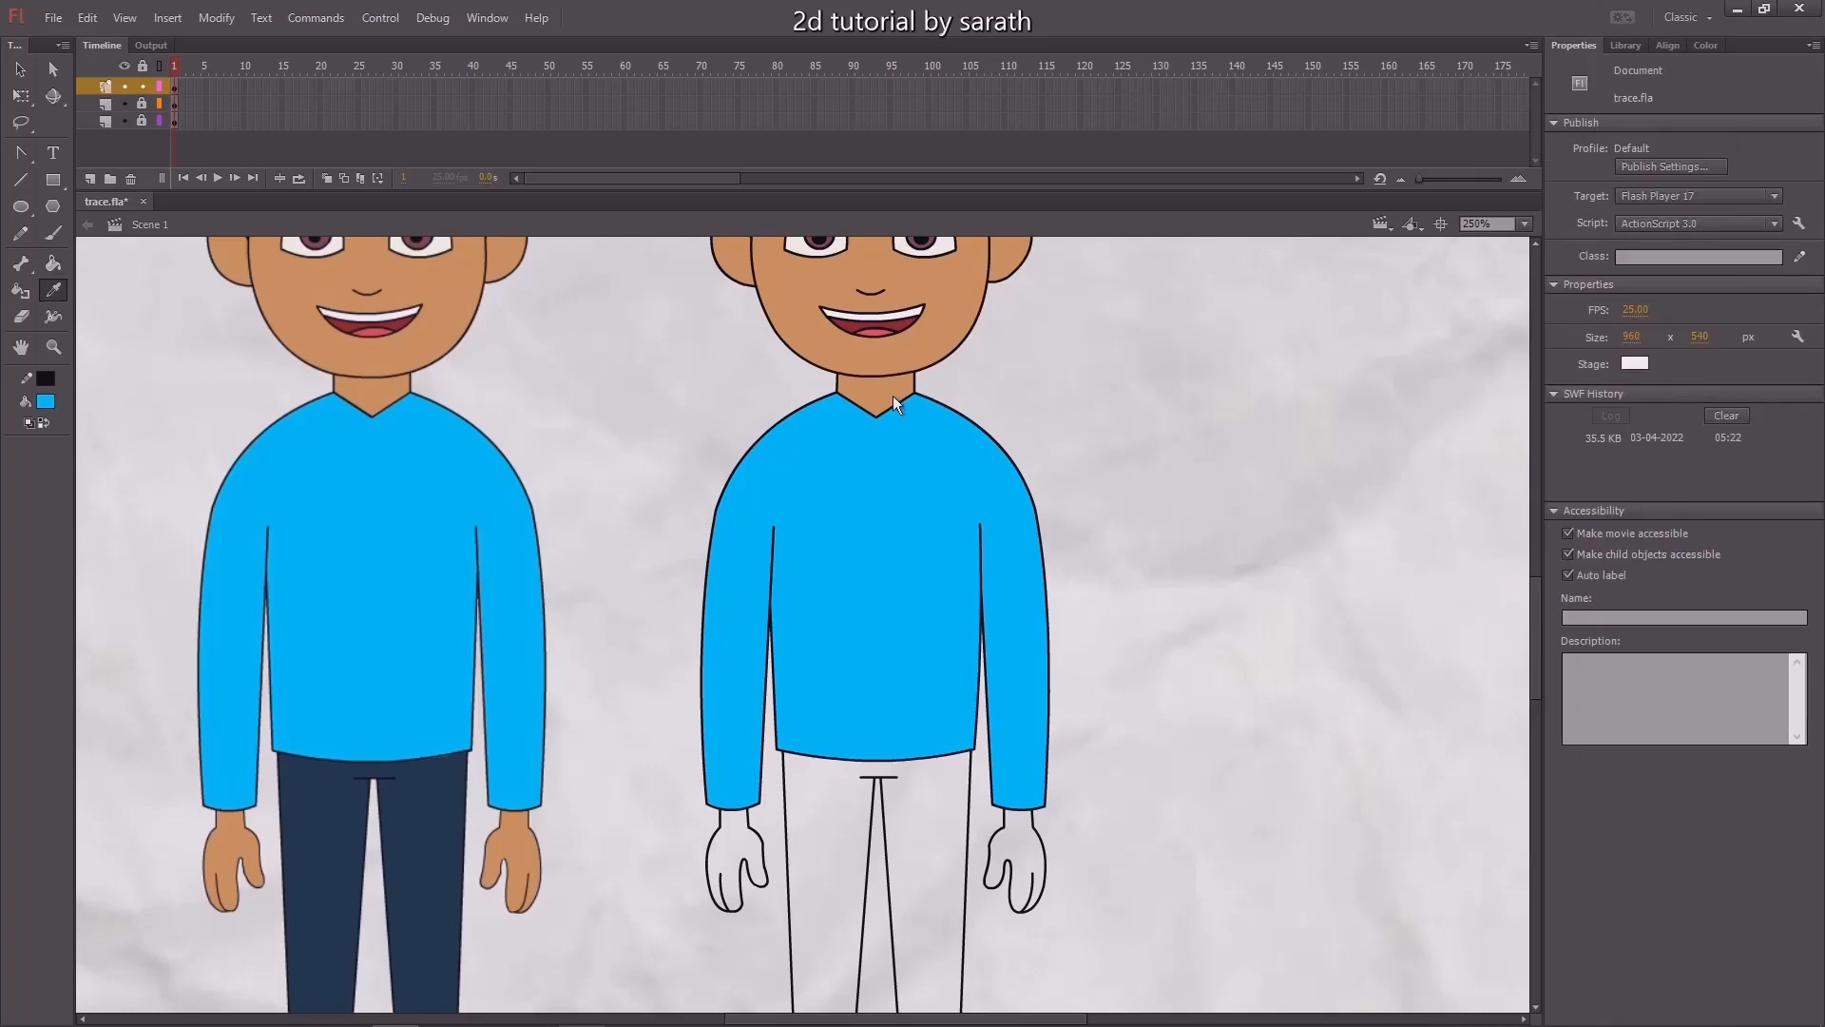
pyautogui.click(880, 395)
pyautogui.click(743, 836)
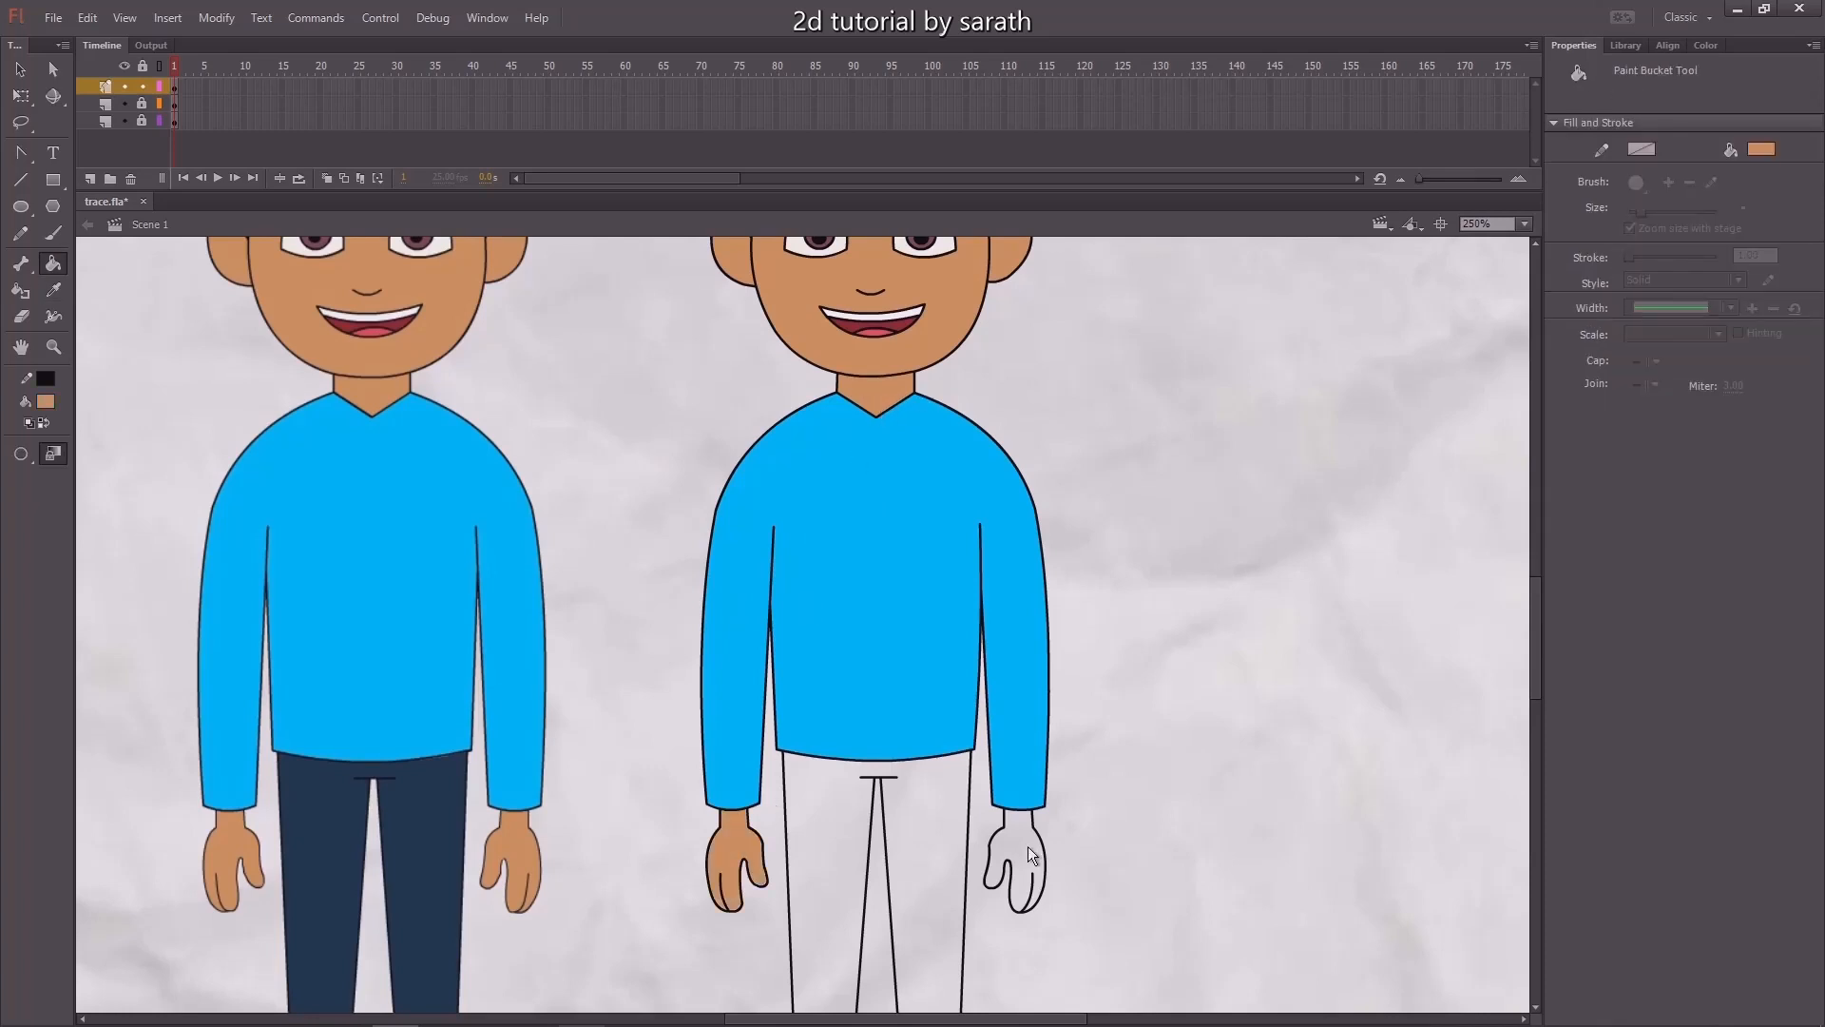
# Set the Paint Bucket to Close Small Gaps and fill the hand on the right side with the skin colour.
pyautogui.moveTo(1123, 790); pyautogui.dragTo(899, 758)
pyautogui.press('v')
pyautogui.click(1032, 692)
pyautogui.scroll(2, 1032, 692)
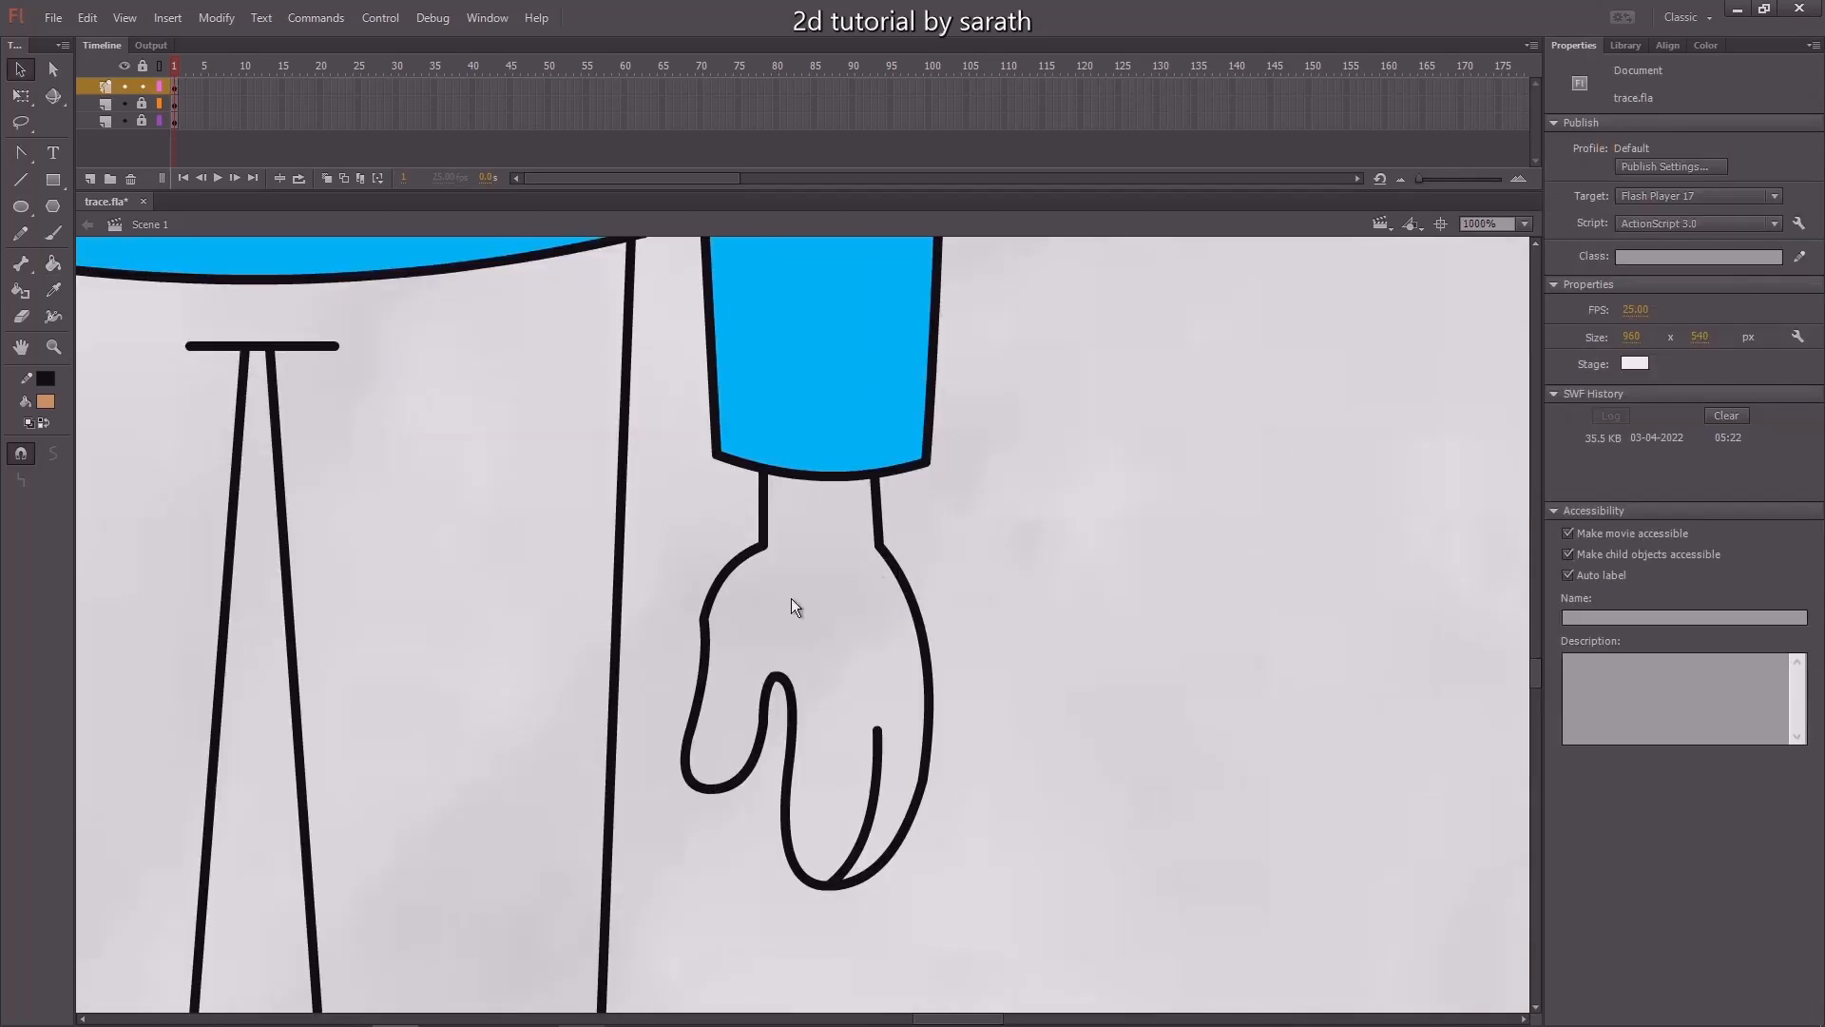
pyautogui.press('k')
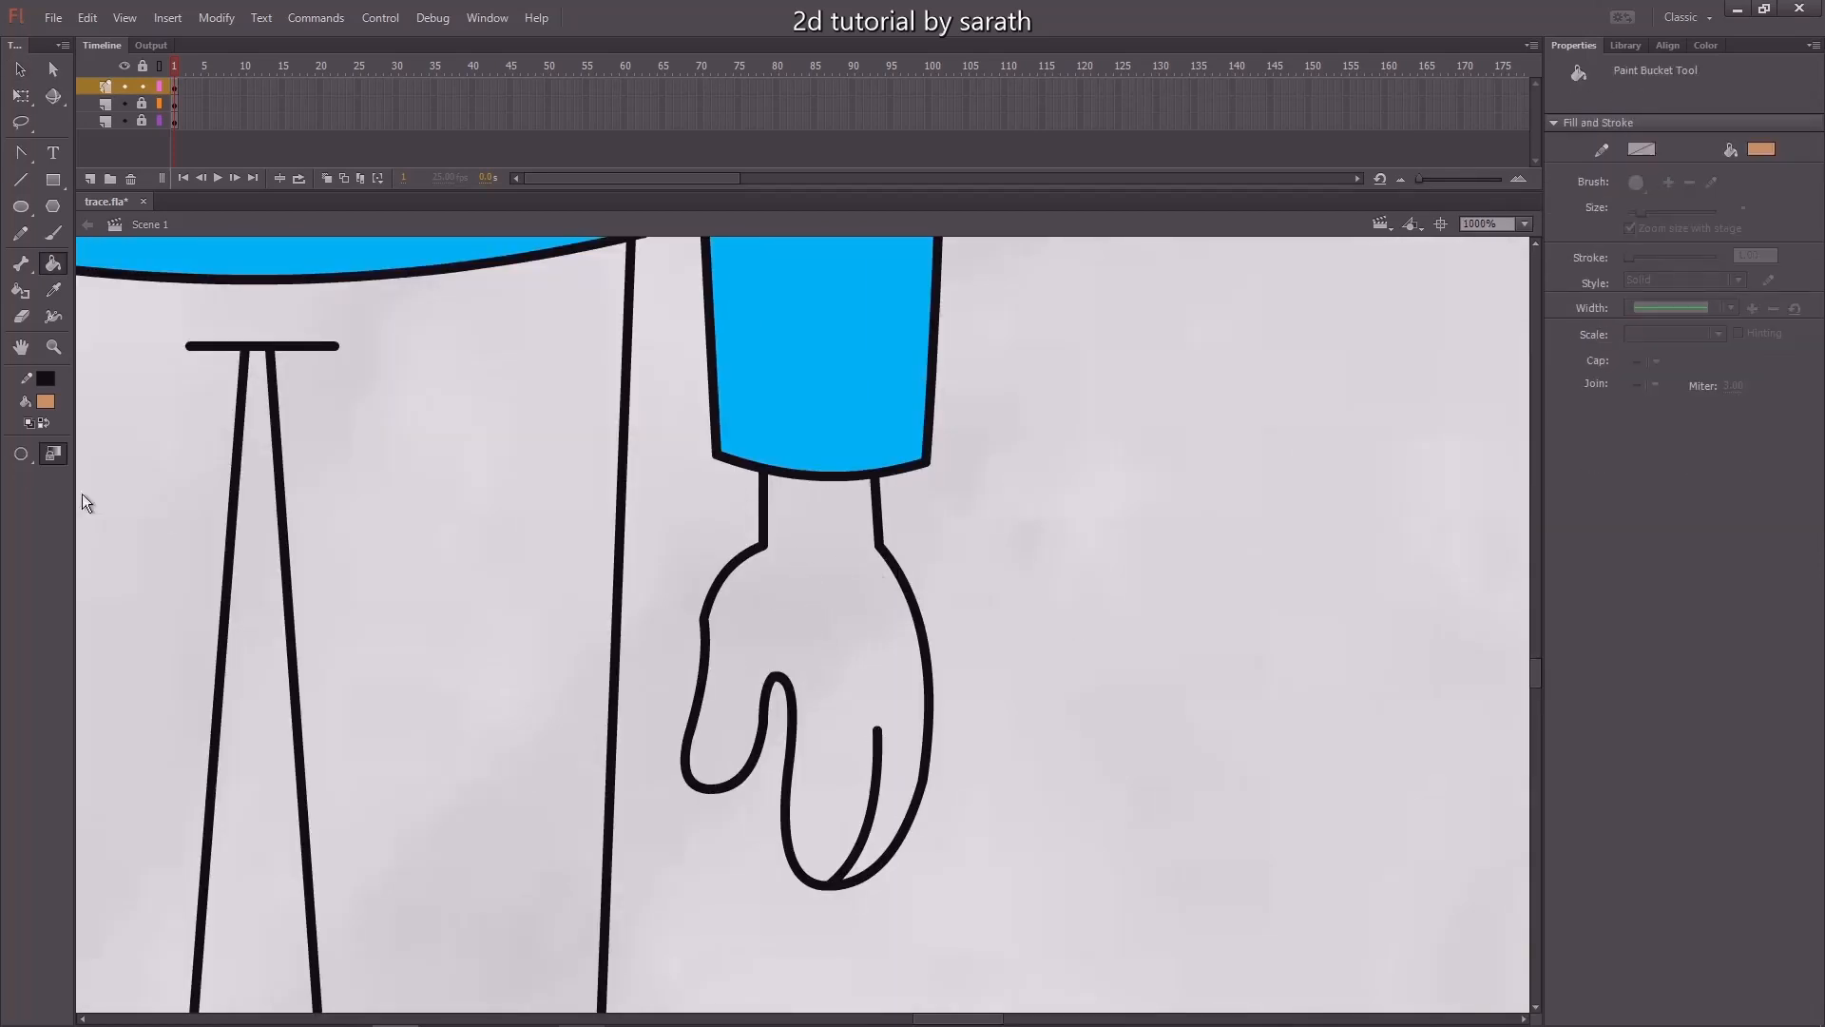
pyautogui.click(23, 461)
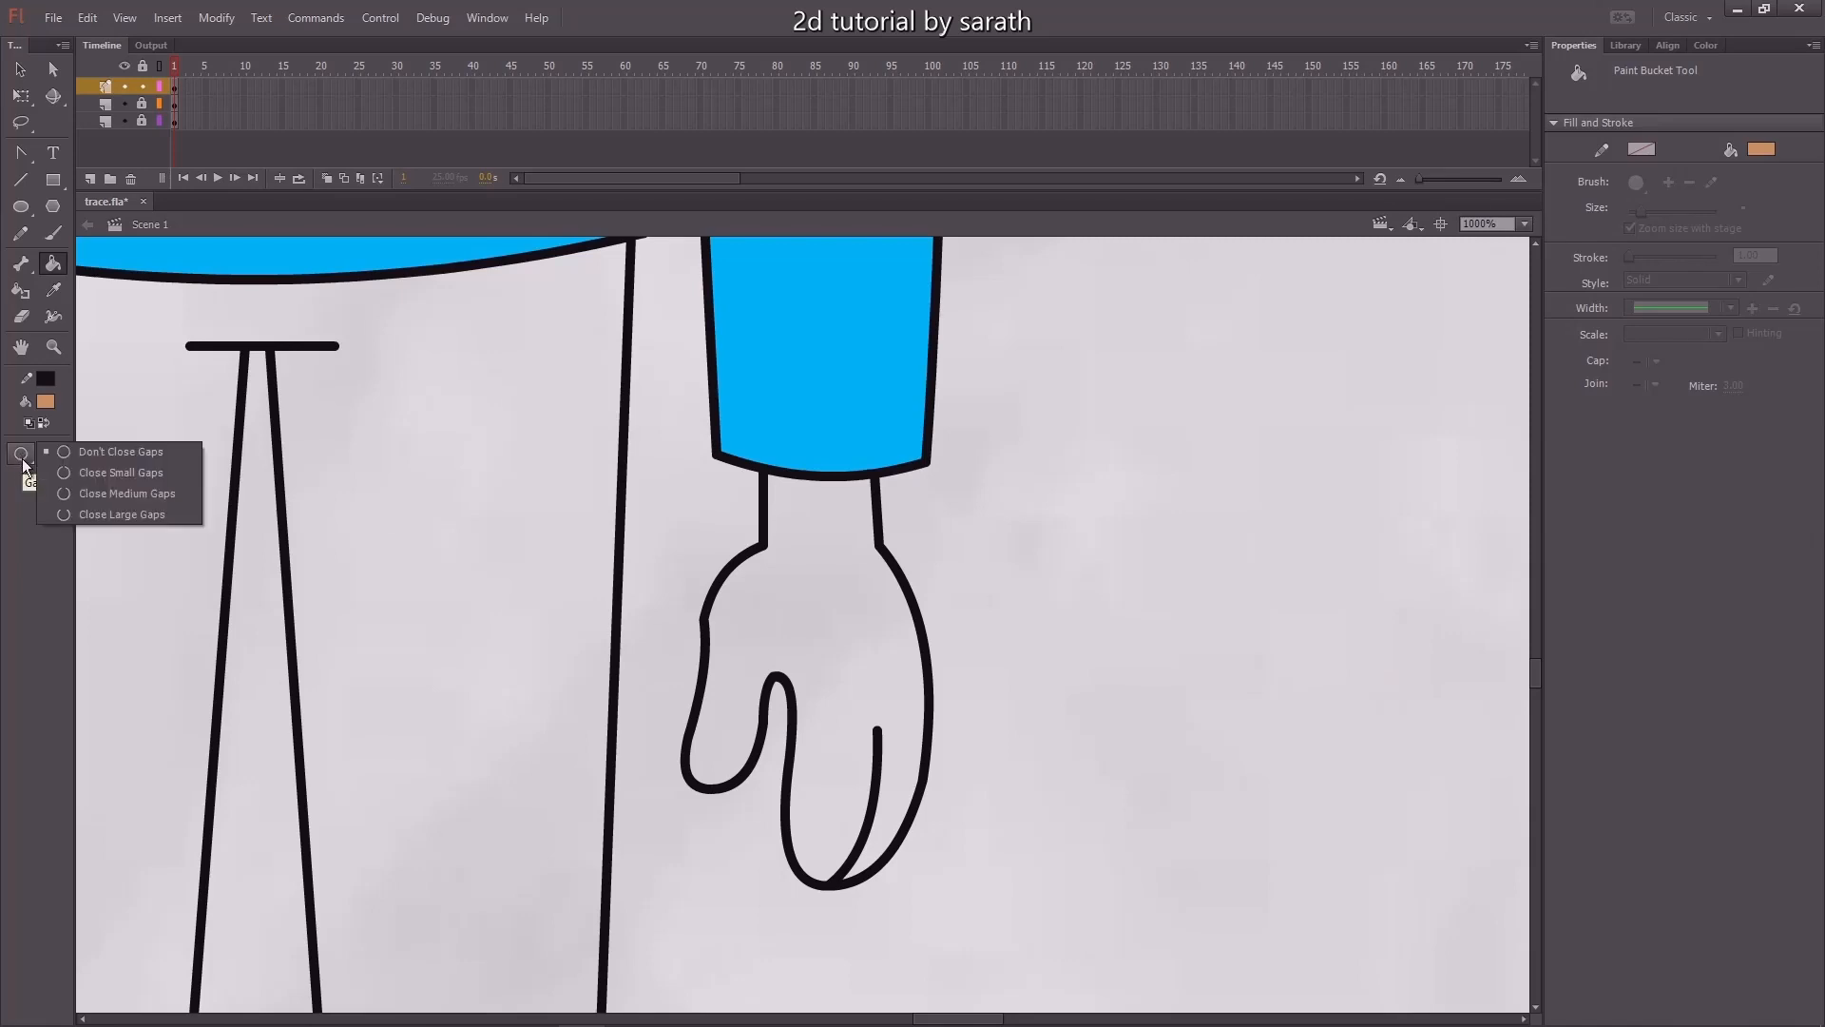
pyautogui.click(83, 475)
pyautogui.click(791, 576)
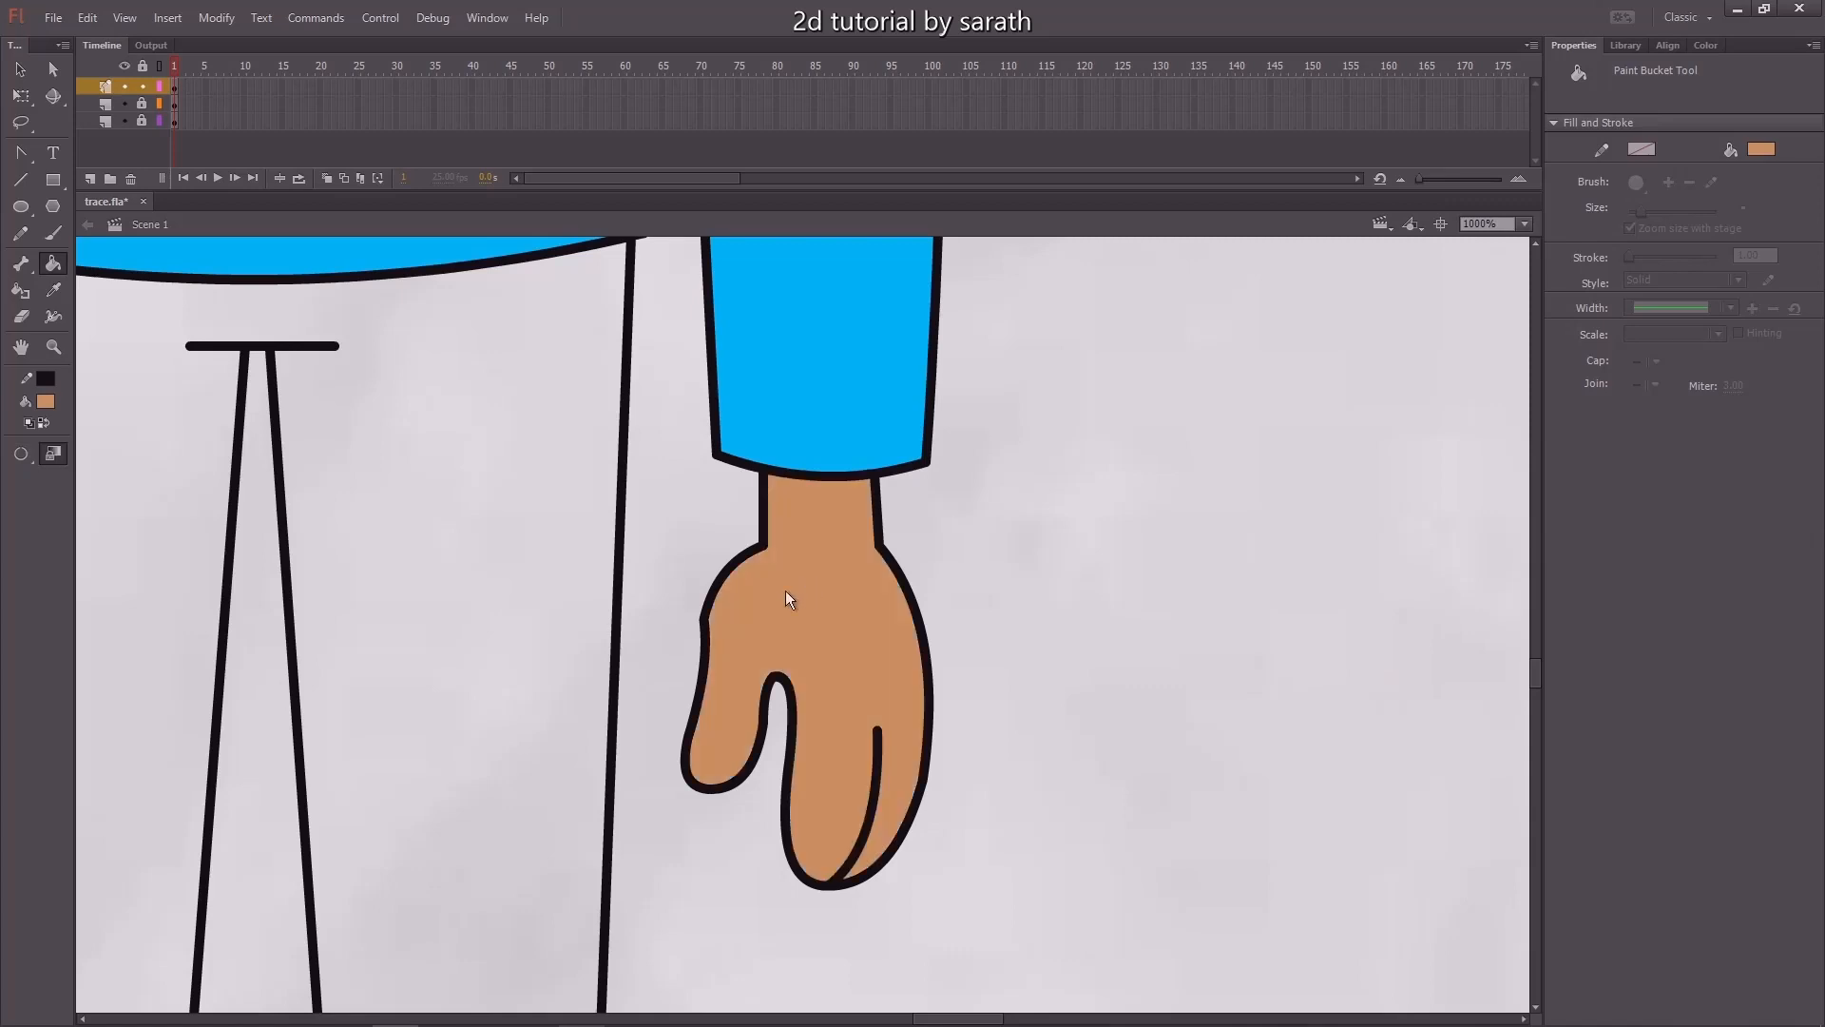
# Sample the navy blue of the reference trousers and fill the outlined copy's trousers with it.
pyautogui.hscroll(-5, 785, 590)
pyautogui.scroll(-2, 1028, 435)
pyautogui.hotkey('ctrl', '-')
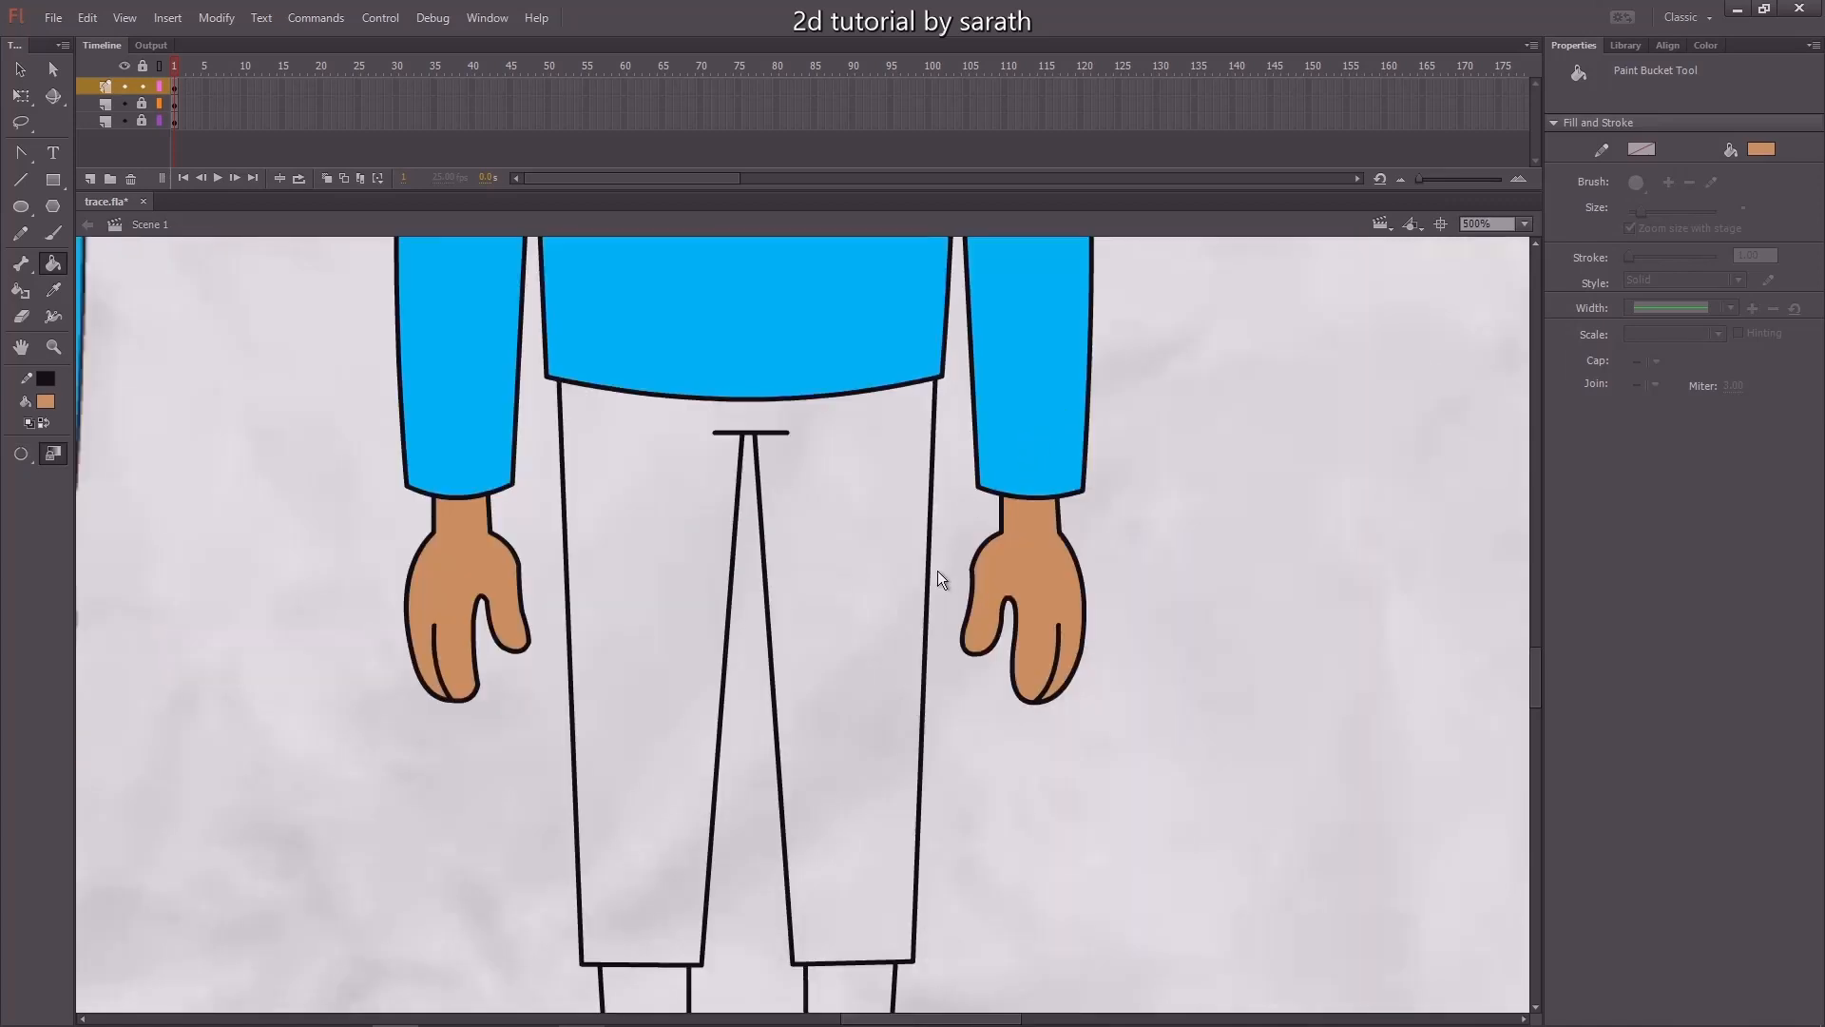
pyautogui.scroll(-2, 938, 570)
pyautogui.scroll(1, 925, 367)
pyautogui.hscroll(-4, 937, 538)
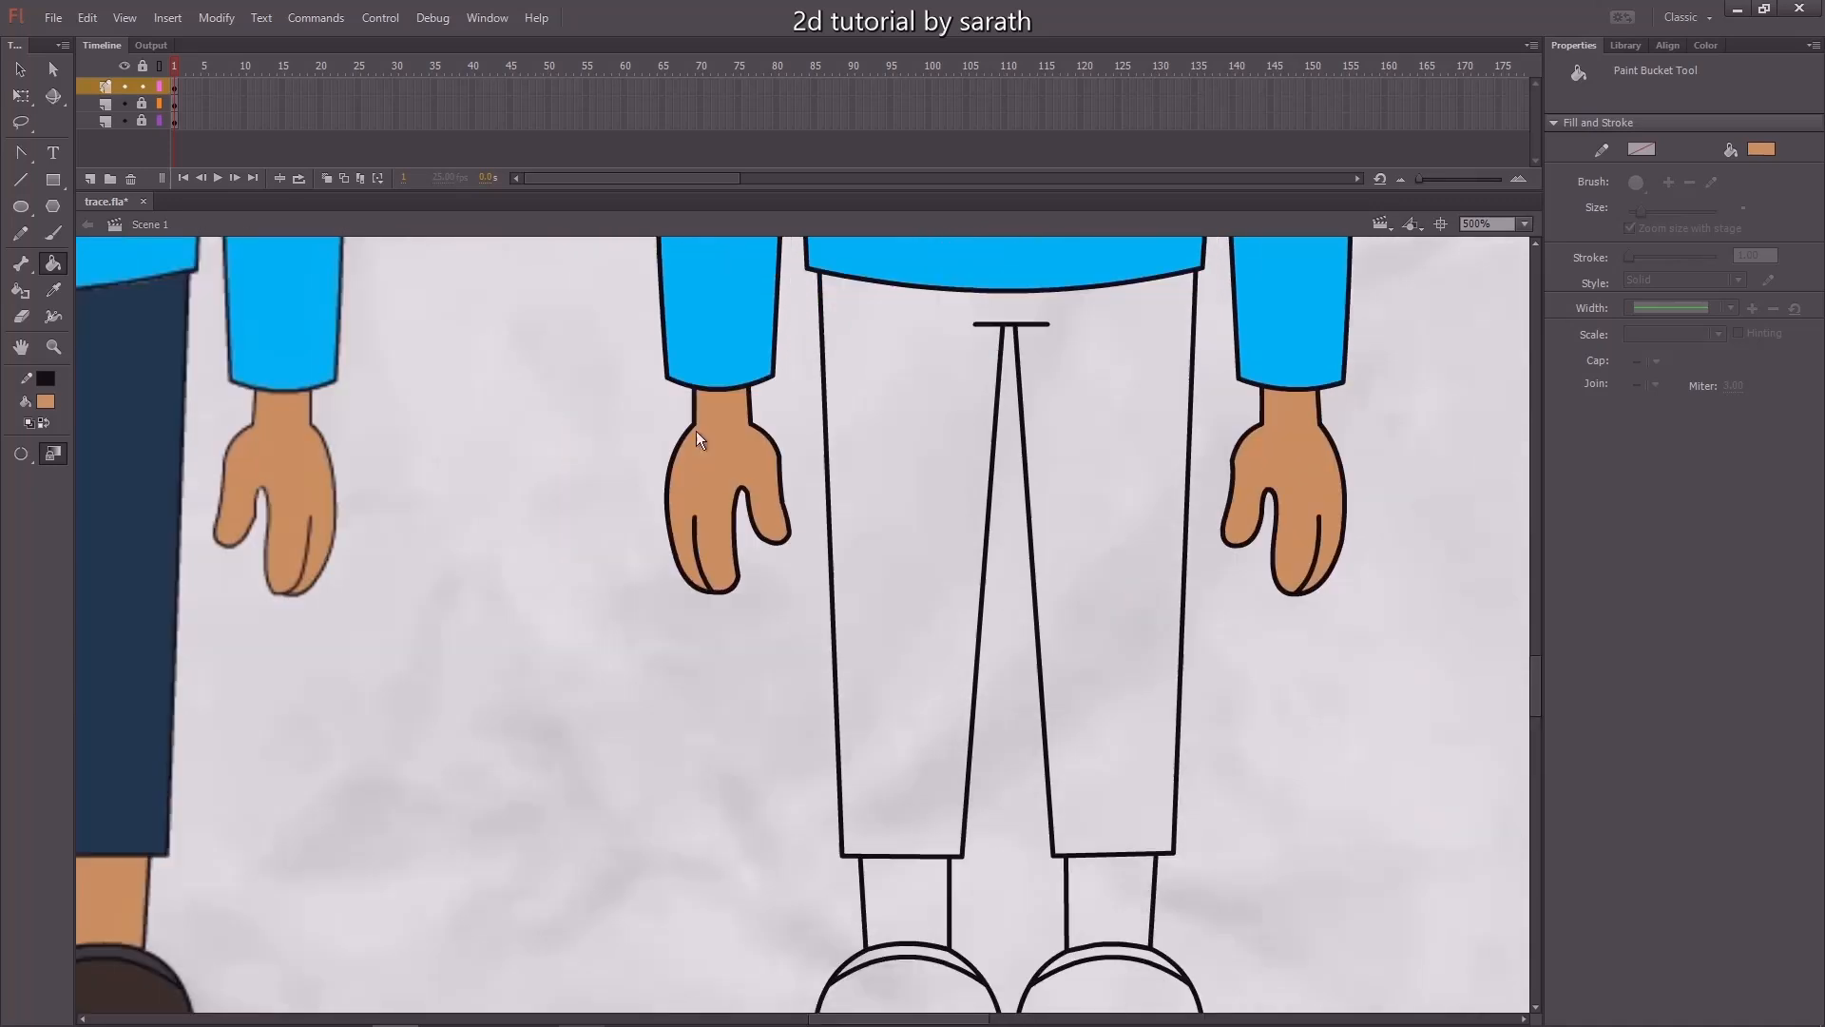
pyautogui.press('i')
pyautogui.click(152, 509)
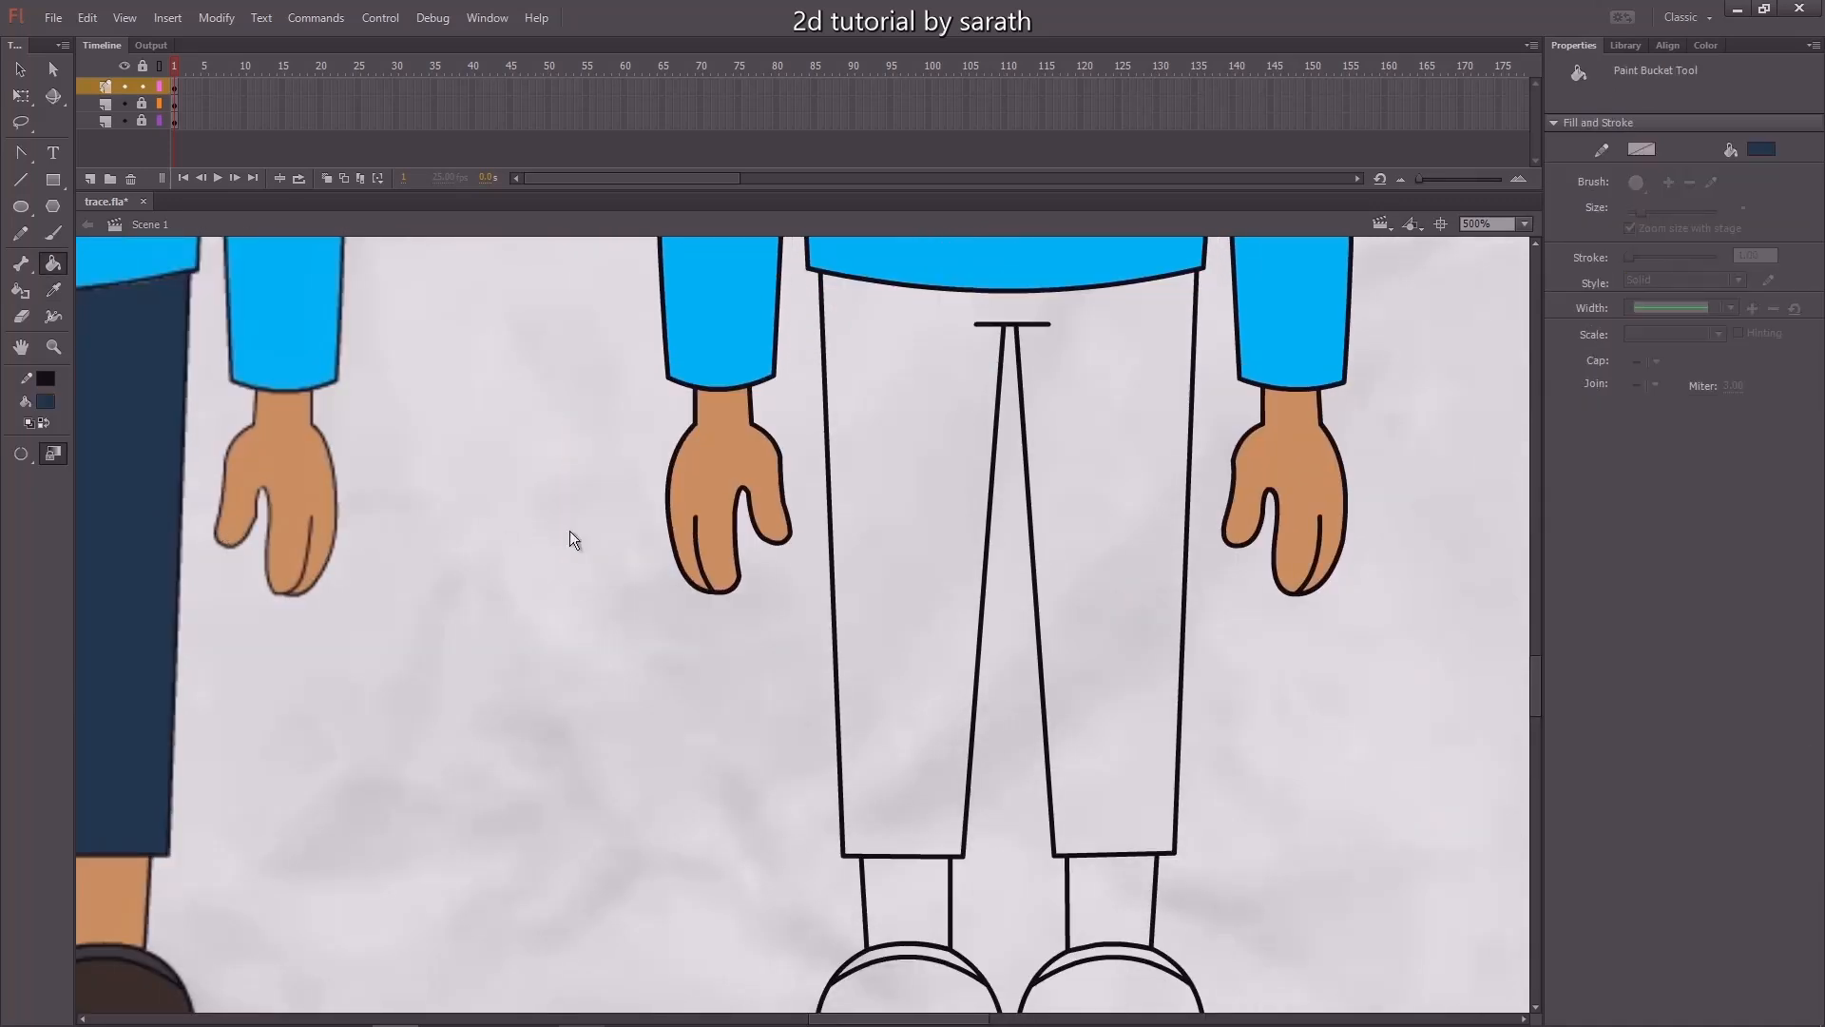
pyautogui.click(899, 526)
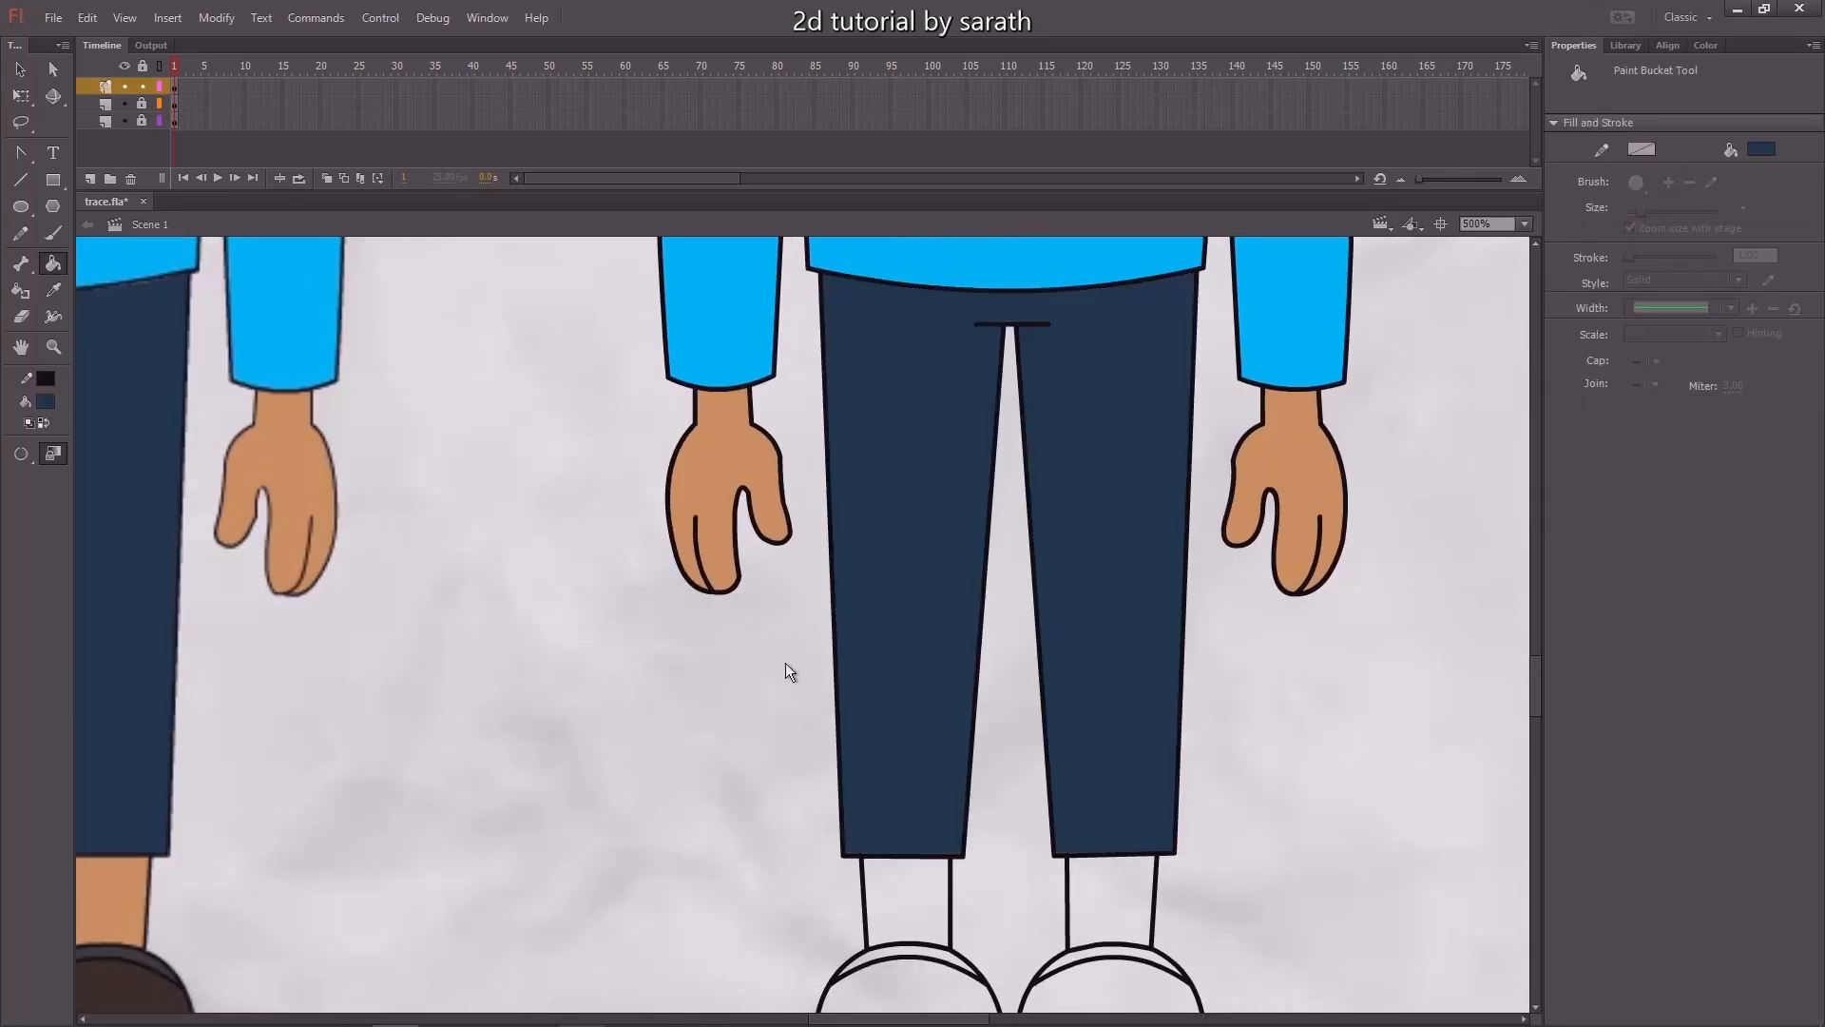
# Sample the skin colour from the reference ankle and fill both ankles of the outlined copy.
pyautogui.scroll(-3, 722, 523)
pyautogui.hscroll(-4, 837, 399)
pyautogui.press('i')
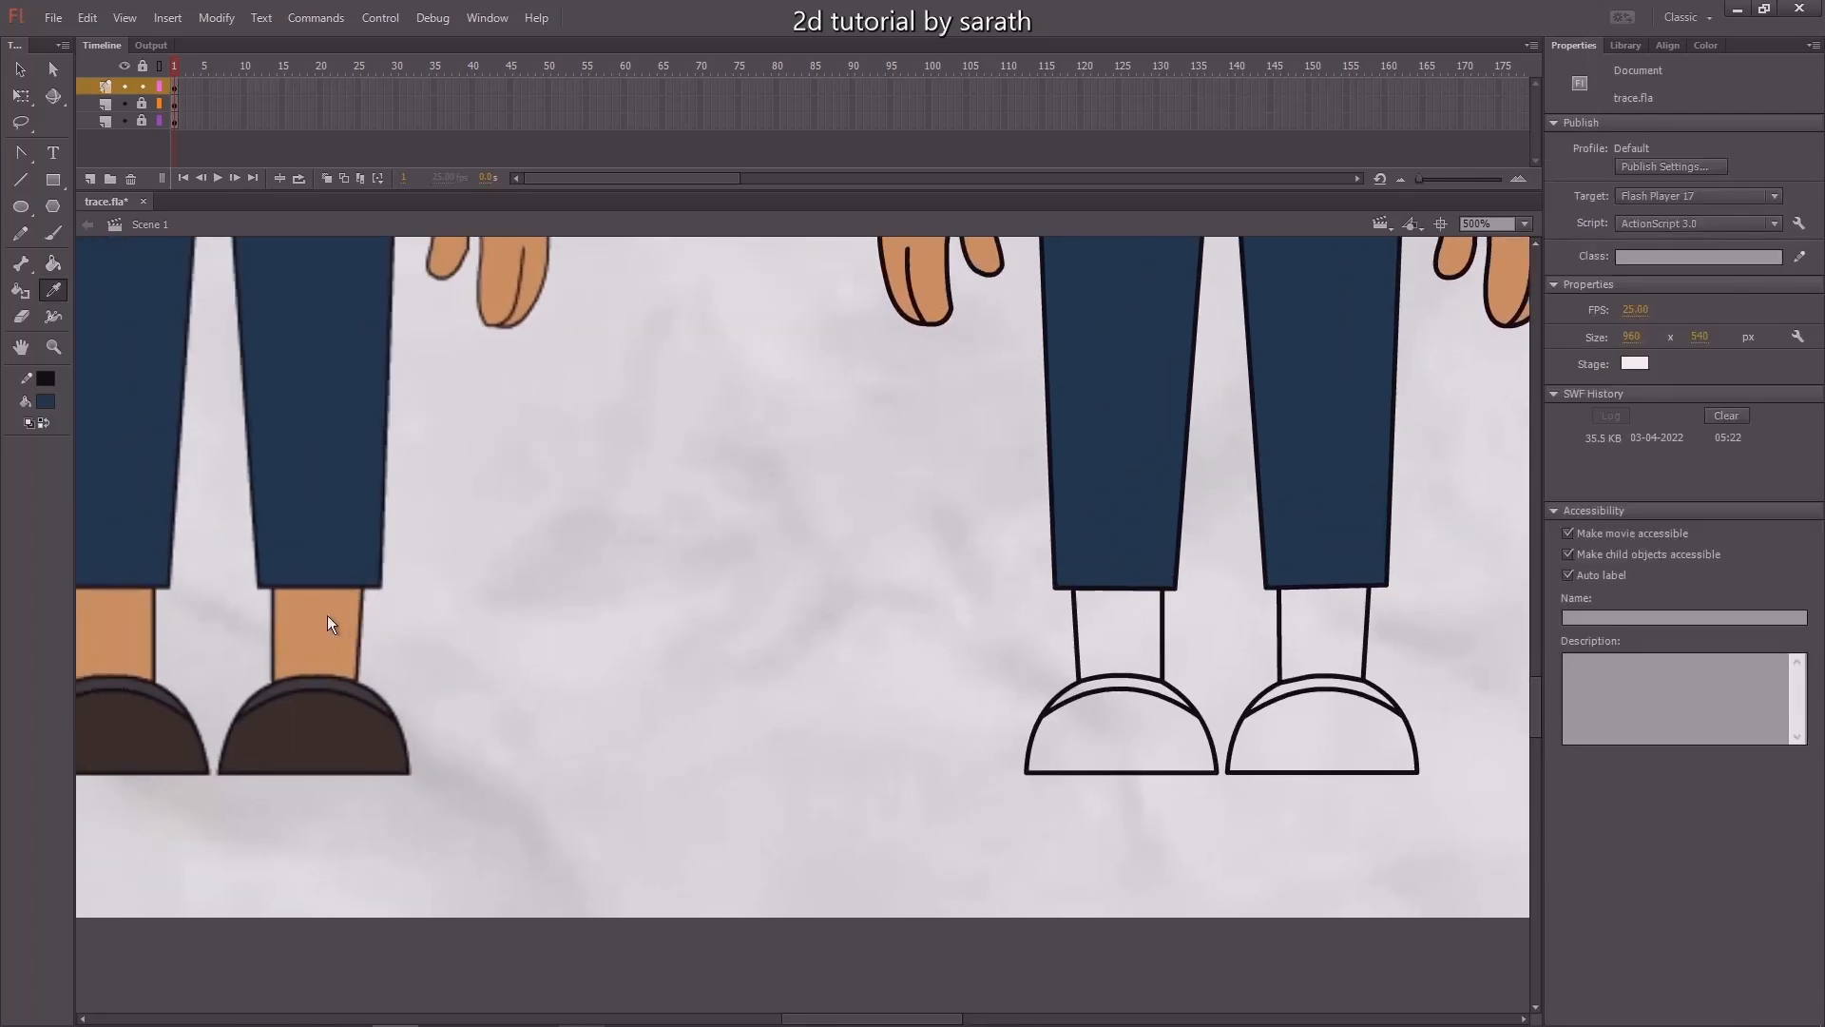
pyautogui.click(338, 631)
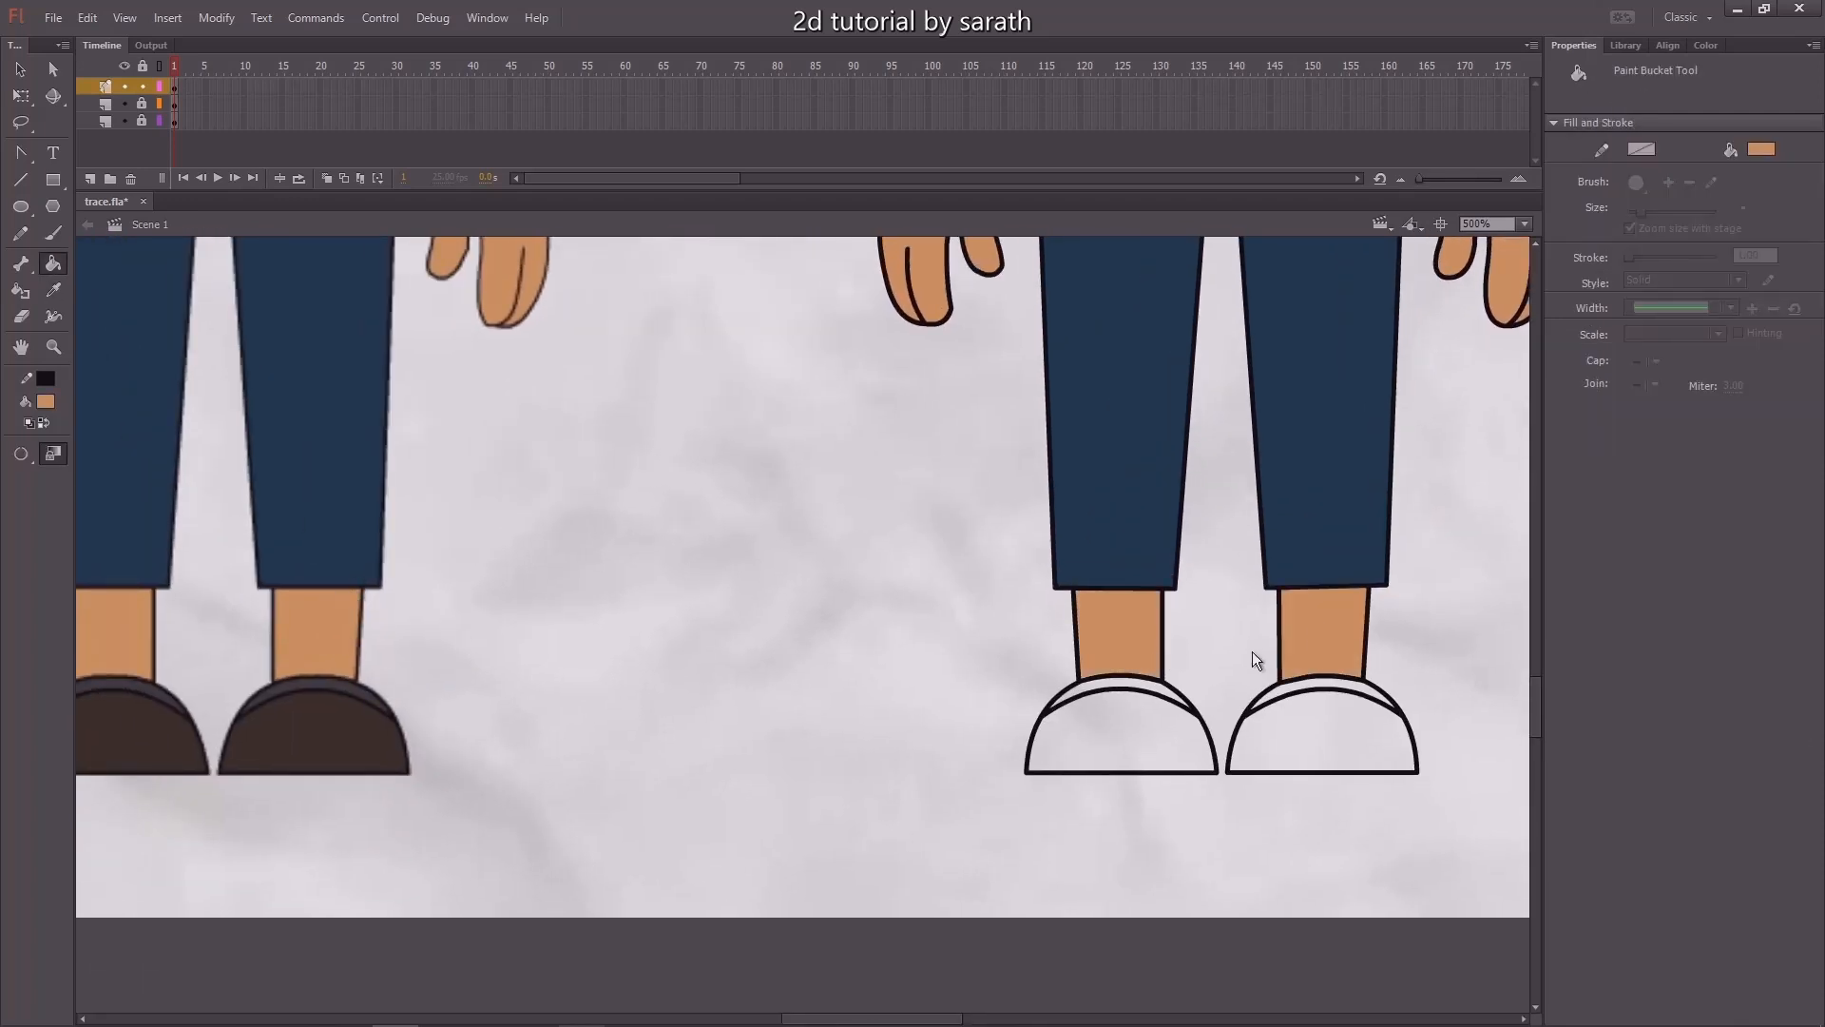
# Sample the dark colour of the reference shoe's upper band and fill that band on both outlined shoes.
pyautogui.press('i')
pyautogui.click(367, 694)
pyautogui.click(1141, 689)
pyautogui.click(1321, 680)
# Sample the dark brown of the reference shoe's front and fill the fronts of both outlined shoes.
pyautogui.press('i')
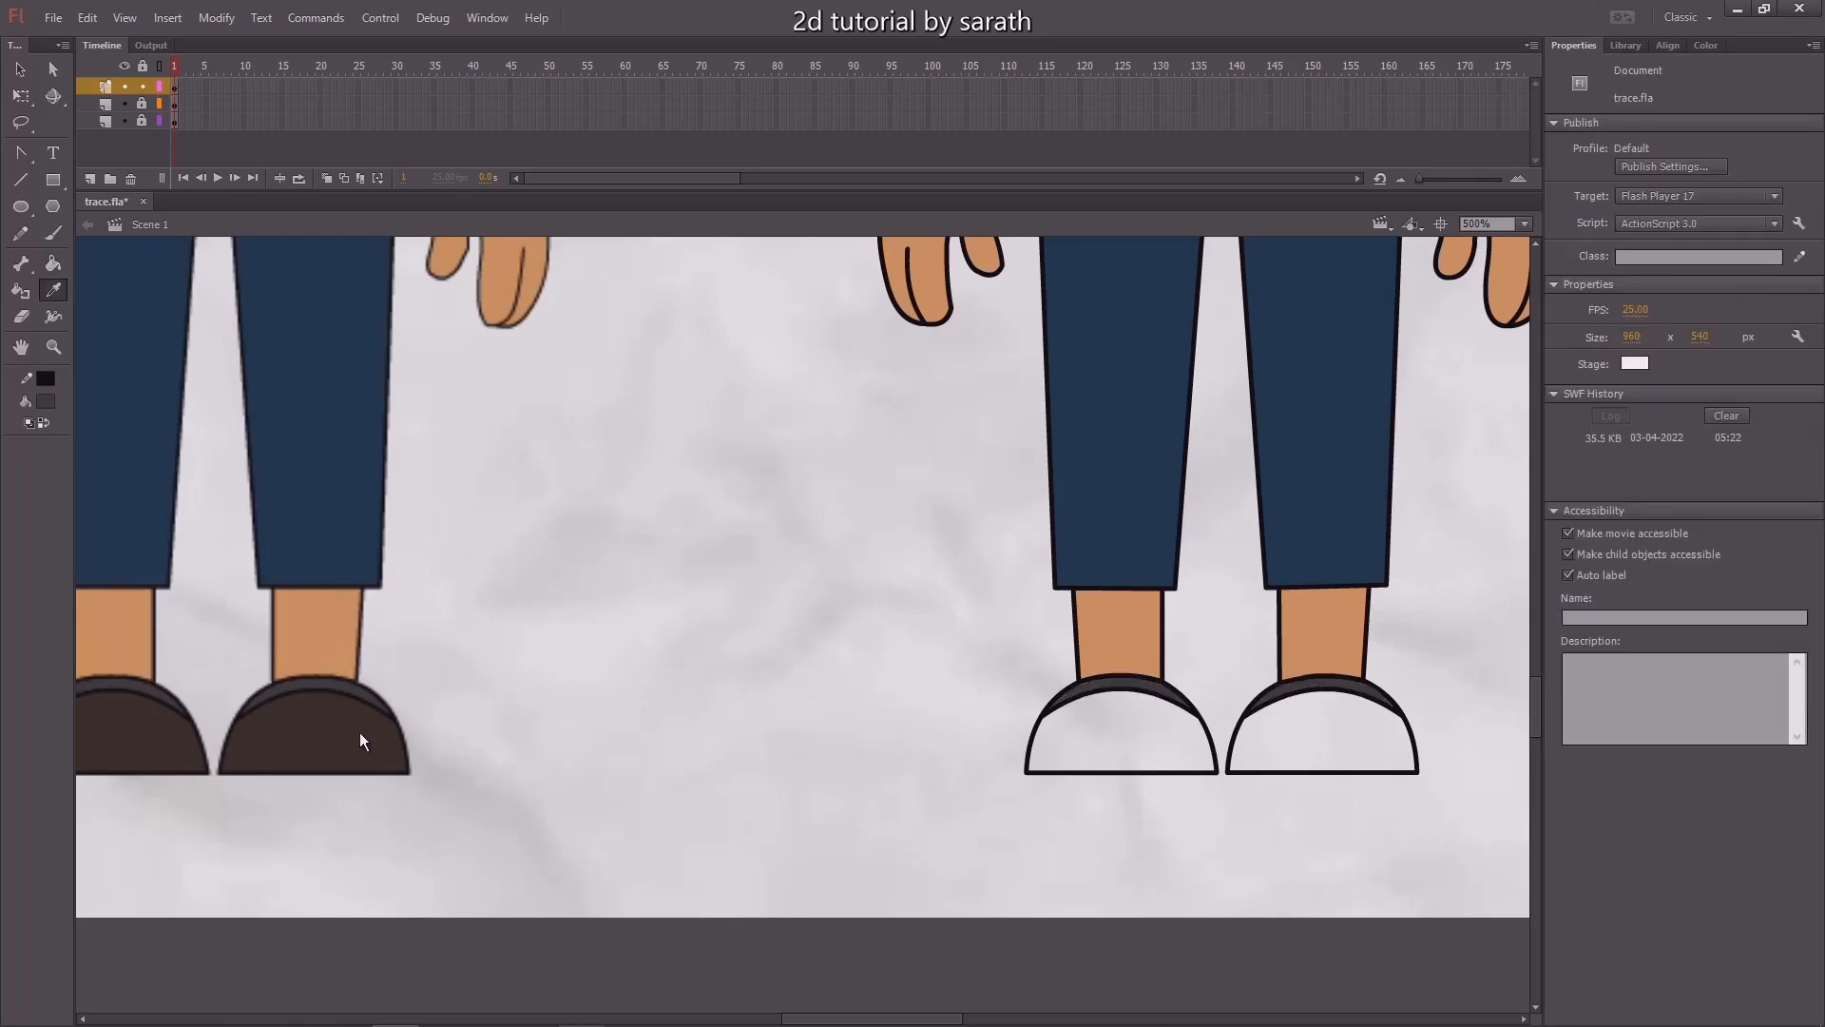
pyautogui.click(359, 732)
pyautogui.click(1185, 730)
pyautogui.click(1312, 732)
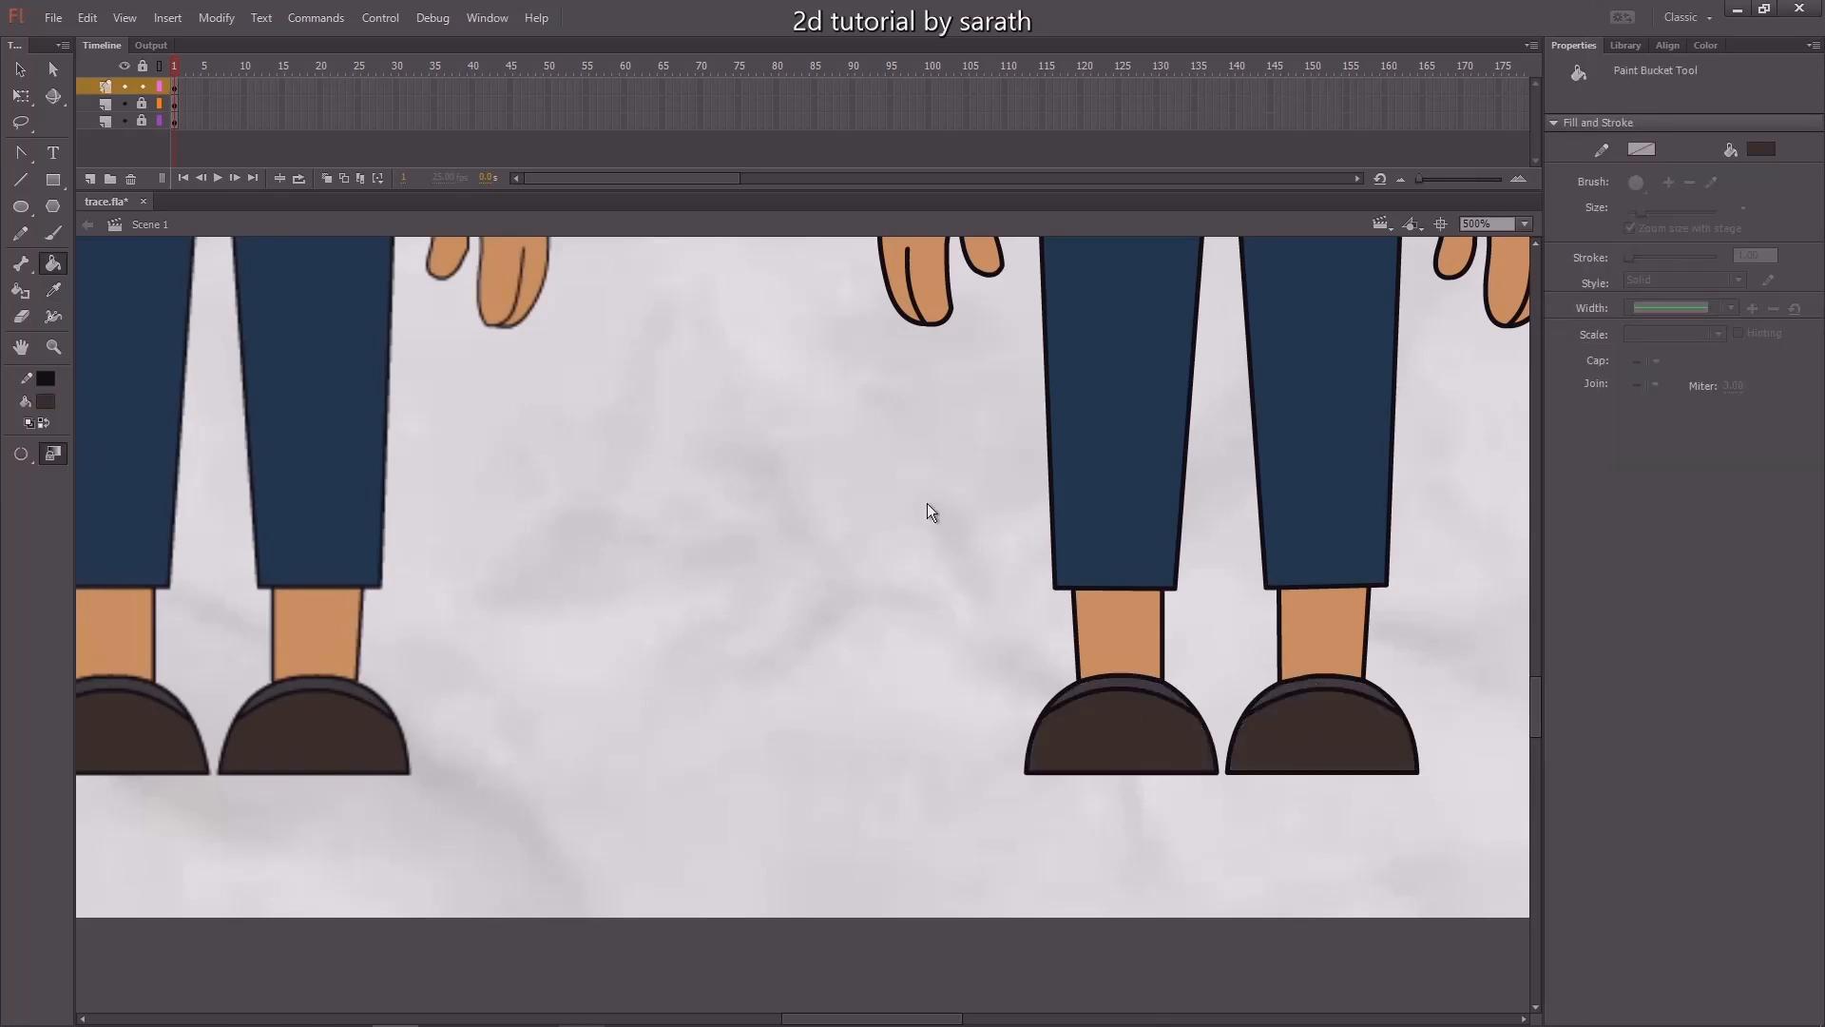
# Select the whole coloured copy and move it slightly to the right and down, away from the reference character.
pyautogui.scroll(-4, 1155, 488)
pyautogui.scroll(2, 1133, 500)
pyautogui.press('v')
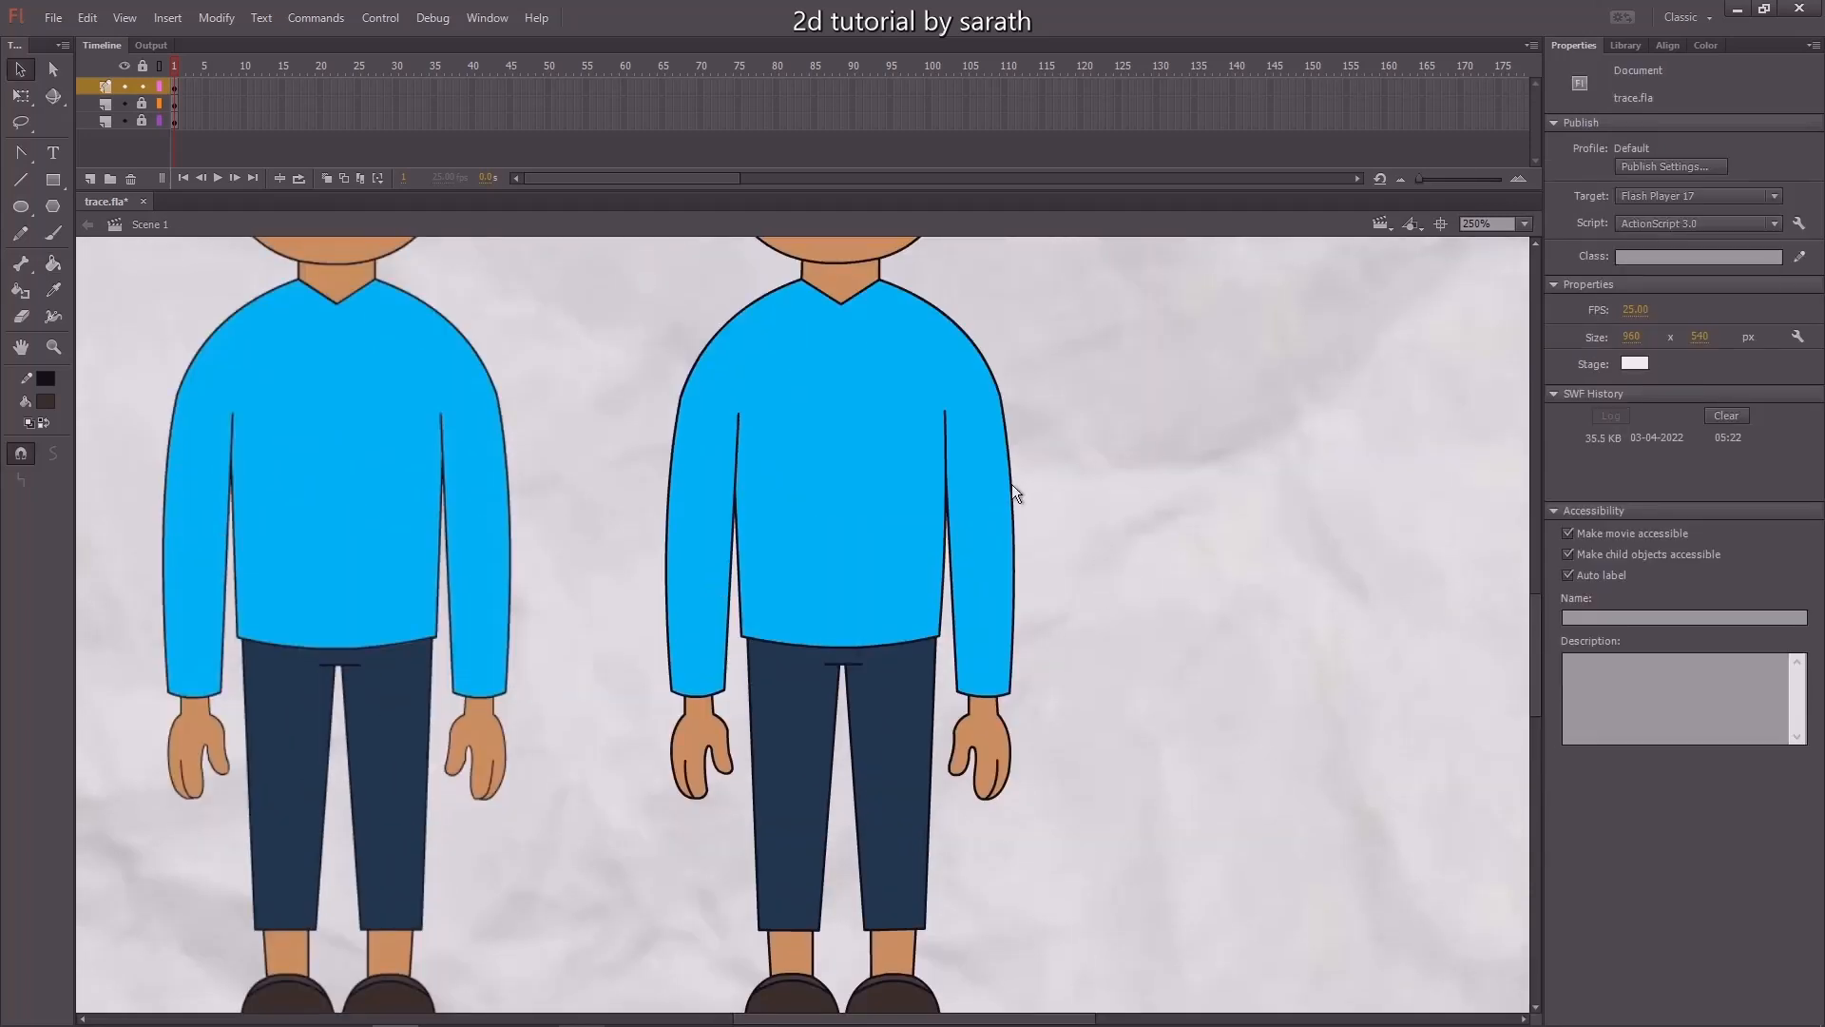
pyautogui.scroll(-3, 1012, 492)
pyautogui.moveTo(991, 258); pyautogui.dragTo(666, 936)
pyautogui.moveTo(853, 438)
pyautogui.mouseDown()
pyautogui.moveTo(894, 464)
pyautogui.moveTo(884, 444)
pyautogui.mouseUp()
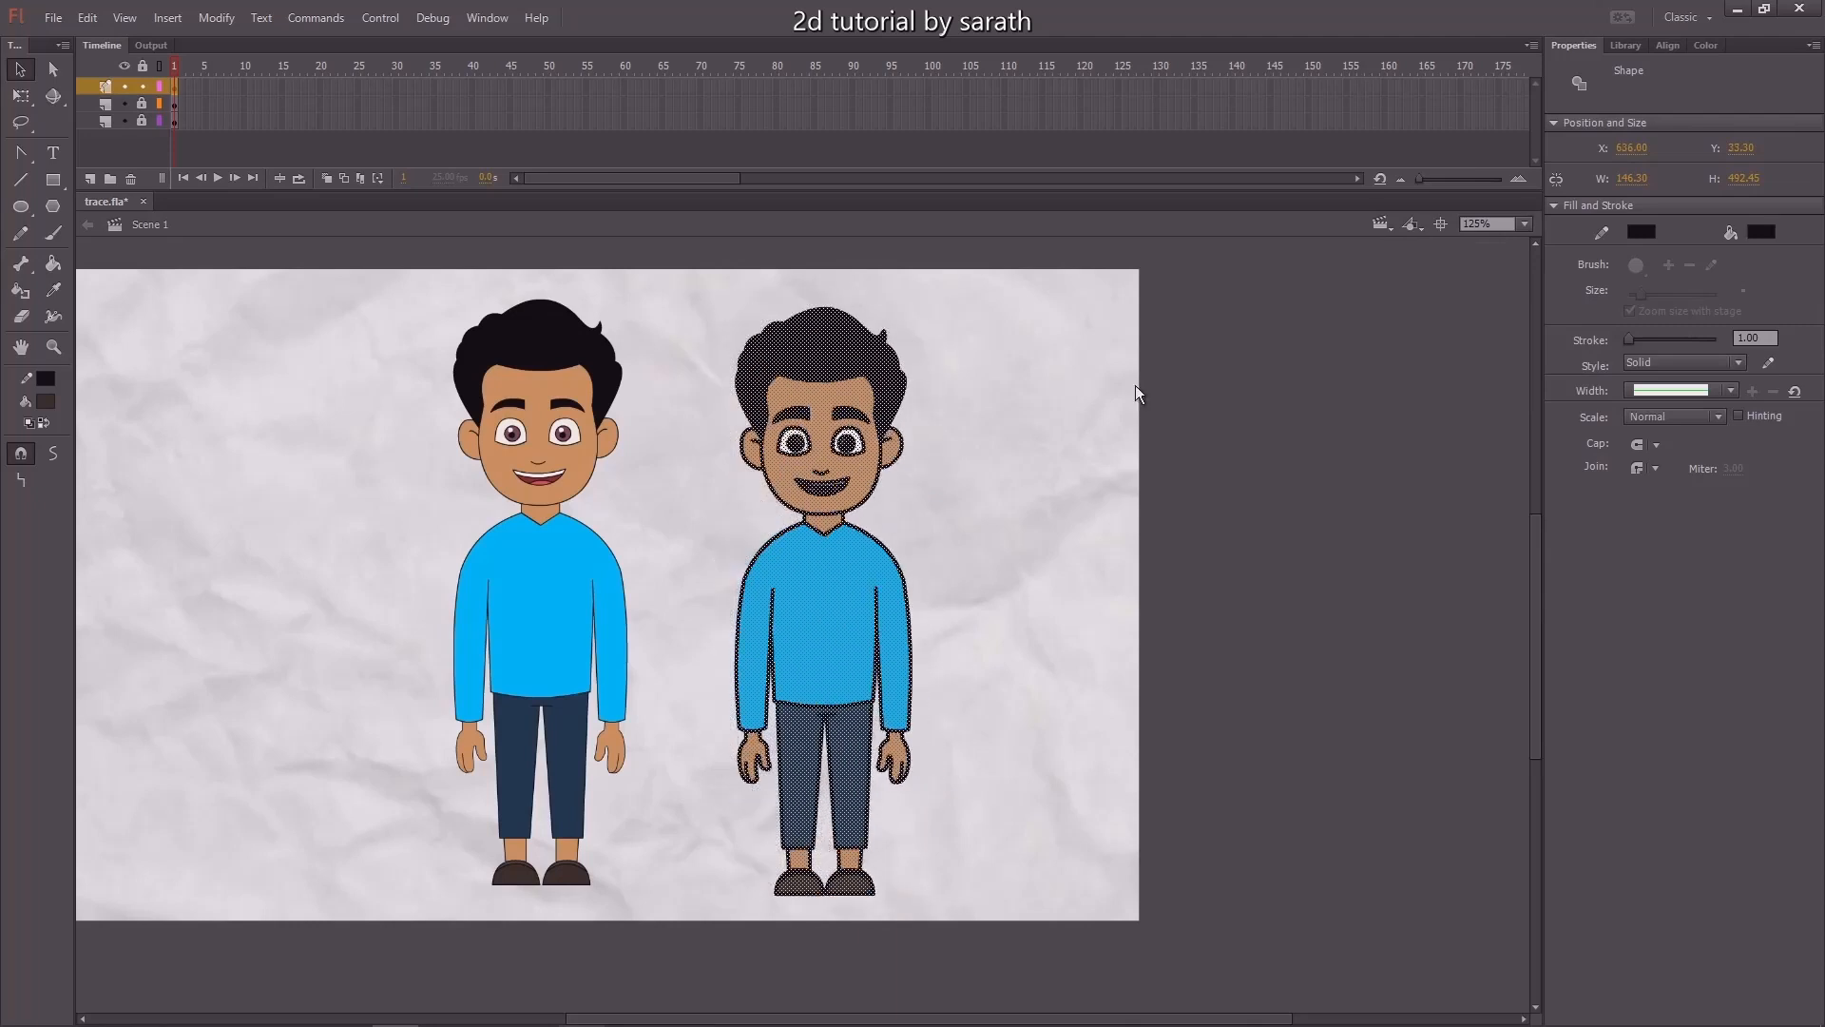
pyautogui.click(962, 515)
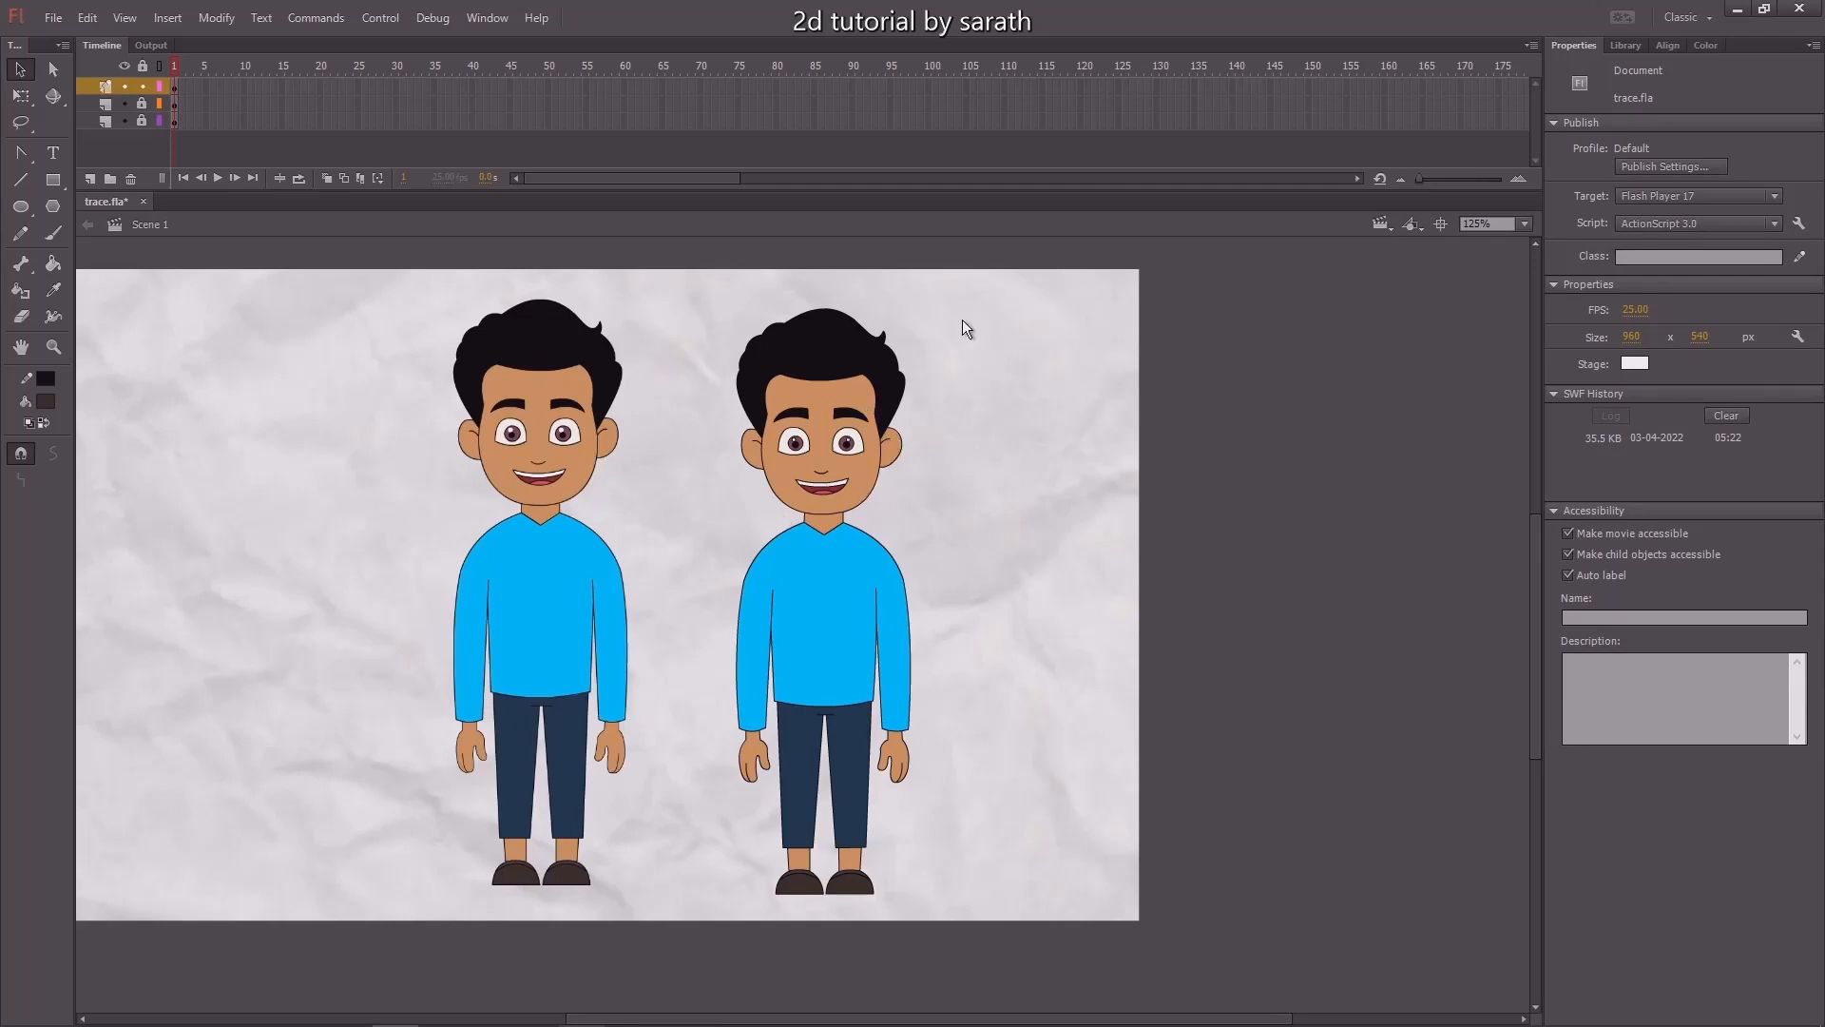
# Delete the black outlines around the white highlights in both eyes of the coloured copy.
pyautogui.hotkey('ctrl', '=')
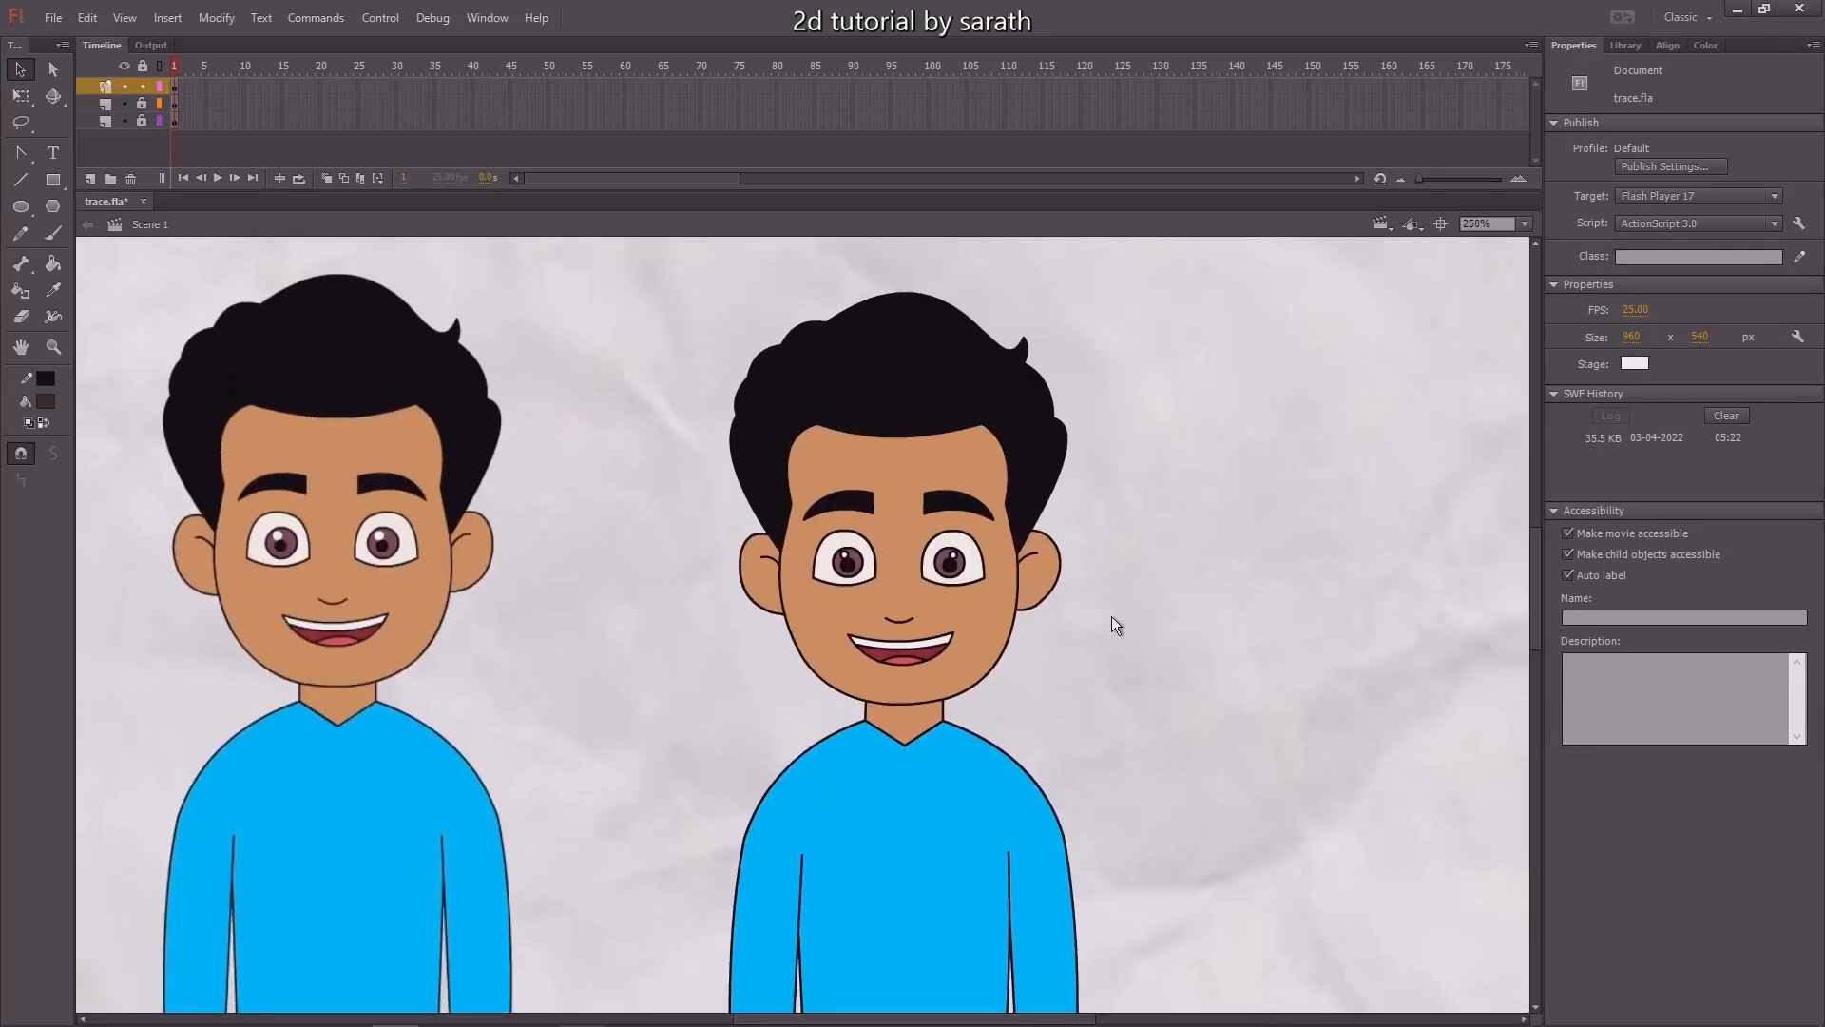
pyautogui.scroll(-3, 1112, 590)
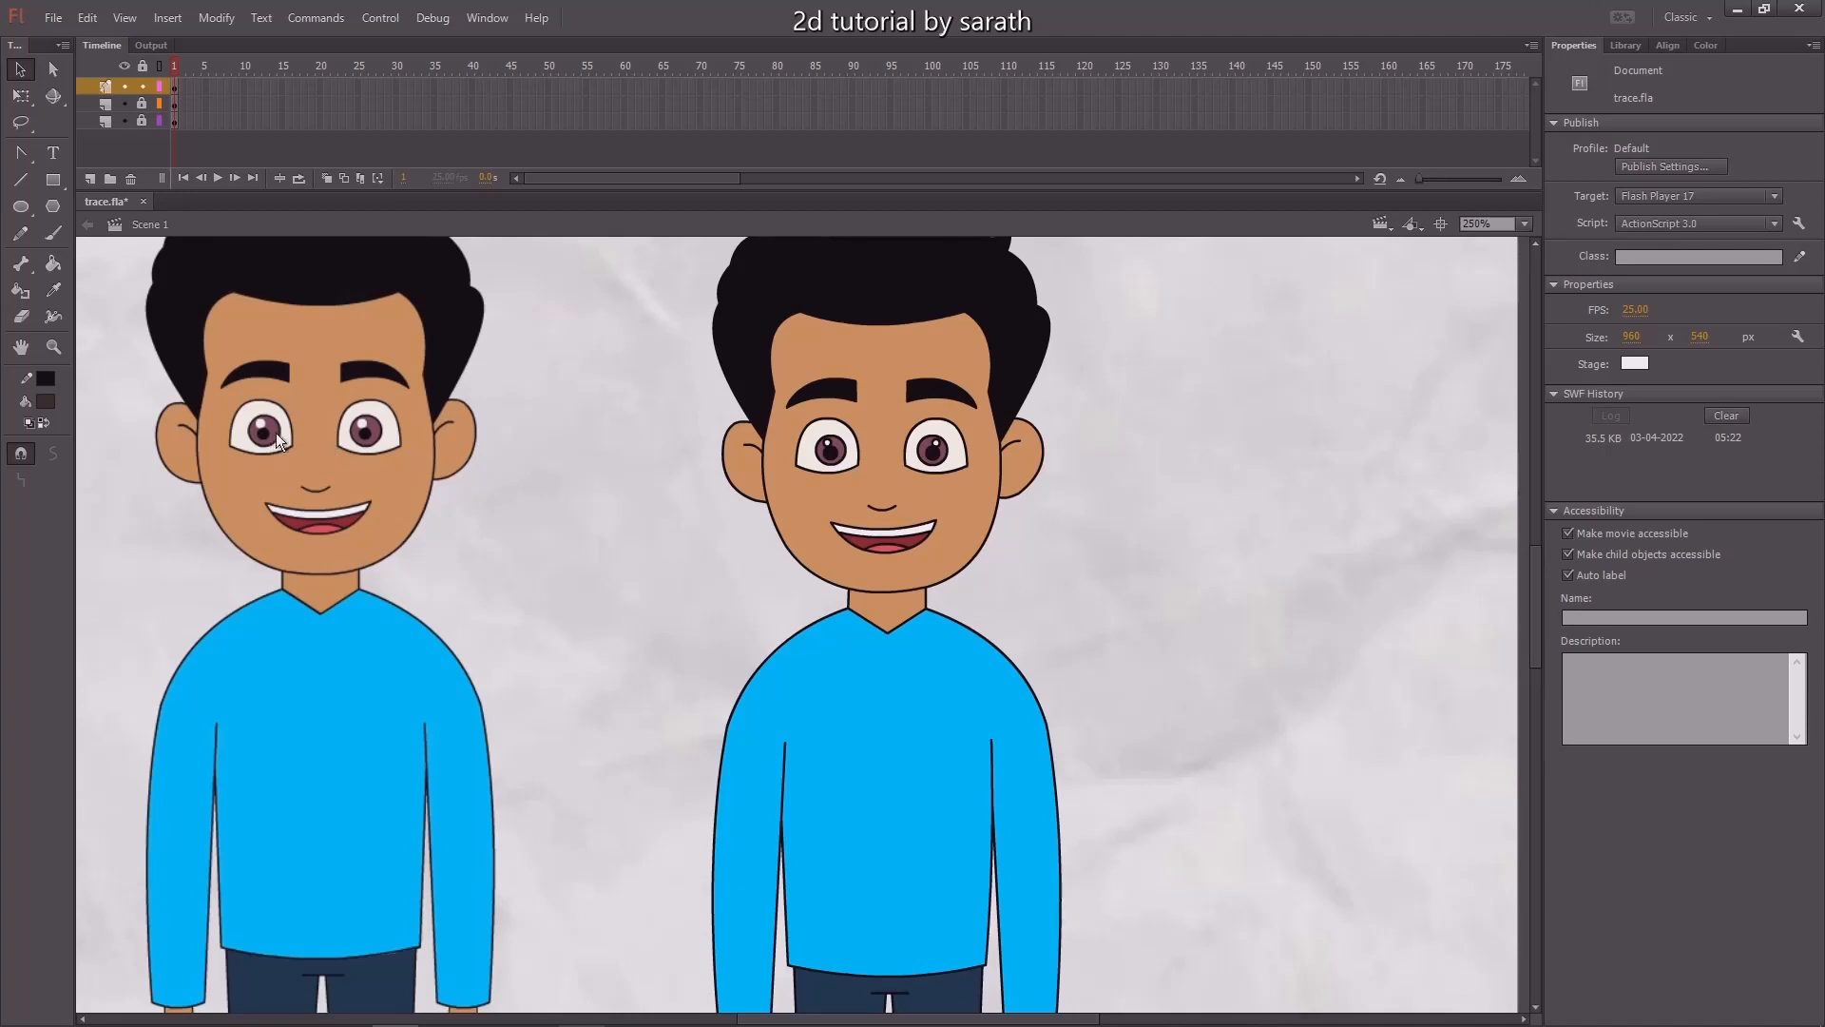
pyautogui.click(837, 450)
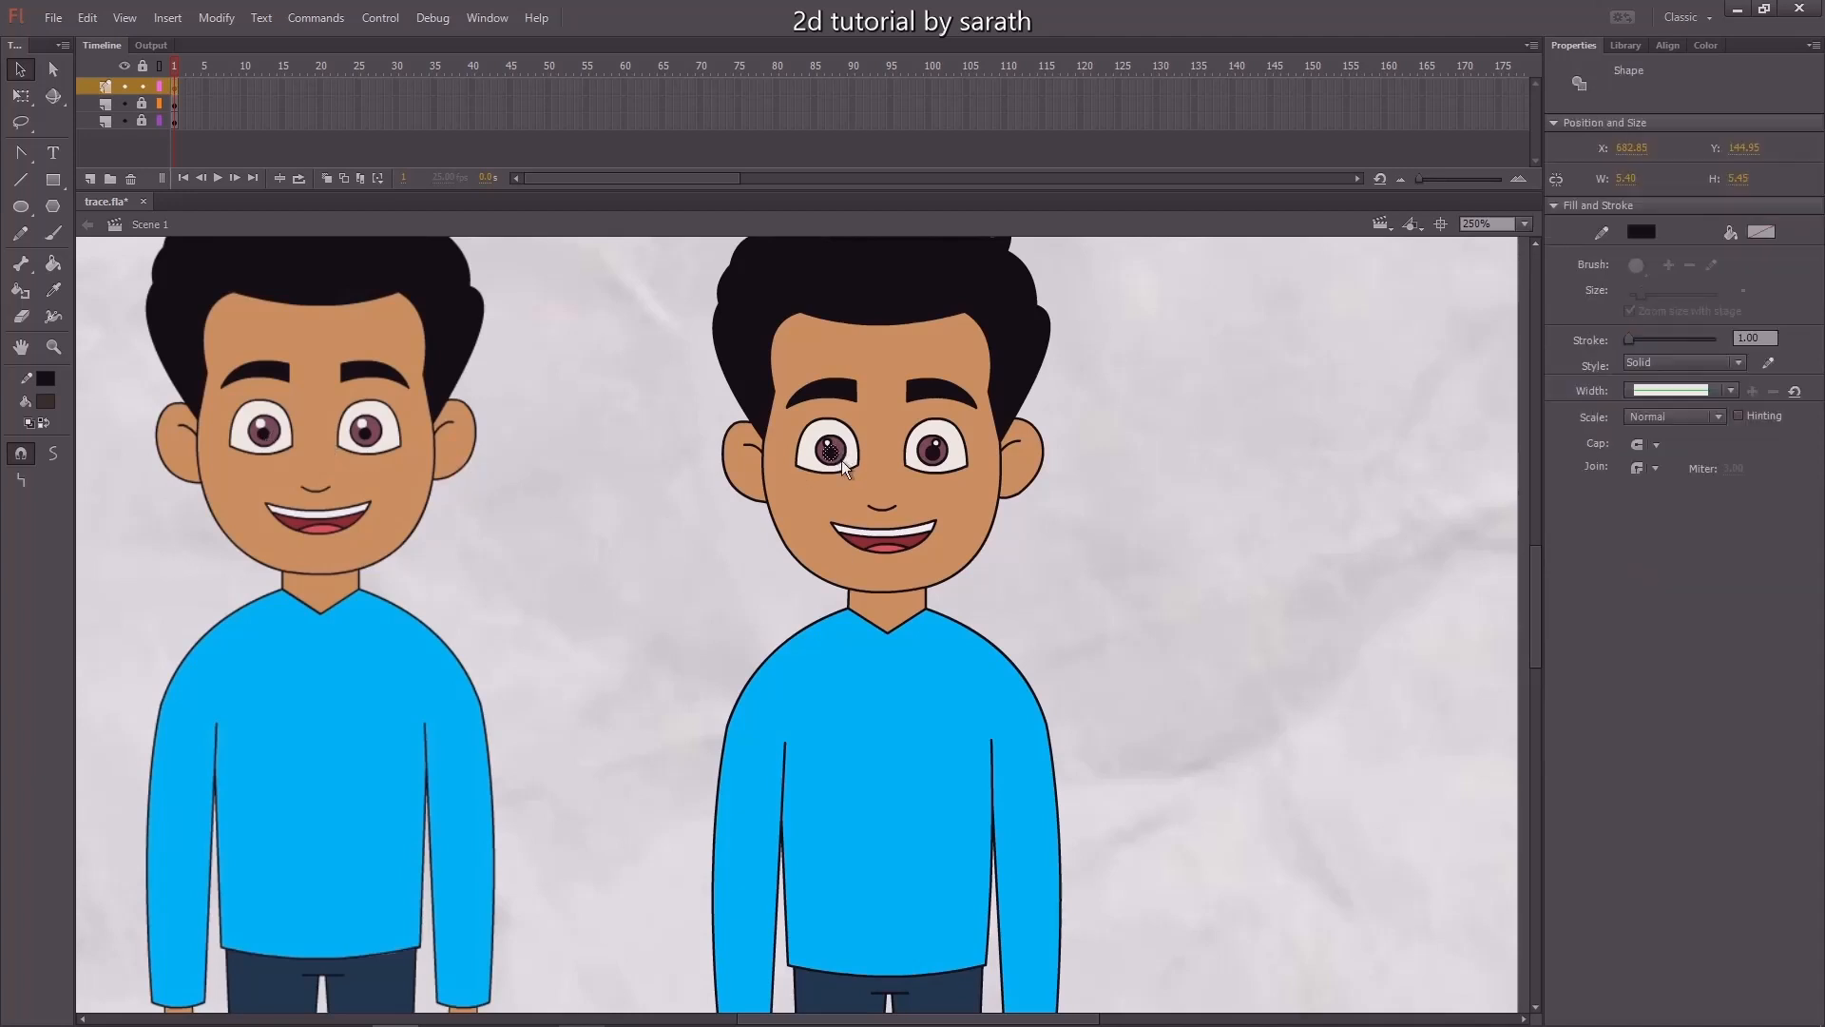
pyautogui.scroll(4, 838, 466)
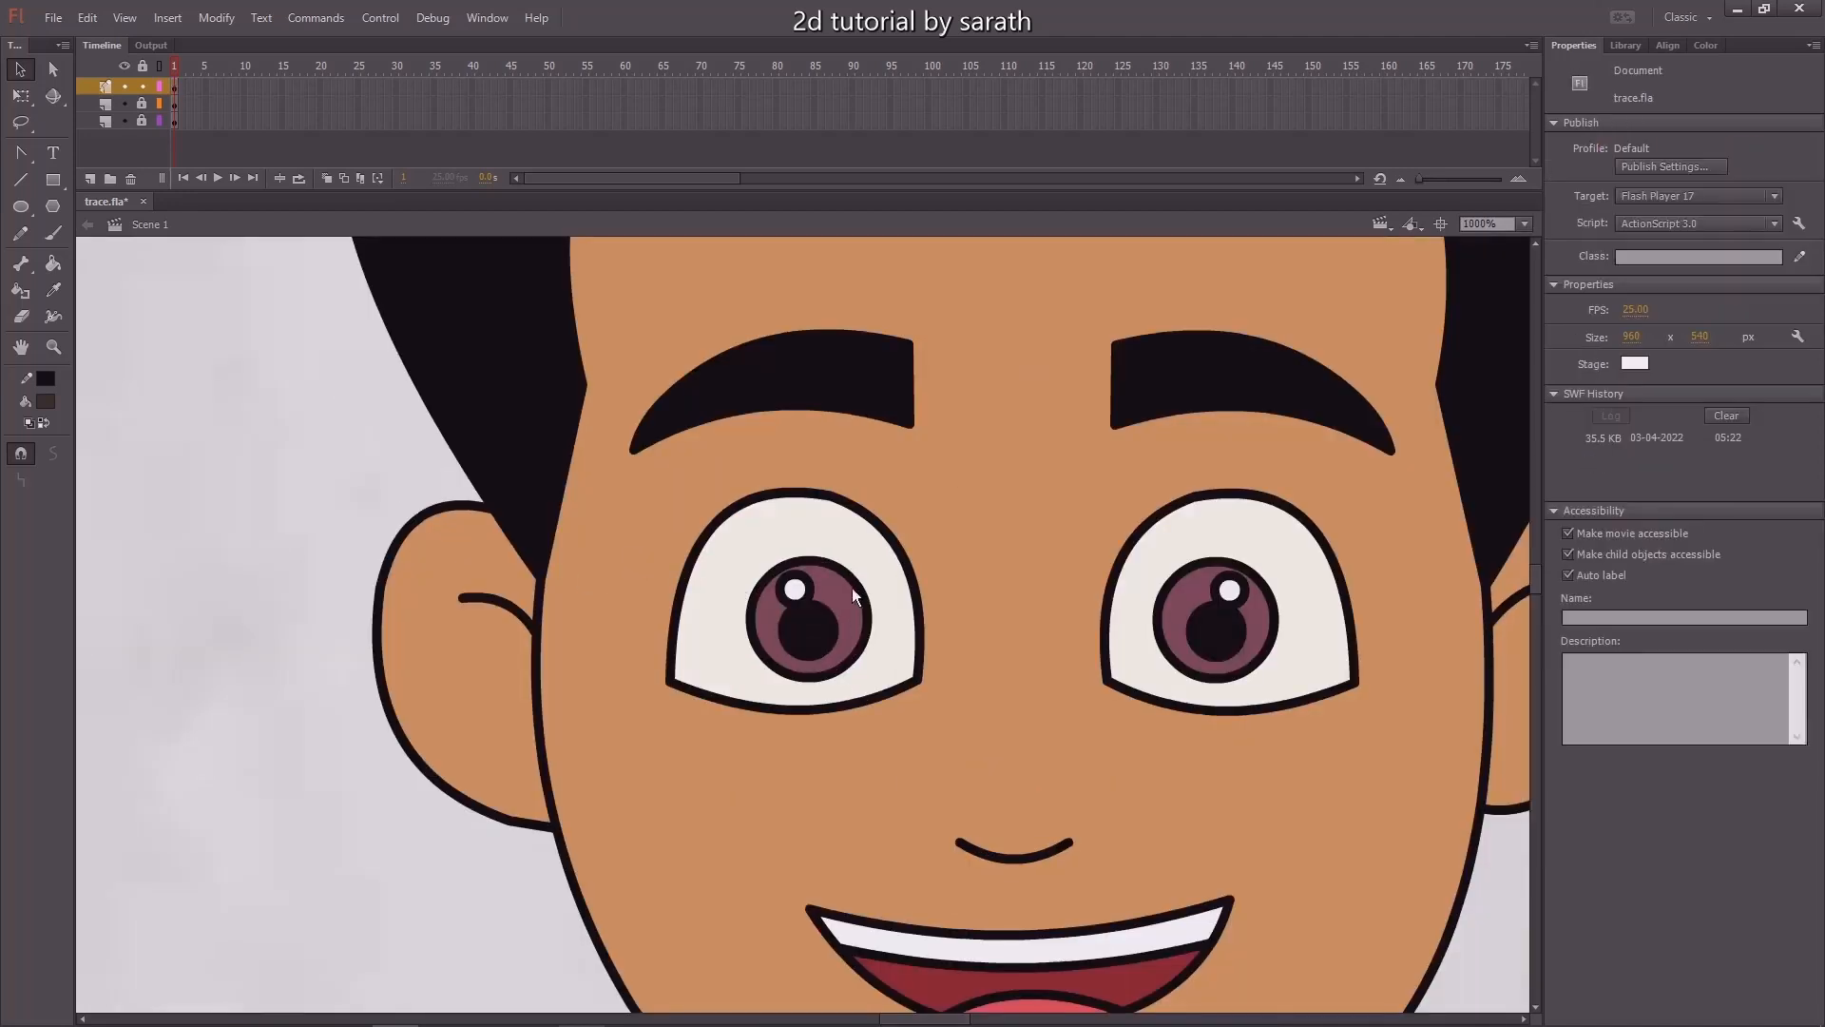
pyautogui.click(797, 591)
pyautogui.press('Delete')
pyautogui.click(826, 611)
pyautogui.press('Delete')
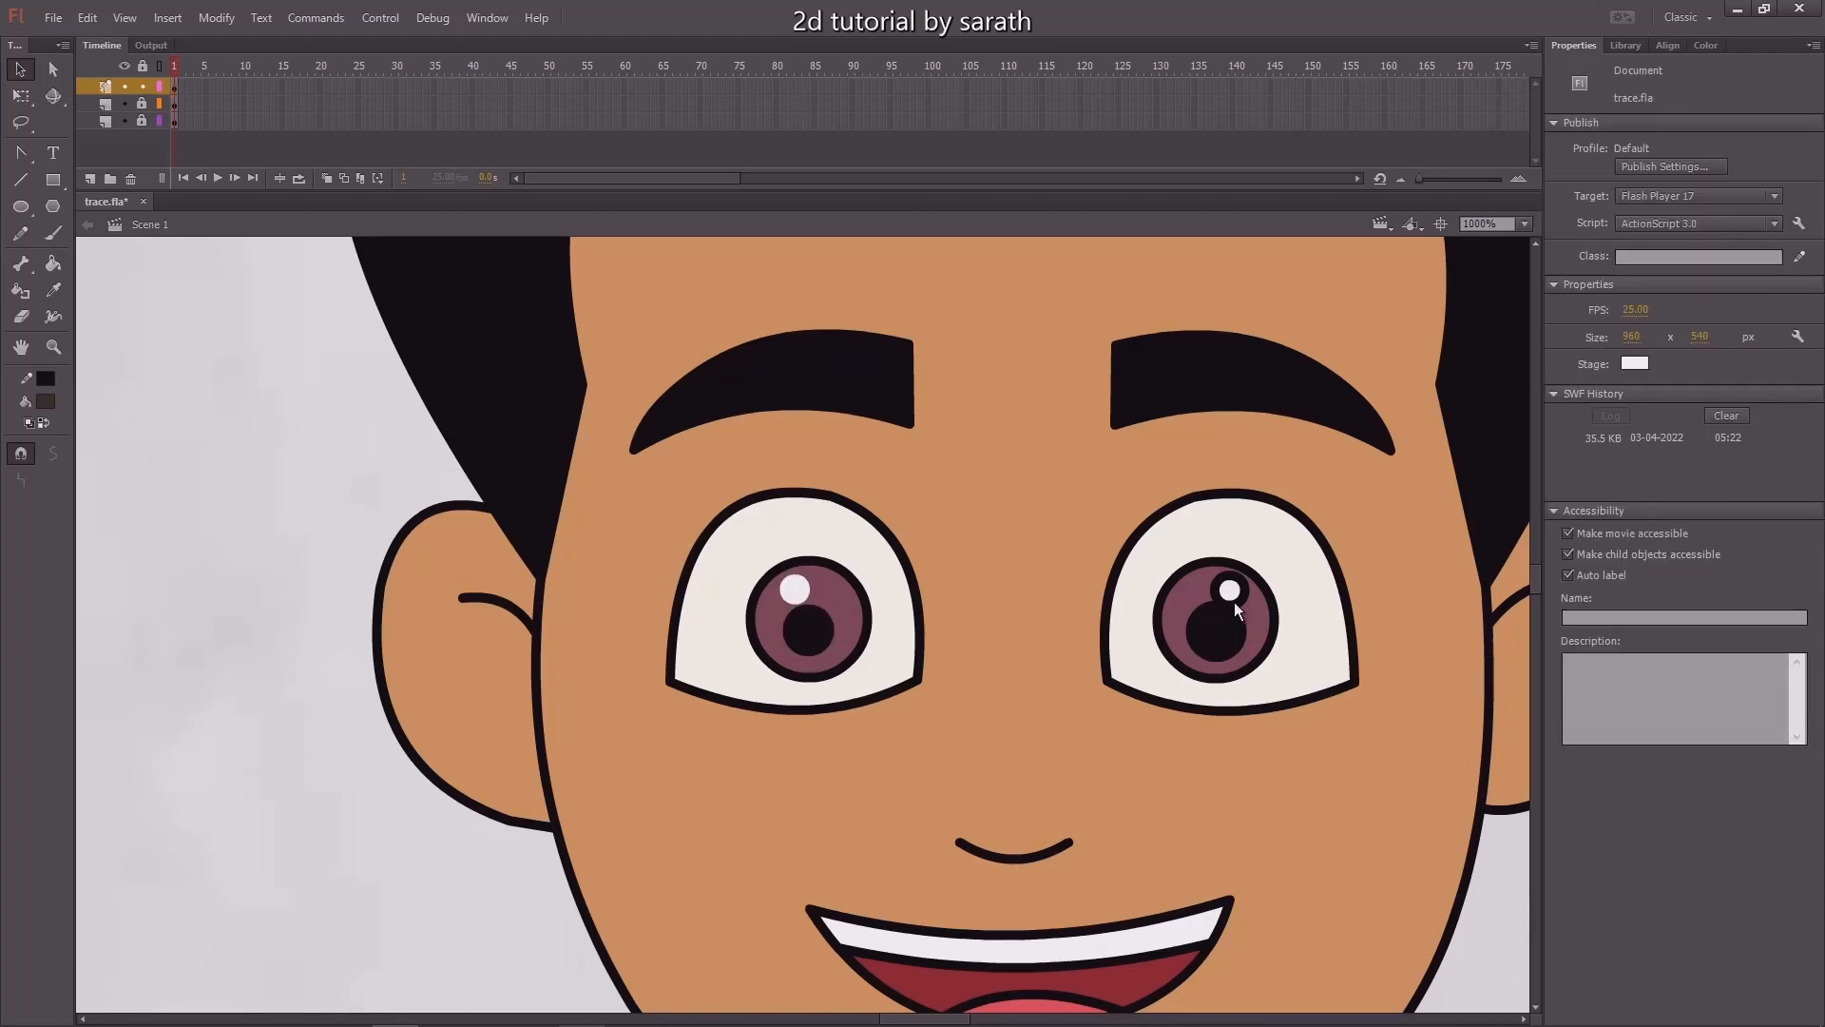
pyautogui.click(1234, 603)
pyautogui.press('Delete')
pyautogui.scroll(-6, 1237, 614)
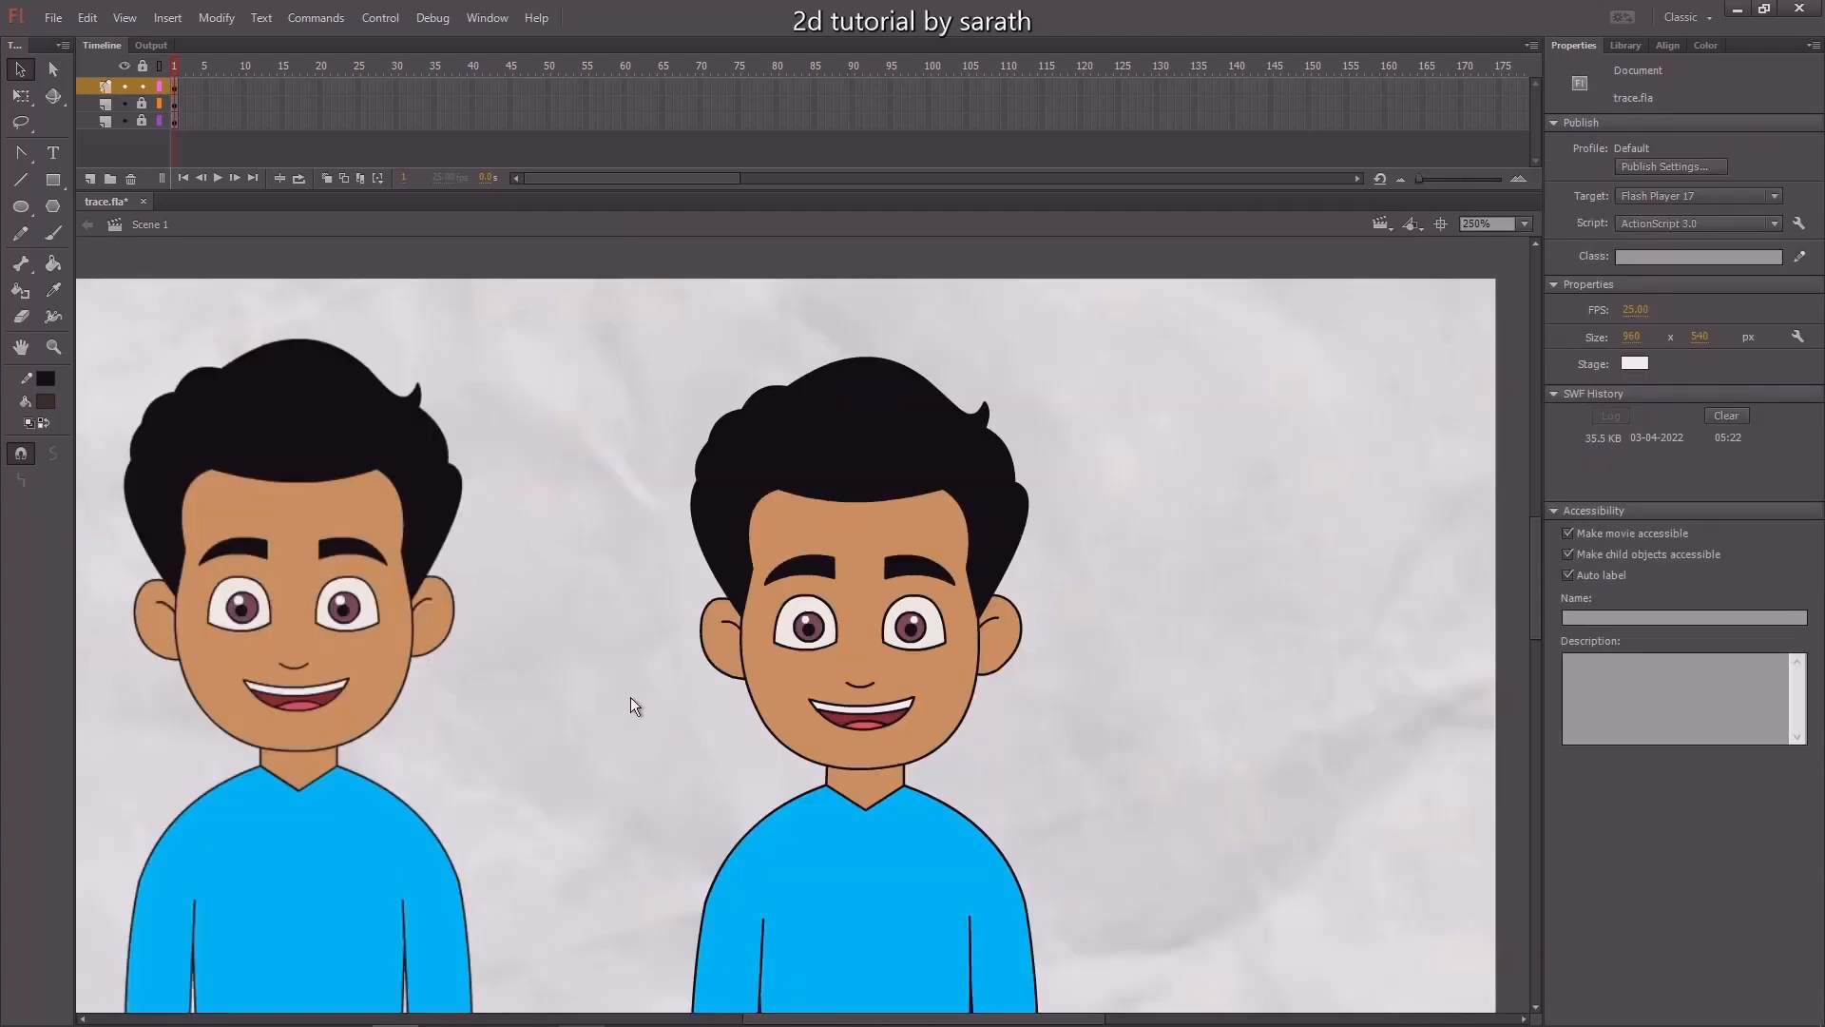
pyautogui.moveTo(631, 698); pyautogui.dragTo(681, 601)
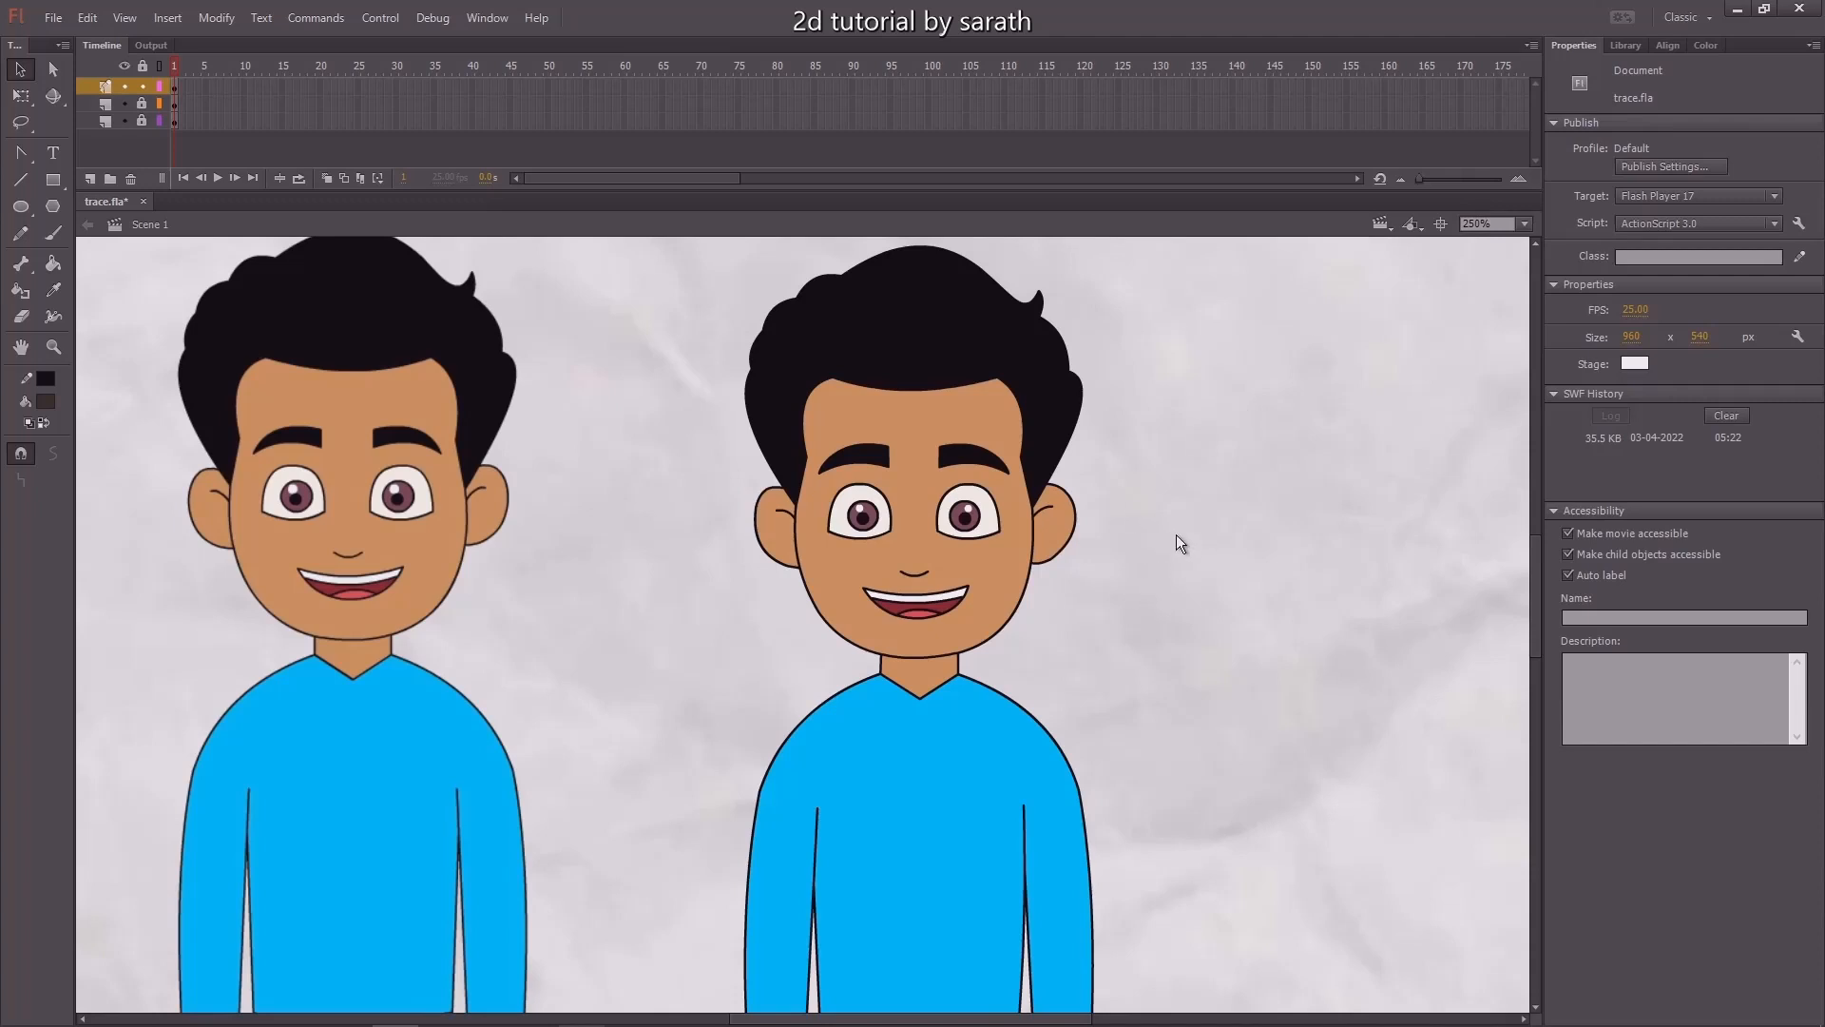
pyautogui.scroll(-5, 1177, 534)
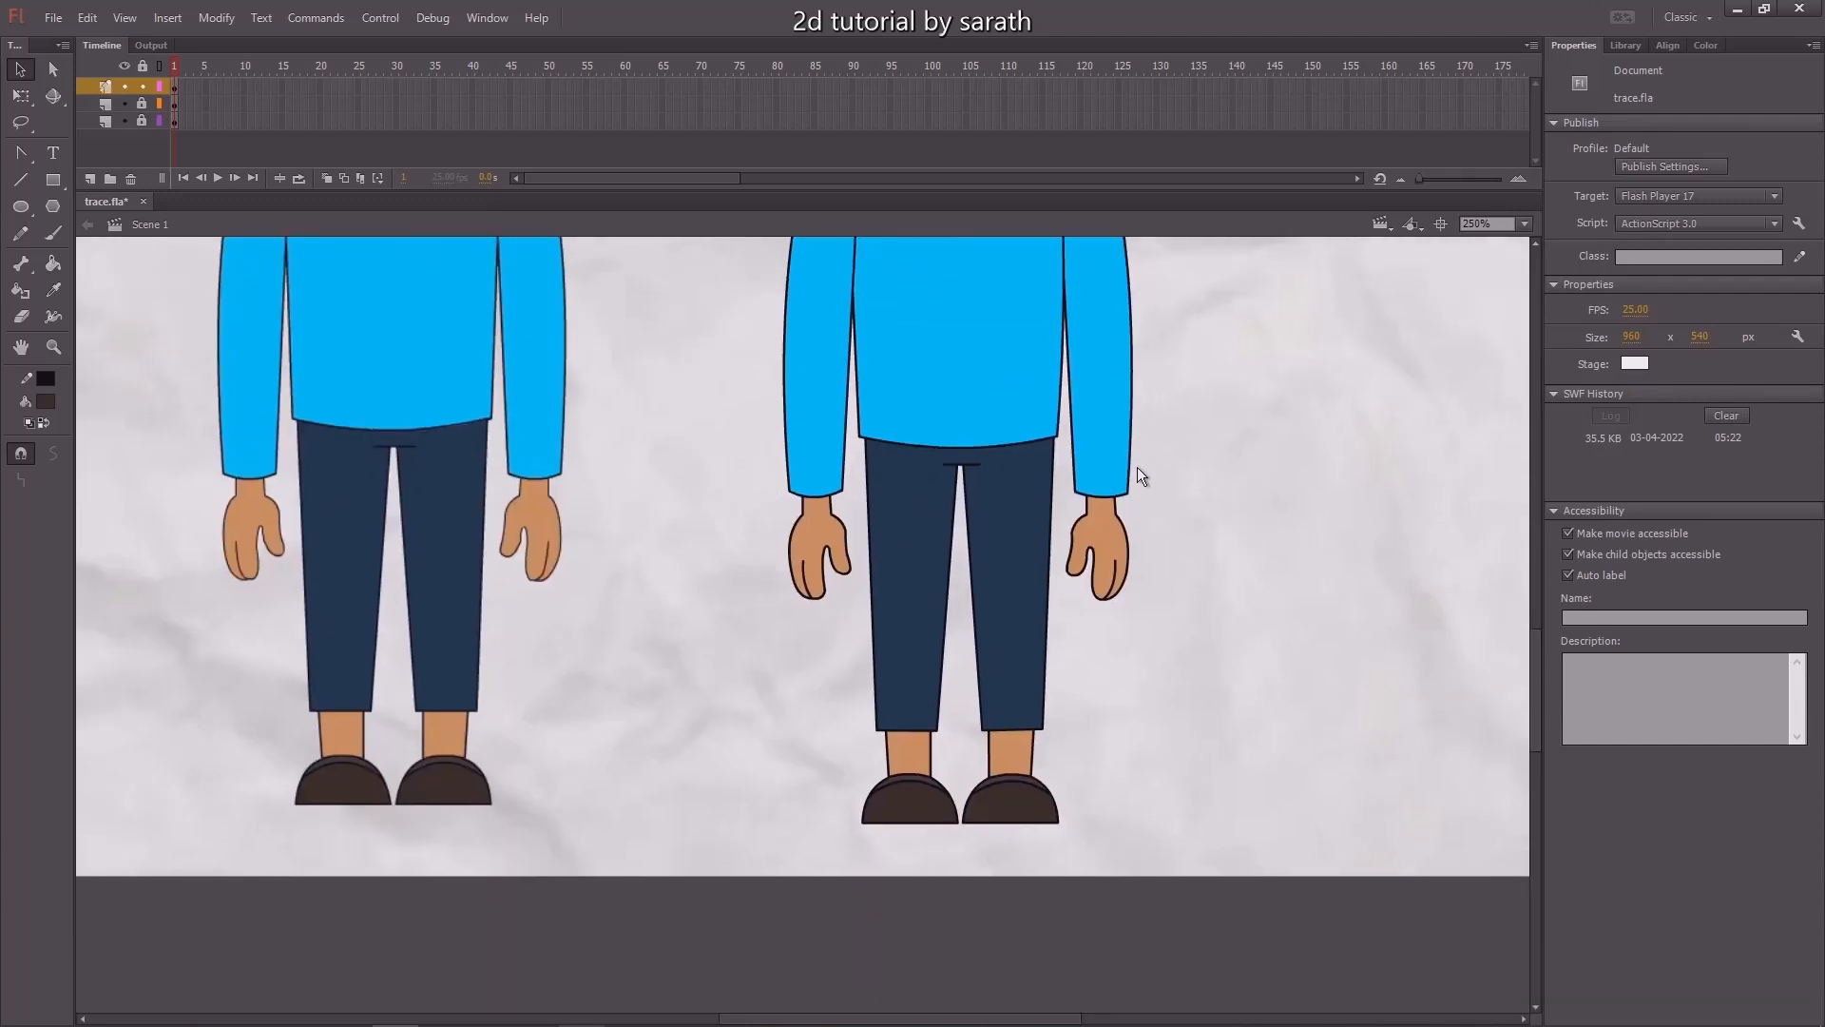
pyautogui.scroll(4, 1137, 470)
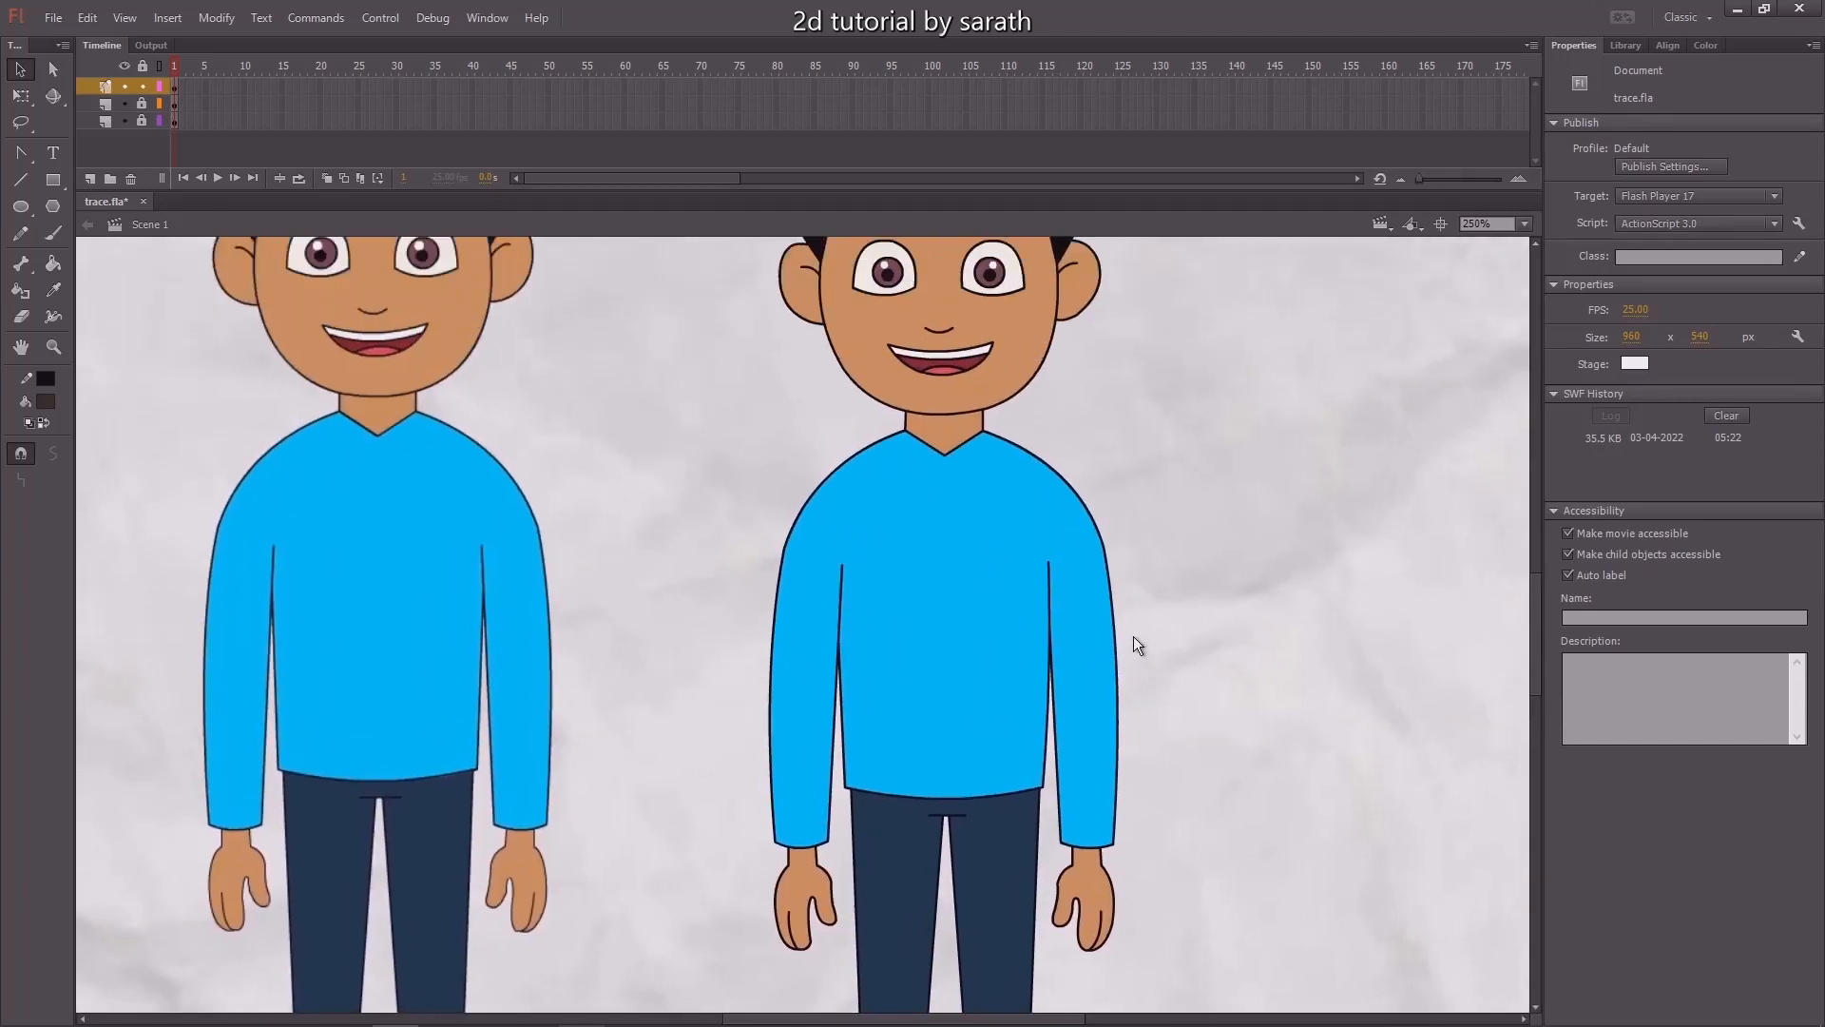
pyautogui.scroll(3, 1133, 646)
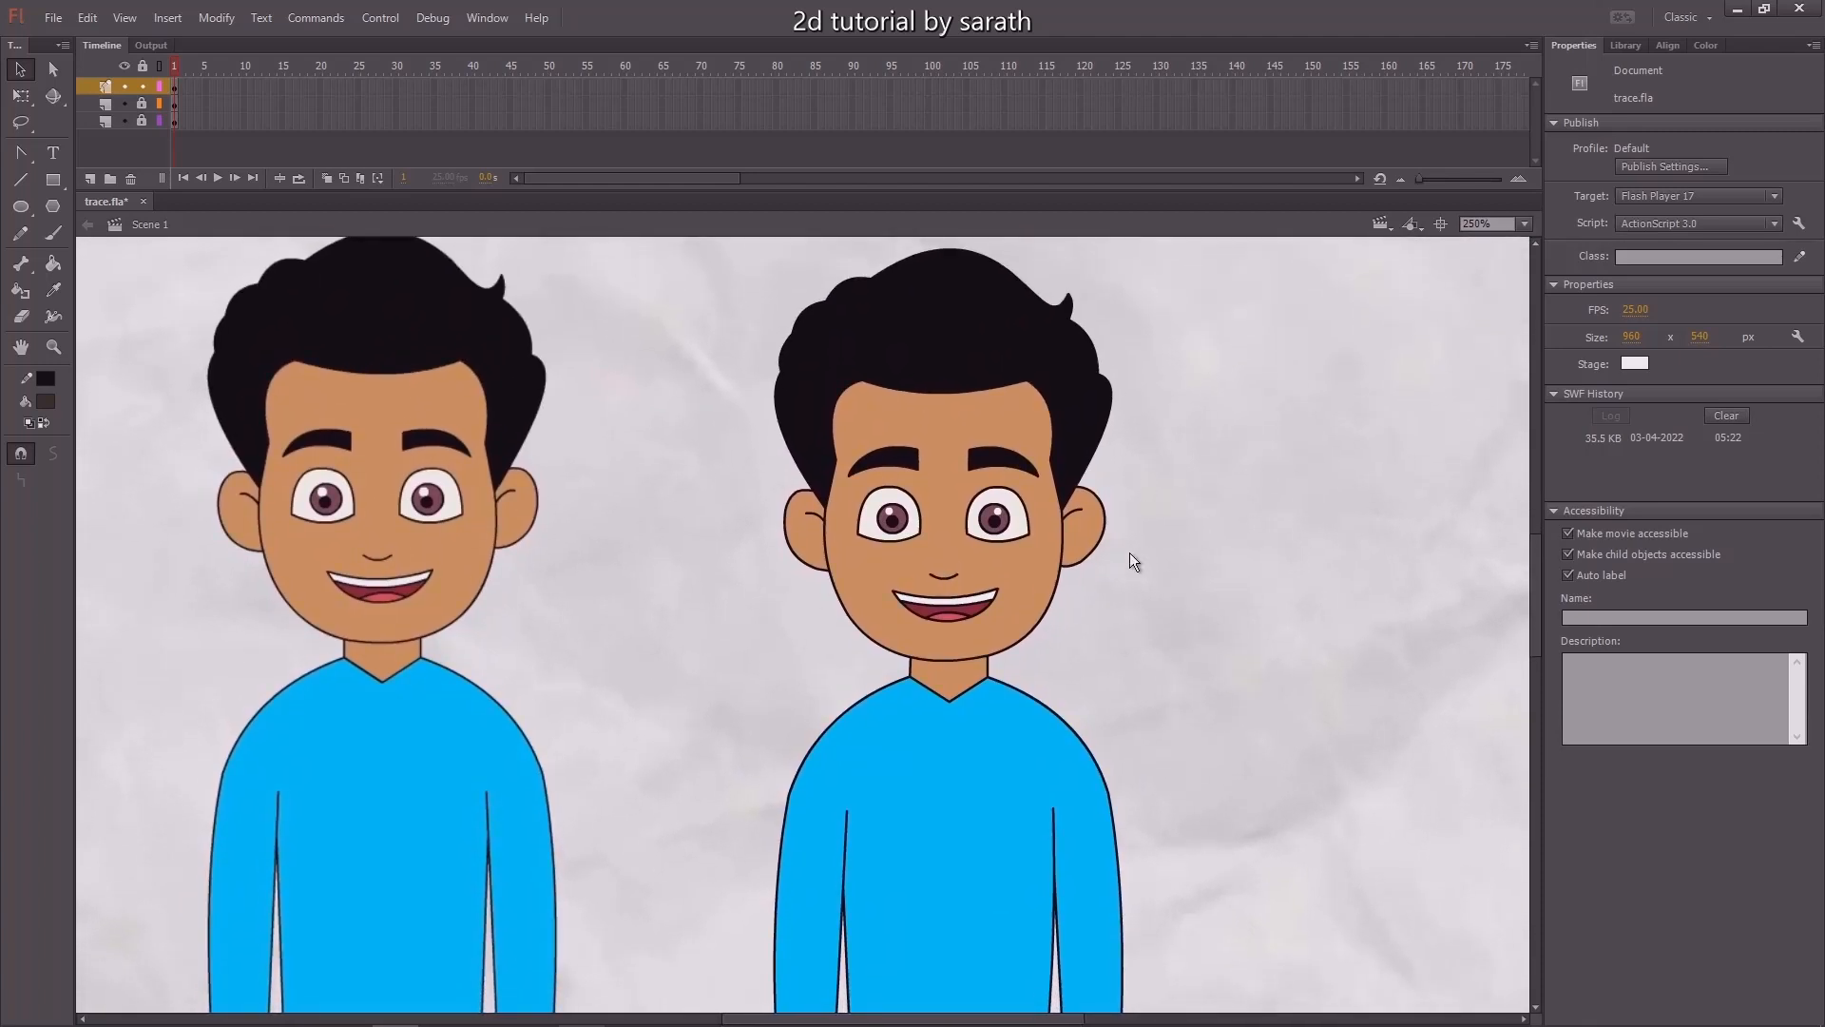
# Test the movie, view both characters in the maximised preview window and close it.
pyautogui.hotkey('ctrl', 'Return')
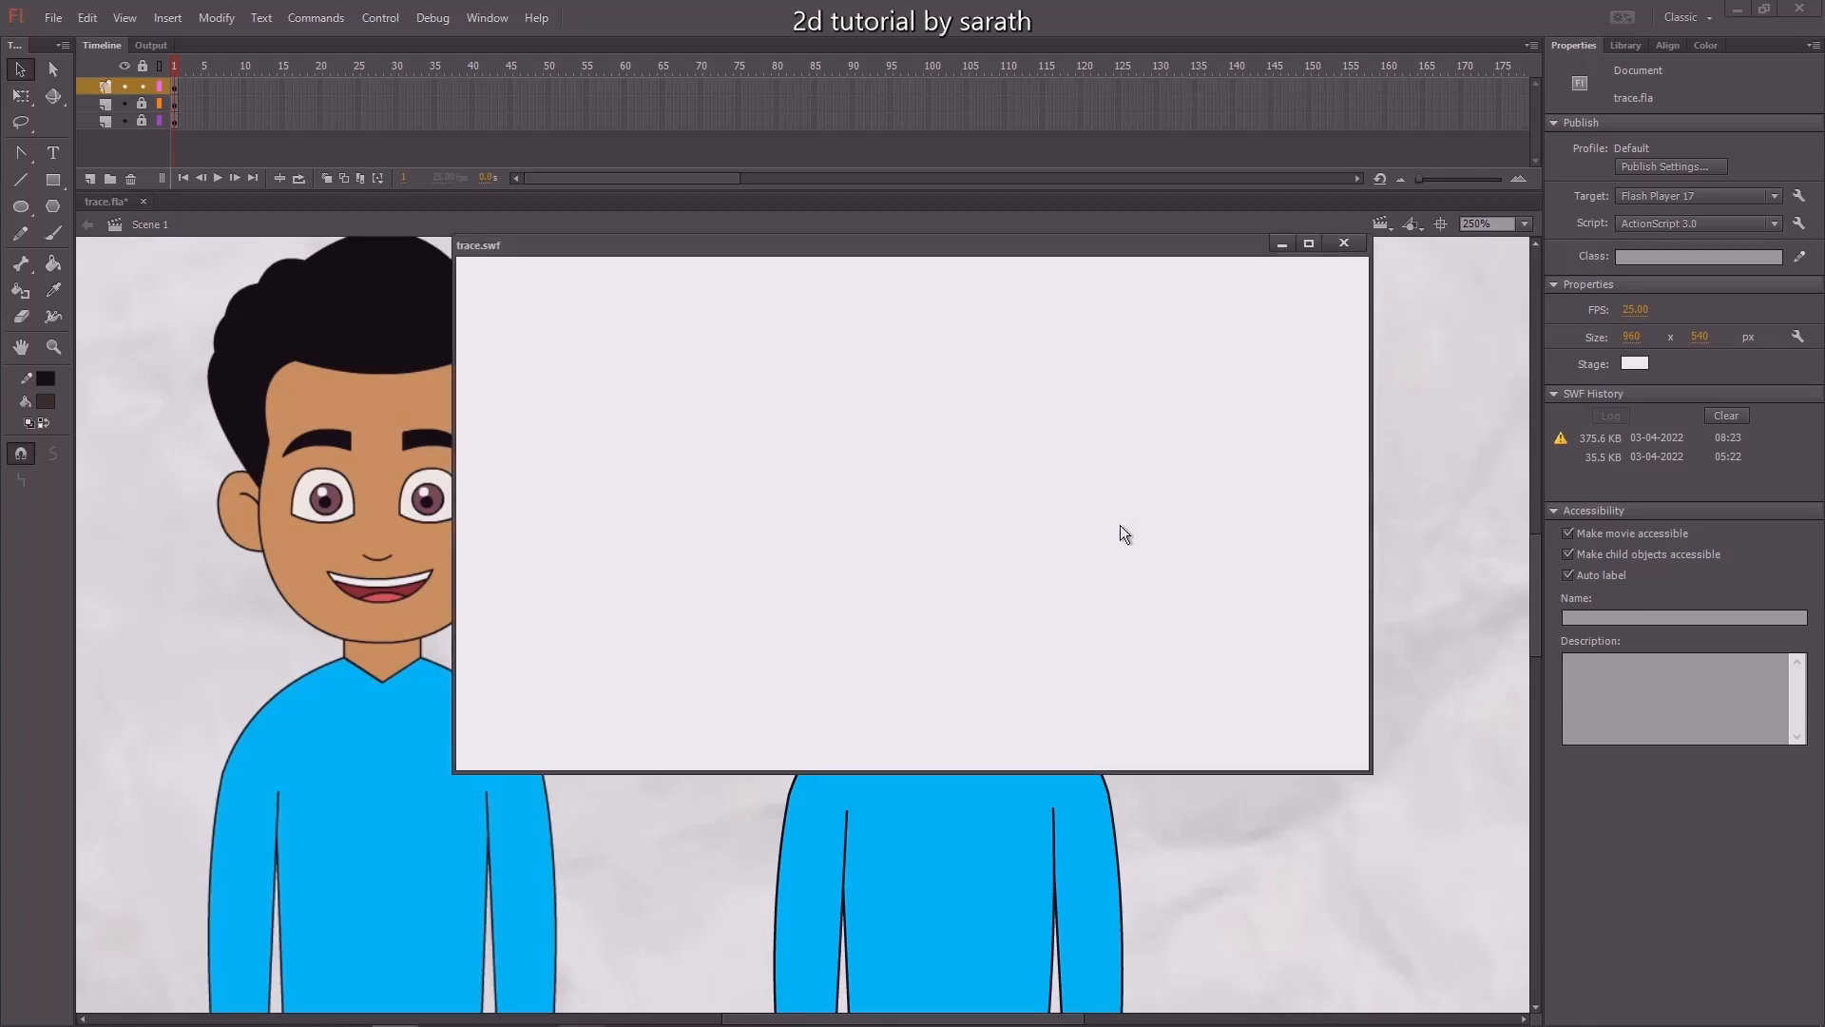
pyautogui.click(1312, 246)
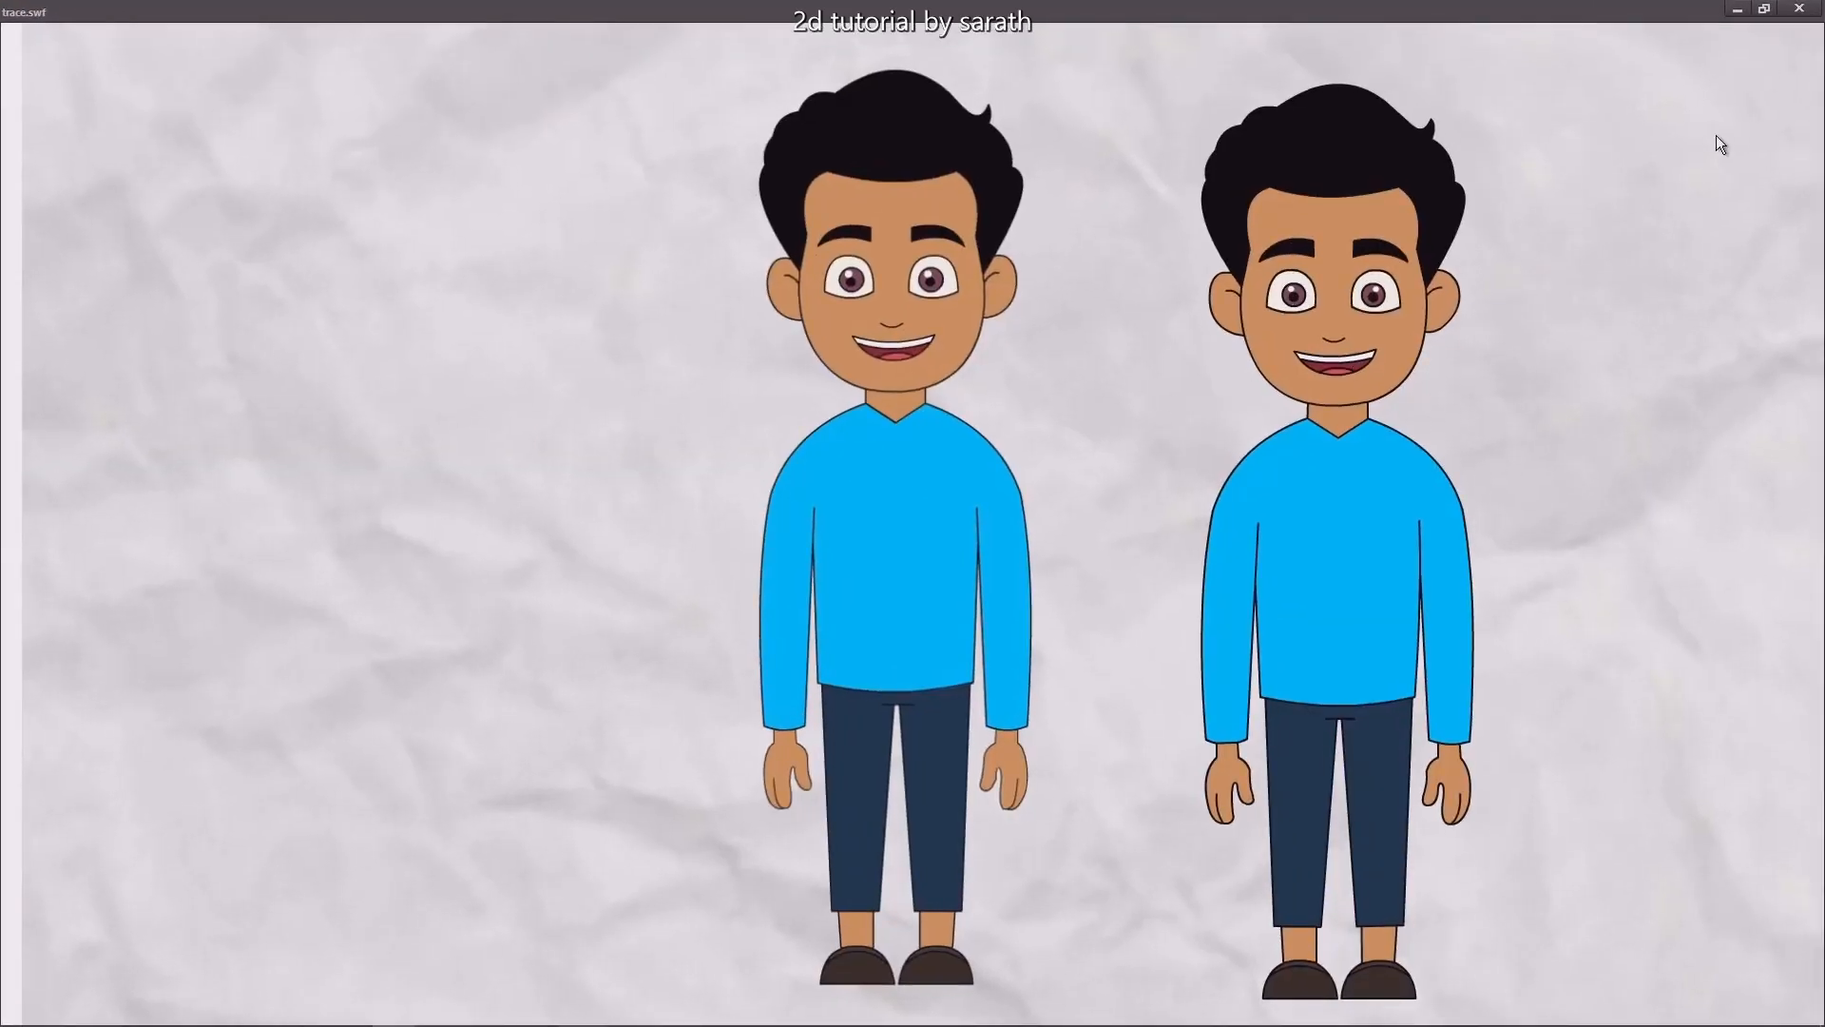
pyautogui.click(1800, 10)
pyautogui.scroll(-10, 1076, 471)
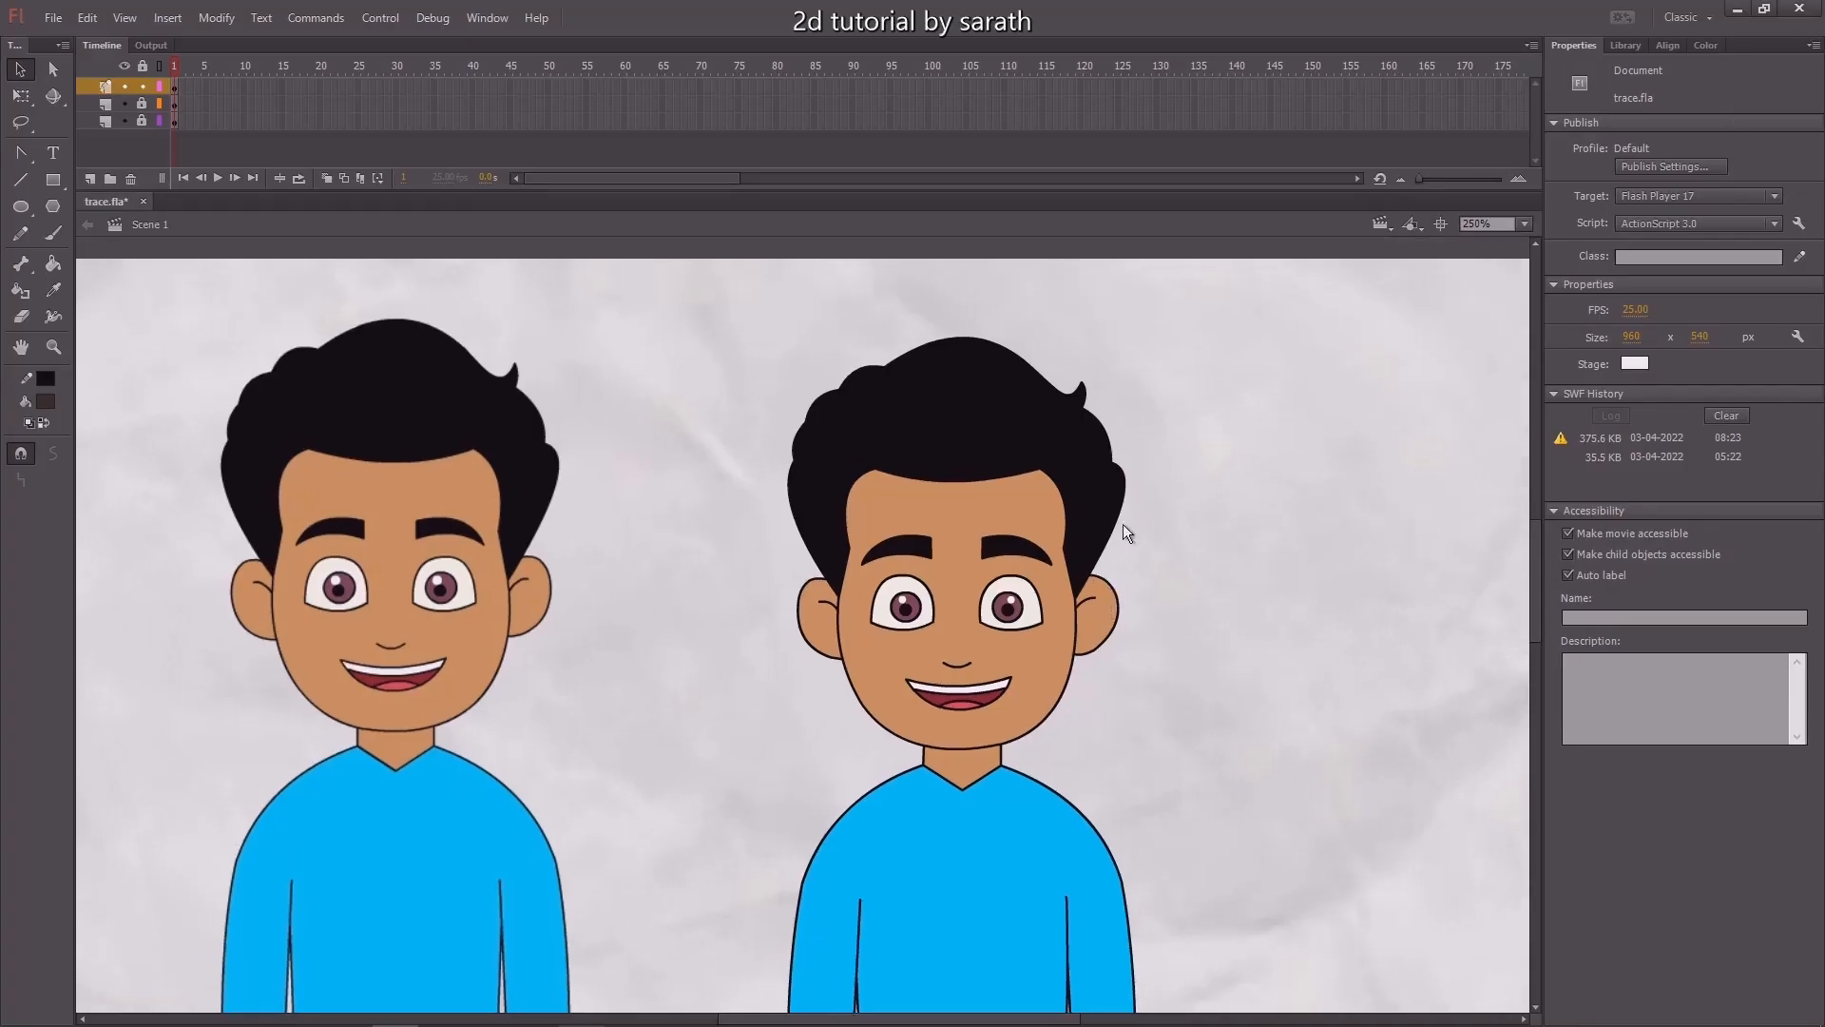
pyautogui.scroll(10, 1049, 371)
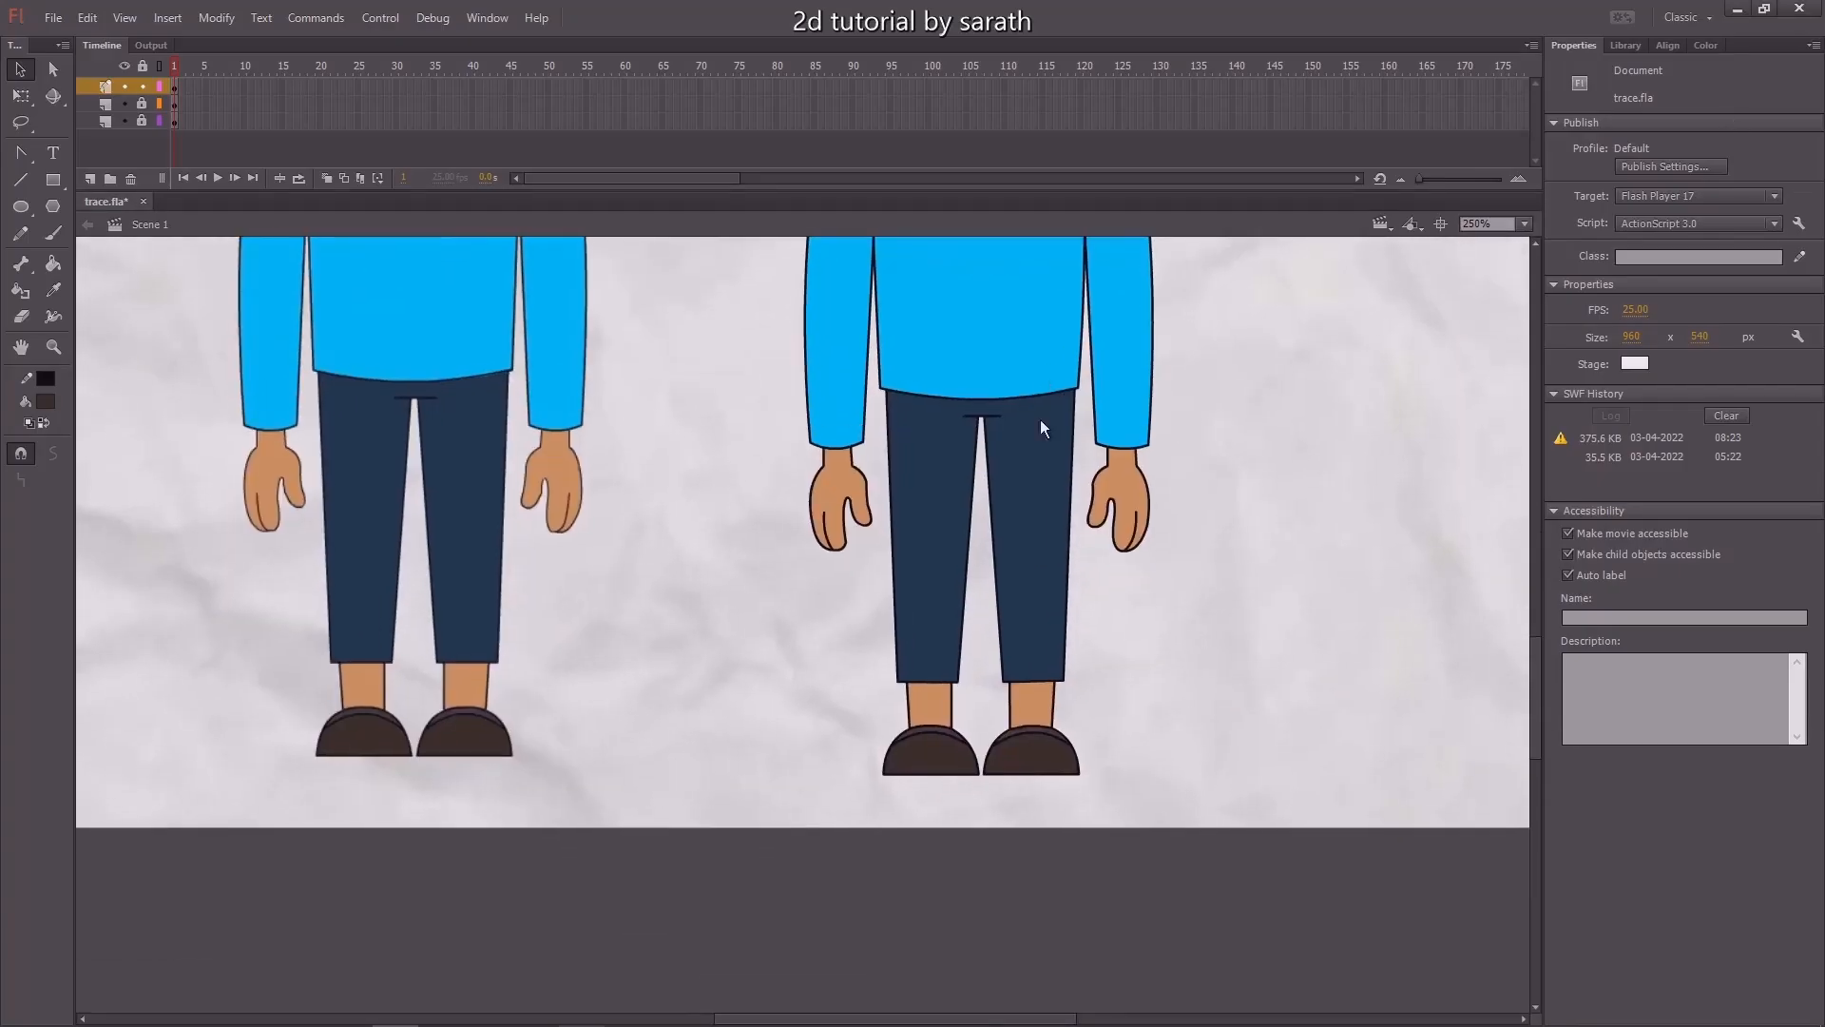
pyautogui.scroll(-1, 1100, 456)
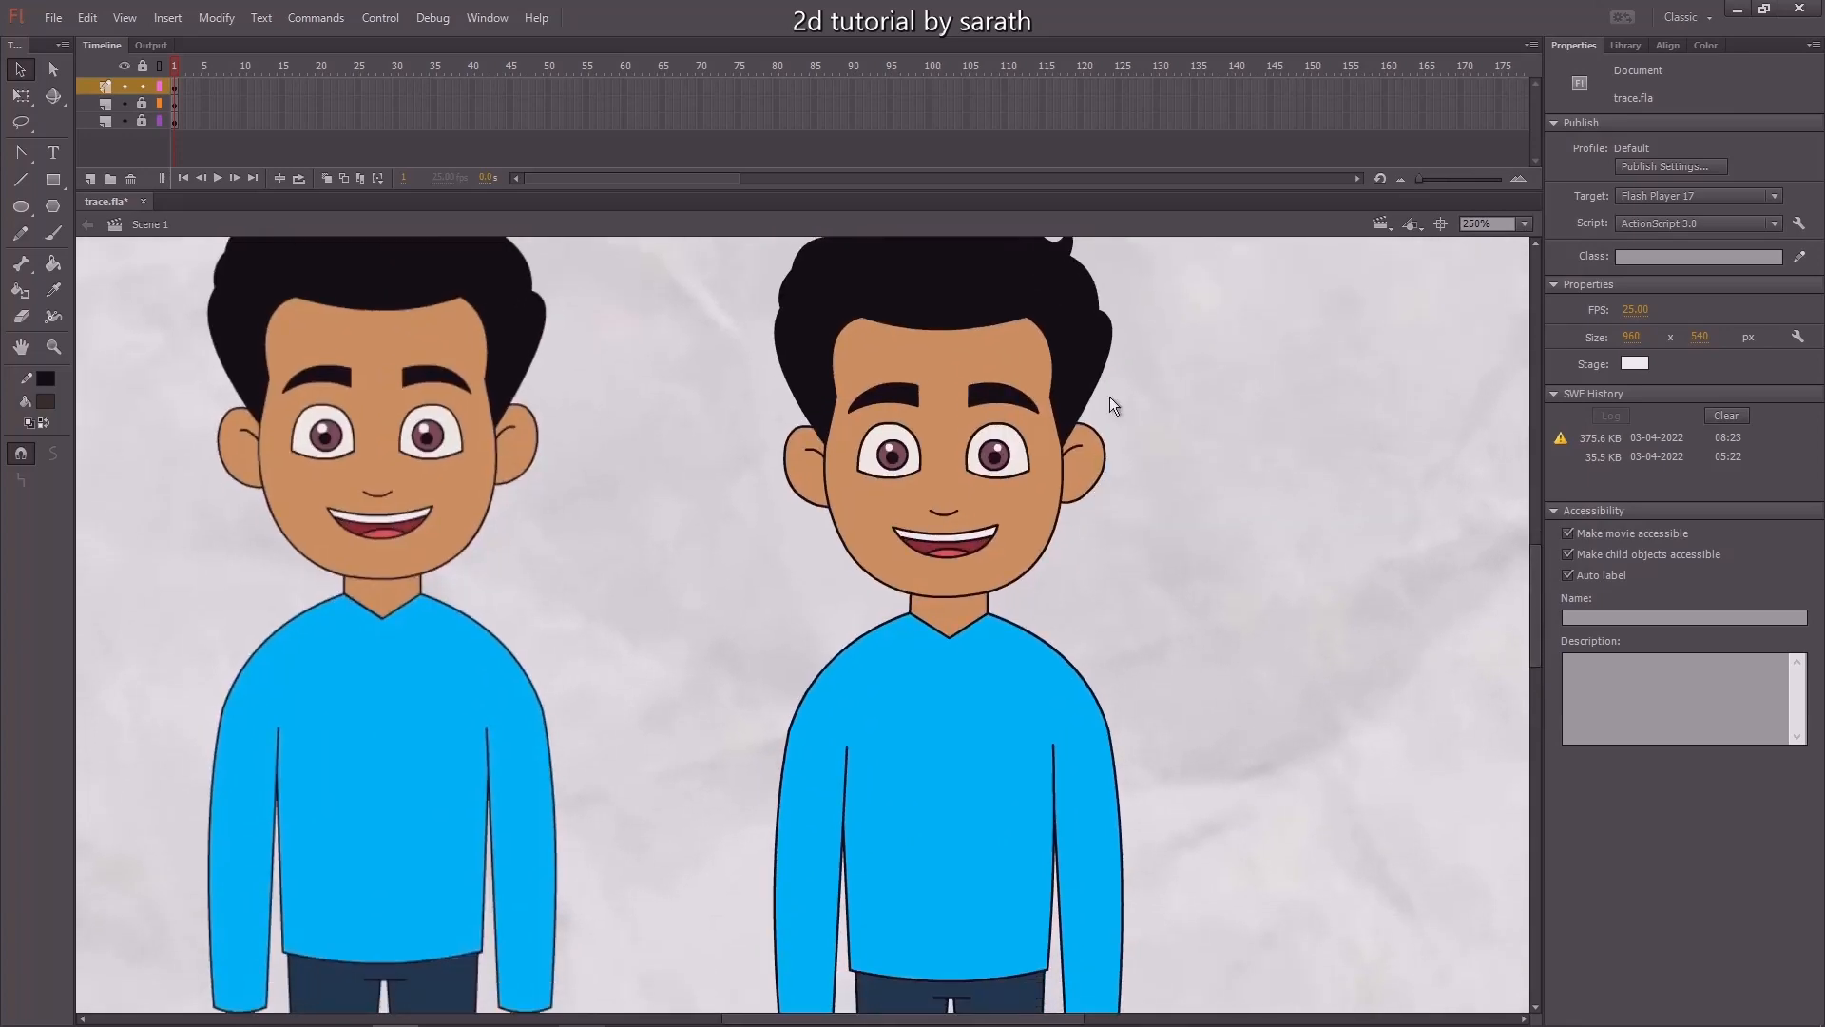